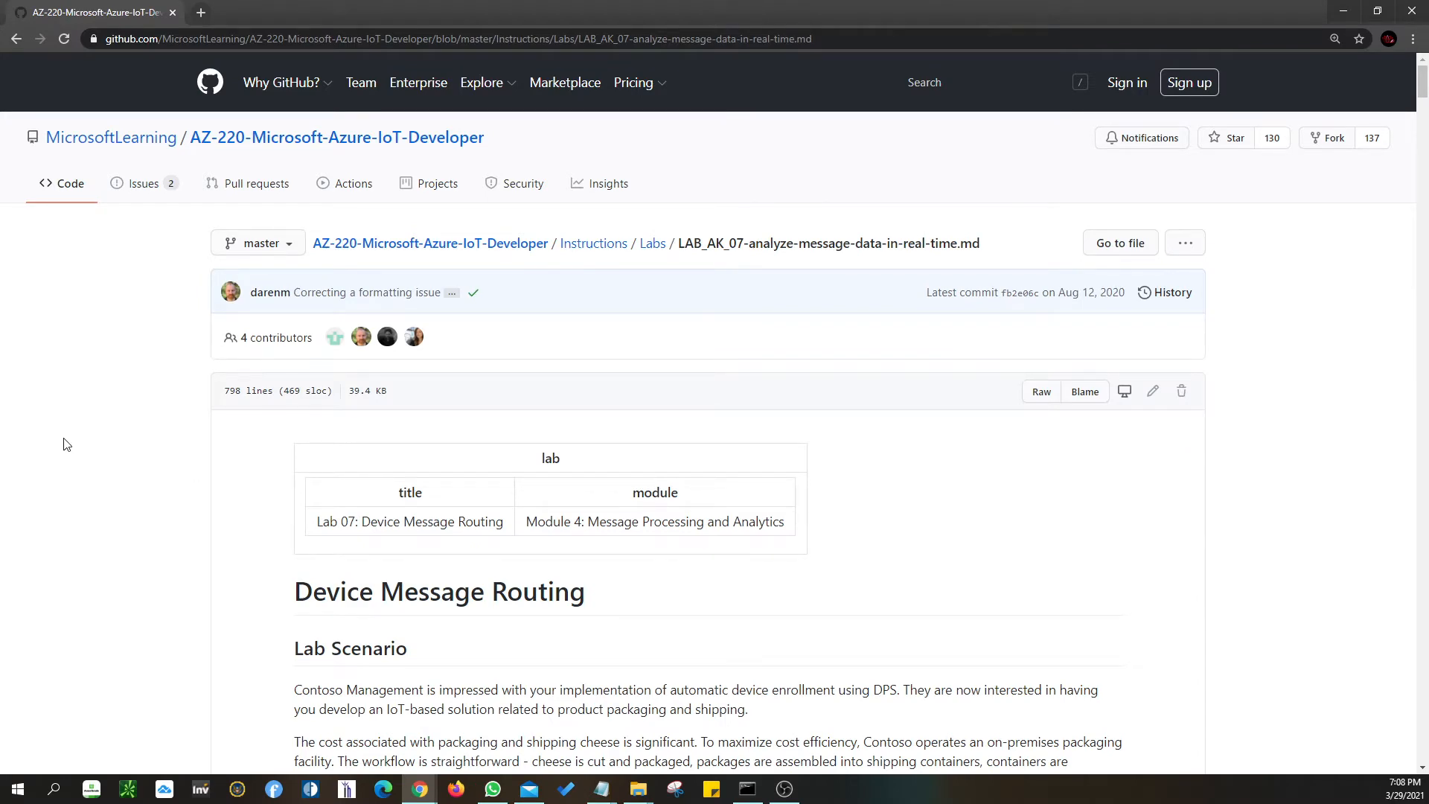
- Read the Lab 07 README down to the resources diagram and snap the browser to the right half
{"action": "scroll", "coordinate": [66, 445], "scroll_direction": "down", "scroll_amount": 2}
{"action": "scroll", "coordinate": [66, 445], "scroll_direction": "down", "scroll_amount": 2}
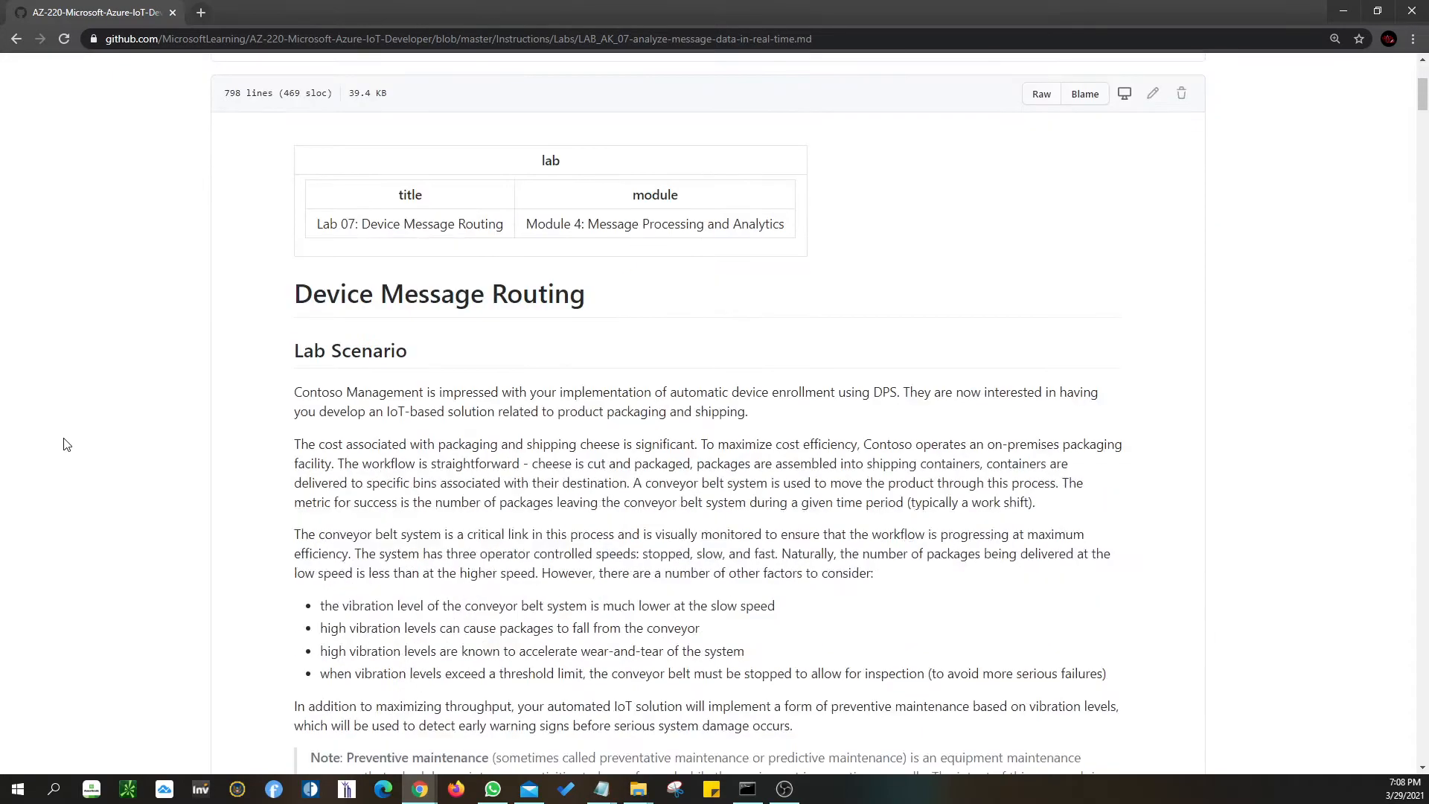
{"action": "scroll", "coordinate": [66, 444], "scroll_direction": "down", "scroll_amount": 2}
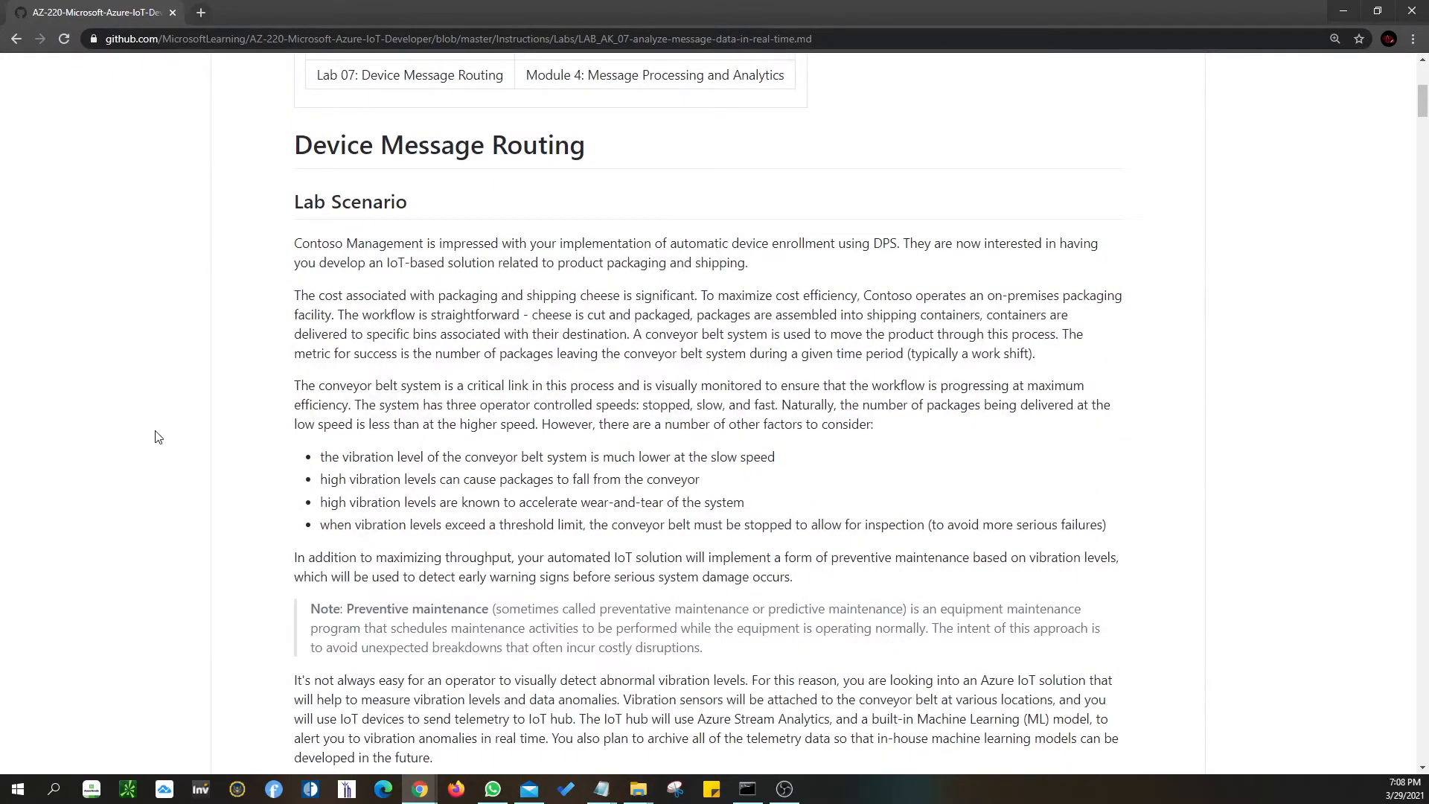
{"action": "scroll", "coordinate": [166, 437], "scroll_direction": "down", "scroll_amount": 5}
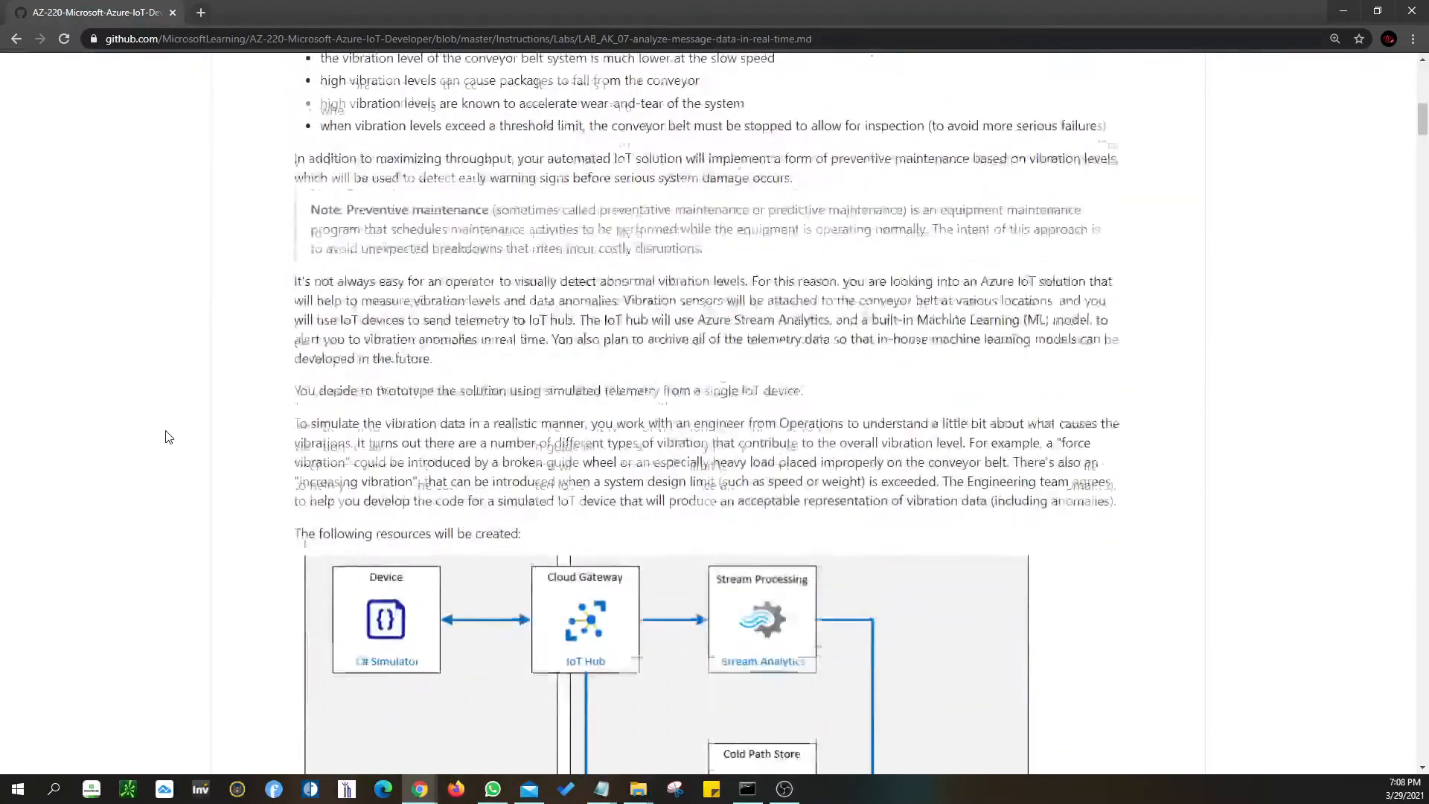
{"action": "scroll", "coordinate": [166, 437], "scroll_direction": "down", "scroll_amount": 5}
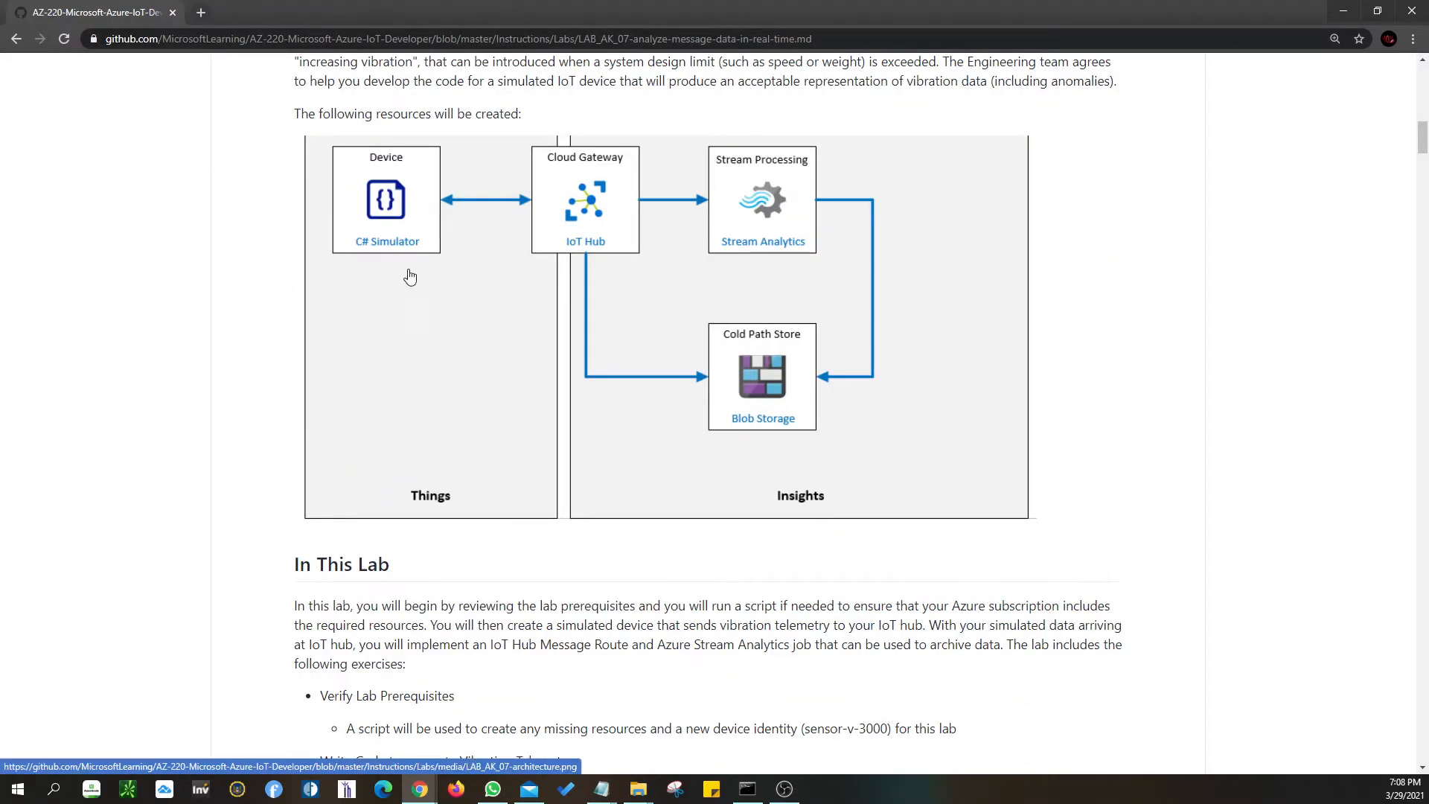
{"action": "left_click_drag", "start_coordinate": [380, 10], "coordinate": [1428, 195]}
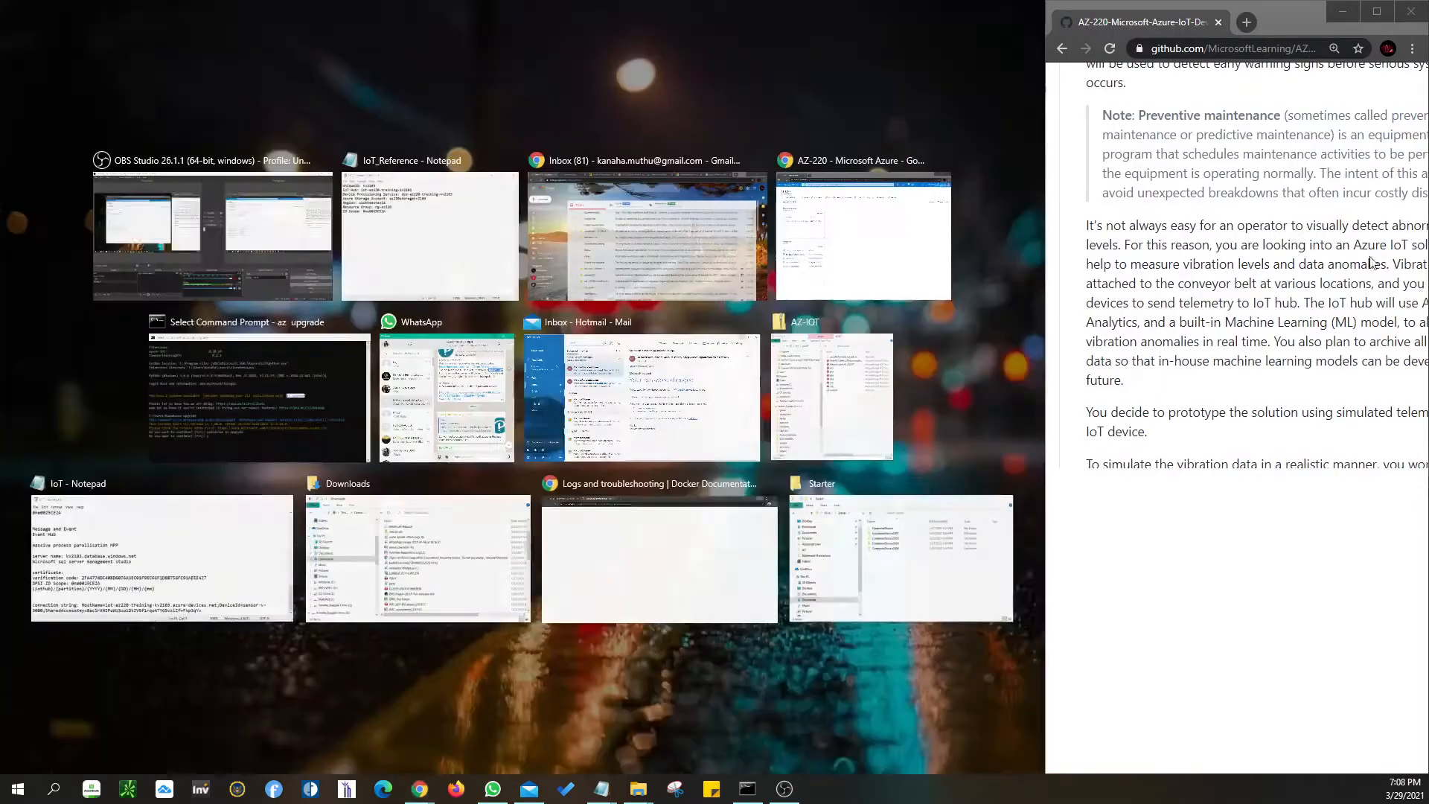
- Snap the Azure AZ-220 dashboard to the left half and scroll the lab page to Exercise 1
{"action": "left_click", "coordinate": [860, 240]}
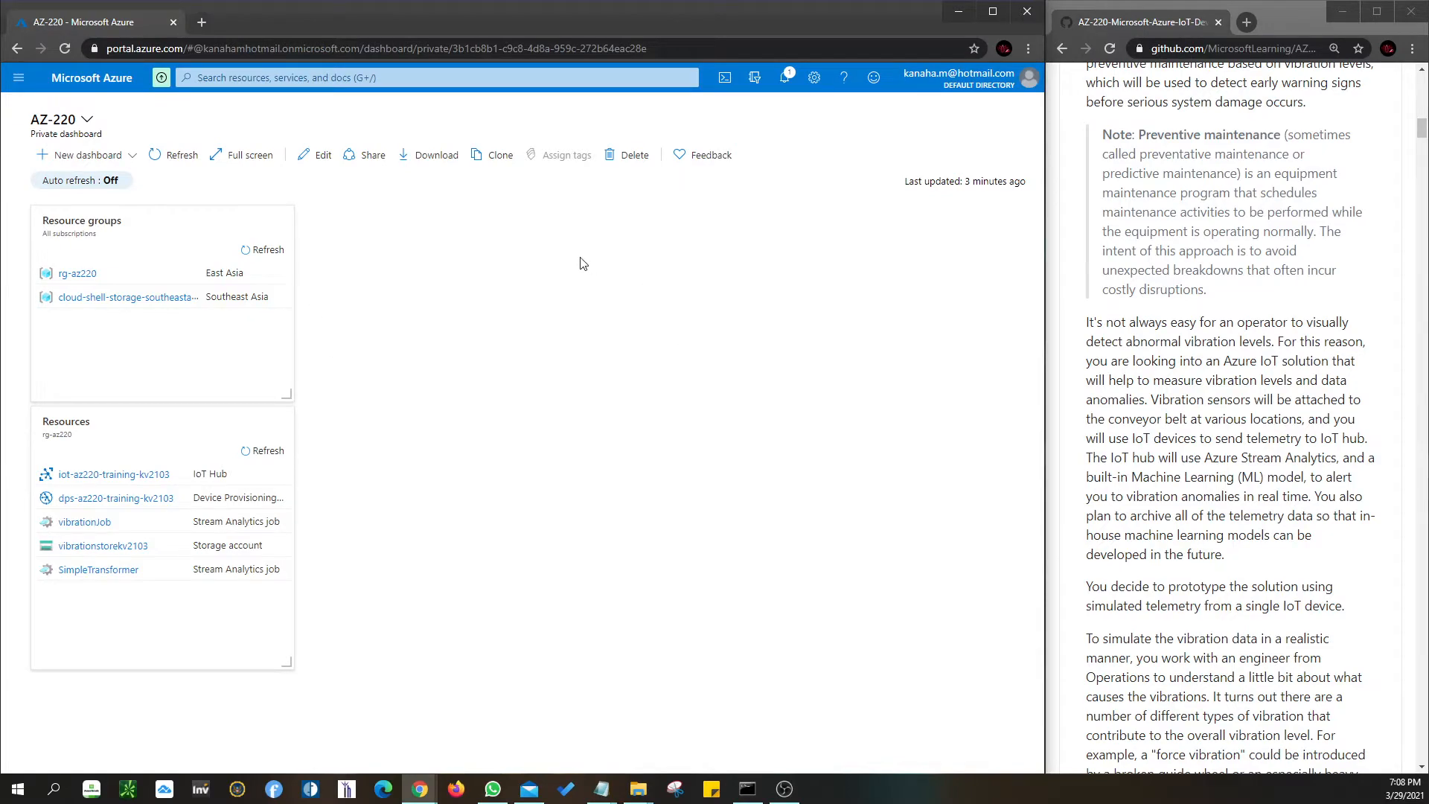
{"action": "left_click", "coordinate": [1206, 382]}
{"action": "scroll", "coordinate": [1206, 387], "scroll_direction": "up", "scroll_amount": 12}
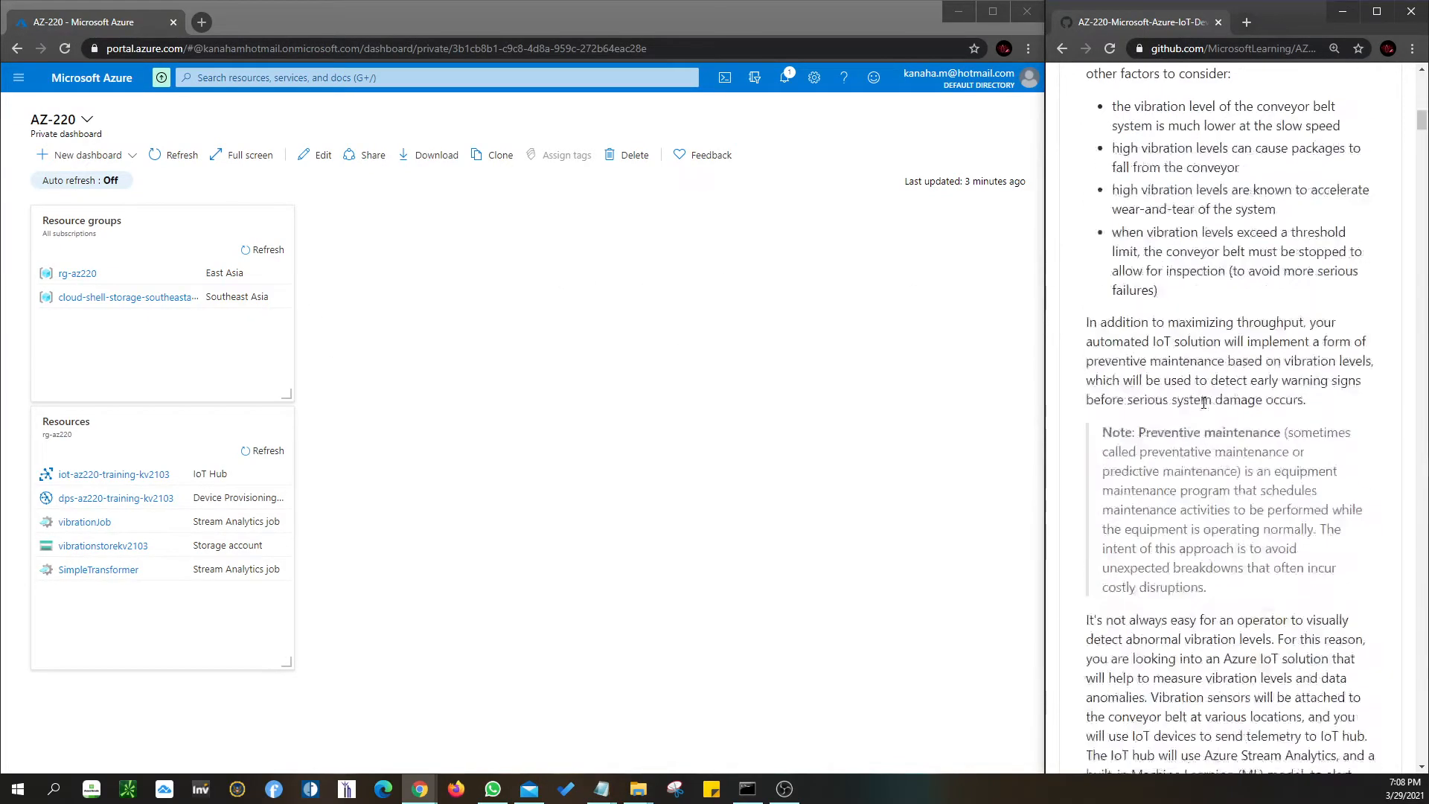
{"action": "scroll", "coordinate": [1204, 403], "scroll_direction": "up", "scroll_amount": 5}
{"action": "scroll", "coordinate": [1204, 403], "scroll_direction": "down", "scroll_amount": 15}
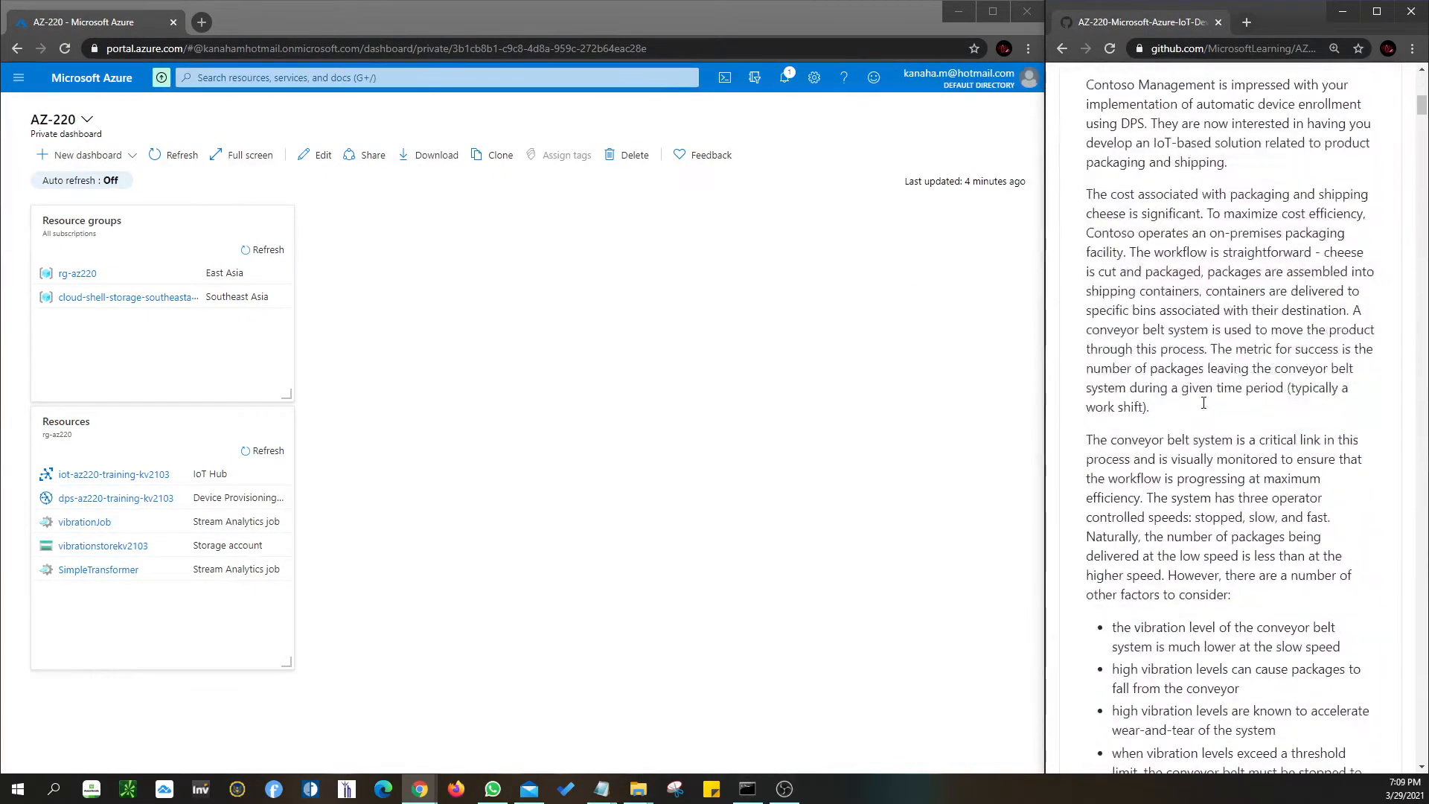
{"action": "scroll", "coordinate": [1204, 403], "scroll_direction": "down", "scroll_amount": 15}
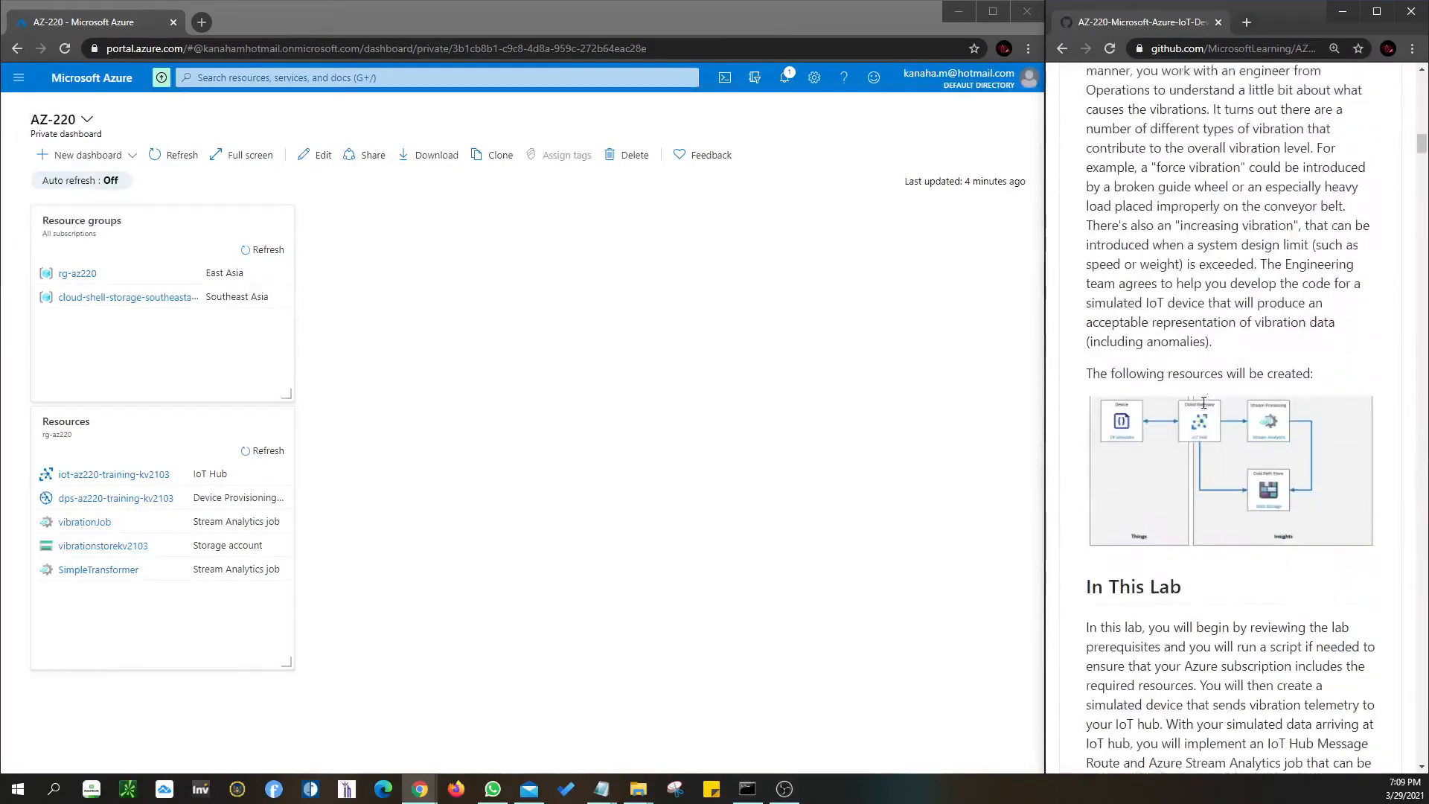
{"action": "scroll", "coordinate": [1204, 403], "scroll_direction": "down", "scroll_amount": 2}
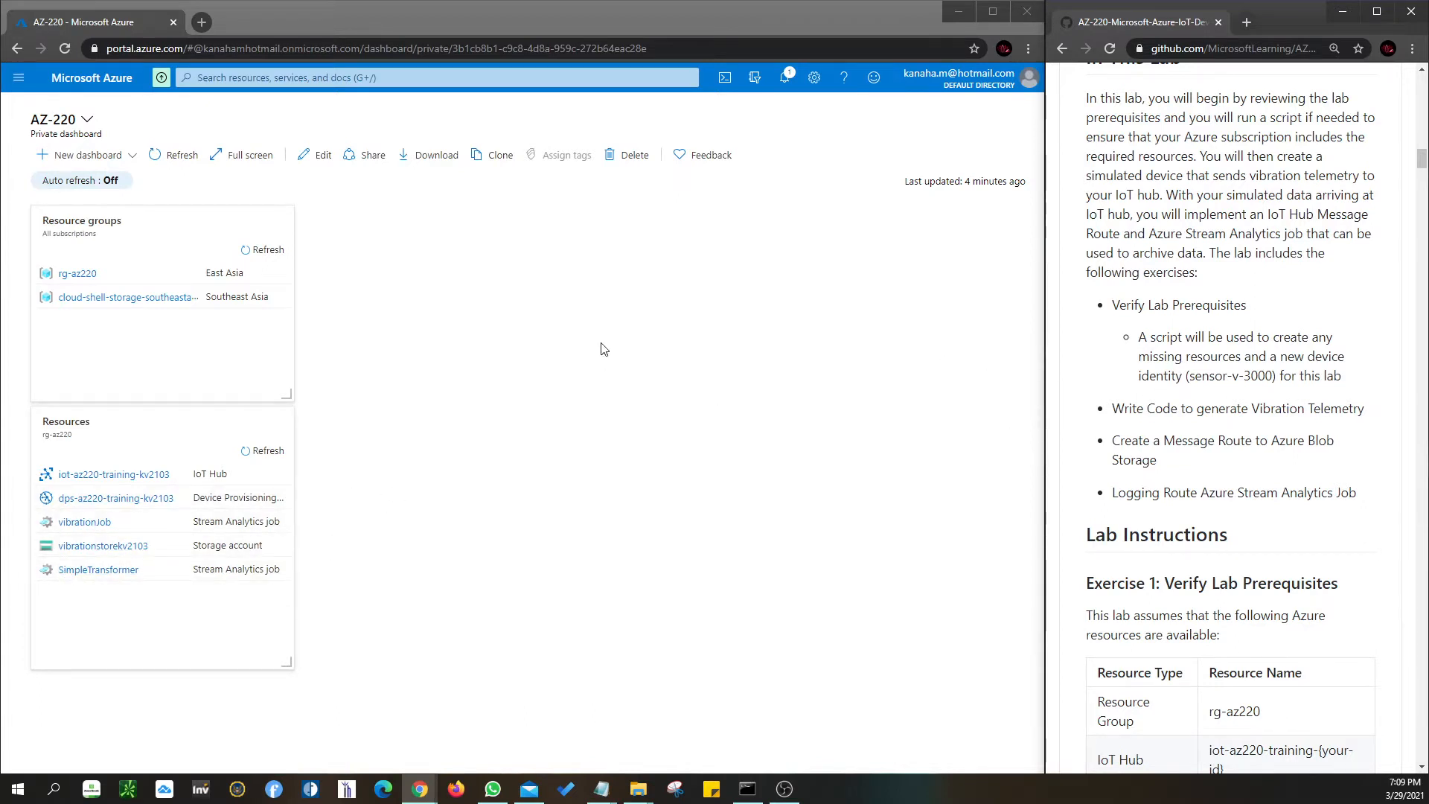
{"action": "scroll", "coordinate": [1253, 398], "scroll_direction": "down", "scroll_amount": 2}
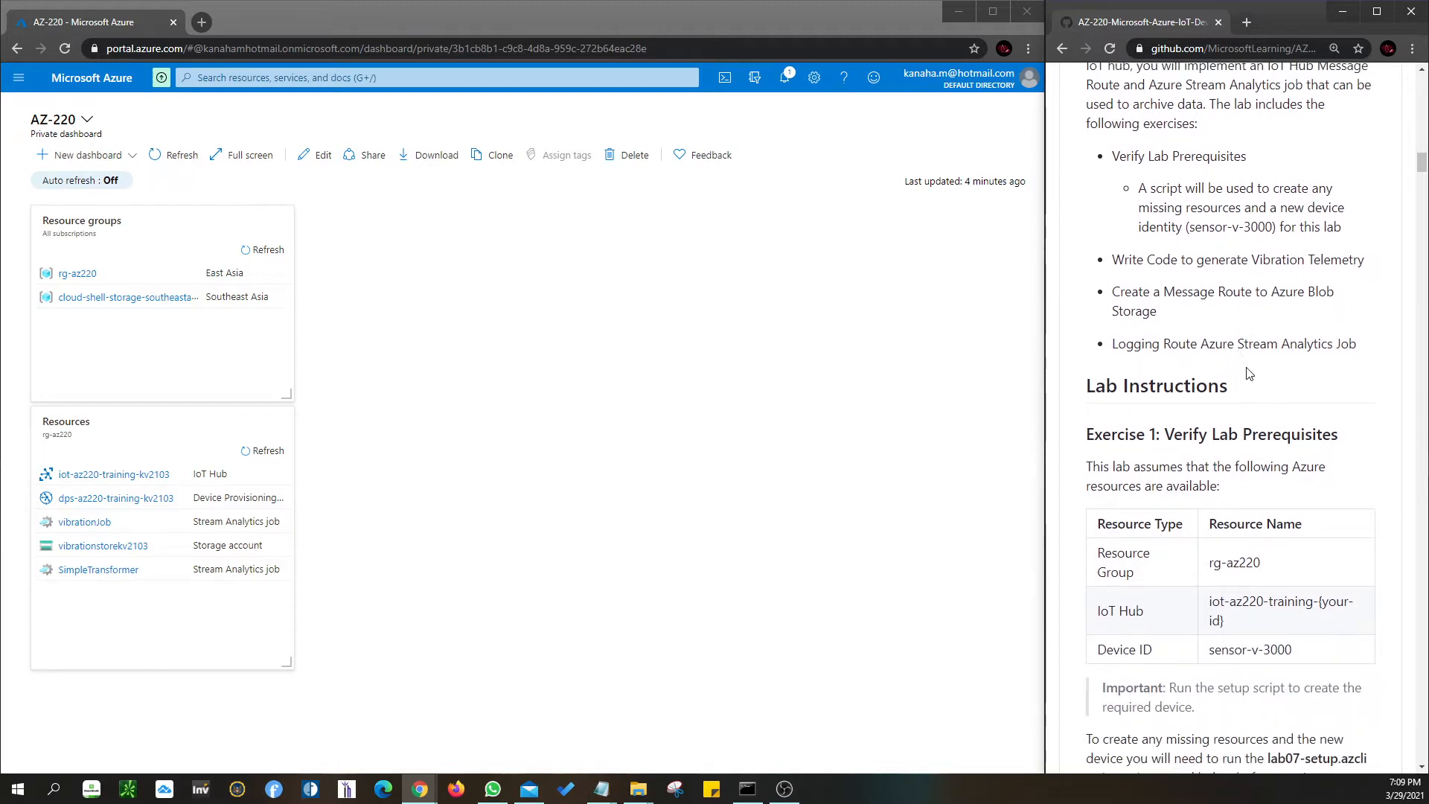
{"action": "scroll", "coordinate": [1251, 376], "scroll_direction": "down", "scroll_amount": 1}
{"action": "scroll", "coordinate": [1249, 373], "scroll_direction": "down", "scroll_amount": 1}
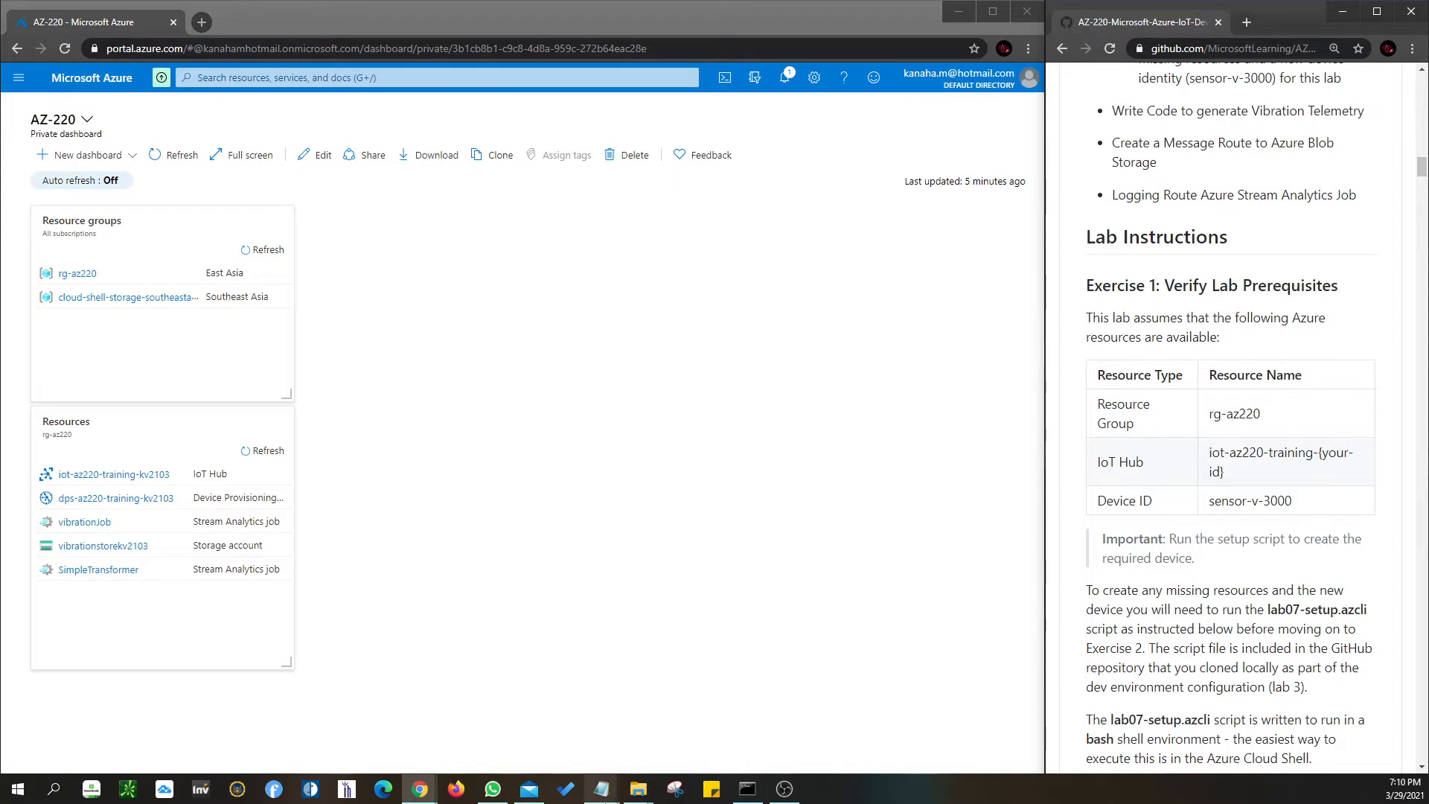
{"action": "left_click", "coordinate": [602, 790]}
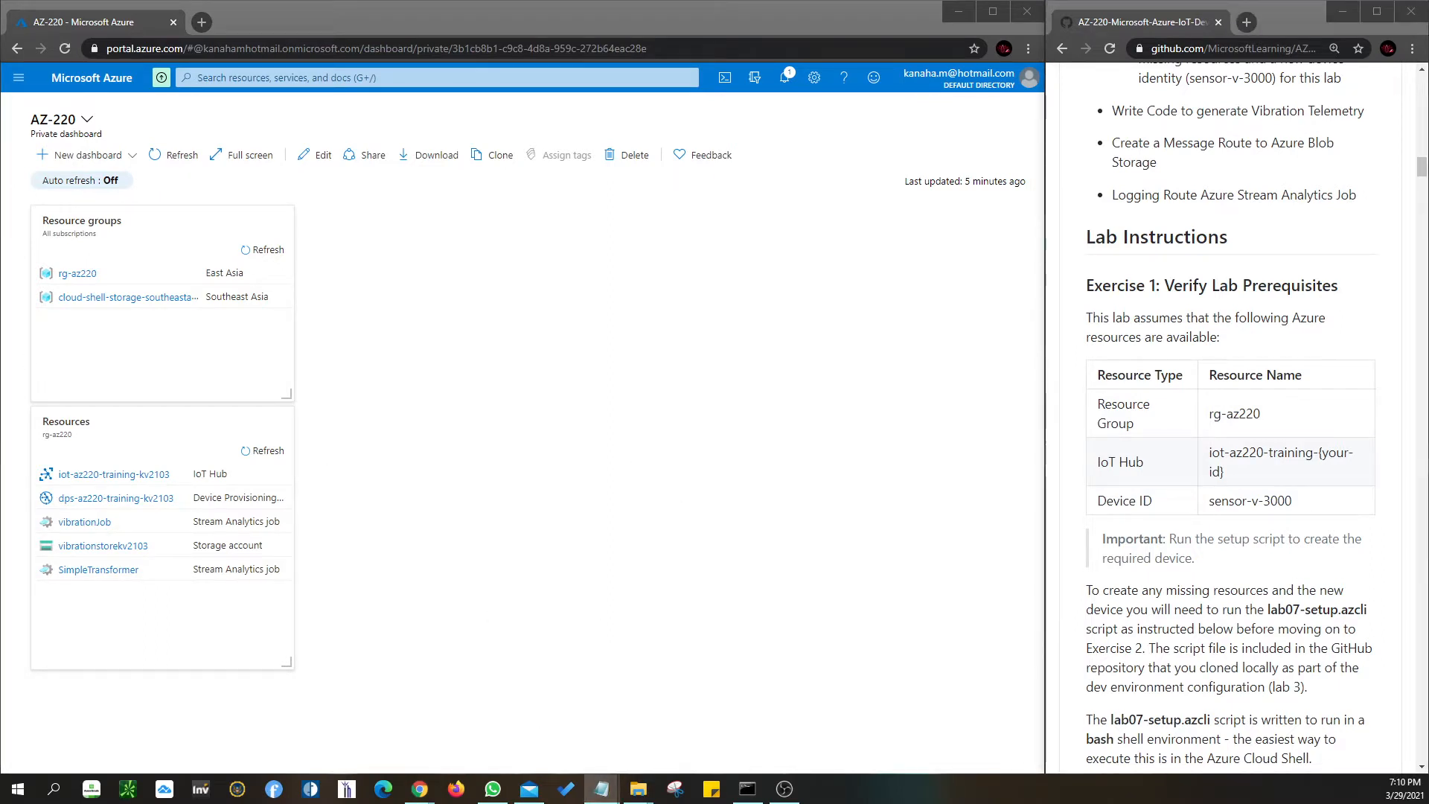
{"action": "left_click_drag", "start_coordinate": [0, 233], "coordinate": [595, 236]}
{"action": "left_click_drag", "start_coordinate": [563, 345], "coordinate": [340, 239]}
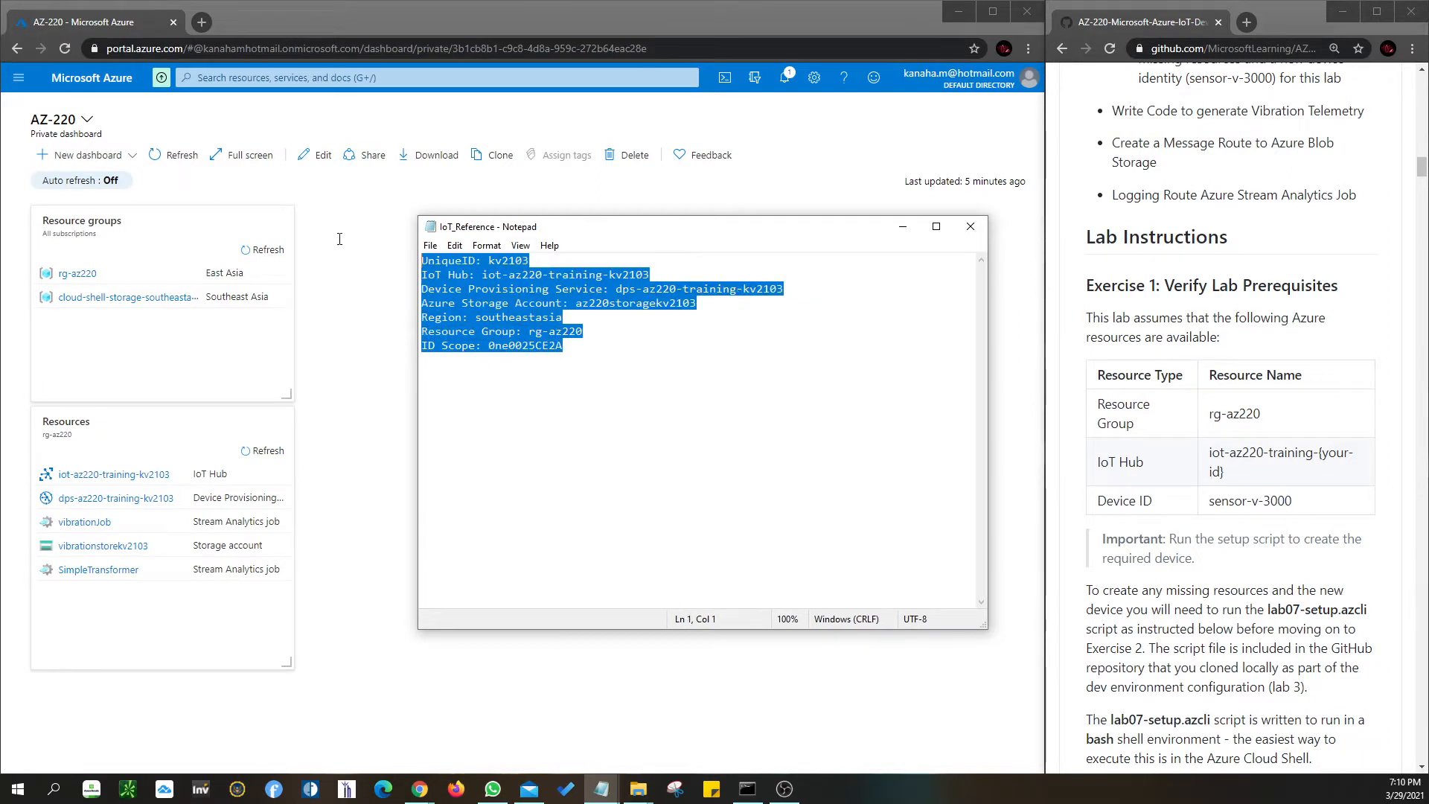
{"action": "left_click", "coordinate": [600, 354]}
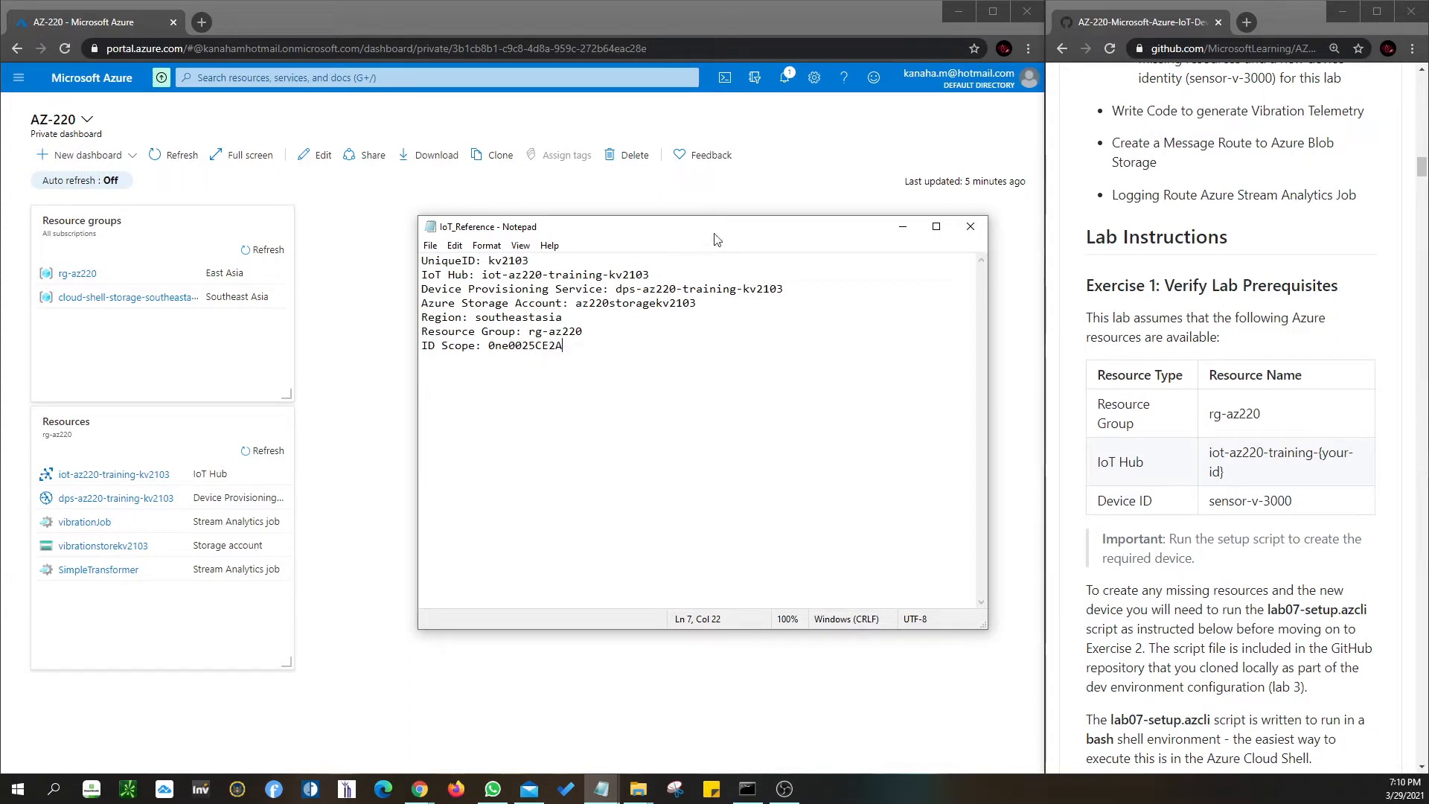
{"action": "left_click_drag", "start_coordinate": [796, 228], "coordinate": [0, 155]}
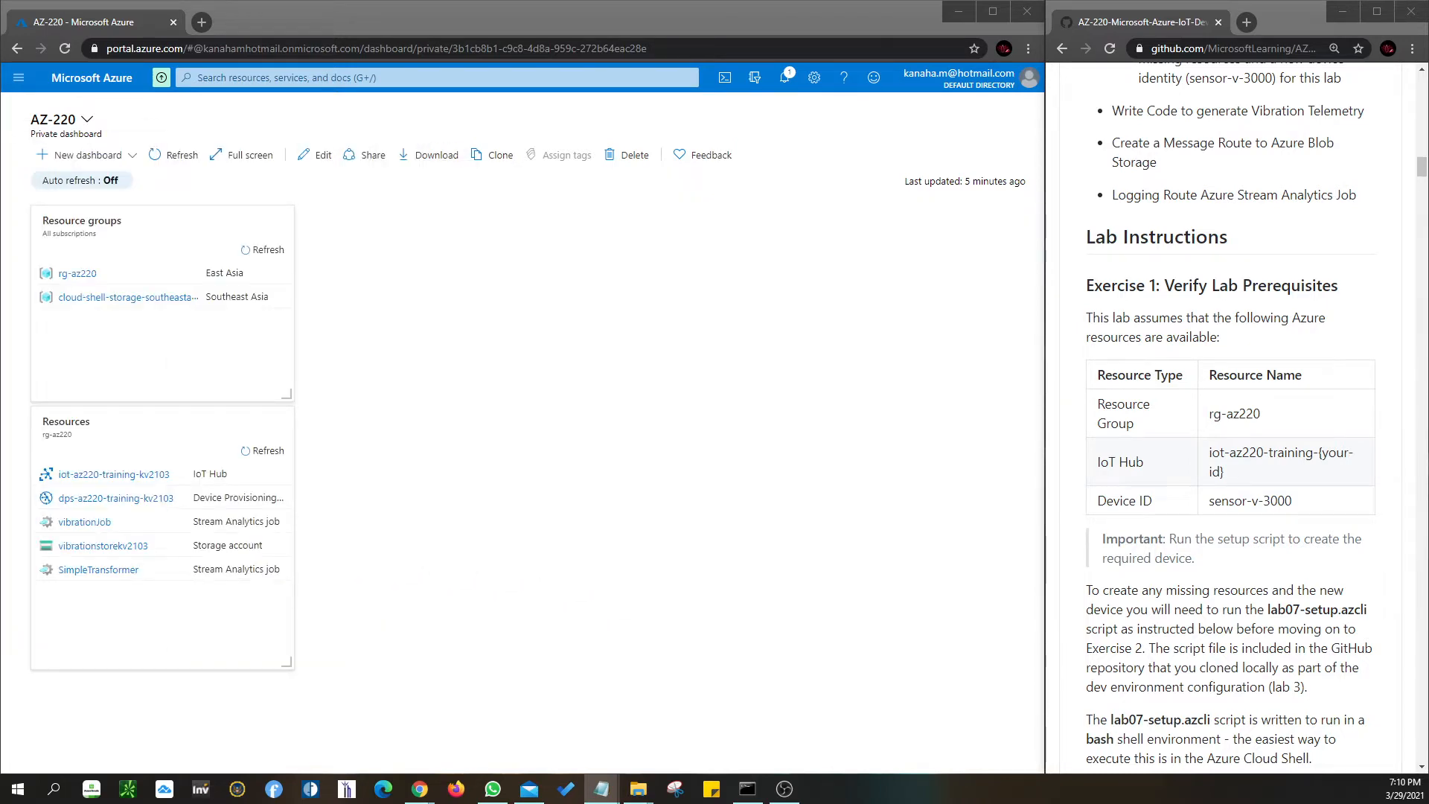
{"action": "key", "text": "alt+Tab"}
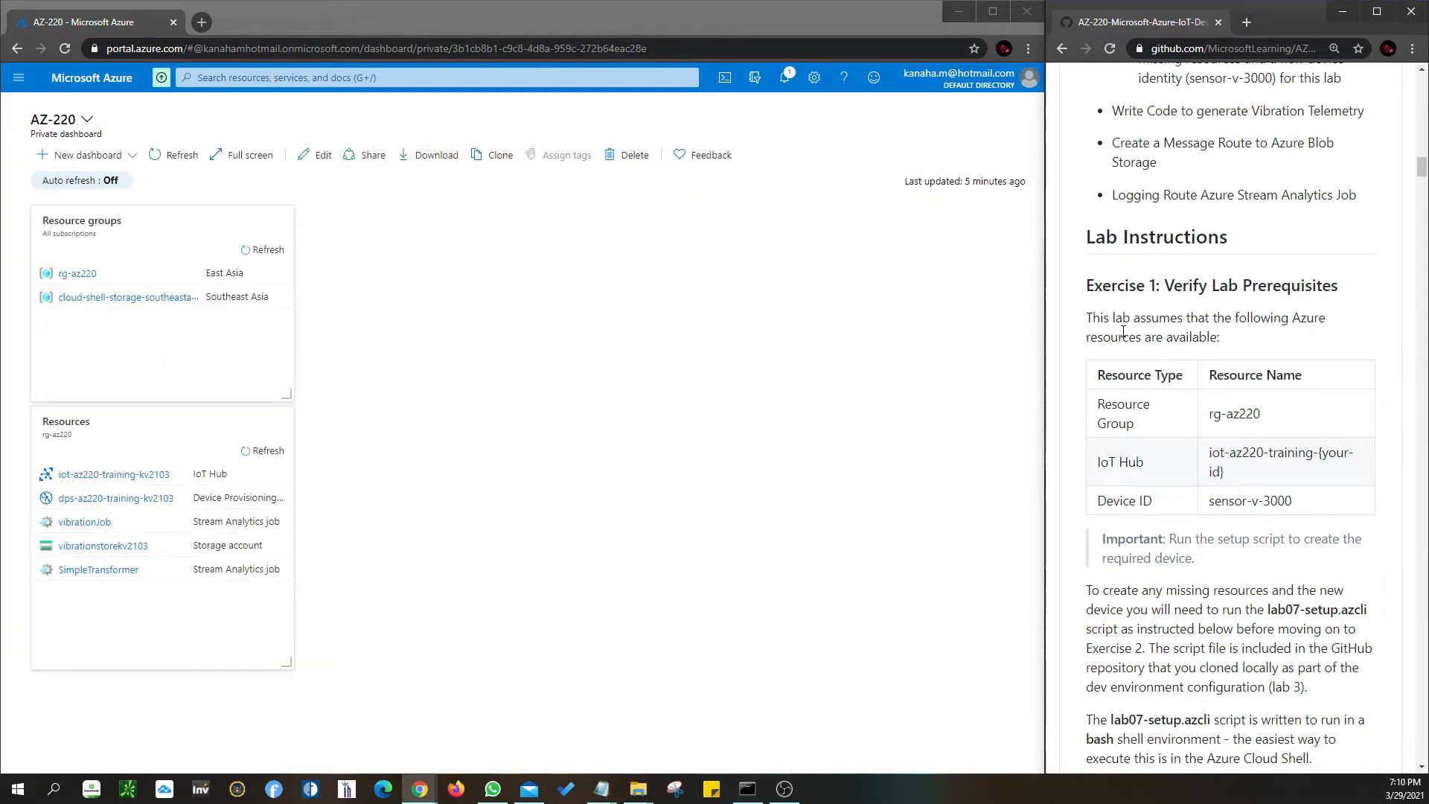
{"action": "scroll", "coordinate": [1124, 332], "scroll_direction": "up", "scroll_amount": 3}
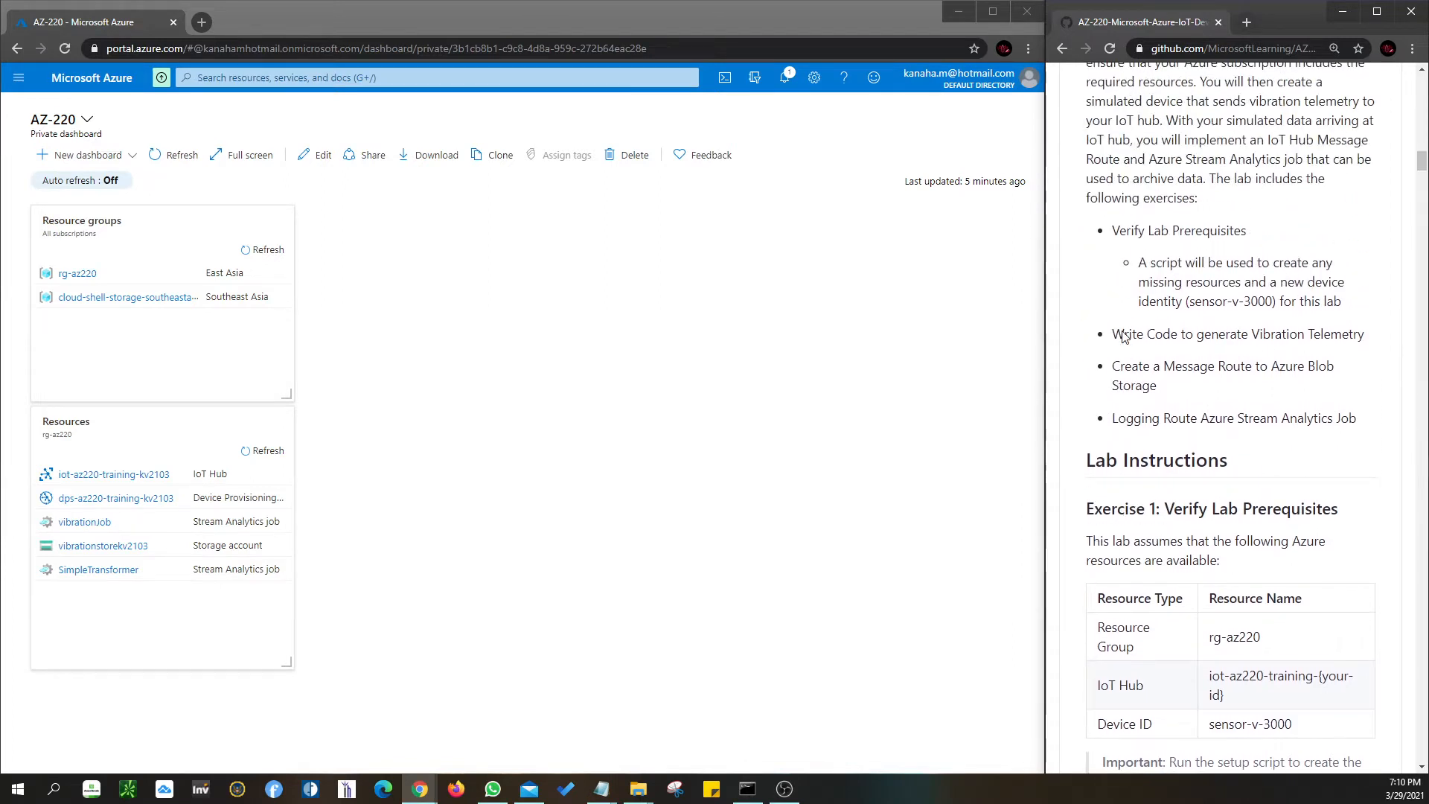
{"action": "scroll", "coordinate": [1123, 334], "scroll_direction": "down", "scroll_amount": 1}
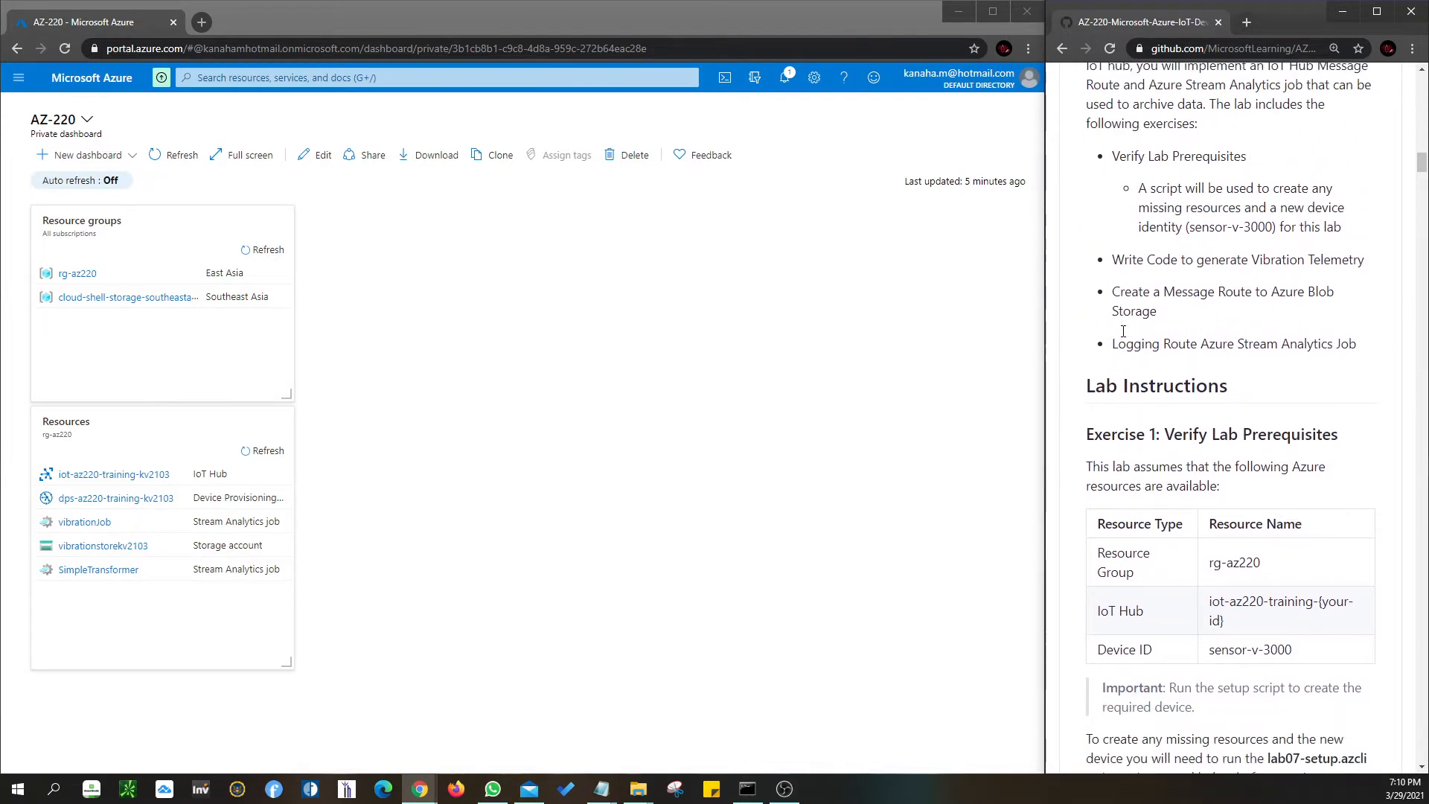
{"action": "scroll", "coordinate": [1123, 331], "scroll_direction": "down", "scroll_amount": 2}
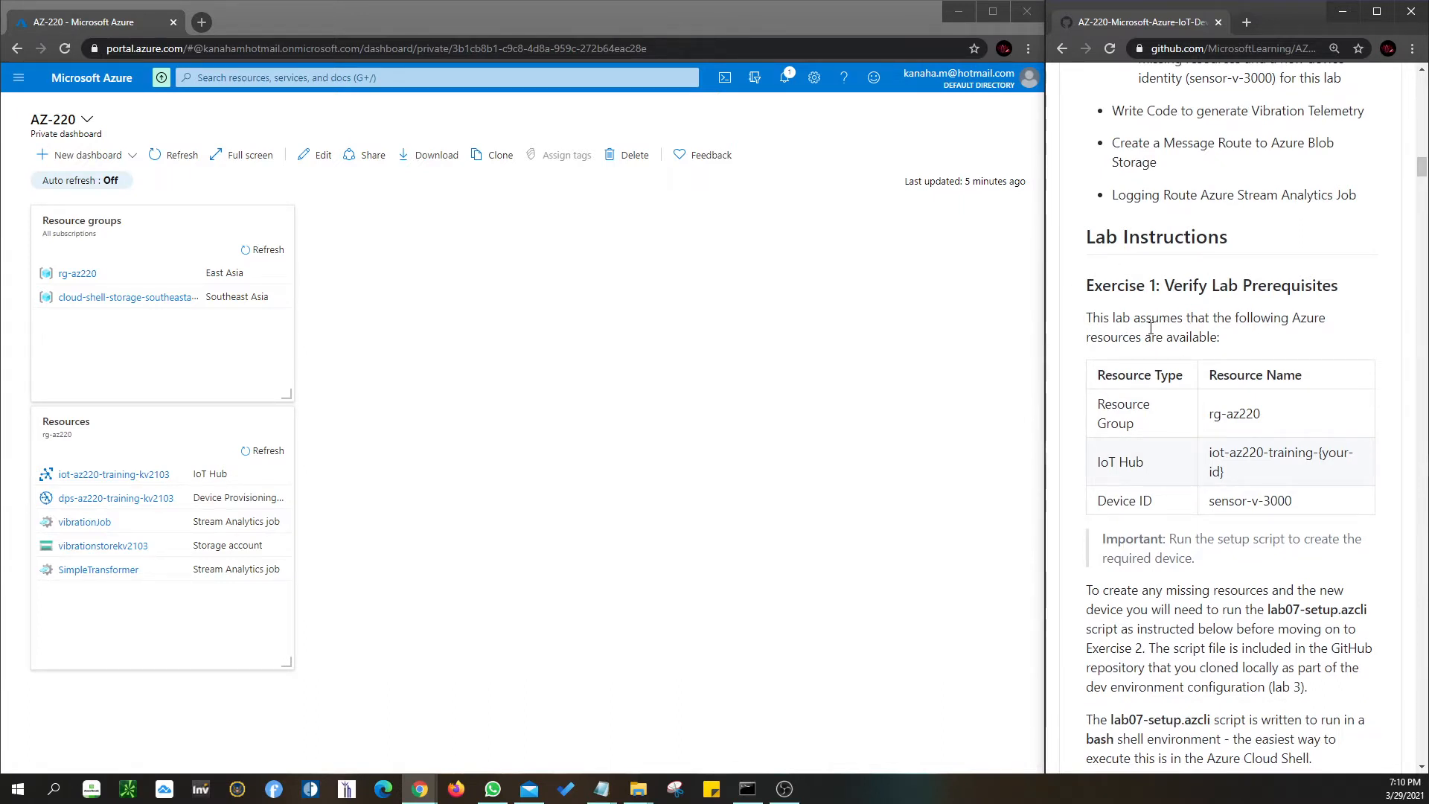
{"action": "scroll", "coordinate": [1176, 313], "scroll_direction": "down", "scroll_amount": 2}
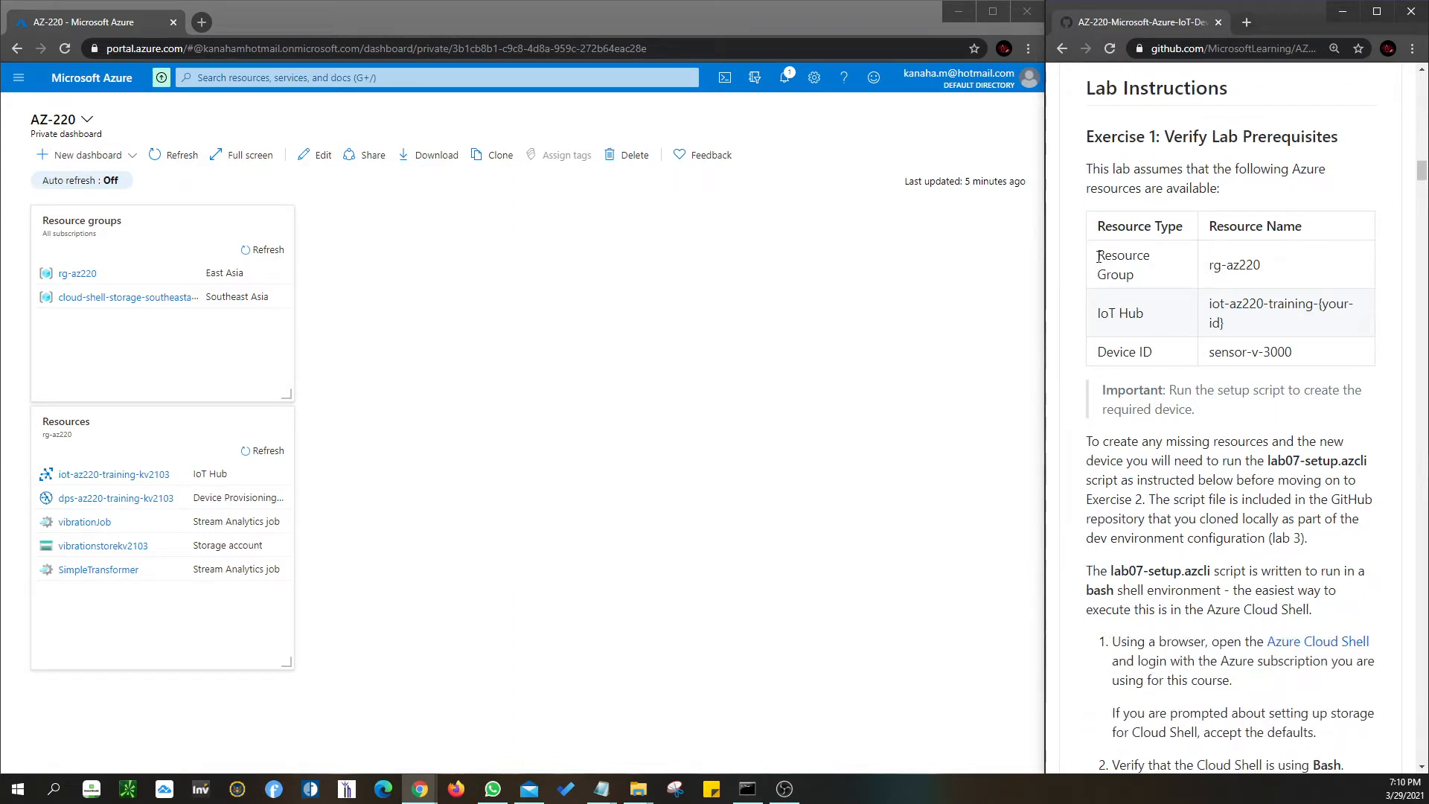
{"action": "mouse_move", "coordinate": [602, 789]}
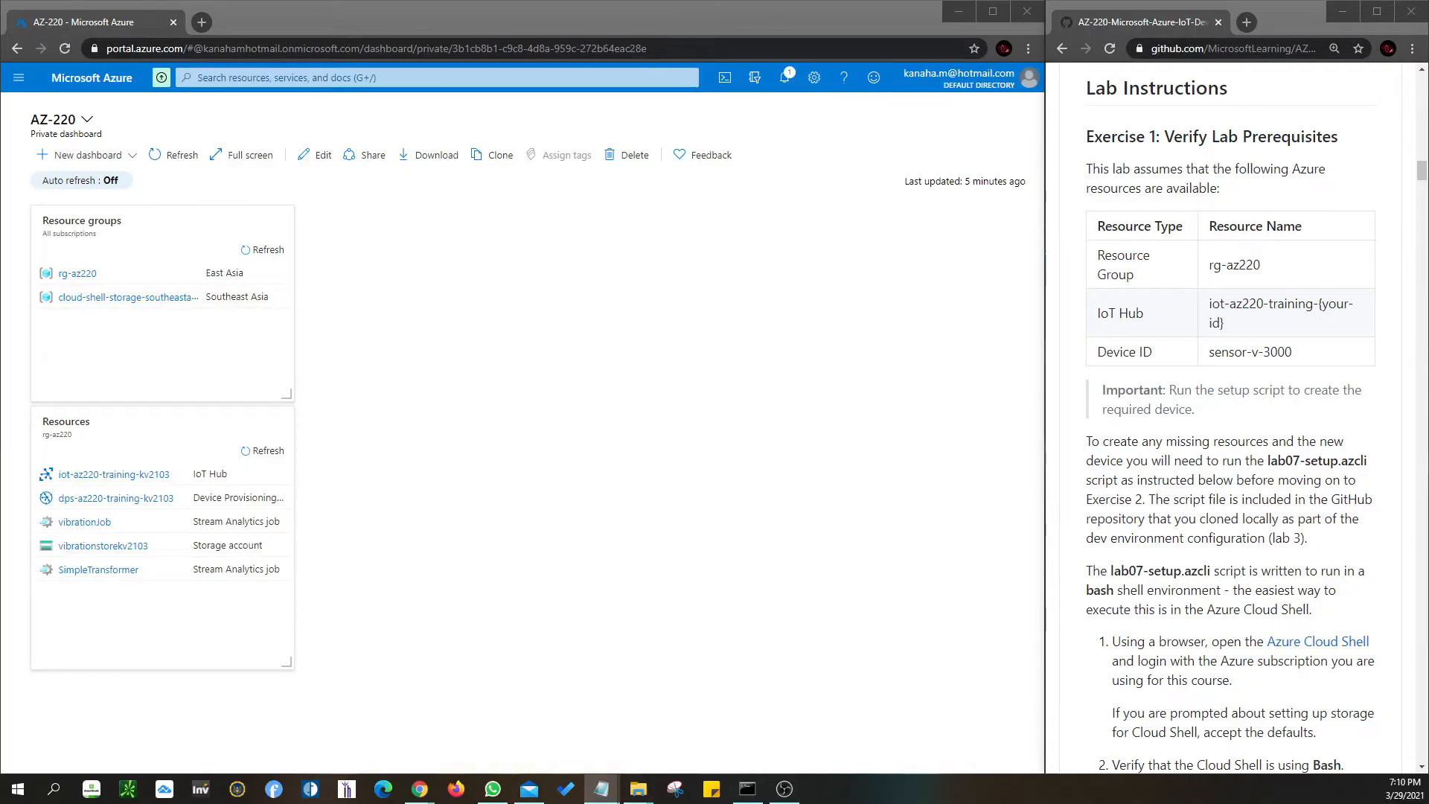
{"action": "left_click_drag", "start_coordinate": [0, 216], "coordinate": [625, 259]}
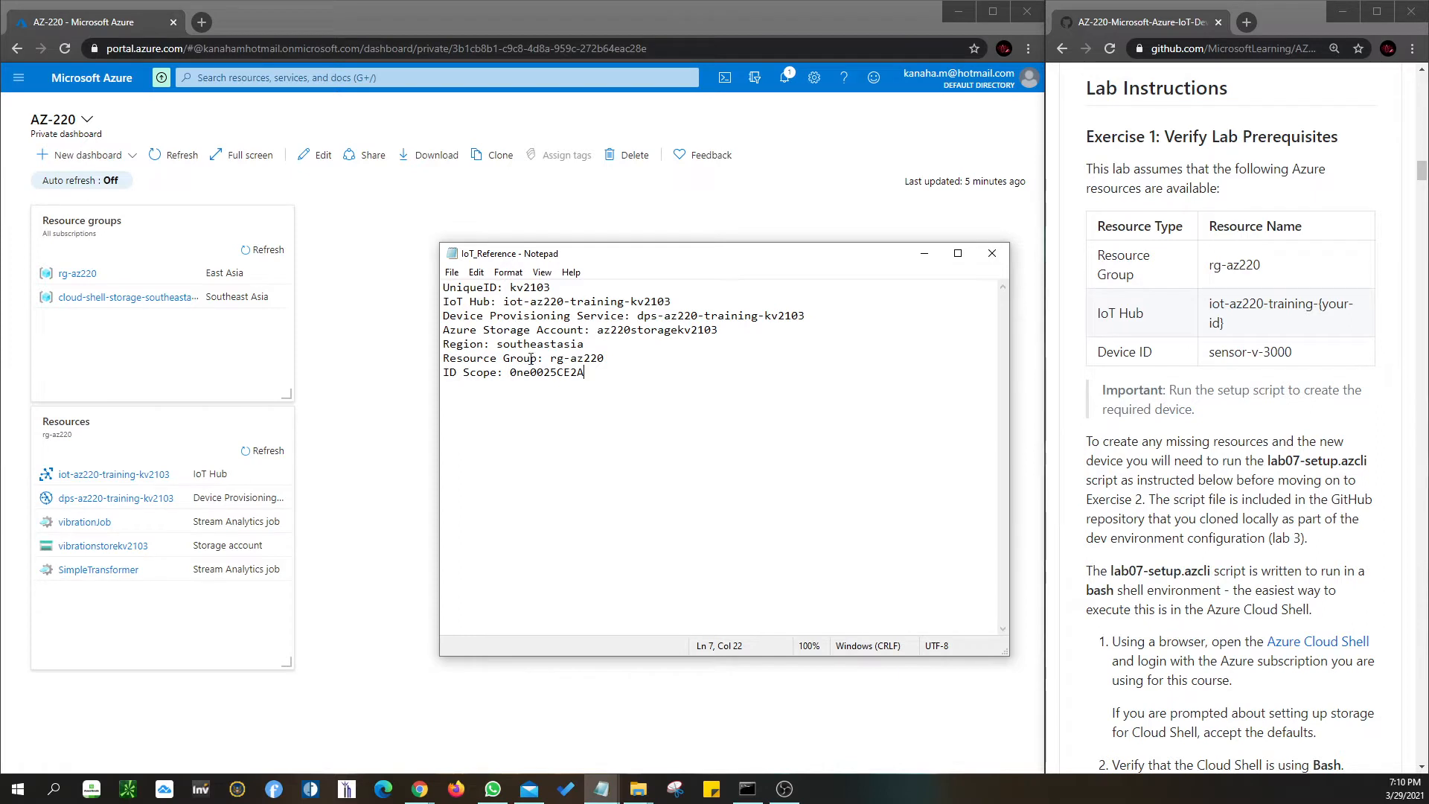
{"action": "left_click", "coordinate": [924, 253]}
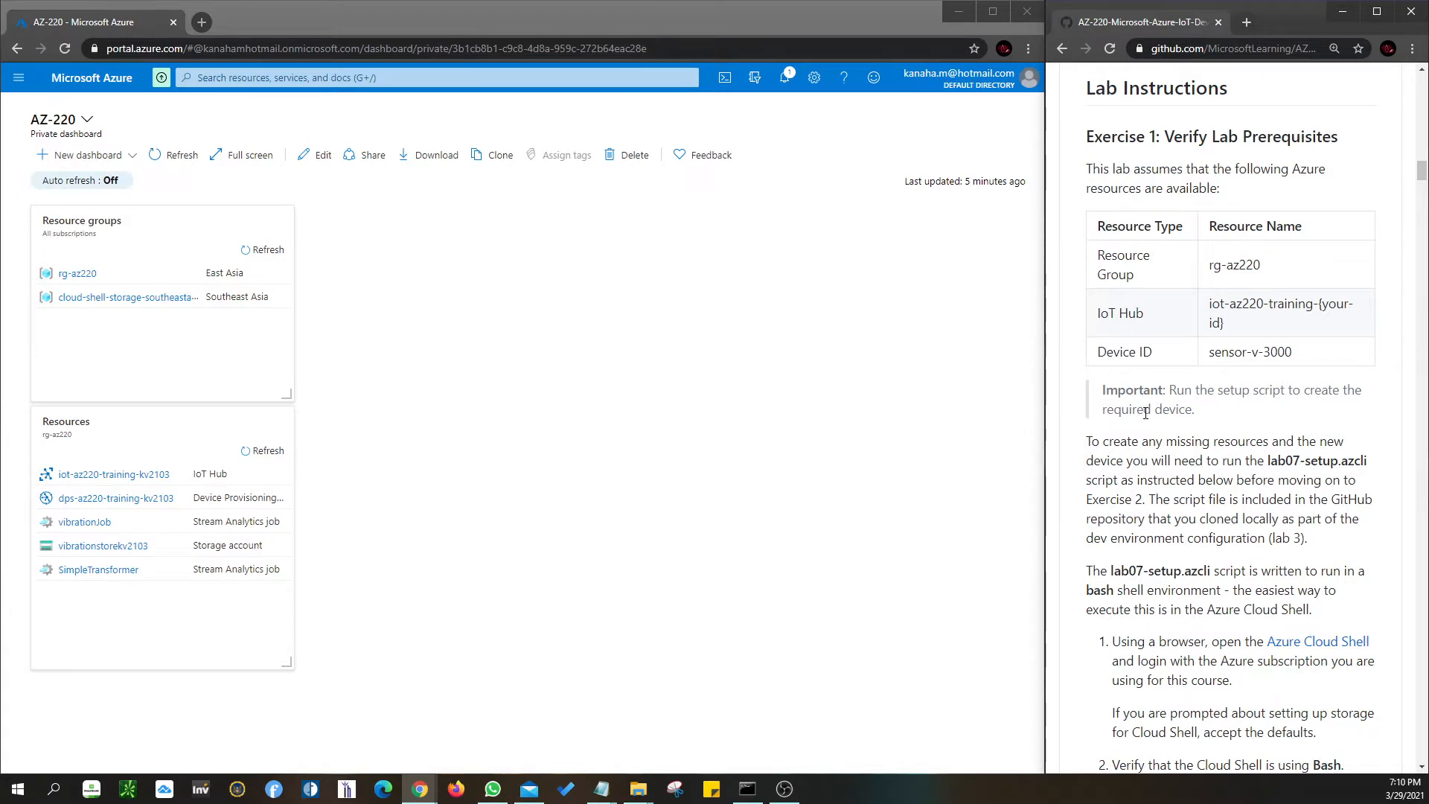
{"action": "left_click", "coordinate": [784, 78]}
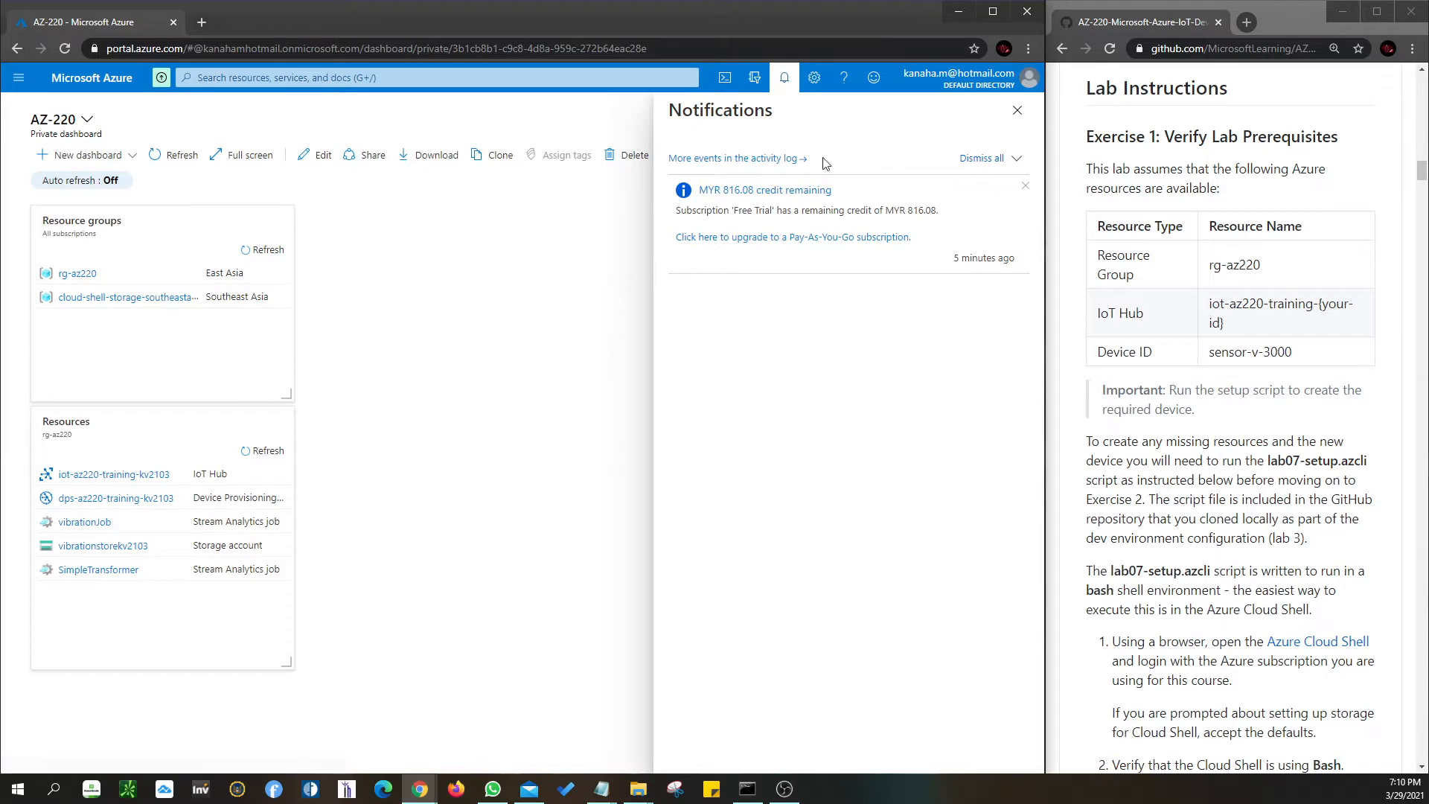
{"action": "left_click", "coordinate": [1017, 110]}
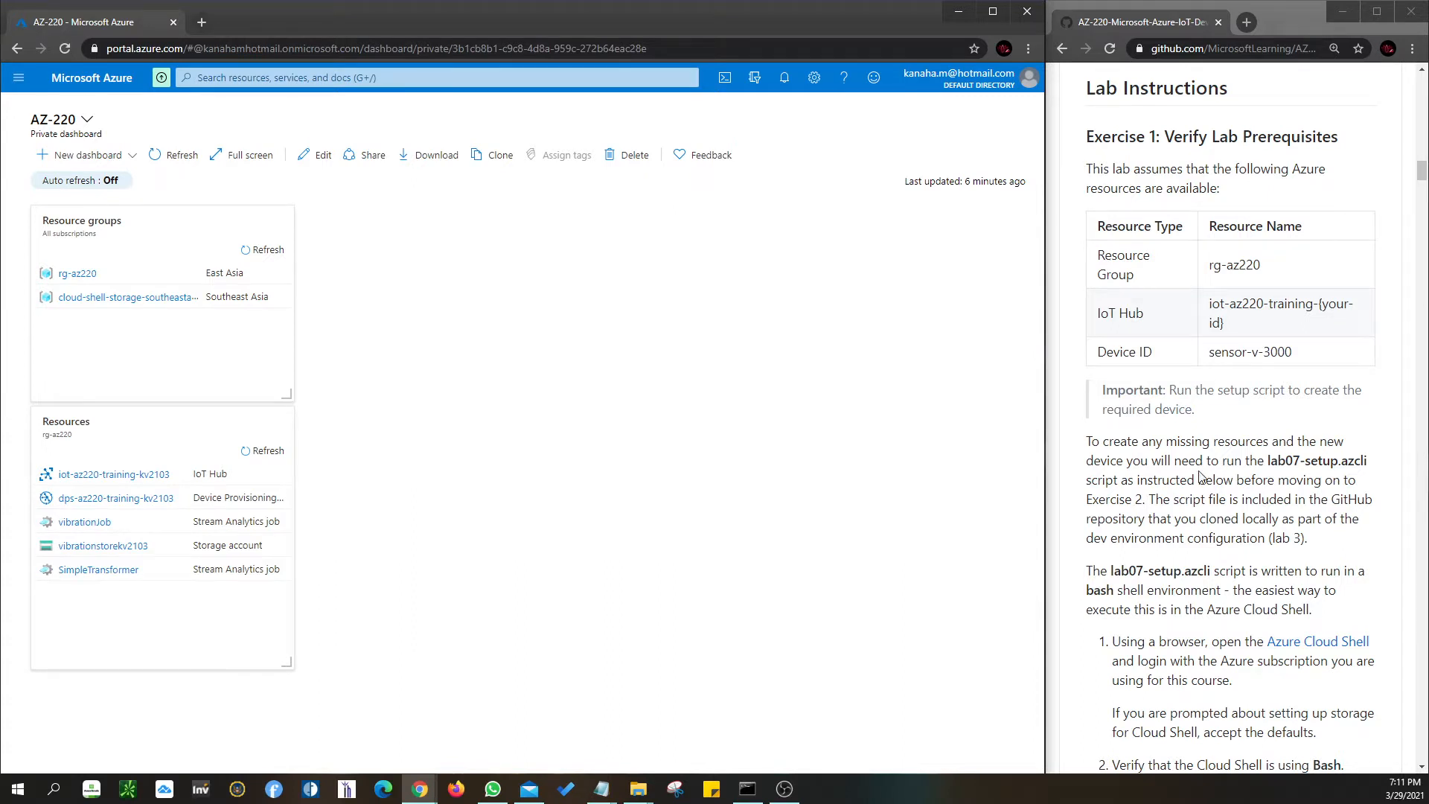
{"action": "scroll", "coordinate": [1200, 476], "scroll_direction": "down", "scroll_amount": 2}
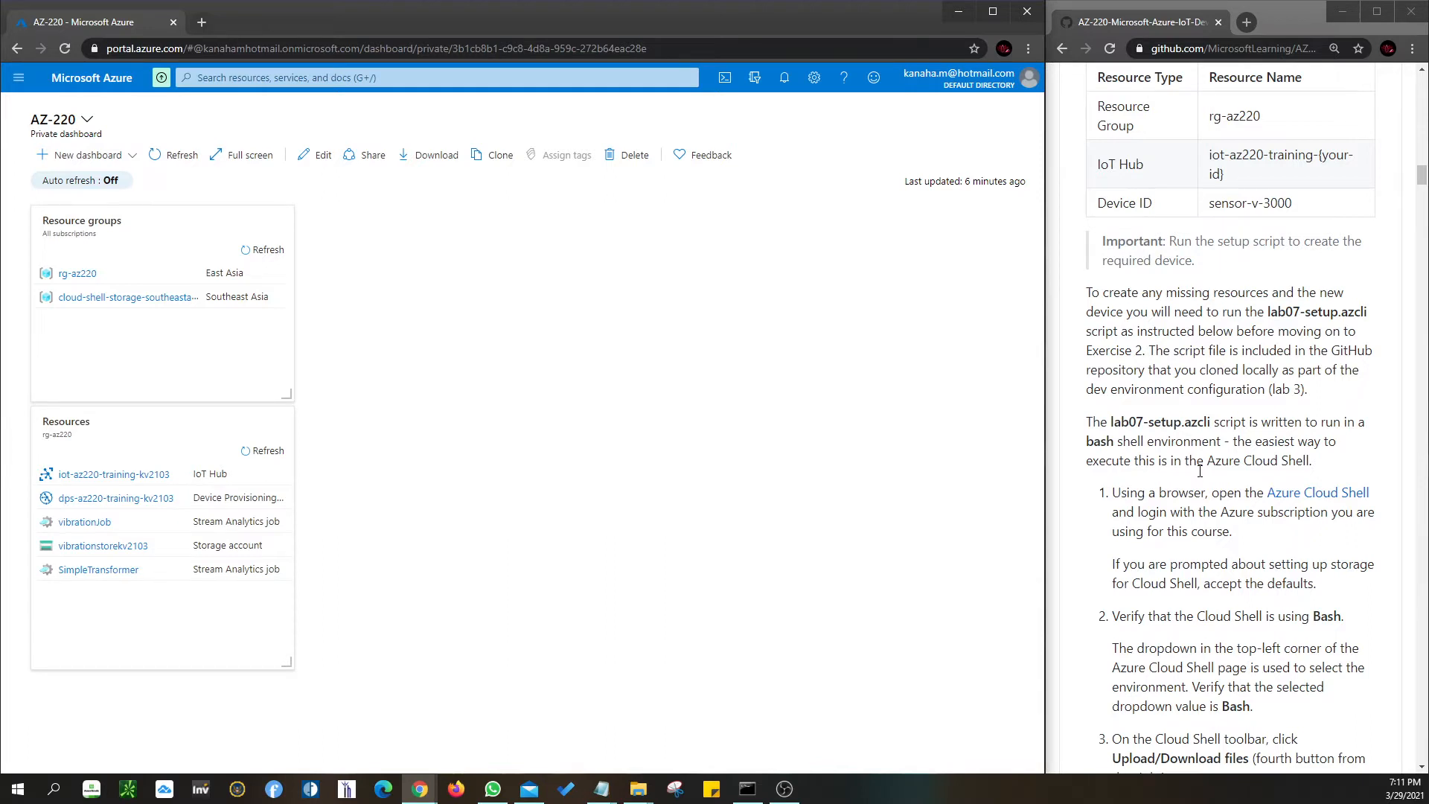
- Launch Cloud Shell below the dashboard and make its terminal pane slightly taller
{"action": "left_click", "coordinate": [739, 78]}
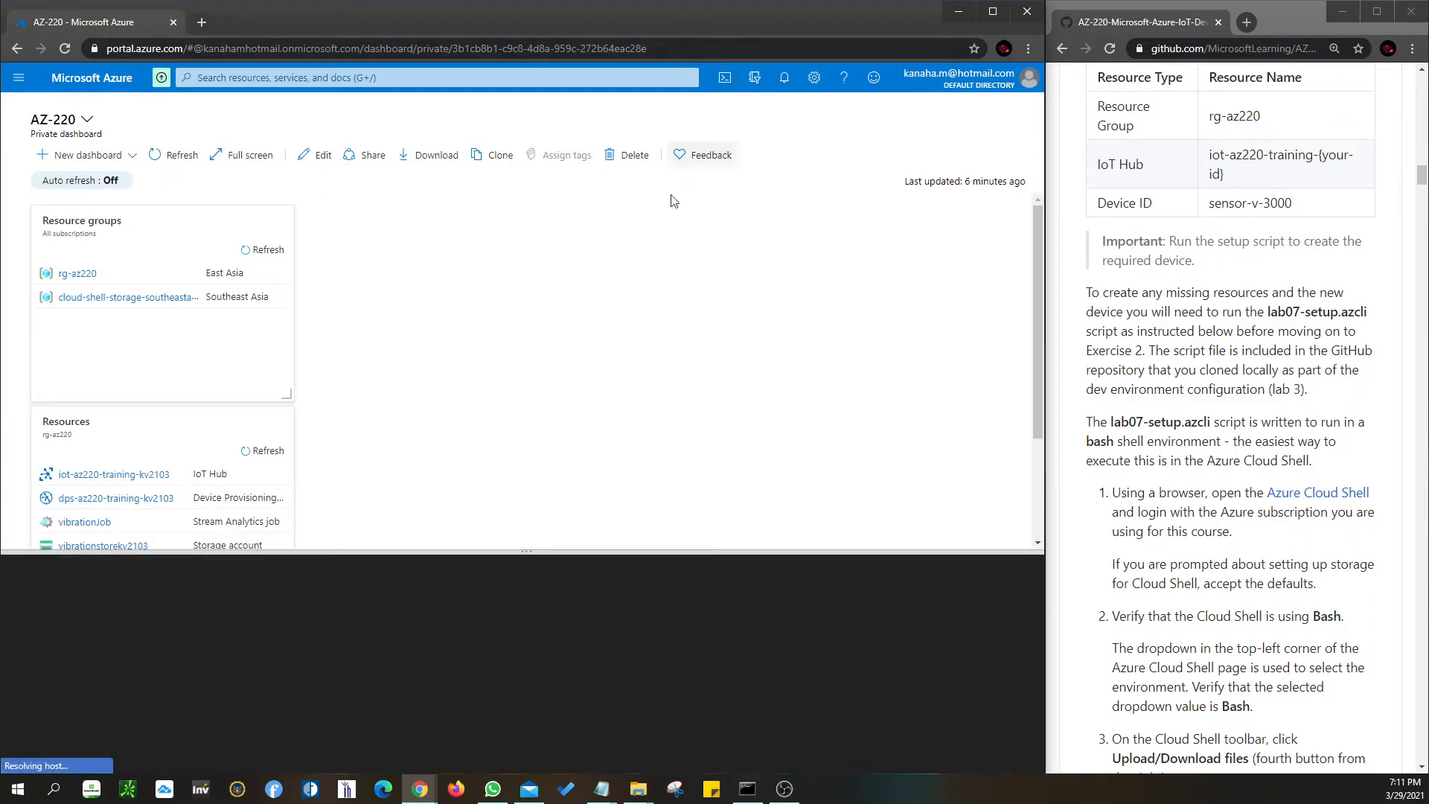
{"action": "scroll", "coordinate": [1196, 460], "scroll_direction": "down", "scroll_amount": 1}
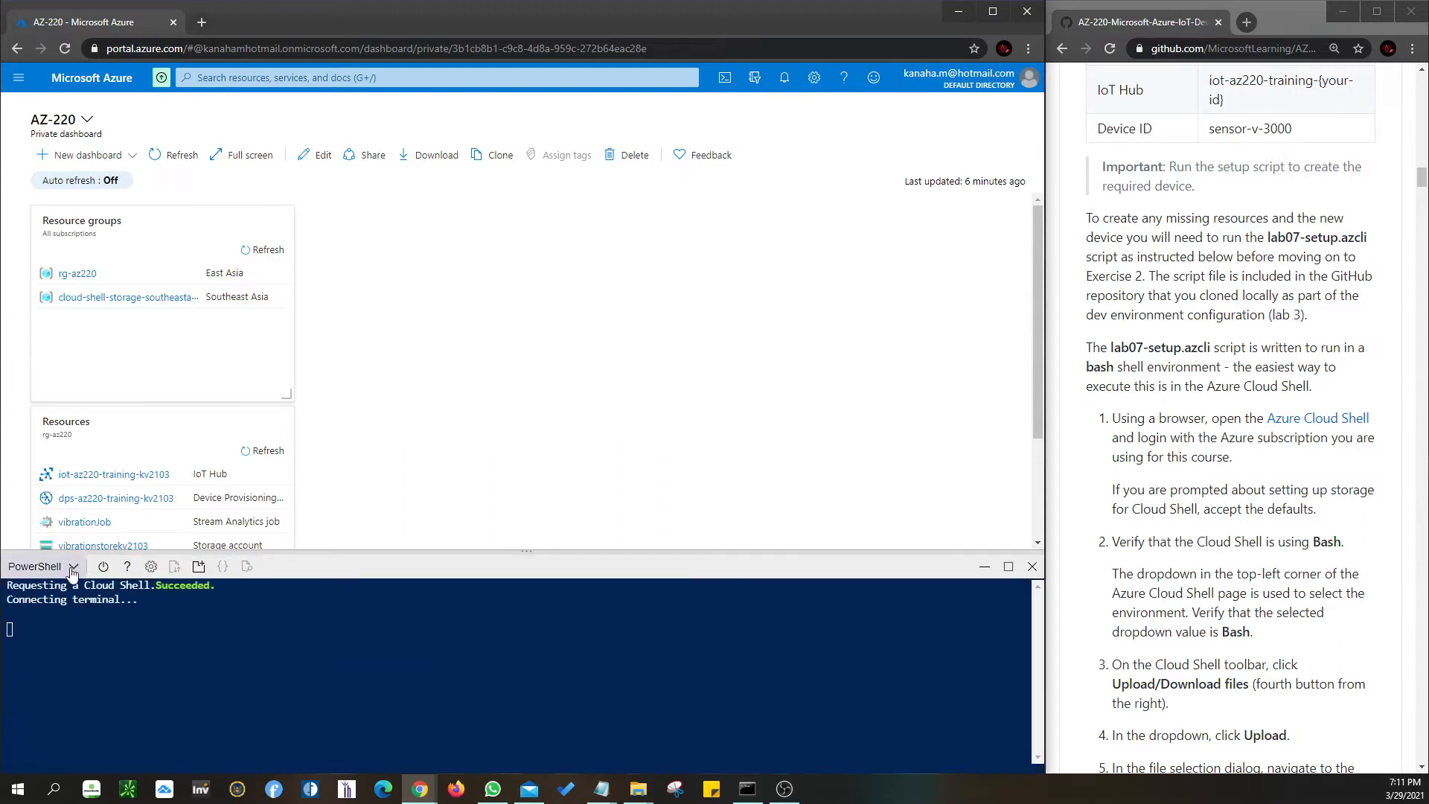
{"action": "left_click_drag", "start_coordinate": [333, 552], "coordinate": [333, 533]}
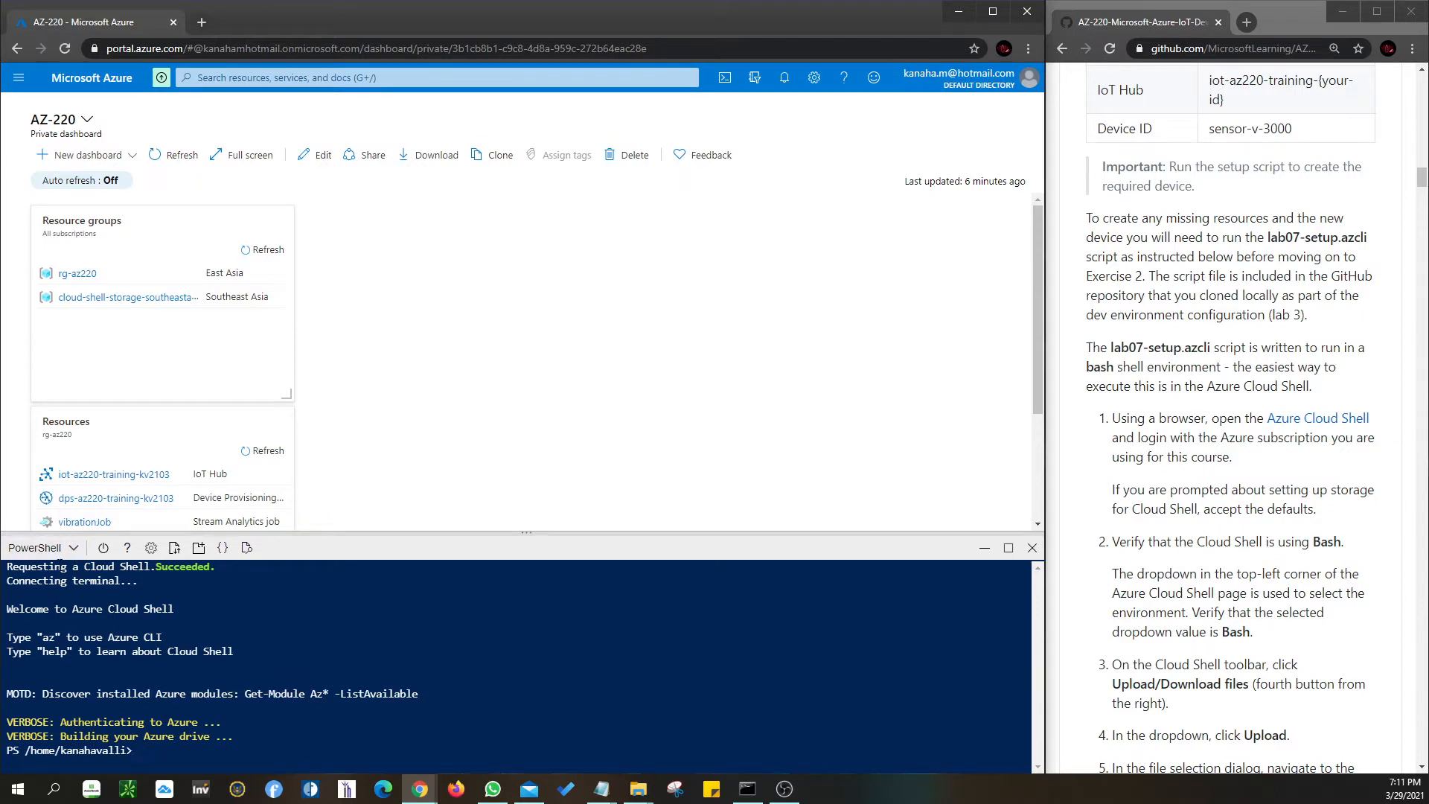
- Check the PowerShell/Bash shell options without switching, staying in PowerShell
{"action": "left_click", "coordinate": [56, 553]}
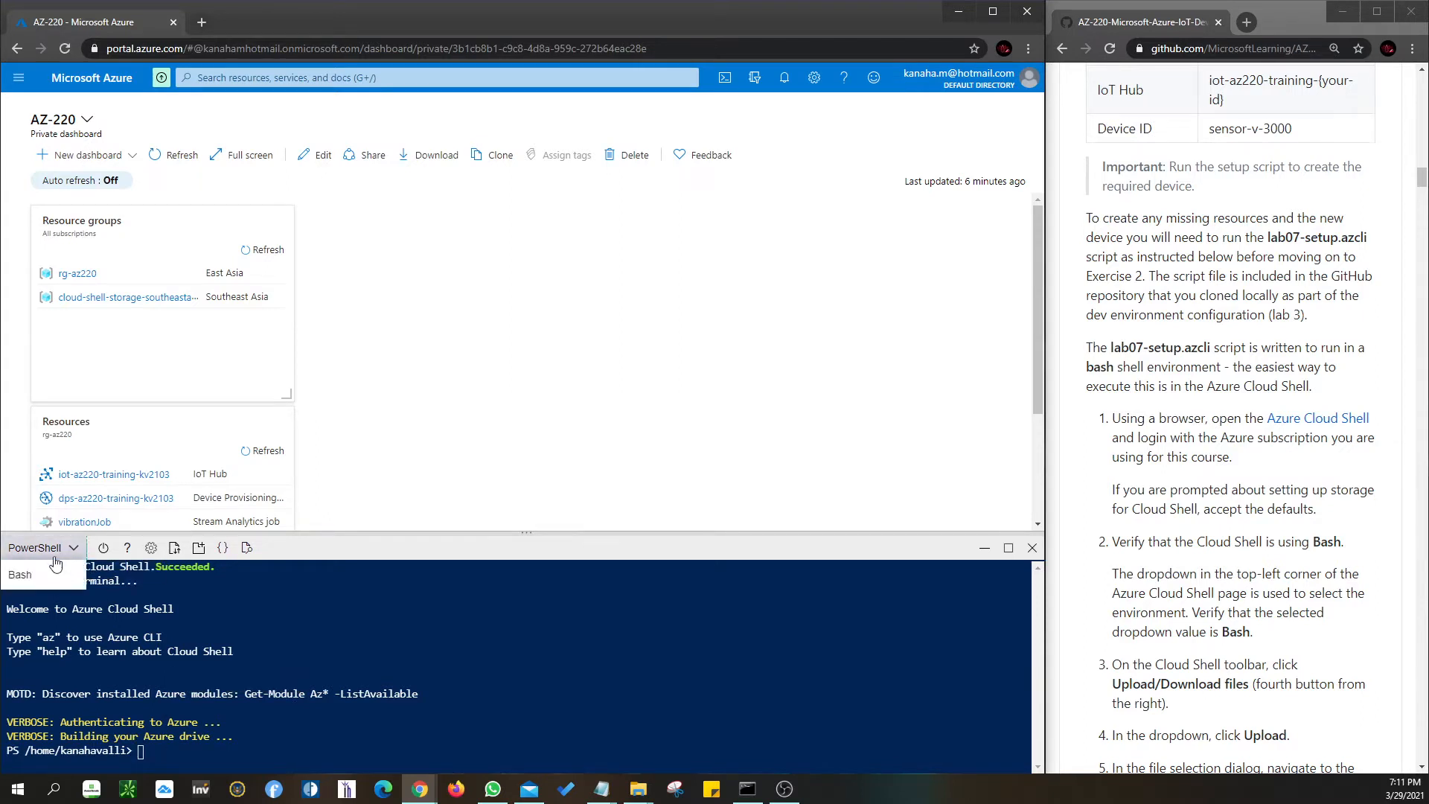
{"action": "left_click", "coordinate": [251, 655]}
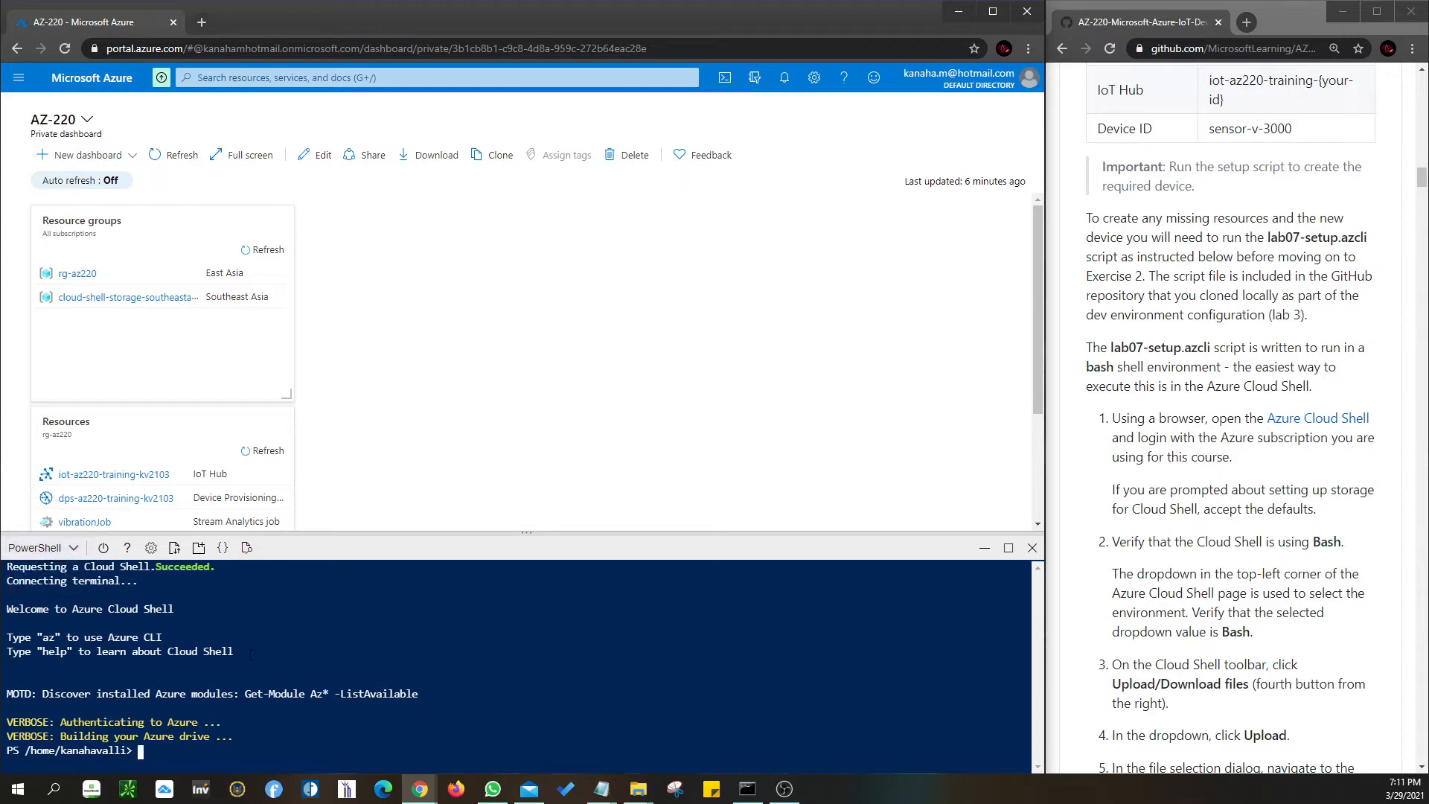
{"action": "left_click", "coordinate": [70, 552]}
{"action": "left_click", "coordinate": [253, 641]}
{"action": "scroll", "coordinate": [1221, 589], "scroll_direction": "down", "scroll_amount": 3}
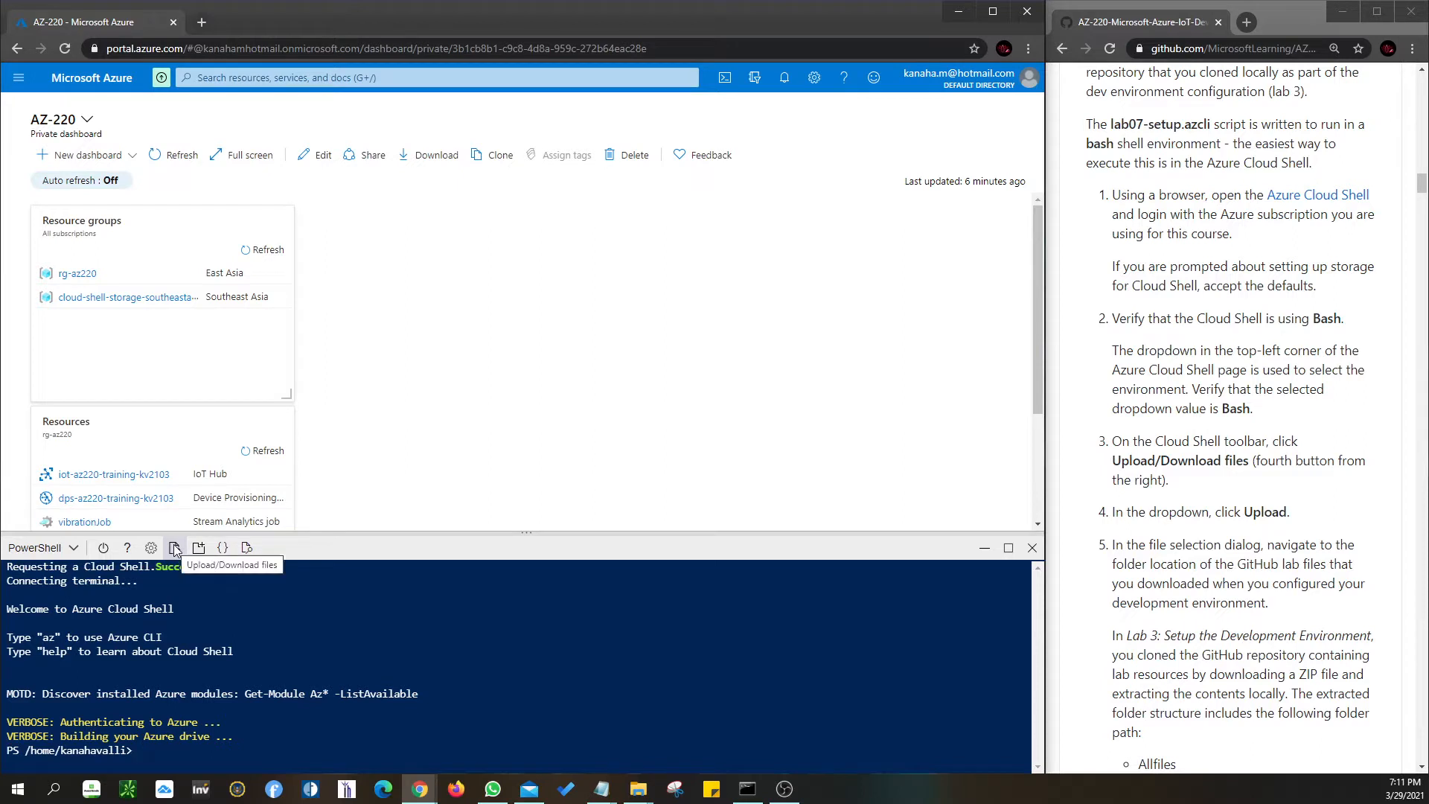
- Start a Cloud Shell file upload and browse to Downloads > AZ-220-Microsoft-Azure-IoT-Developer-master
{"action": "left_click", "coordinate": [175, 549]}
{"action": "left_click", "coordinate": [180, 579]}
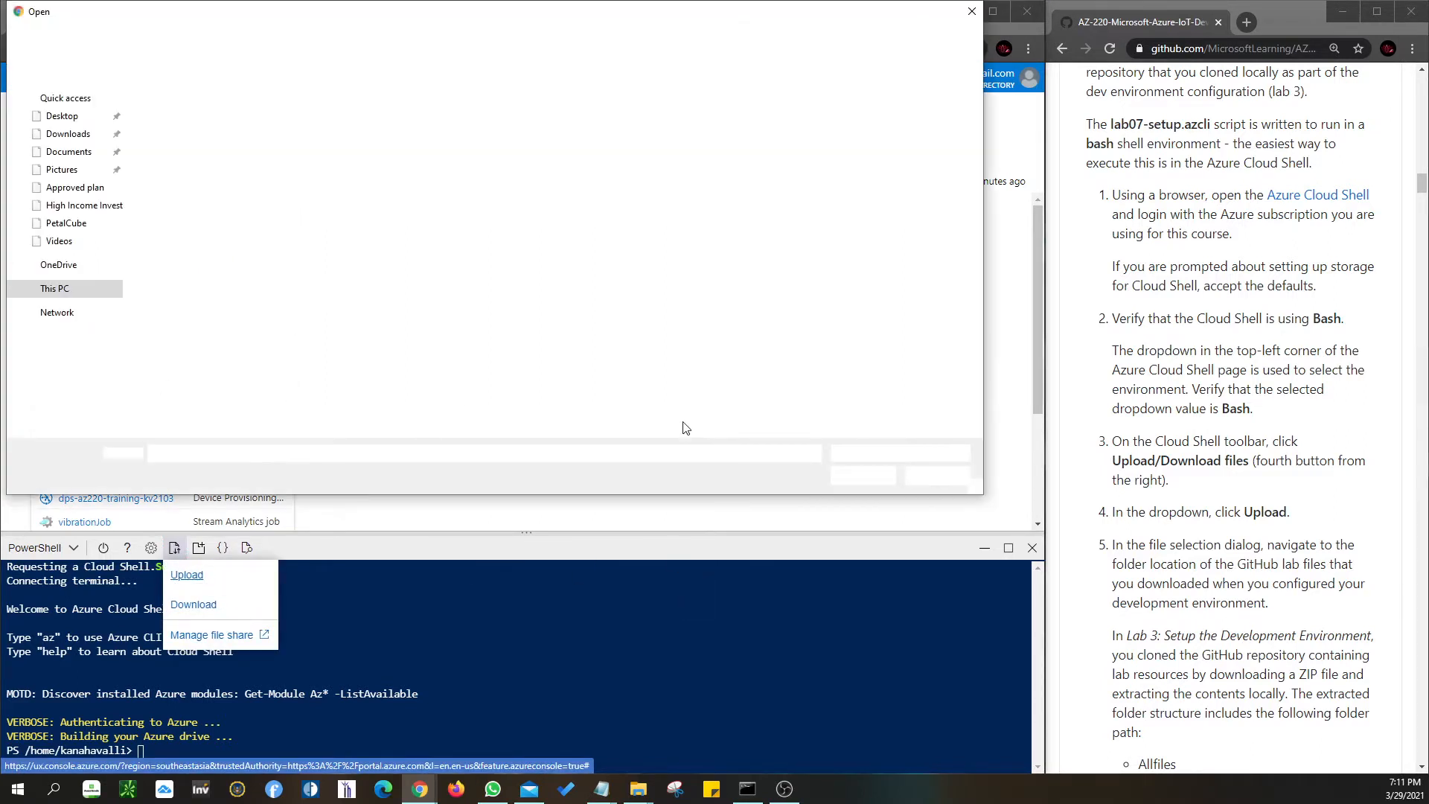
{"action": "left_click_drag", "start_coordinate": [594, 12], "coordinate": [735, 175]}
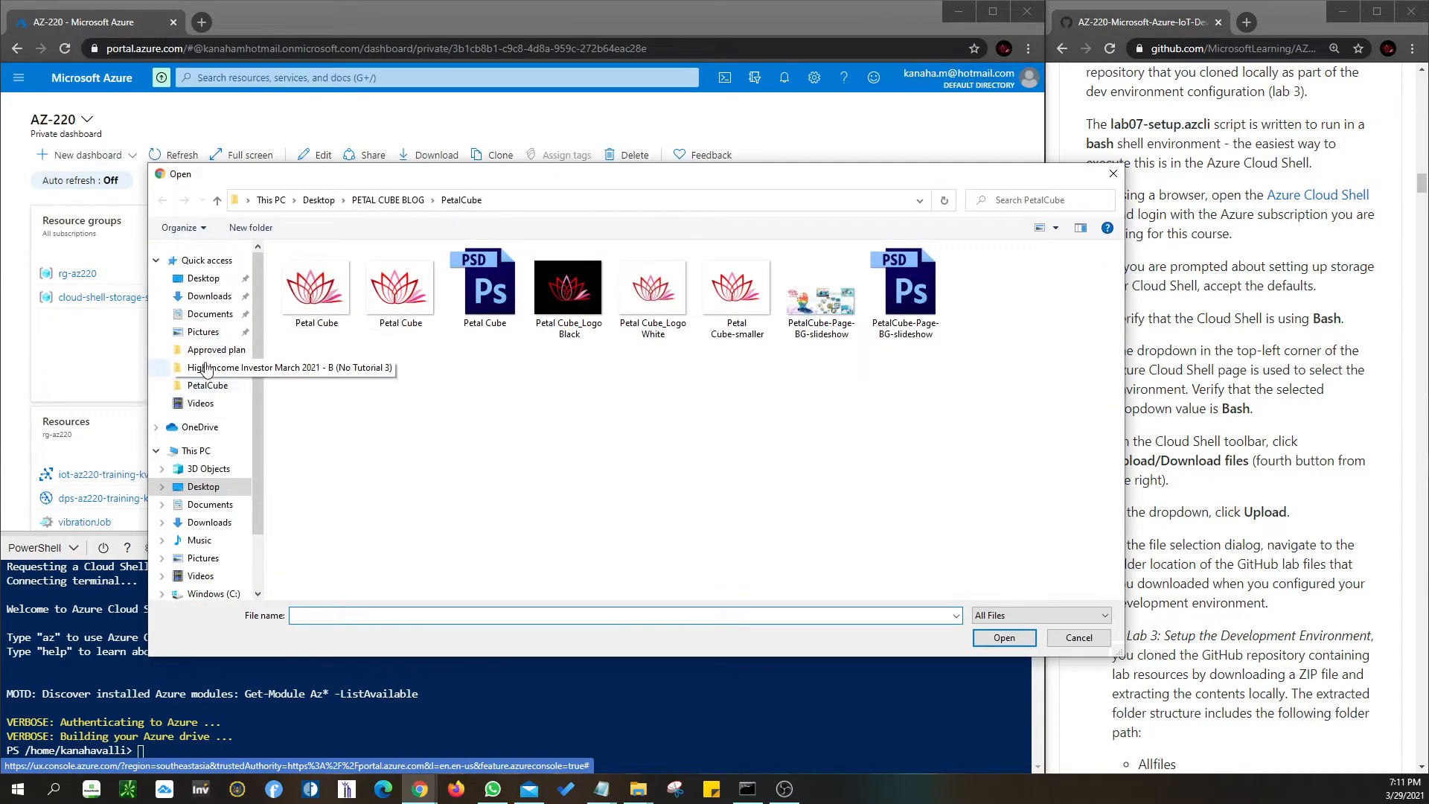
{"action": "left_click", "coordinate": [209, 314]}
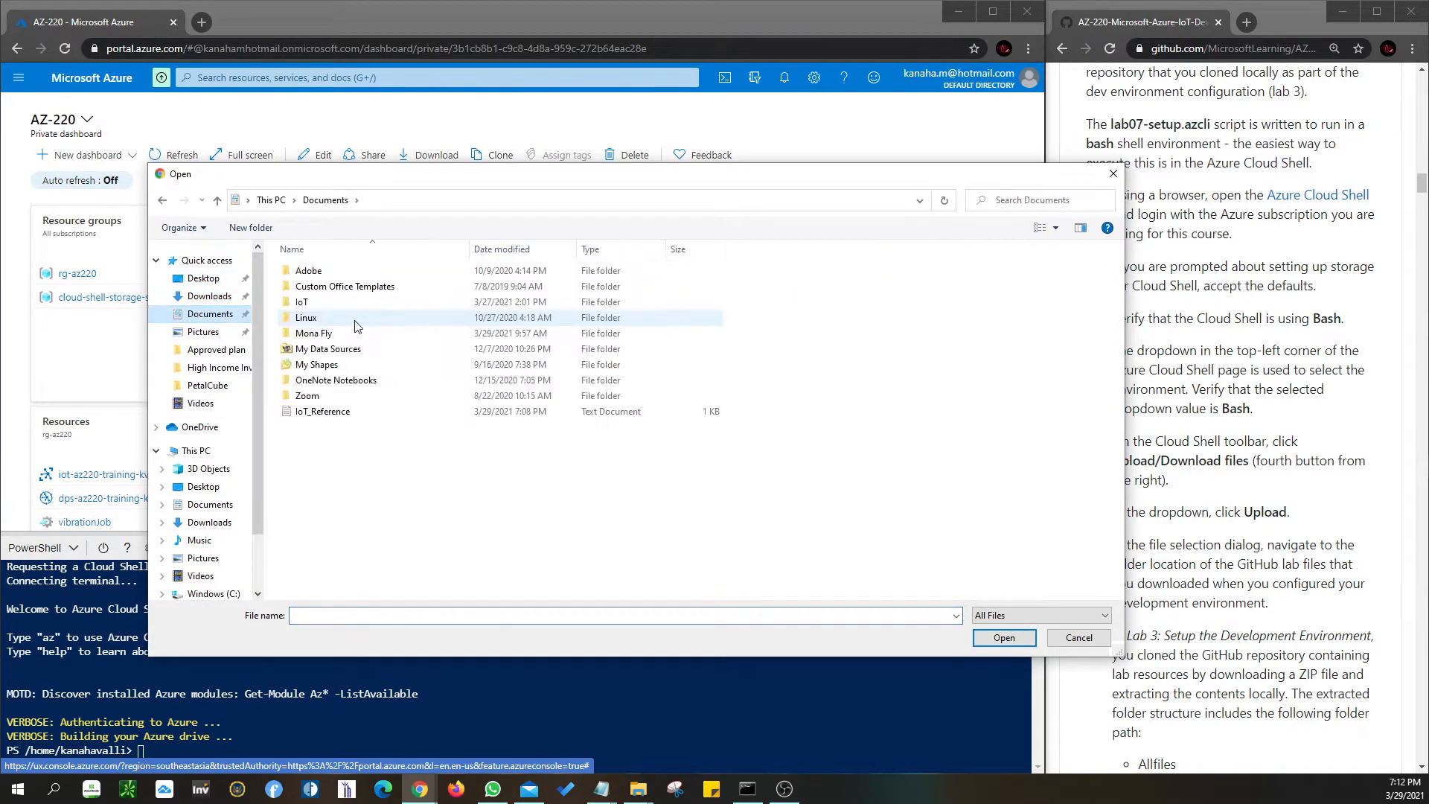
{"action": "double_click", "coordinate": [320, 302]}
{"action": "left_click", "coordinate": [209, 297]}
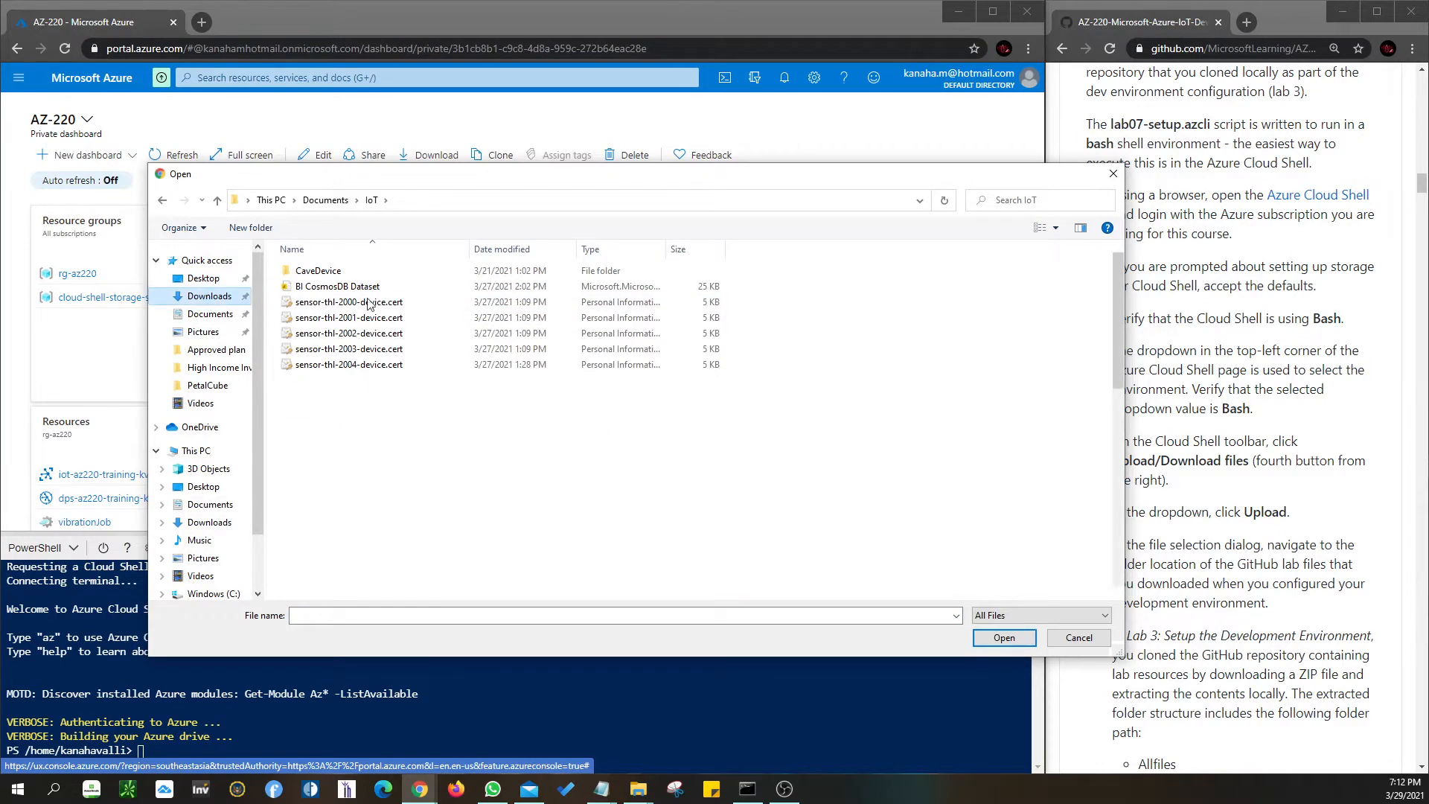
{"action": "left_click", "coordinate": [342, 319]}
{"action": "double_click", "coordinate": [341, 318]}
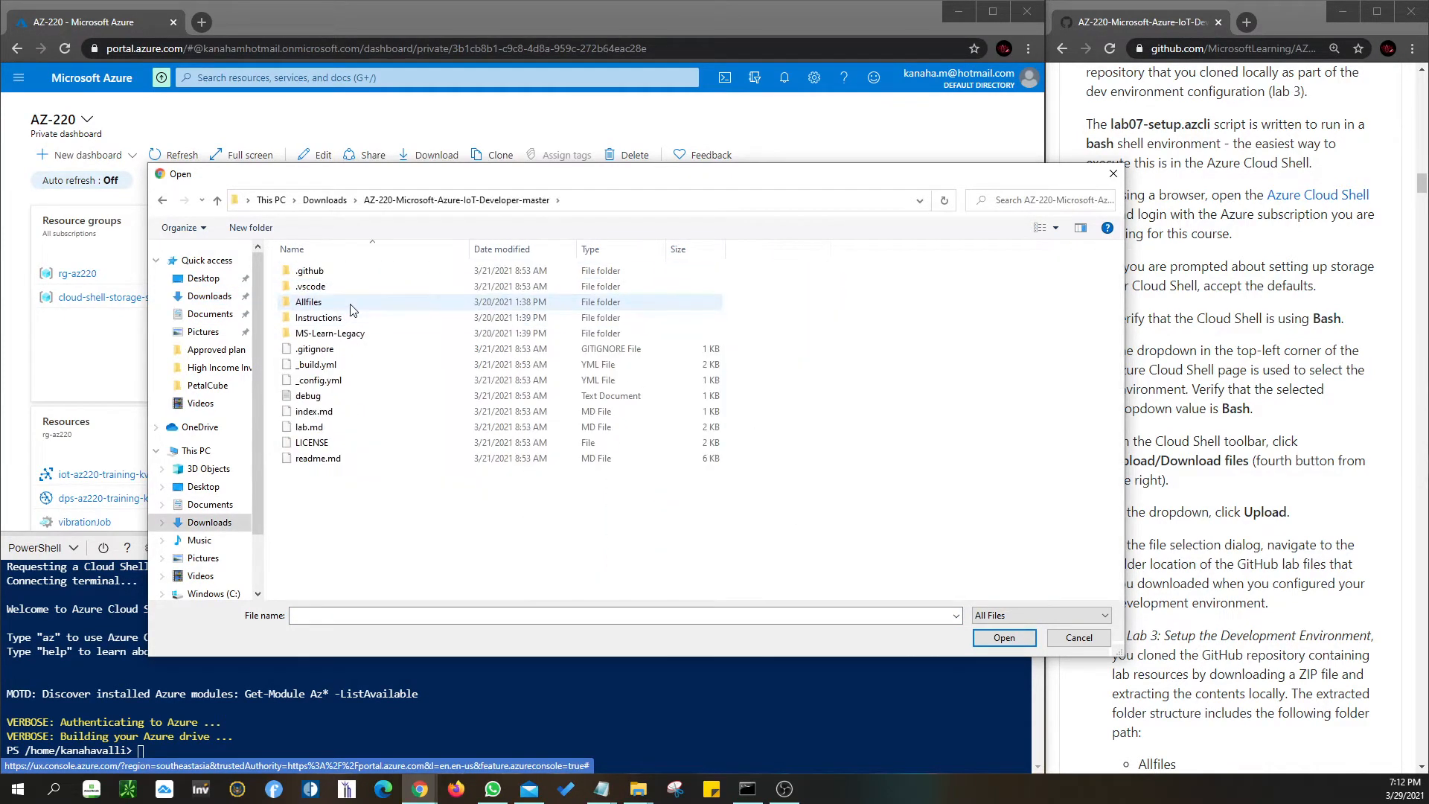
- Upload lab07-setup.azcli from Allfiles > Labs > 07-Device Message Routing > Setup
{"action": "left_click", "coordinate": [319, 306]}
{"action": "double_click", "coordinate": [319, 306]}
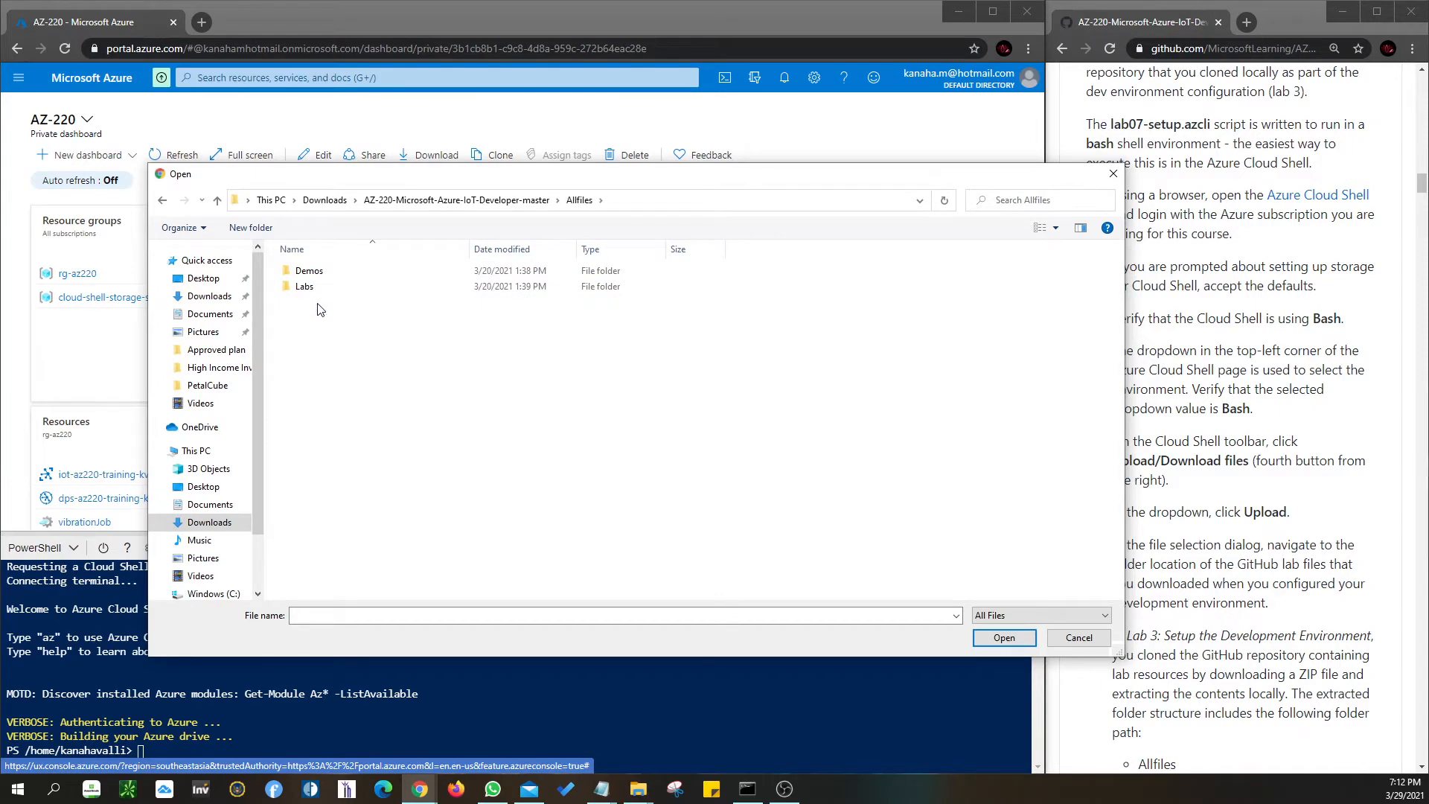
{"action": "double_click", "coordinate": [316, 288]}
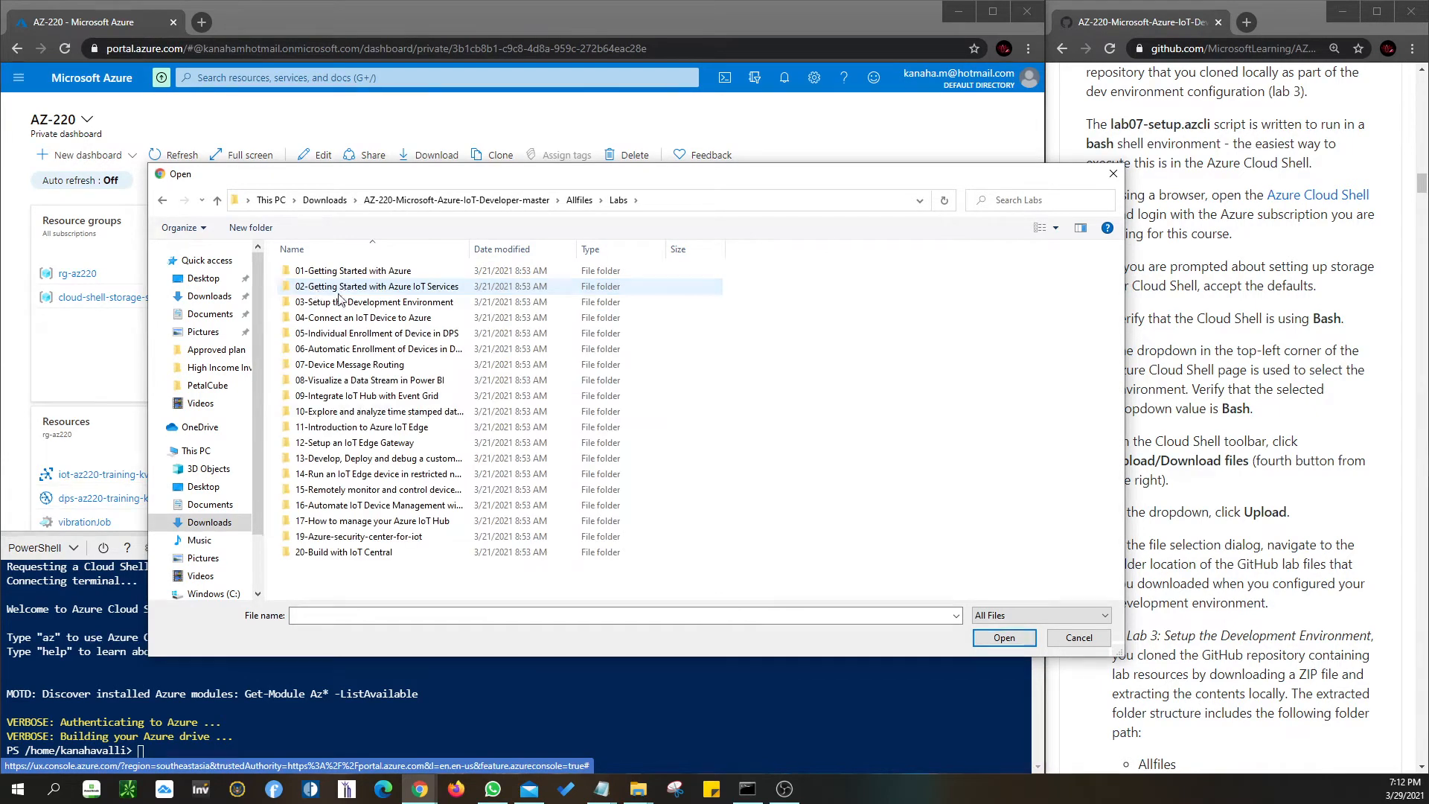
{"action": "double_click", "coordinate": [341, 366]}
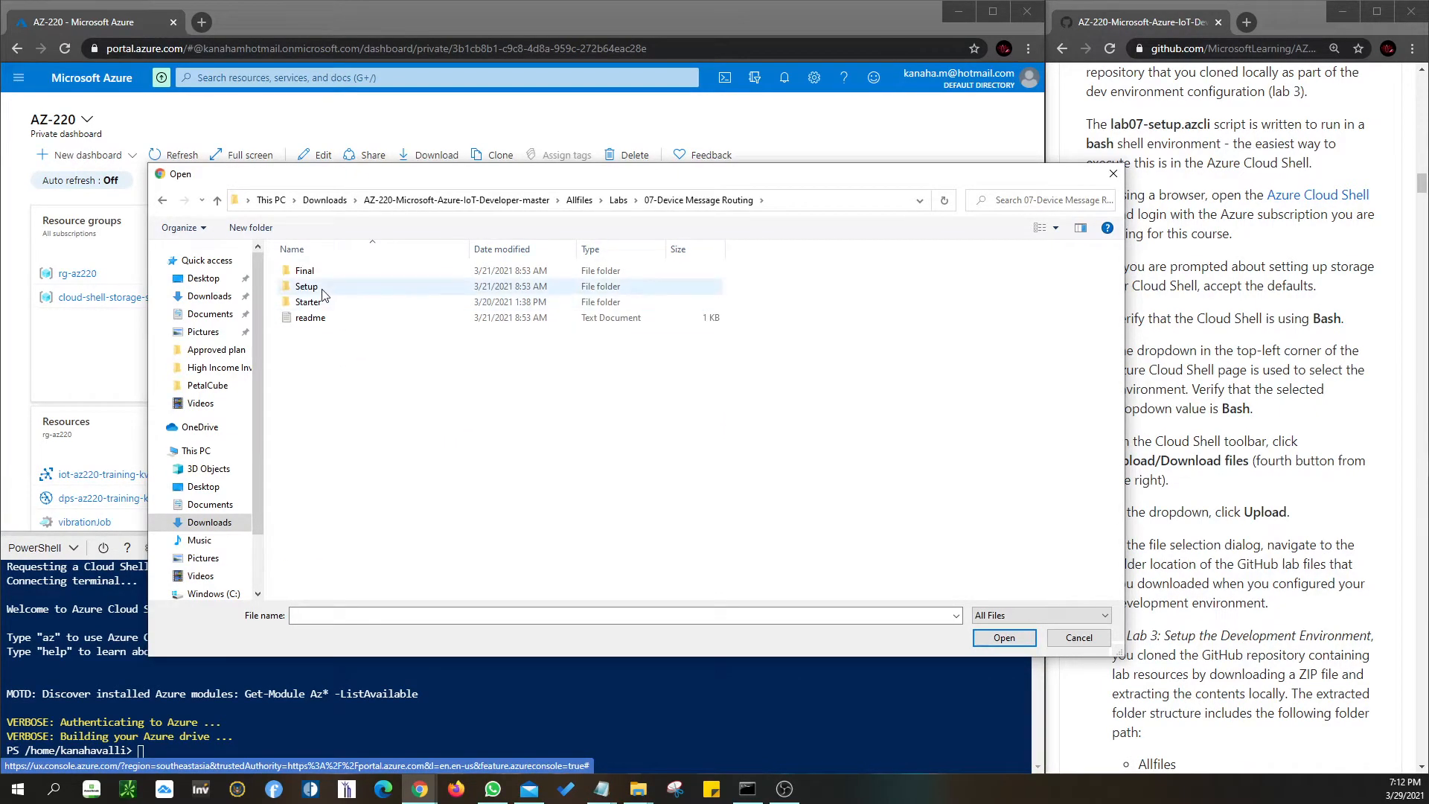
{"action": "left_click_drag", "start_coordinate": [1125, 368], "coordinate": [780, 376]}
{"action": "left_click_drag", "start_coordinate": [514, 177], "coordinate": [756, 157]}
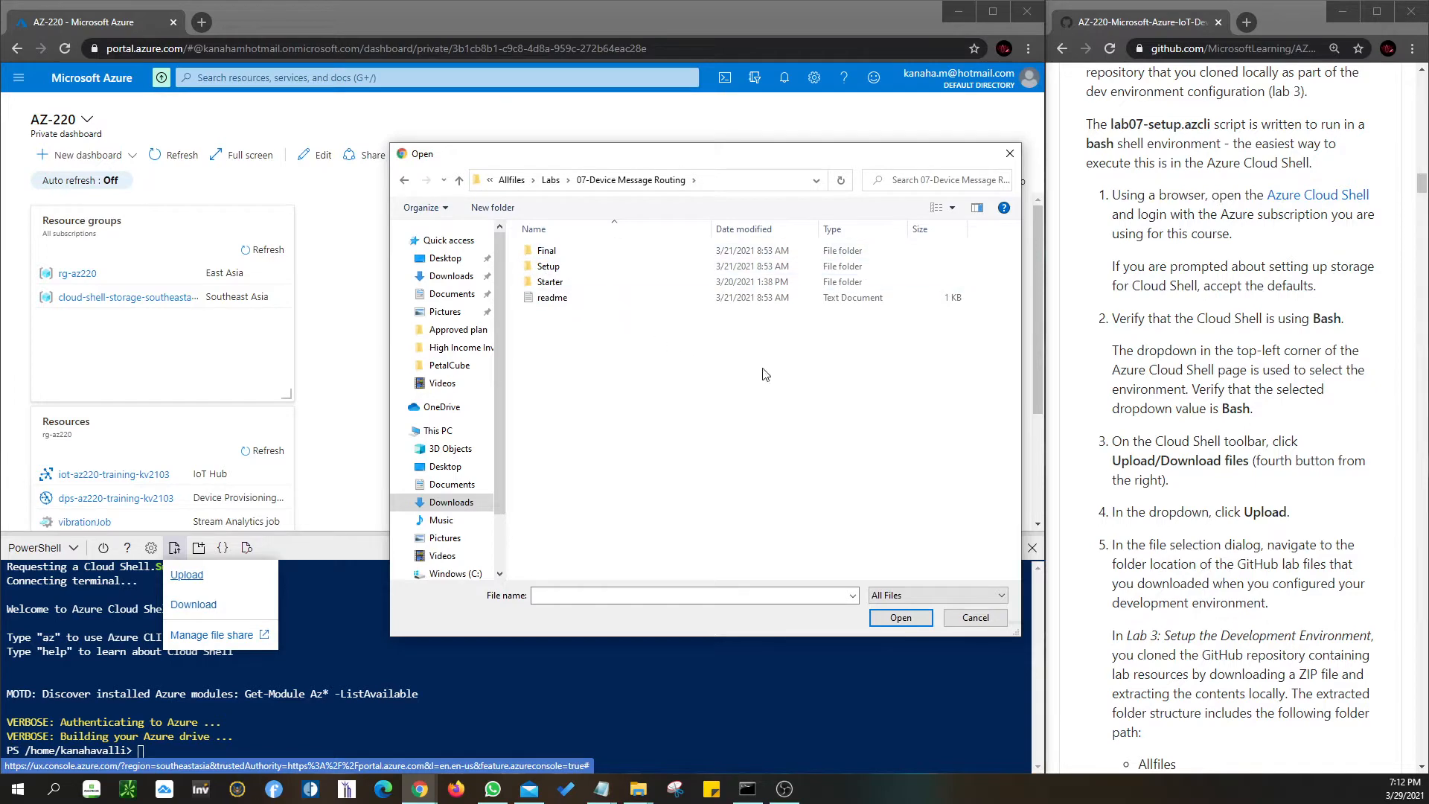
{"action": "scroll", "coordinate": [1209, 550], "scroll_direction": "down", "scroll_amount": 4}
{"action": "scroll", "coordinate": [1209, 551], "scroll_direction": "down", "scroll_amount": 1}
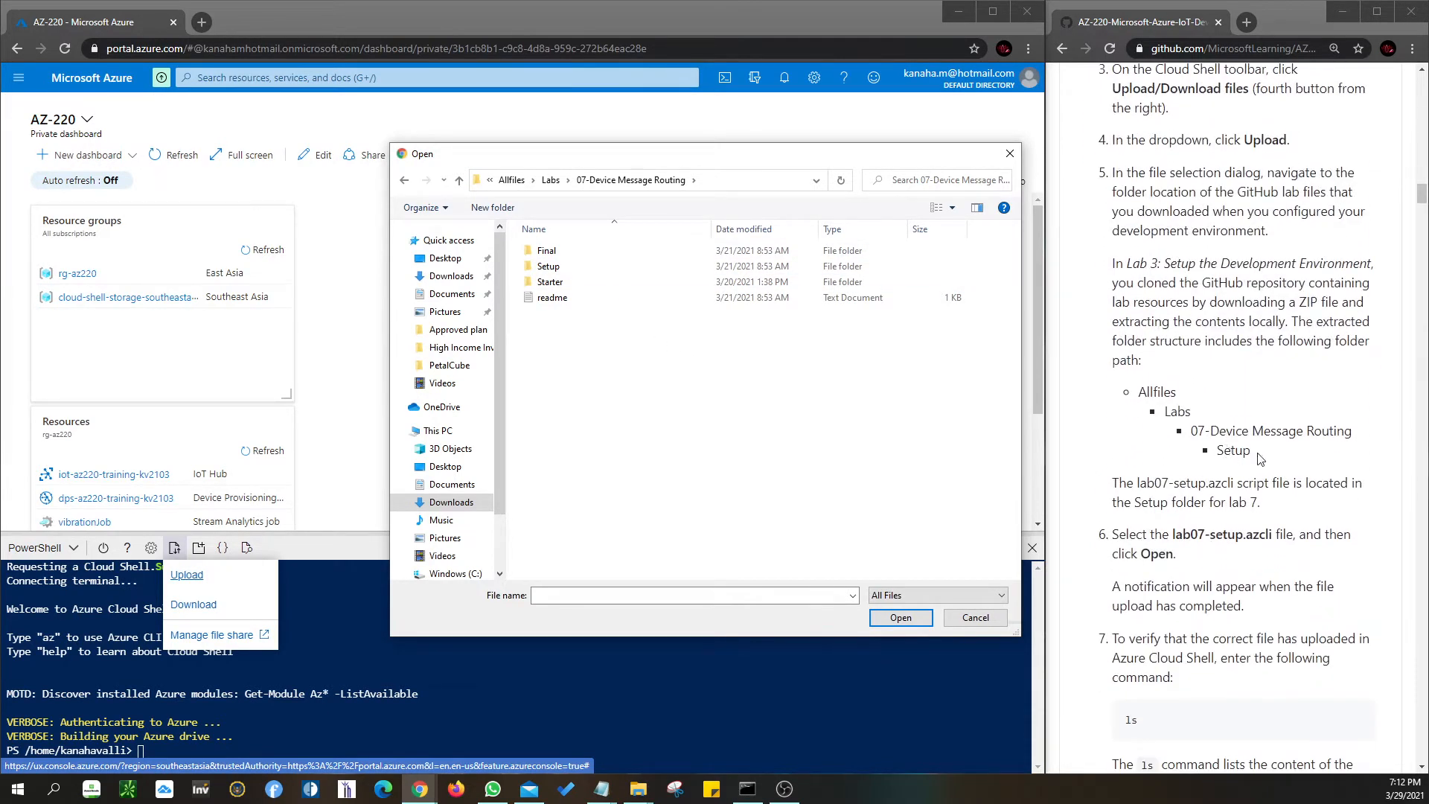
{"action": "double_click", "coordinate": [551, 267]}
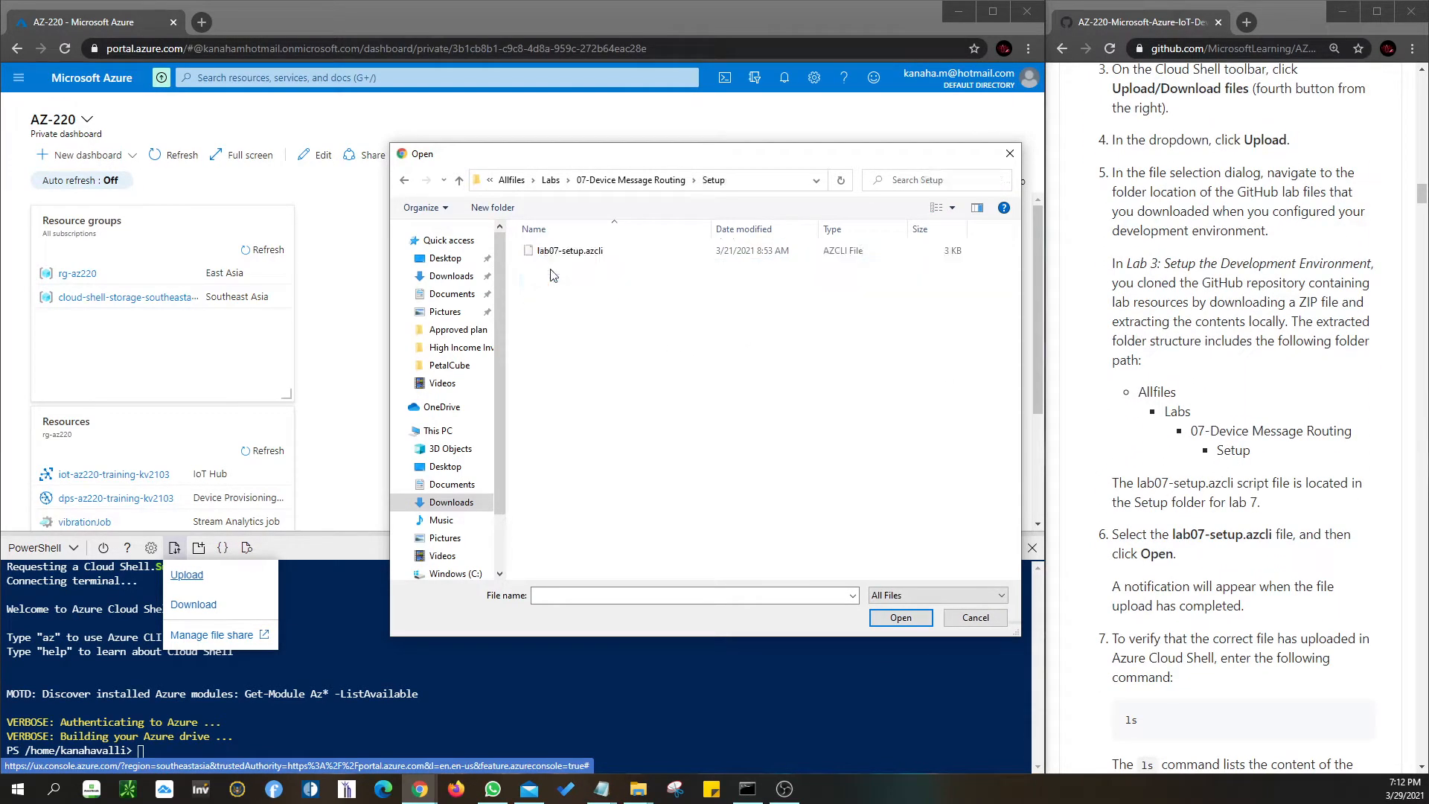
{"action": "left_click", "coordinate": [571, 257]}
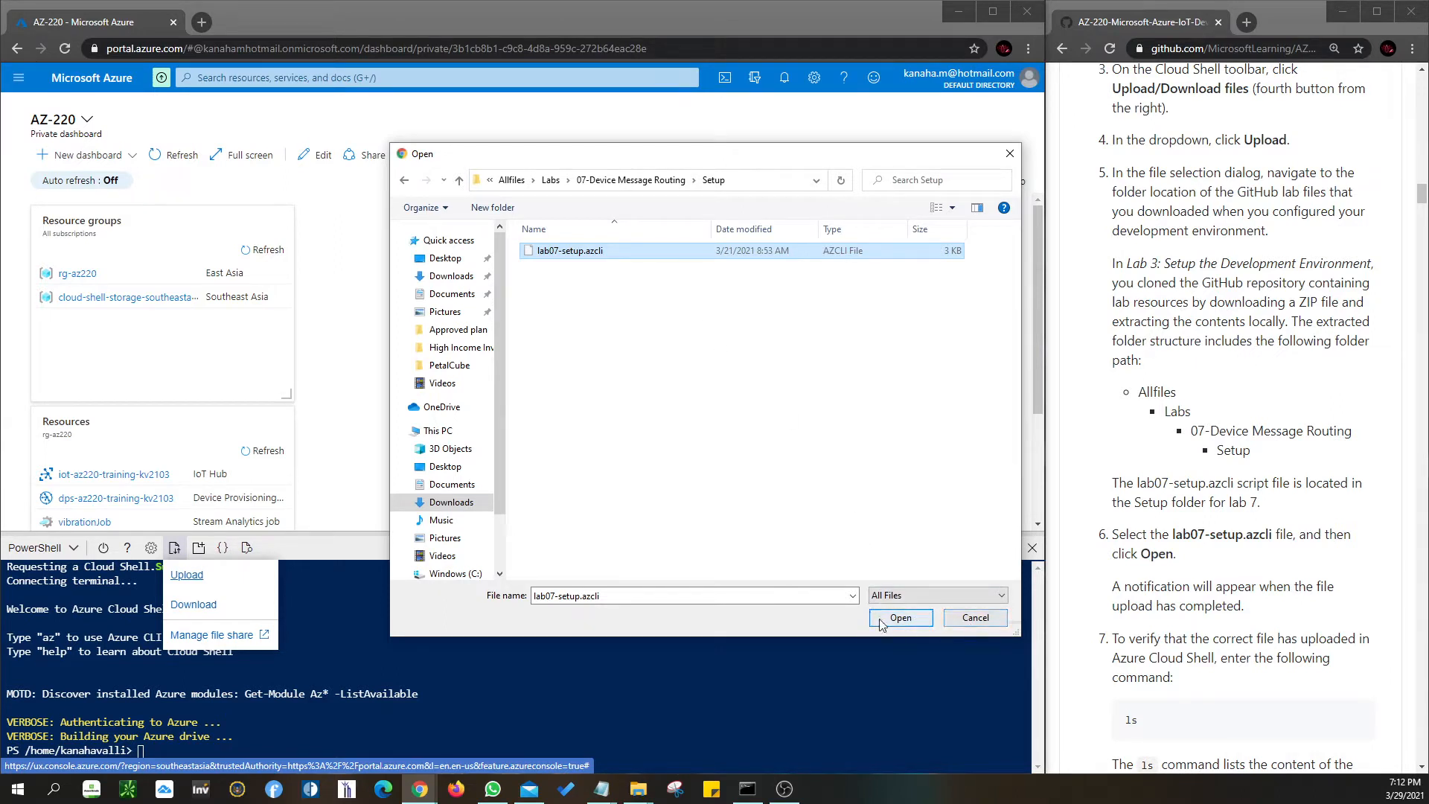
{"action": "left_click", "coordinate": [923, 628]}
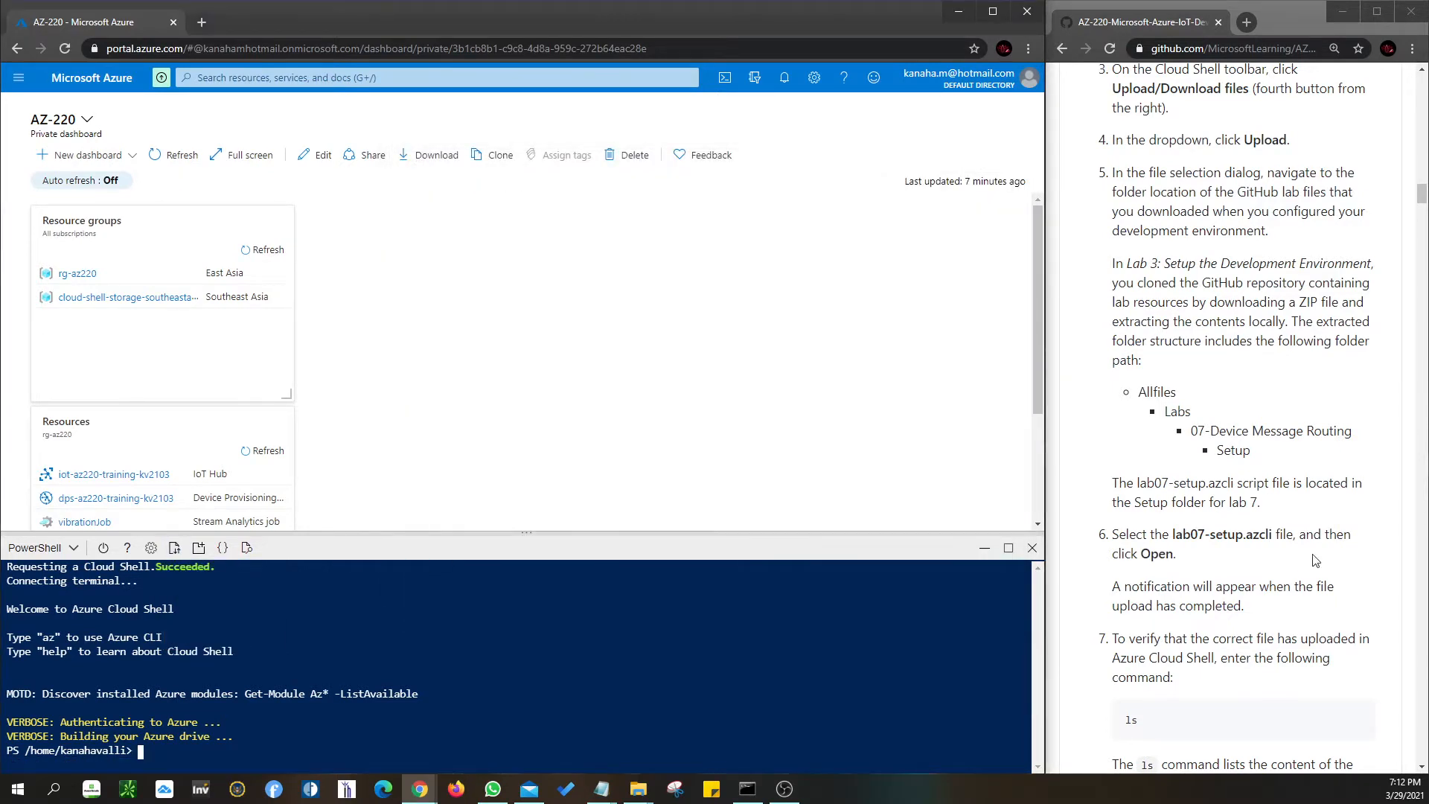
- Run ls and compare the home listing (certificates, clouddrive, lab08-setup.zip, lab7, lab8) with the instructions
{"action": "scroll", "coordinate": [1278, 559], "scroll_direction": "down", "scroll_amount": 3}
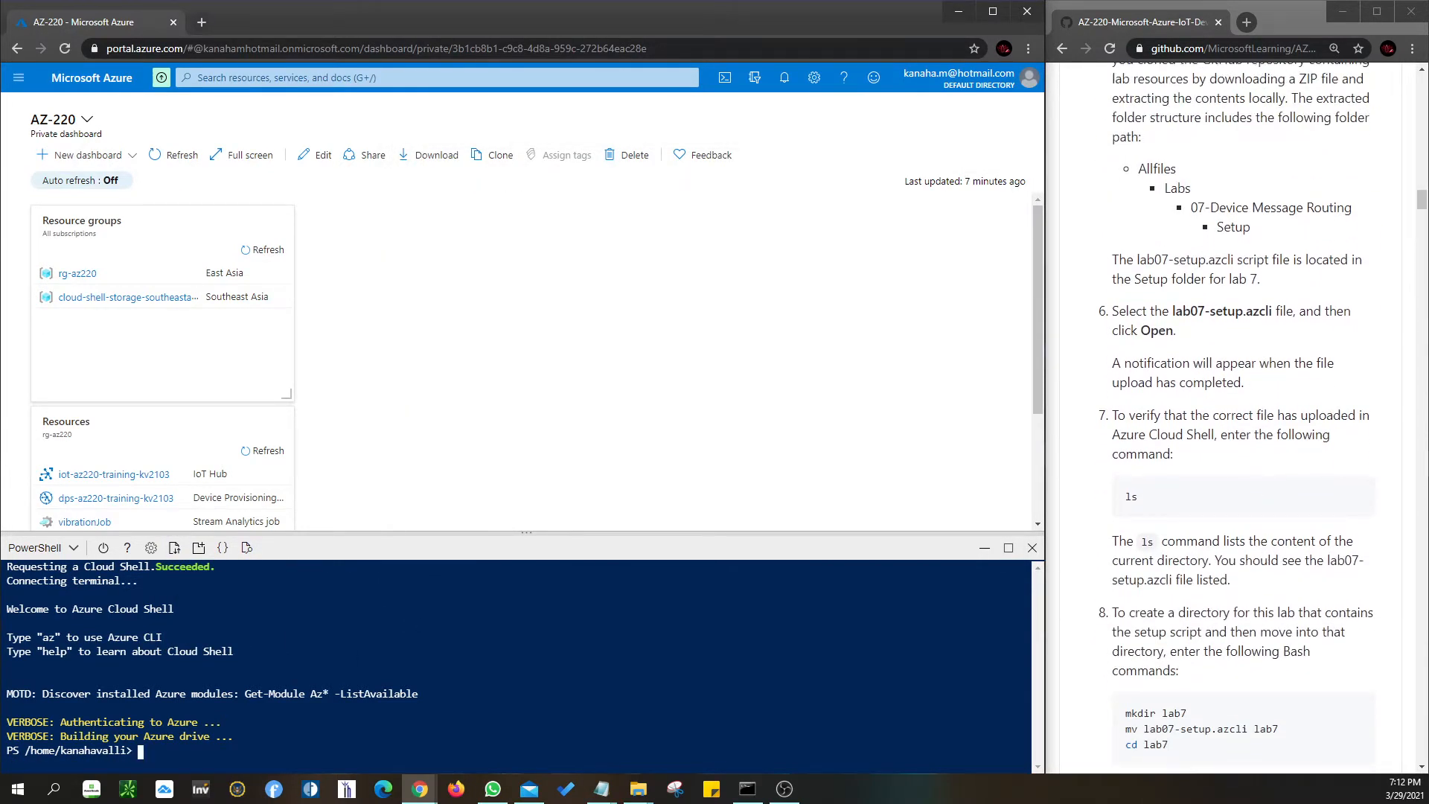
{"action": "type", "text": "ls"}
{"action": "key", "text": "Return"}
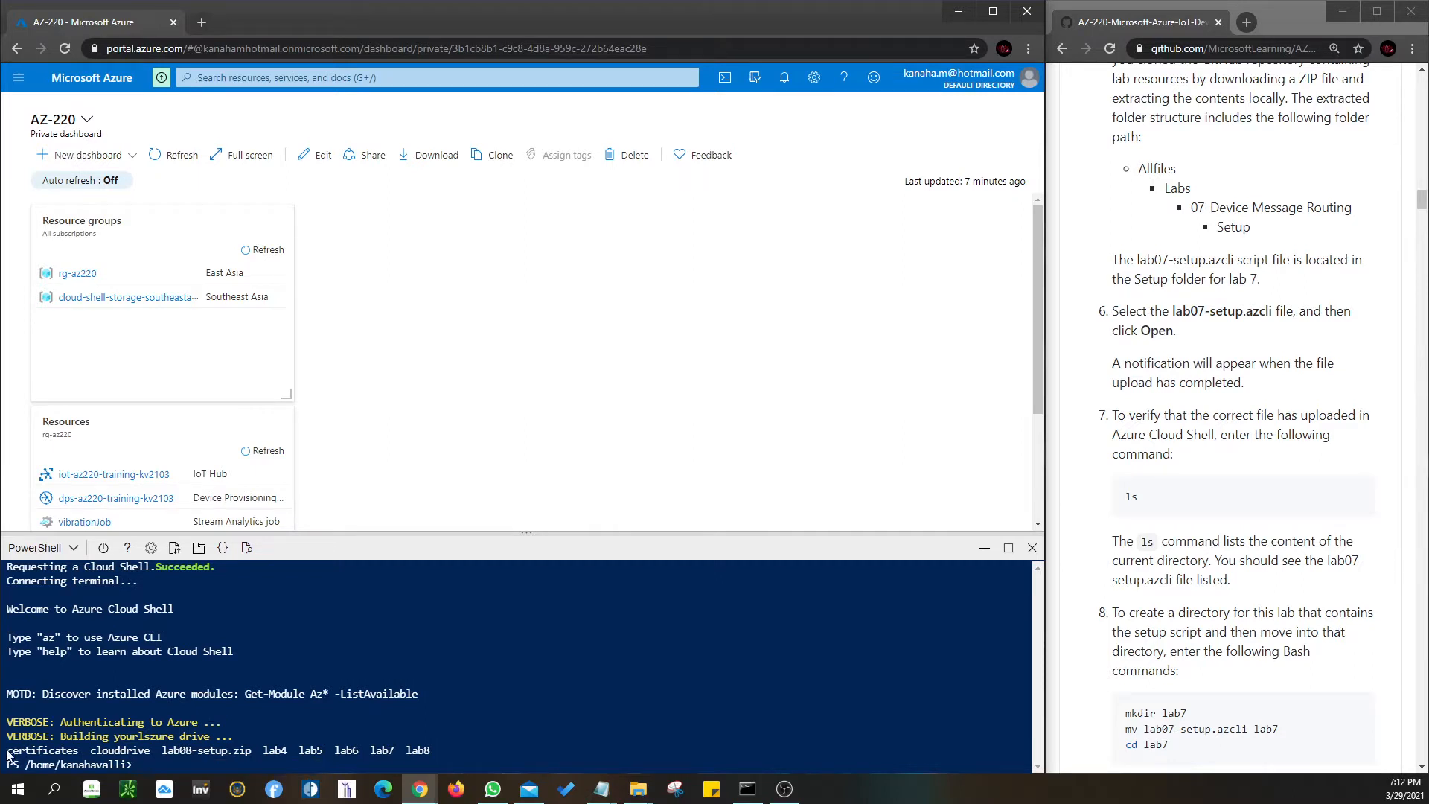
{"action": "left_click_drag", "start_coordinate": [8, 751], "coordinate": [75, 750]}
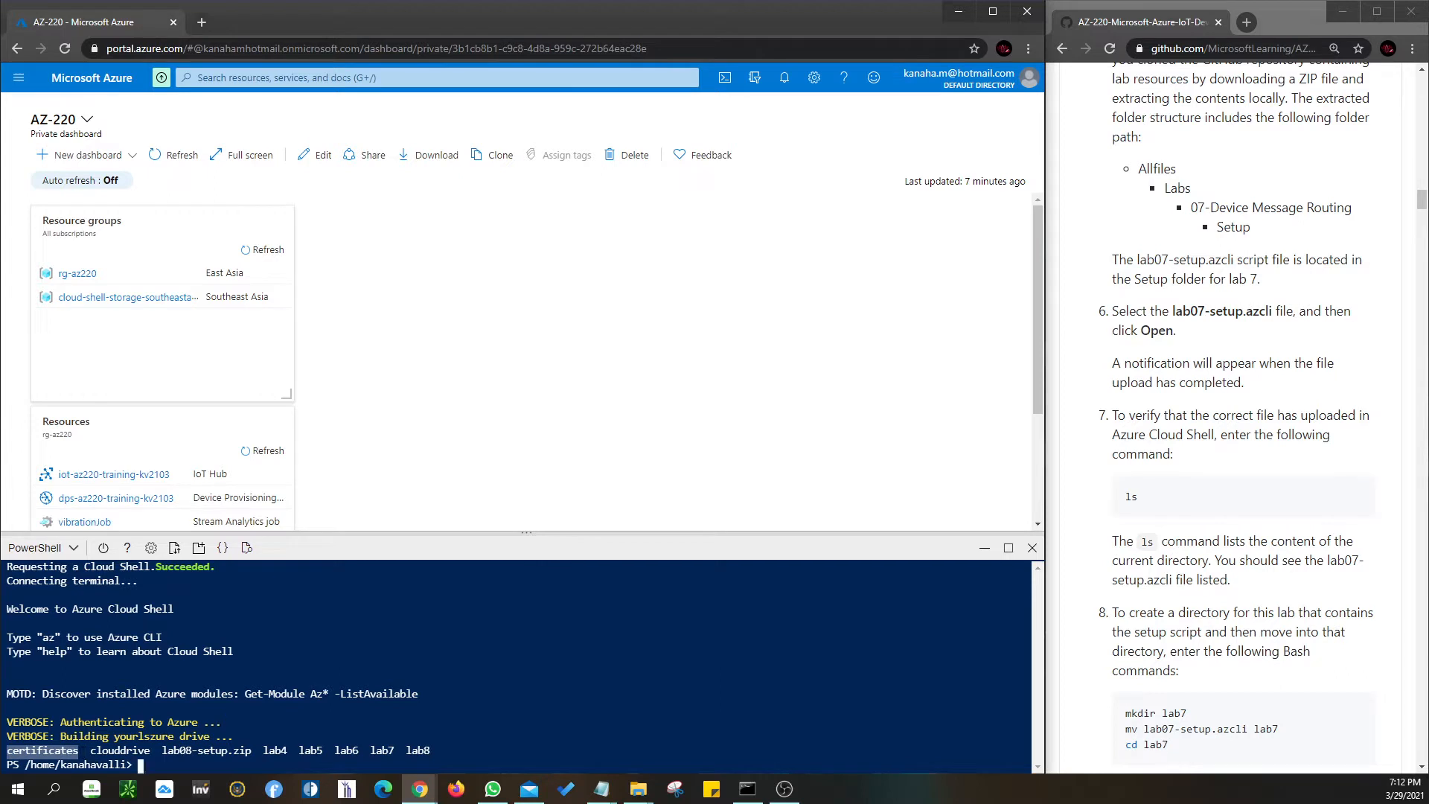
{"action": "left_click", "coordinate": [264, 750]}
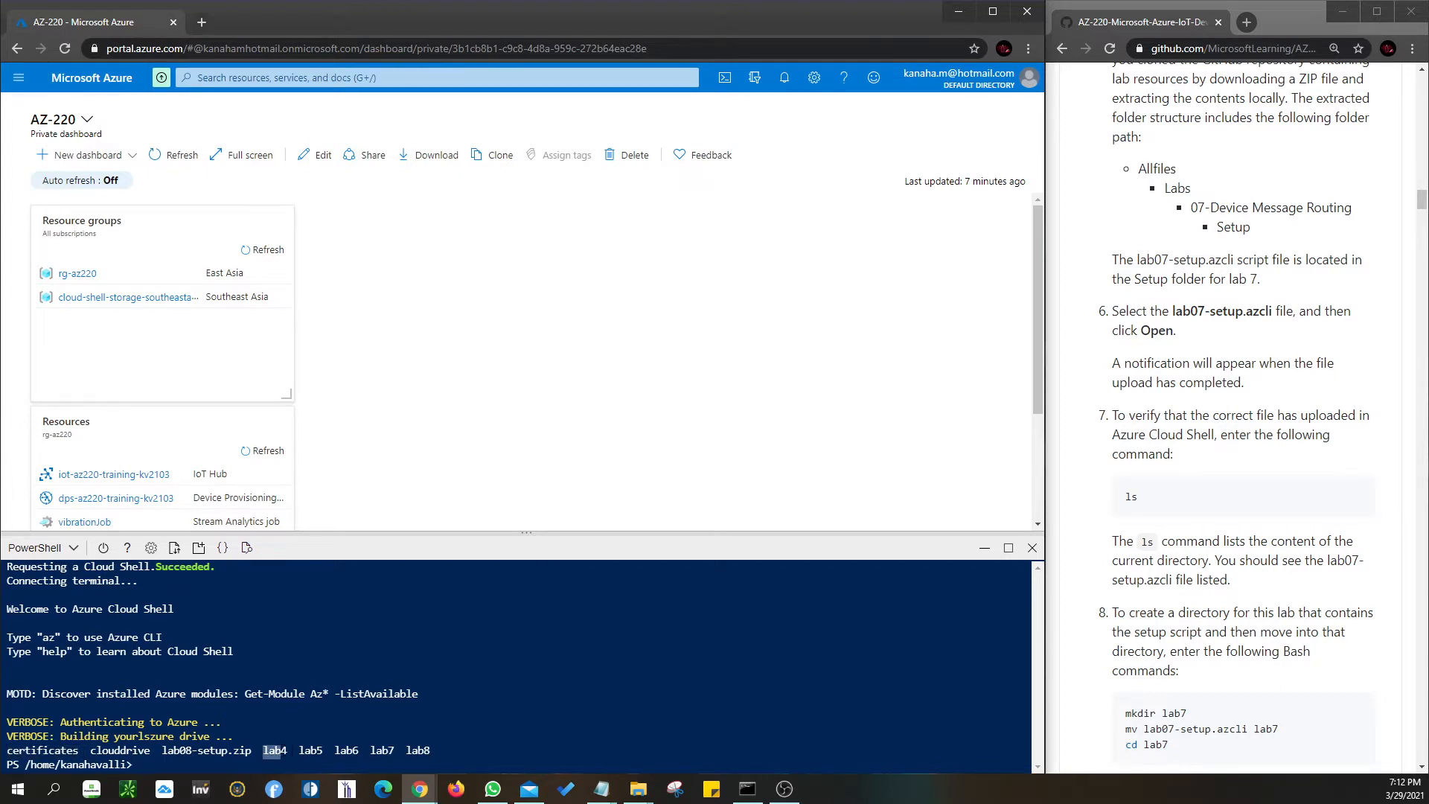
{"action": "left_click_drag", "start_coordinate": [370, 750], "coordinate": [394, 750]}
{"action": "left_click_drag", "start_coordinate": [1328, 560], "coordinate": [1172, 580]}
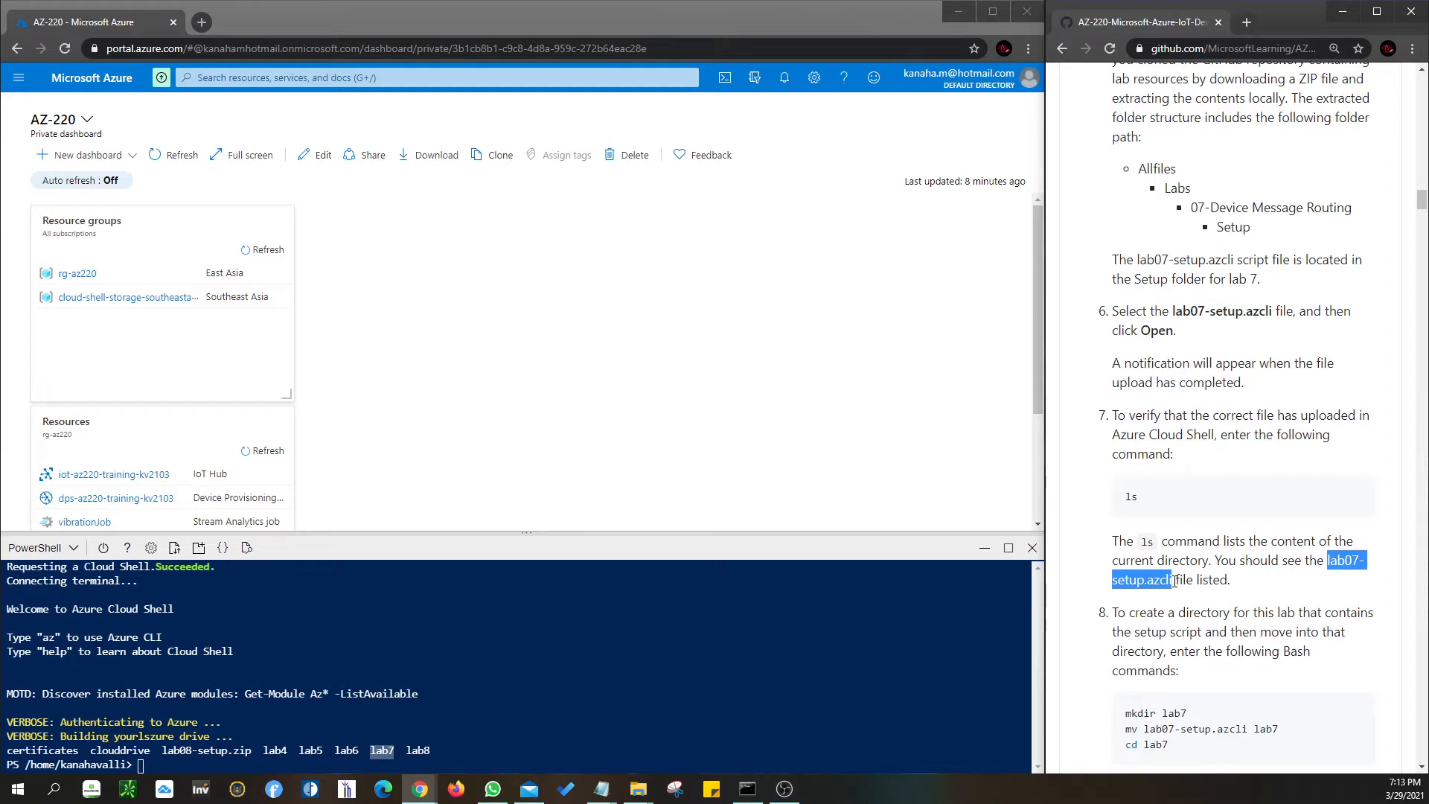
{"action": "left_click_drag", "start_coordinate": [91, 751], "coordinate": [246, 750]}
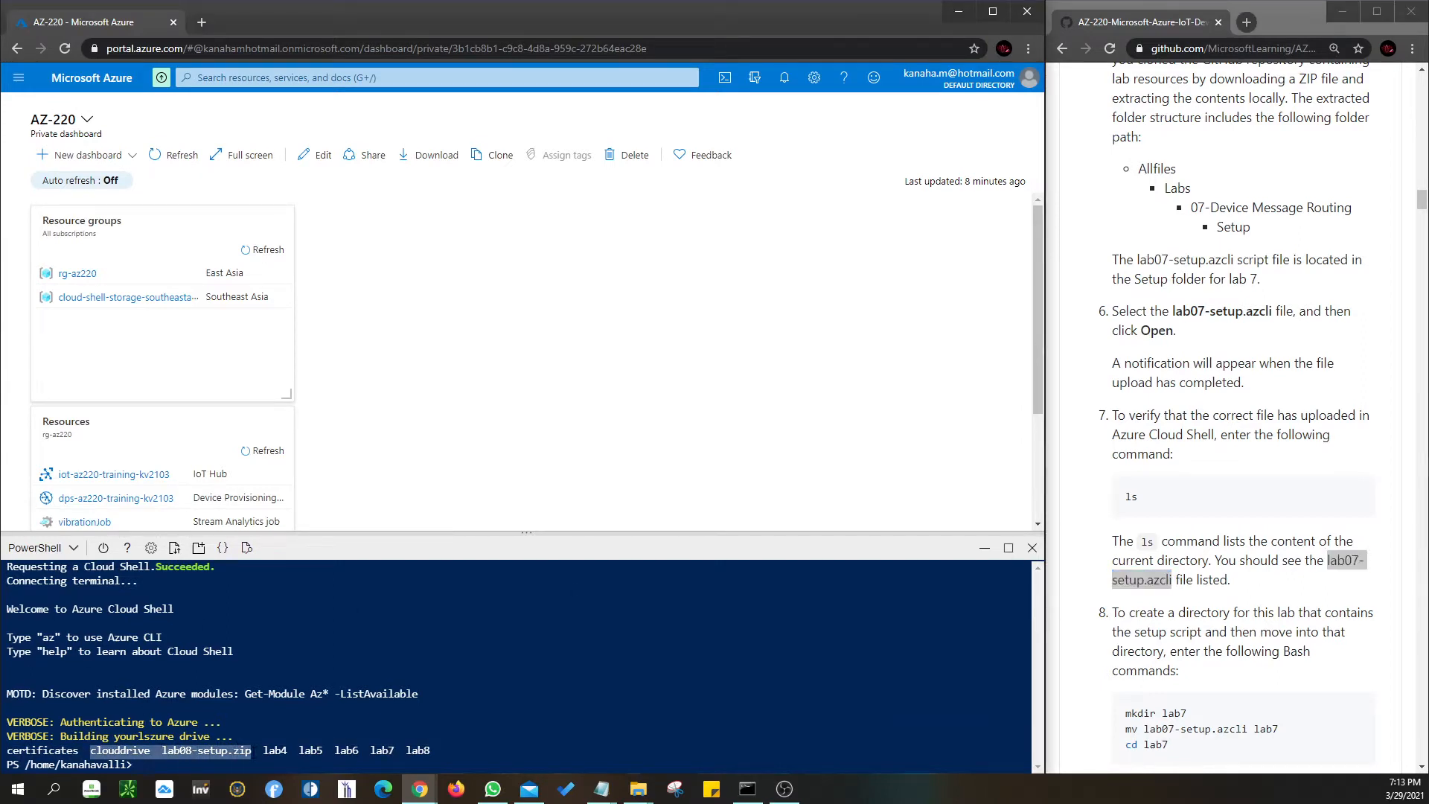
{"action": "left_click_drag", "start_coordinate": [405, 753], "coordinate": [460, 753]}
{"action": "left_click", "coordinate": [216, 766]}
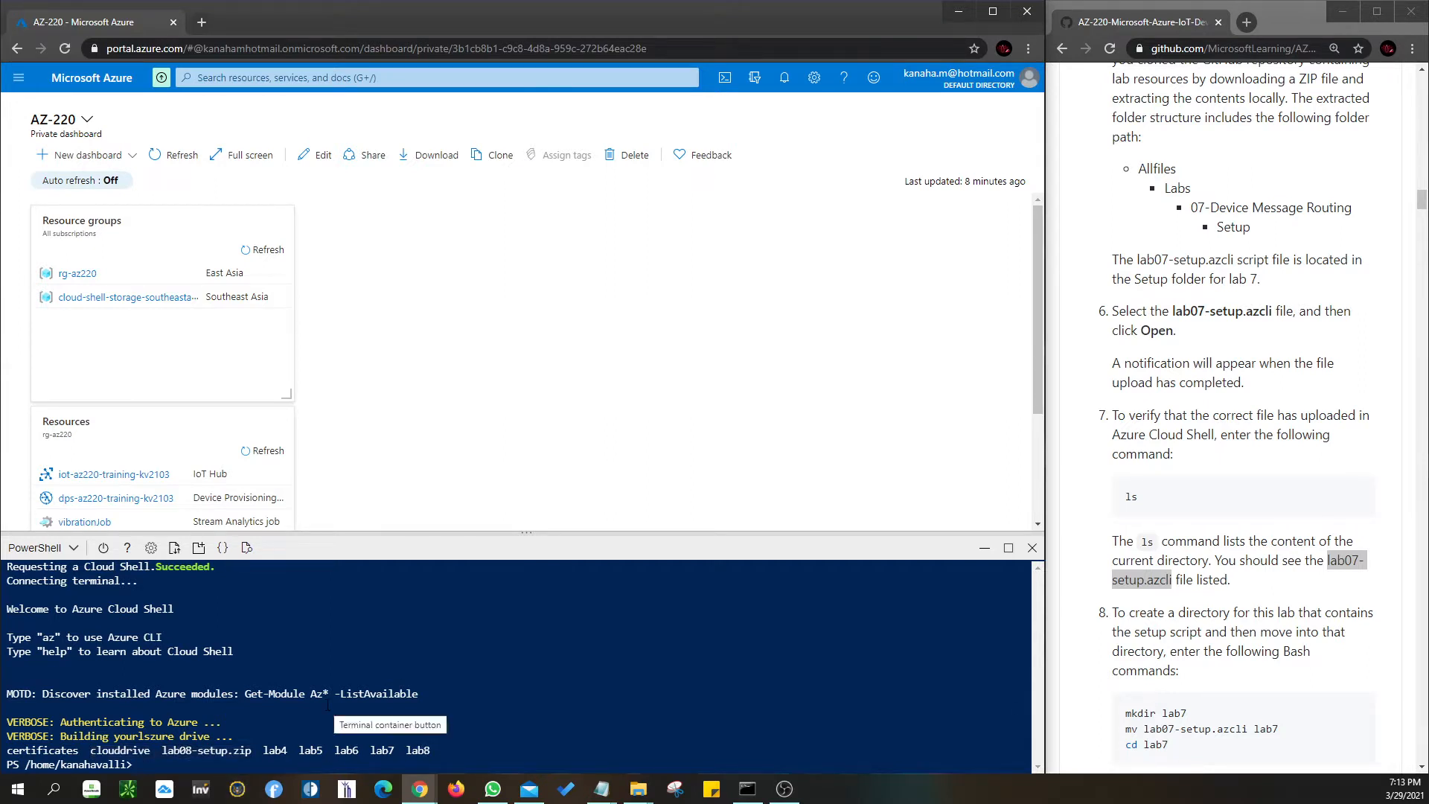
- Check the instructions' mkdir lab7 and mv lab07-setup.azcli lab7 commands against the listing
{"action": "scroll", "coordinate": [1394, 611], "scroll_direction": "down", "scroll_amount": 3}
{"action": "left_click_drag", "start_coordinate": [1190, 492], "coordinate": [1128, 498]}
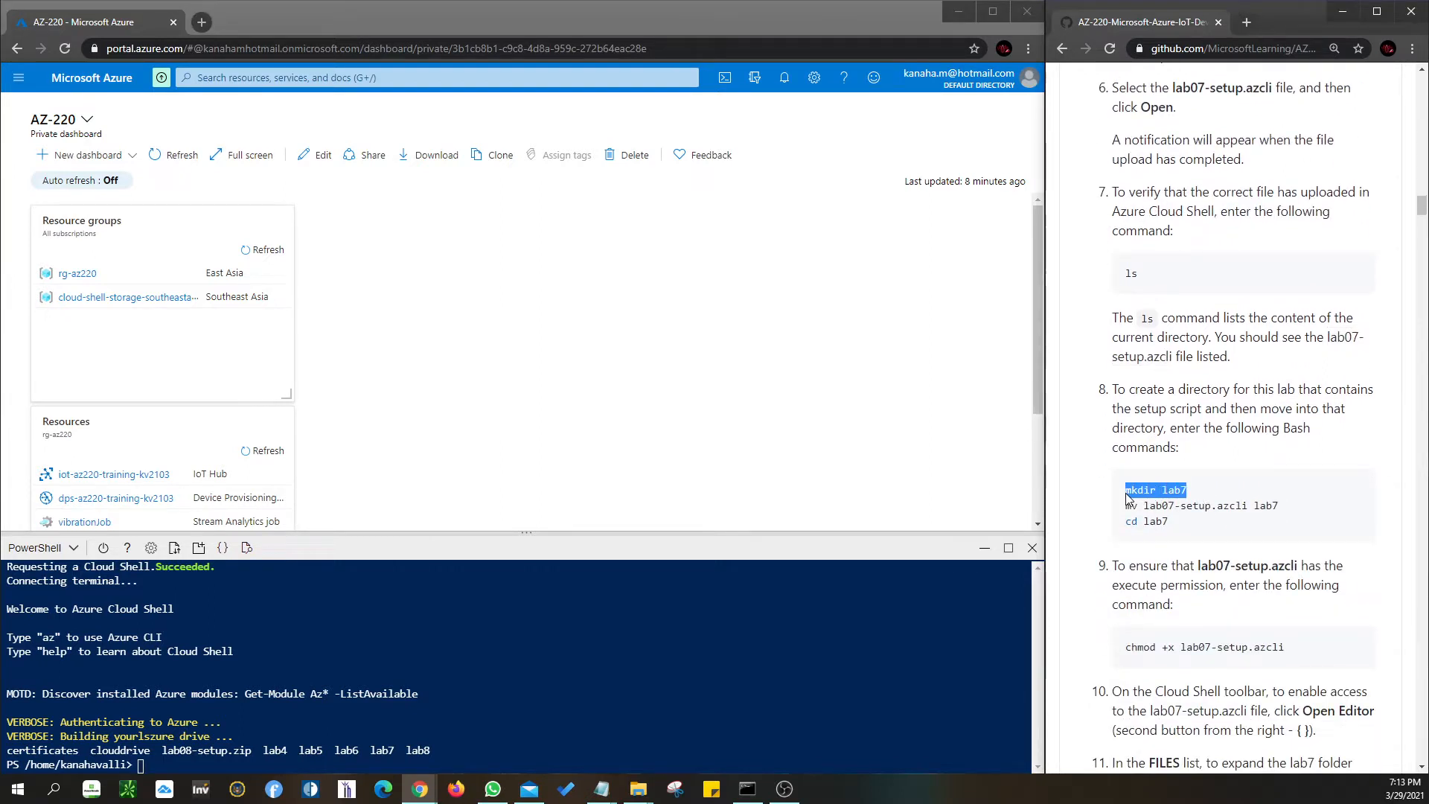
{"action": "left_click_drag", "start_coordinate": [370, 751], "coordinate": [392, 750]}
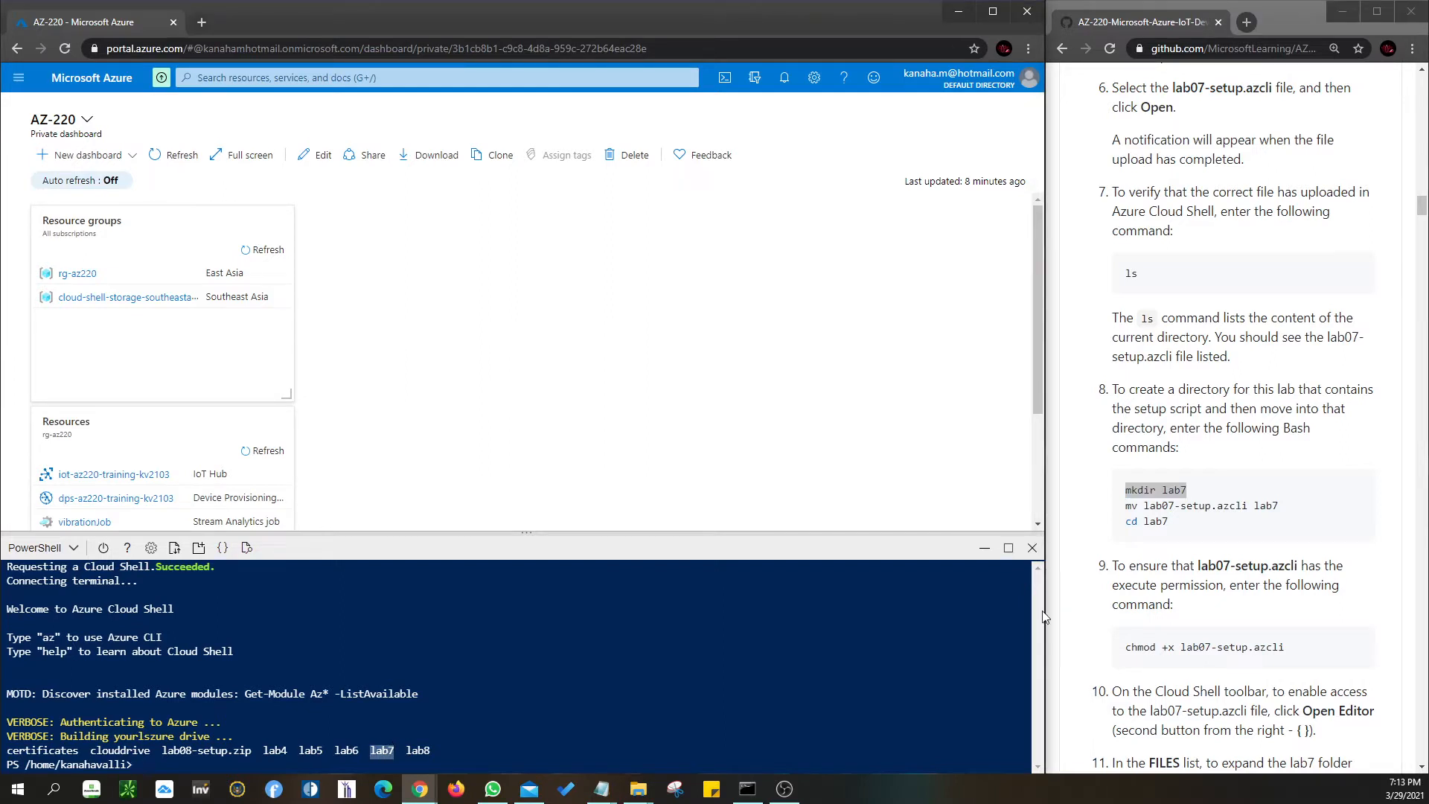
{"action": "left_click", "coordinate": [1132, 508]}
{"action": "left_click_drag", "start_coordinate": [1128, 507], "coordinate": [1283, 505]}
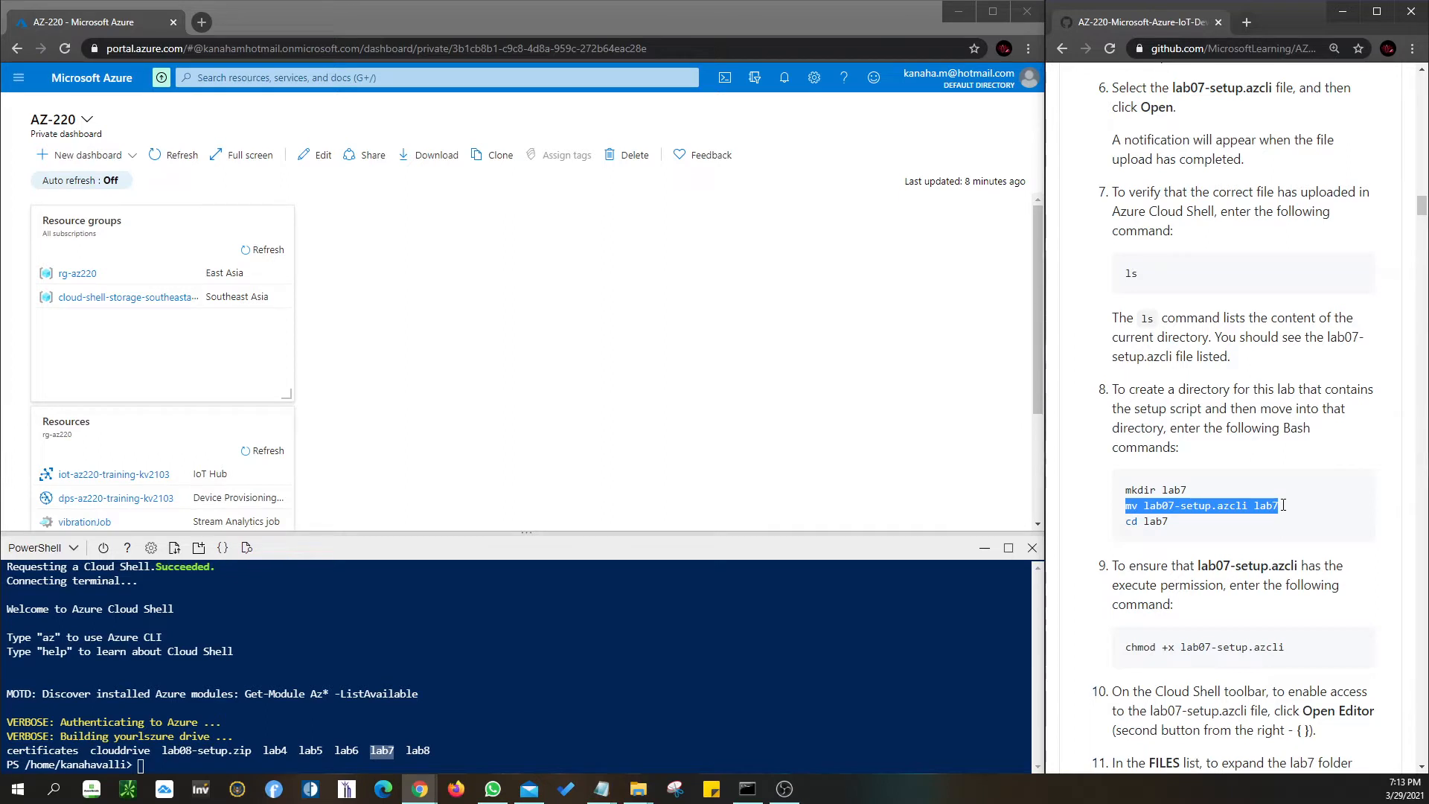
{"action": "left_click", "coordinate": [1210, 508]}
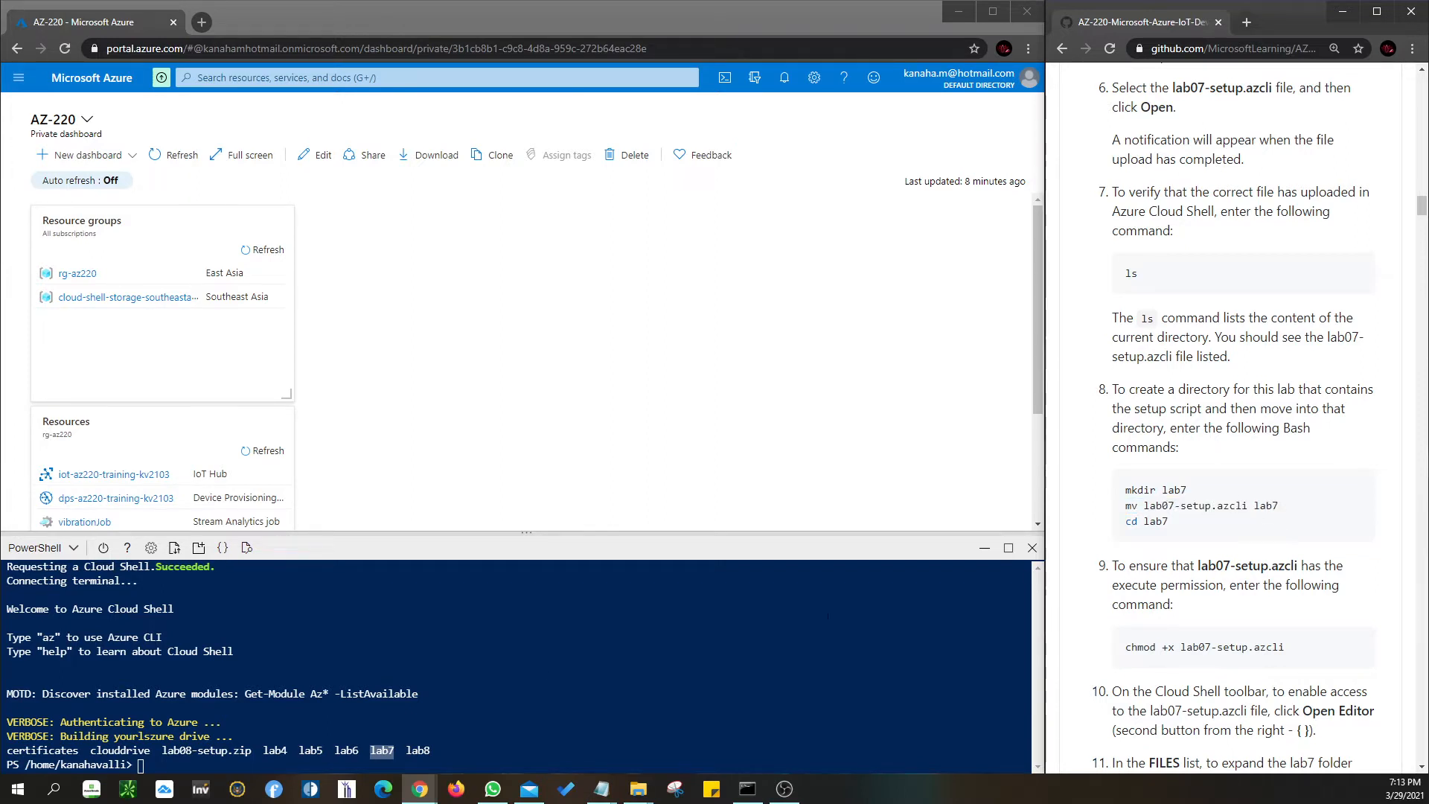
- Change into the lab7 folder with cd lab7
{"action": "left_click", "coordinate": [244, 764]}
{"action": "type", "text": "c"}
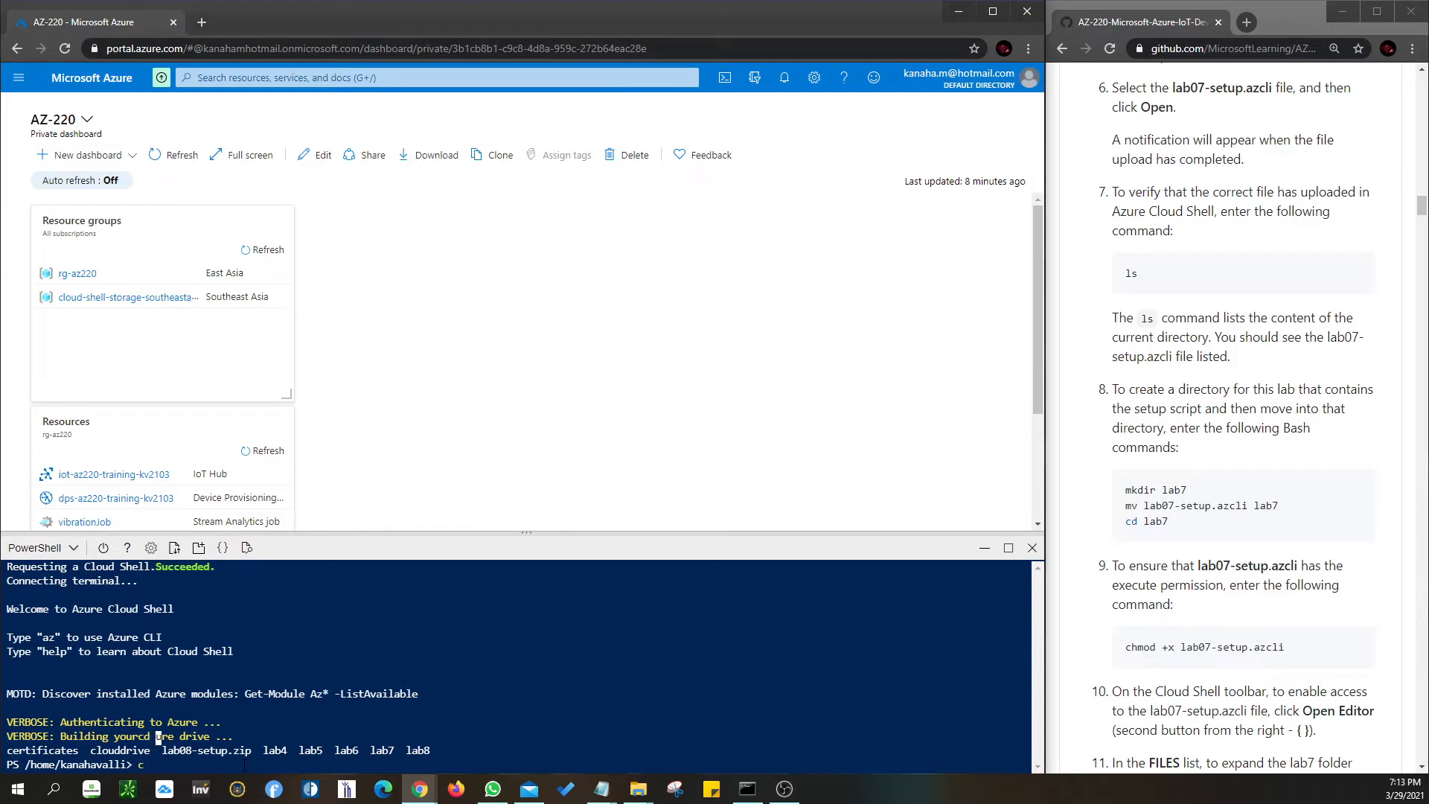
{"action": "type", "text": "d lab7"}
{"action": "key", "text": "Return"}
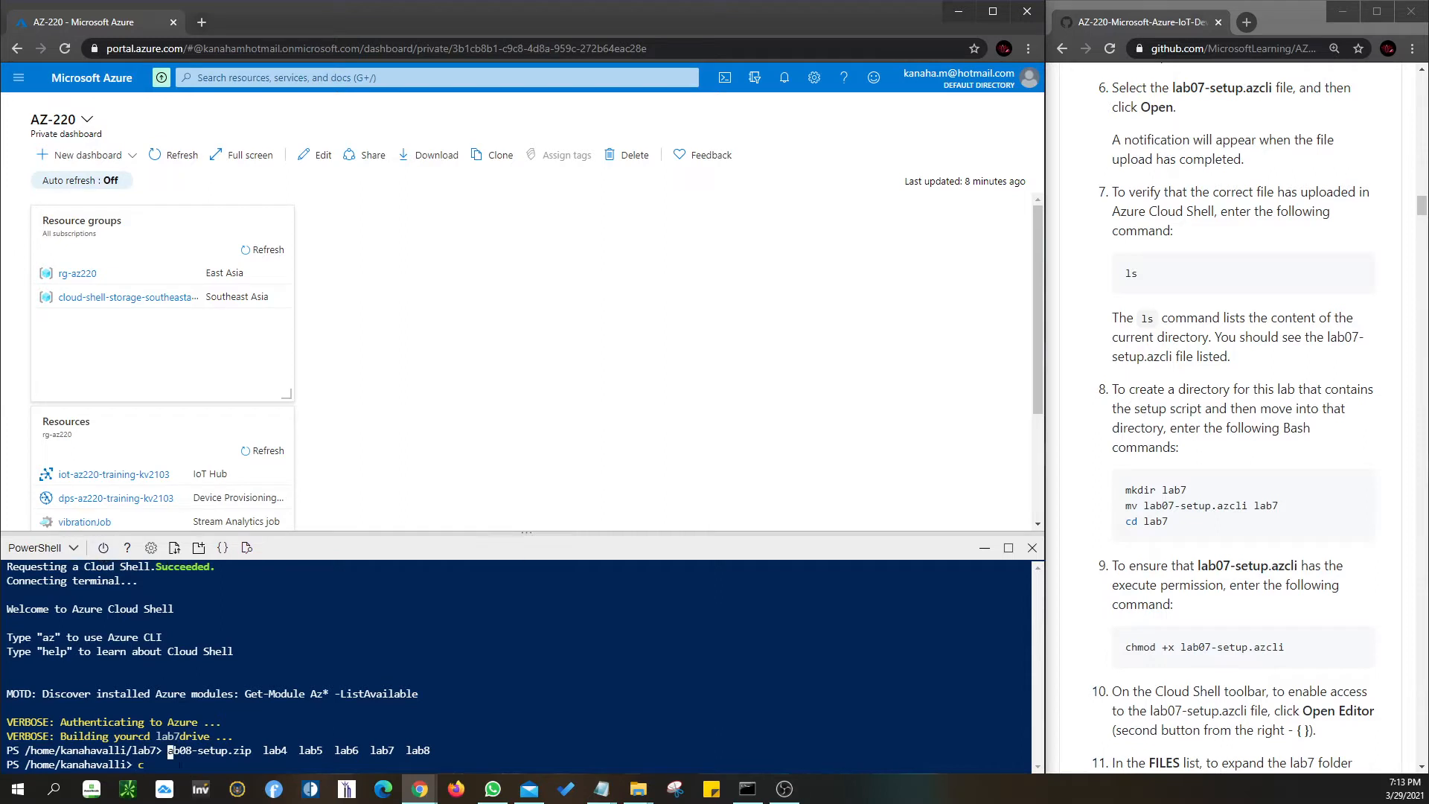
{"action": "key", "text": "Return"}
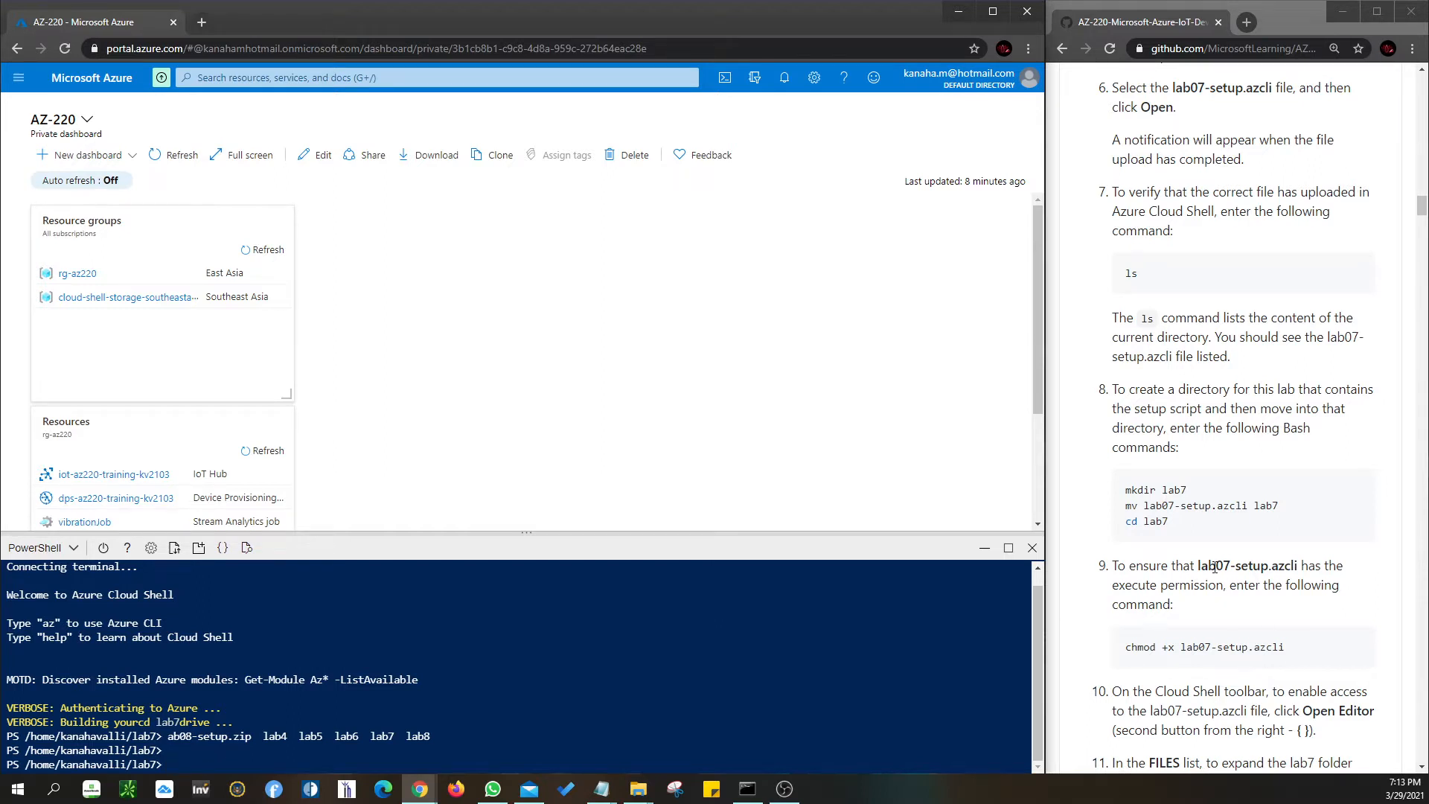
- List the lab7 folder, confirming build.log and lab07-setup.azcli are there
{"action": "scroll", "coordinate": [1218, 588], "scroll_direction": "down", "scroll_amount": 1}
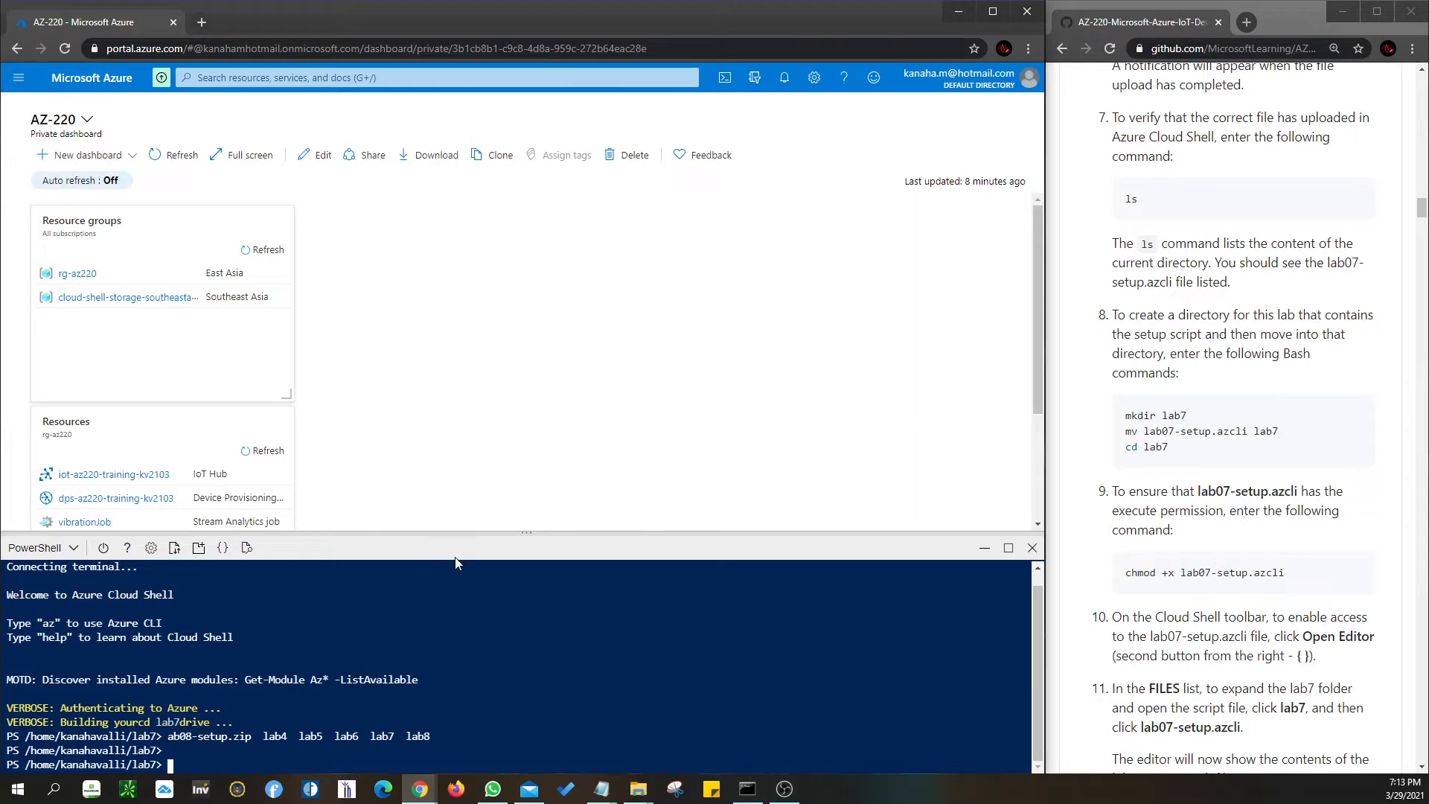
{"action": "type", "text": "ls"}
{"action": "key", "text": "Return"}
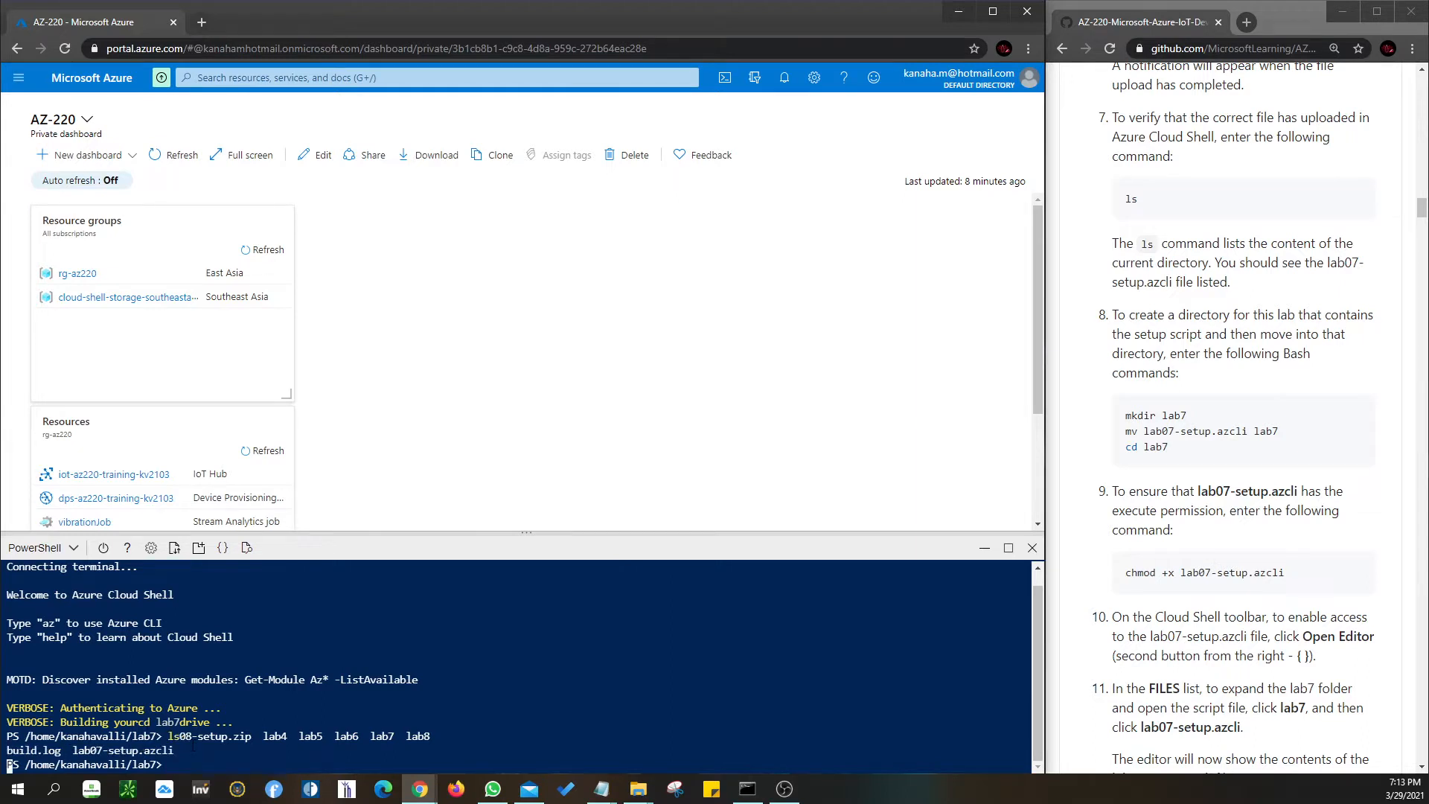
{"action": "key", "text": "Return"}
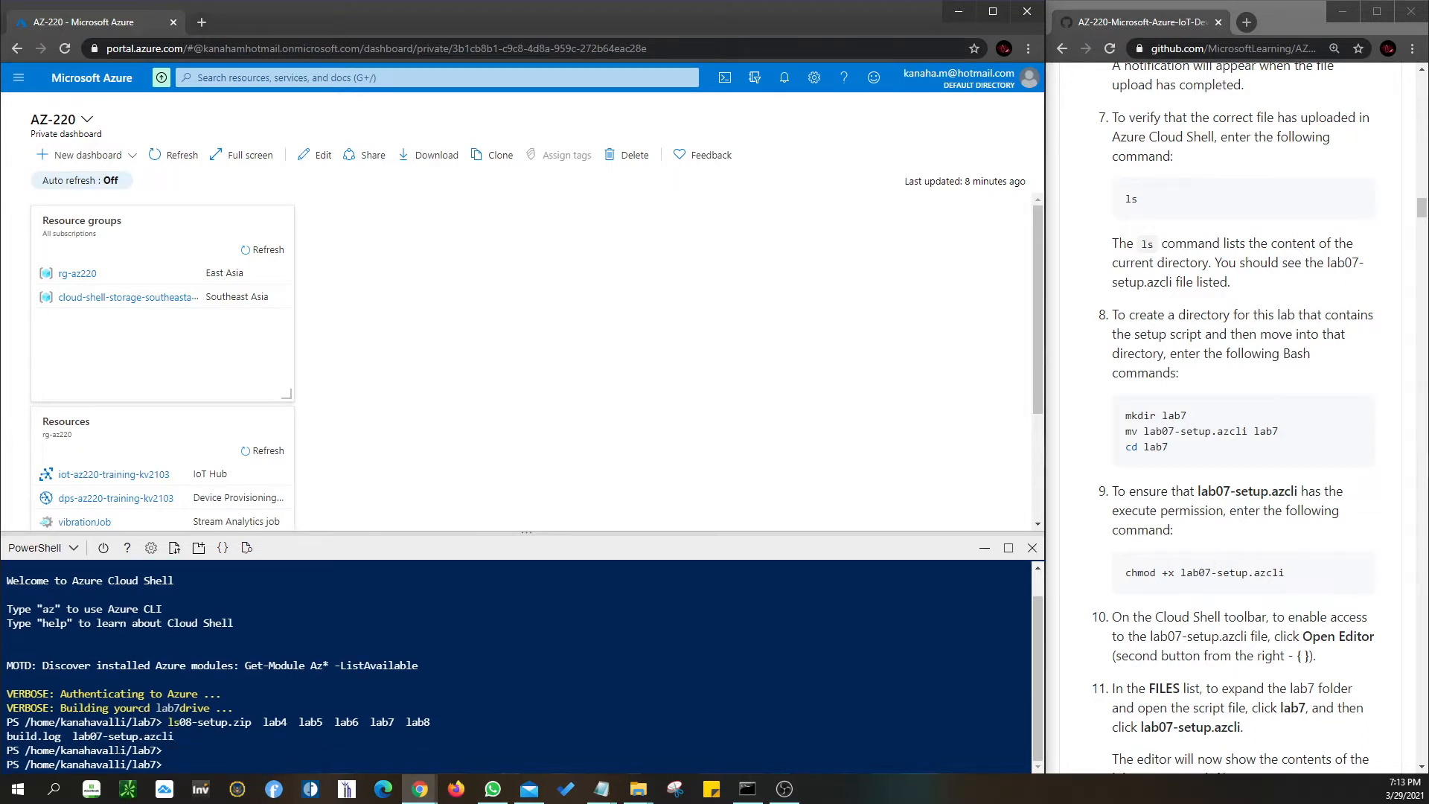
{"action": "left_click_drag", "start_coordinate": [174, 737], "coordinate": [75, 737]}
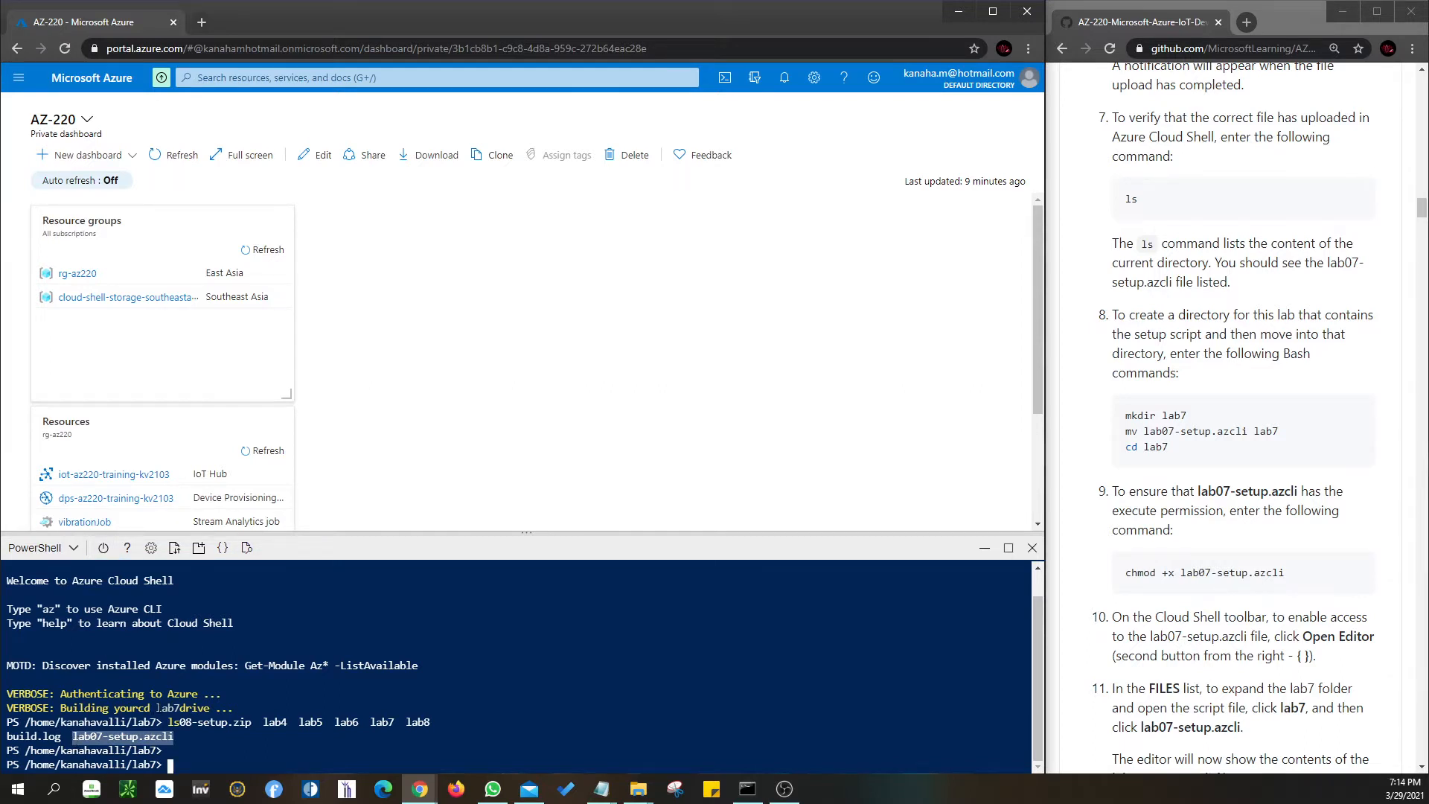
{"action": "left_click_drag", "start_coordinate": [157, 707], "coordinate": [211, 753]}
{"action": "left_click", "coordinate": [211, 680]}
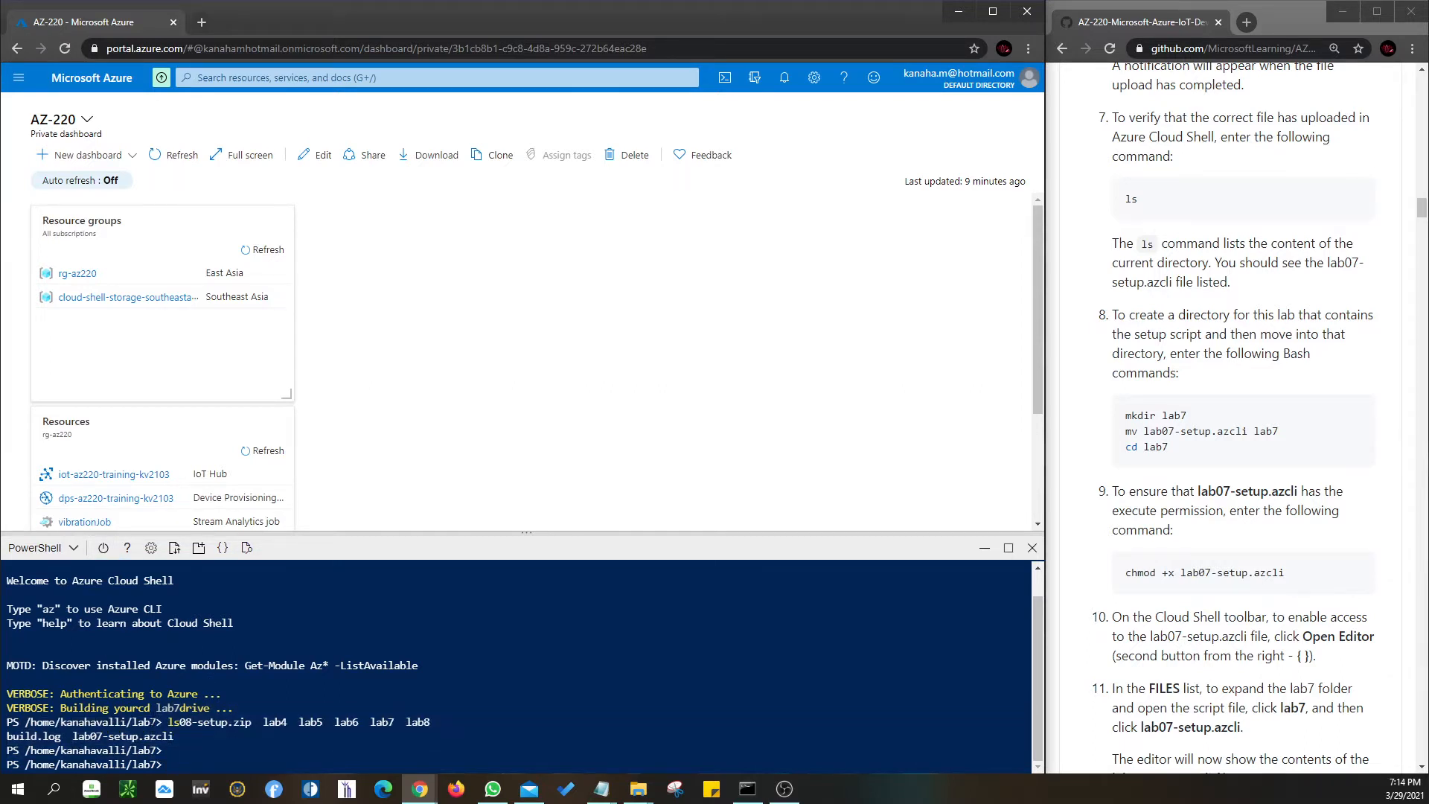
- Restart Cloud Shell and wait for it to reconnect to a fresh session
{"action": "left_click", "coordinate": [104, 553]}
{"action": "left_click", "coordinate": [469, 709]}
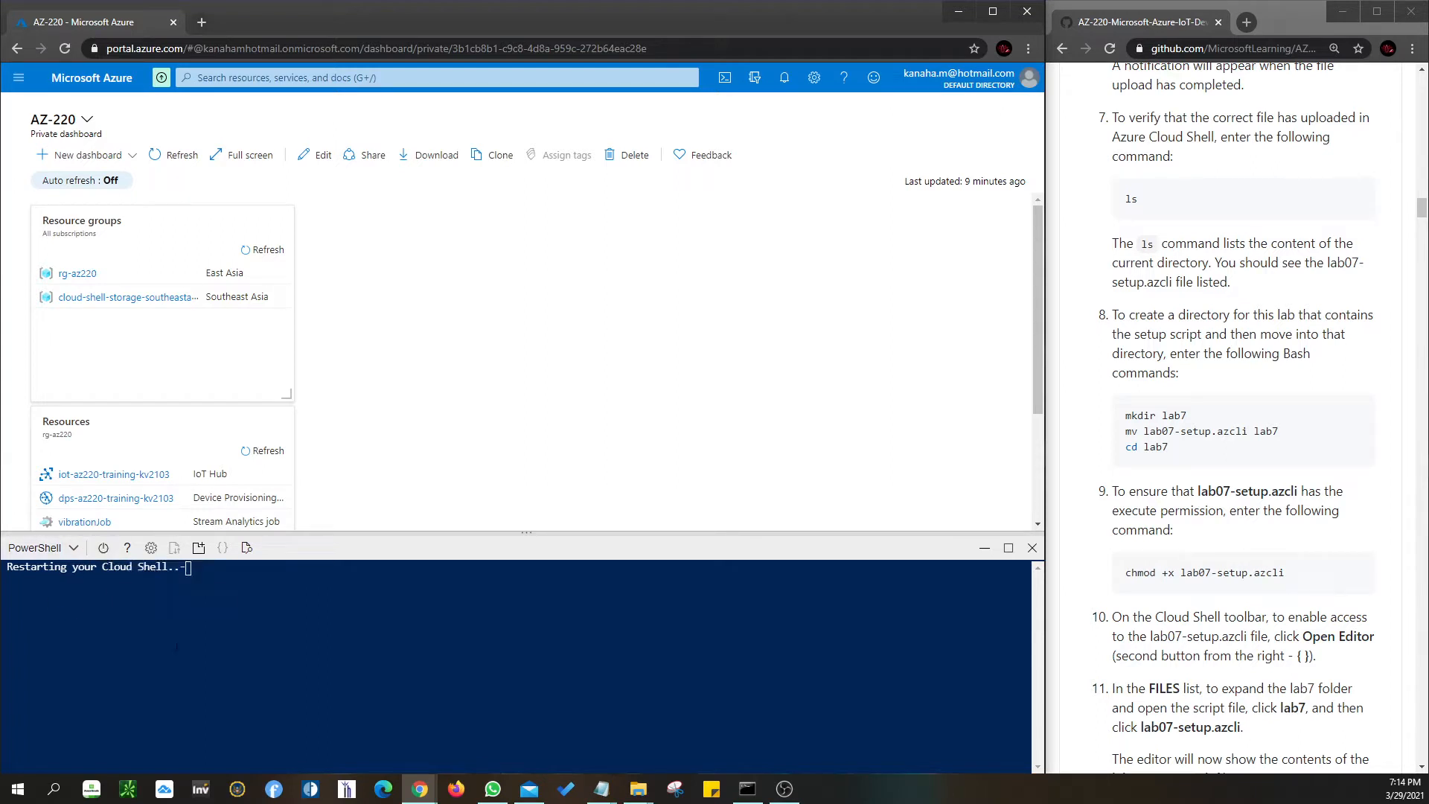
{"action": "scroll", "coordinate": [1171, 630], "scroll_direction": "down", "scroll_amount": 2}
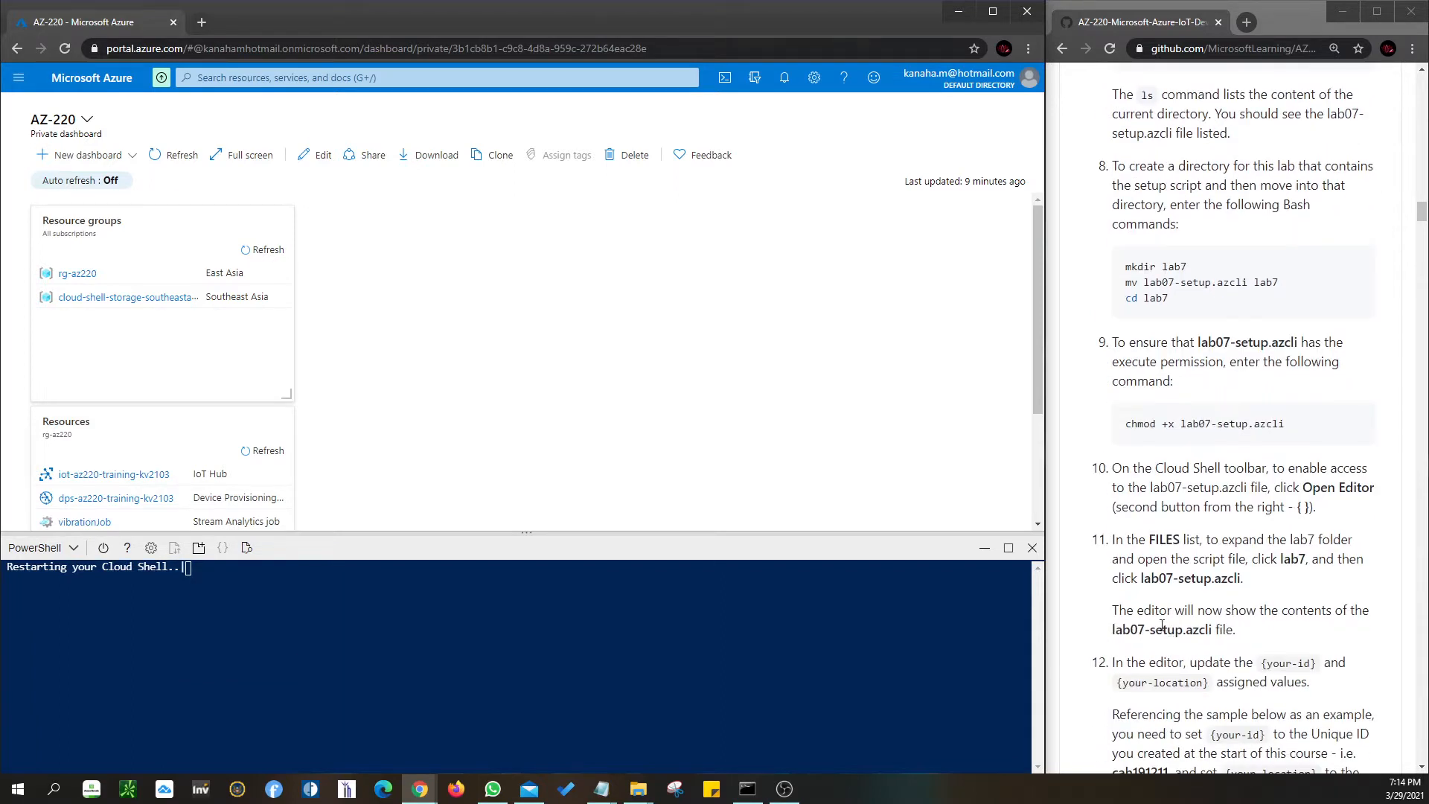
- Review the instructions' cd lab7 and chmod commands for lab07-setup.azcli
{"action": "left_click_drag", "start_coordinate": [1173, 300], "coordinate": [1125, 299]}
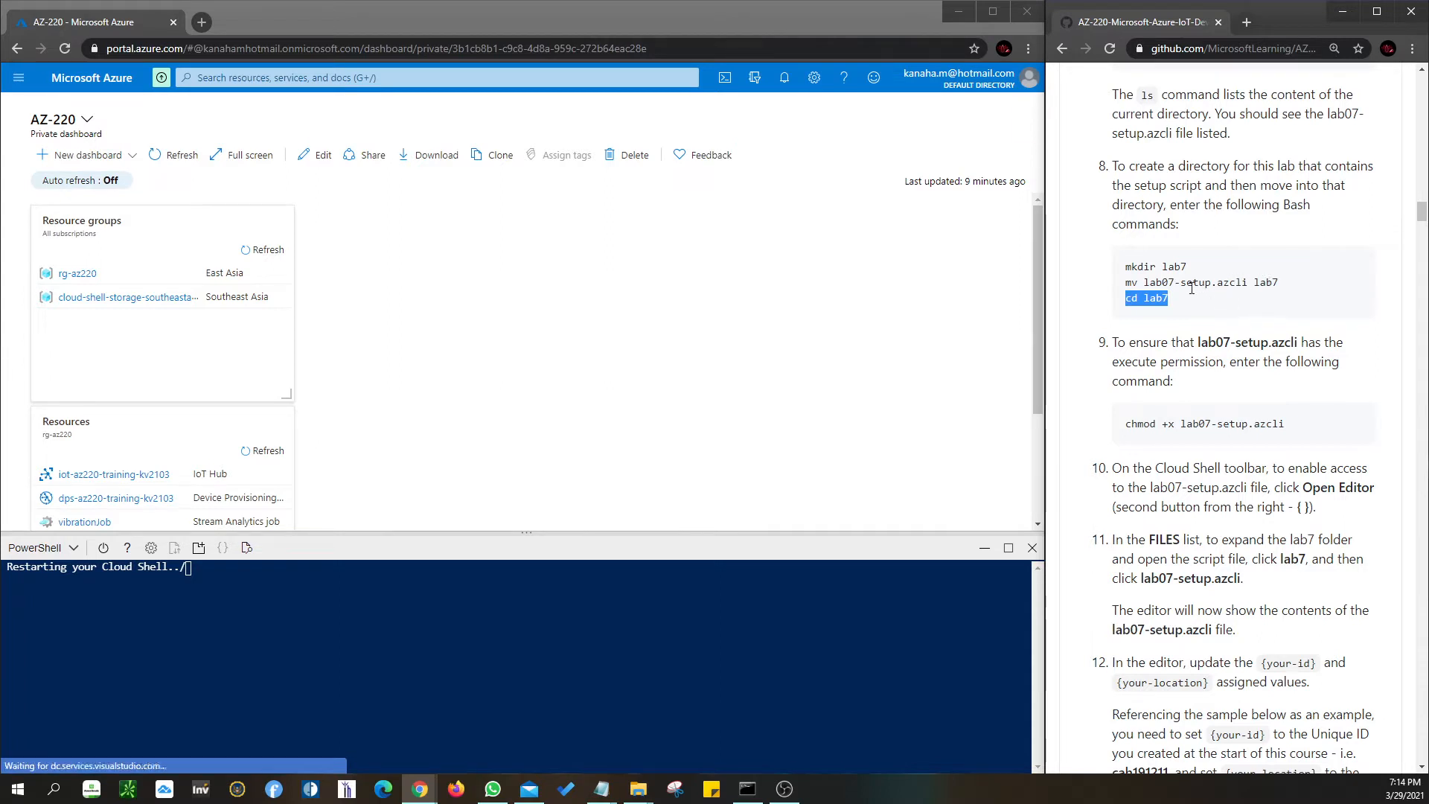
{"action": "left_click_drag", "start_coordinate": [1144, 284], "coordinate": [1250, 283]}
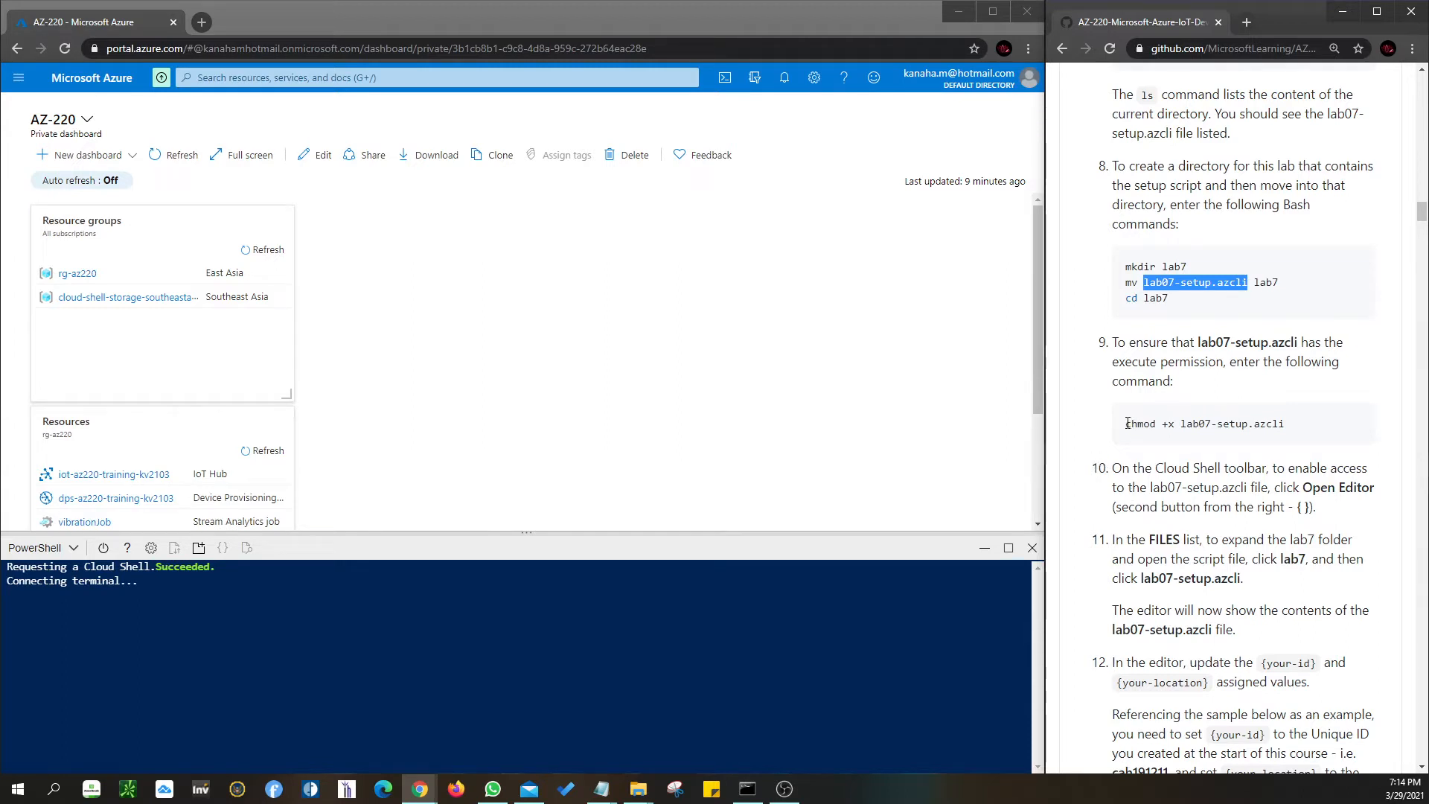
{"action": "left_click_drag", "start_coordinate": [1128, 423], "coordinate": [1289, 425]}
{"action": "left_click", "coordinate": [1223, 484]}
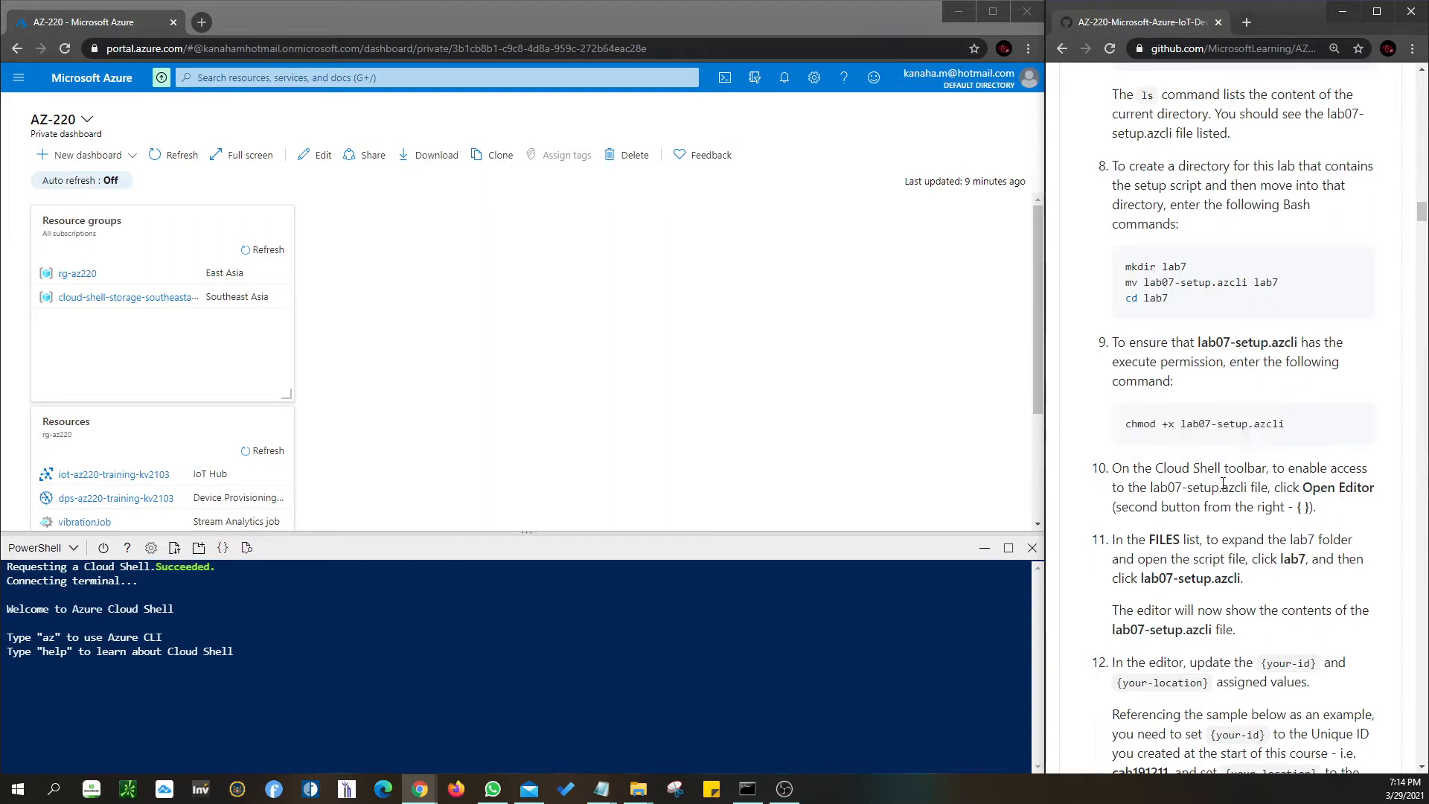
{"action": "scroll", "coordinate": [1223, 484], "scroll_direction": "down", "scroll_amount": 1}
{"action": "scroll", "coordinate": [1223, 484], "scroll_direction": "down", "scroll_amount": 1}
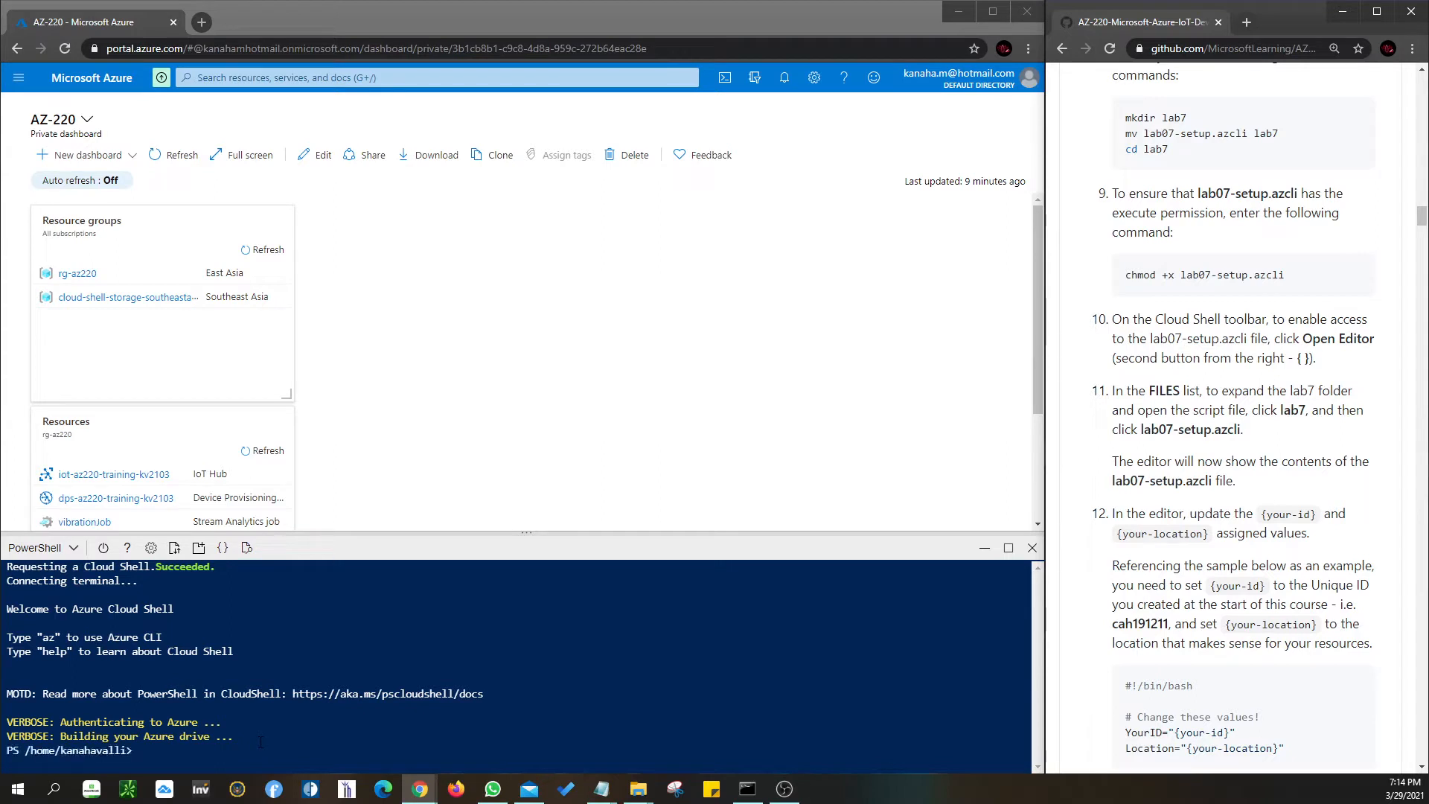
- Run cd lab7 and ls in the restarted shell, confirming build.log and lab07-setup.azcli
{"action": "left_click", "coordinate": [233, 758]}
{"action": "type", "text": "cd la"}
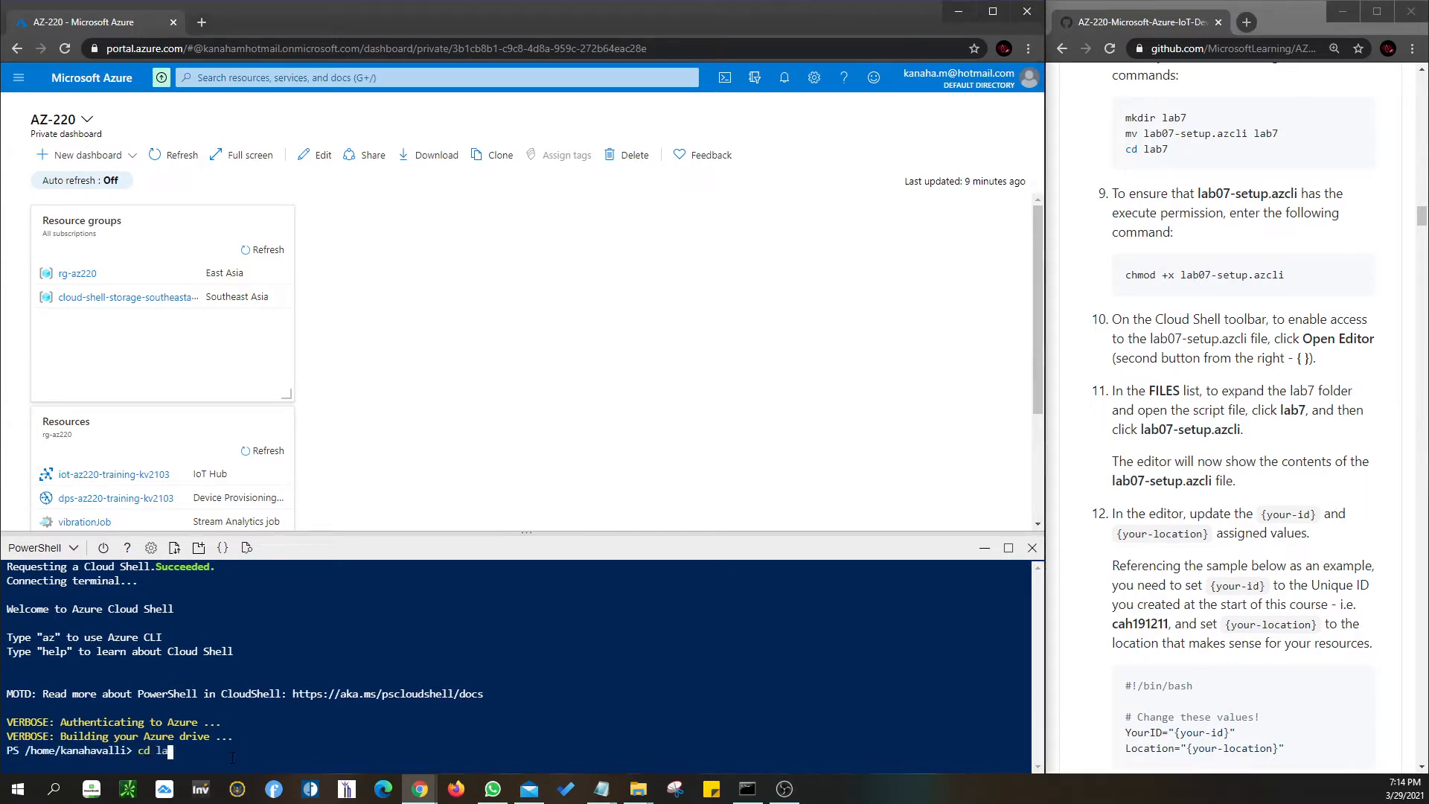
{"action": "type", "text": "b7"}
{"action": "key", "text": "Return"}
{"action": "type", "text": "ls"}
{"action": "key", "text": "Return"}
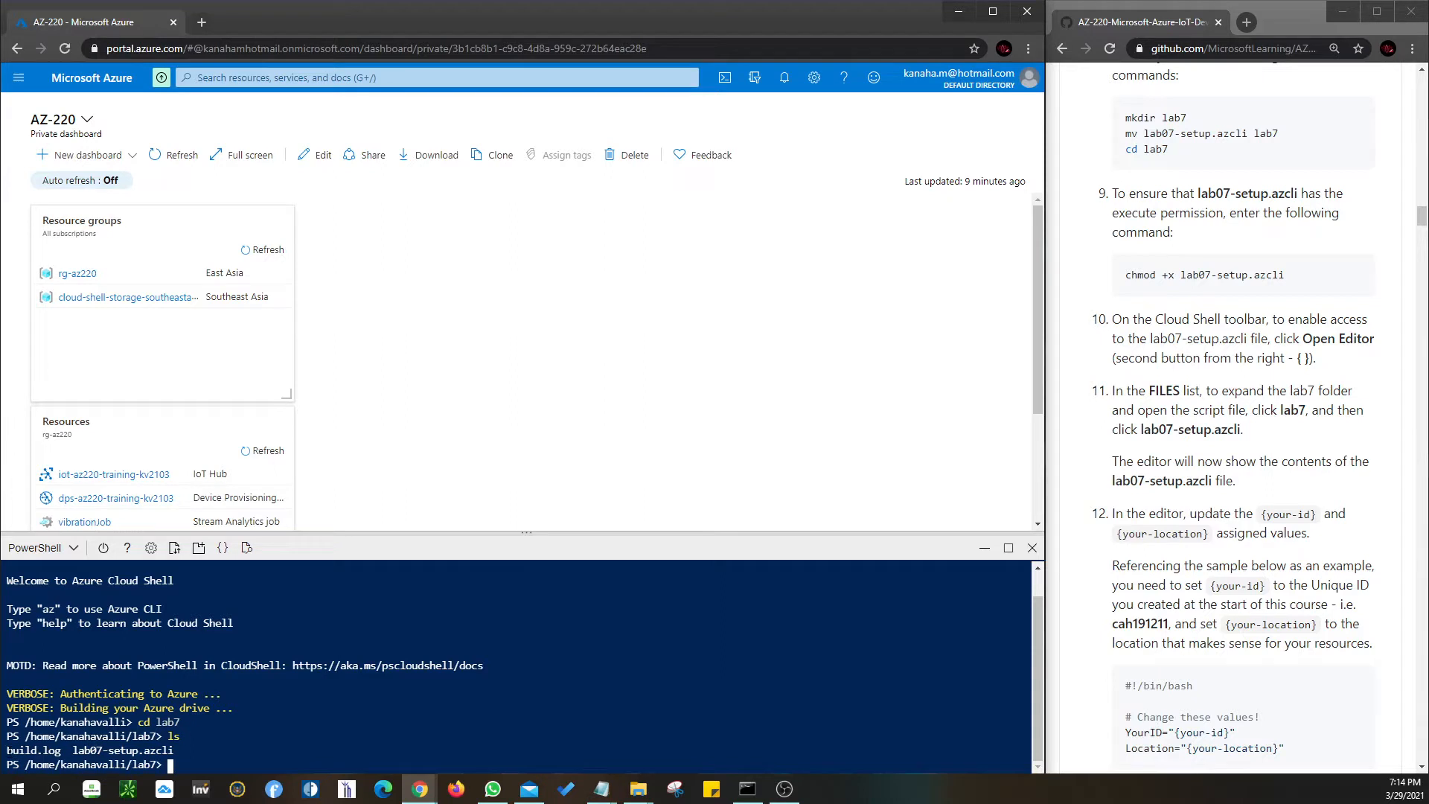
{"action": "left_click_drag", "start_coordinate": [186, 751], "coordinate": [67, 754]}
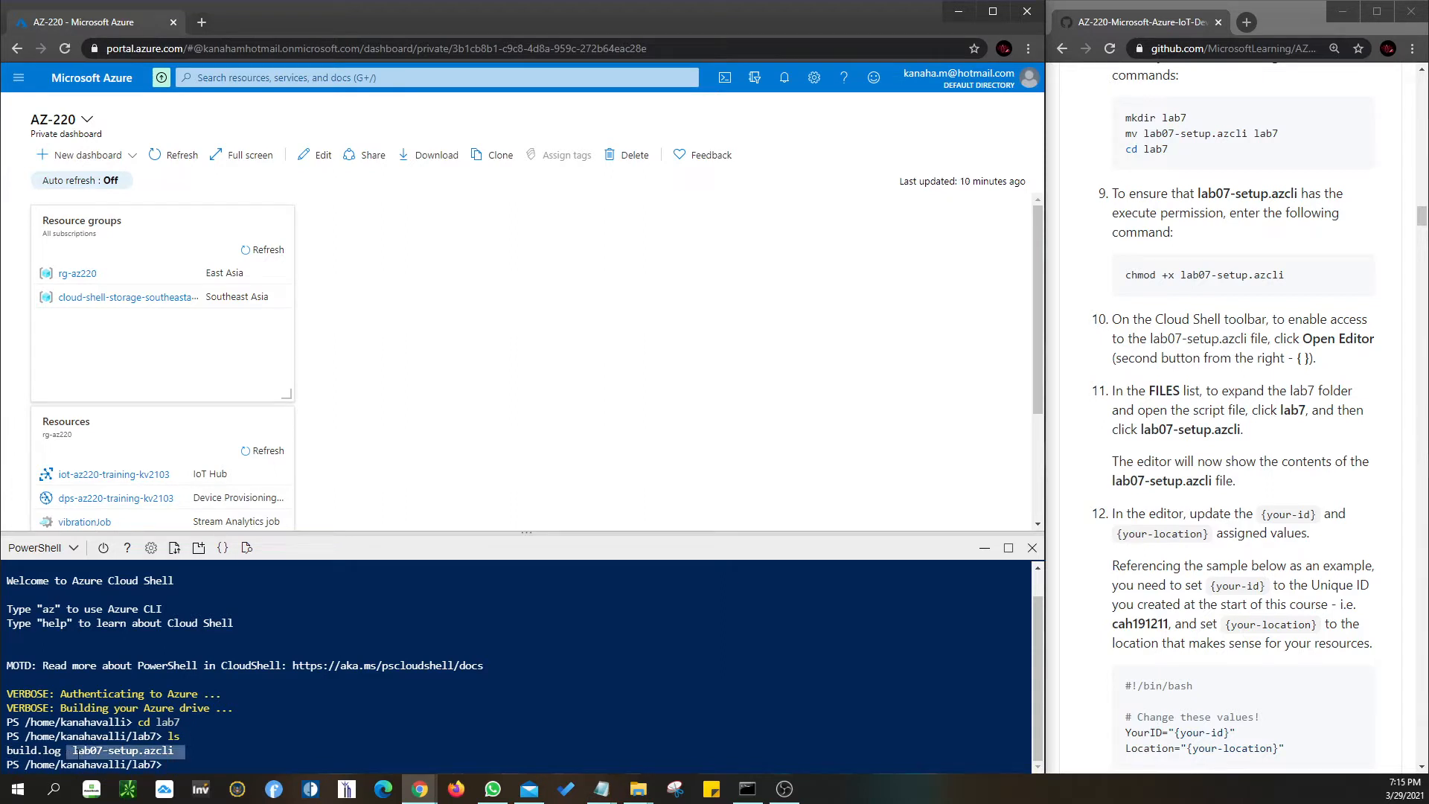
{"action": "left_click_drag", "start_coordinate": [6, 750], "coordinate": [61, 751]}
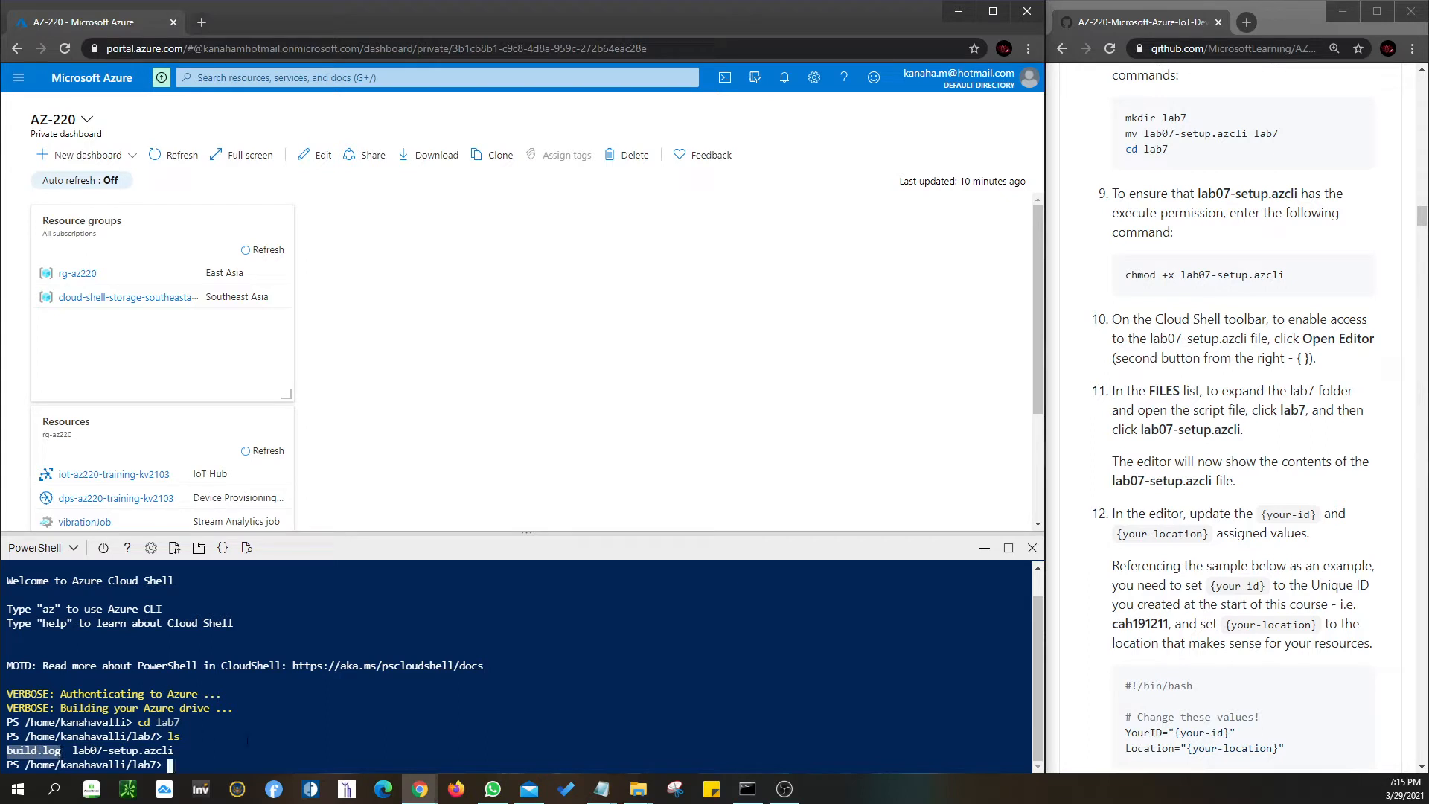
{"action": "left_click", "coordinate": [170, 765]}
{"action": "left_click_drag", "start_coordinate": [1125, 275], "coordinate": [1289, 275]}
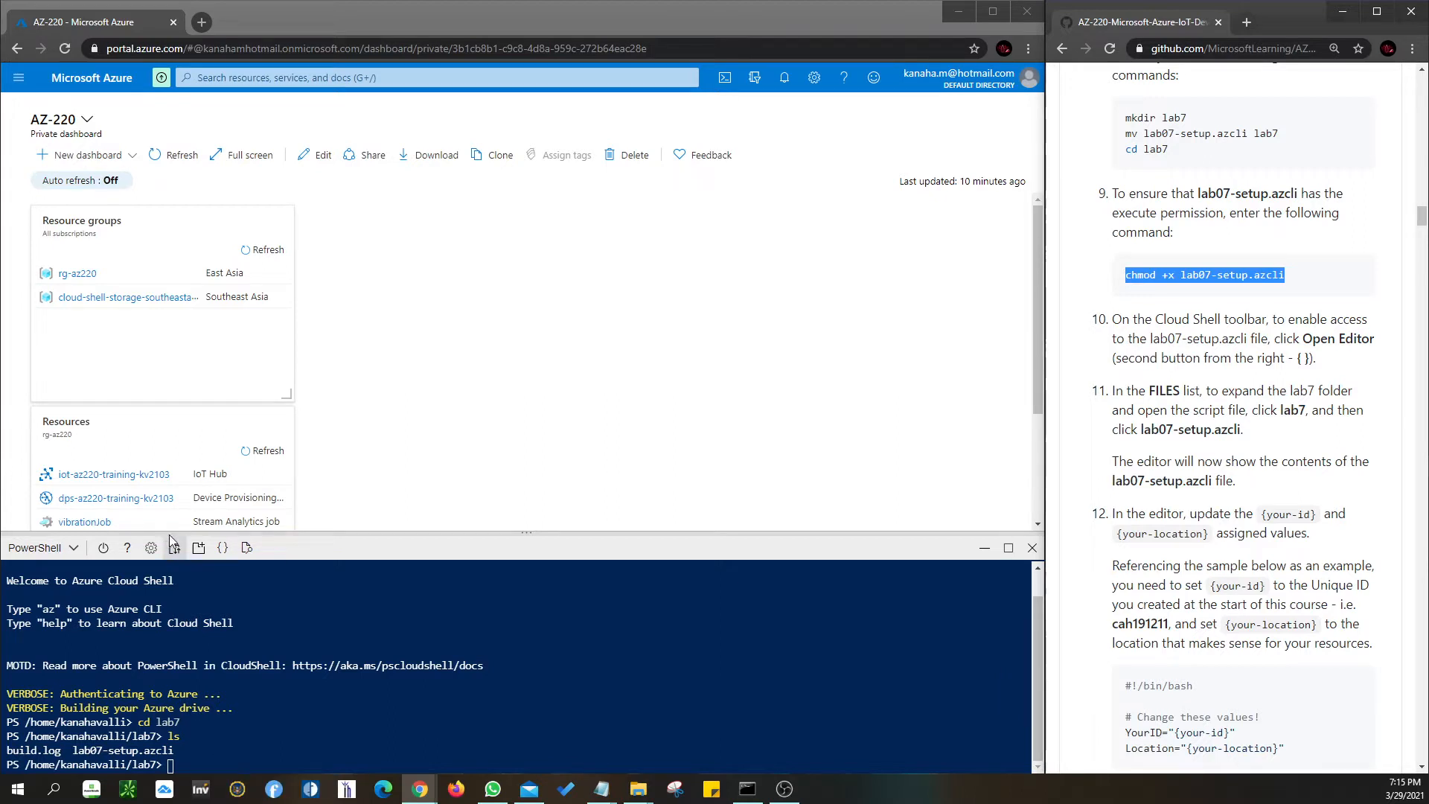
- Open lab07-setup.azcli in the editor and check YourID kv2103 and Location southeastasia
{"action": "left_click", "coordinate": [223, 550]}
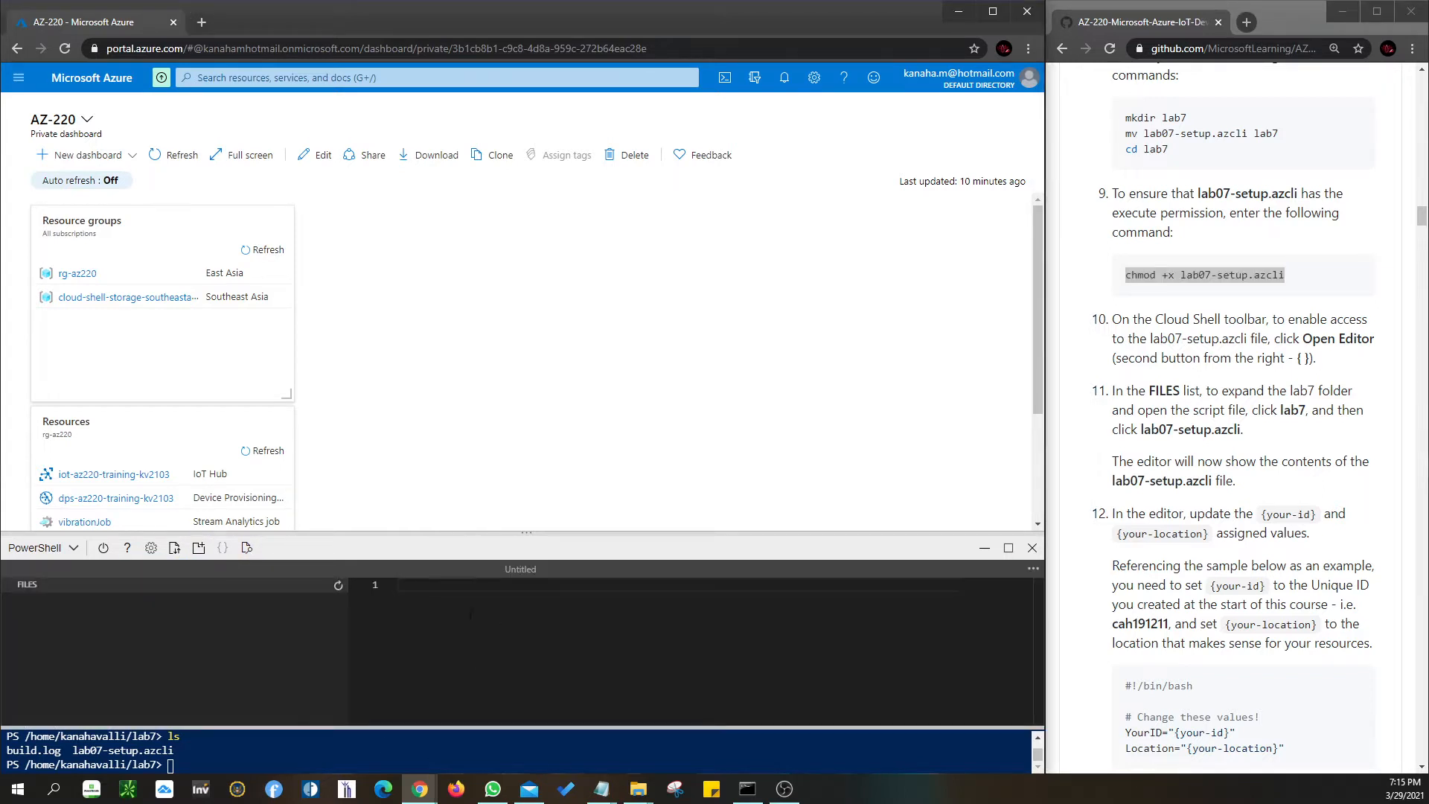
{"action": "scroll", "coordinate": [52, 656], "scroll_direction": "down", "scroll_amount": 2}
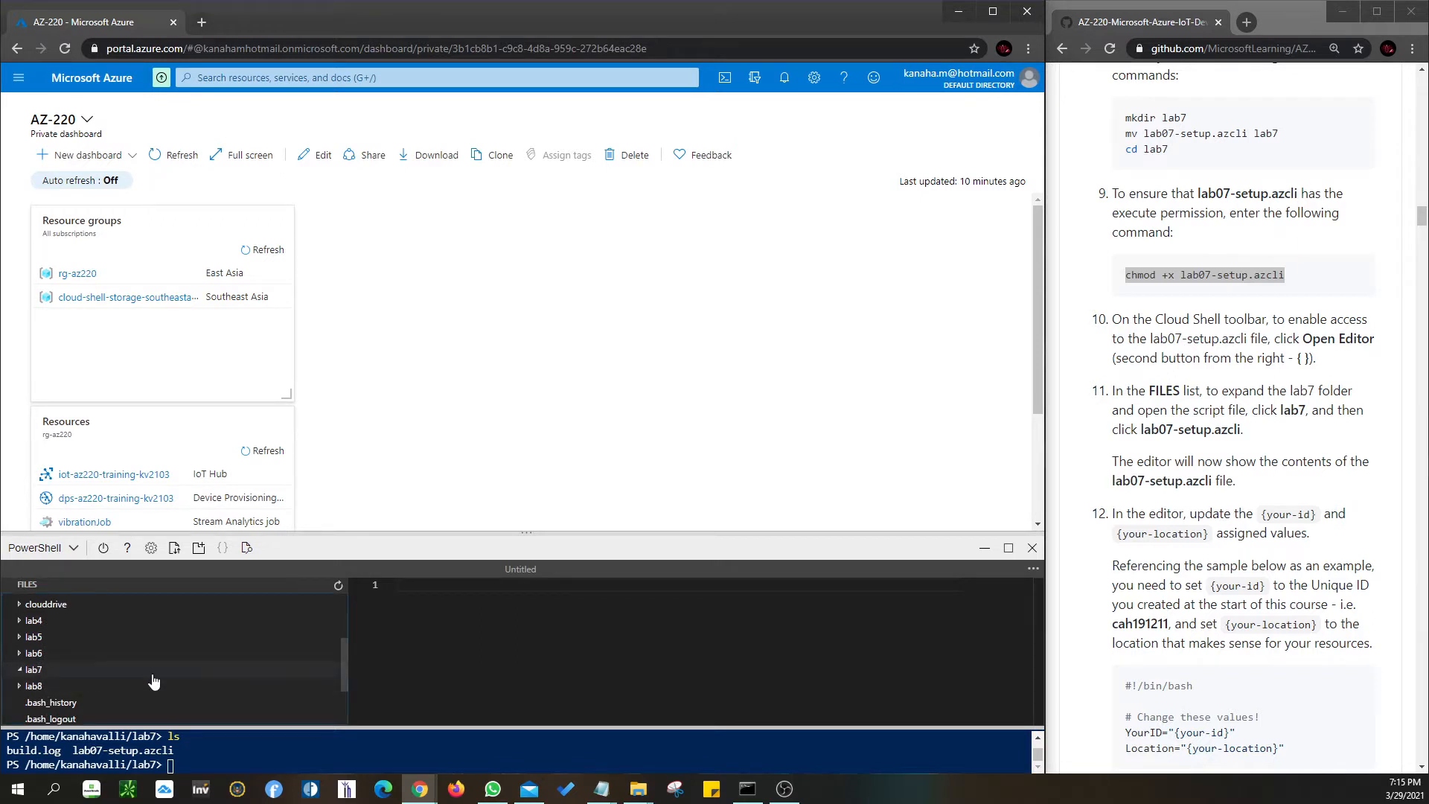
{"action": "left_click", "coordinate": [57, 674]}
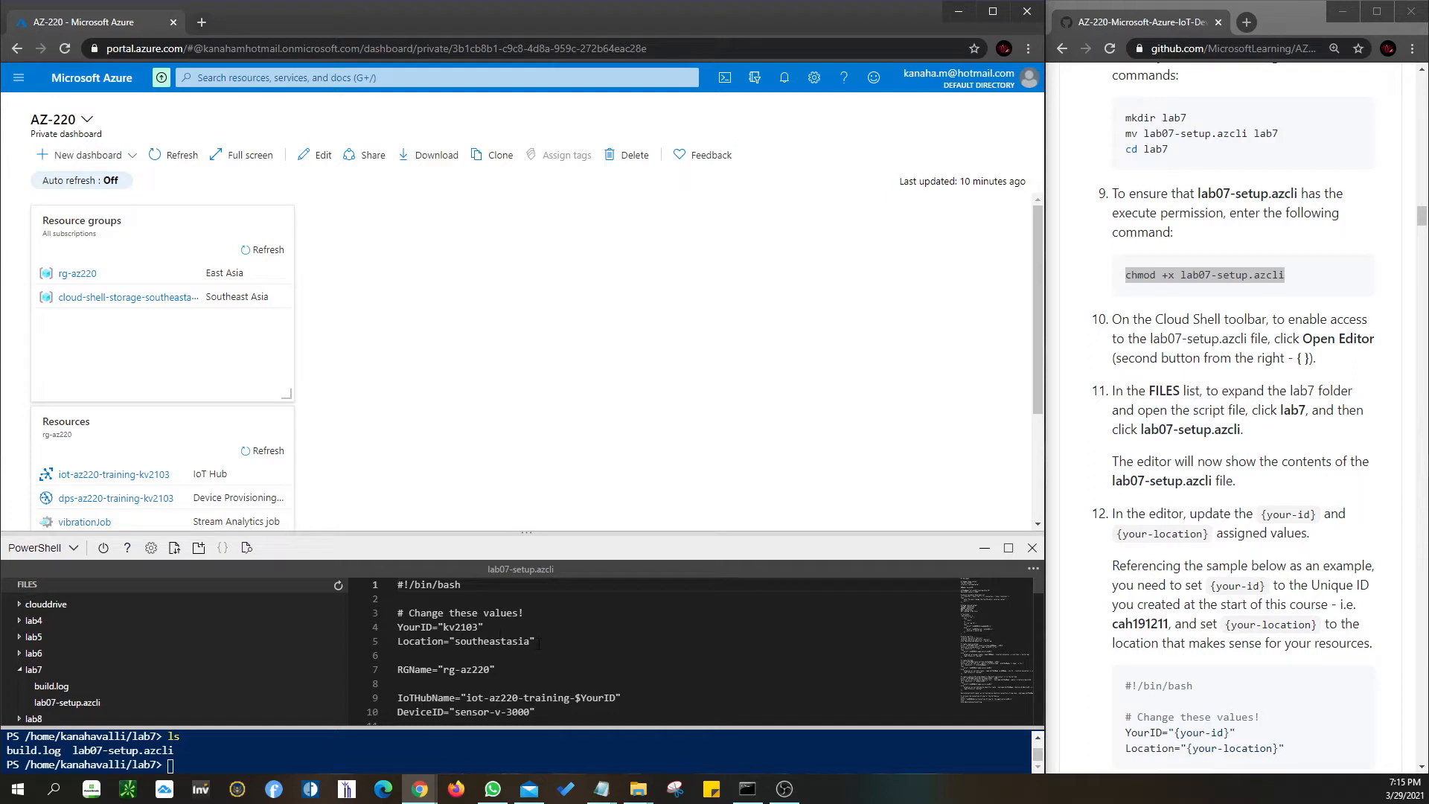
{"action": "left_click_drag", "start_coordinate": [539, 642], "coordinate": [374, 630]}
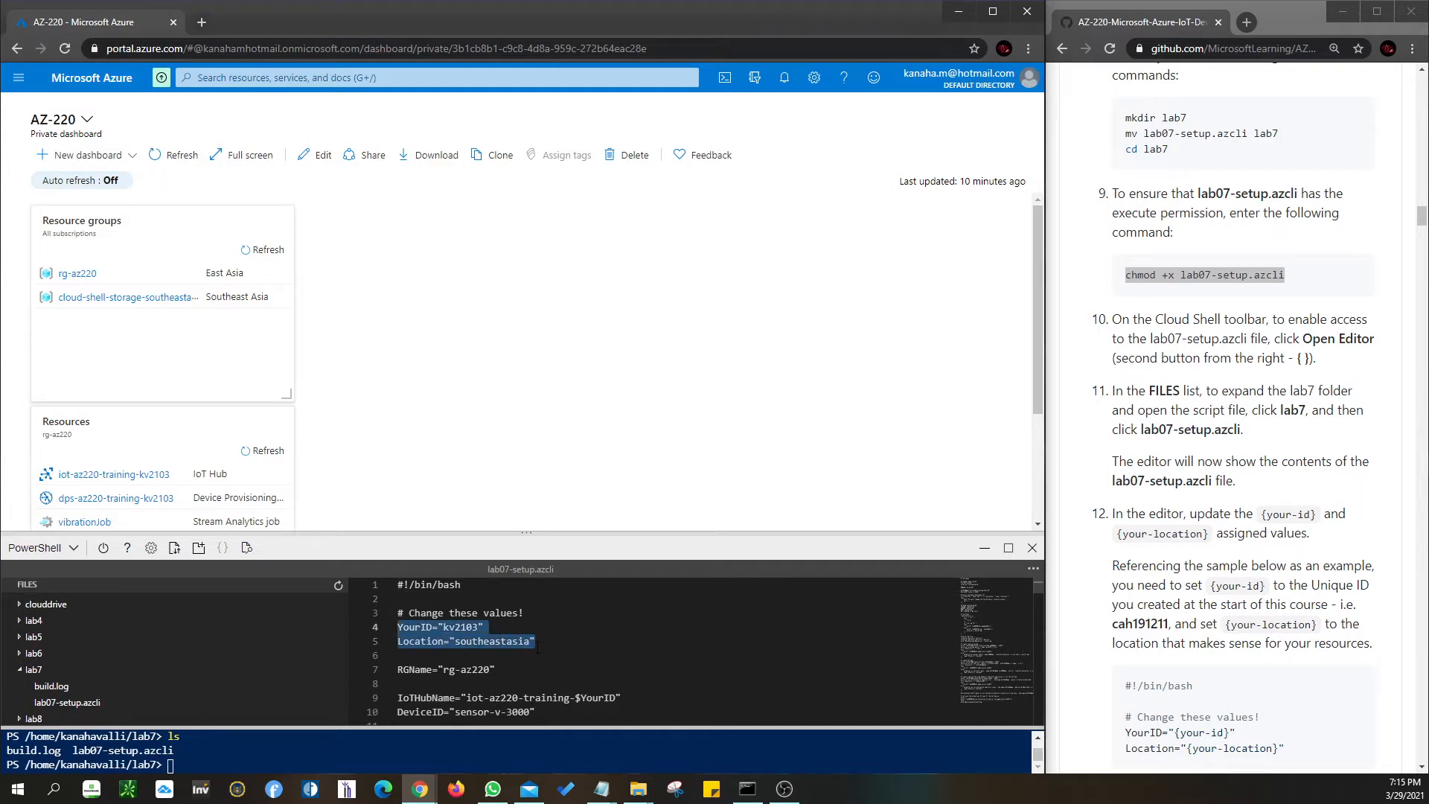
- Close the script editor and Cloud Shell to show the full AZ-220 dashboard
{"action": "left_click", "coordinate": [1033, 568]}
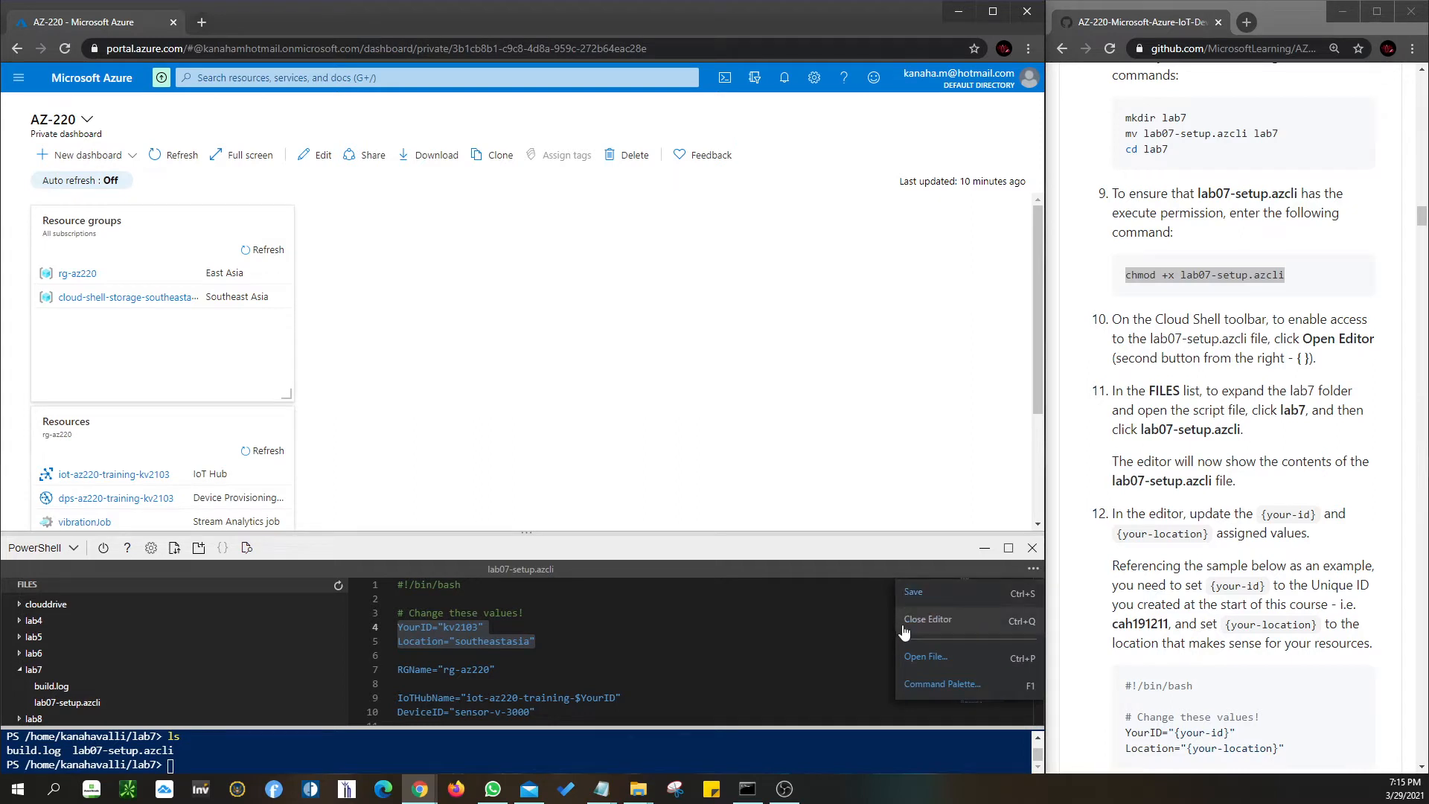
{"action": "left_click", "coordinate": [914, 621]}
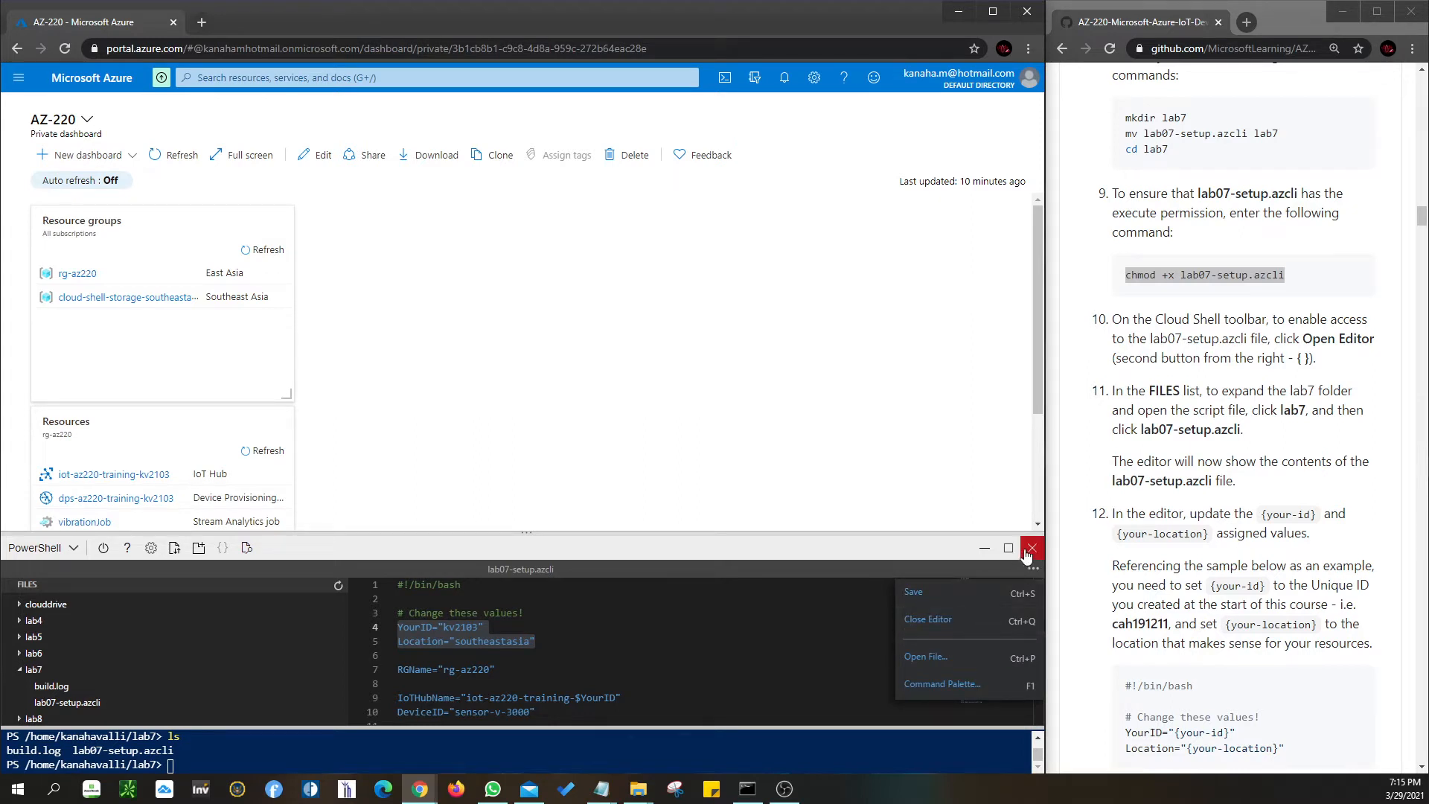
{"action": "left_click", "coordinate": [1032, 548]}
{"action": "scroll", "coordinate": [1250, 551], "scroll_direction": "down", "scroll_amount": 8}
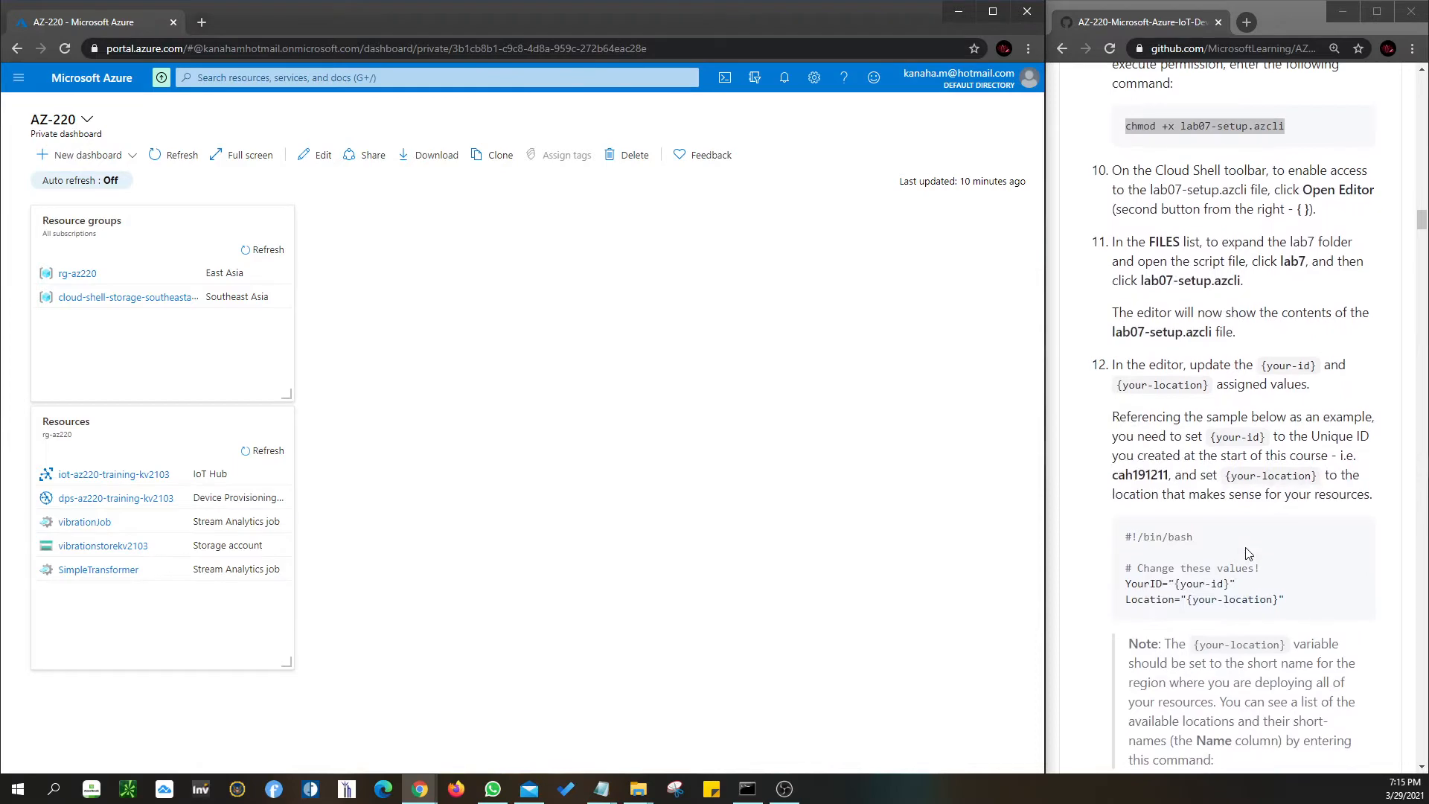
- Reopen Cloud Shell and change into the lab7 folder with cd lab7
{"action": "scroll", "coordinate": [1249, 552], "scroll_direction": "down", "scroll_amount": 6}
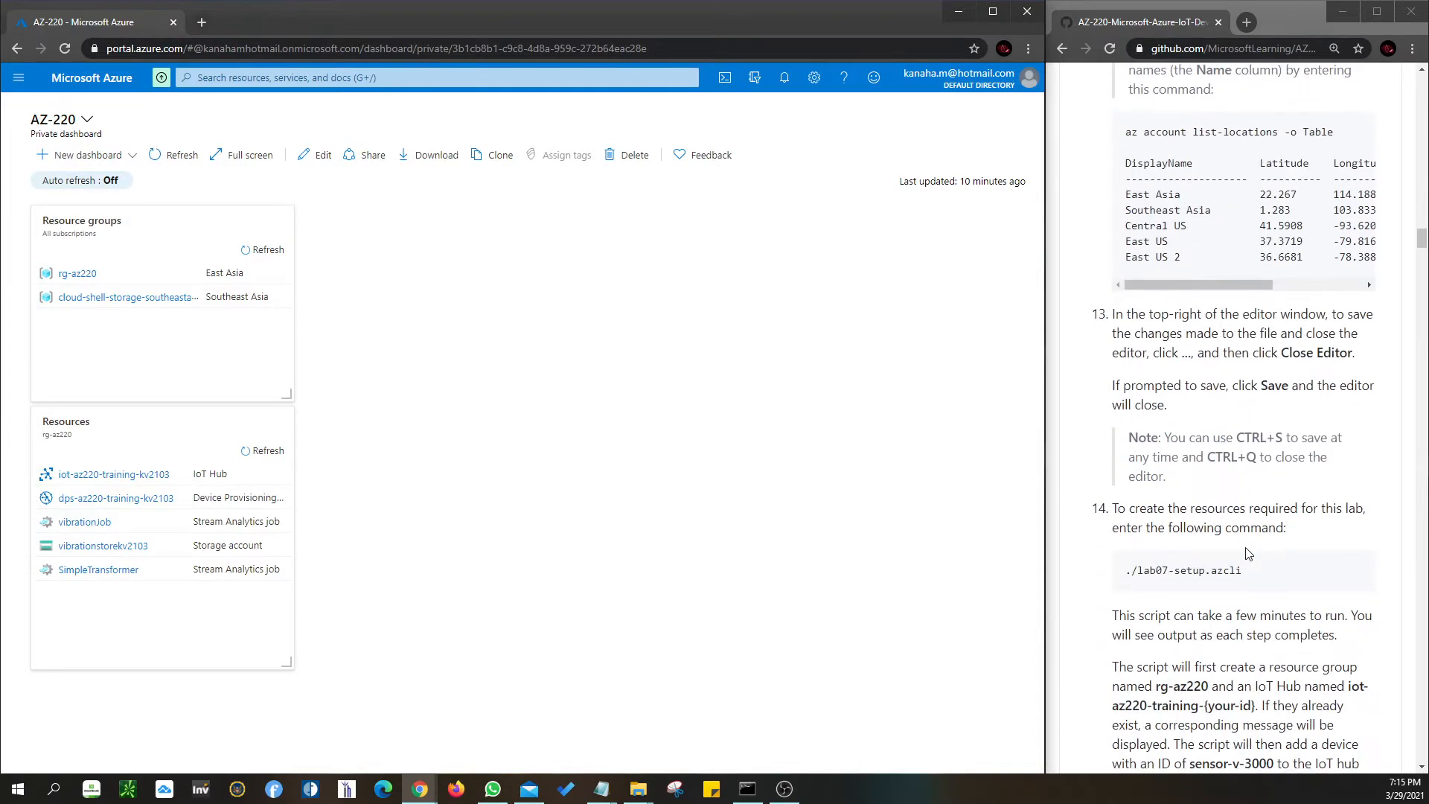
{"action": "scroll", "coordinate": [1263, 476], "scroll_direction": "down", "scroll_amount": 1}
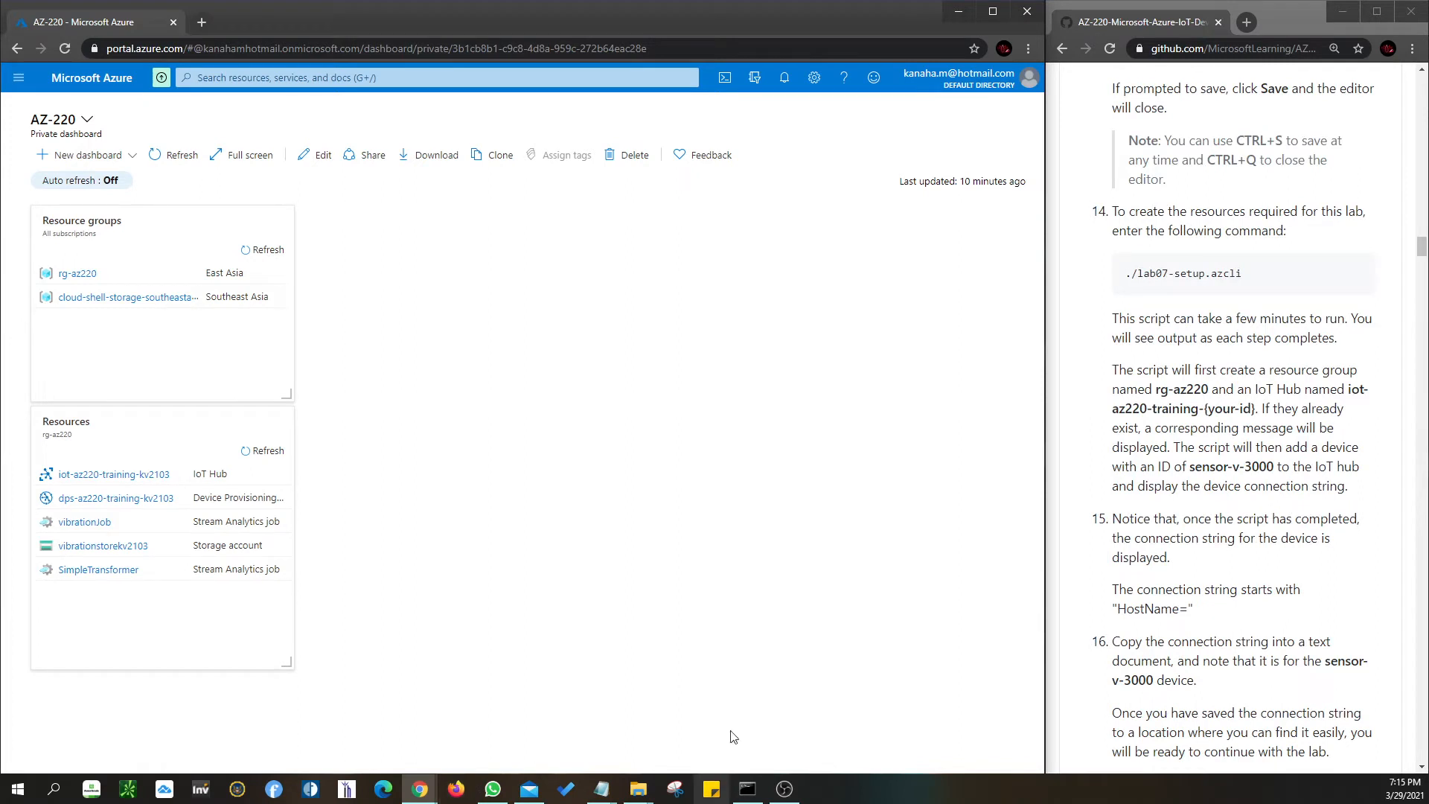
{"action": "left_click", "coordinate": [723, 78]}
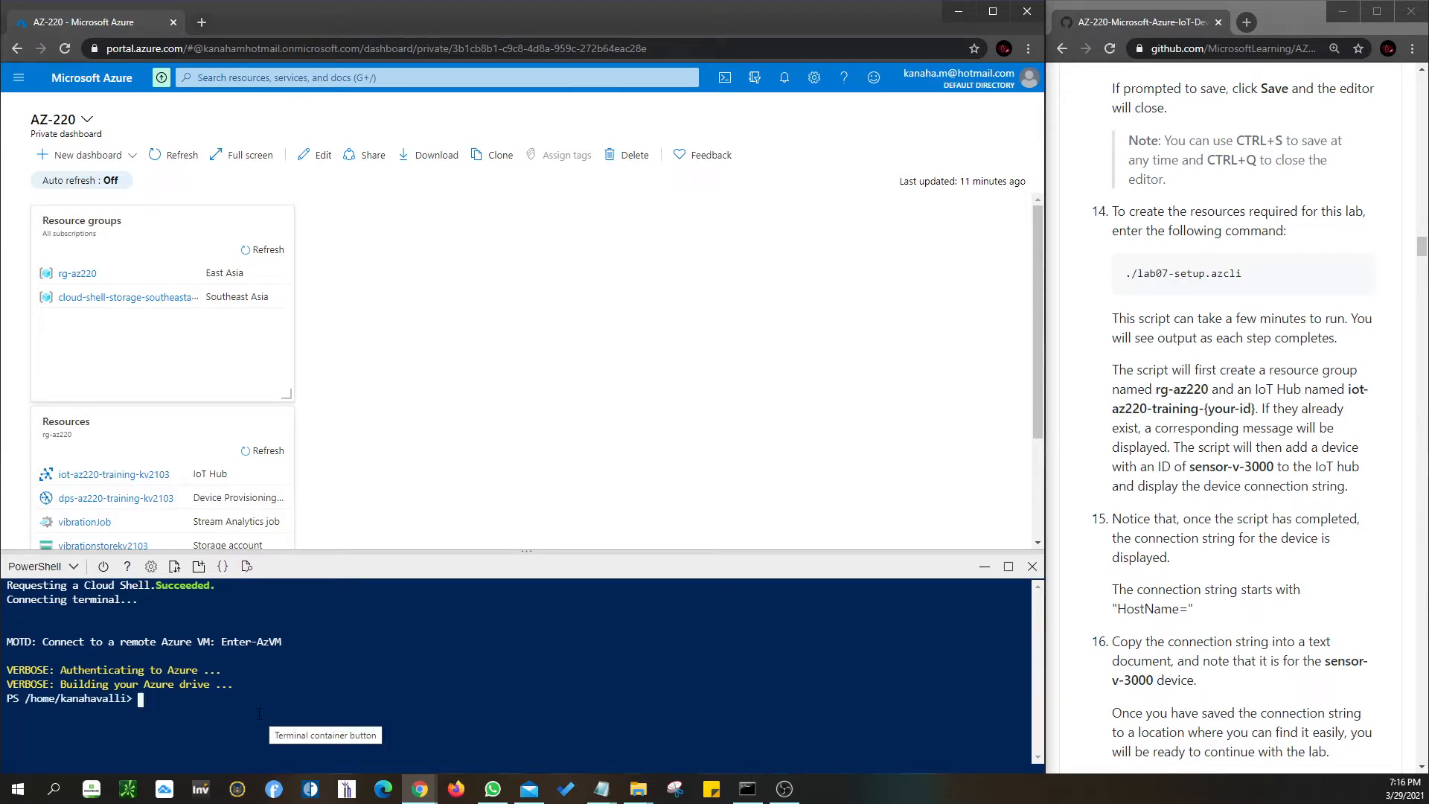
{"action": "type", "text": "cd lab7"}
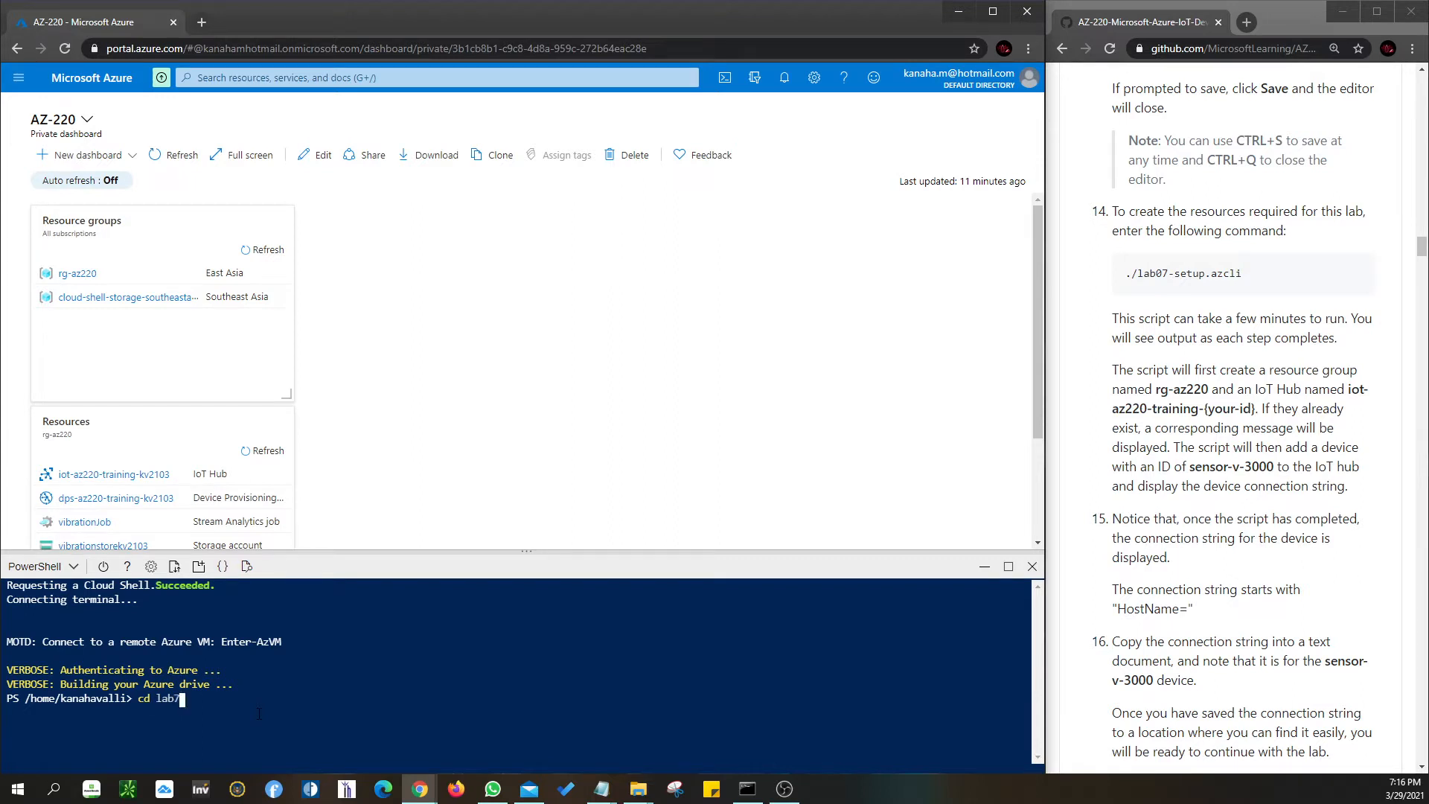
{"action": "key", "text": "Return"}
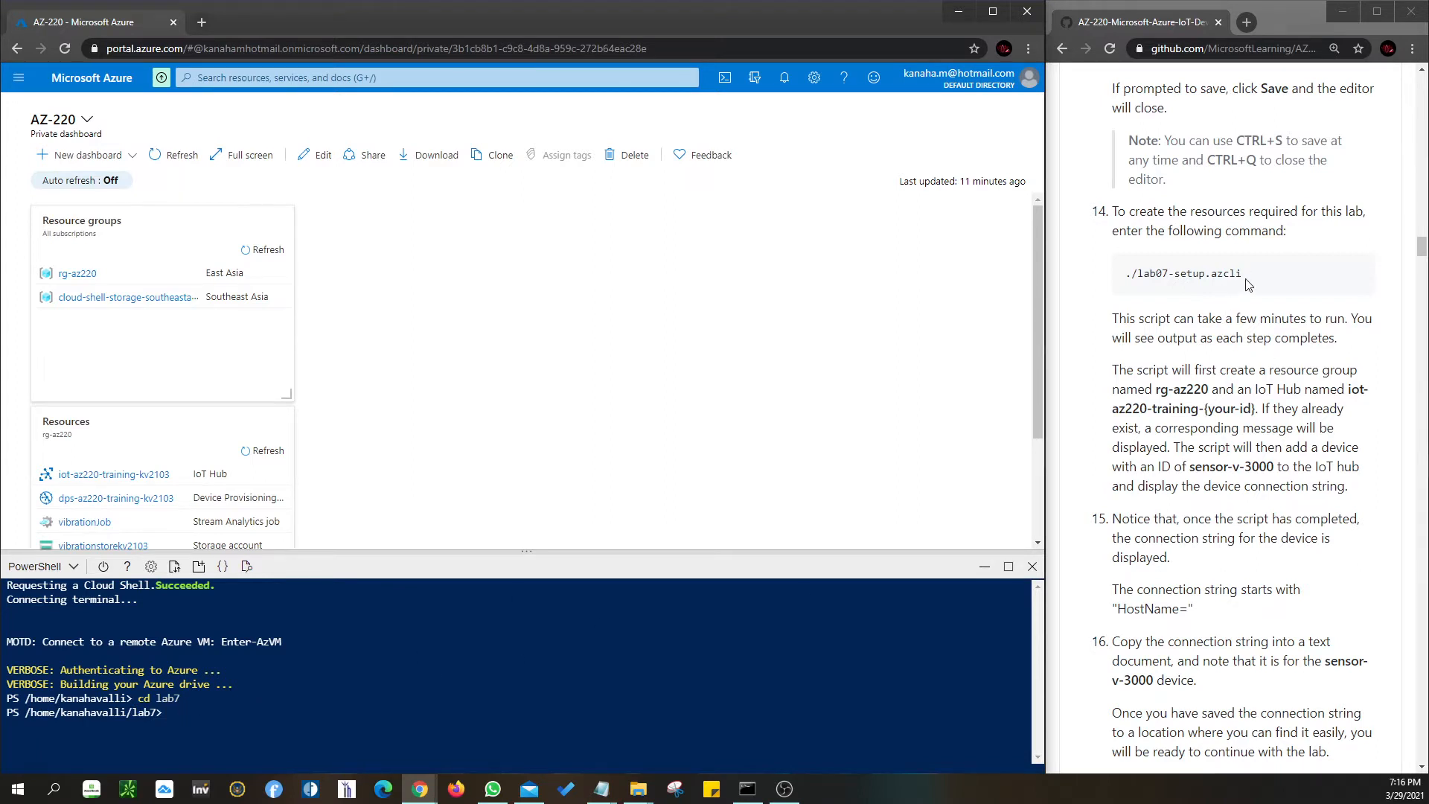
- Review step 15's ./lab07-setup.azcli command and the note about the displayed connection string
{"action": "left_click_drag", "start_coordinate": [1245, 277], "coordinate": [1114, 280]}
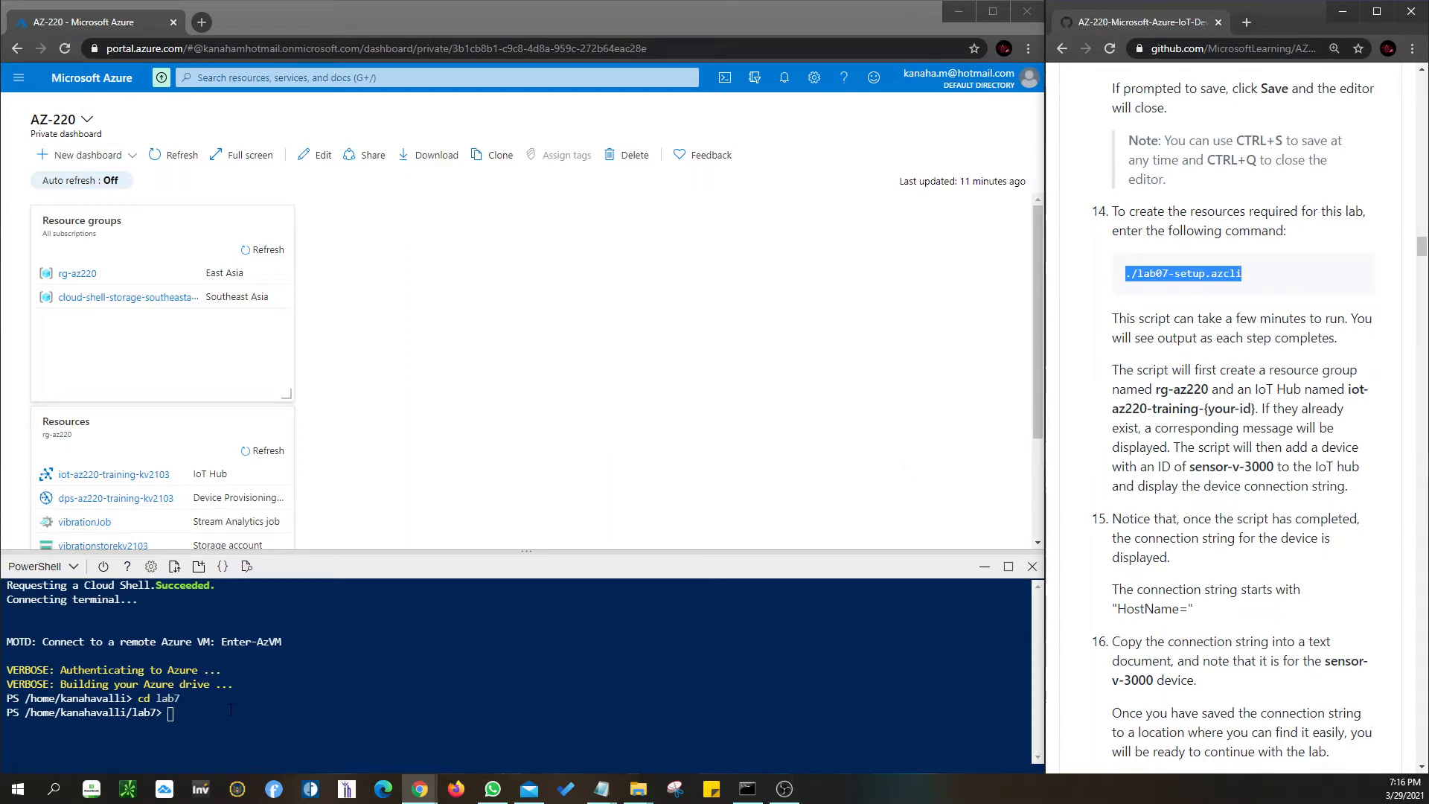
{"action": "left_click", "coordinate": [1271, 405]}
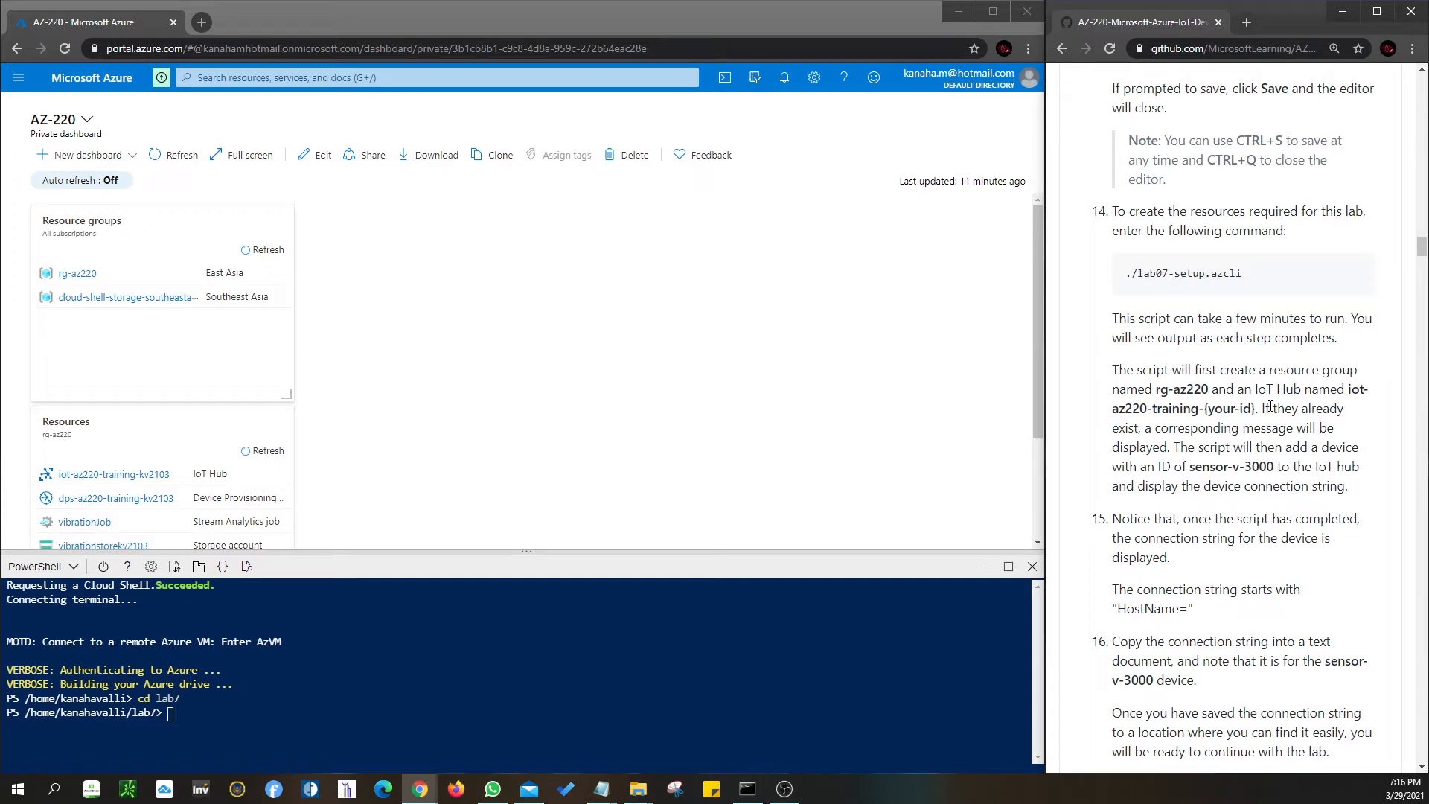
{"action": "scroll", "coordinate": [1270, 405], "scroll_direction": "down", "scroll_amount": 2}
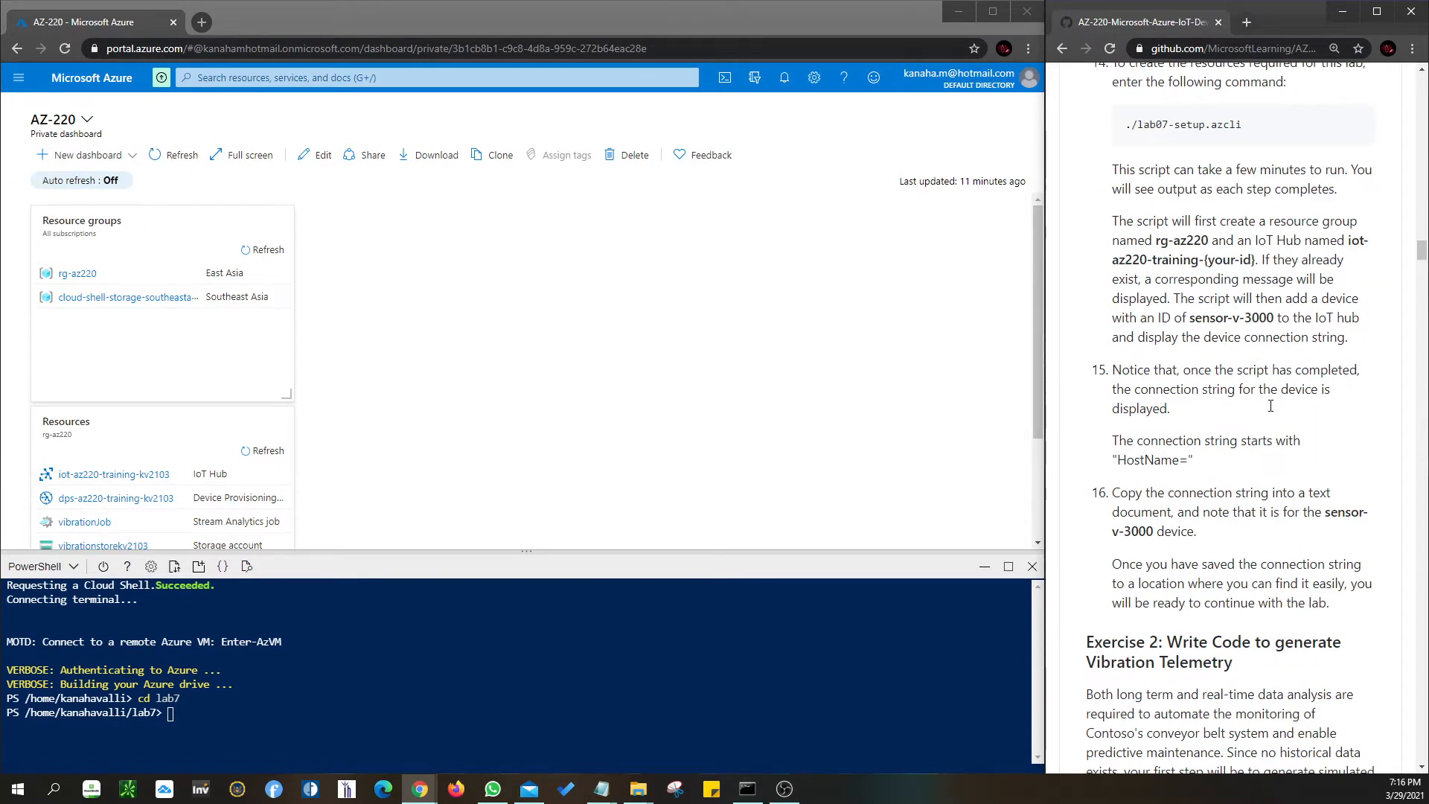
{"action": "scroll", "coordinate": [1271, 408], "scroll_direction": "down", "scroll_amount": 2}
{"action": "scroll", "coordinate": [1270, 411], "scroll_direction": "up", "scroll_amount": 2}
{"action": "left_click_drag", "start_coordinate": [1136, 388], "coordinate": [1304, 419]}
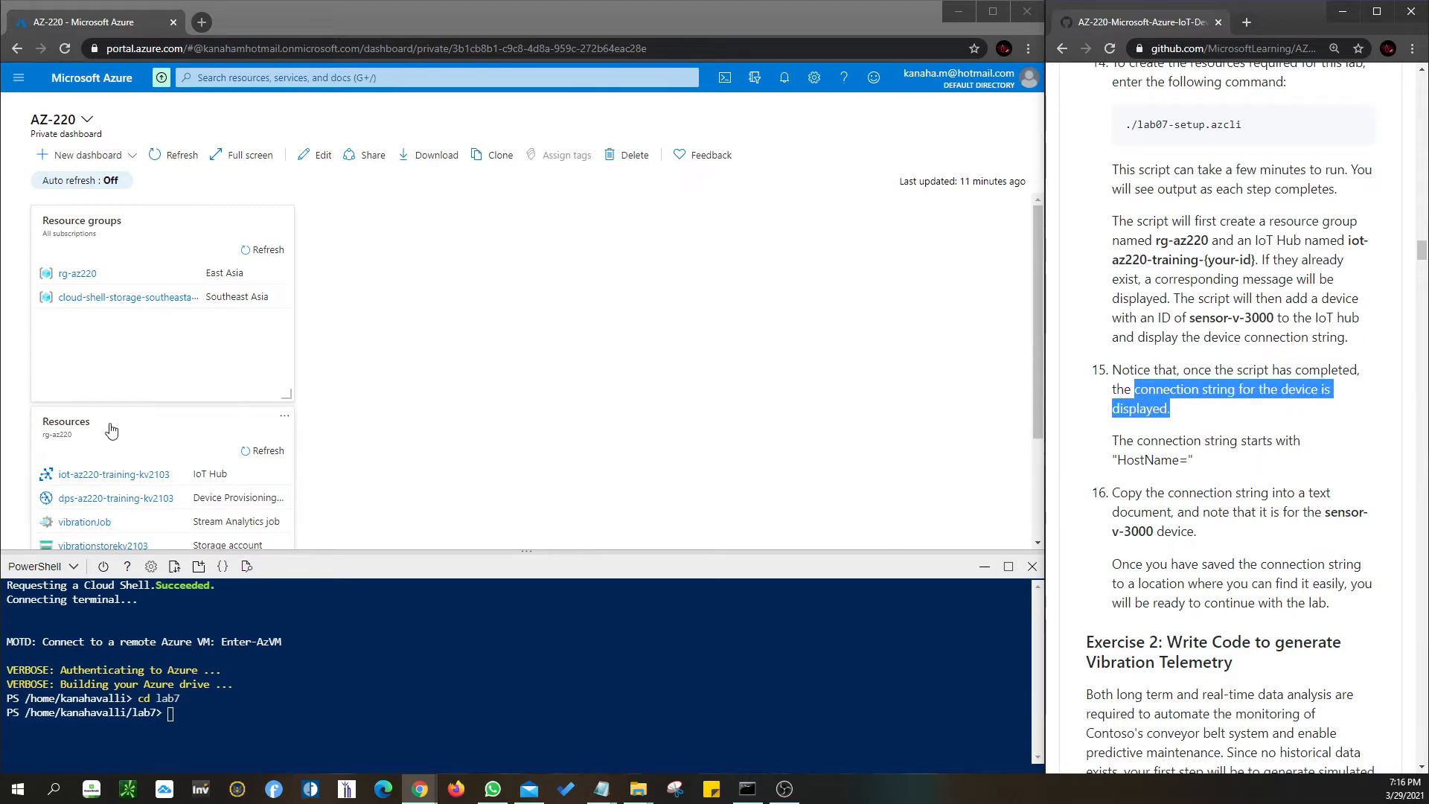
{"action": "key", "text": "alt+Tab"}
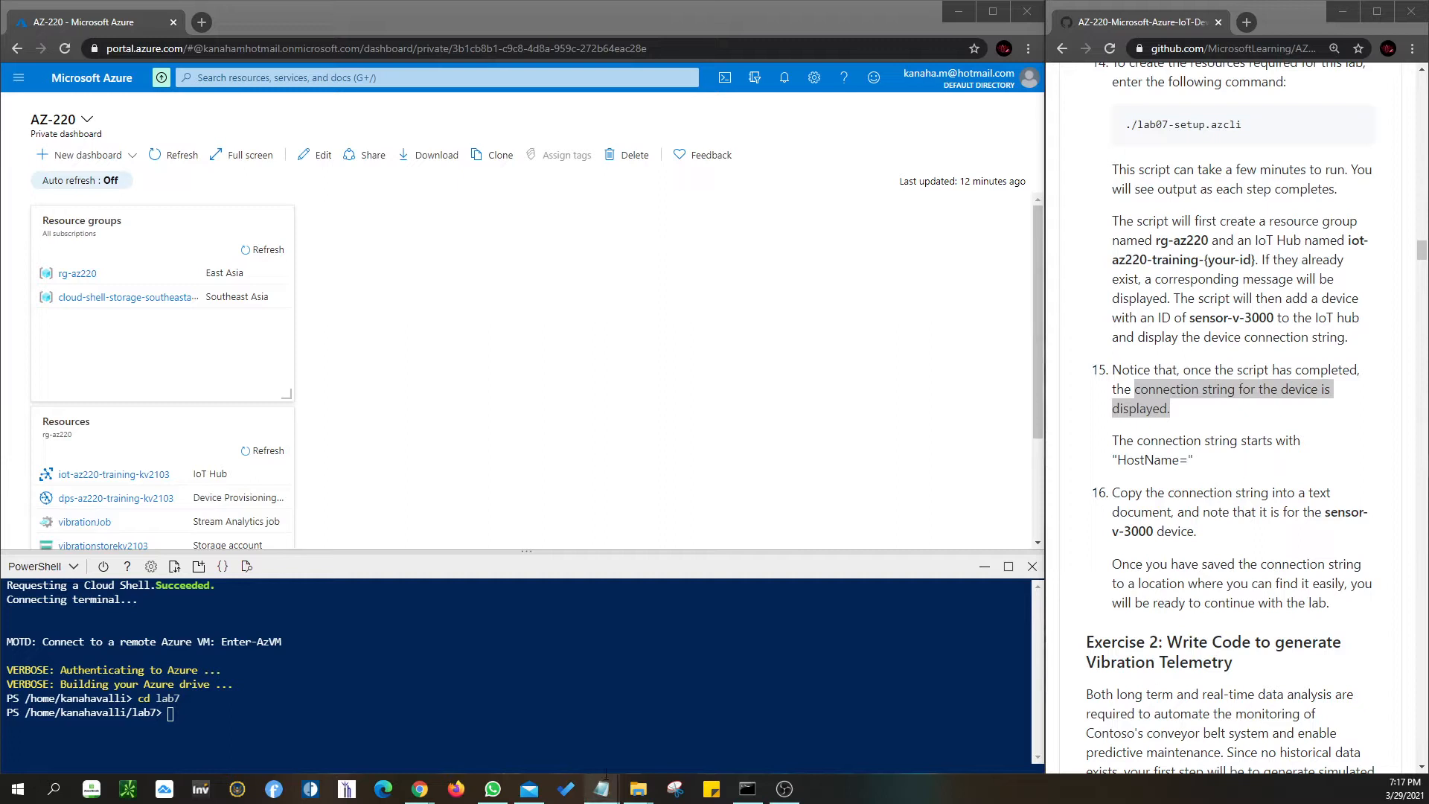
- Add a 'connection string:' line below ID Scope with the pasted sensor-v-3000 device connection string
{"action": "left_click", "coordinate": [523, 715]}
{"action": "key", "text": "Return"}
{"action": "key", "text": "Return"}
{"action": "key", "text": "Return"}
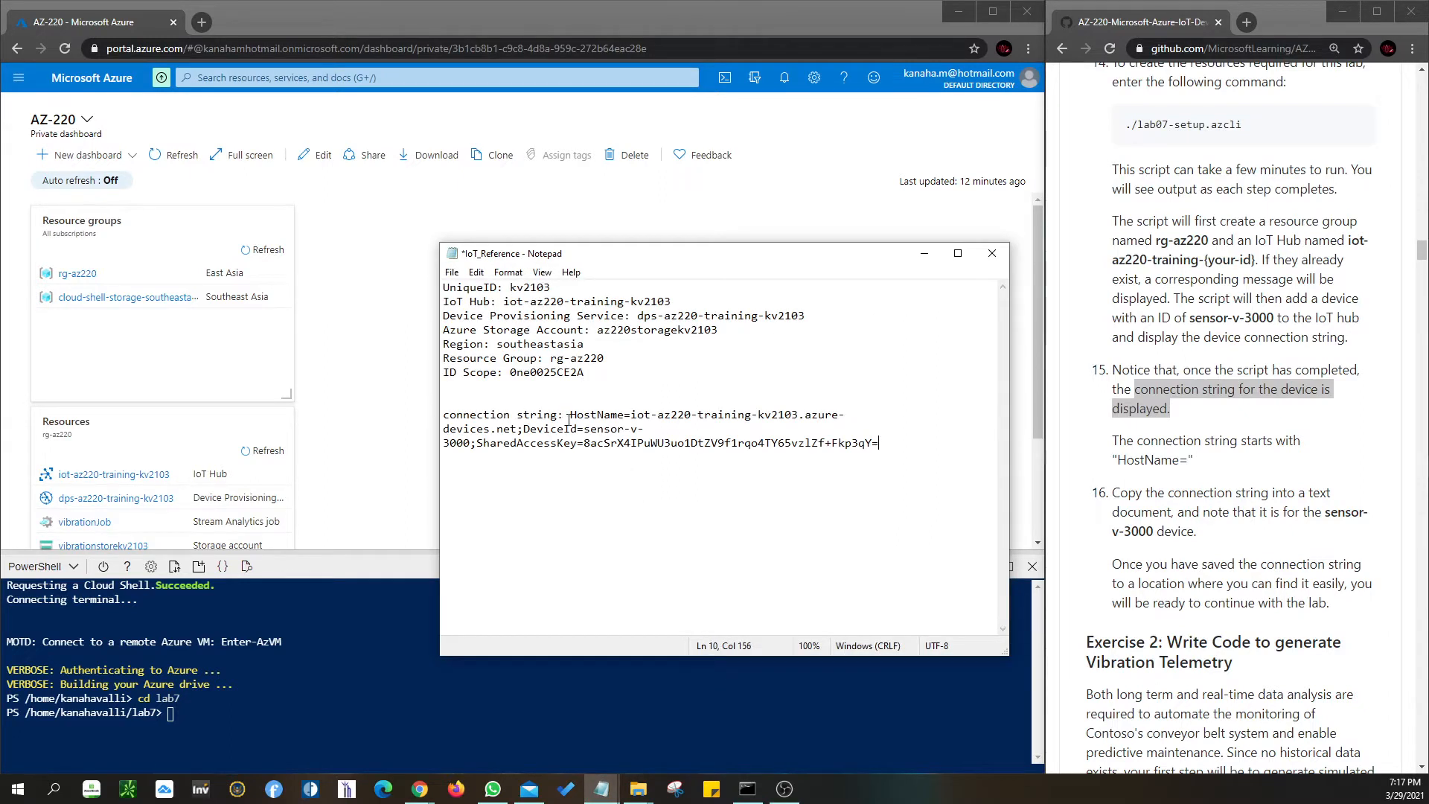
{"action": "left_click_drag", "start_coordinate": [570, 415], "coordinate": [890, 441]}
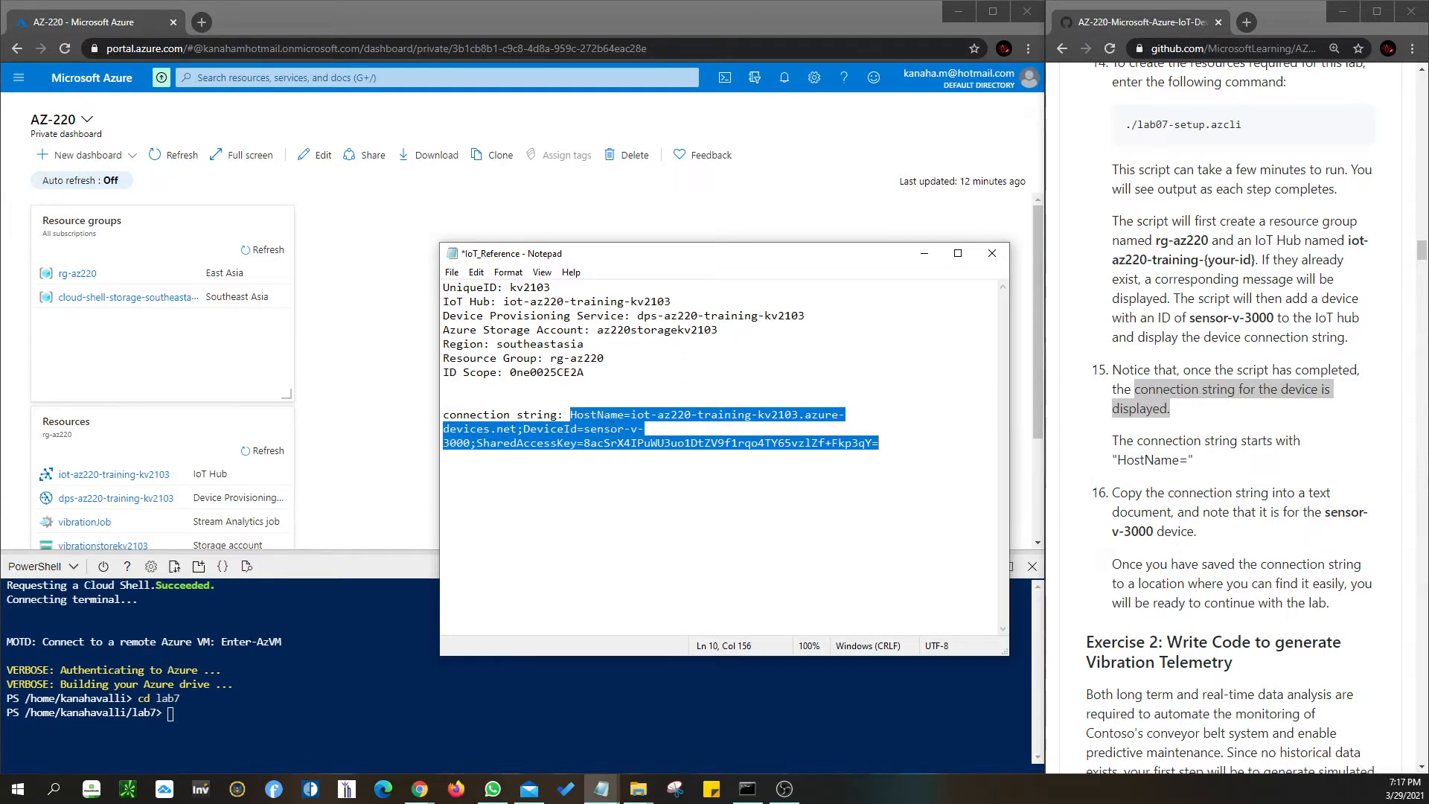
- Check the pasted connection string against the HostName= format in the lab instructions
{"action": "left_click", "coordinate": [1315, 477]}
{"action": "left_click_drag", "start_coordinate": [1242, 124], "coordinate": [1125, 131]}
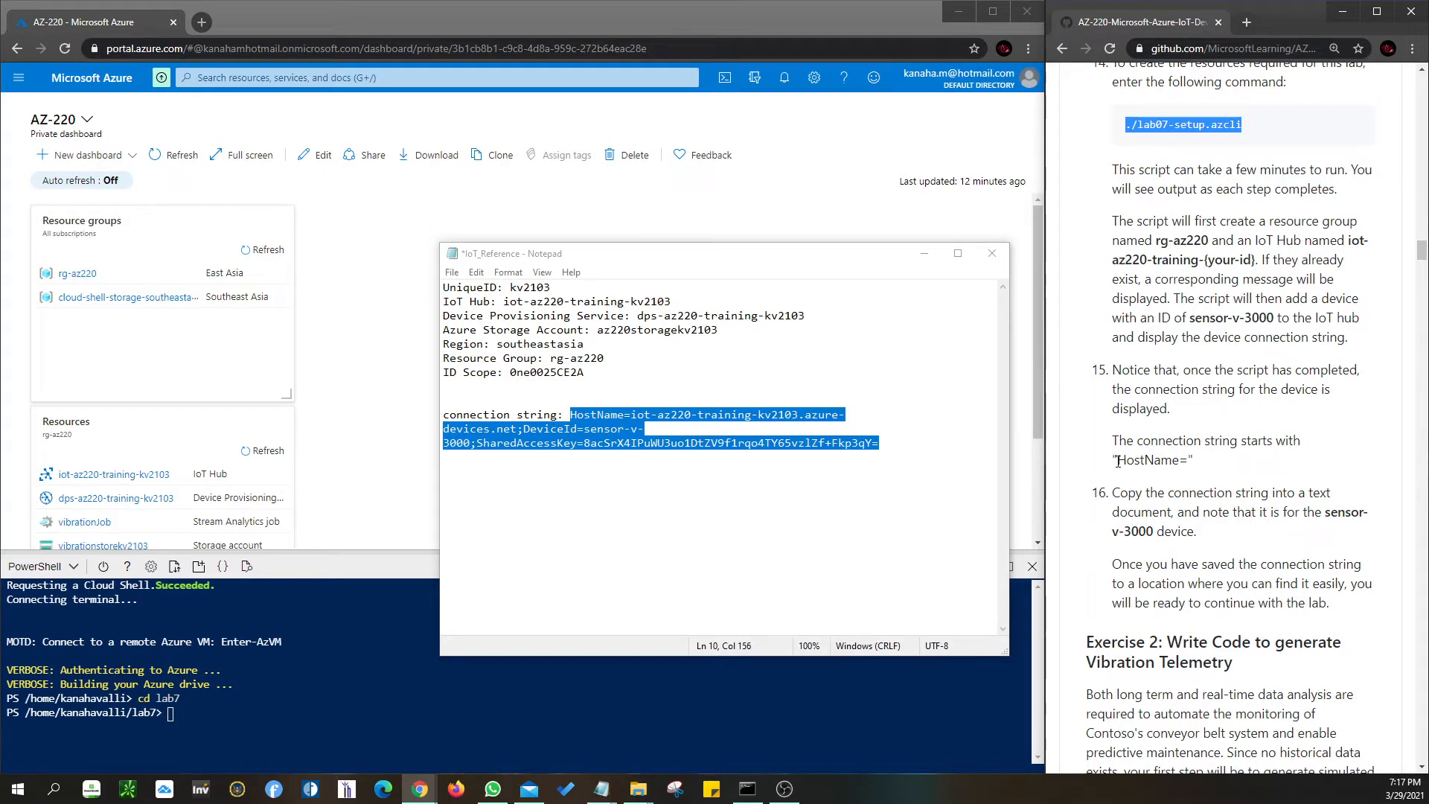
{"action": "left_click_drag", "start_coordinate": [1113, 461], "coordinate": [1193, 467]}
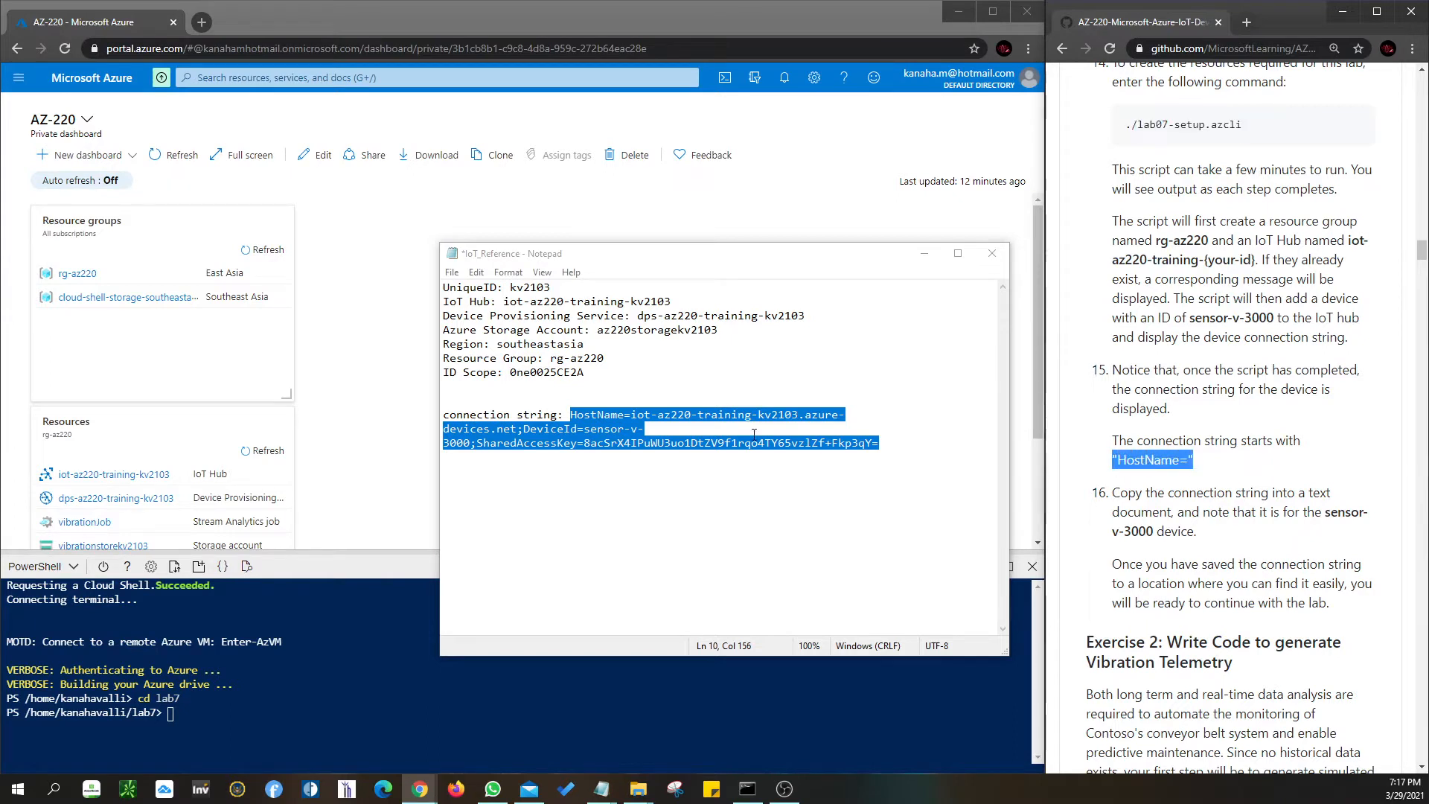
{"action": "left_click", "coordinate": [697, 434]}
{"action": "left_click_drag", "start_coordinate": [881, 444], "coordinate": [633, 417]}
{"action": "left_click", "coordinate": [789, 489]}
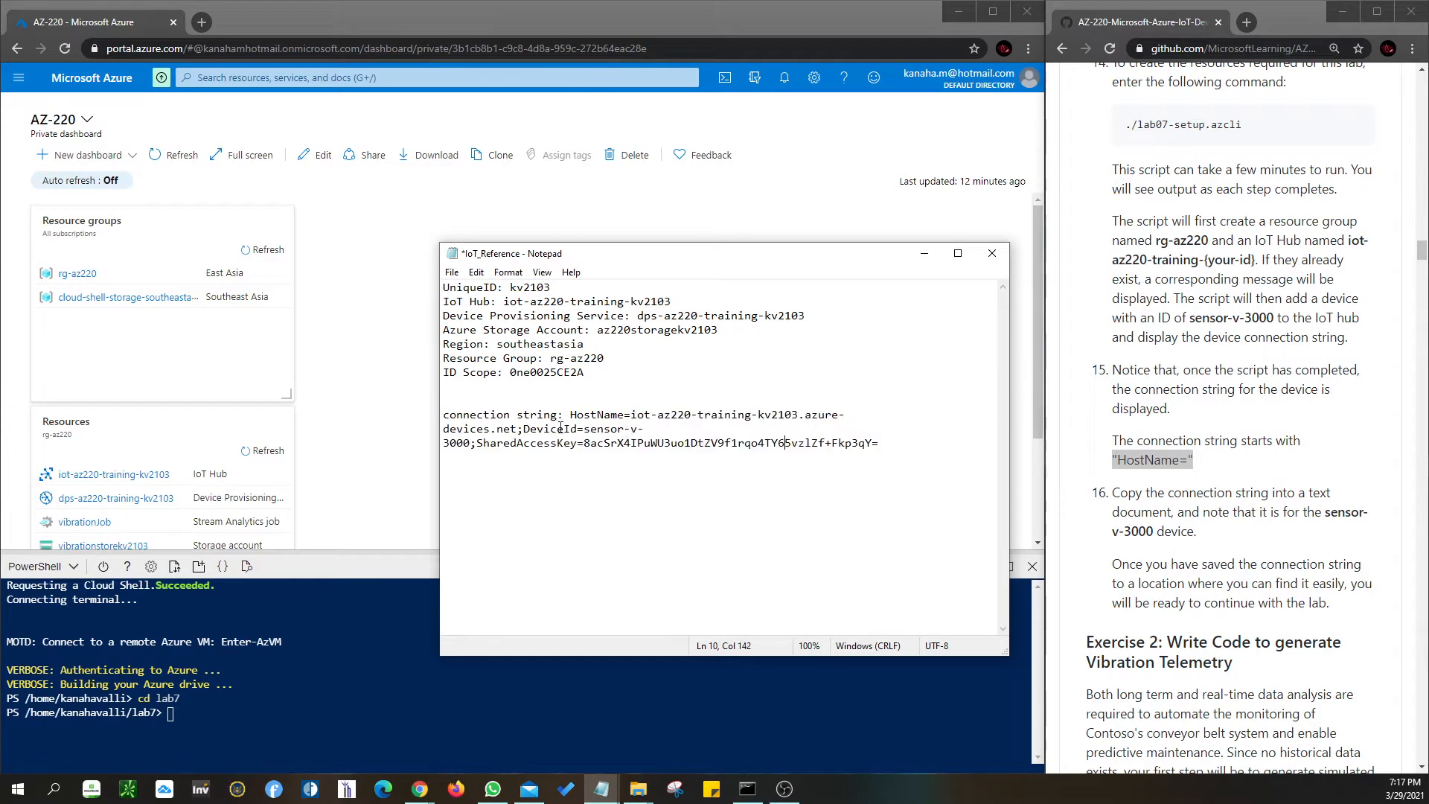
{"action": "left_click_drag", "start_coordinate": [571, 415], "coordinate": [897, 446]}
{"action": "left_click", "coordinate": [897, 447]}
{"action": "left_click_drag", "start_coordinate": [882, 445], "coordinate": [571, 417]}
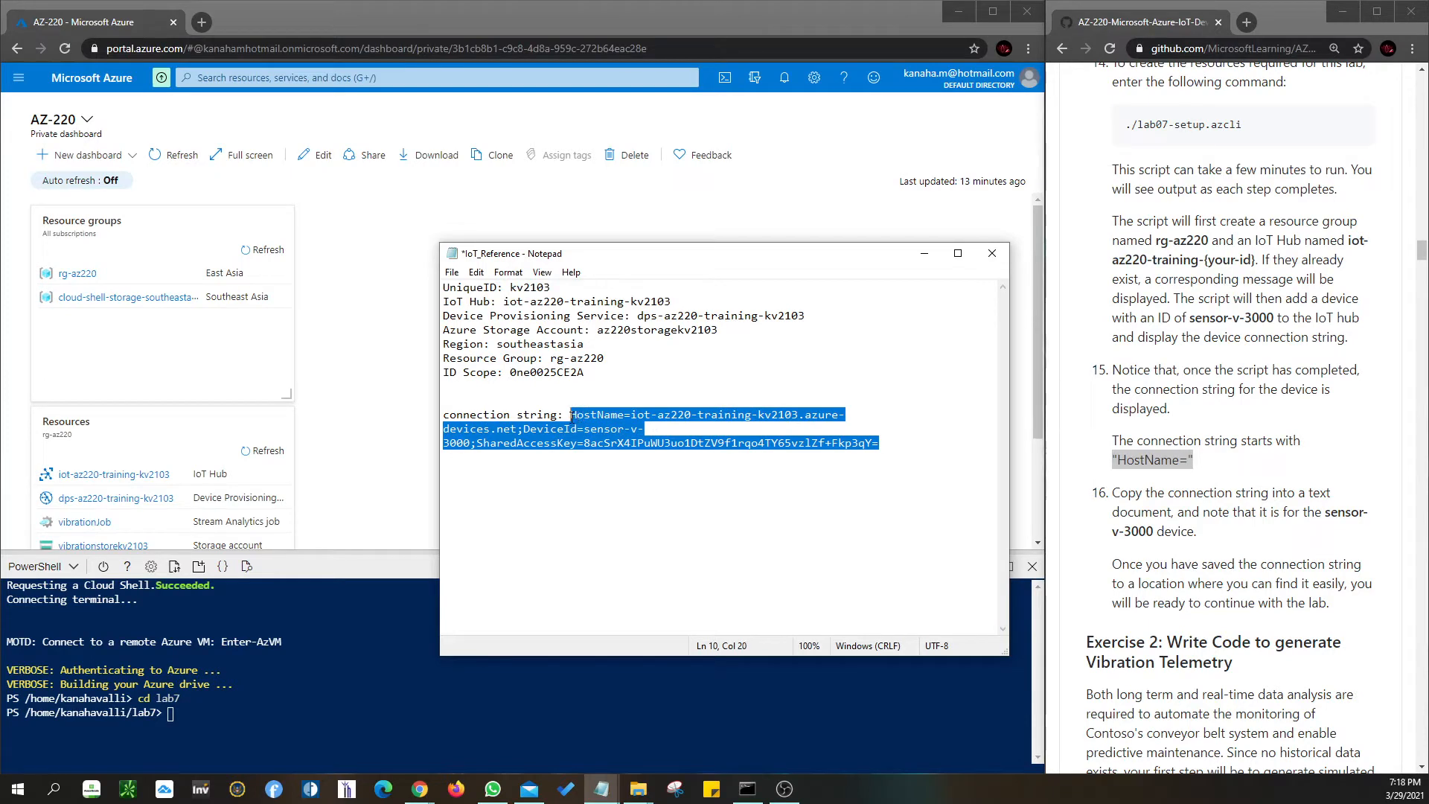
{"action": "left_click", "coordinate": [792, 415]}
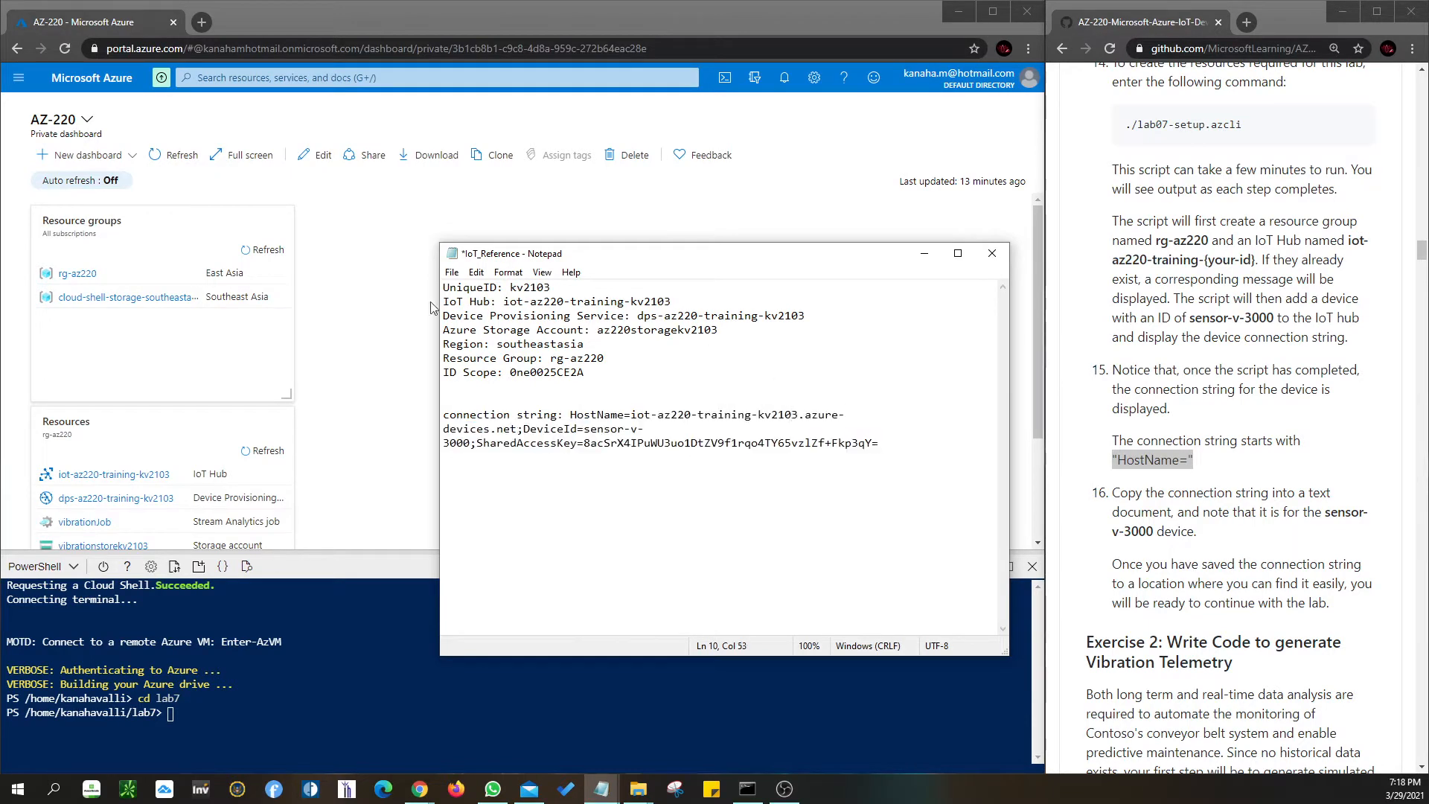
{"action": "left_click", "coordinate": [452, 273]}
- Save the IoT_Reference notes and minimize Notepad
{"action": "left_click", "coordinate": [474, 341]}
{"action": "left_click", "coordinate": [924, 253]}
{"action": "left_click", "coordinate": [1174, 559]}
- Scroll the lab to Exercise 2 Task 1 and fit Visual Studio Code beside it
{"action": "scroll", "coordinate": [1172, 557], "scroll_direction": "down", "scroll_amount": 1}
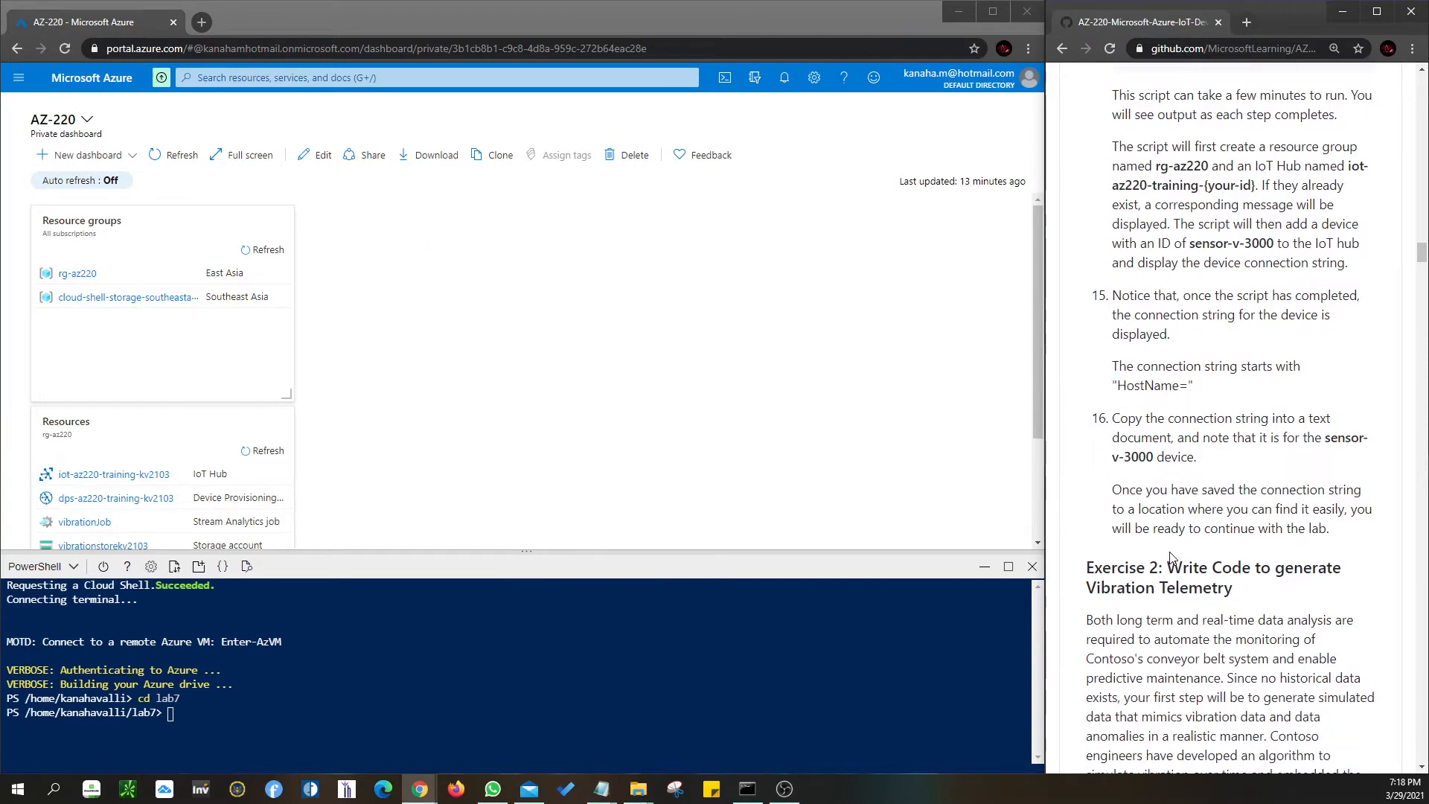
{"action": "scroll", "coordinate": [1173, 557], "scroll_direction": "down", "scroll_amount": 3}
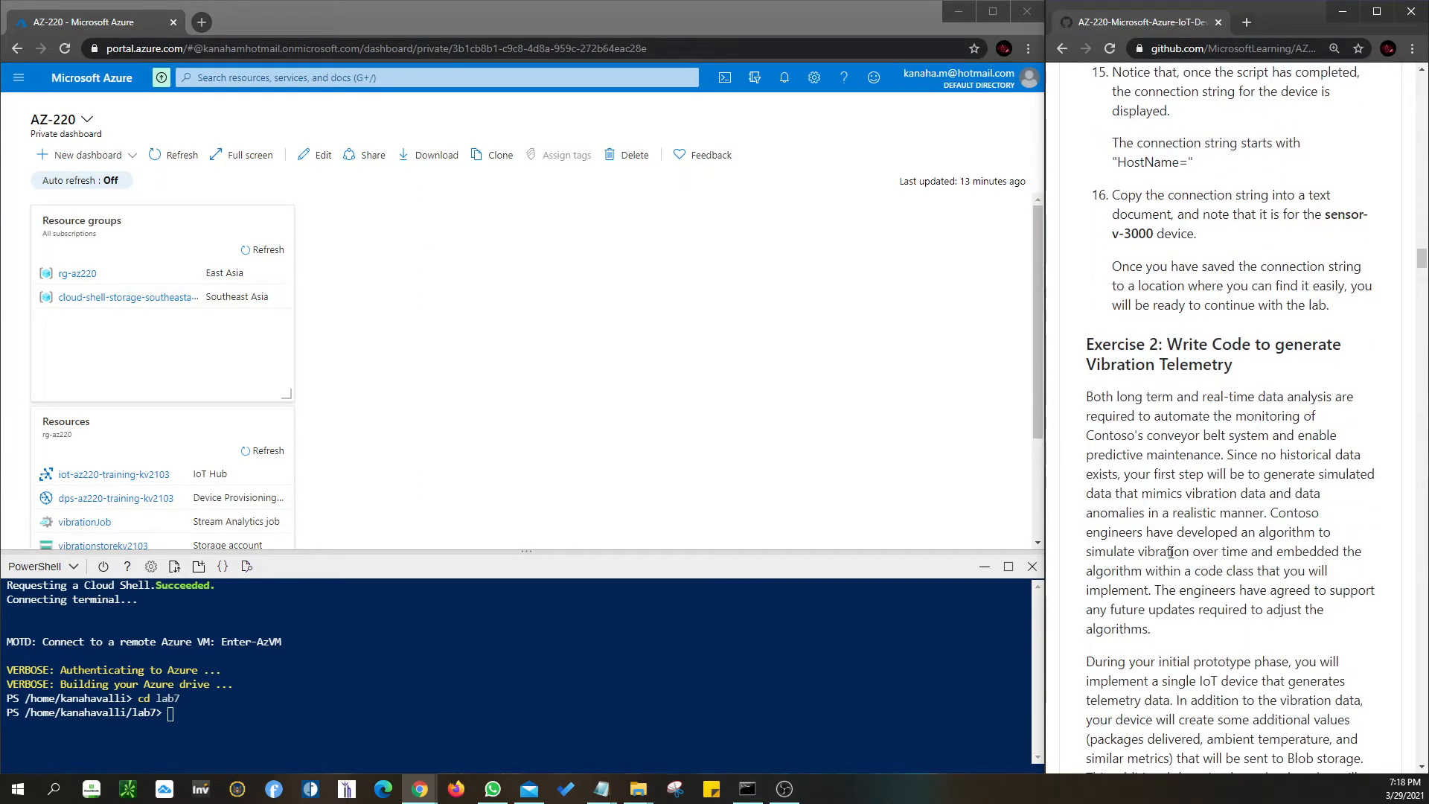
{"action": "scroll", "coordinate": [1171, 553], "scroll_direction": "down", "scroll_amount": 1}
{"action": "scroll", "coordinate": [1172, 556], "scroll_direction": "down", "scroll_amount": 3}
{"action": "scroll", "coordinate": [1172, 557], "scroll_direction": "down", "scroll_amount": 6}
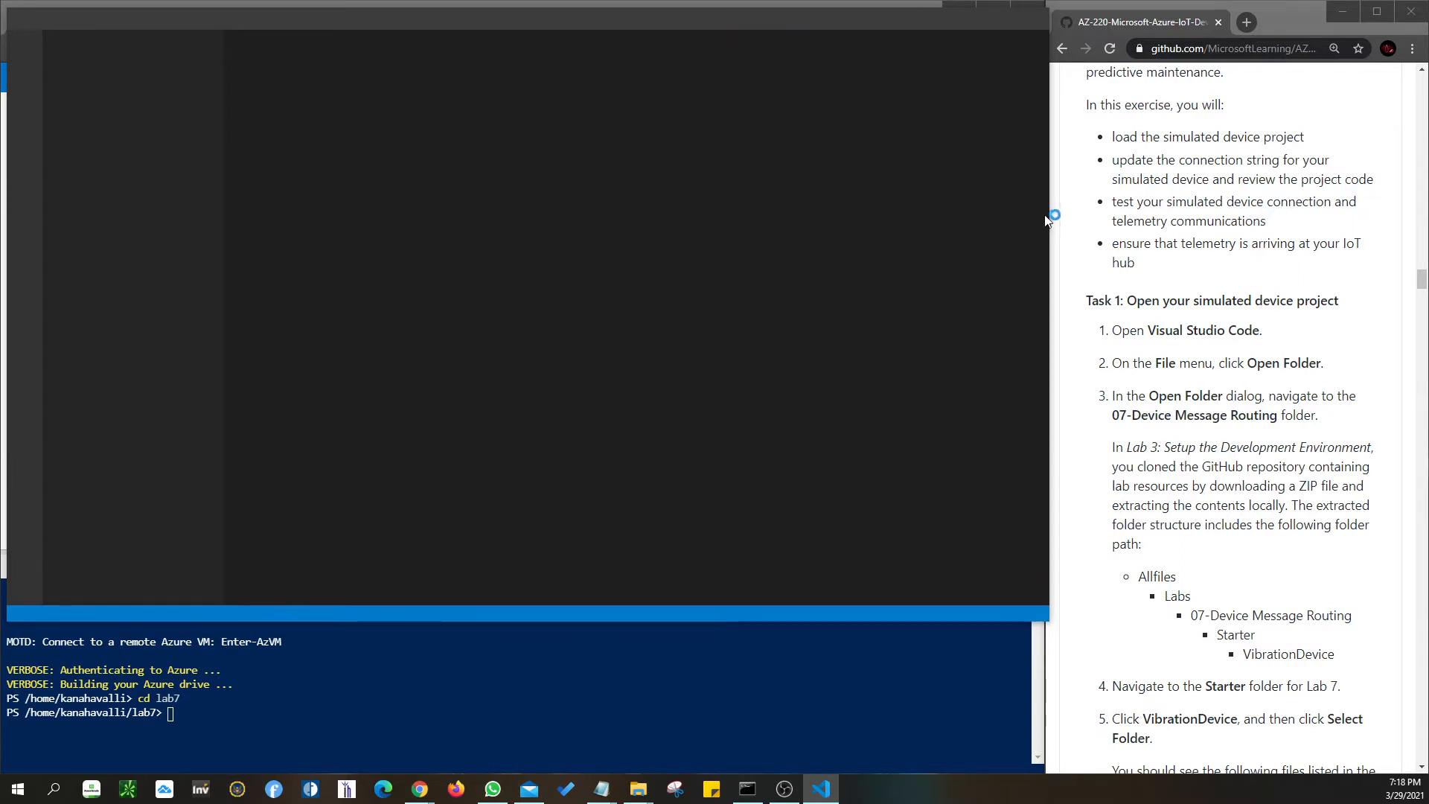
{"action": "left_click_drag", "start_coordinate": [1046, 219], "coordinate": [1024, 238]}
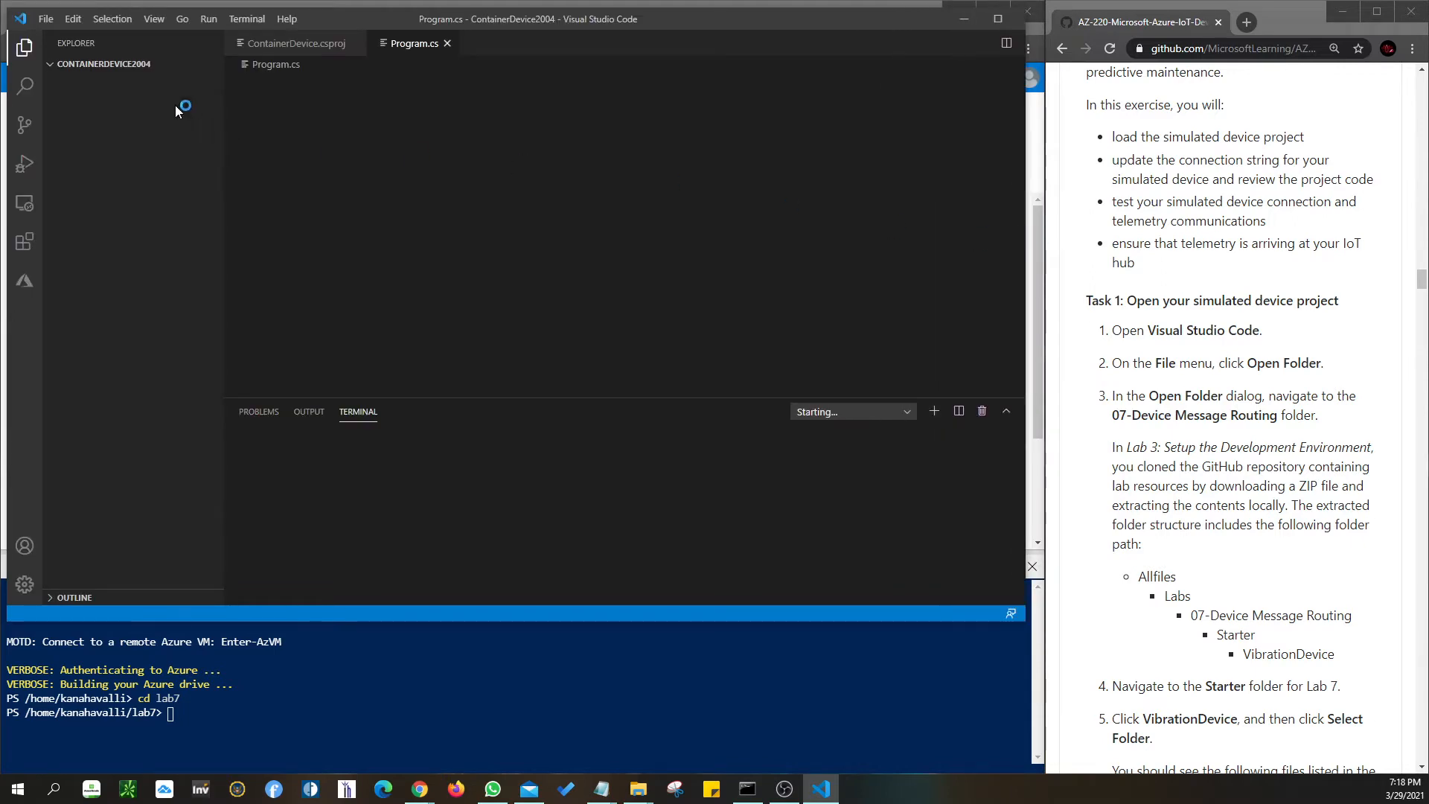
- Open the 07-Device Message Routing\Starter\VibrationDevice folder as the Visual Studio Code project
{"action": "left_click", "coordinate": [44, 21]}
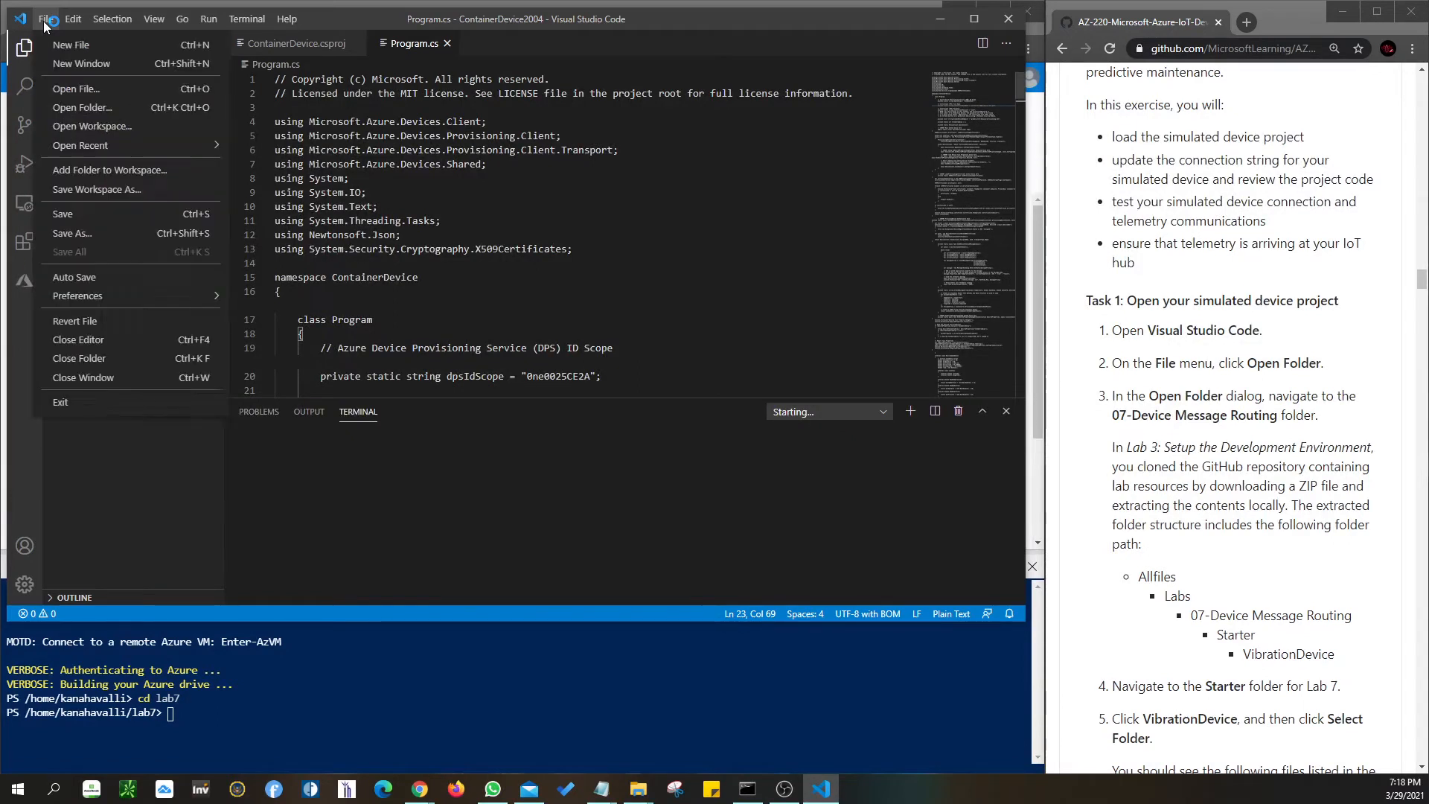
{"action": "left_click", "coordinate": [72, 108]}
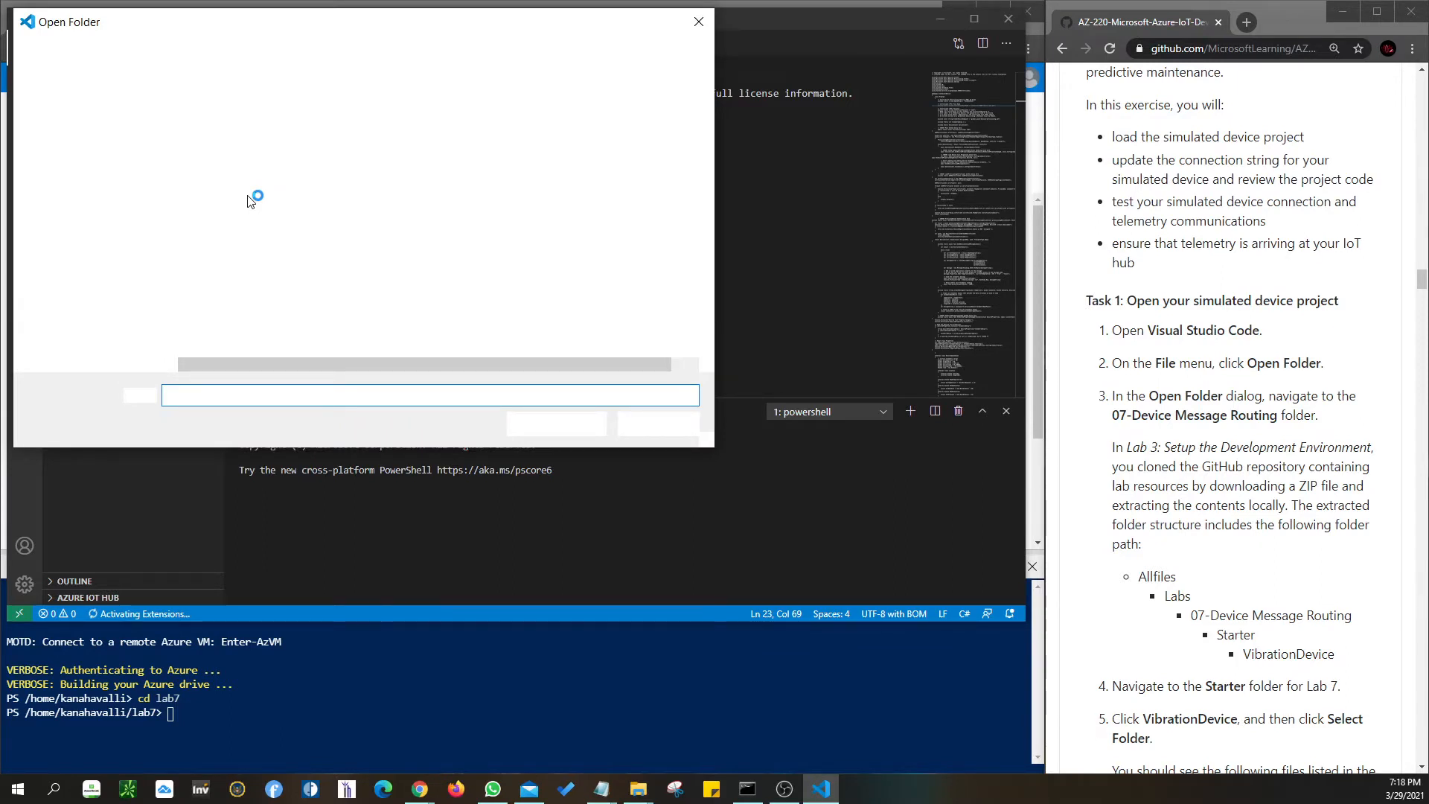
{"action": "double_click", "coordinate": [226, 216]}
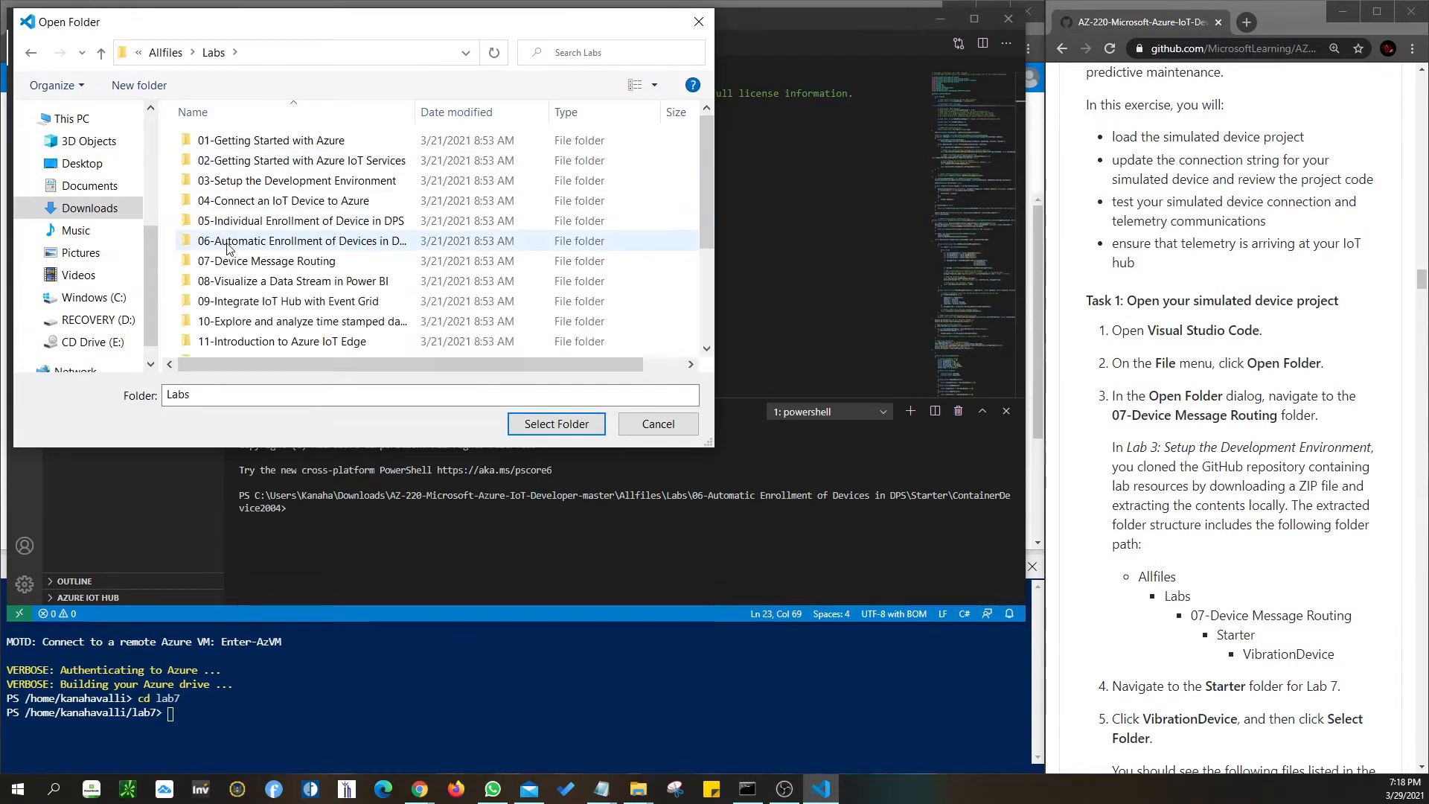
{"action": "double_click", "coordinate": [224, 261]}
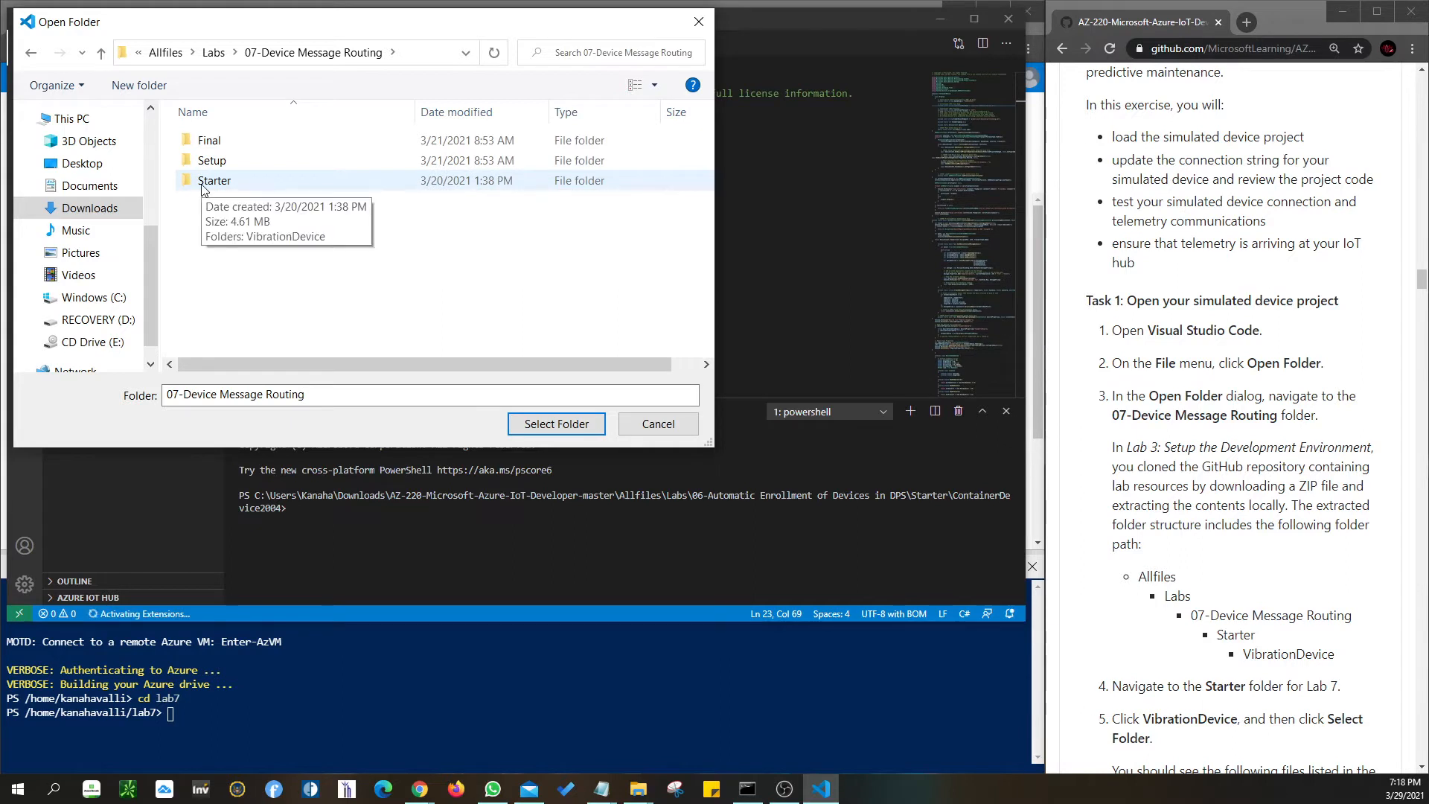
{"action": "double_click", "coordinate": [213, 180]}
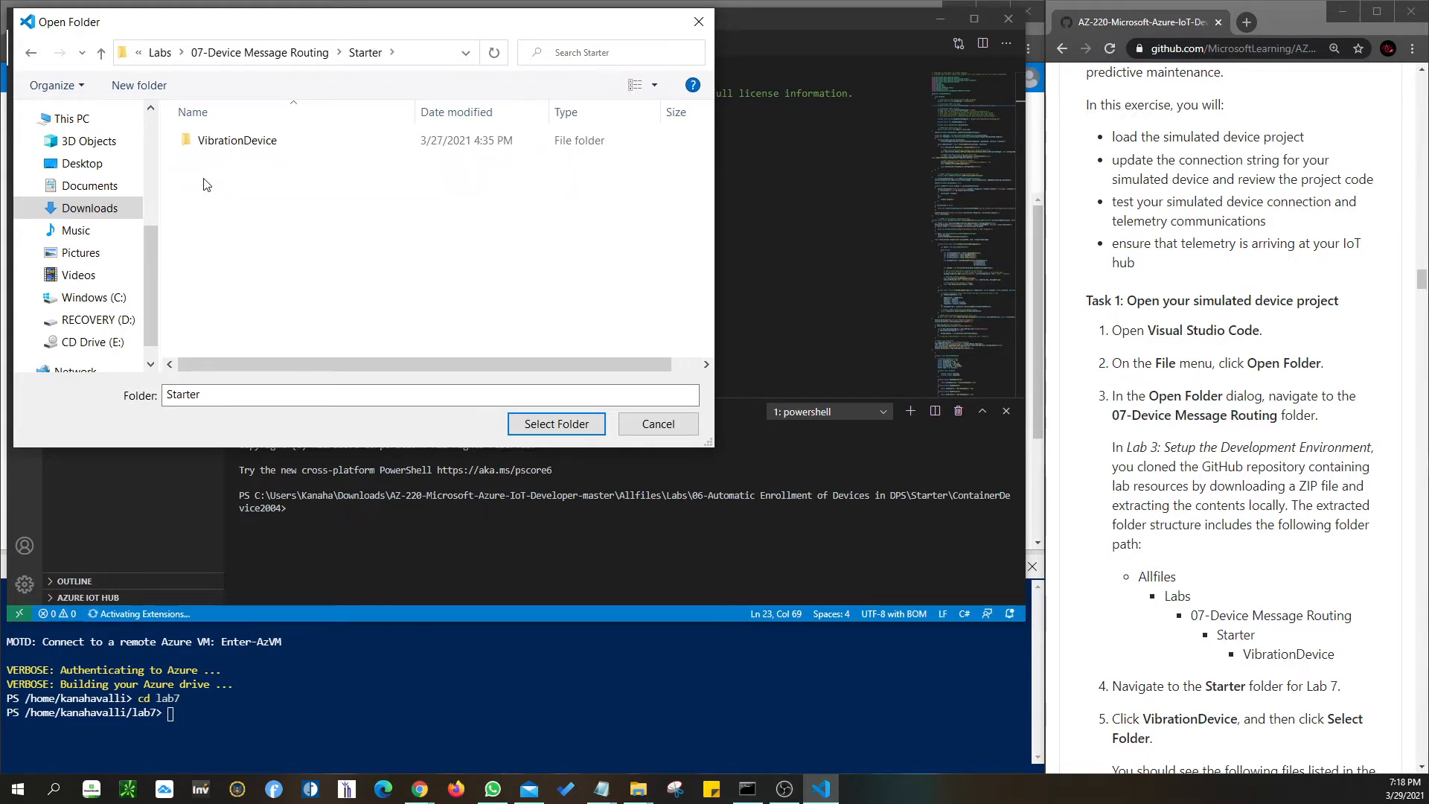
{"action": "left_click", "coordinate": [223, 145]}
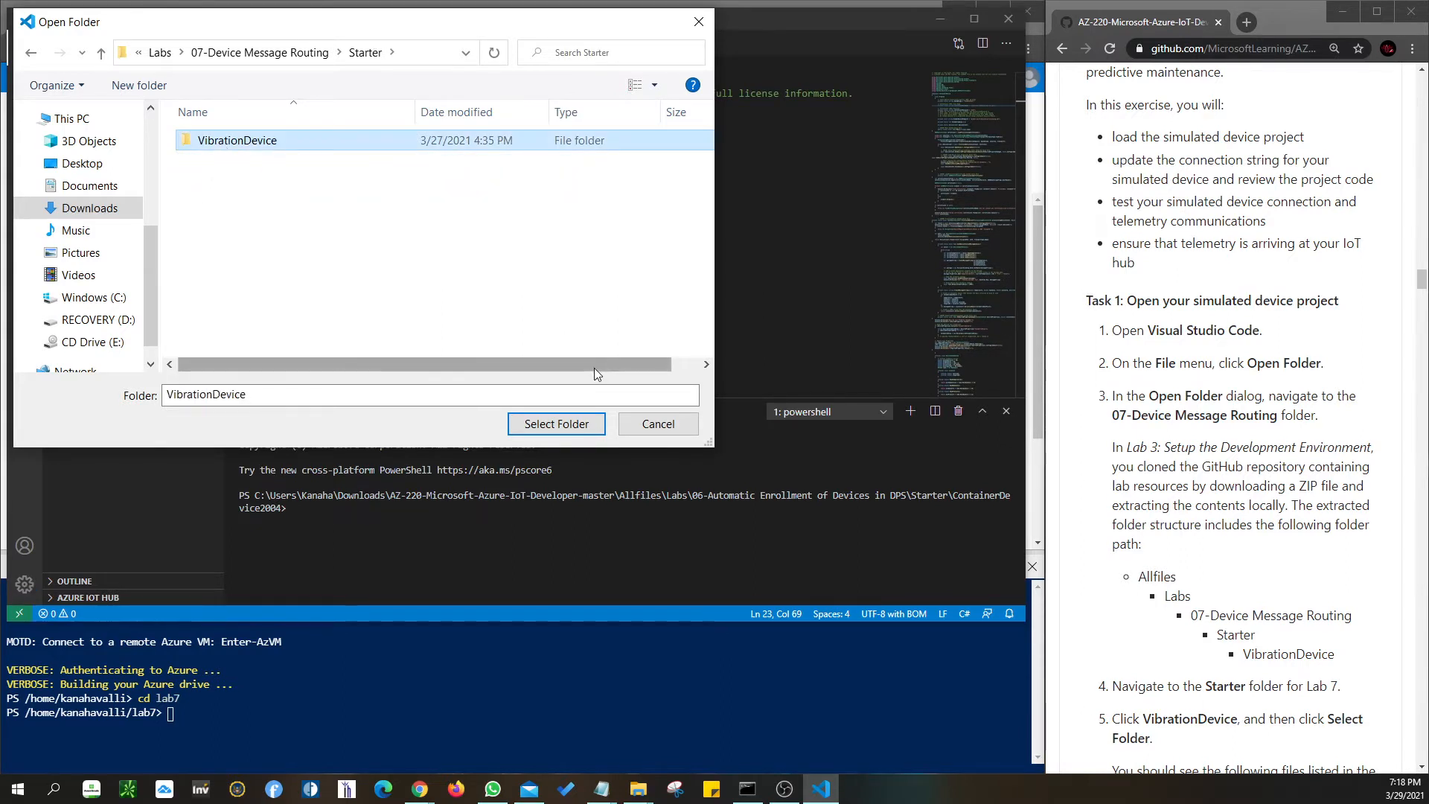
{"action": "left_click", "coordinate": [531, 424]}
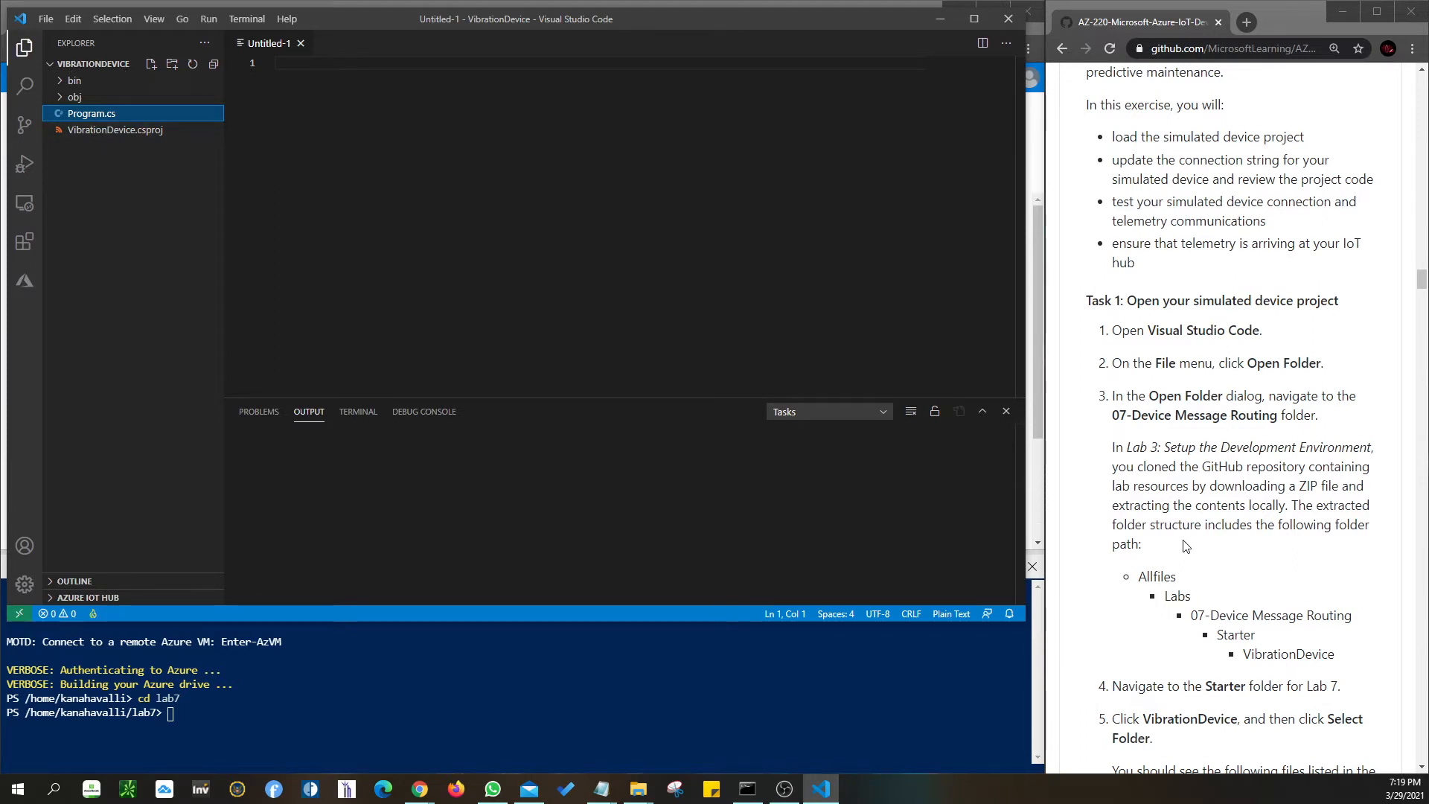
- Follow the lab instructions down and open Program.cs in the editor
{"action": "left_click", "coordinate": [1195, 559]}
{"action": "scroll", "coordinate": [1195, 559], "scroll_direction": "down", "scroll_amount": 4}
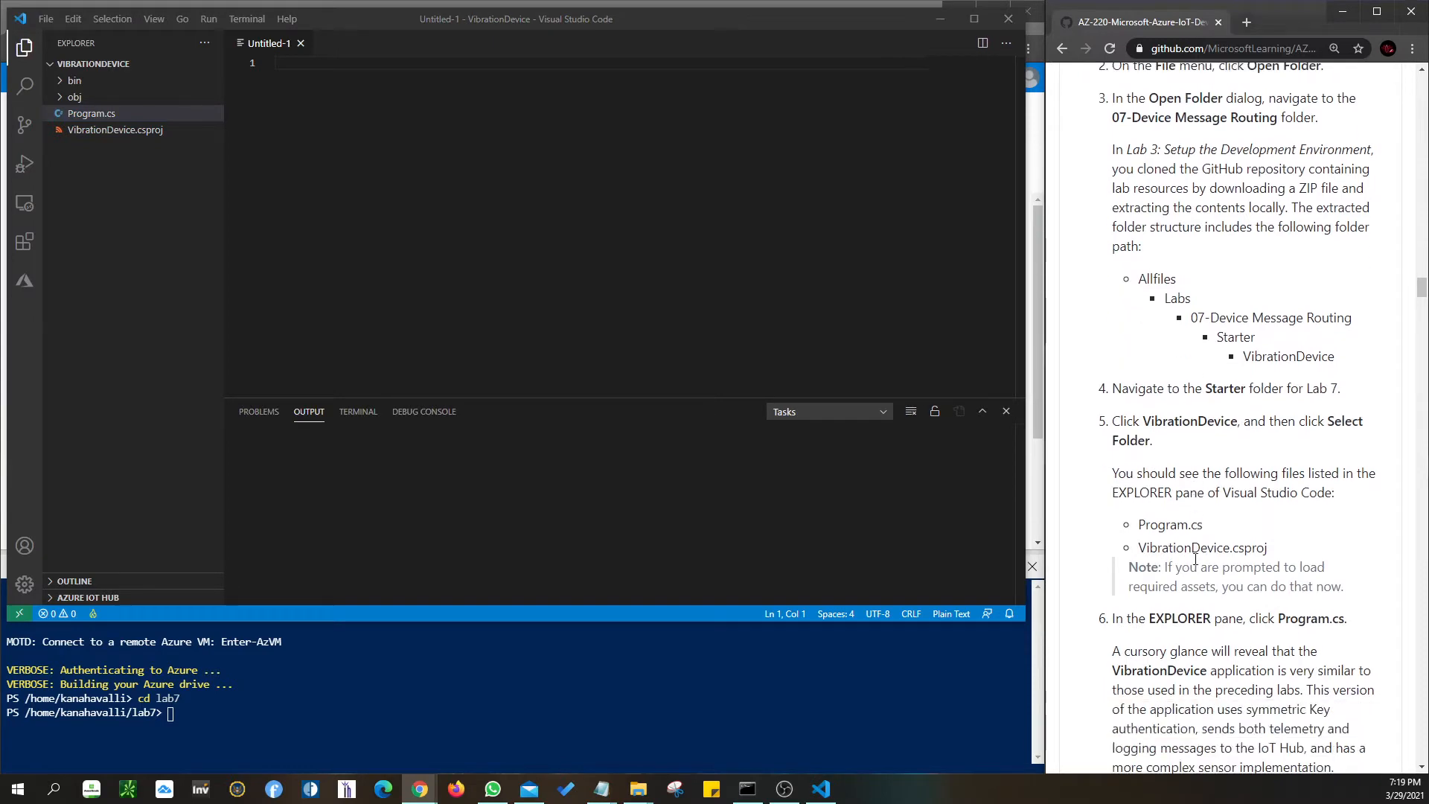
{"action": "scroll", "coordinate": [1195, 560], "scroll_direction": "down", "scroll_amount": 1}
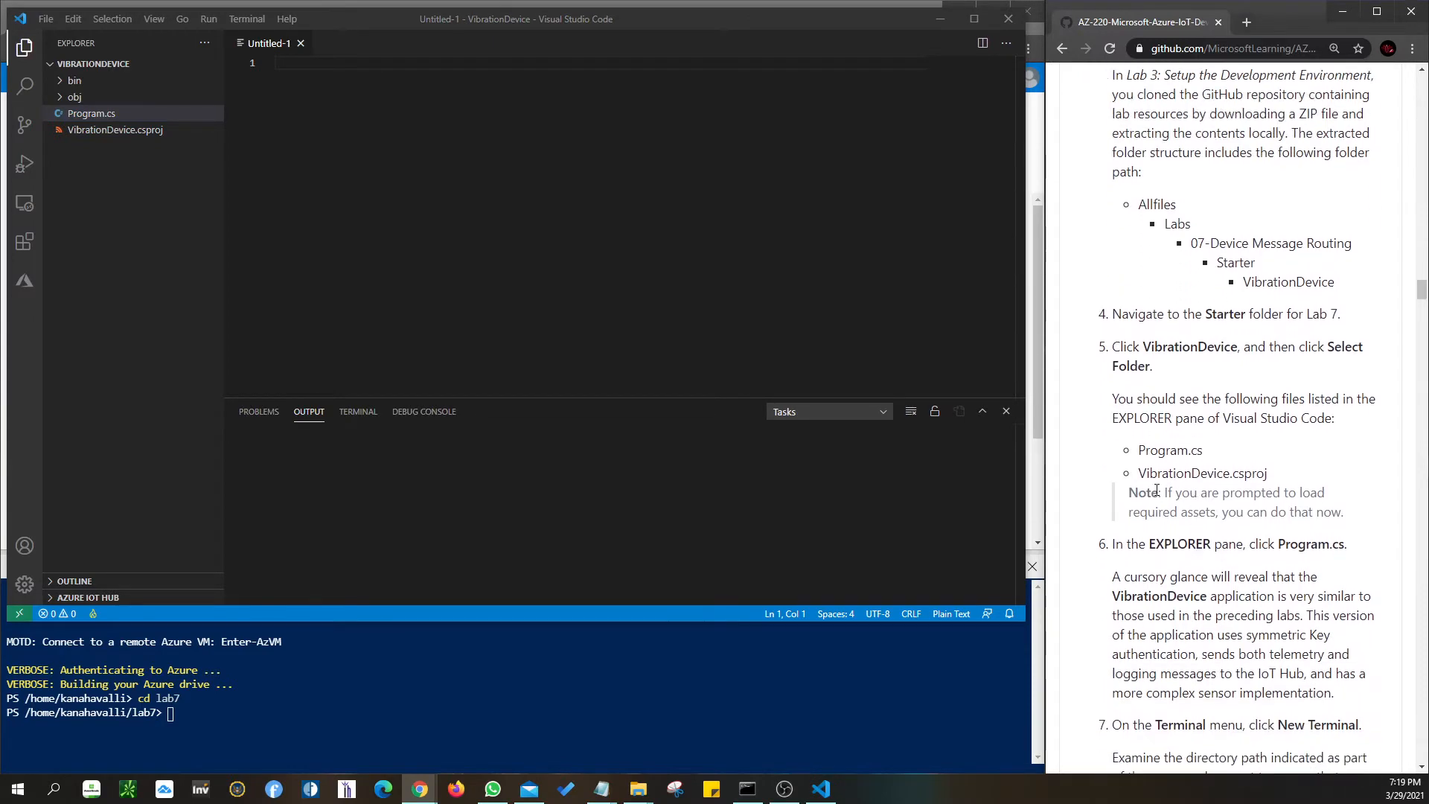
{"action": "scroll", "coordinate": [1156, 495], "scroll_direction": "down", "scroll_amount": 1}
{"action": "scroll", "coordinate": [1175, 443], "scroll_direction": "down", "scroll_amount": 2}
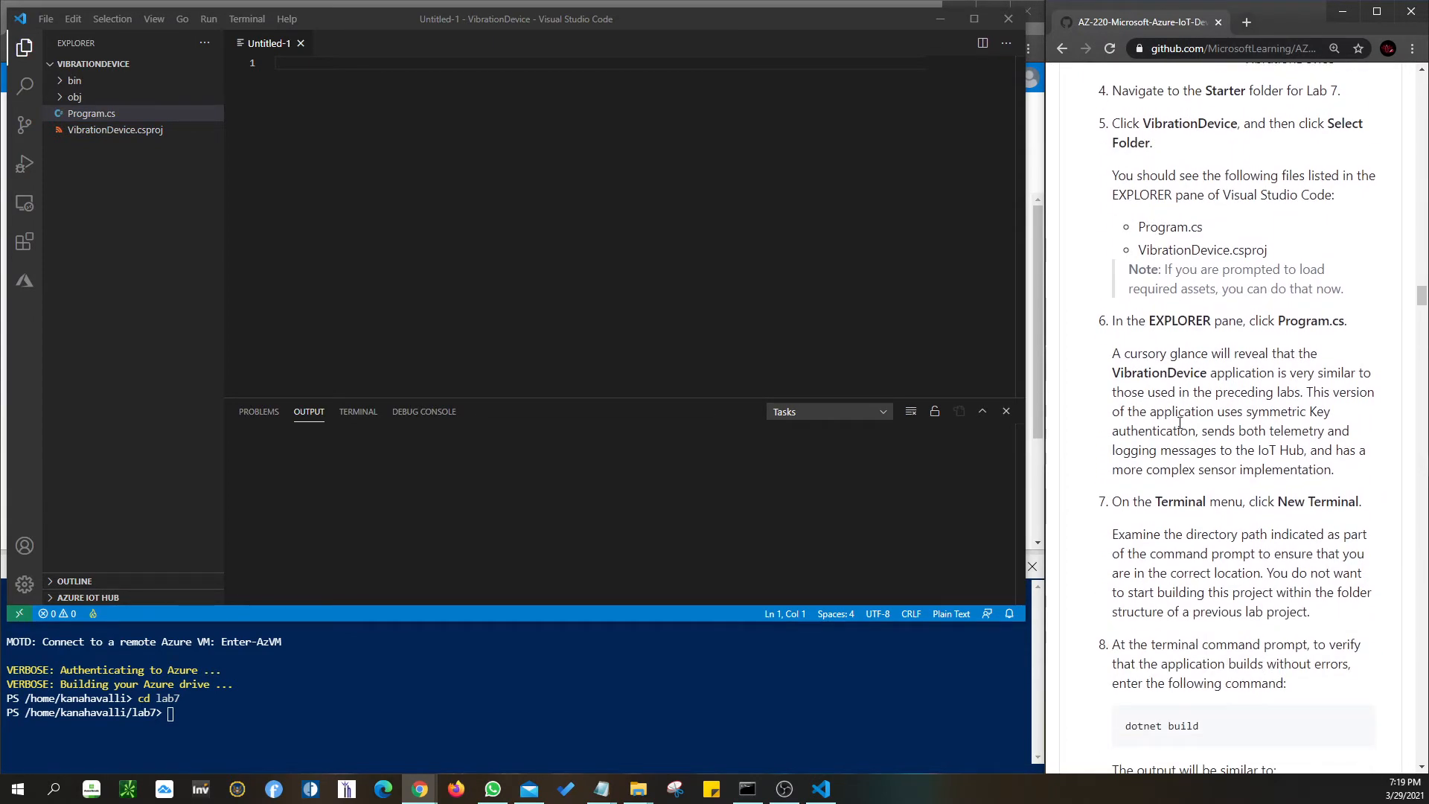
{"action": "left_click", "coordinate": [87, 116]}
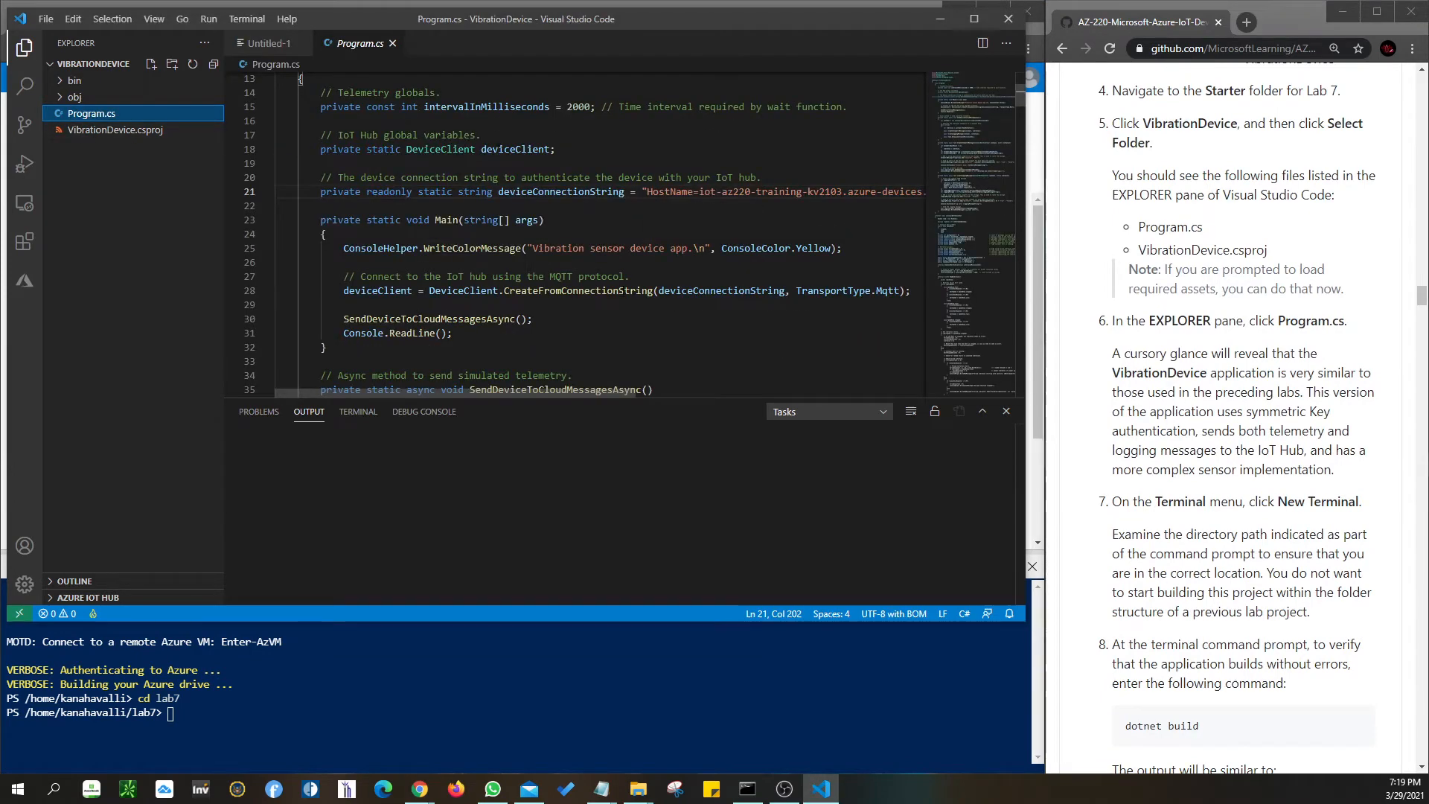
- Run dotnet build in a new terminal and decline the required-assets prompt with Not Now
{"action": "left_click", "coordinate": [238, 19]}
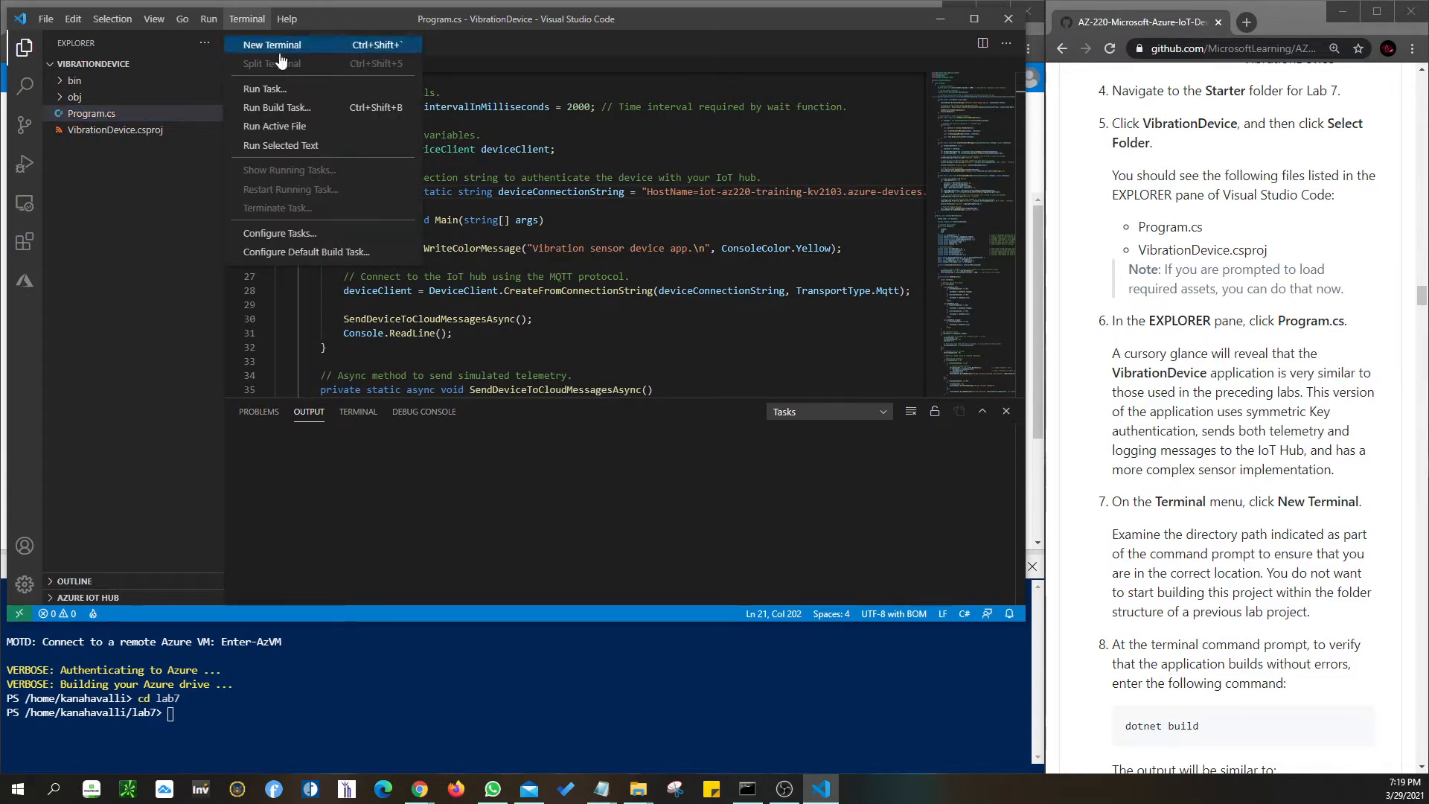
{"action": "left_click", "coordinate": [270, 48]}
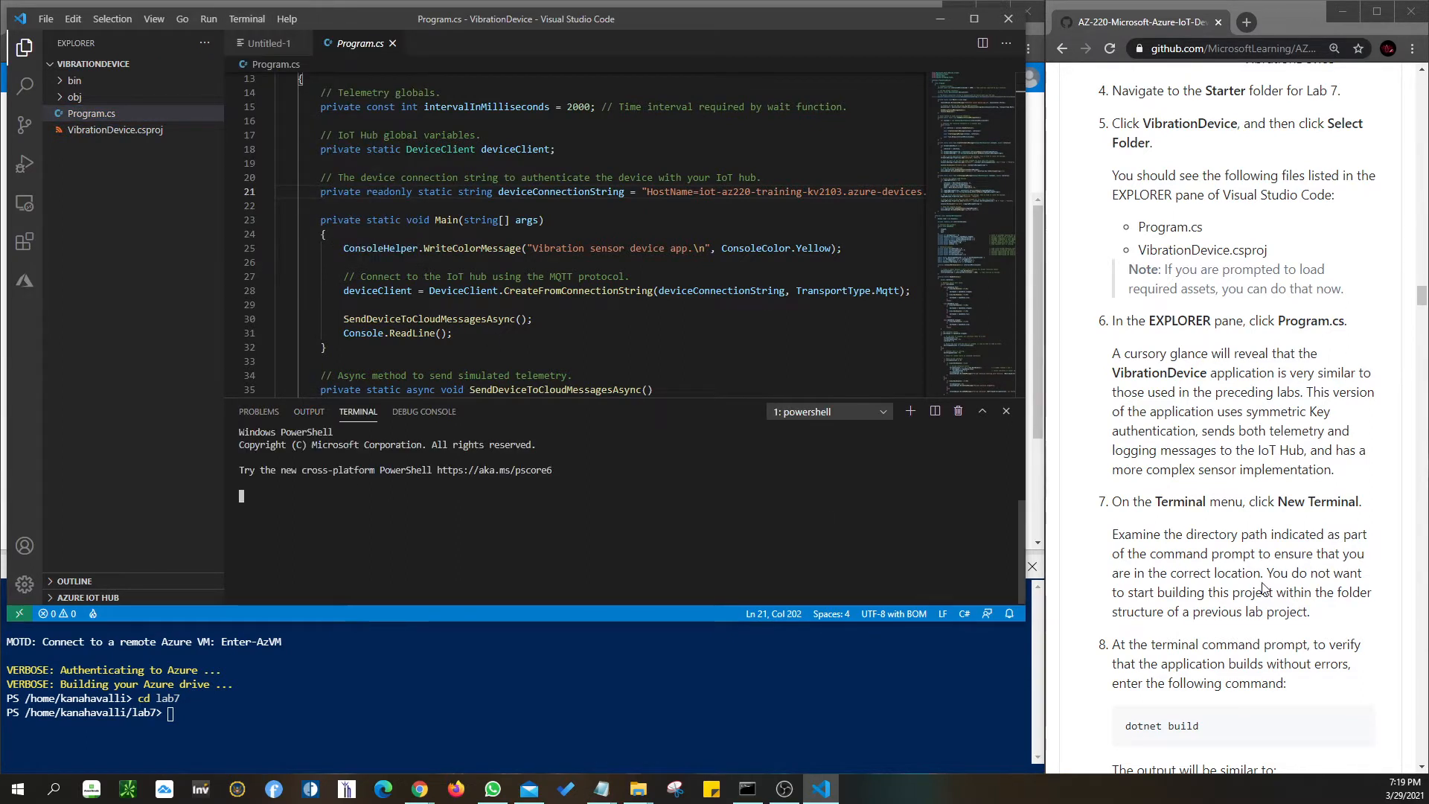
{"action": "left_click", "coordinate": [1212, 551]}
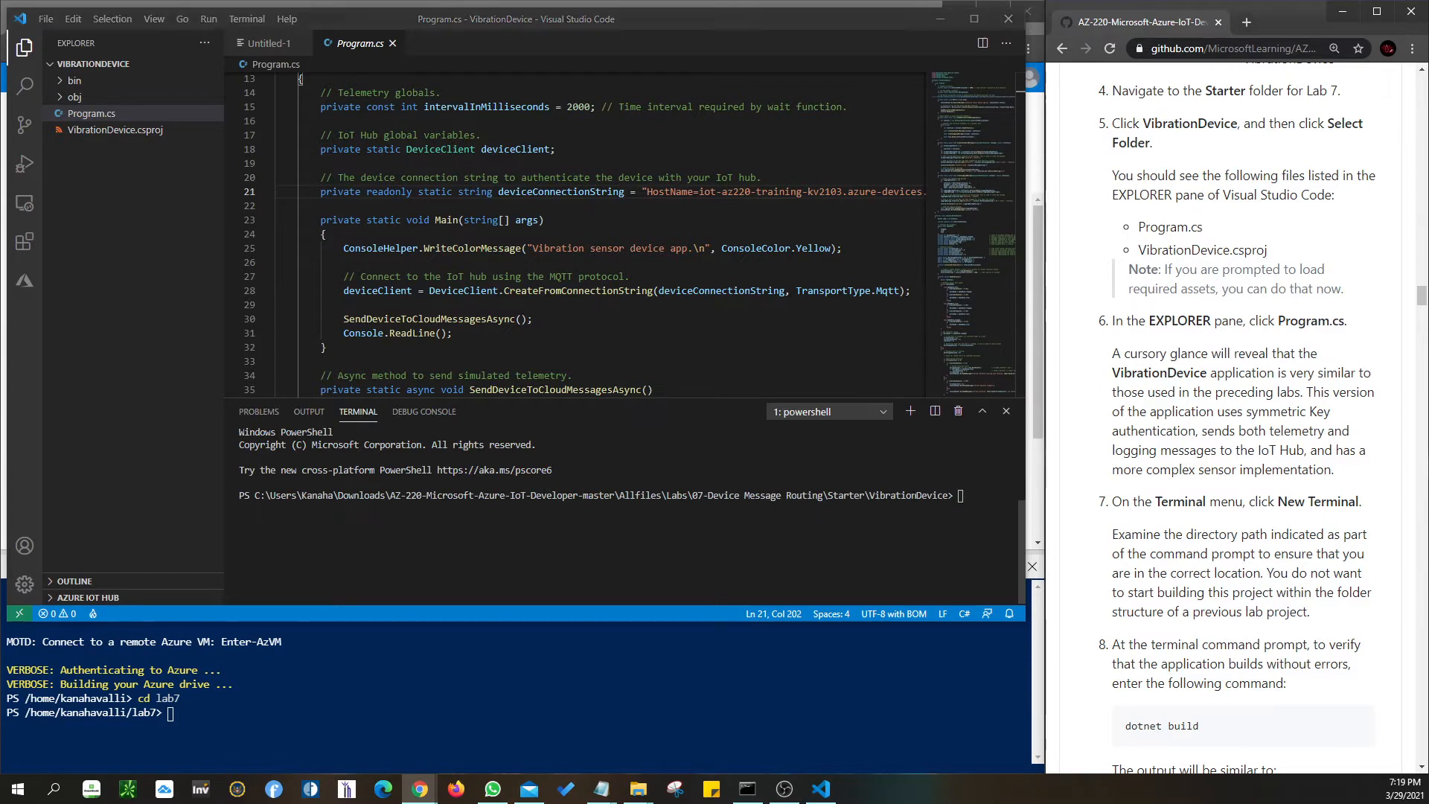
{"action": "key", "text": "alt+Tab"}
{"action": "type", "text": "dotnet bui"}
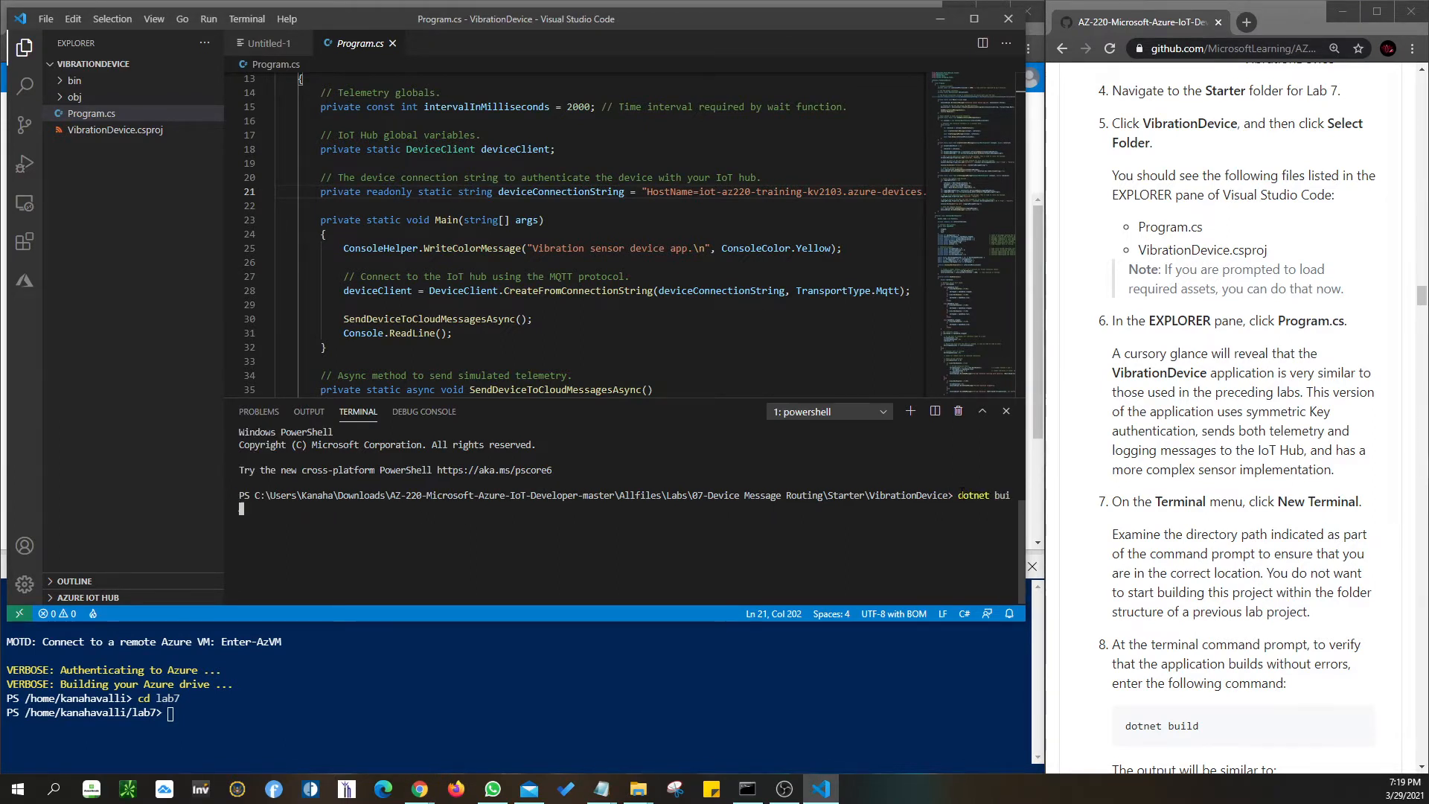
{"action": "key", "text": "Return"}
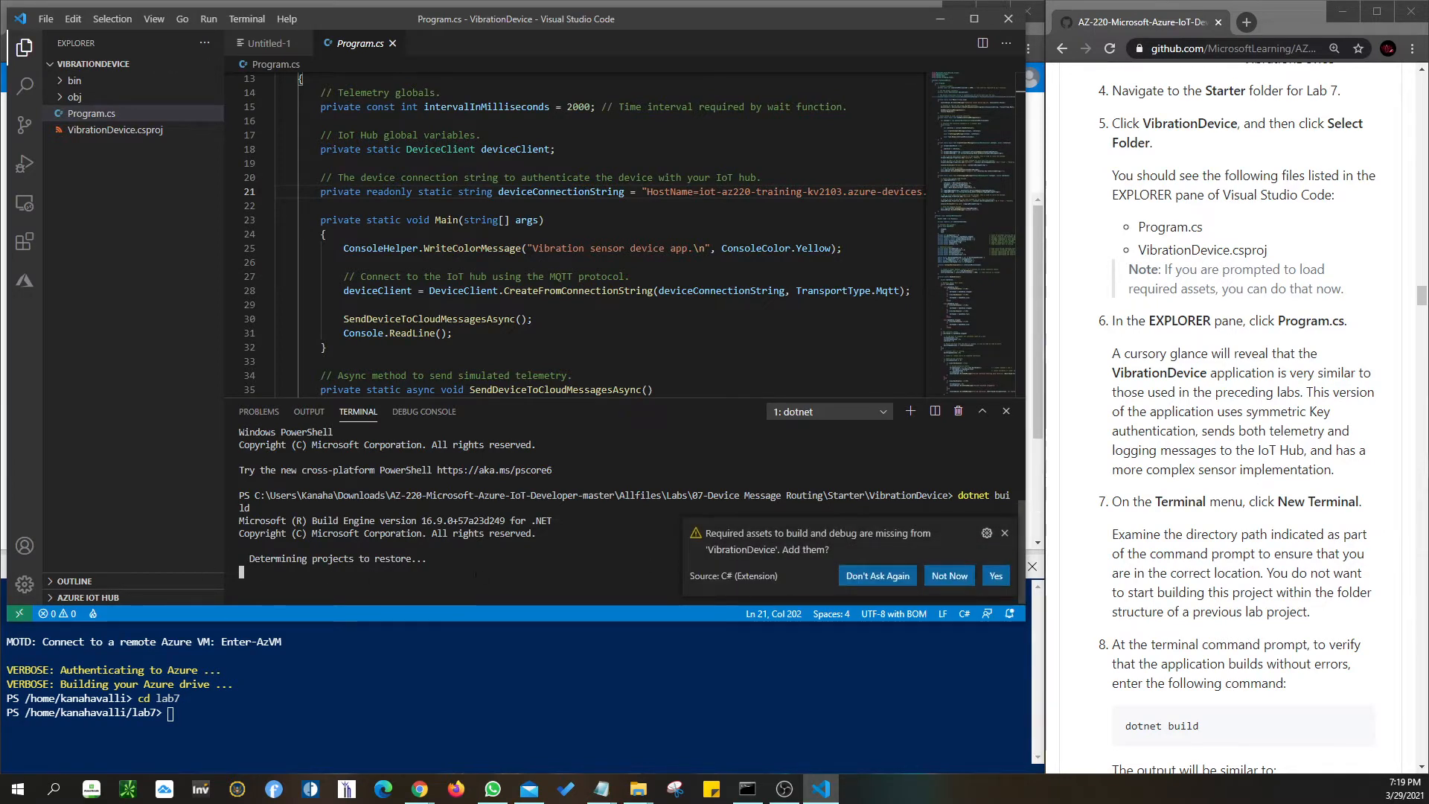
{"action": "left_click", "coordinate": [950, 577]}
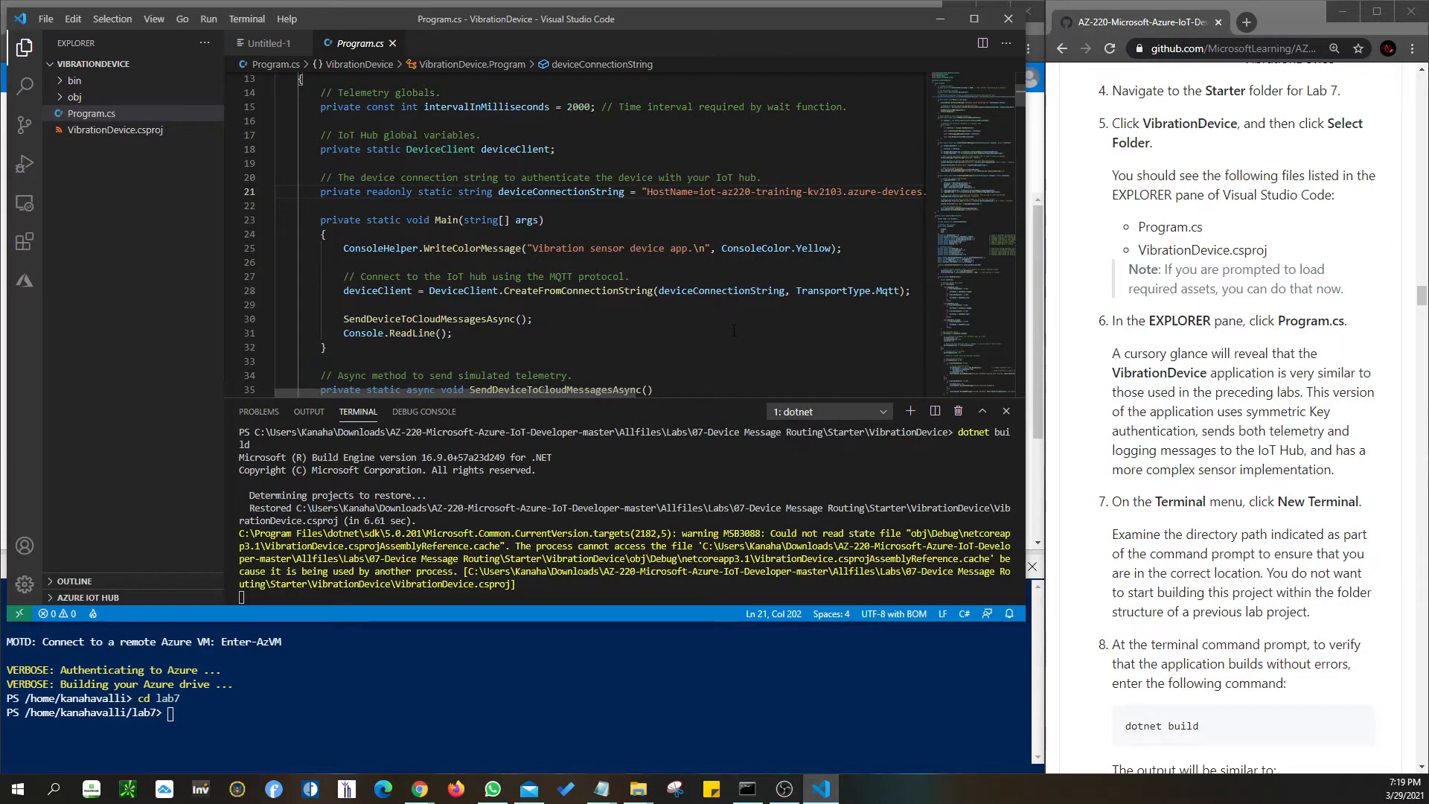
- Compare the build result with the lab's expected output: 1 warning, 0 errors
{"action": "left_click", "coordinate": [1114, 349]}
{"action": "scroll", "coordinate": [1114, 348], "scroll_direction": "down", "scroll_amount": 6}
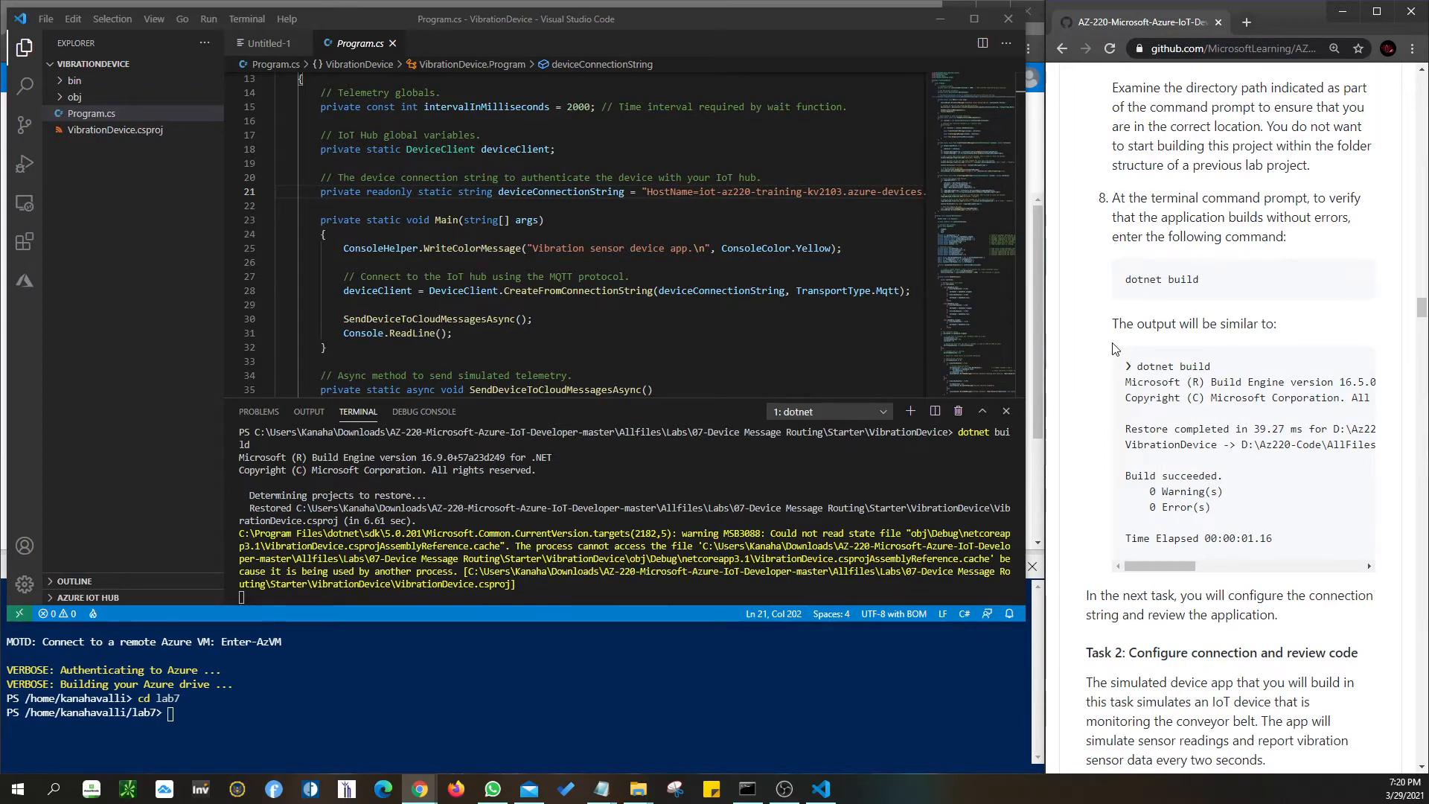
{"action": "left_click_drag", "start_coordinate": [1115, 349], "coordinate": [1275, 540]}
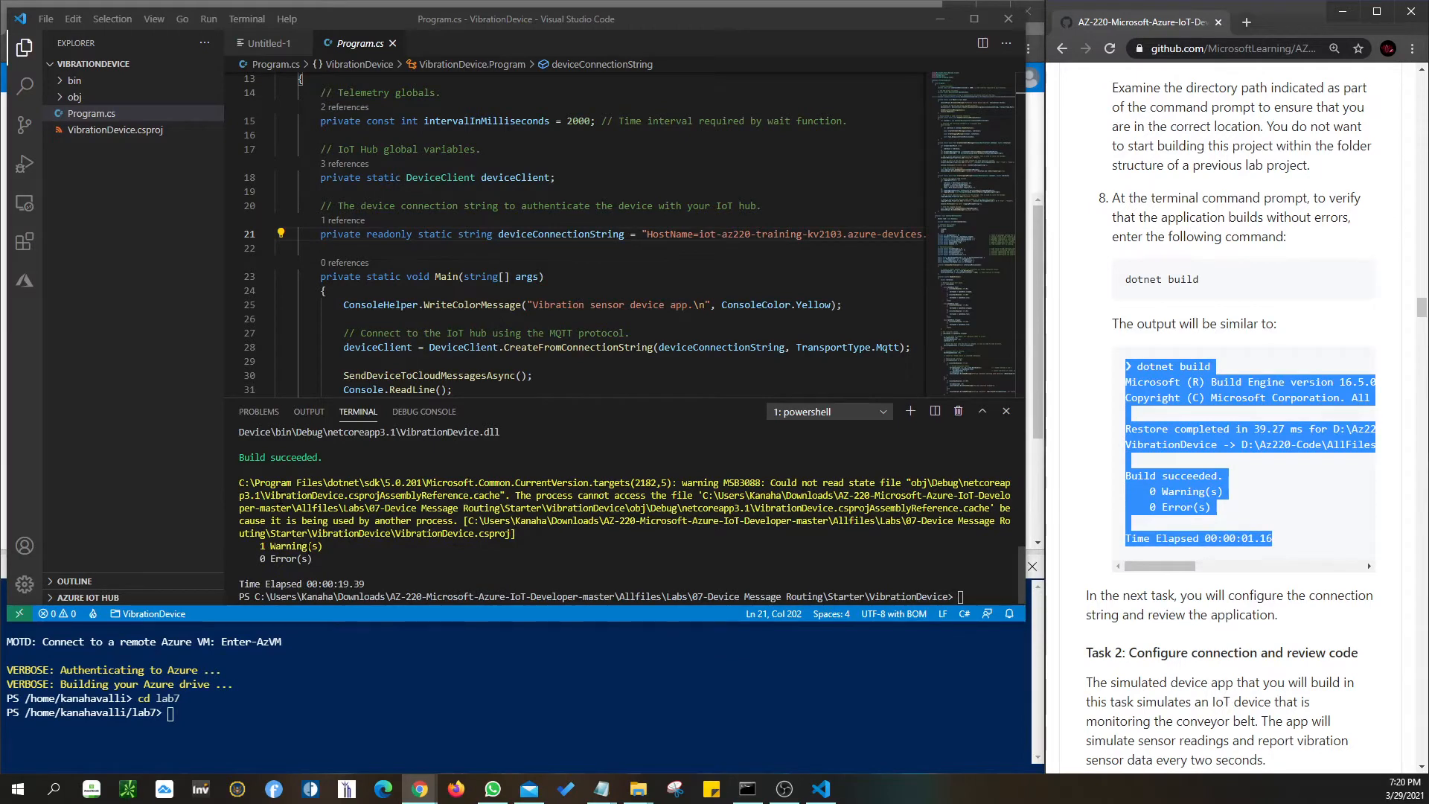
{"action": "scroll", "coordinate": [1262, 517], "scroll_direction": "down", "scroll_amount": 4}
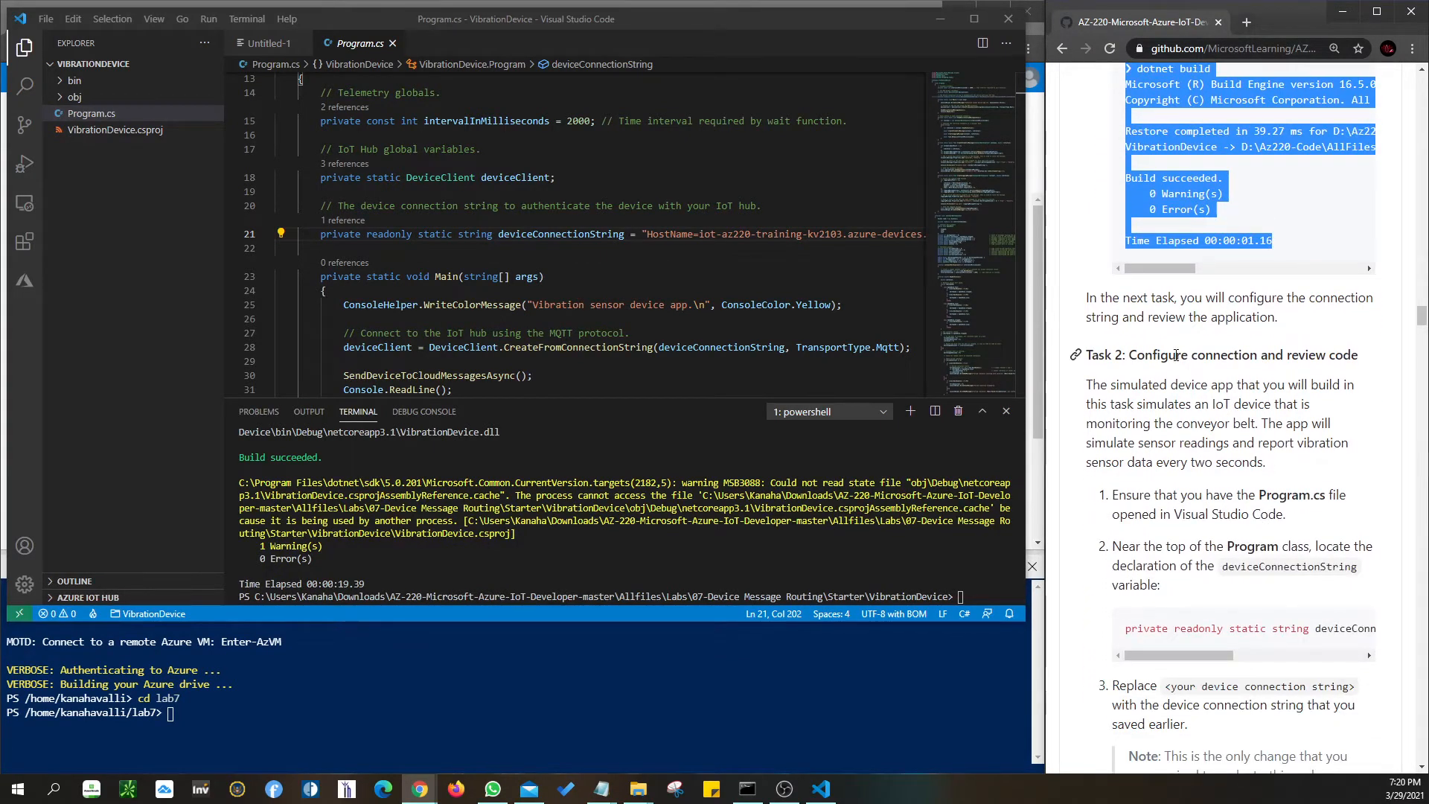
{"action": "left_click", "coordinate": [1188, 376]}
{"action": "scroll", "coordinate": [1184, 373], "scroll_direction": "down", "scroll_amount": 2}
{"action": "mouse_move", "coordinate": [1154, 507]}
{"action": "left_mouse_down"}
{"action": "mouse_move", "coordinate": [1324, 512]}
{"action": "mouse_move", "coordinate": [1161, 506]}
{"action": "left_mouse_up"}
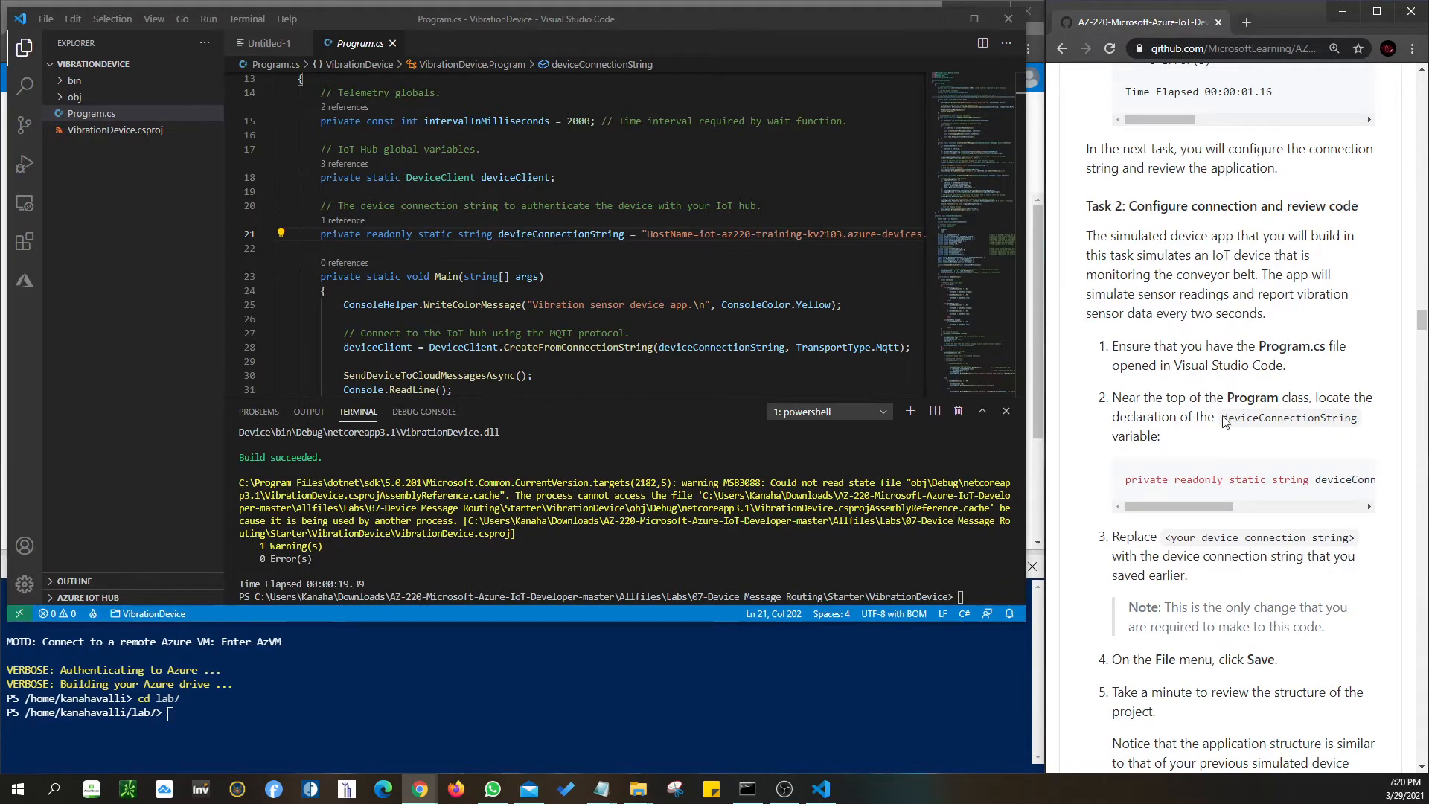
- Copy deviceConnectionString from the lab page and search Program.cs for it
{"action": "left_click_drag", "start_coordinate": [1226, 422], "coordinate": [1359, 421]}
{"action": "left_click_drag", "start_coordinate": [679, 153], "coordinate": [678, 161]}
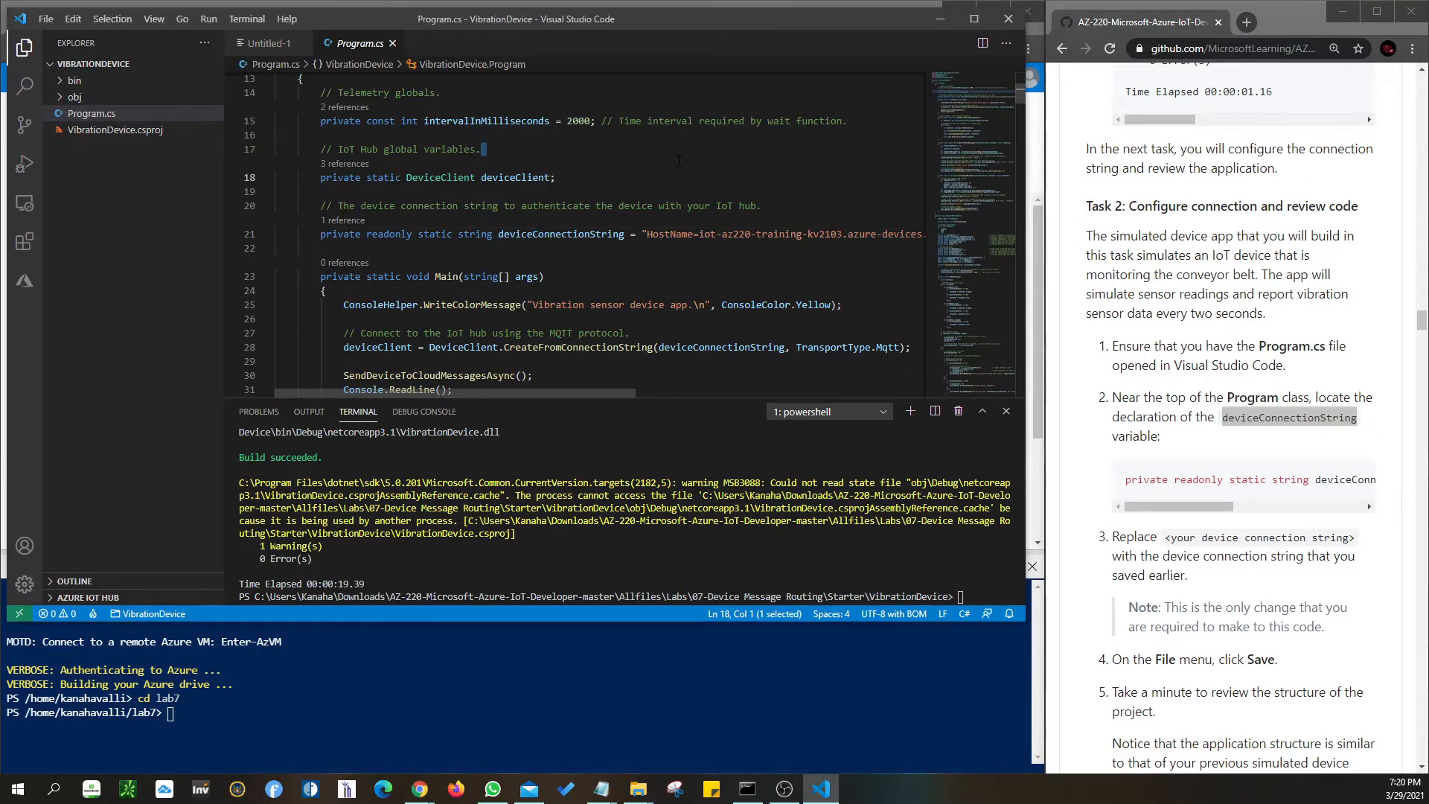
{"action": "key", "text": "ctrl+f"}
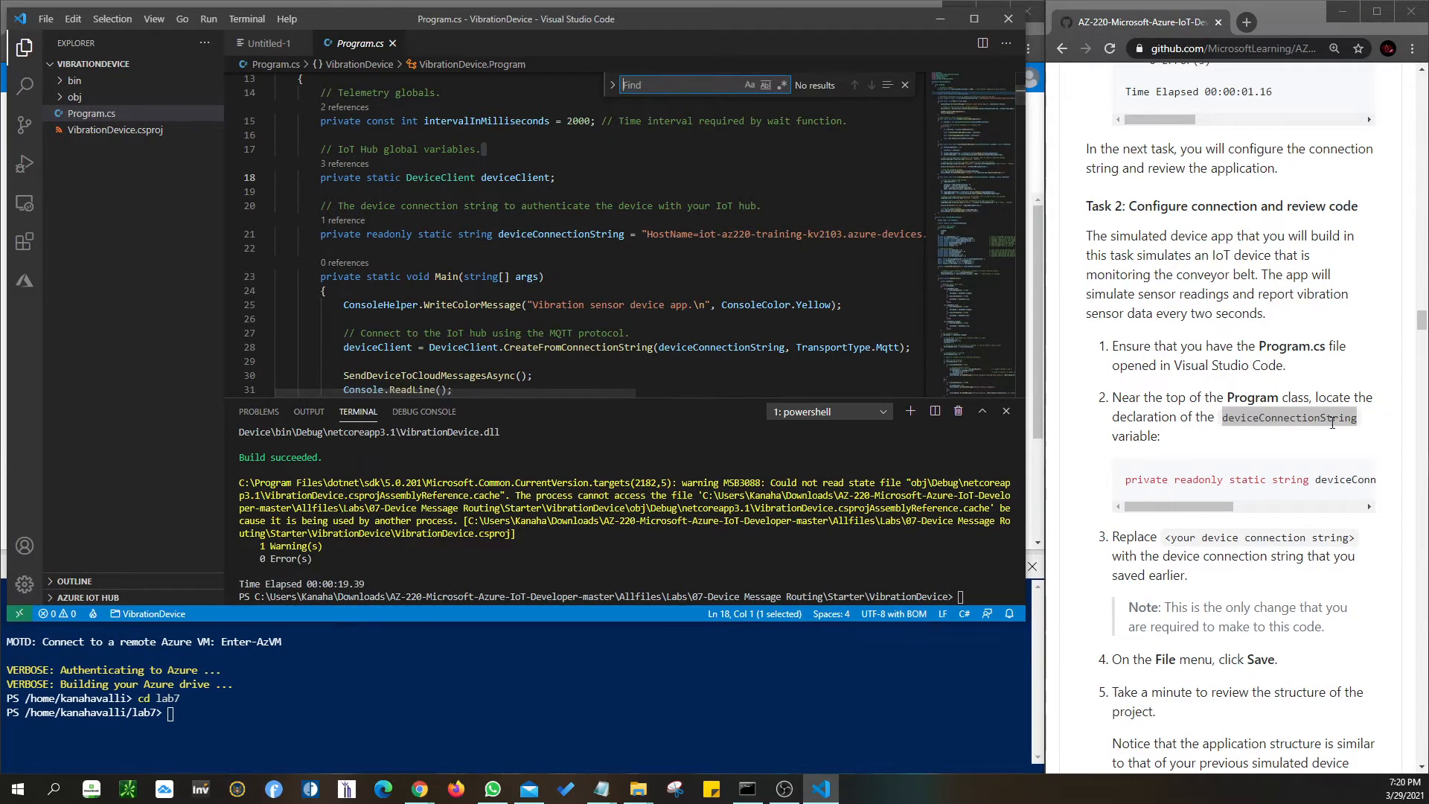
{"action": "left_click", "coordinate": [1252, 417]}
{"action": "left_click_drag", "start_coordinate": [1225, 420], "coordinate": [1356, 421]}
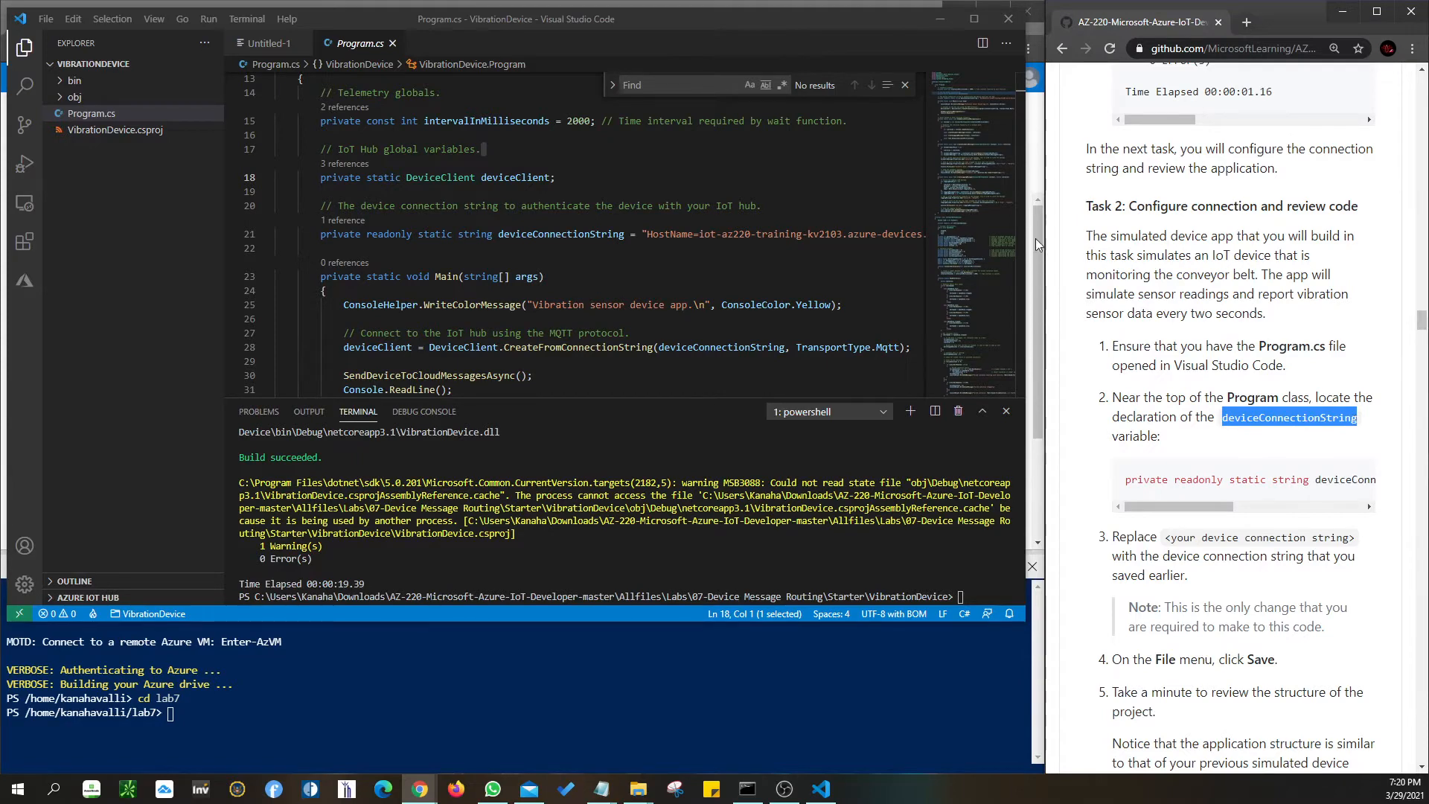
{"action": "left_click", "coordinate": [649, 85]}
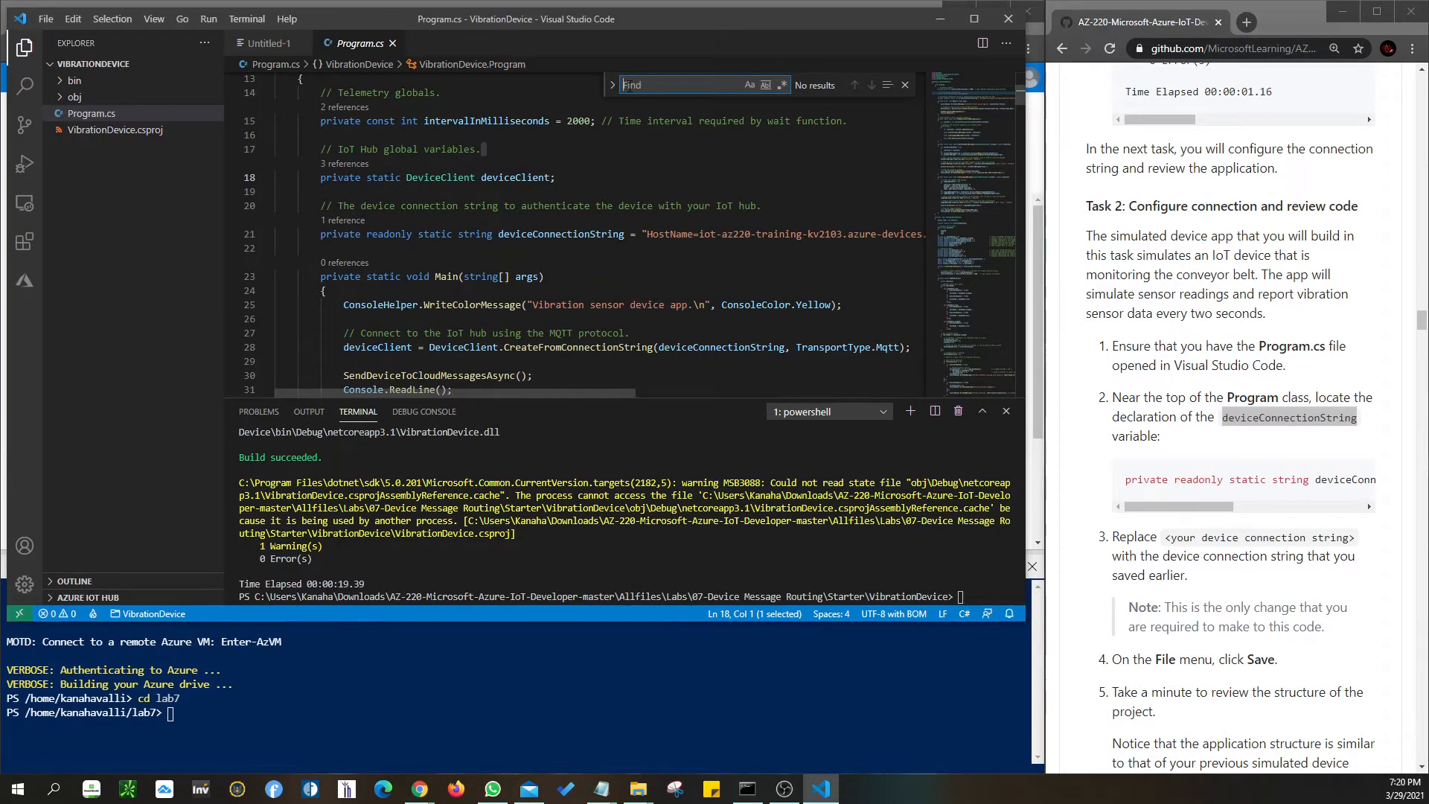
{"action": "left_click", "coordinate": [1270, 416]}
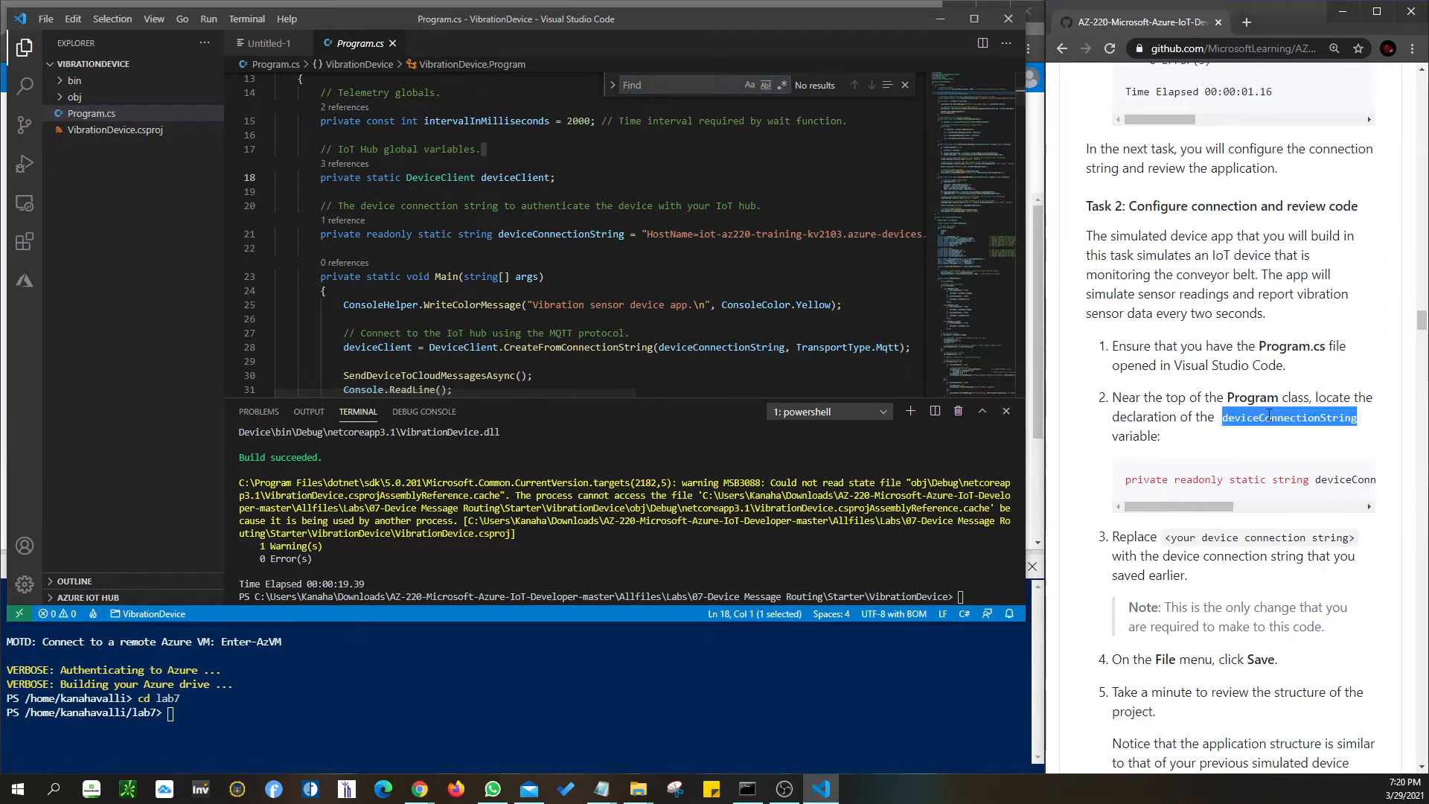
{"action": "left_click", "coordinate": [1270, 415]}
{"action": "left_click_drag", "start_coordinate": [1223, 419], "coordinate": [1353, 419]}
{"action": "key", "text": "ctrl+c"}
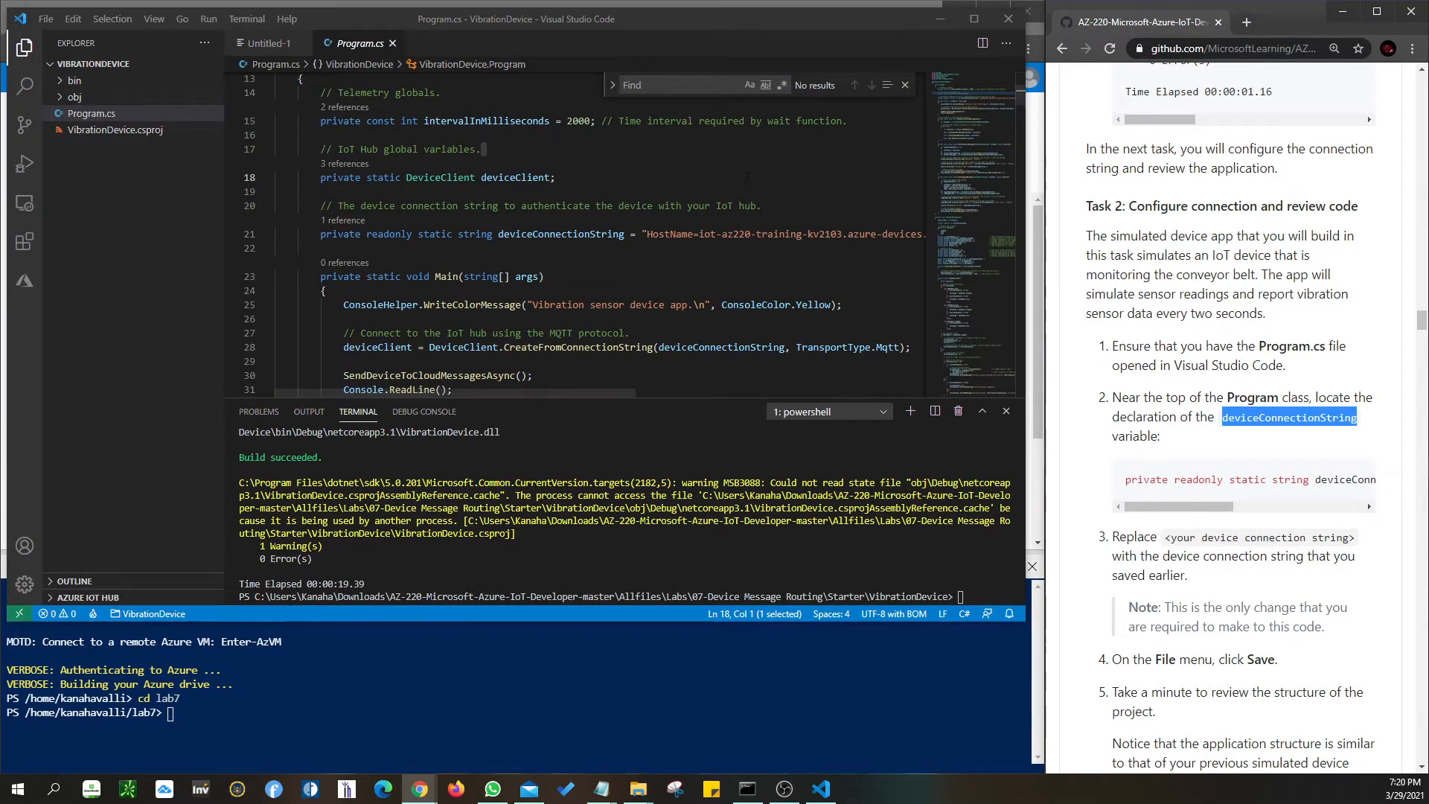
{"action": "left_click", "coordinate": [692, 83]}
{"action": "key", "text": "ctrl+v"}
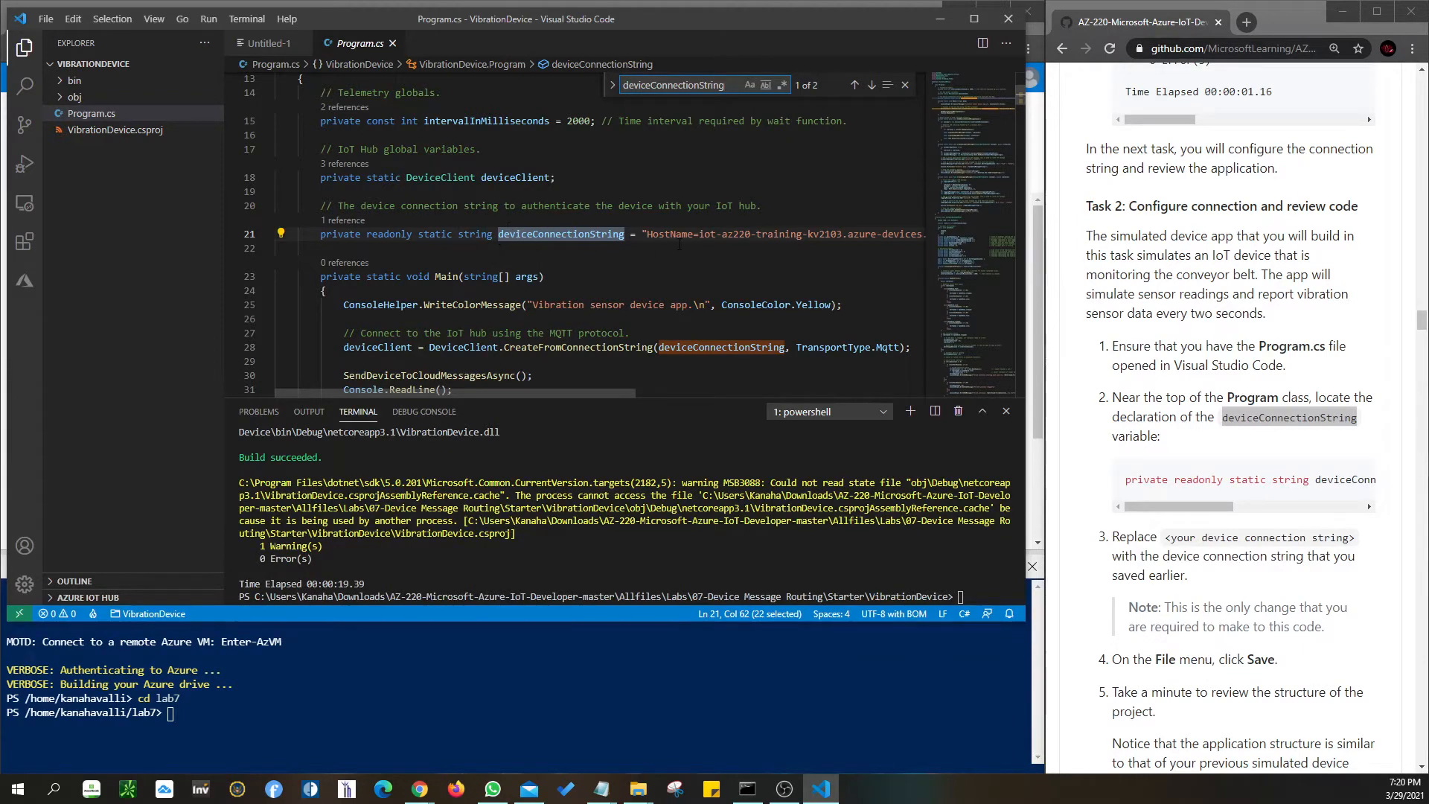
- Review the connection string value on line 21, then open and close the File menu
{"action": "left_click", "coordinate": [649, 235]}
{"action": "left_click_drag", "start_coordinate": [574, 394], "coordinate": [527, 387]}
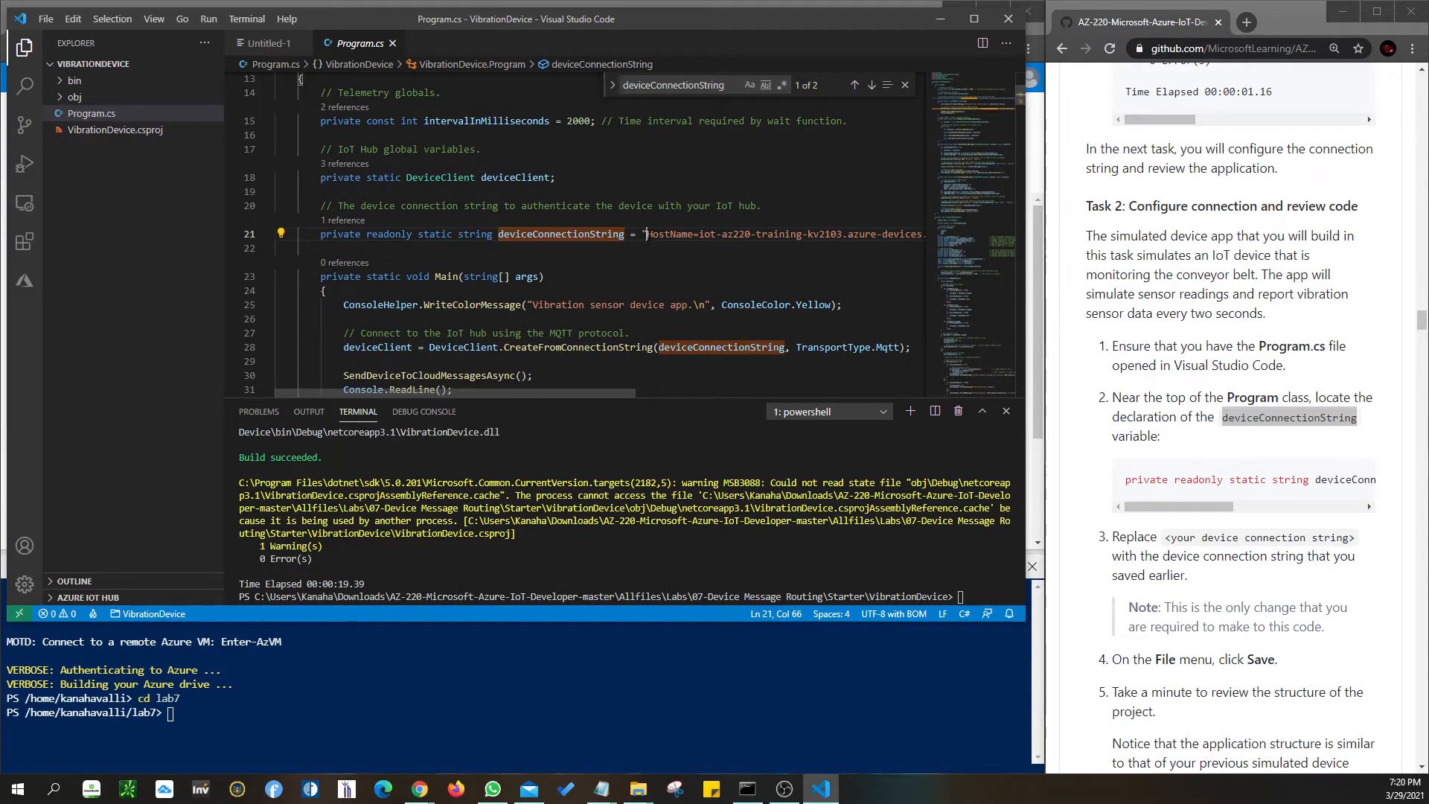
{"action": "left_click_drag", "start_coordinate": [647, 235], "coordinate": [899, 234]}
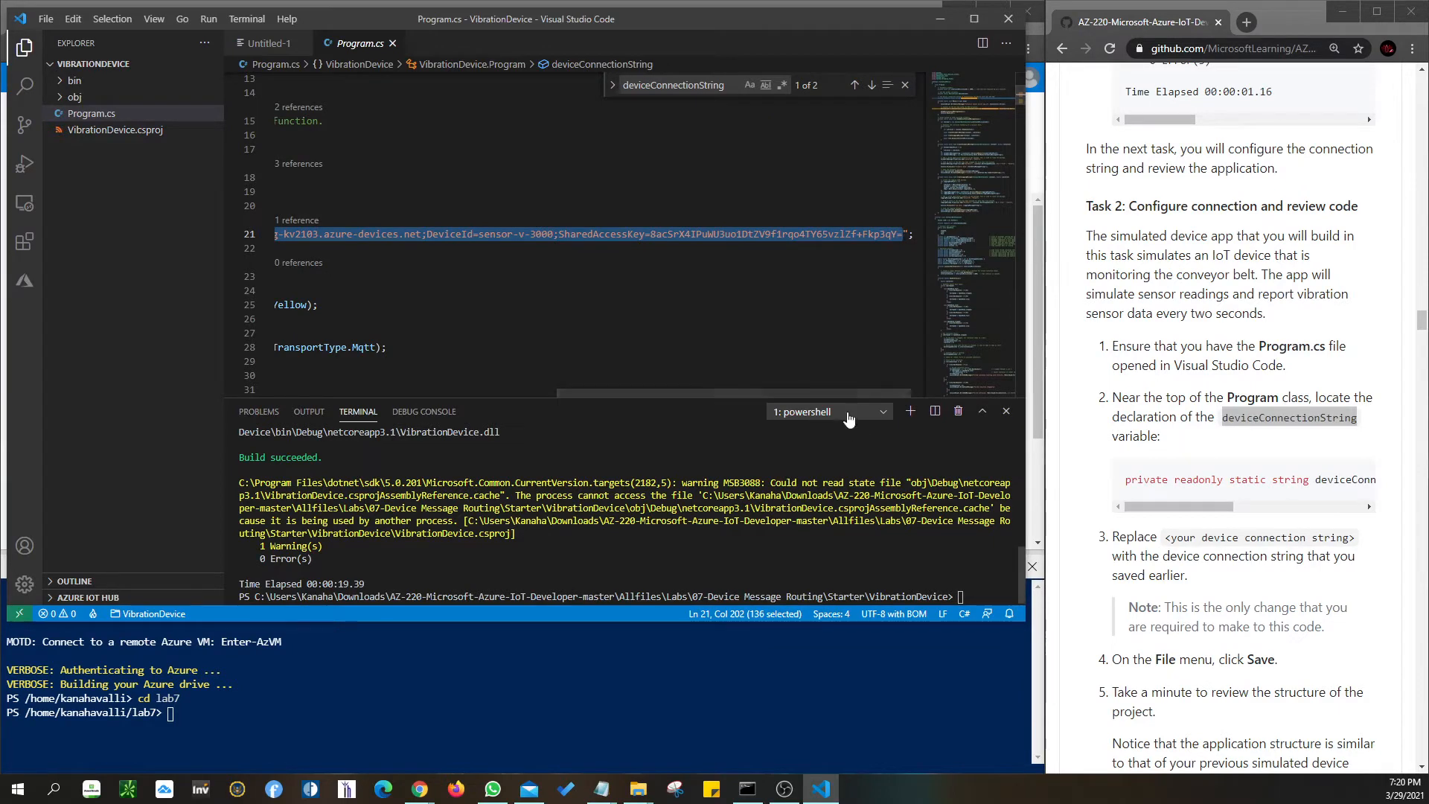
{"action": "left_click_drag", "start_coordinate": [832, 395], "coordinate": [549, 395]}
{"action": "left_click", "coordinate": [643, 235]}
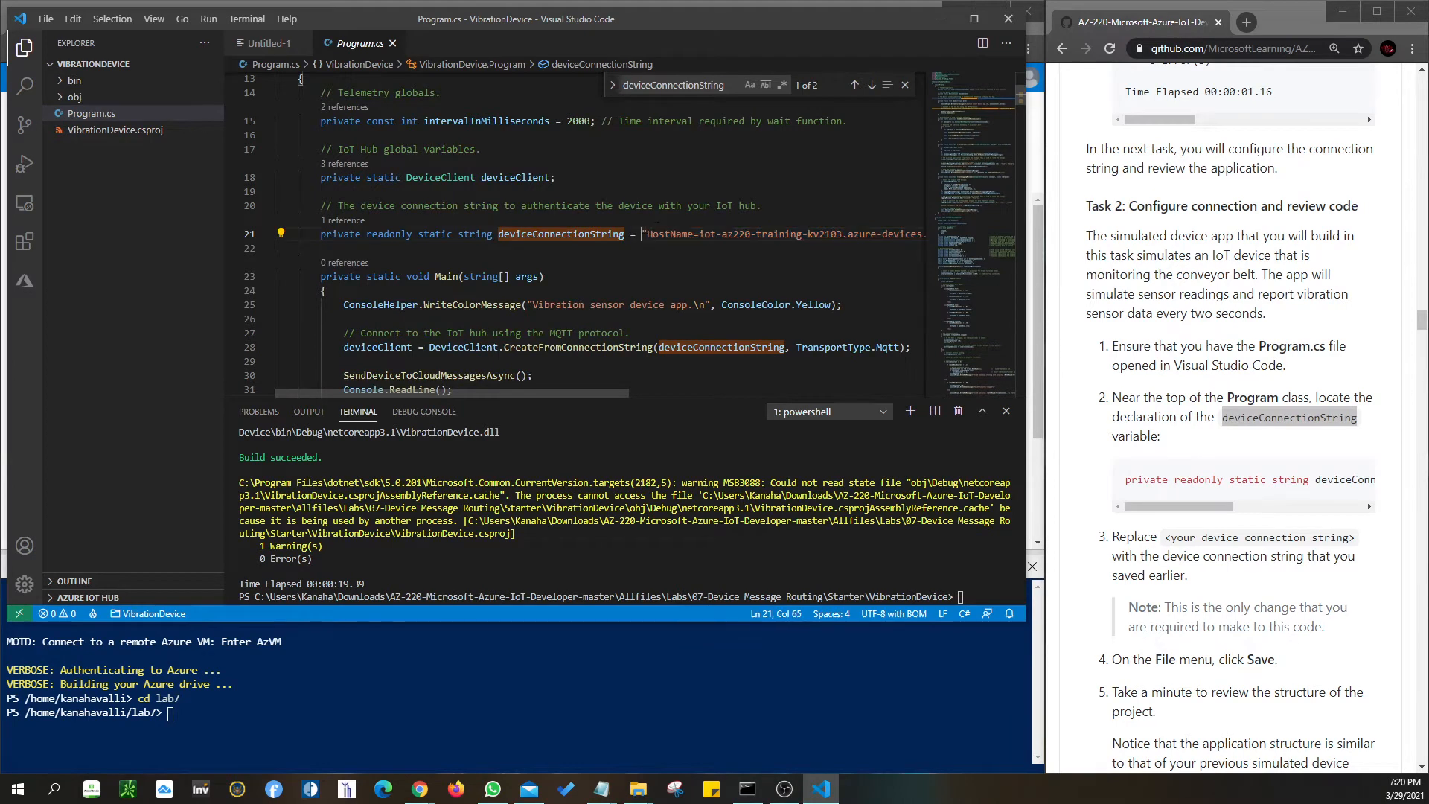
{"action": "scroll", "coordinate": [1226, 503], "scroll_direction": "down", "scroll_amount": 2}
{"action": "scroll", "coordinate": [1227, 503], "scroll_direction": "down", "scroll_amount": 1}
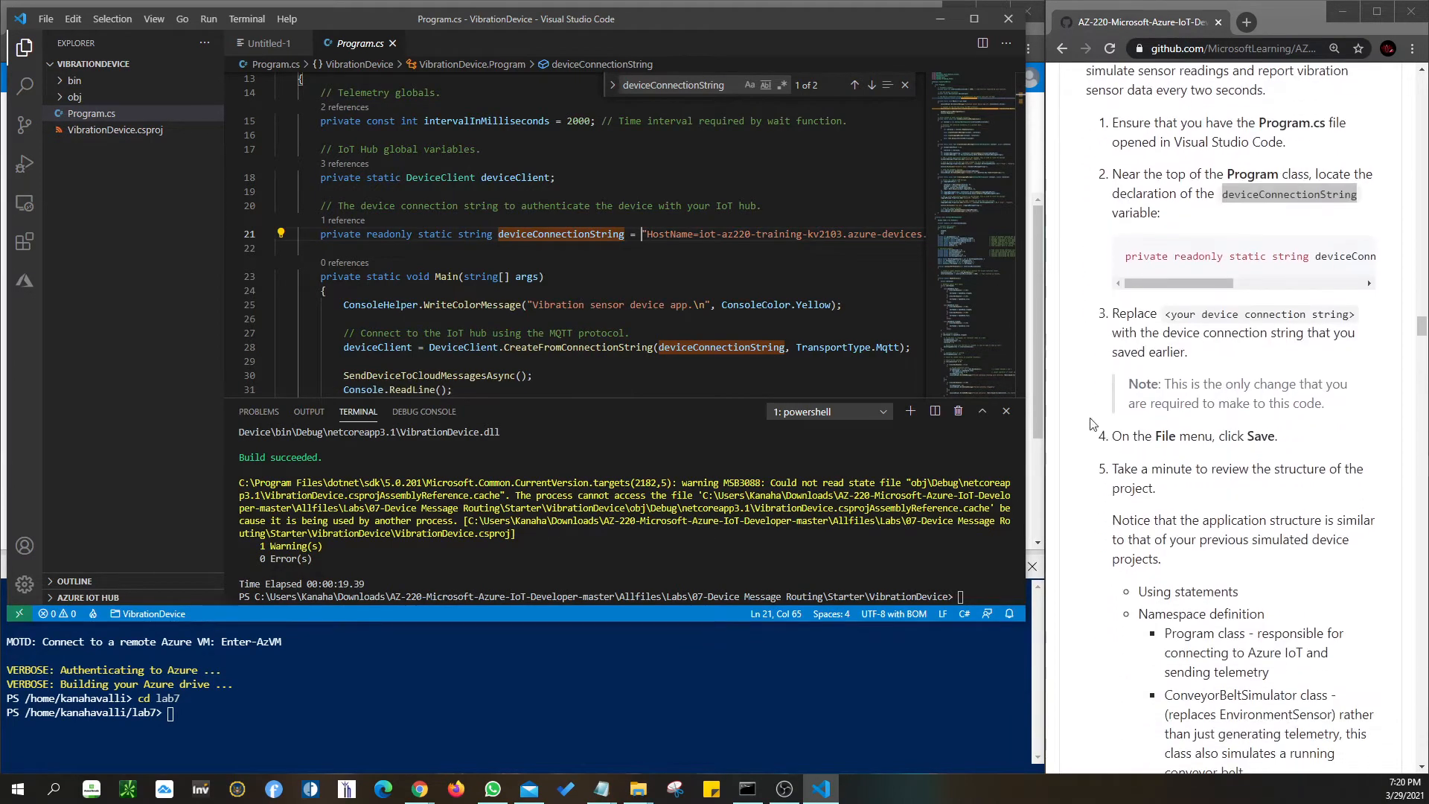
{"action": "left_click", "coordinate": [45, 19]}
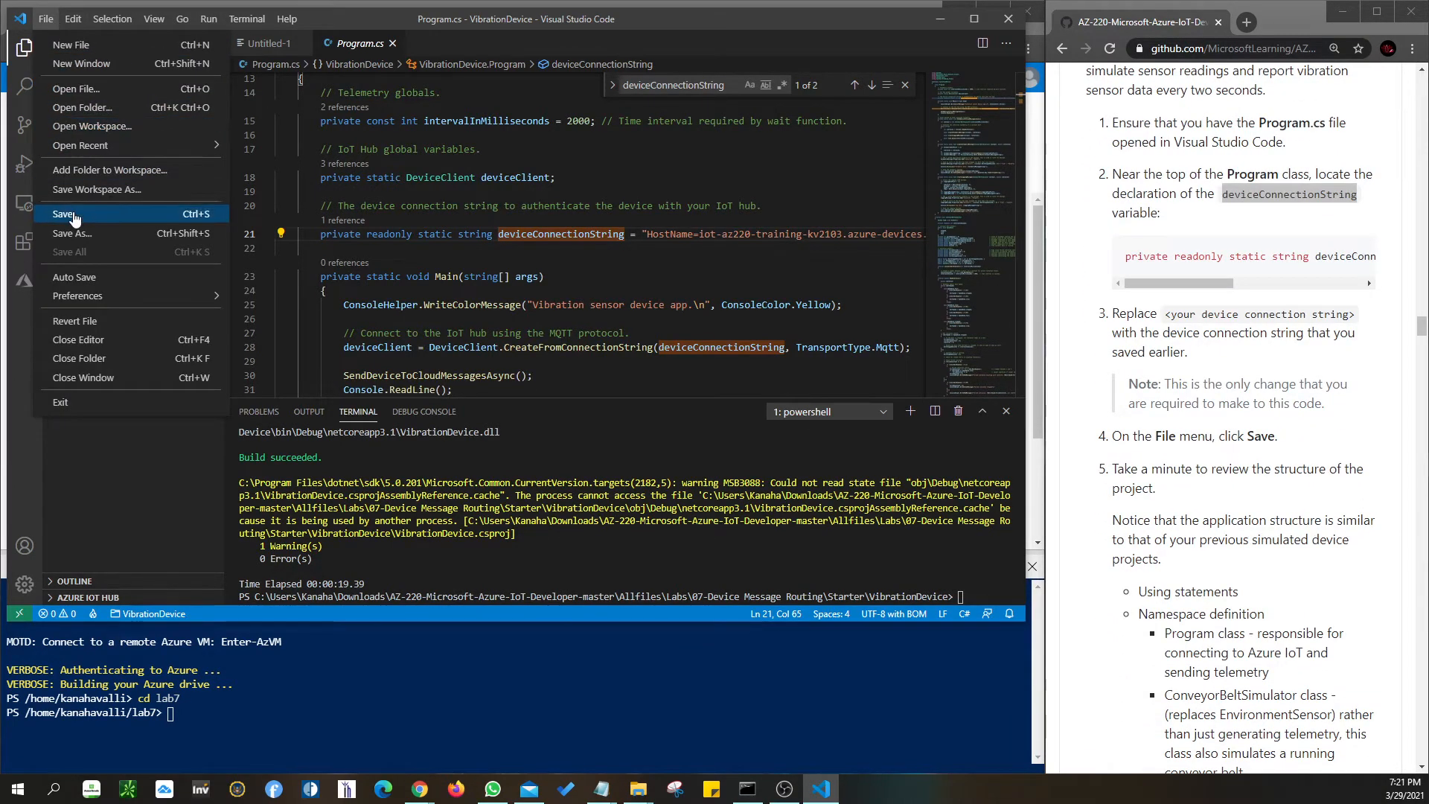
{"action": "left_click", "coordinate": [659, 276]}
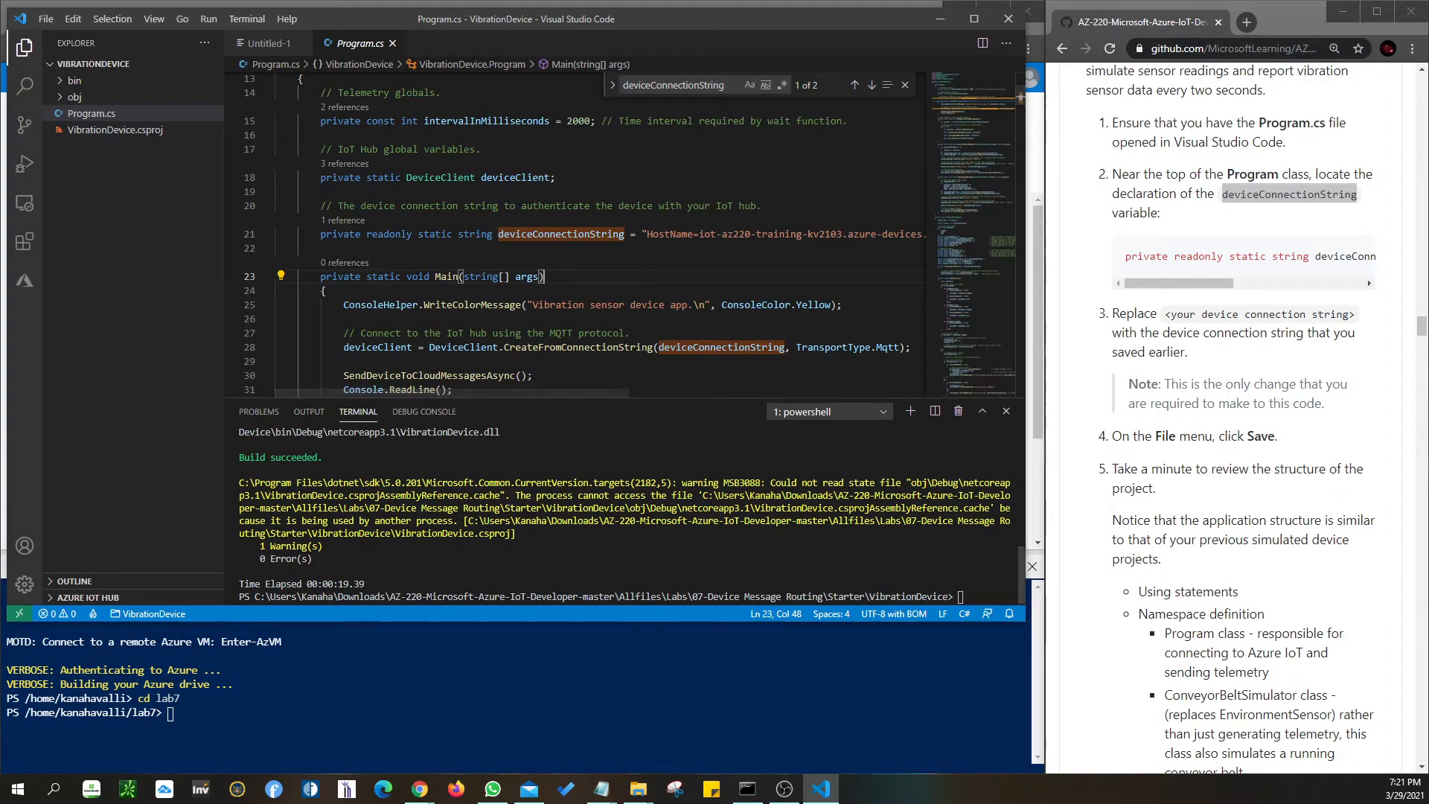
- Review the MSB3088 build warning and the DeviceClient code on line 28
{"action": "left_click_drag", "start_coordinate": [526, 534], "coordinate": [183, 487]}
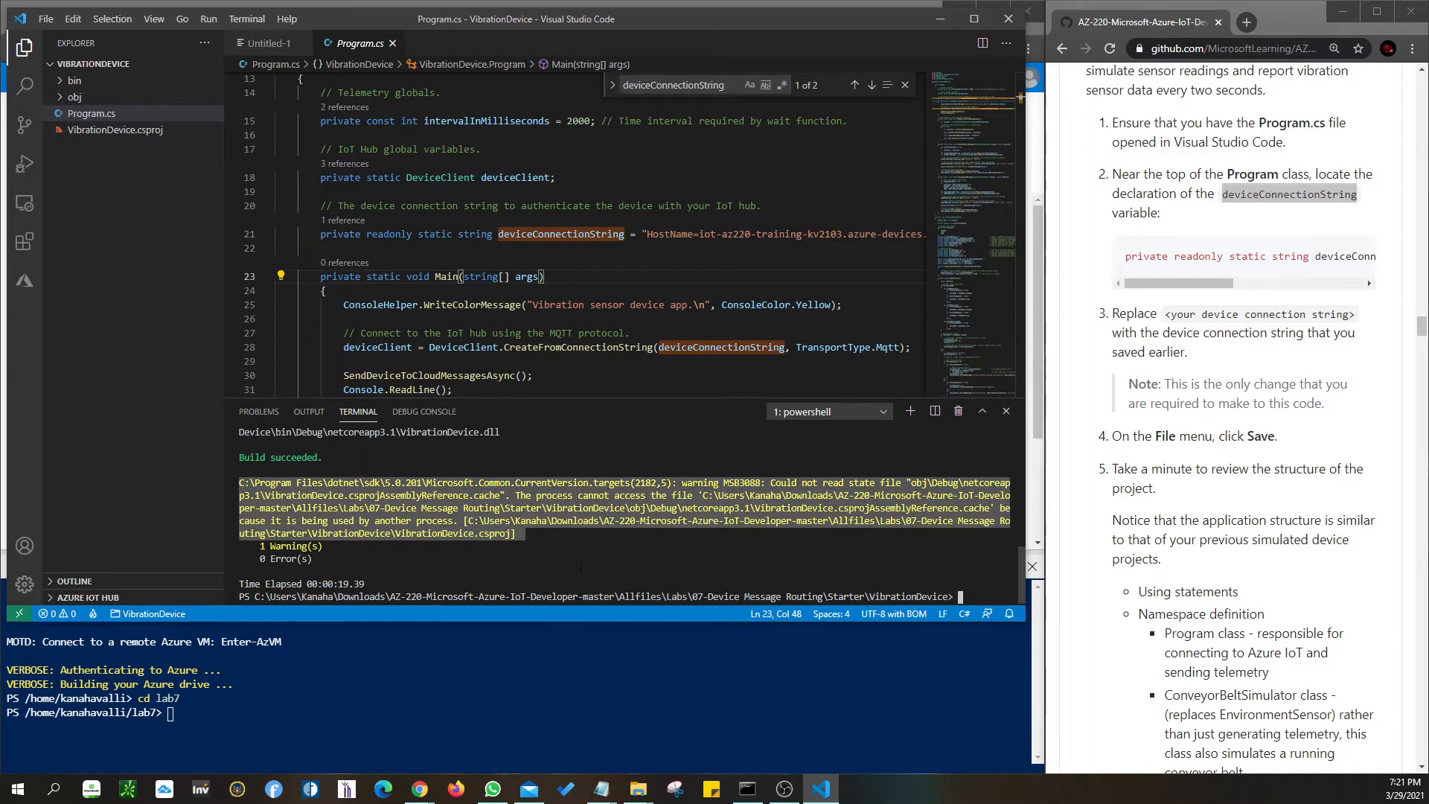
{"action": "left_click", "coordinate": [1252, 469]}
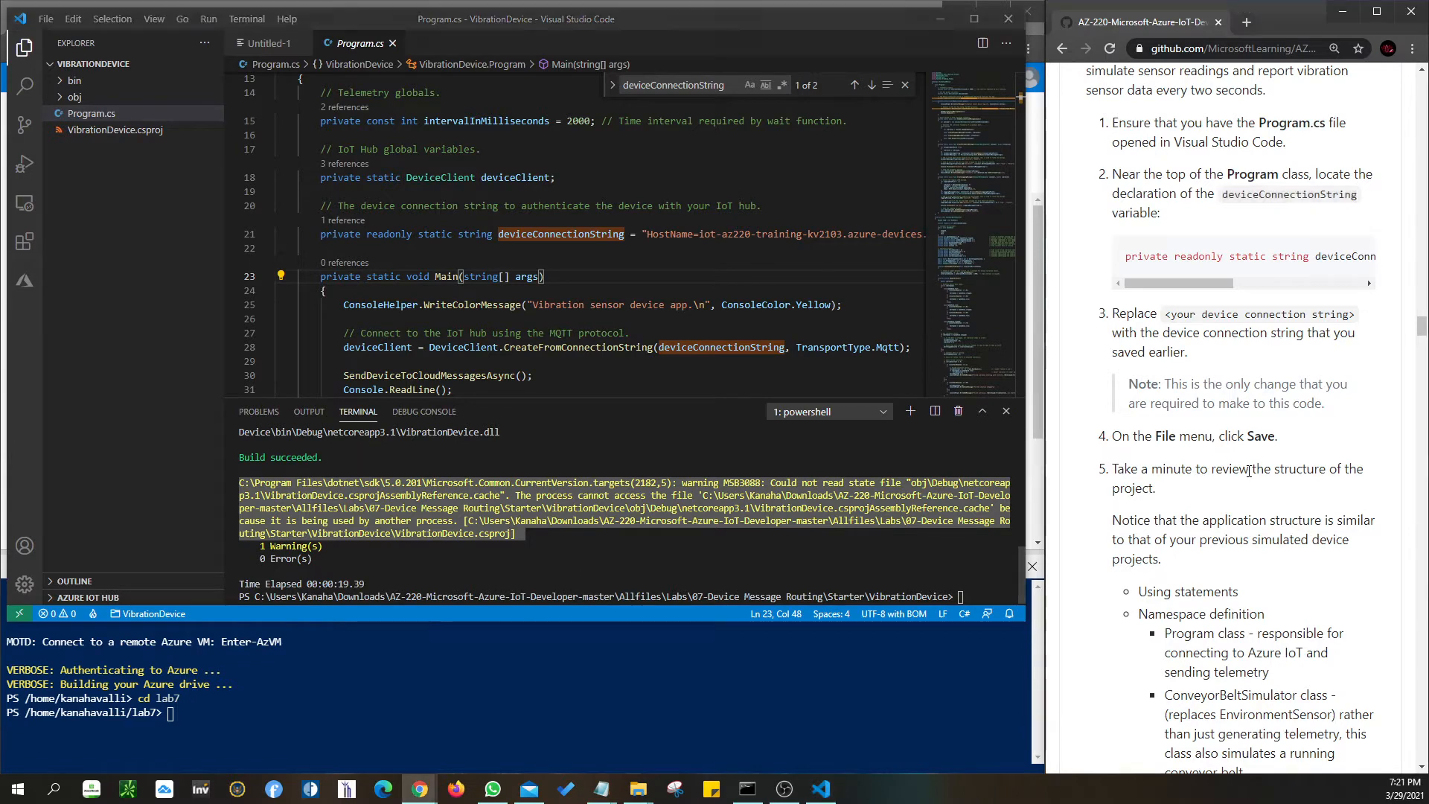
{"action": "scroll", "coordinate": [1251, 471], "scroll_direction": "down", "scroll_amount": 3}
{"action": "scroll", "coordinate": [1250, 471], "scroll_direction": "down", "scroll_amount": 2}
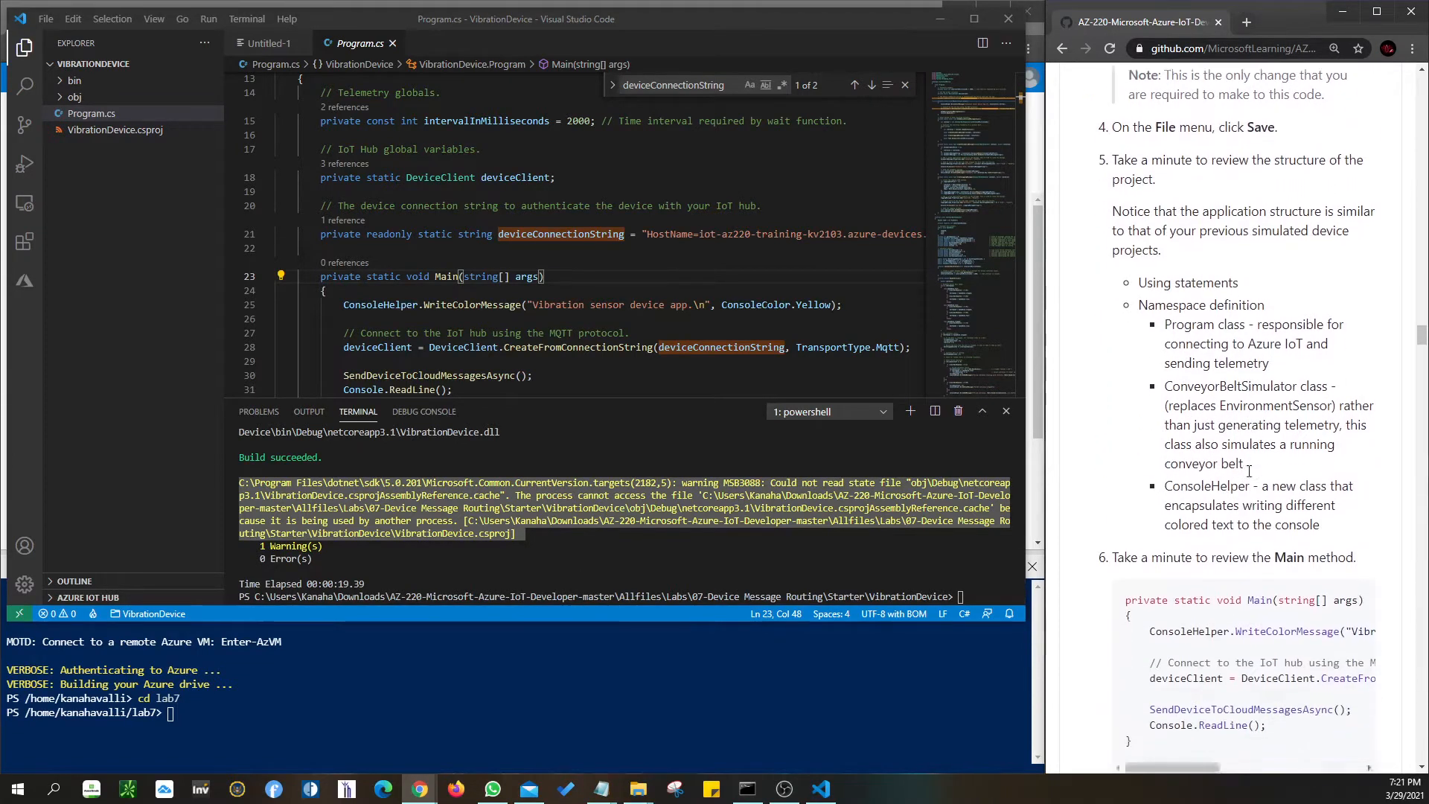
{"action": "scroll", "coordinate": [1250, 471], "scroll_direction": "down", "scroll_amount": 2}
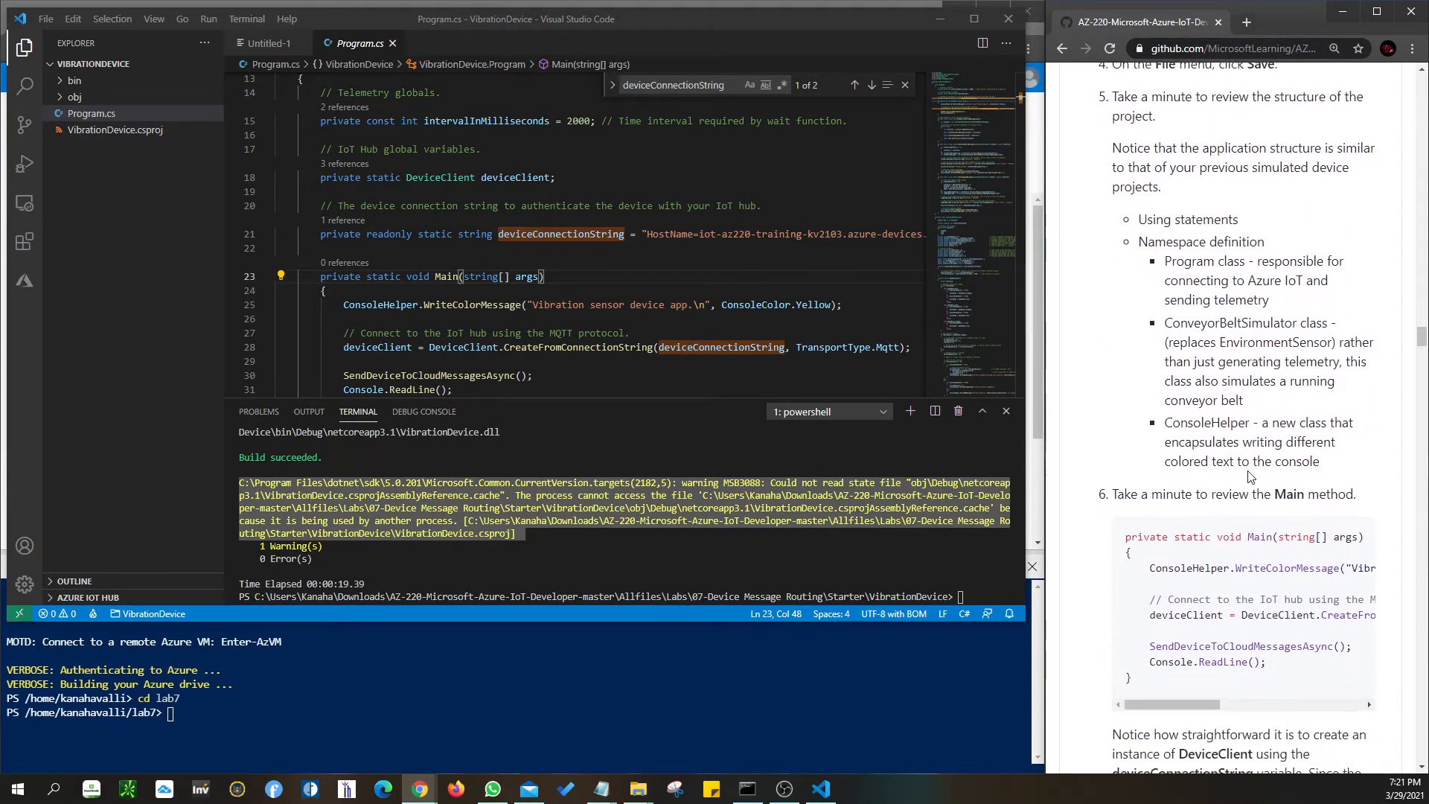
{"action": "scroll", "coordinate": [1250, 477], "scroll_direction": "down", "scroll_amount": 2}
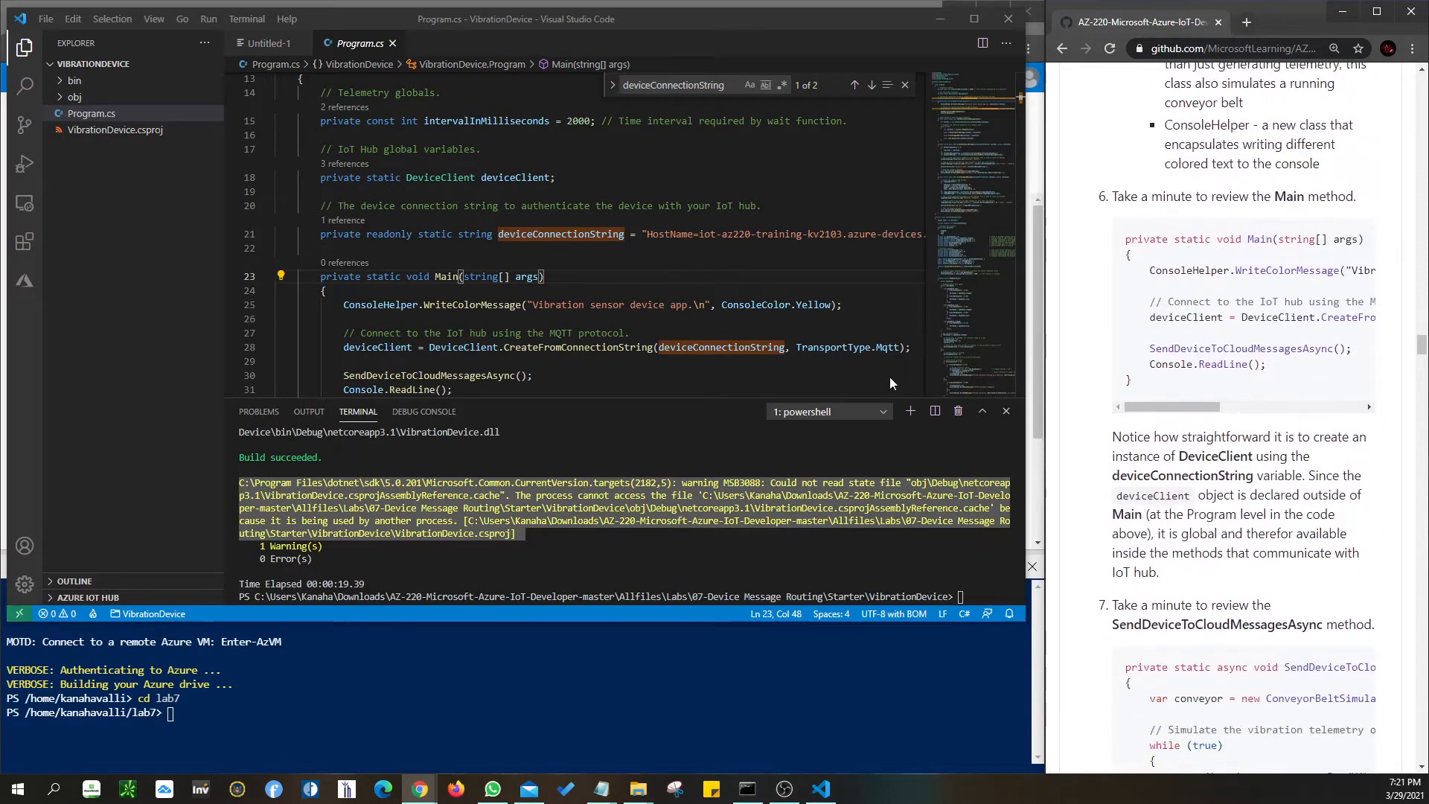
{"action": "left_click", "coordinate": [474, 347]}
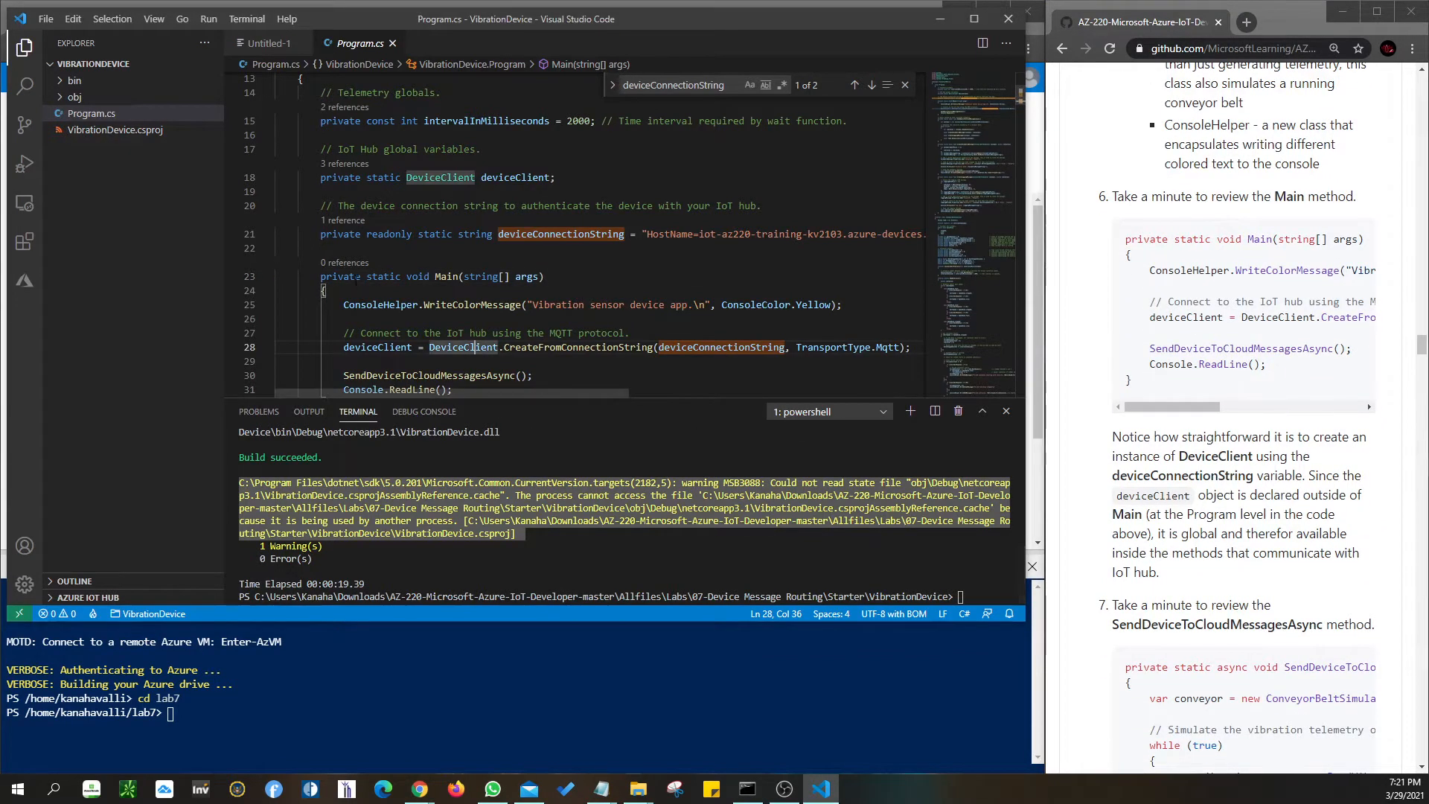
{"action": "scroll", "coordinate": [479, 311], "scroll_direction": "down", "scroll_amount": 2}
{"action": "scroll", "coordinate": [479, 311], "scroll_direction": "up", "scroll_amount": 2}
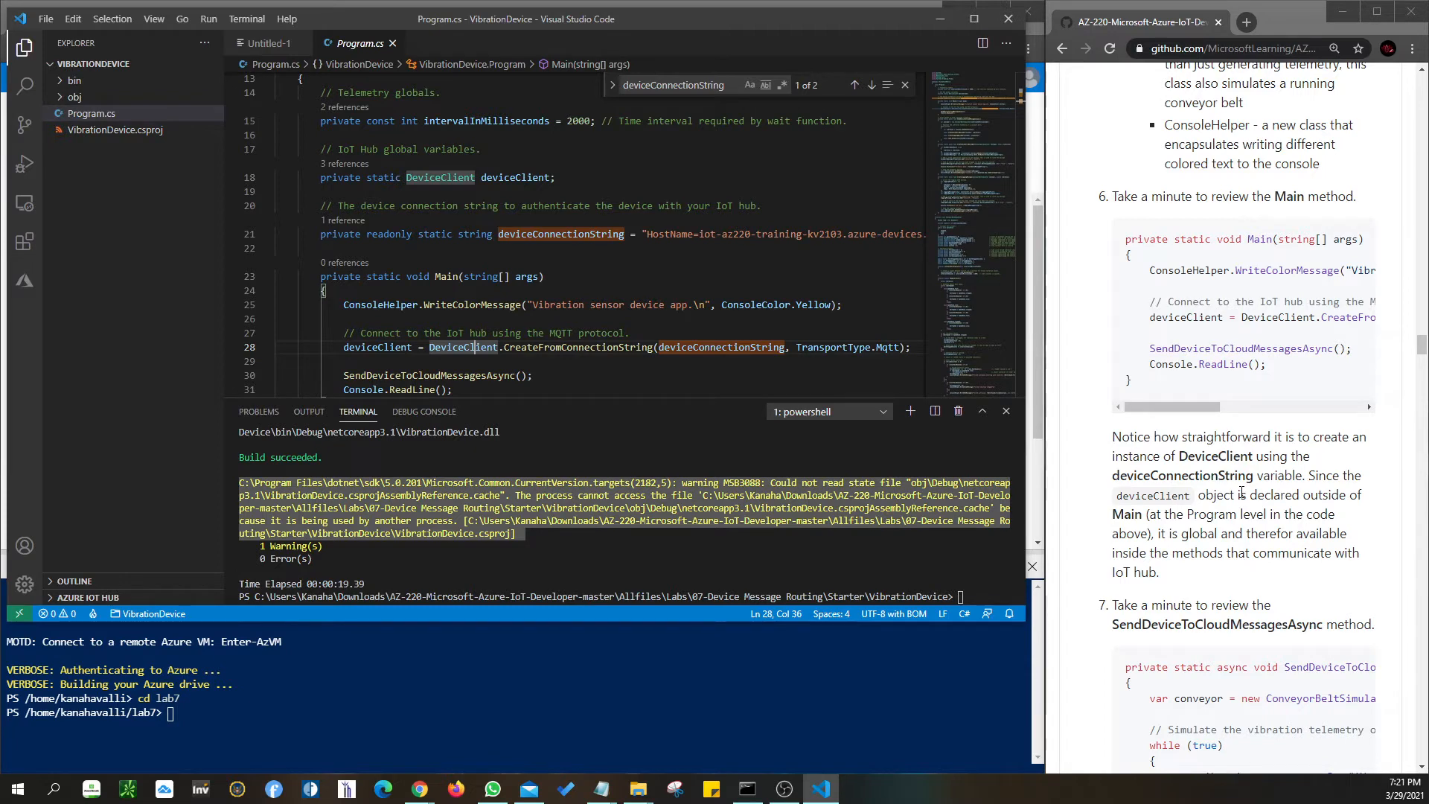
- Read through the CreateTelemetryMessage and CreateLoggingMessage reviews to Task 3's dotnet run step
{"action": "scroll", "coordinate": [1366, 612], "scroll_direction": "down", "scroll_amount": 1}
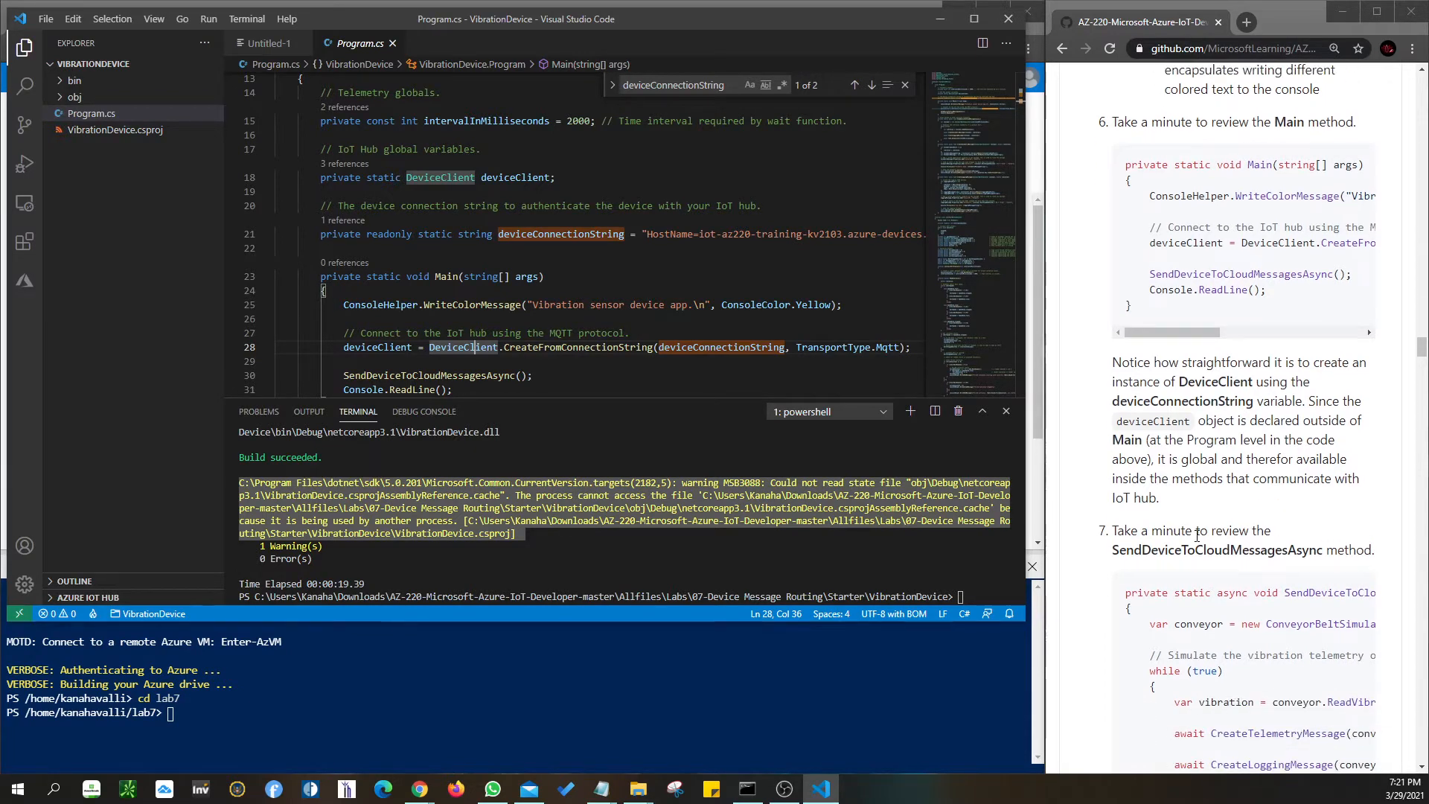
{"action": "scroll", "coordinate": [1197, 534], "scroll_direction": "down", "scroll_amount": 2}
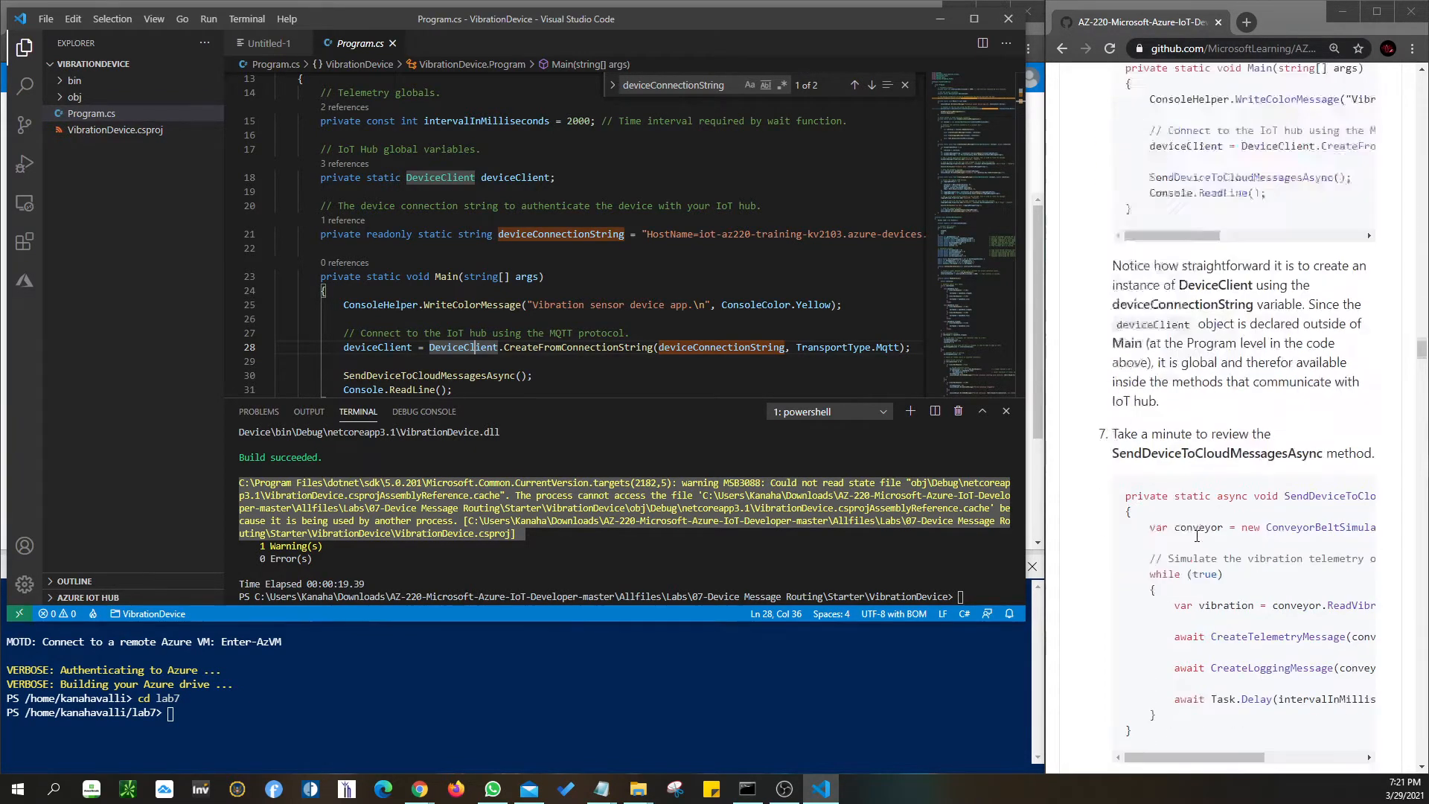
{"action": "scroll", "coordinate": [1197, 536], "scroll_direction": "down", "scroll_amount": 4}
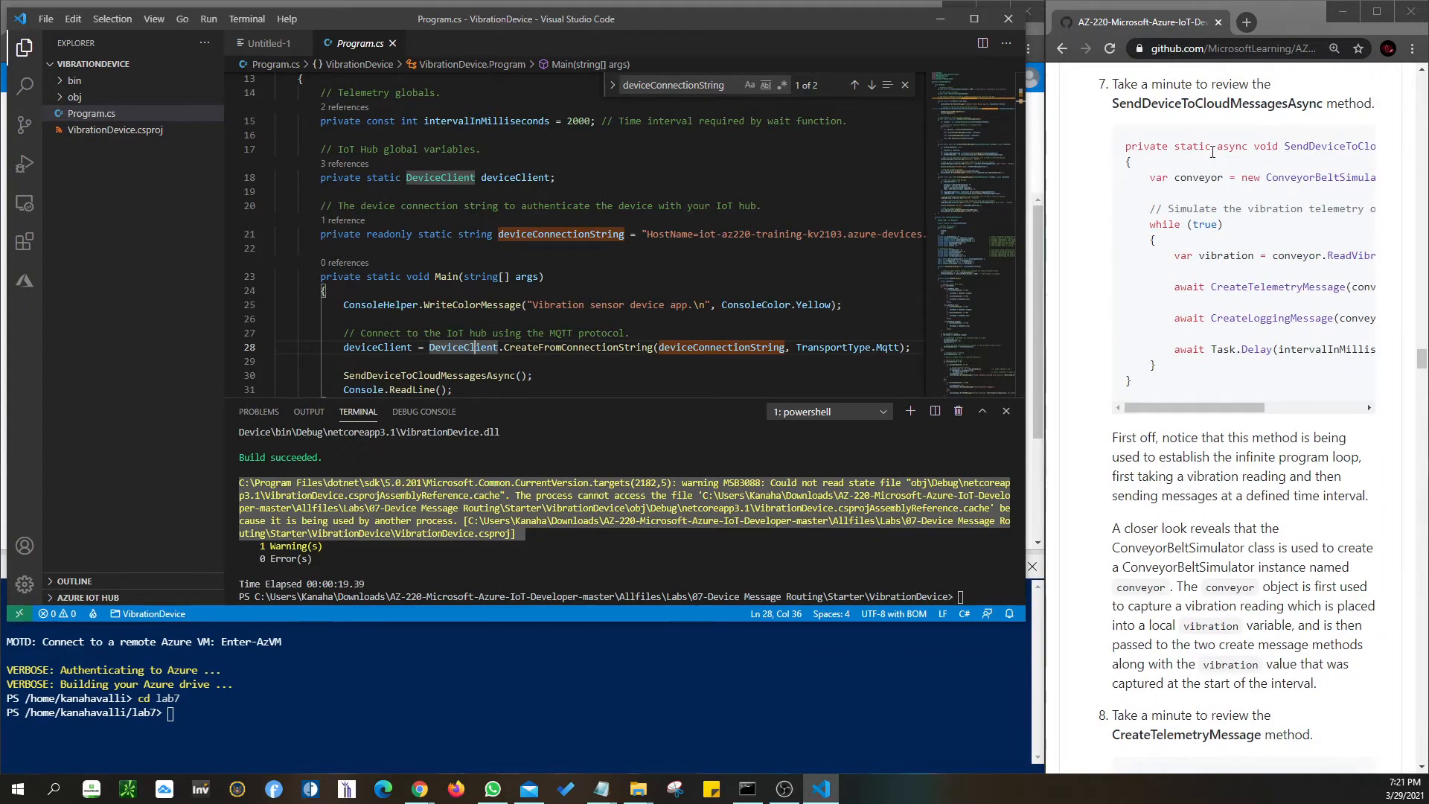
{"action": "scroll", "coordinate": [1201, 385], "scroll_direction": "down", "scroll_amount": 2}
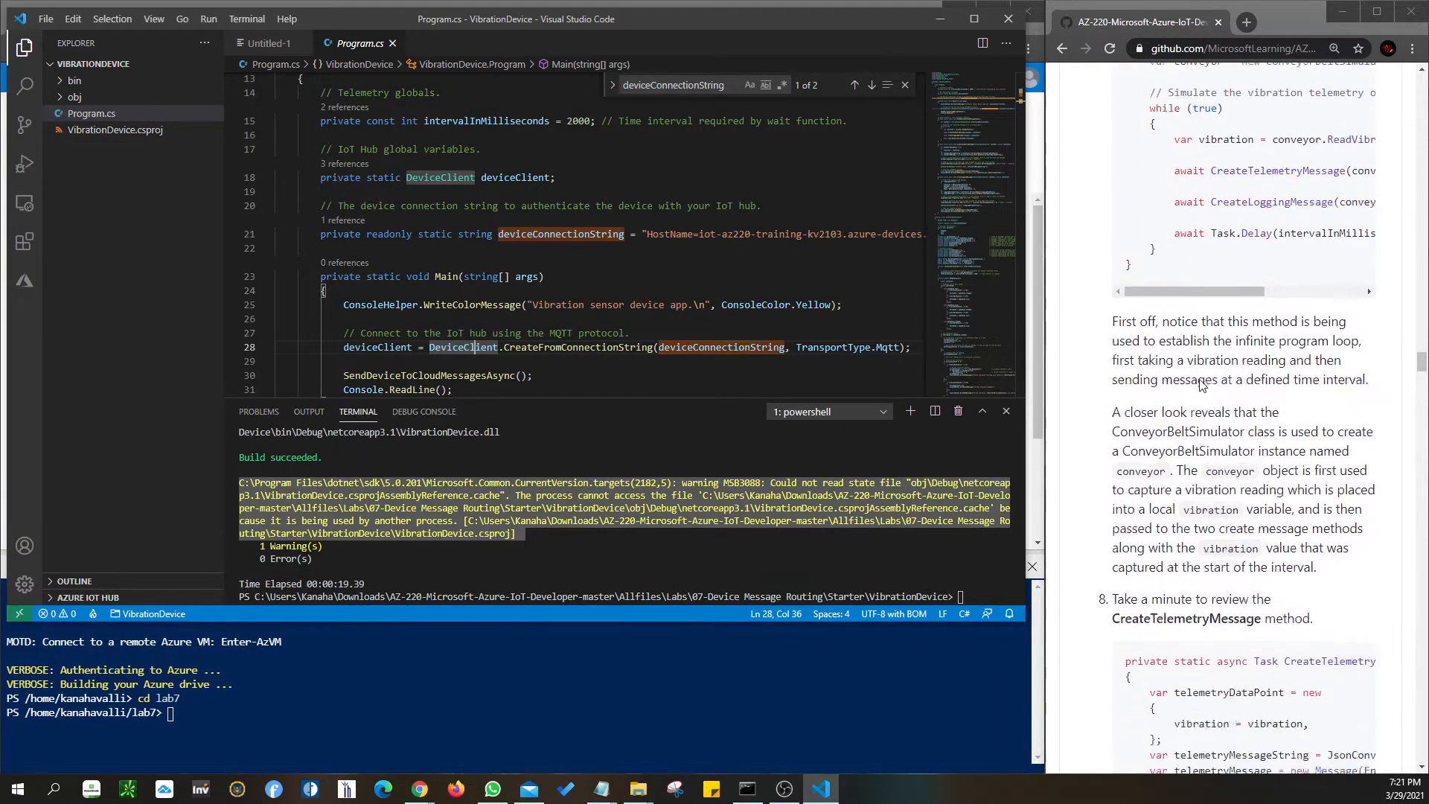
{"action": "scroll", "coordinate": [1201, 385], "scroll_direction": "down", "scroll_amount": 4}
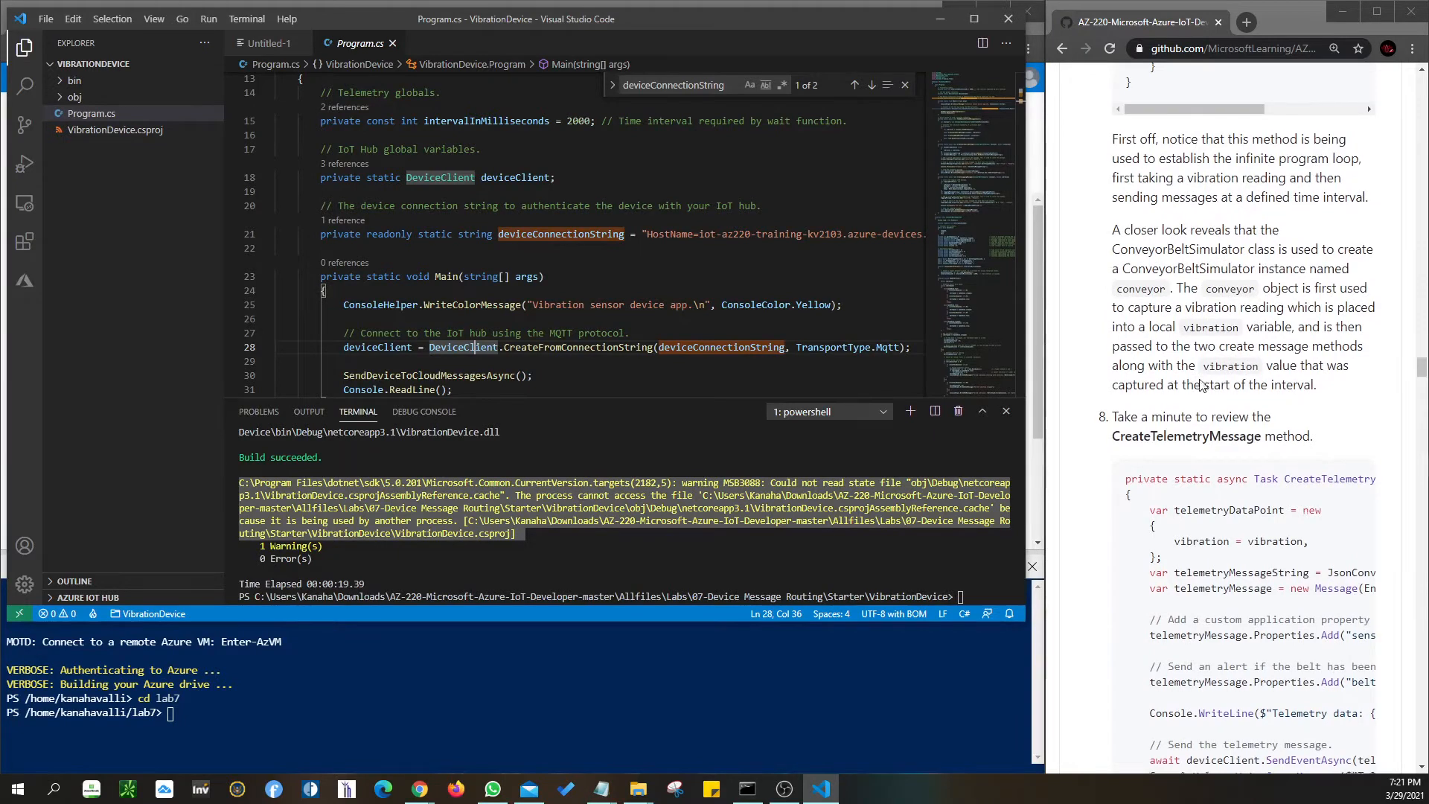
{"action": "scroll", "coordinate": [1201, 384], "scroll_direction": "down", "scroll_amount": 6}
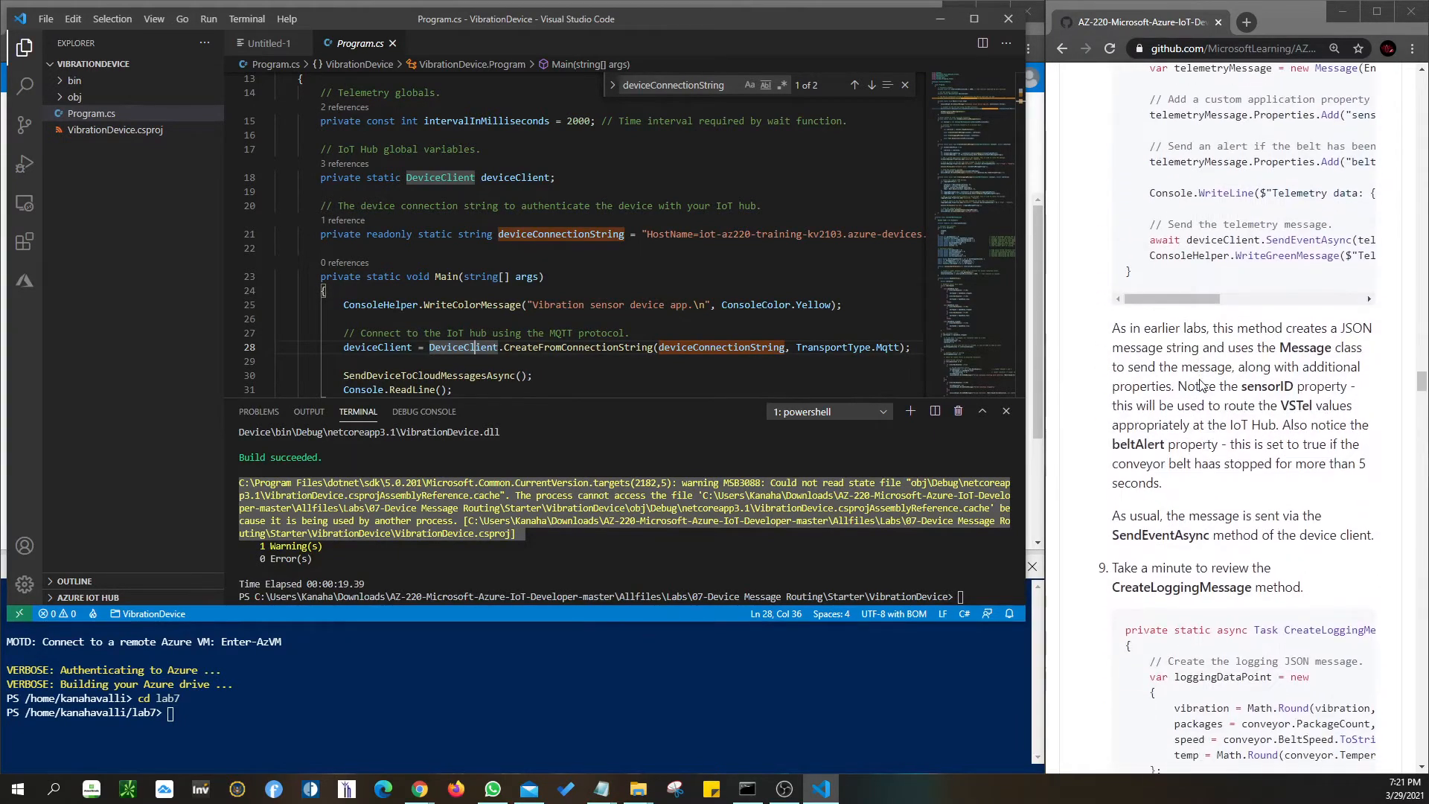
{"action": "scroll", "coordinate": [1201, 384], "scroll_direction": "down", "scroll_amount": 3}
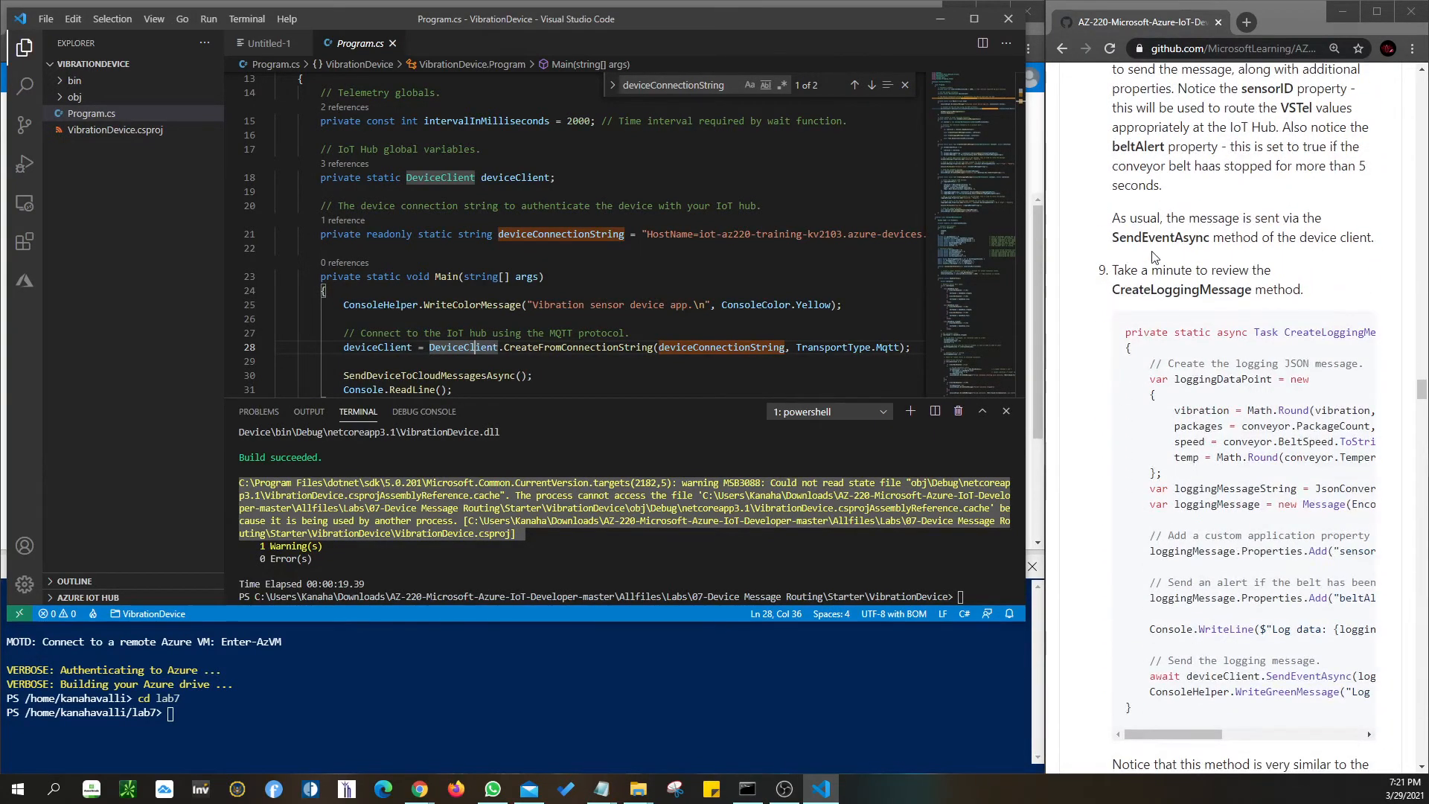
{"action": "left_click_drag", "start_coordinate": [1165, 264], "coordinate": [1266, 269]}
{"action": "scroll", "coordinate": [1236, 317], "scroll_direction": "down", "scroll_amount": 5}
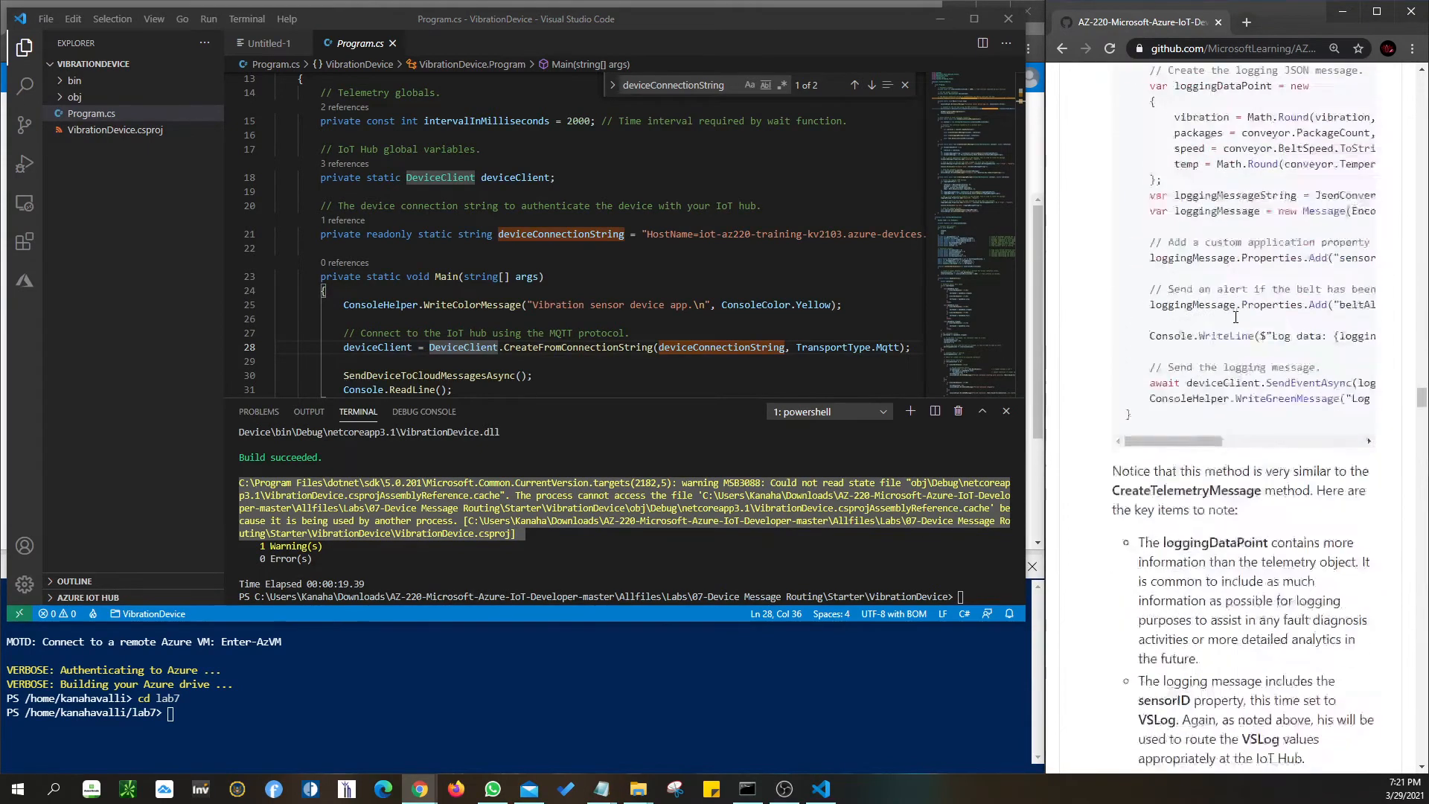
{"action": "scroll", "coordinate": [1236, 317], "scroll_direction": "down", "scroll_amount": 7}
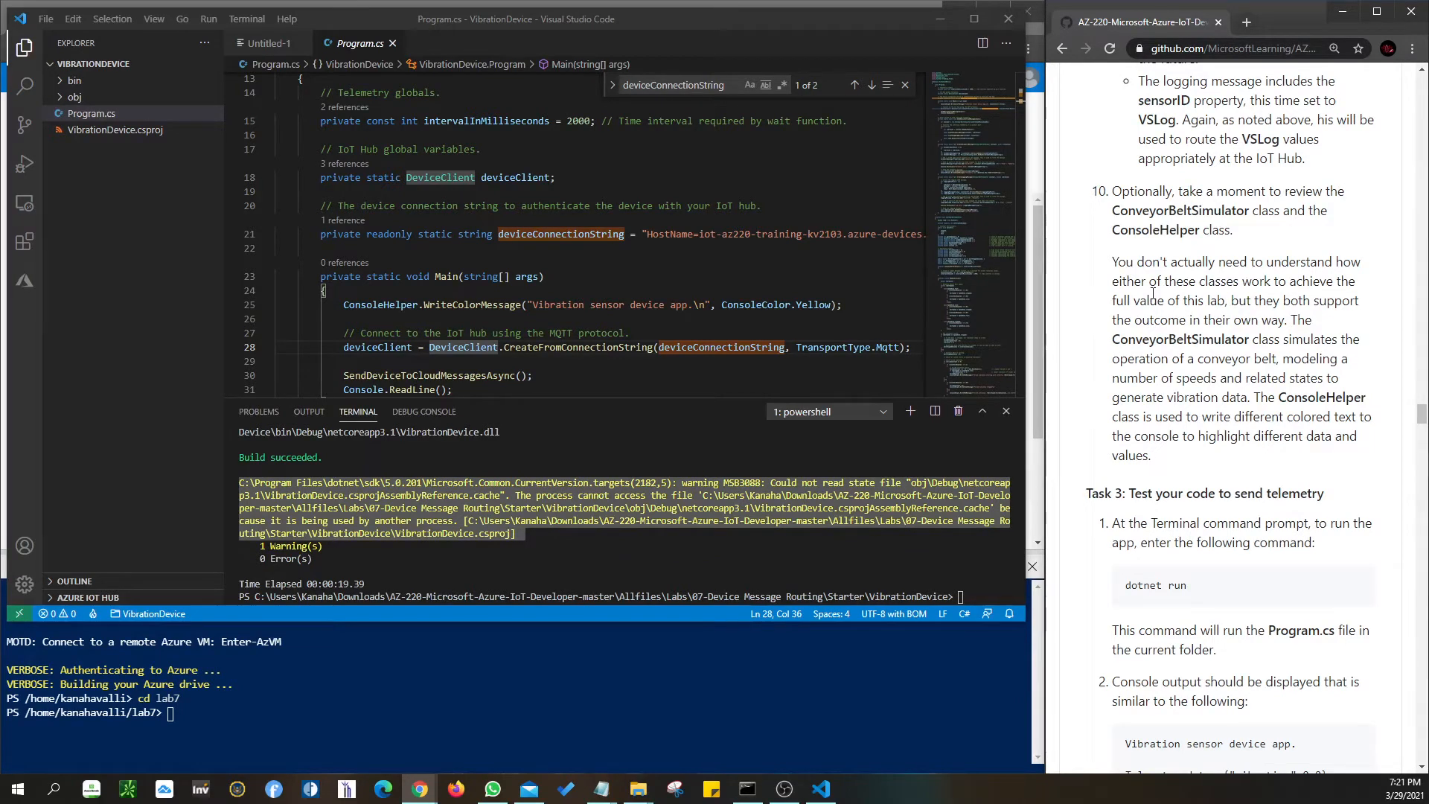
{"action": "scroll", "coordinate": [1153, 294], "scroll_direction": "down", "scroll_amount": 3}
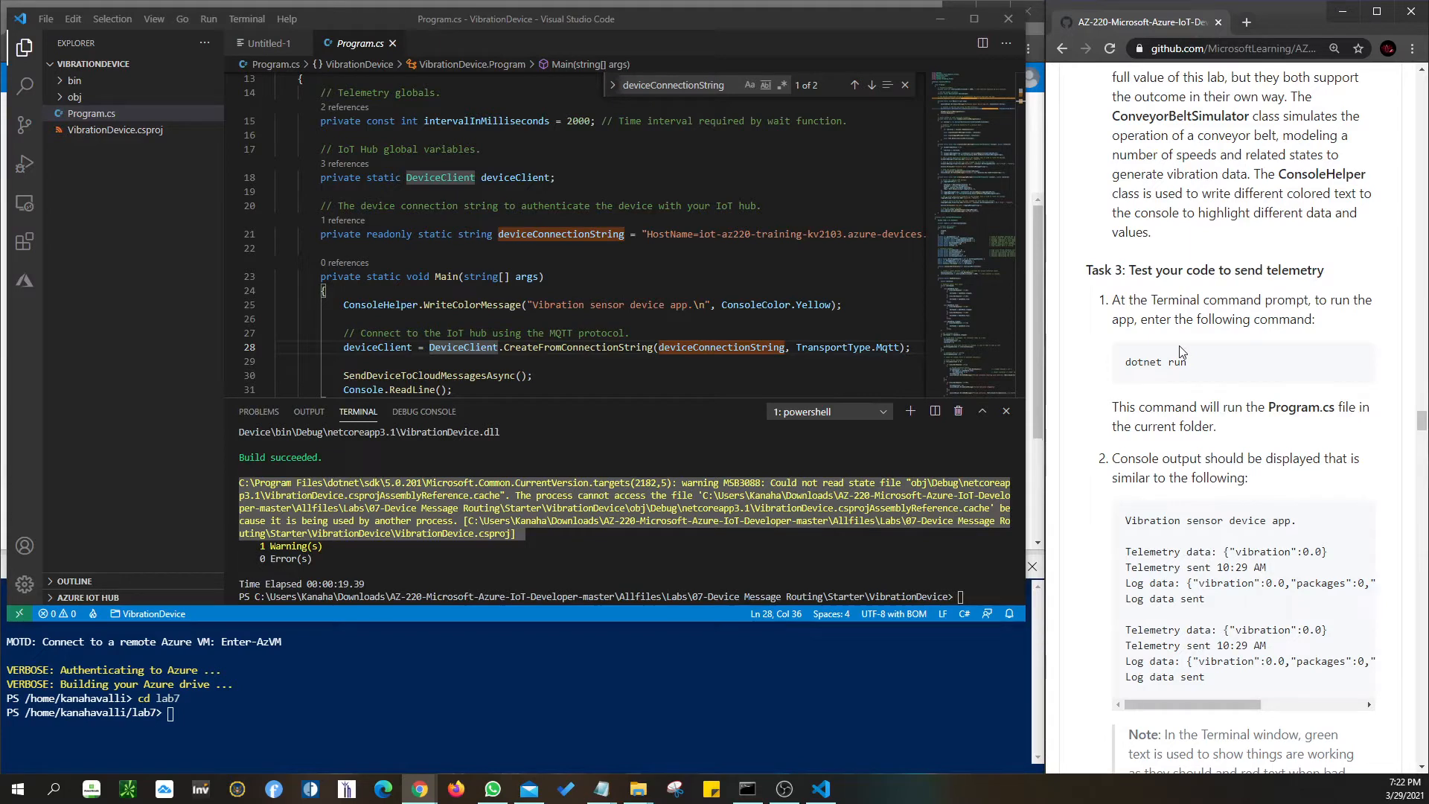
- Scroll Program.cs to CreateLoggingMessage and the lab on to Task 3's expected telemetry output
{"action": "left_click", "coordinate": [666, 290]}
{"action": "scroll", "coordinate": [666, 290], "scroll_direction": "down", "scroll_amount": 13}
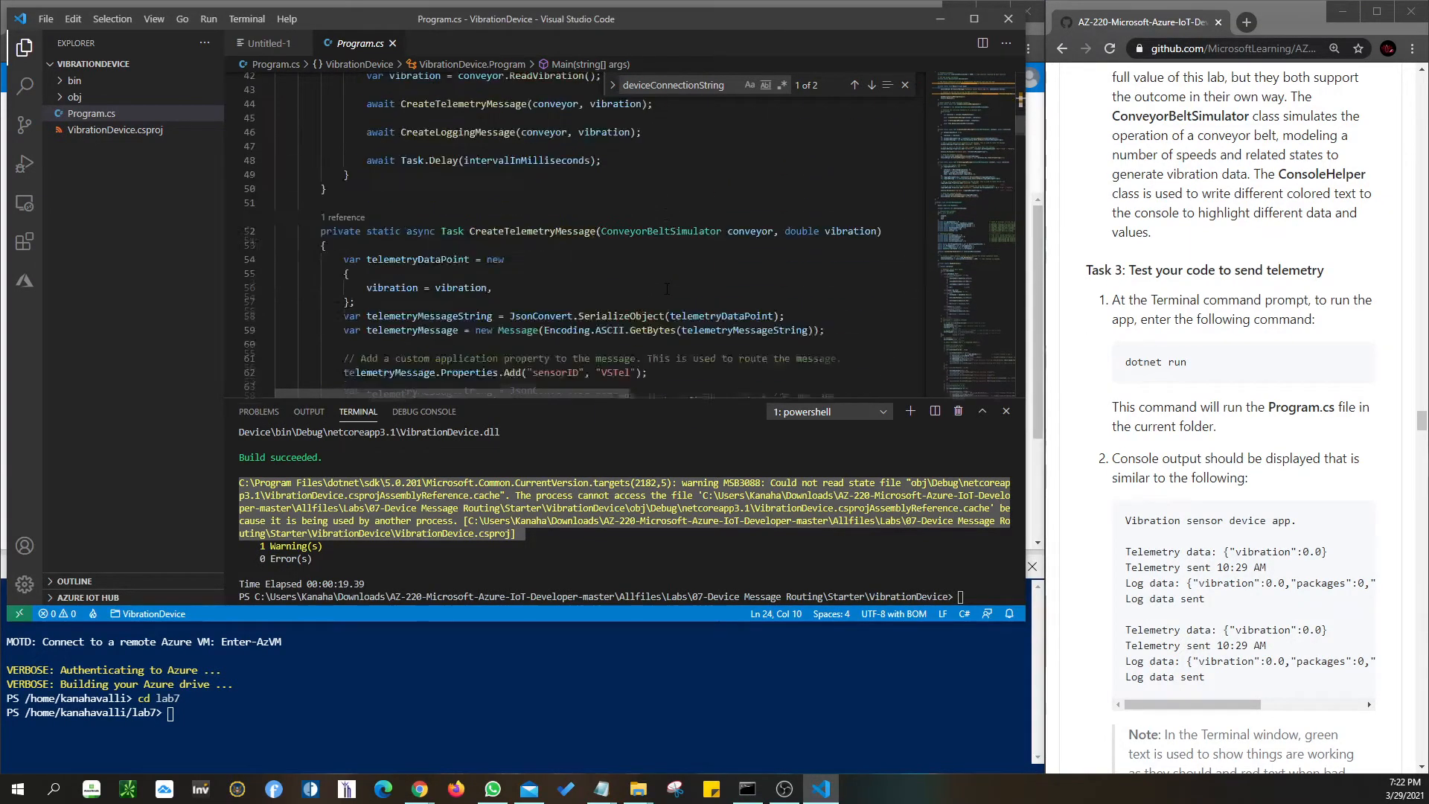
{"action": "scroll", "coordinate": [666, 290], "scroll_direction": "down", "scroll_amount": 10}
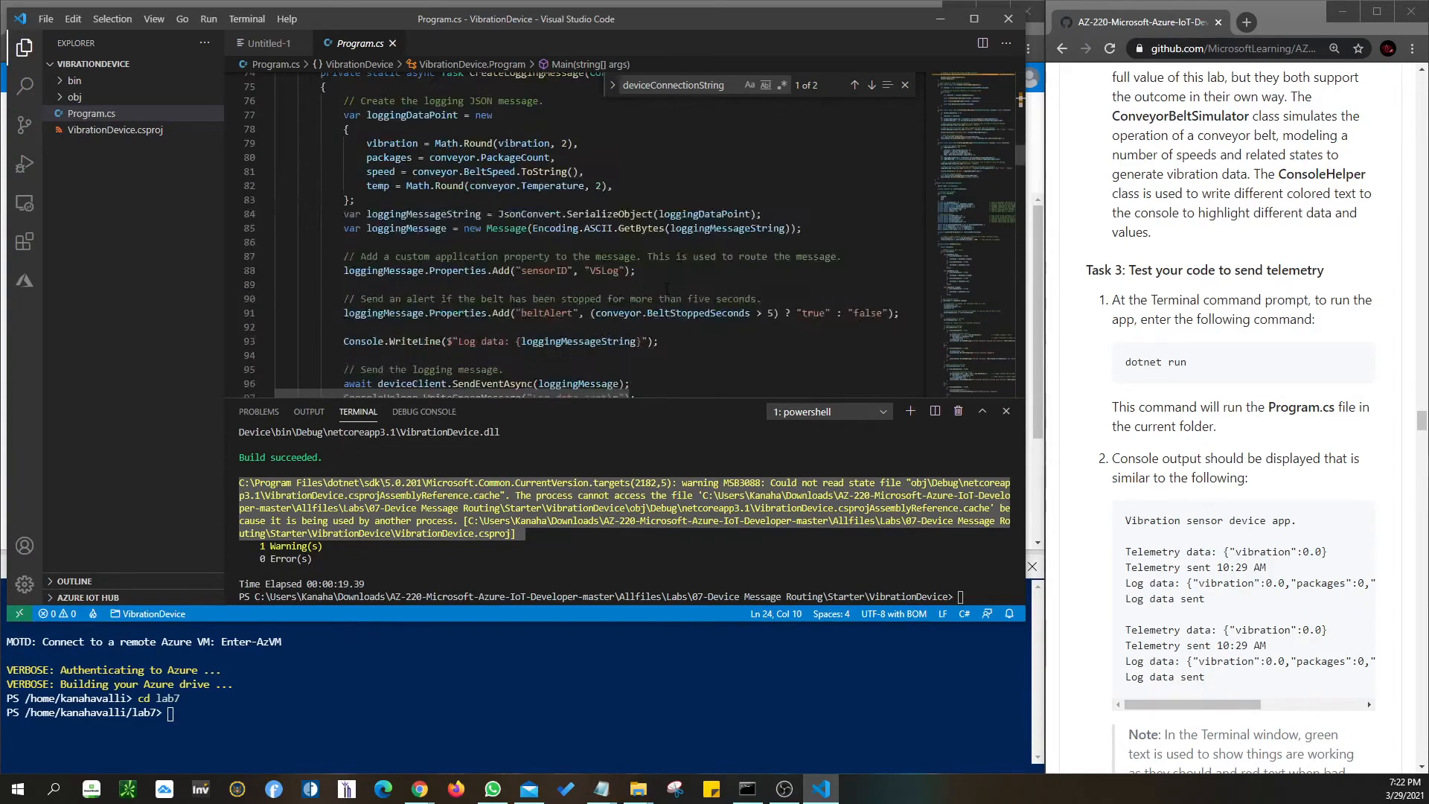
{"action": "scroll", "coordinate": [666, 290], "scroll_direction": "up", "scroll_amount": 4}
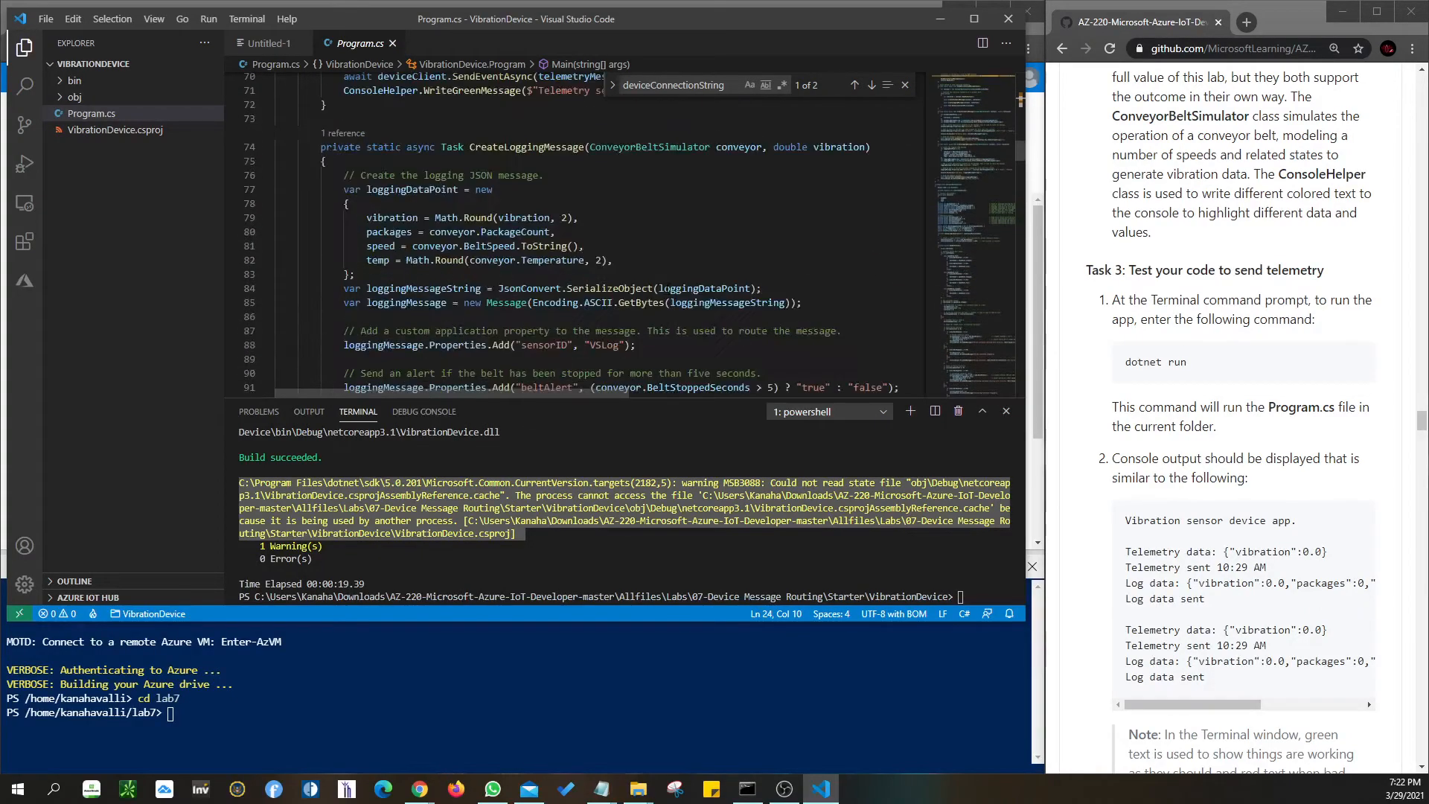
{"action": "scroll", "coordinate": [1293, 255], "scroll_direction": "up", "scroll_amount": 10}
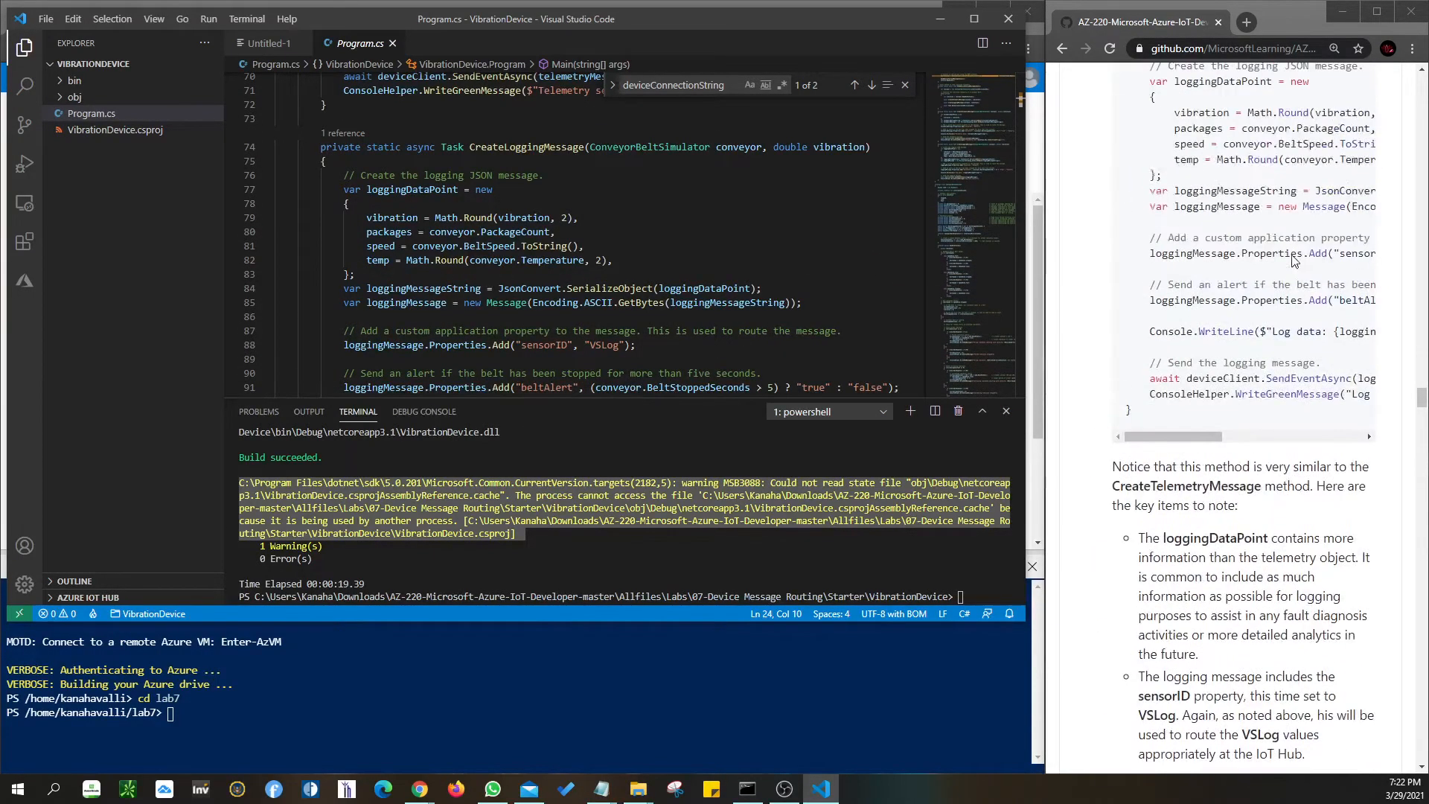
{"action": "scroll", "coordinate": [1293, 260], "scroll_direction": "up", "scroll_amount": 4}
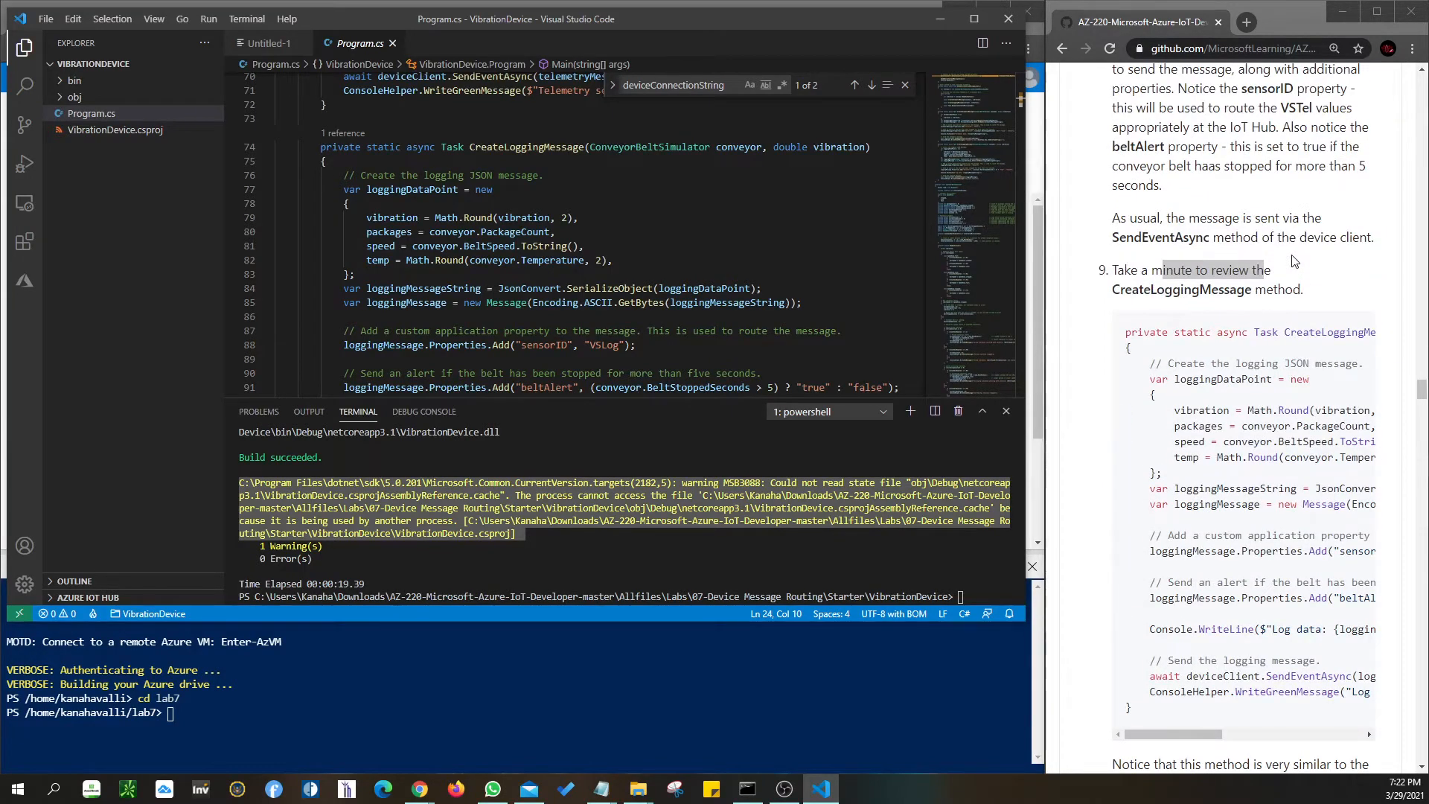
{"action": "scroll", "coordinate": [1293, 260], "scroll_direction": "down", "scroll_amount": 13}
{"action": "scroll", "coordinate": [1293, 261], "scroll_direction": "down", "scroll_amount": 5}
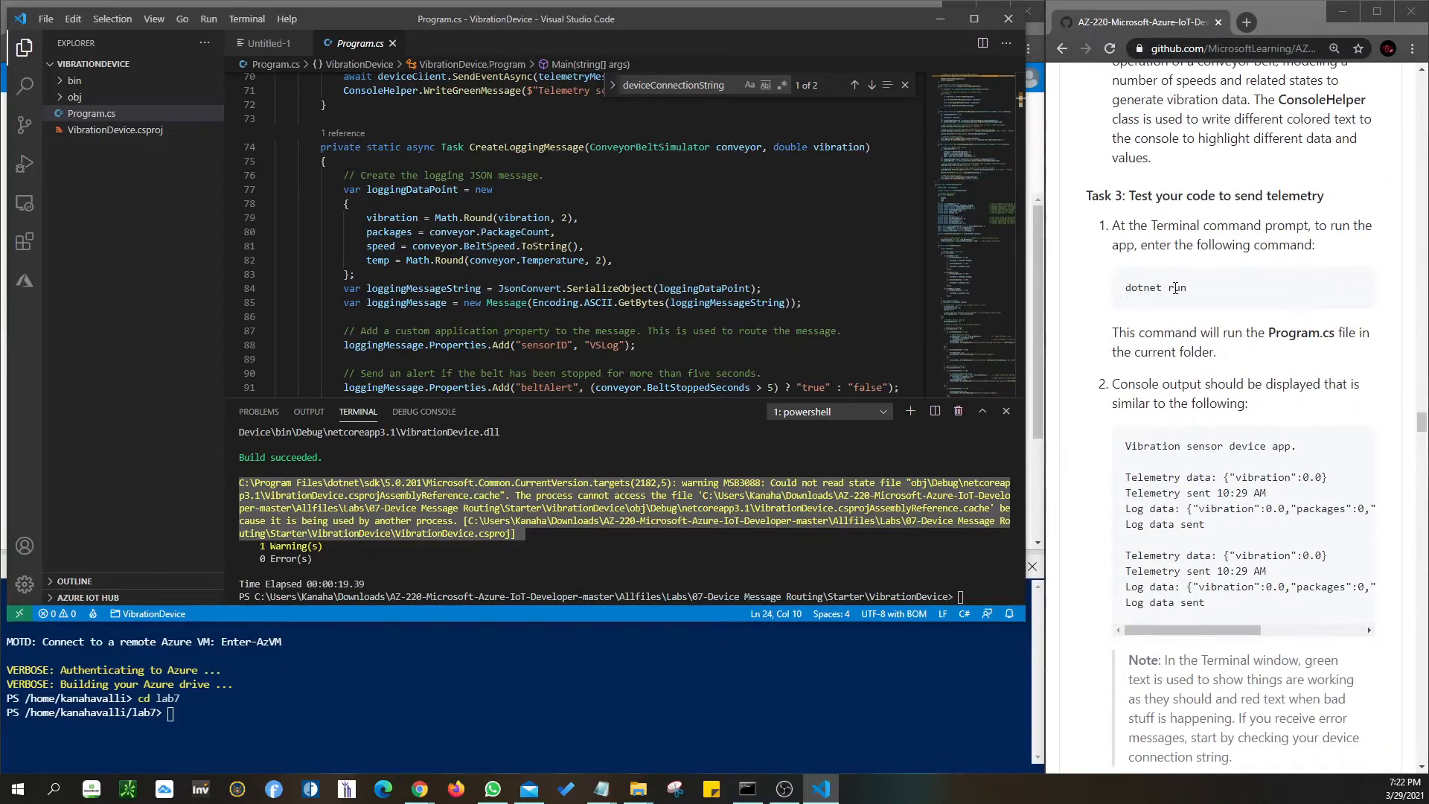
{"action": "scroll", "coordinate": [1175, 288], "scroll_direction": "down", "scroll_amount": 1}
- Review Task 3's sample output and Ctrl-C note, reach Task 4, and minimize Visual Studio Code
{"action": "left_click_drag", "start_coordinate": [1128, 373], "coordinate": [1241, 533]}
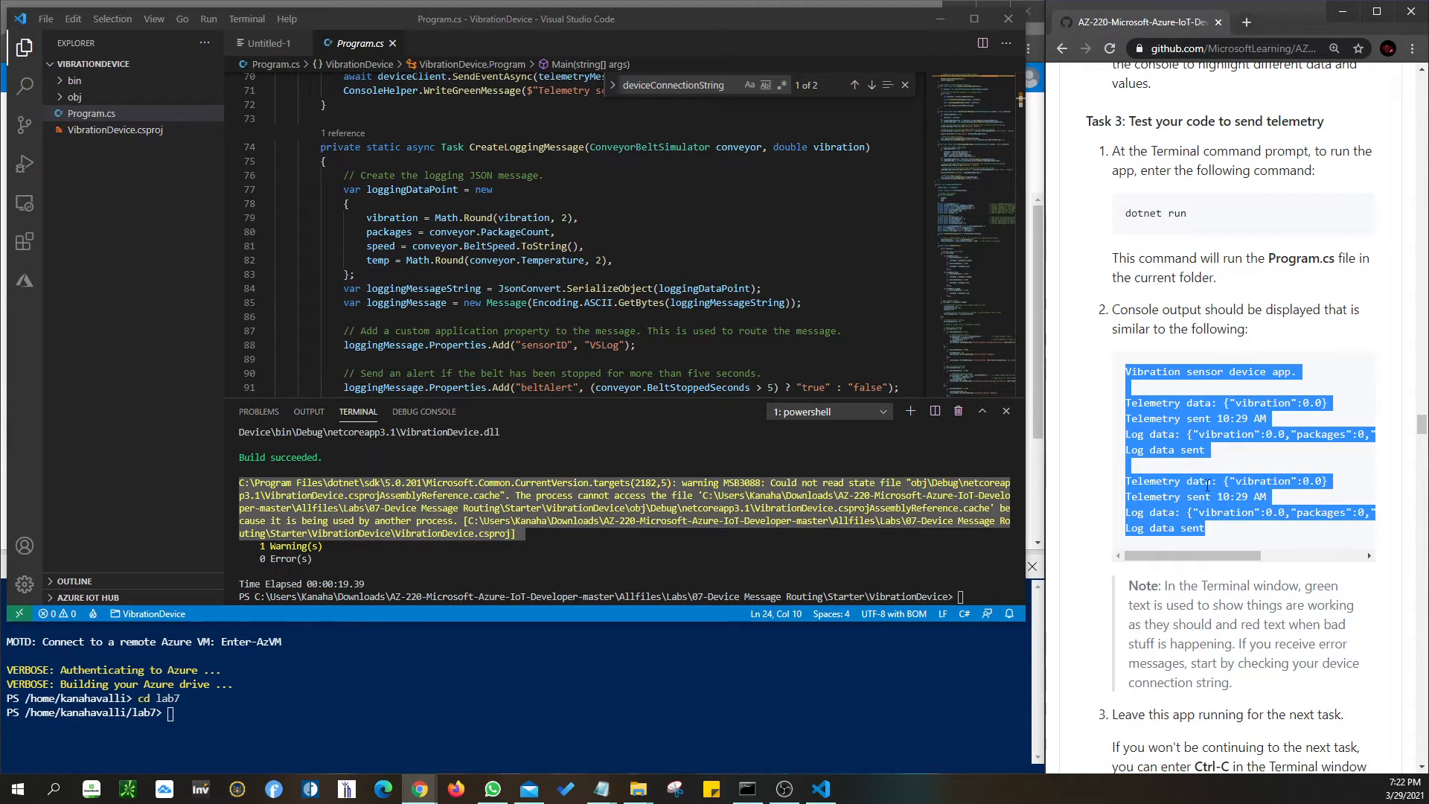
{"action": "scroll", "coordinate": [1176, 413], "scroll_direction": "down", "scroll_amount": 5}
{"action": "scroll", "coordinate": [1176, 395], "scroll_direction": "down", "scroll_amount": 1}
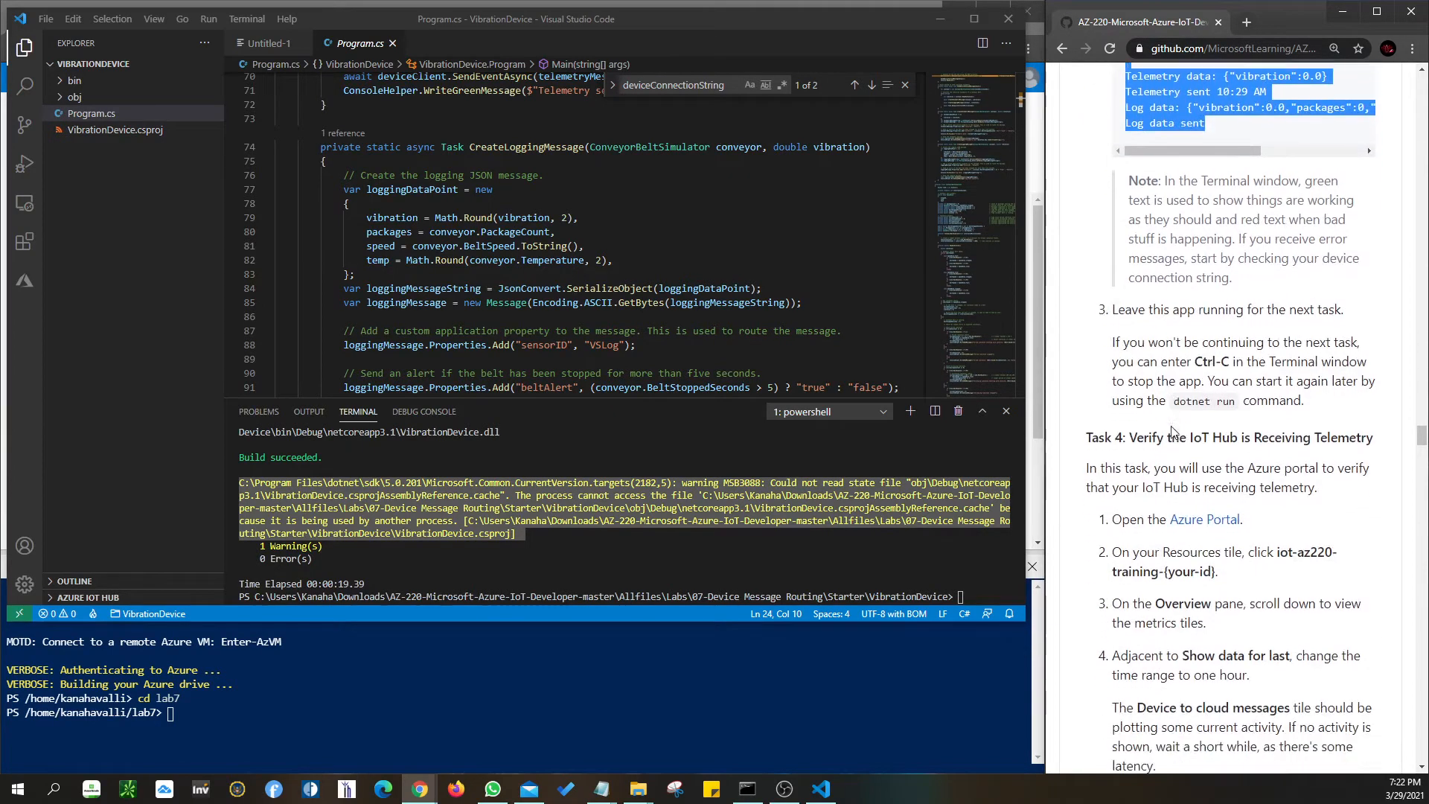
{"action": "left_click_drag", "start_coordinate": [1196, 321], "coordinate": [1229, 322]}
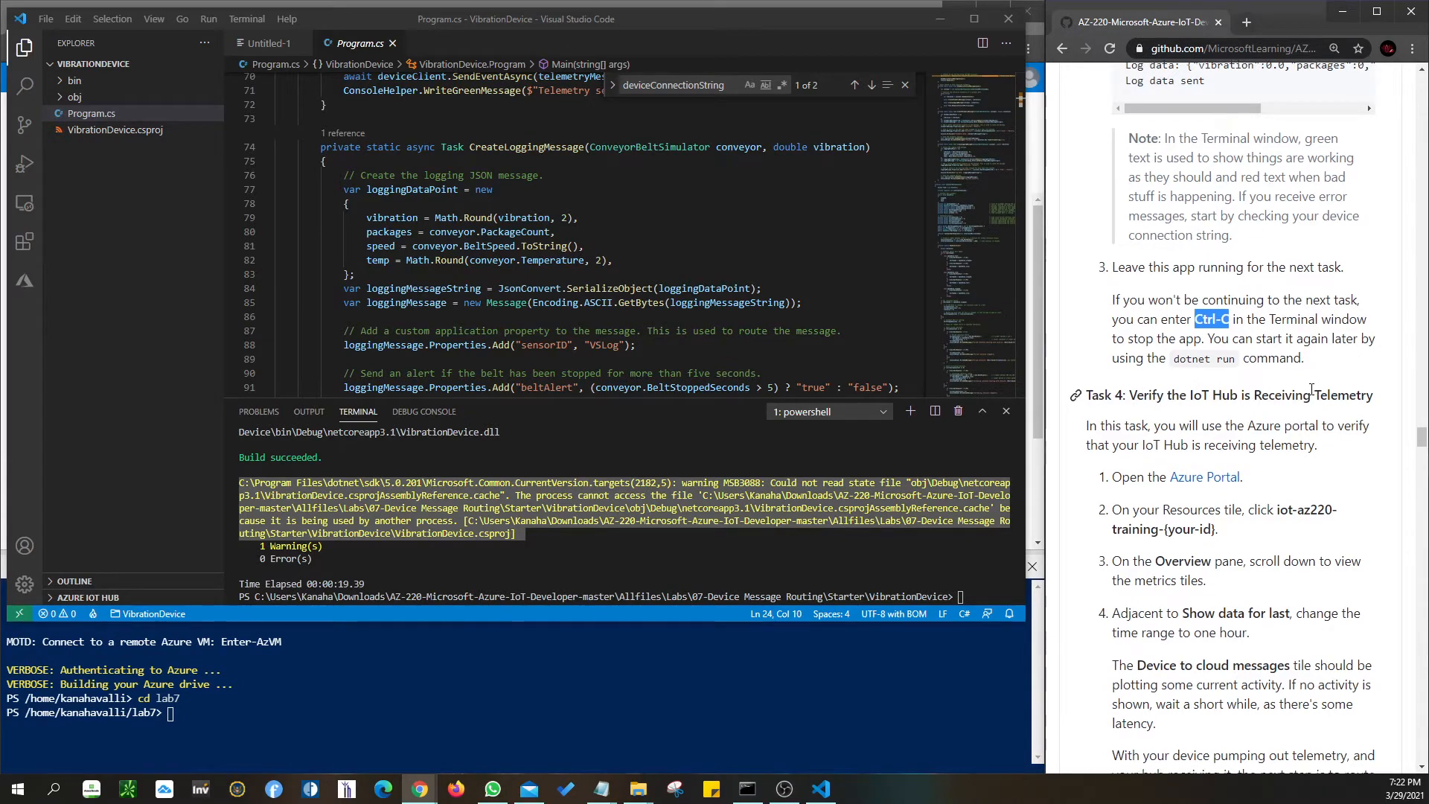
{"action": "scroll", "coordinate": [1332, 392], "scroll_direction": "down", "scroll_amount": 2}
{"action": "left_click", "coordinate": [939, 20]}
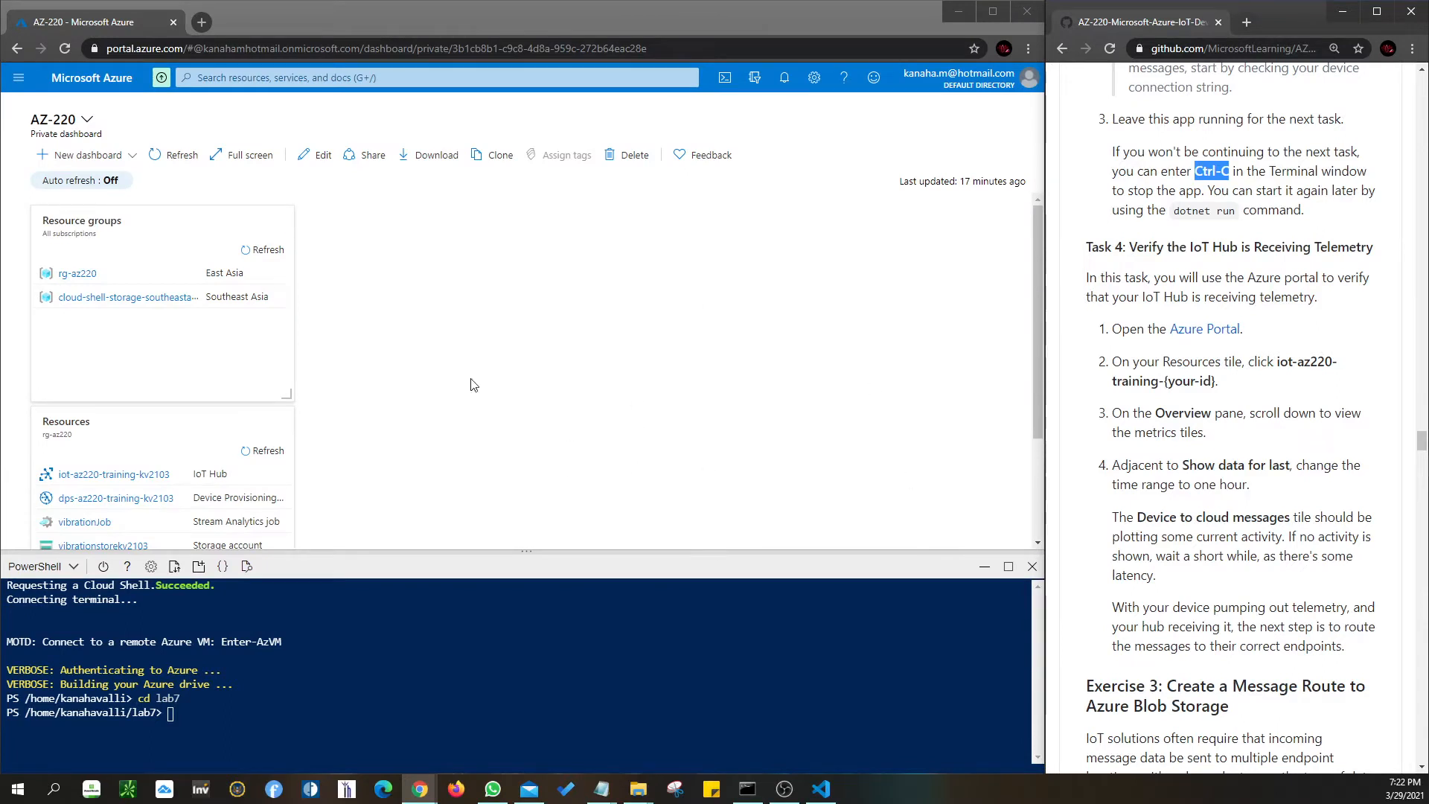
- Open iot-az220-training-kv2103 from the dashboard and view its last-1-Day usage metrics
{"action": "left_click", "coordinate": [105, 482]}
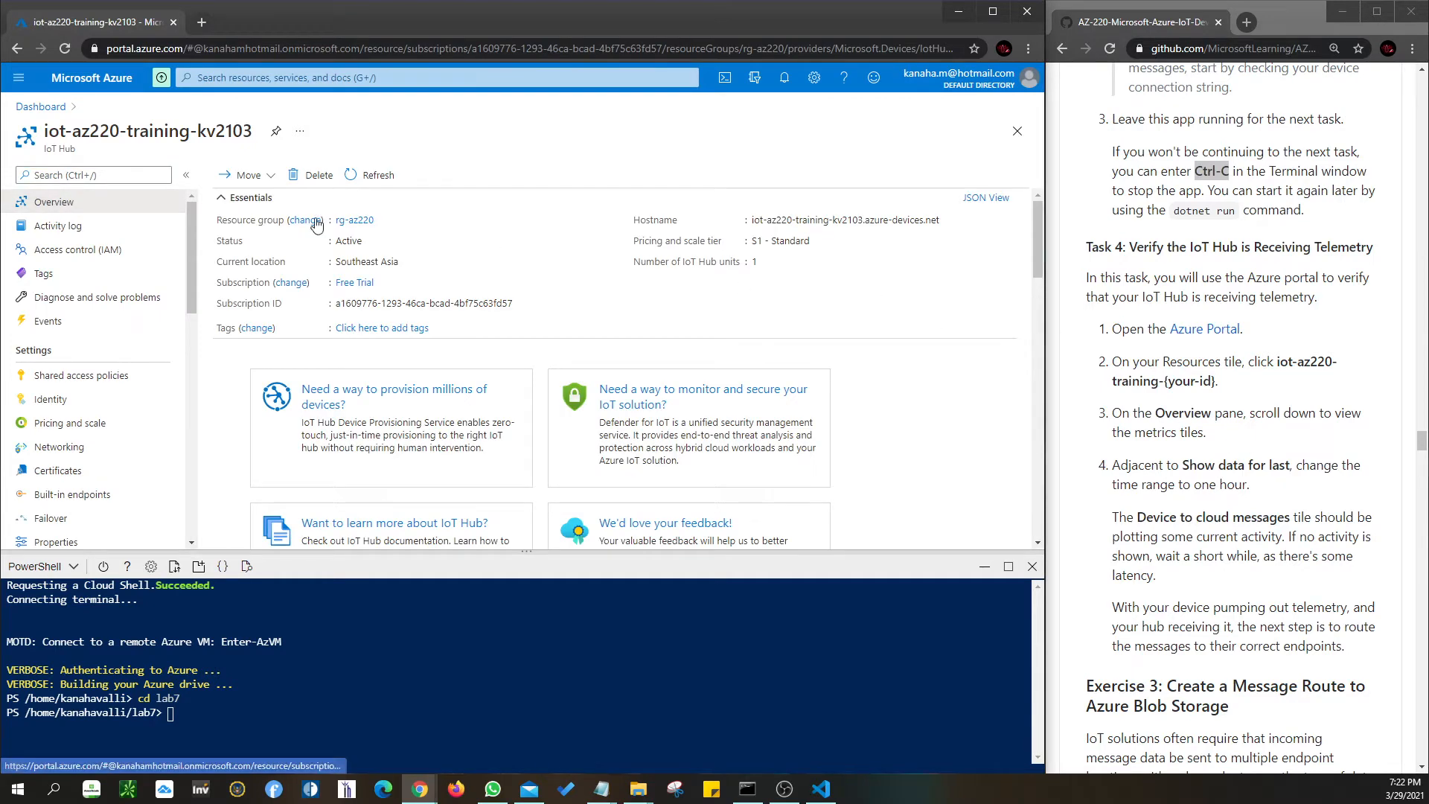
{"action": "scroll", "coordinate": [686, 338], "scroll_direction": "down", "scroll_amount": 6}
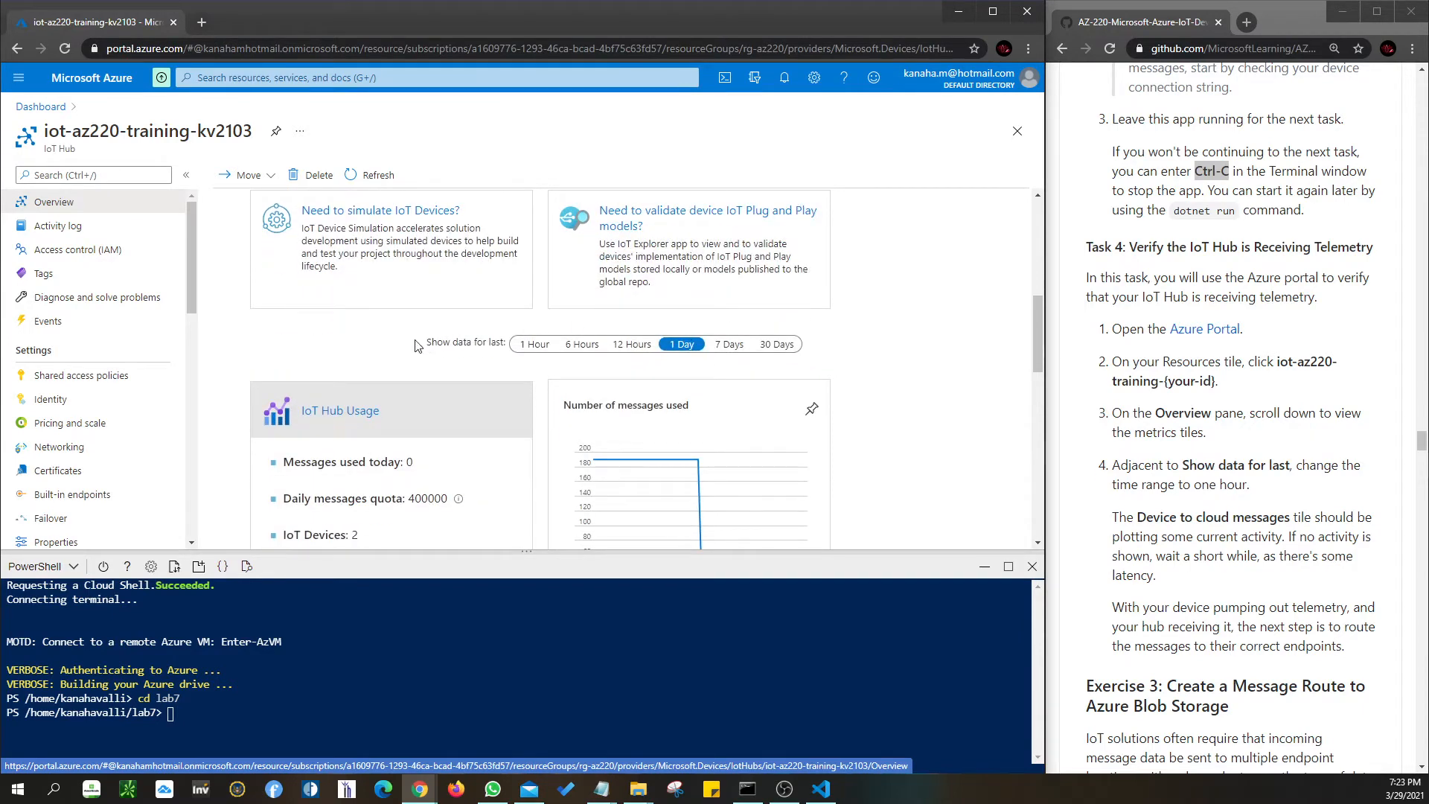
{"action": "left_click_drag", "start_coordinate": [431, 351], "coordinate": [506, 351]}
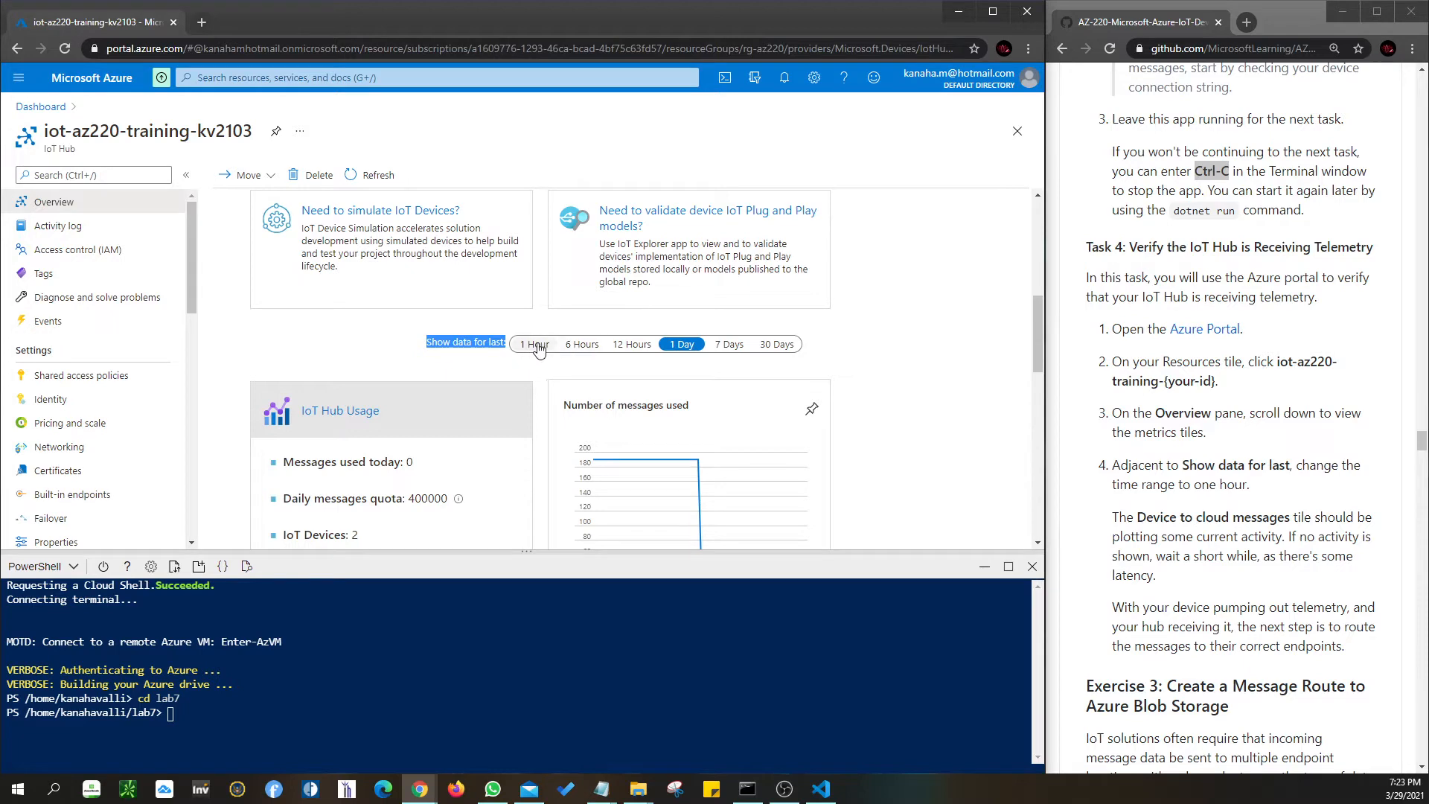
- Open Message routing under Messaging, showing vibrationLoggingRoute to vibrationLogEndpoint
{"action": "scroll", "coordinate": [1225, 532], "scroll_direction": "down", "scroll_amount": 3}
{"action": "scroll", "coordinate": [1225, 532], "scroll_direction": "down", "scroll_amount": 2}
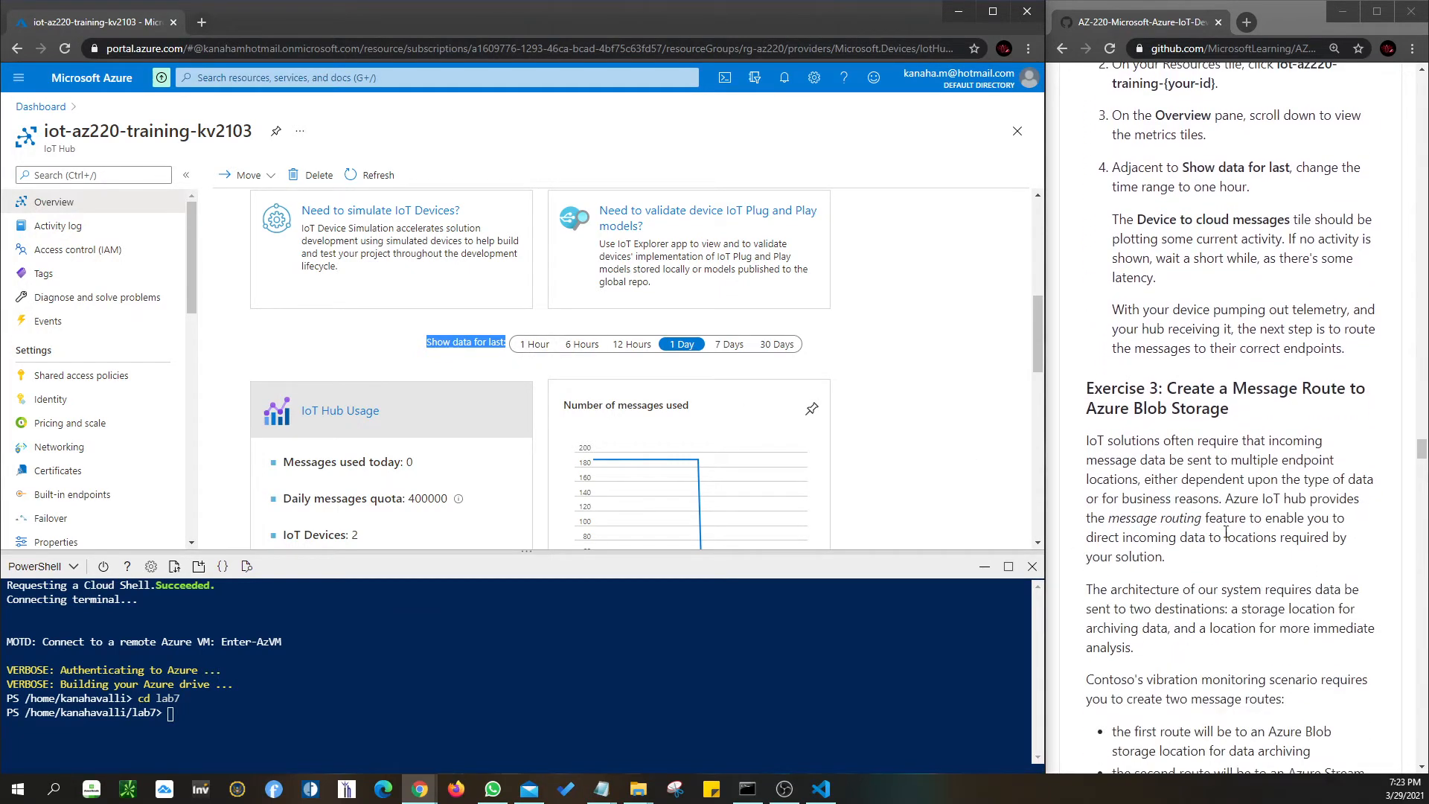
{"action": "scroll", "coordinate": [1135, 338], "scroll_direction": "down", "scroll_amount": 3}
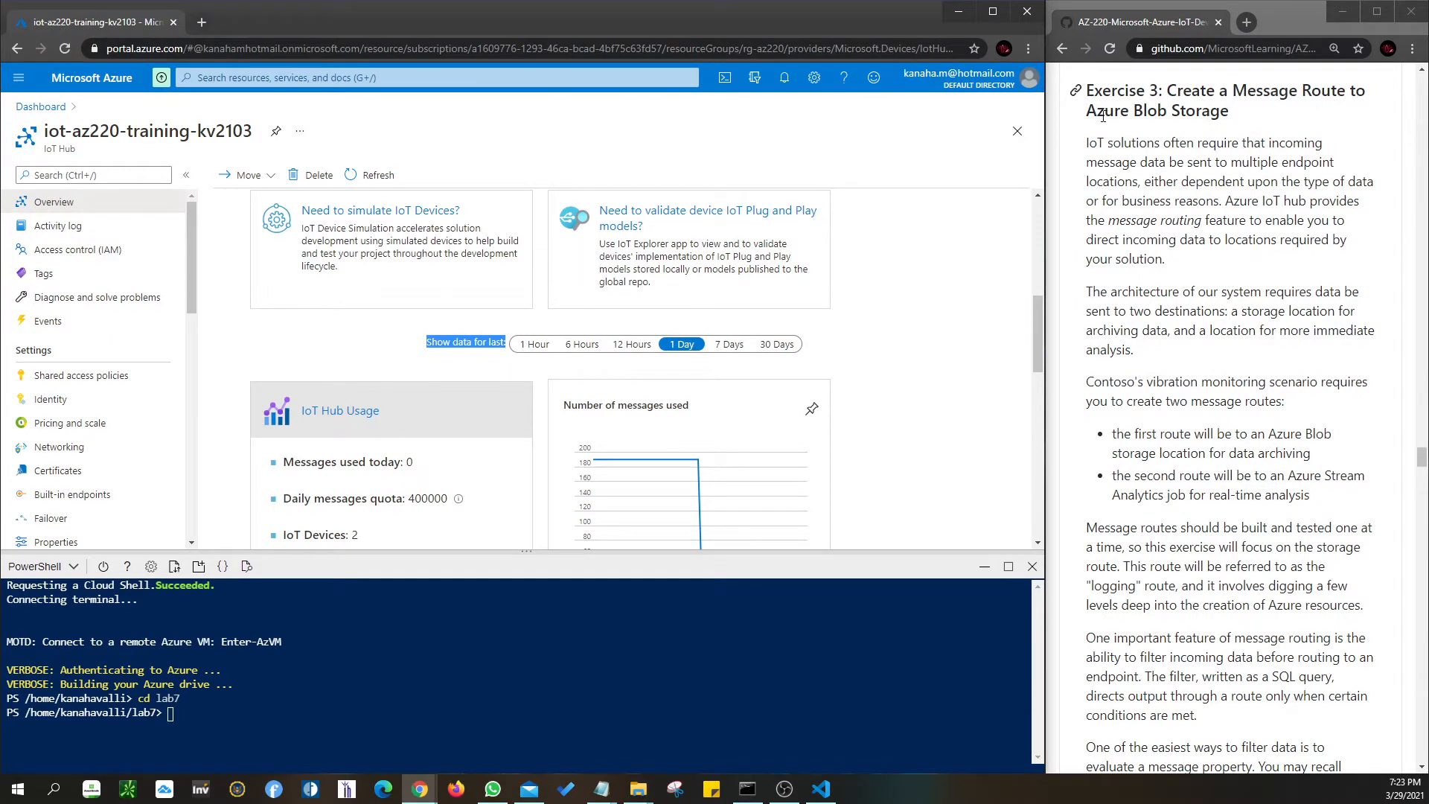
{"action": "scroll", "coordinate": [1226, 210], "scroll_direction": "down", "scroll_amount": 7}
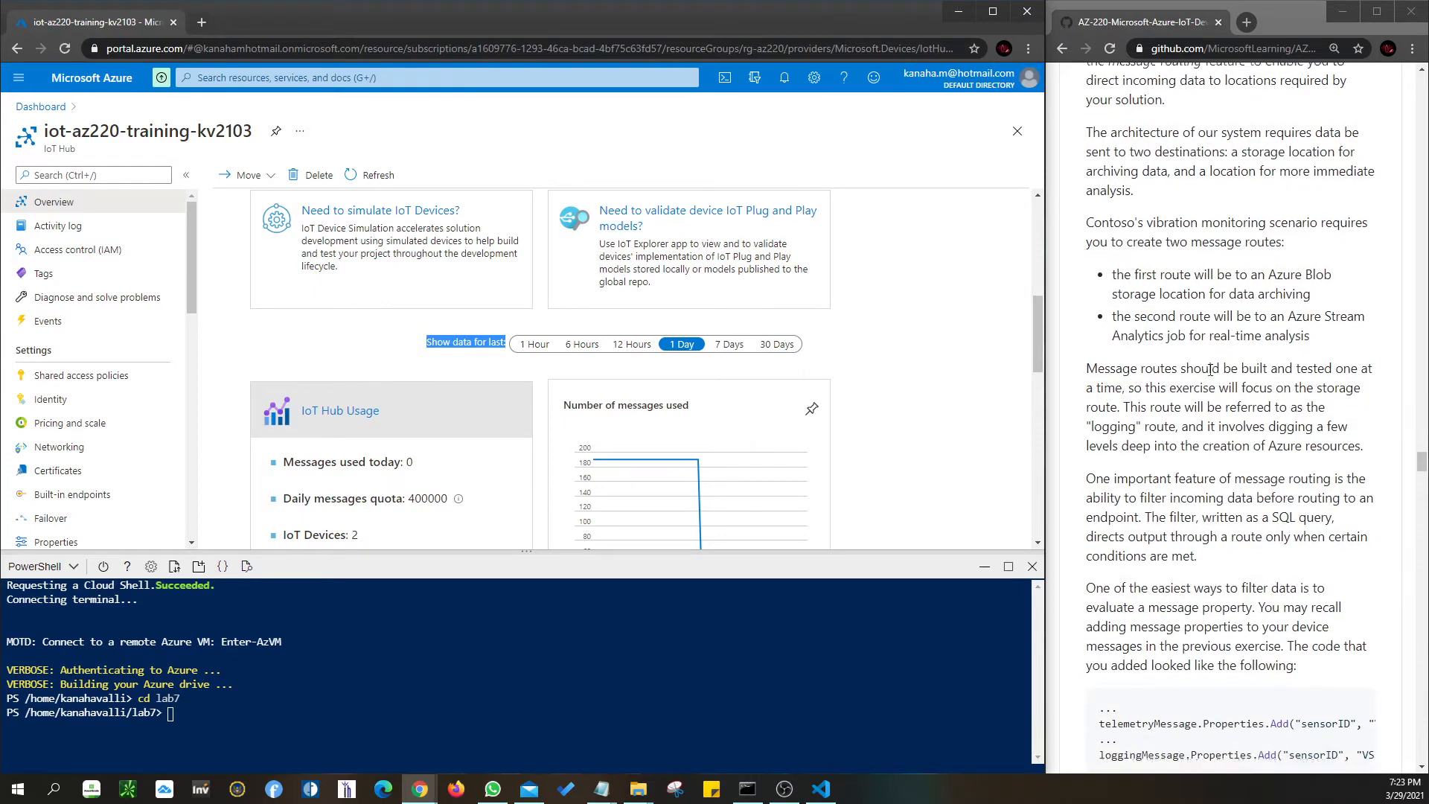
{"action": "scroll", "coordinate": [1210, 370], "scroll_direction": "down", "scroll_amount": 5}
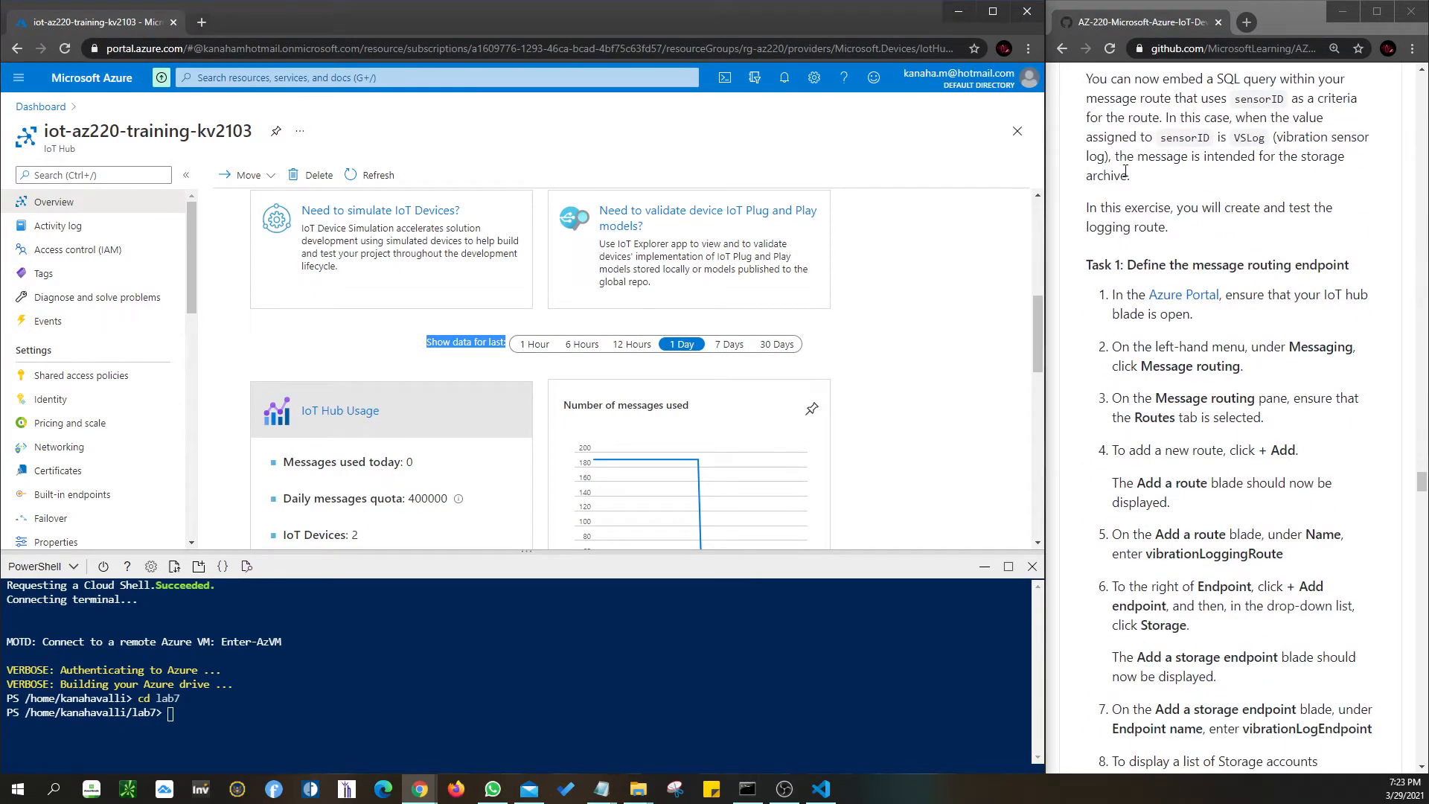
{"action": "scroll", "coordinate": [1148, 266], "scroll_direction": "down", "scroll_amount": 1}
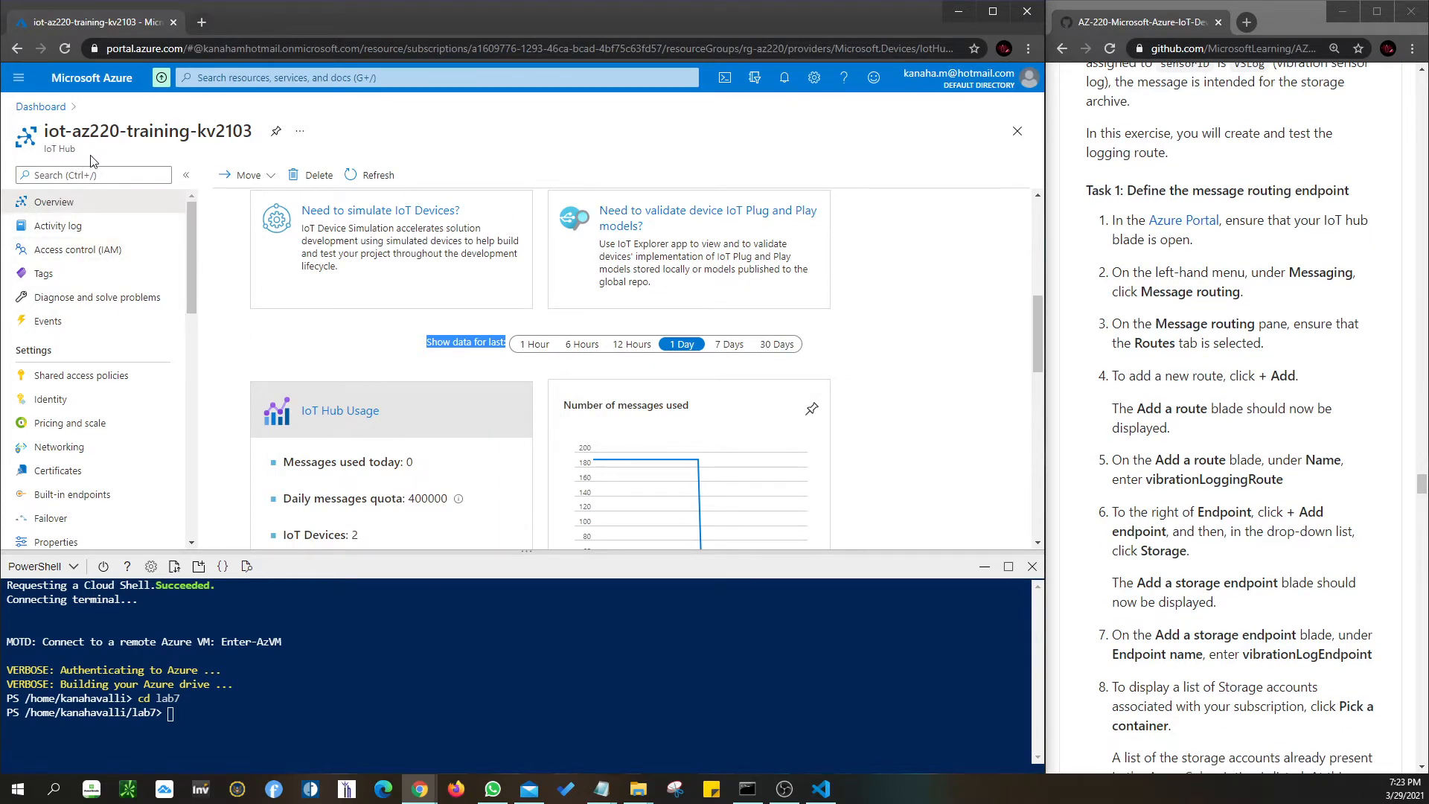
{"action": "scroll", "coordinate": [61, 289], "scroll_direction": "down", "scroll_amount": 2}
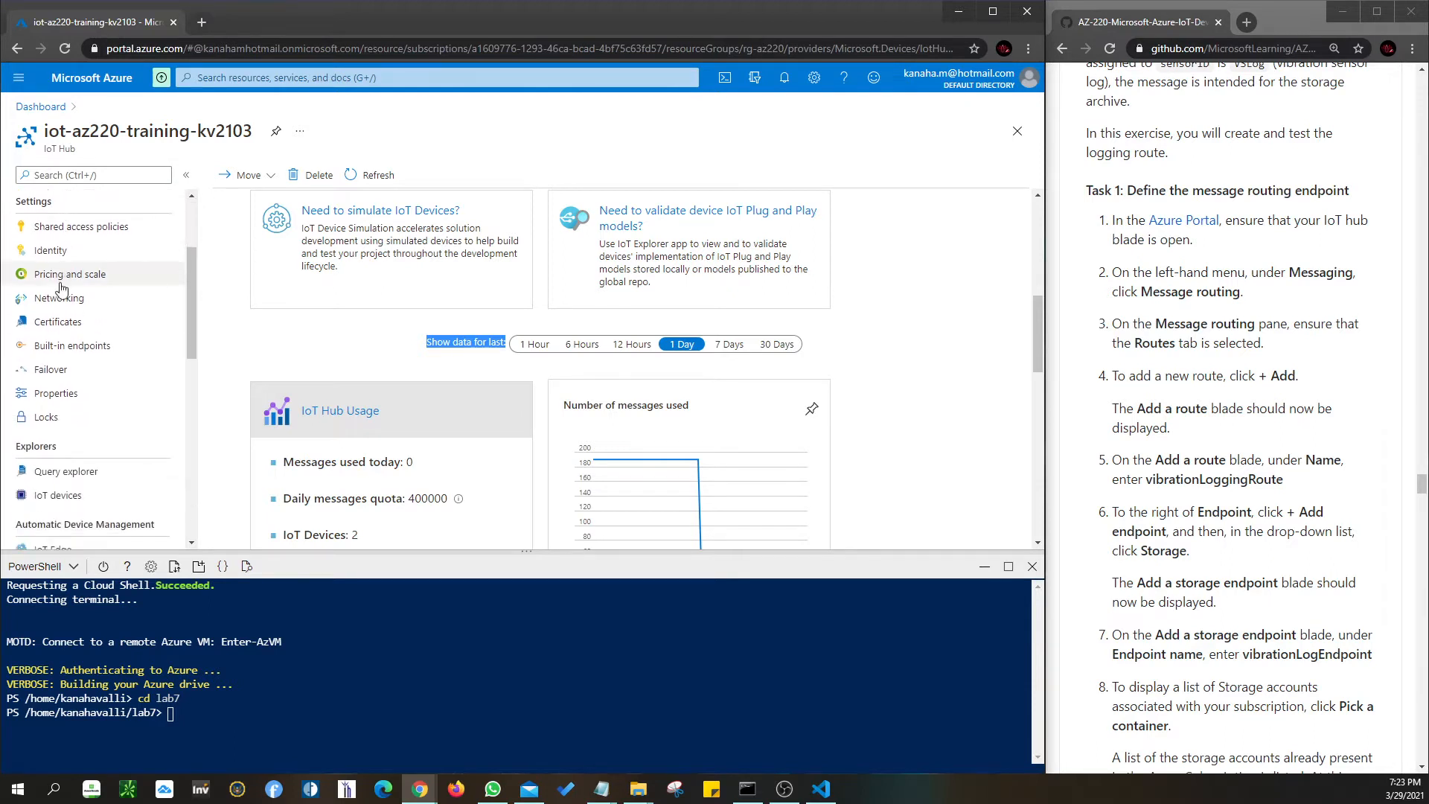
{"action": "scroll", "coordinate": [62, 289], "scroll_direction": "down", "scroll_amount": 4}
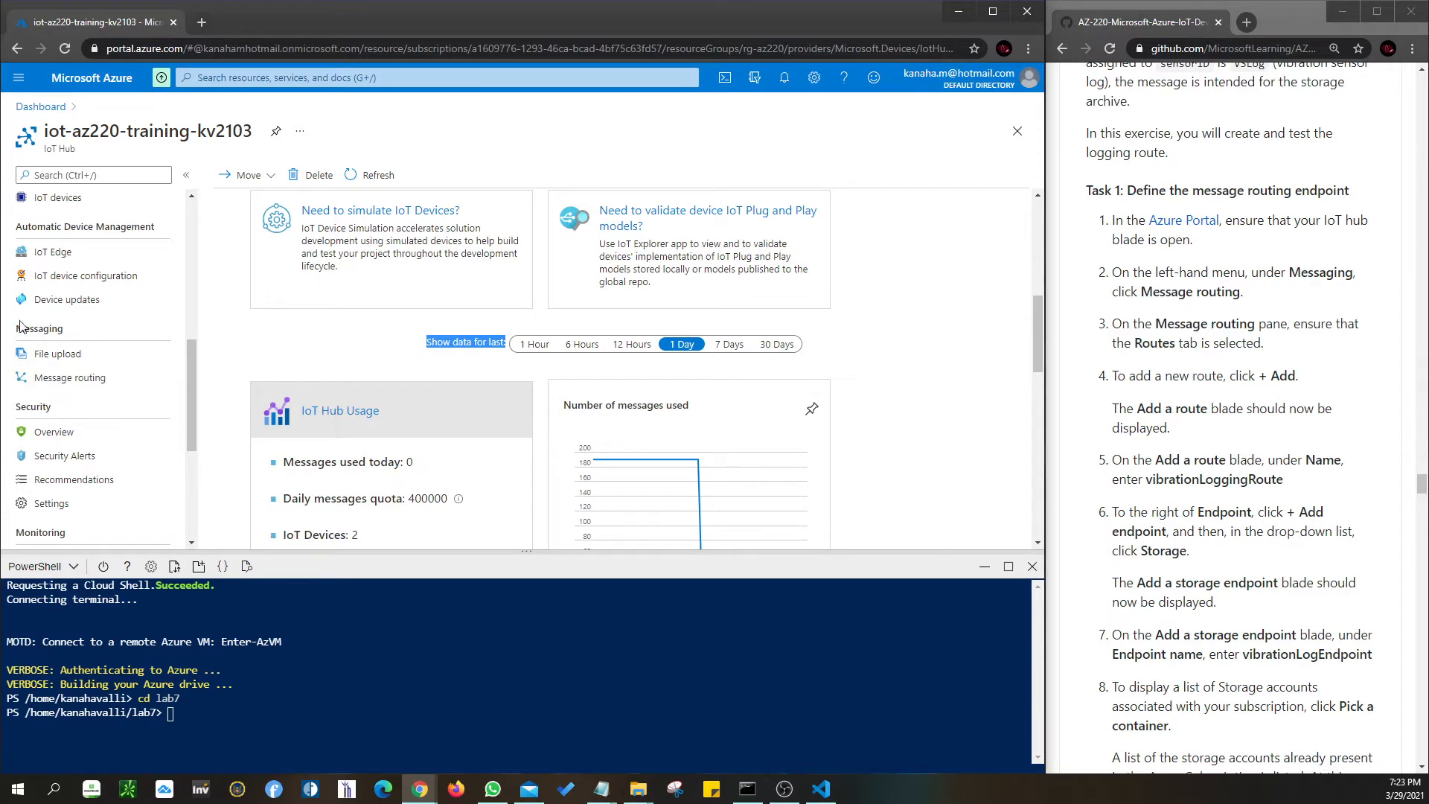
{"action": "left_click", "coordinate": [70, 378]}
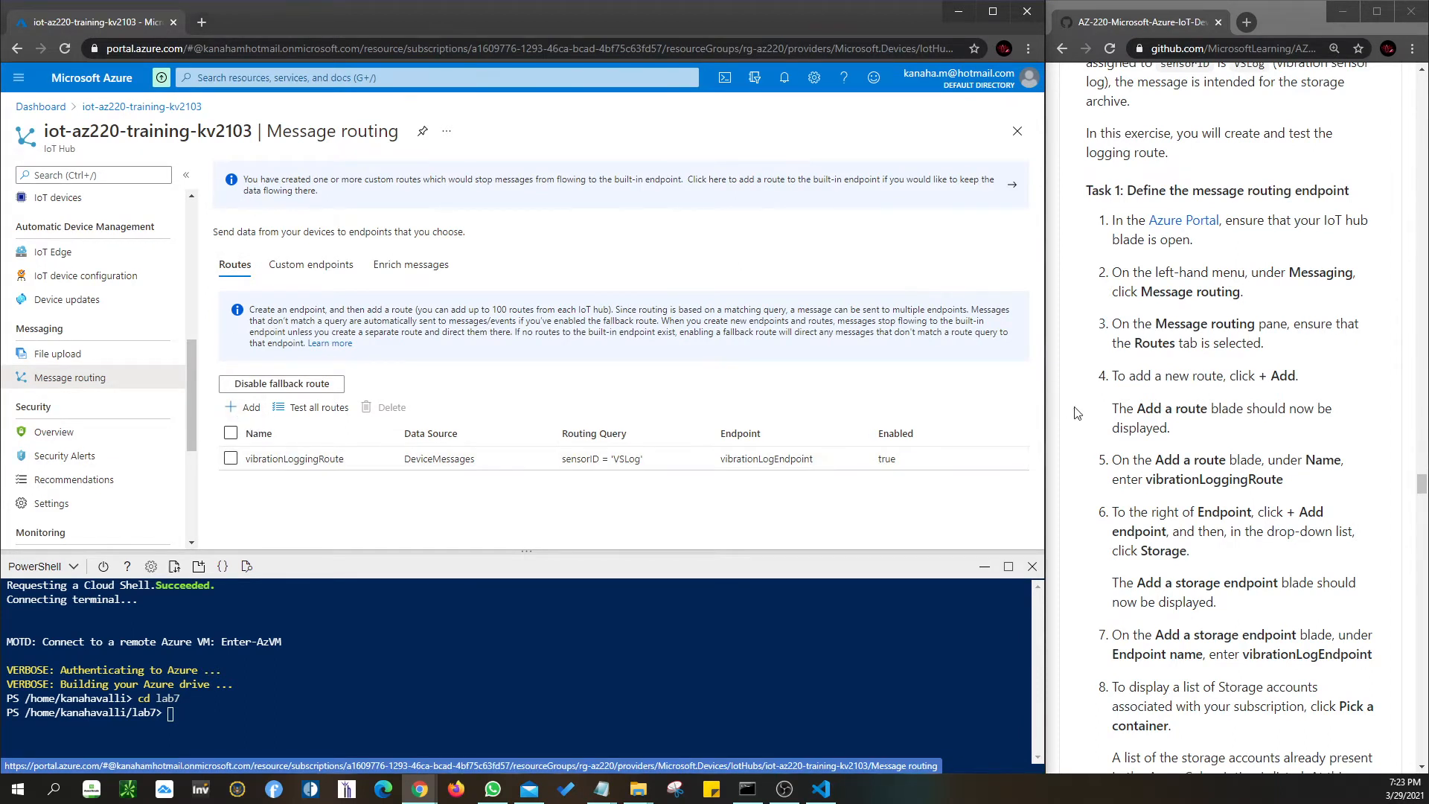
- Open vibrationLoggingRoute to see its endpoint vibrationLogEndpoint and query sensorID = 'VSLog'
{"action": "scroll", "coordinate": [1211, 408], "scroll_direction": "down", "scroll_amount": 2}
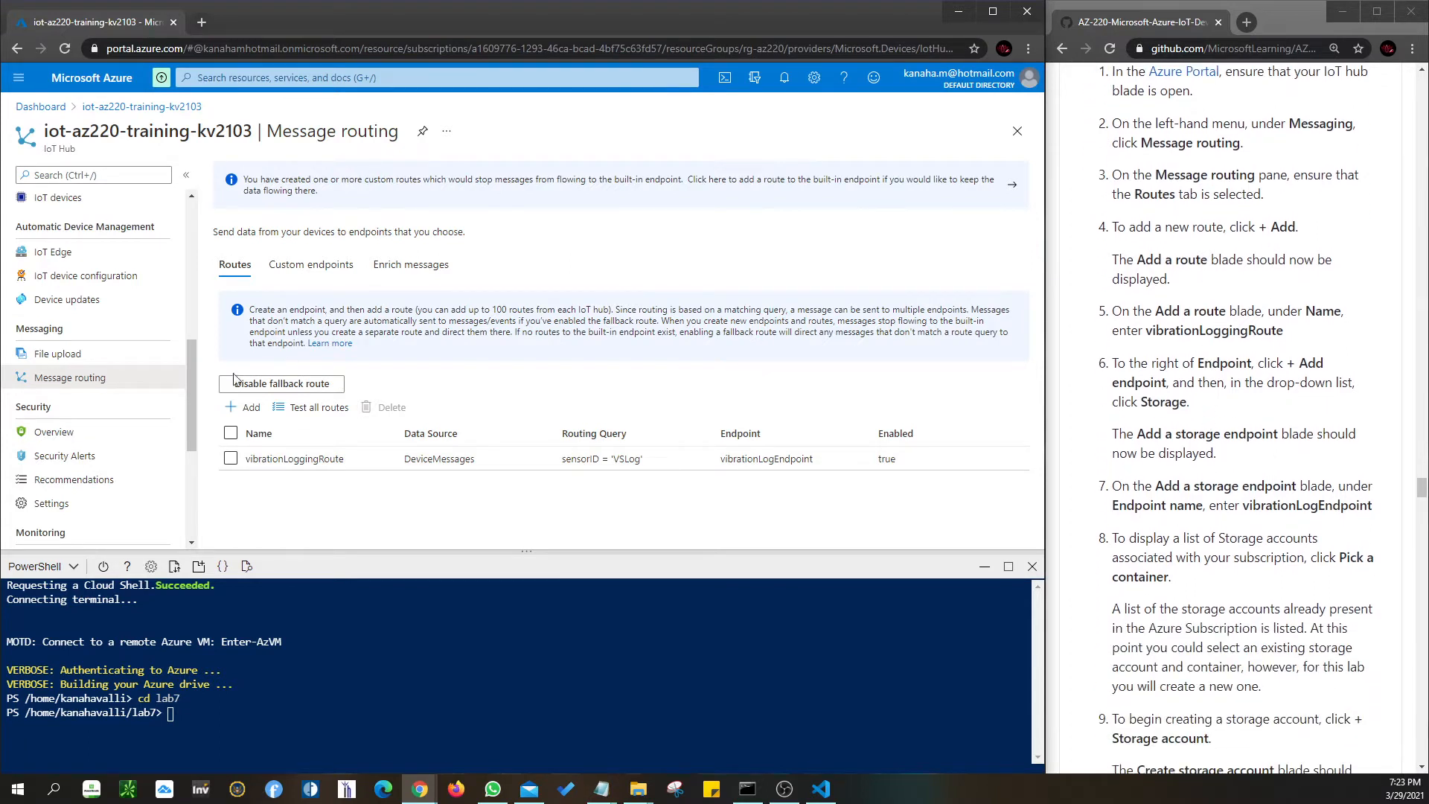
{"action": "left_click", "coordinate": [286, 459]}
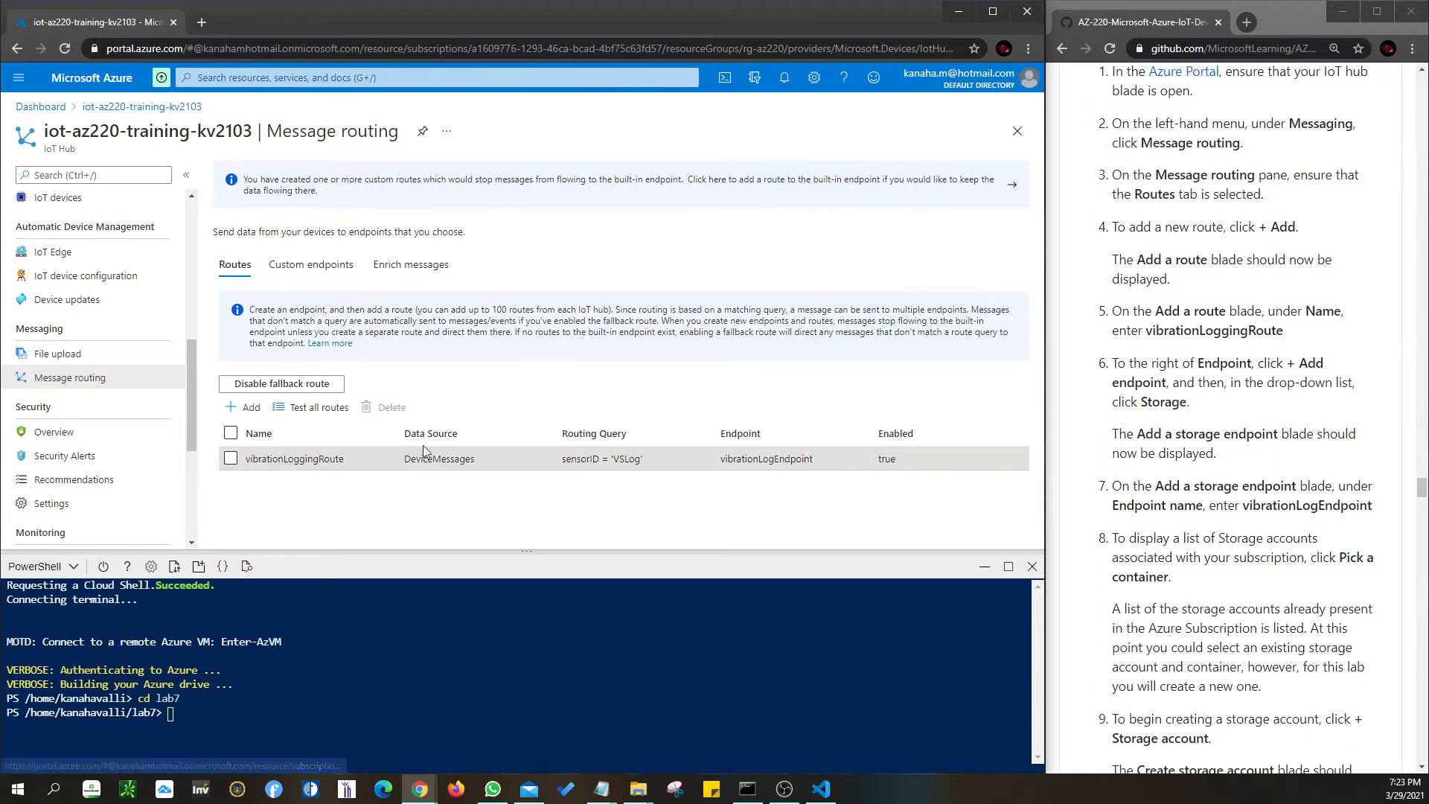
{"action": "left_click_drag", "start_coordinate": [1285, 332], "coordinate": [1146, 332]}
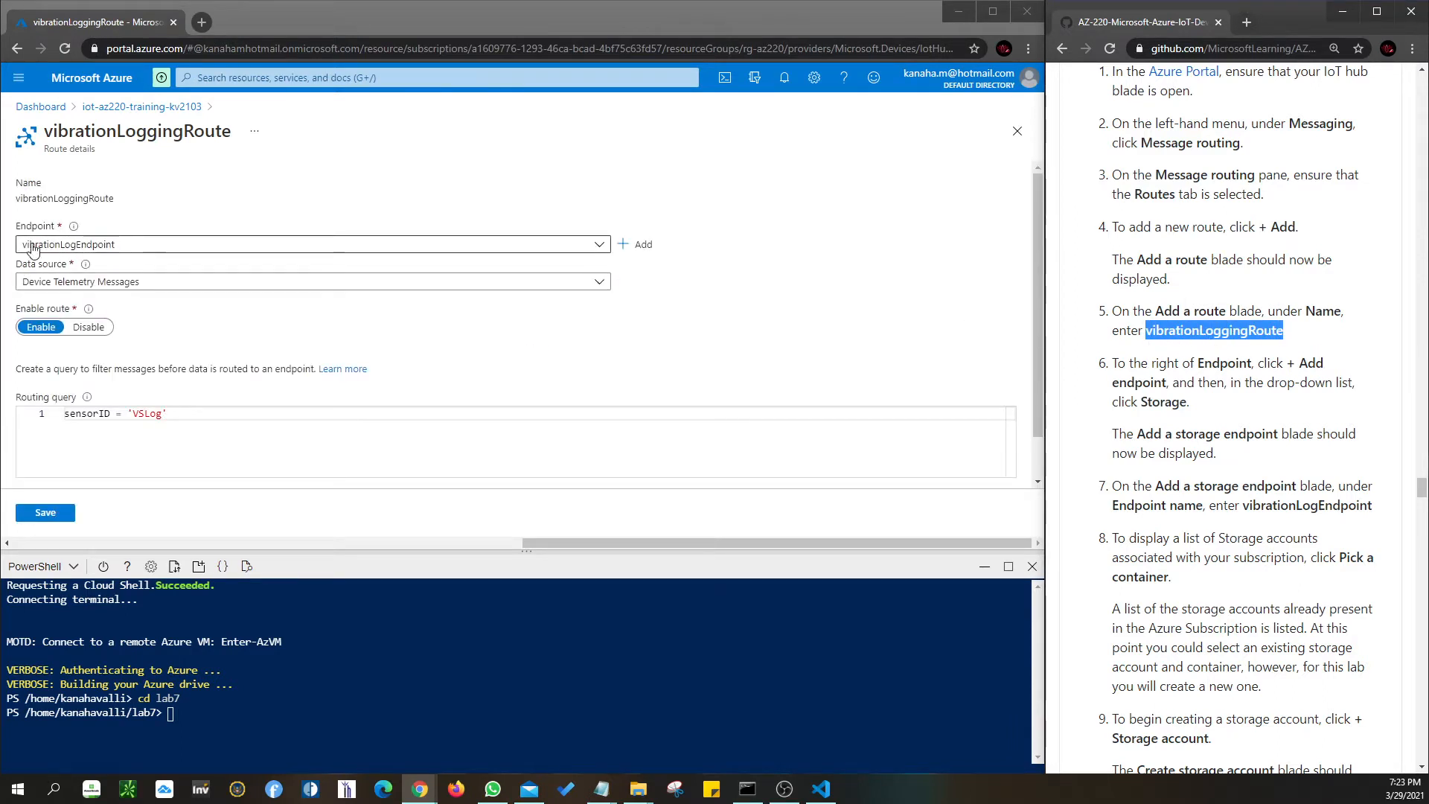
{"action": "scroll", "coordinate": [197, 307], "scroll_direction": "down", "scroll_amount": 2}
{"action": "scroll", "coordinate": [197, 306], "scroll_direction": "up", "scroll_amount": 2}
{"action": "left_click_drag", "start_coordinate": [115, 199], "coordinate": [14, 208]}
{"action": "left_click", "coordinate": [171, 206]}
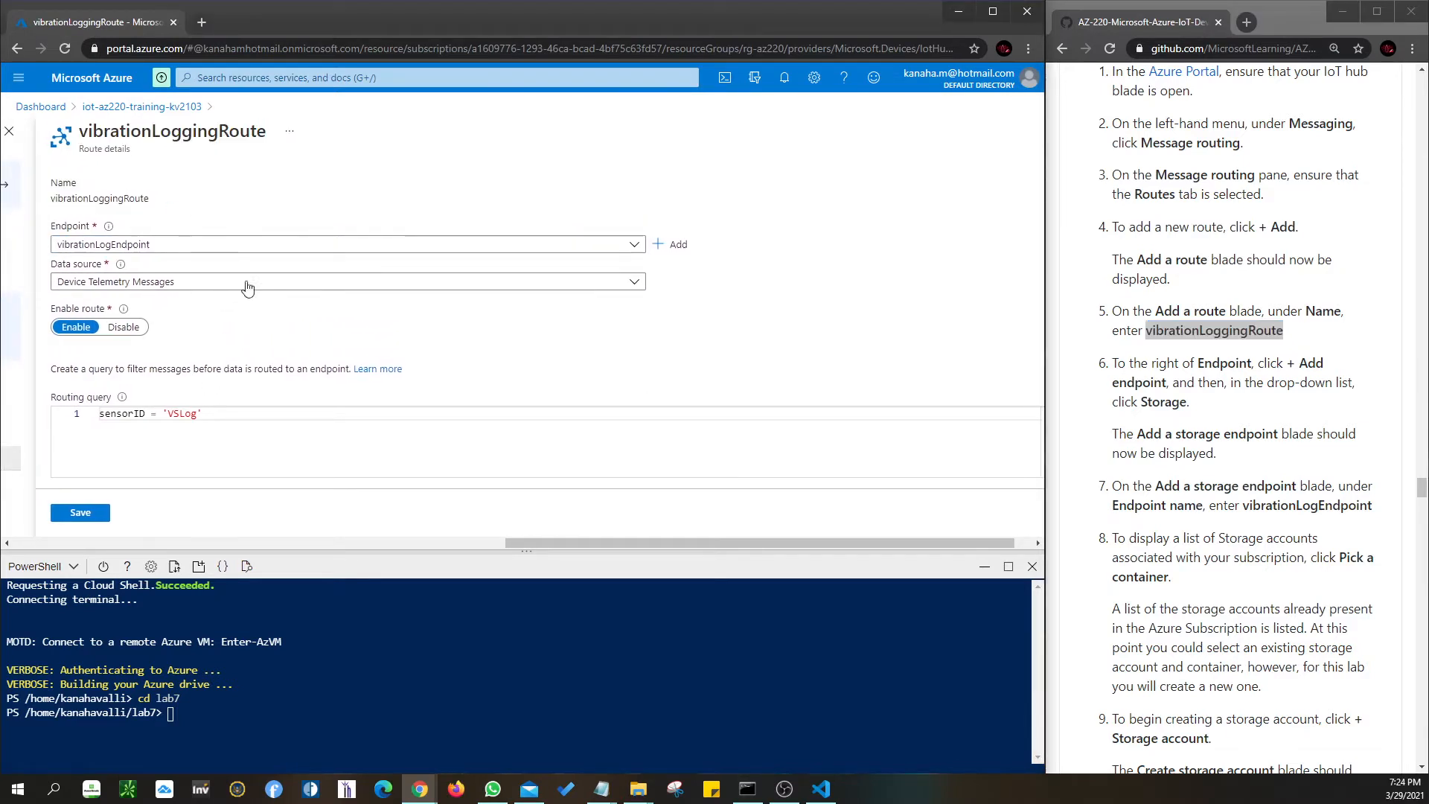
{"action": "left_click_drag", "start_coordinate": [579, 543], "coordinate": [620, 539]}
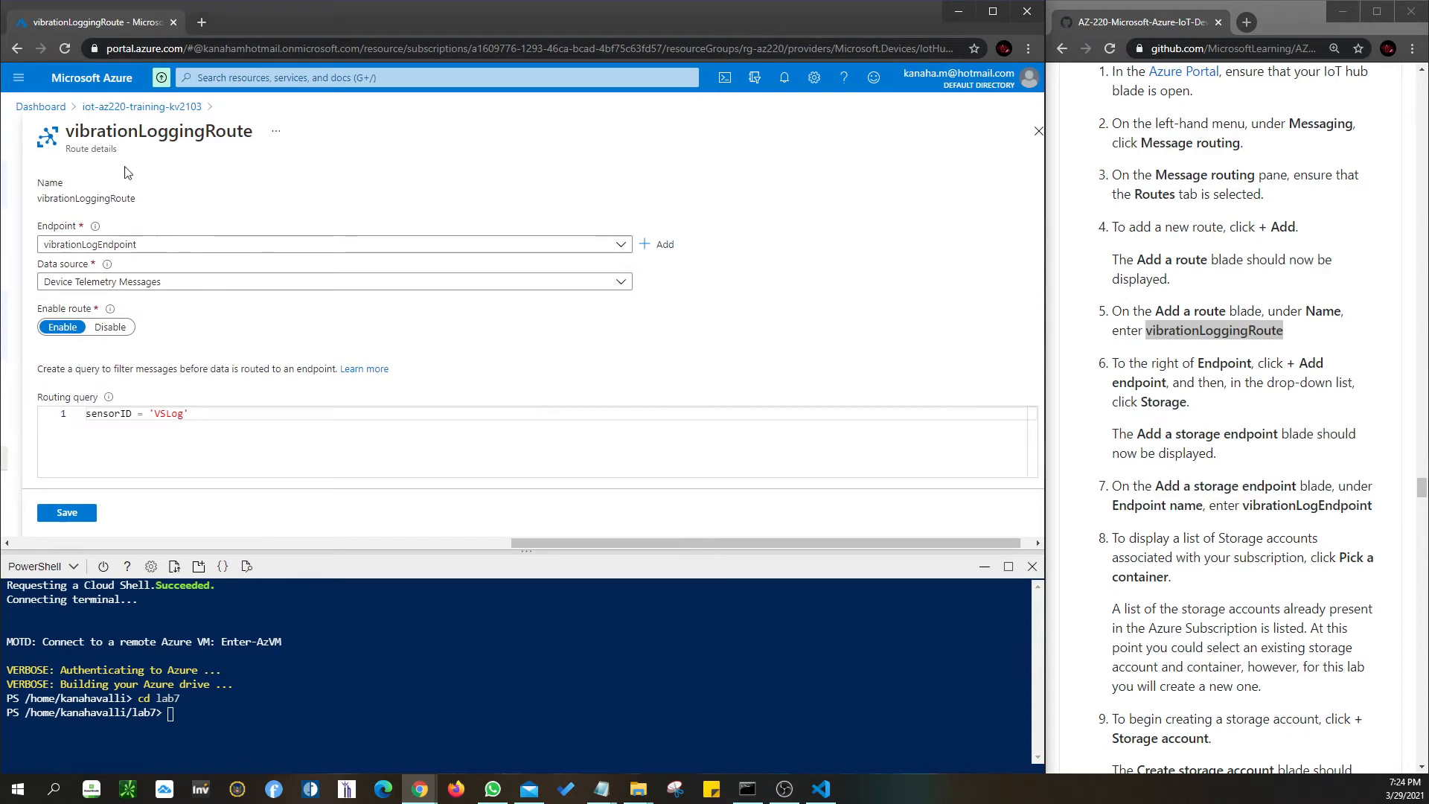
{"action": "left_click_drag", "start_coordinate": [144, 207], "coordinate": [45, 210]}
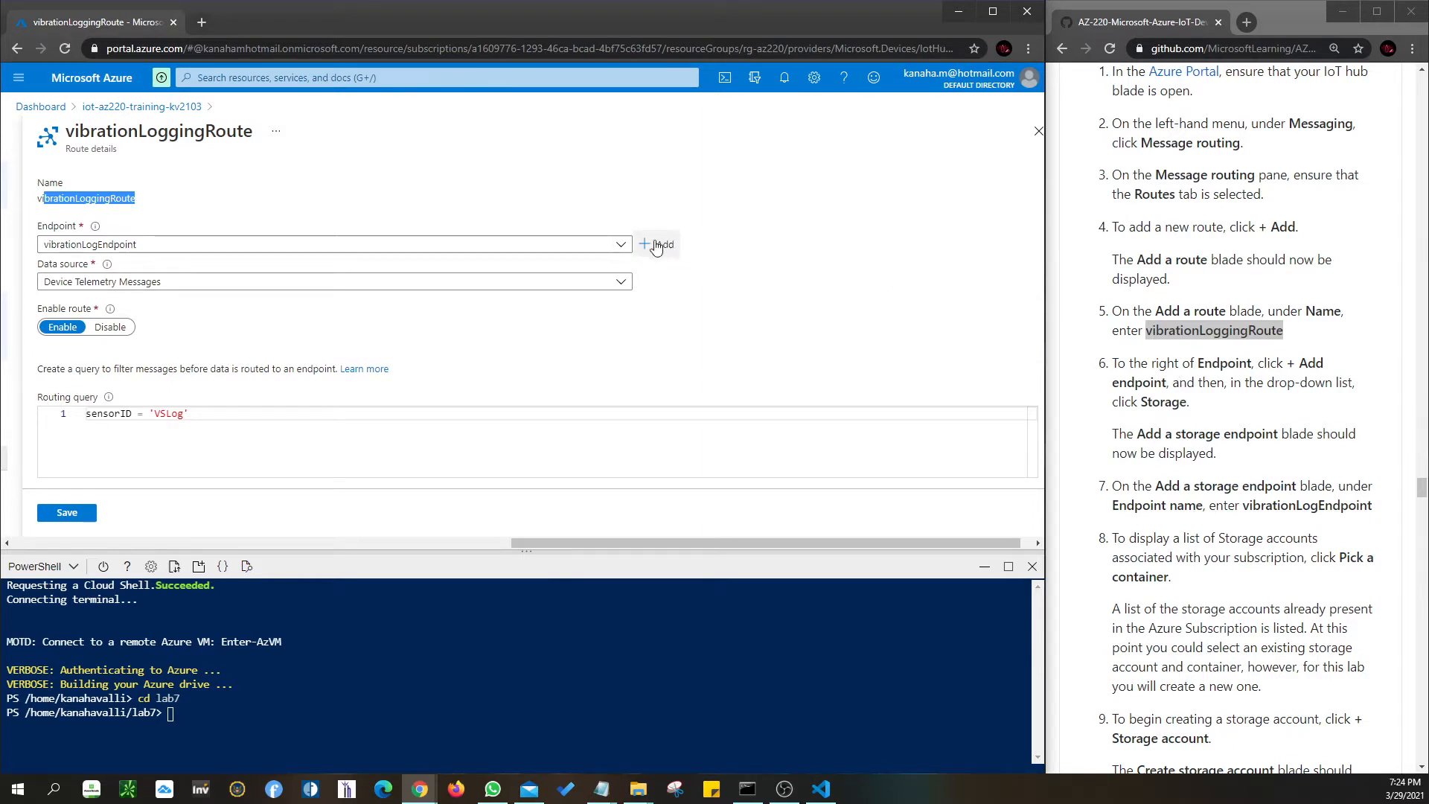
- Check the route's Endpoint list and close it, leaving vibrationLogEndpoint selected
{"action": "left_click", "coordinate": [621, 250]}
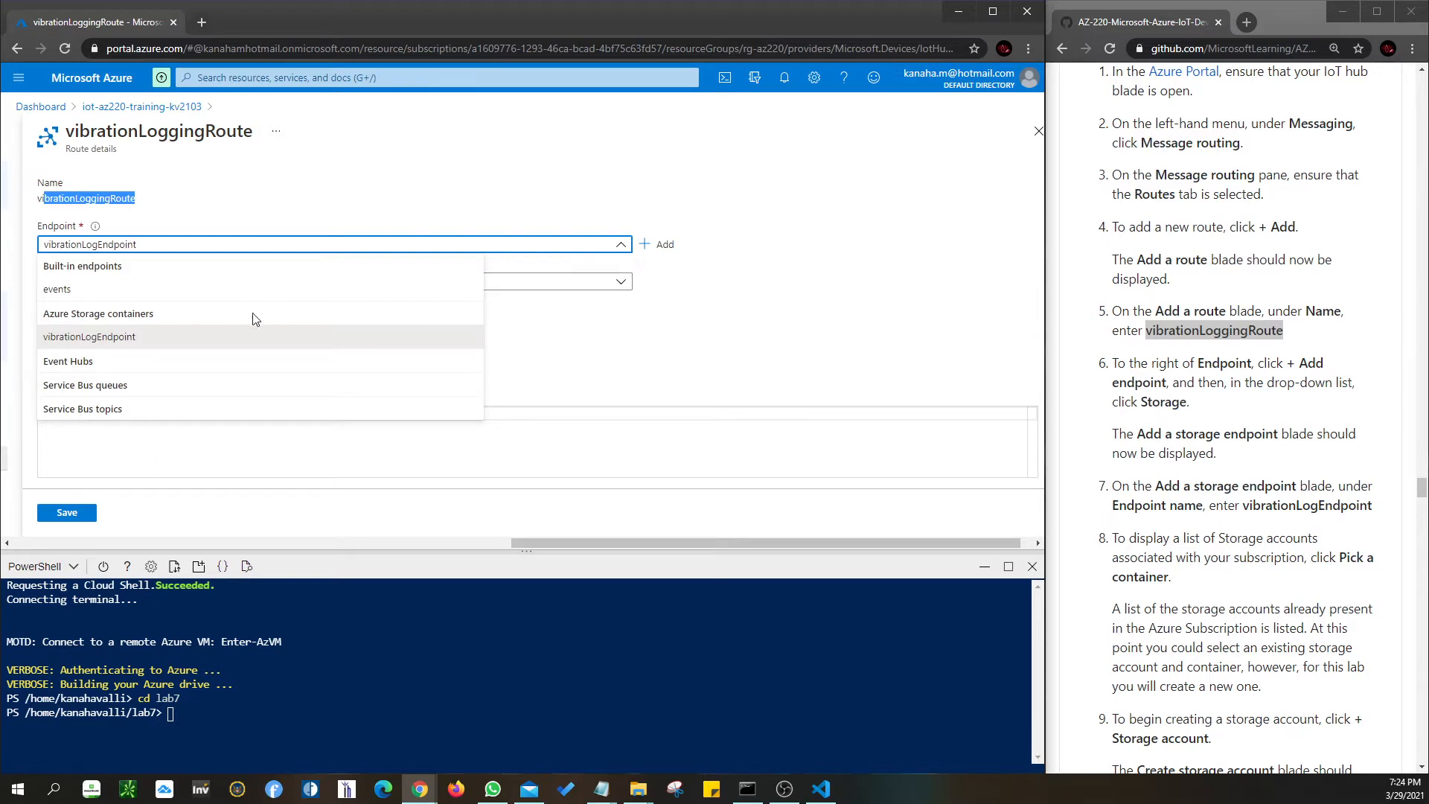
{"action": "left_click", "coordinate": [779, 268]}
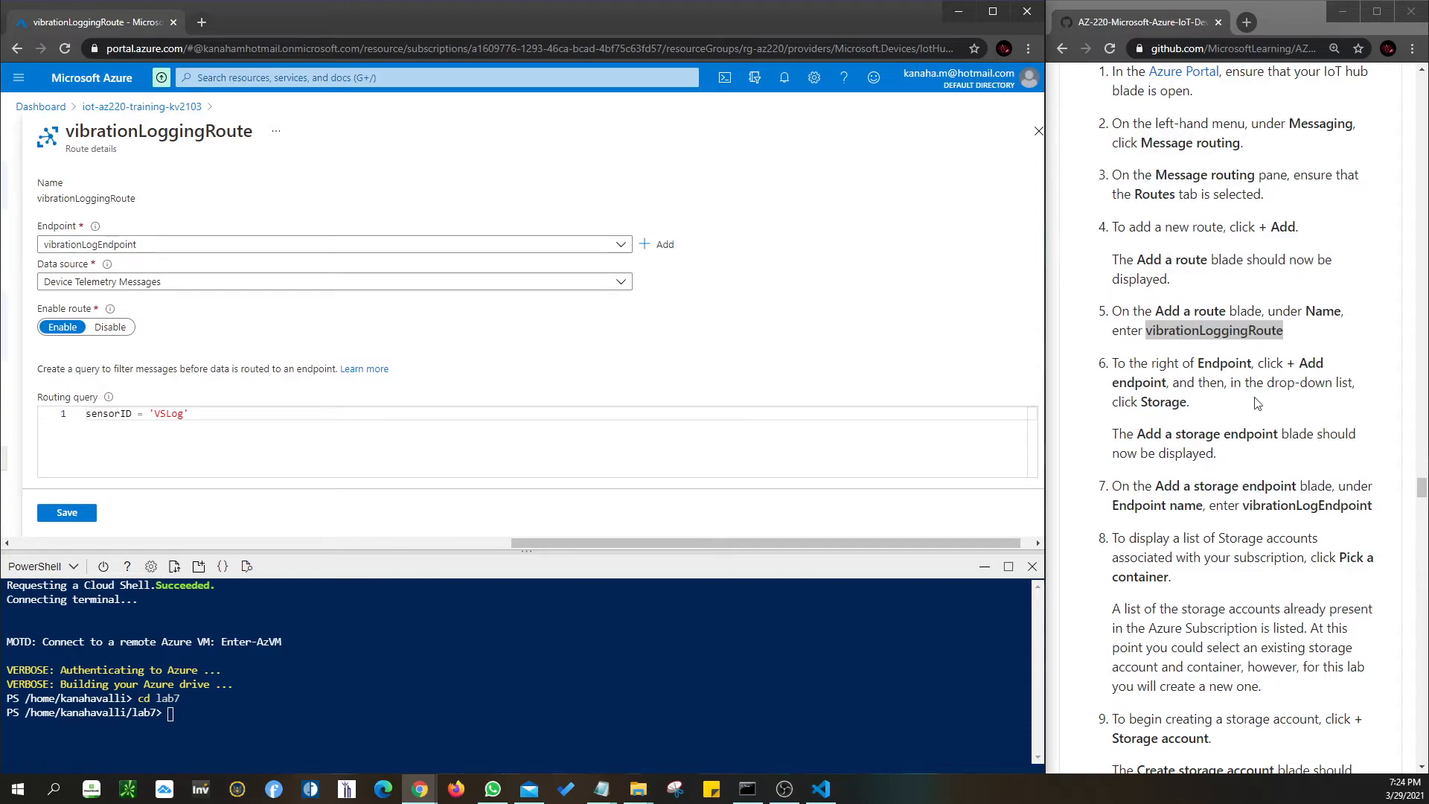
{"action": "mouse_move", "coordinate": [1421, 488]}
{"action": "left_mouse_down"}
{"action": "mouse_move", "coordinate": [1413, 77]}
{"action": "mouse_move", "coordinate": [1404, 490]}
{"action": "left_mouse_up"}
{"action": "scroll", "coordinate": [1378, 443], "scroll_direction": "down", "scroll_amount": 2}
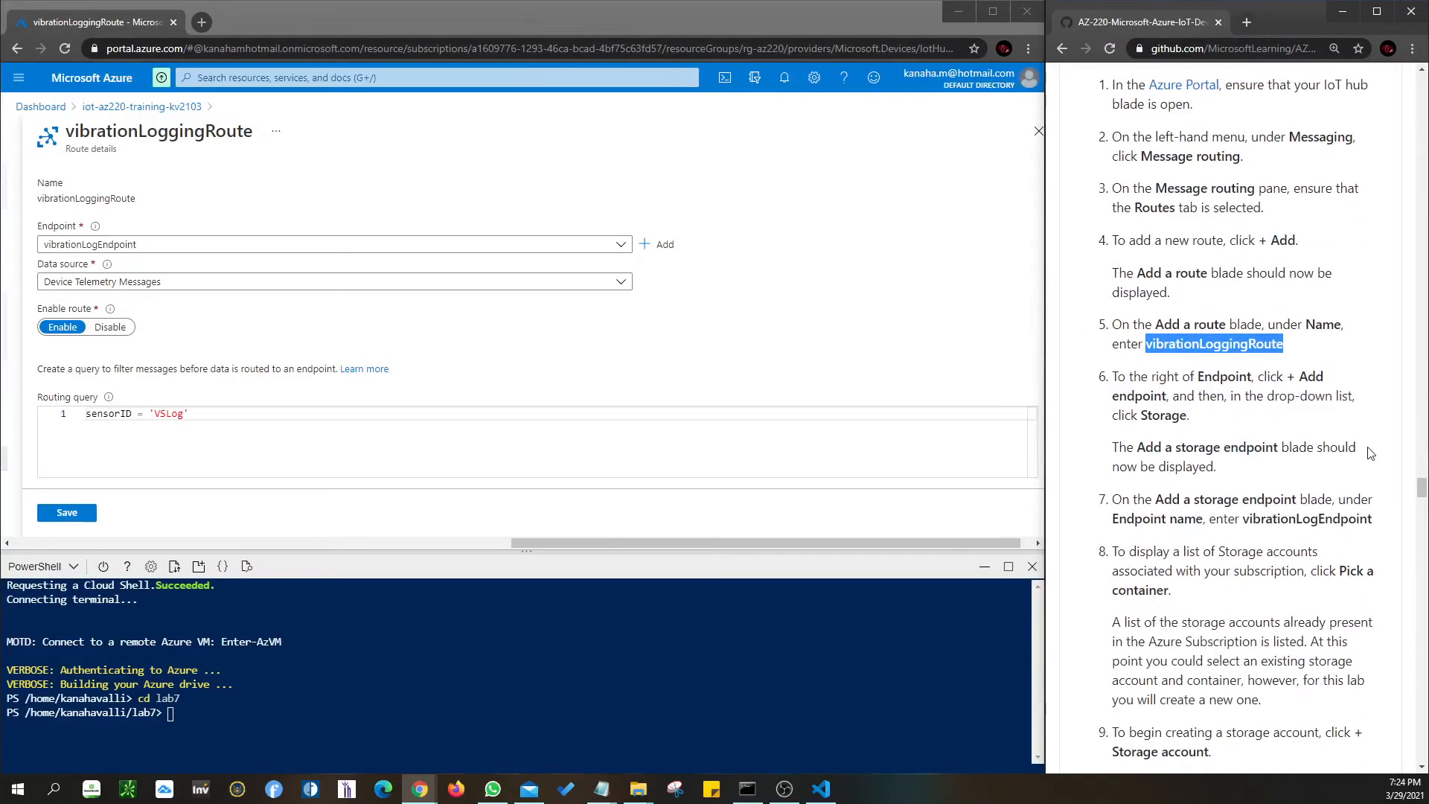
{"action": "scroll", "coordinate": [1372, 452], "scroll_direction": "down", "scroll_amount": 4}
{"action": "scroll", "coordinate": [1270, 293], "scroll_direction": "up", "scroll_amount": 2}
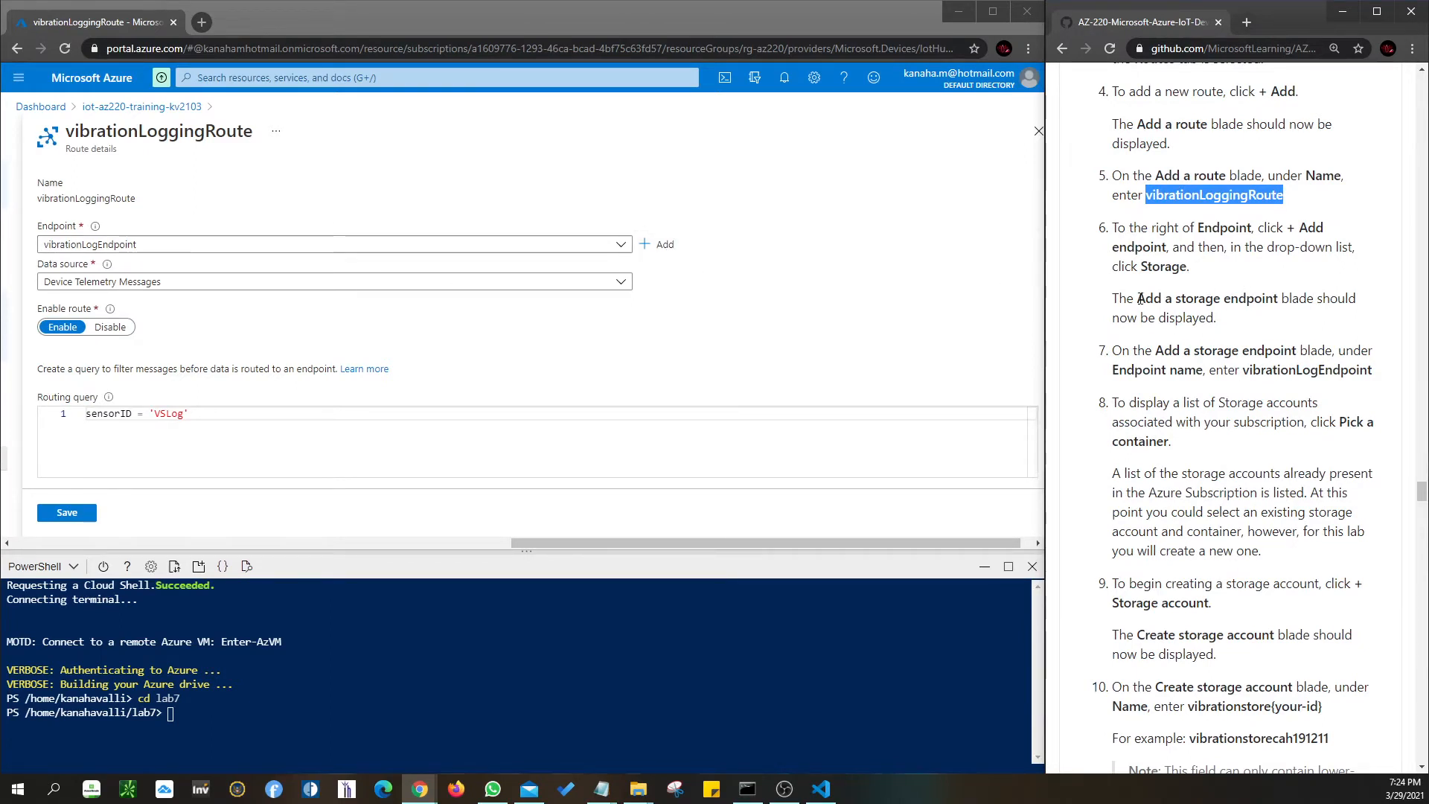
- List the addable endpoint types: Event hubs, Service bus queue, Service bus topic, Storage
{"action": "scroll", "coordinate": [1149, 349], "scroll_direction": "down", "scroll_amount": 1}
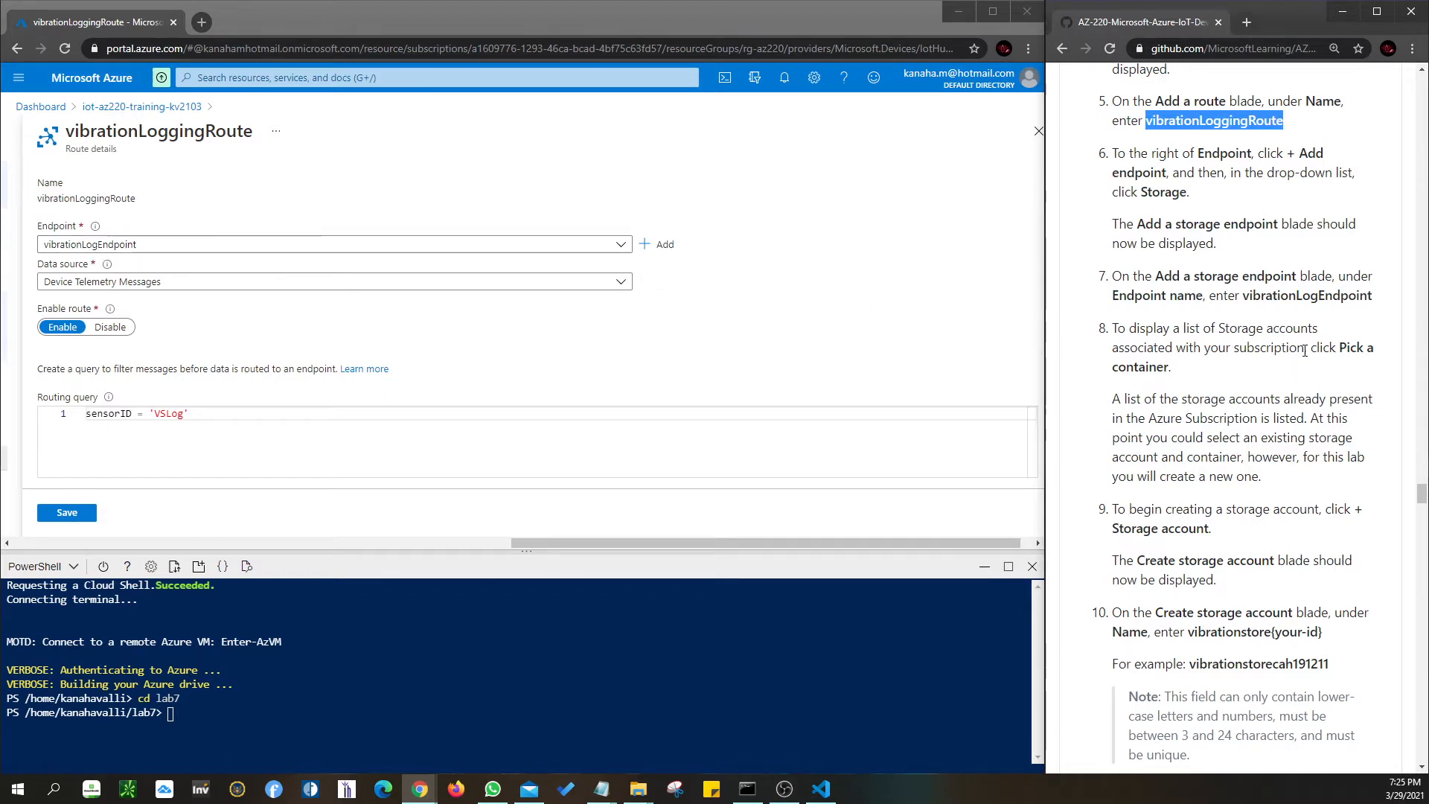
{"action": "scroll", "coordinate": [1304, 350], "scroll_direction": "down", "scroll_amount": 1}
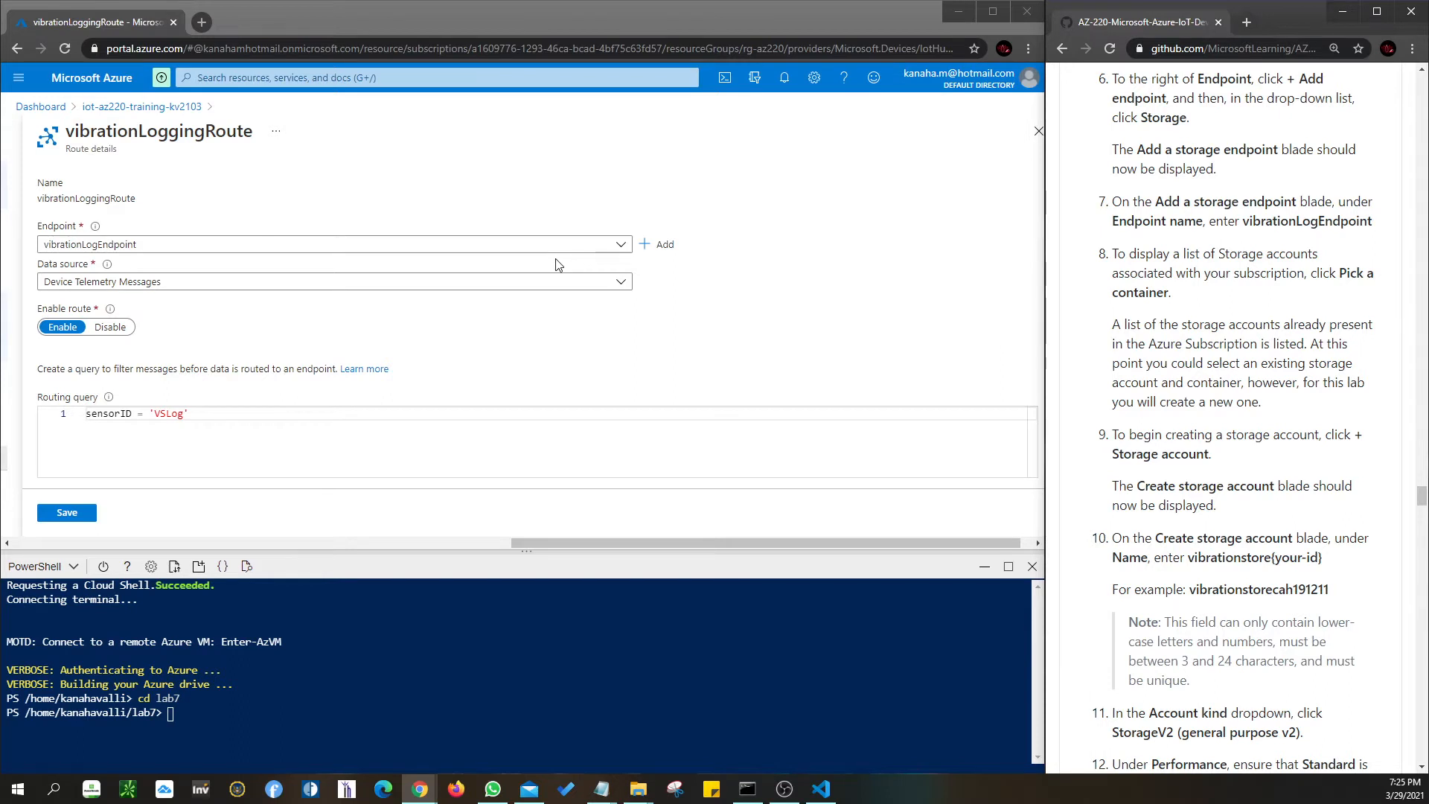
{"action": "scroll", "coordinate": [605, 324], "scroll_direction": "down", "scroll_amount": 1}
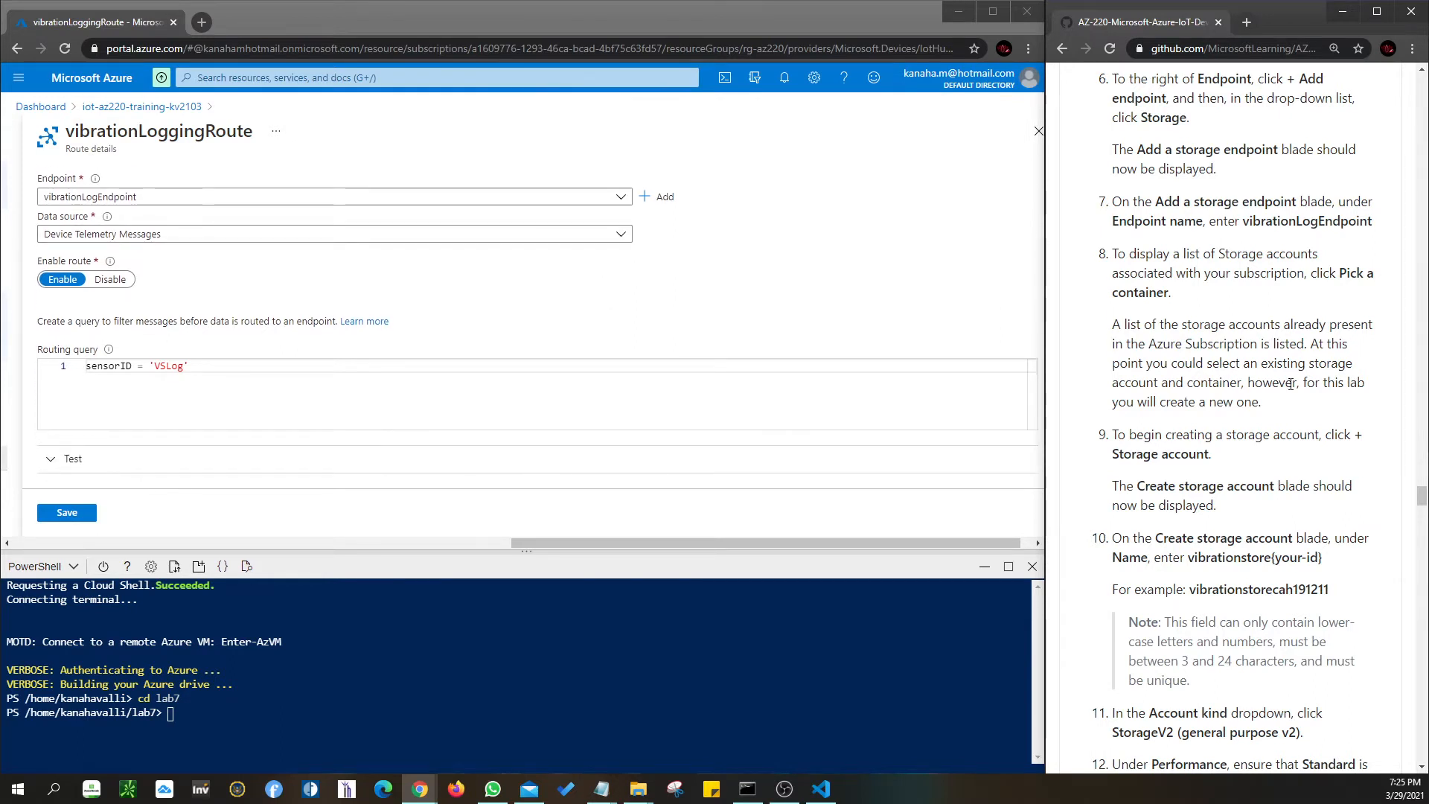
{"action": "scroll", "coordinate": [1290, 384], "scroll_direction": "down", "scroll_amount": 1}
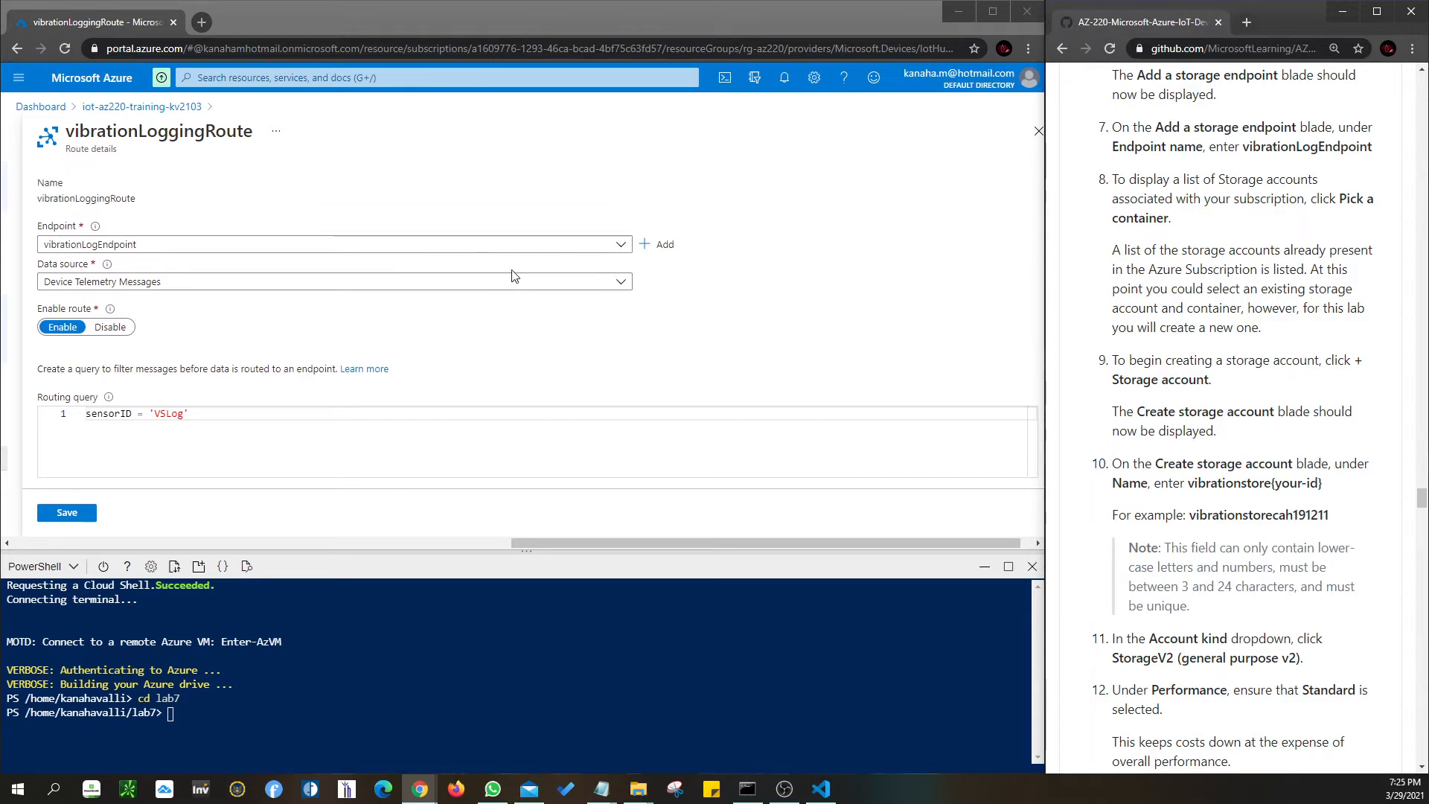
{"action": "left_click", "coordinate": [668, 197]}
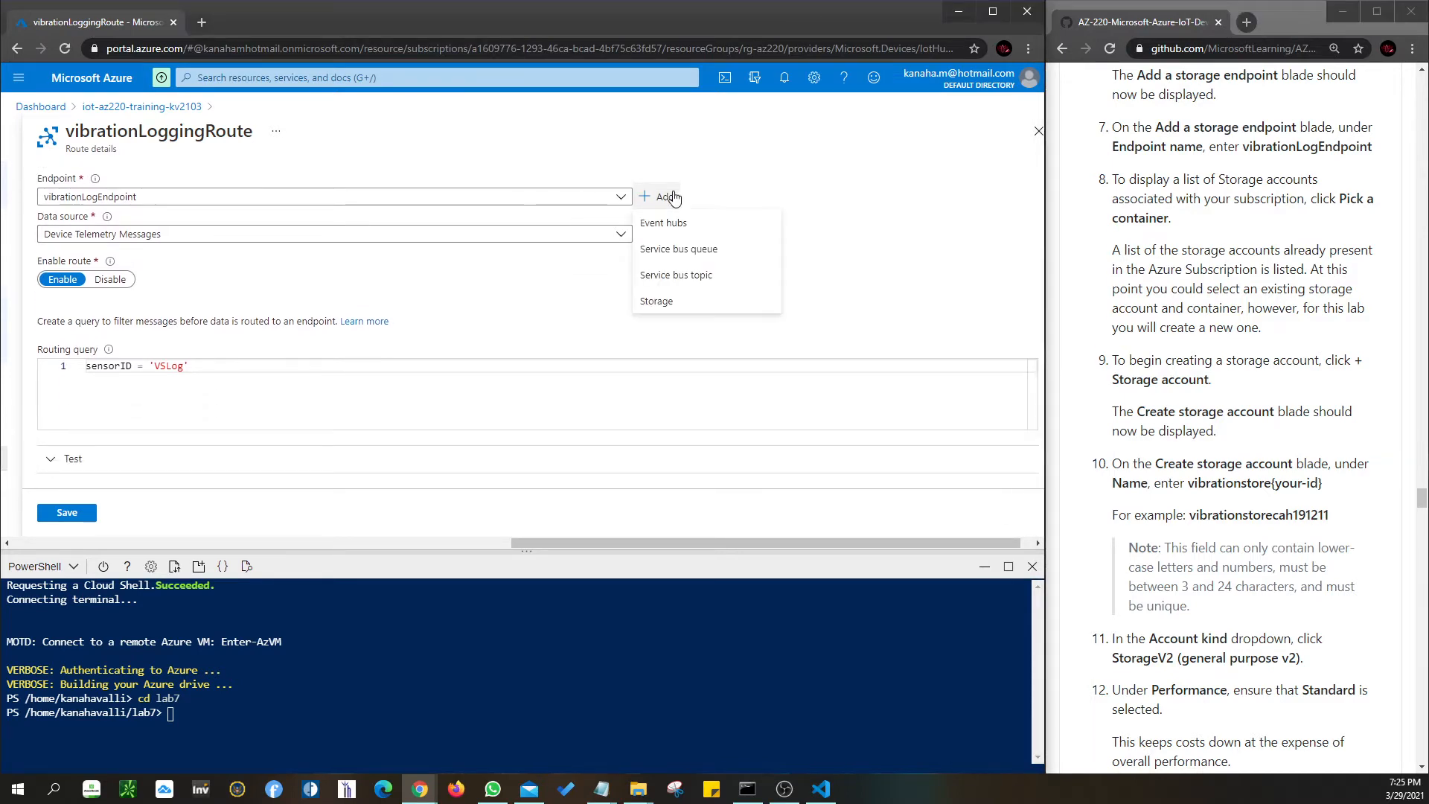
{"action": "scroll", "coordinate": [1187, 317], "scroll_direction": "up", "scroll_amount": 3}
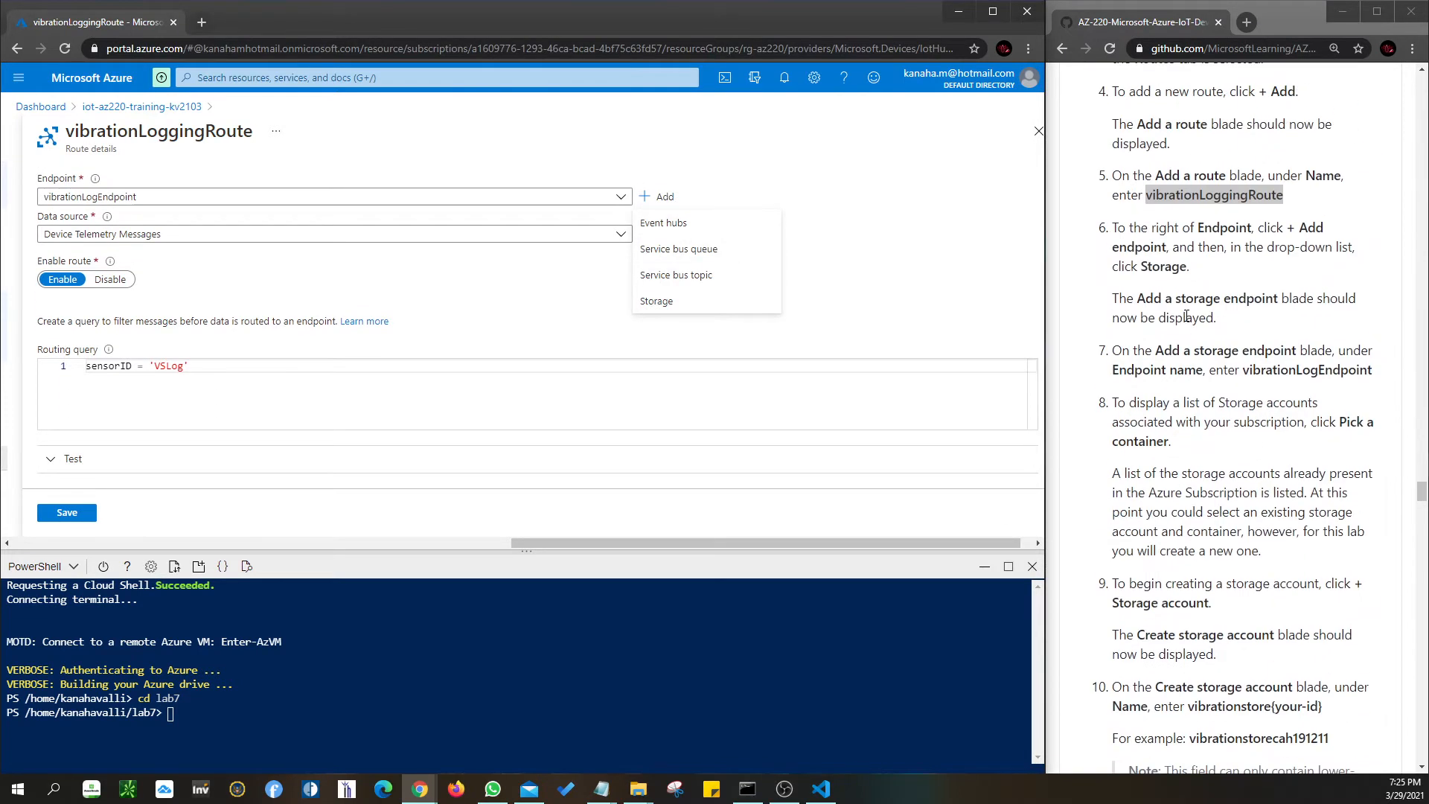
{"action": "scroll", "coordinate": [1187, 316], "scroll_direction": "up", "scroll_amount": 1}
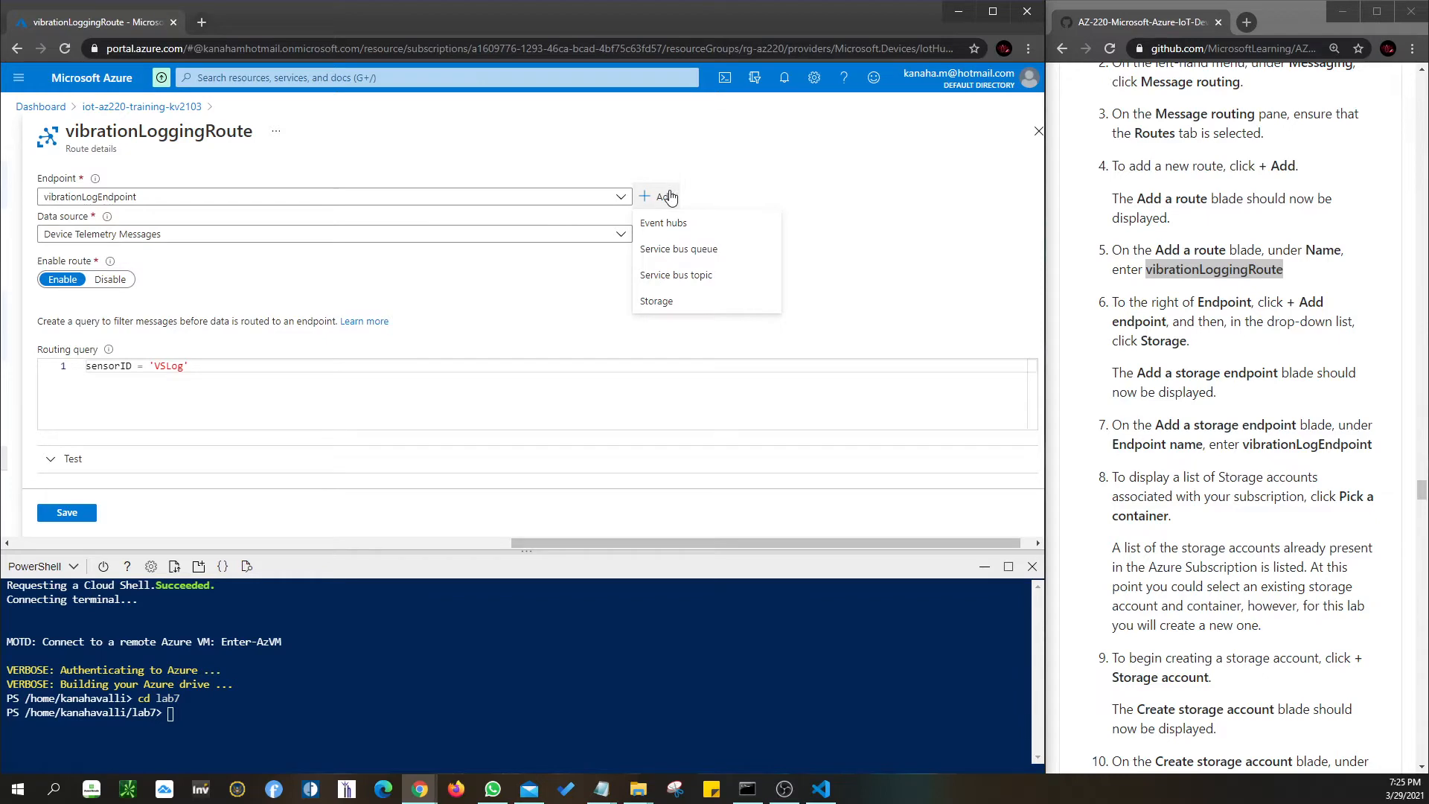
{"action": "left_click", "coordinate": [670, 303]}
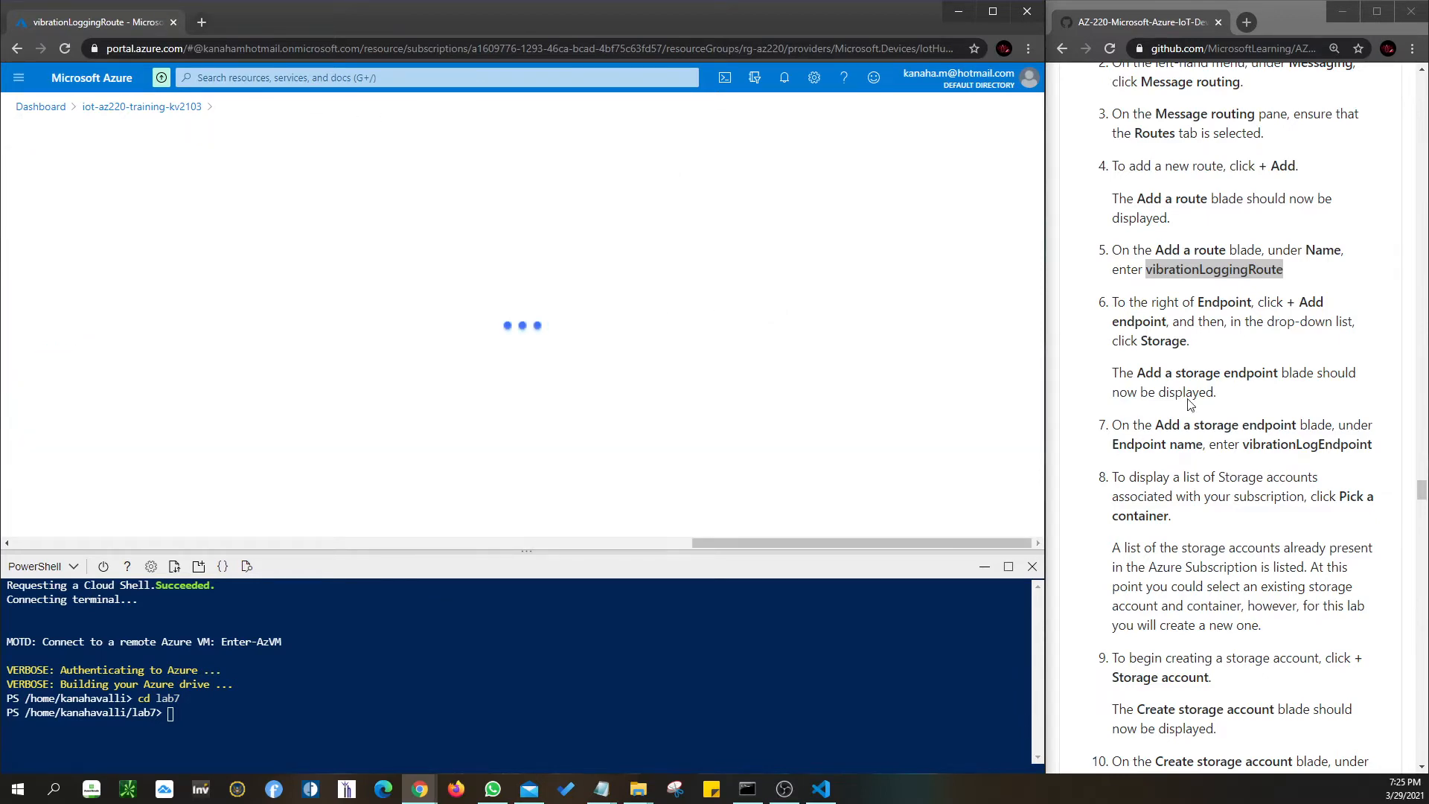
{"action": "scroll", "coordinate": [1190, 404], "scroll_direction": "down", "scroll_amount": 1}
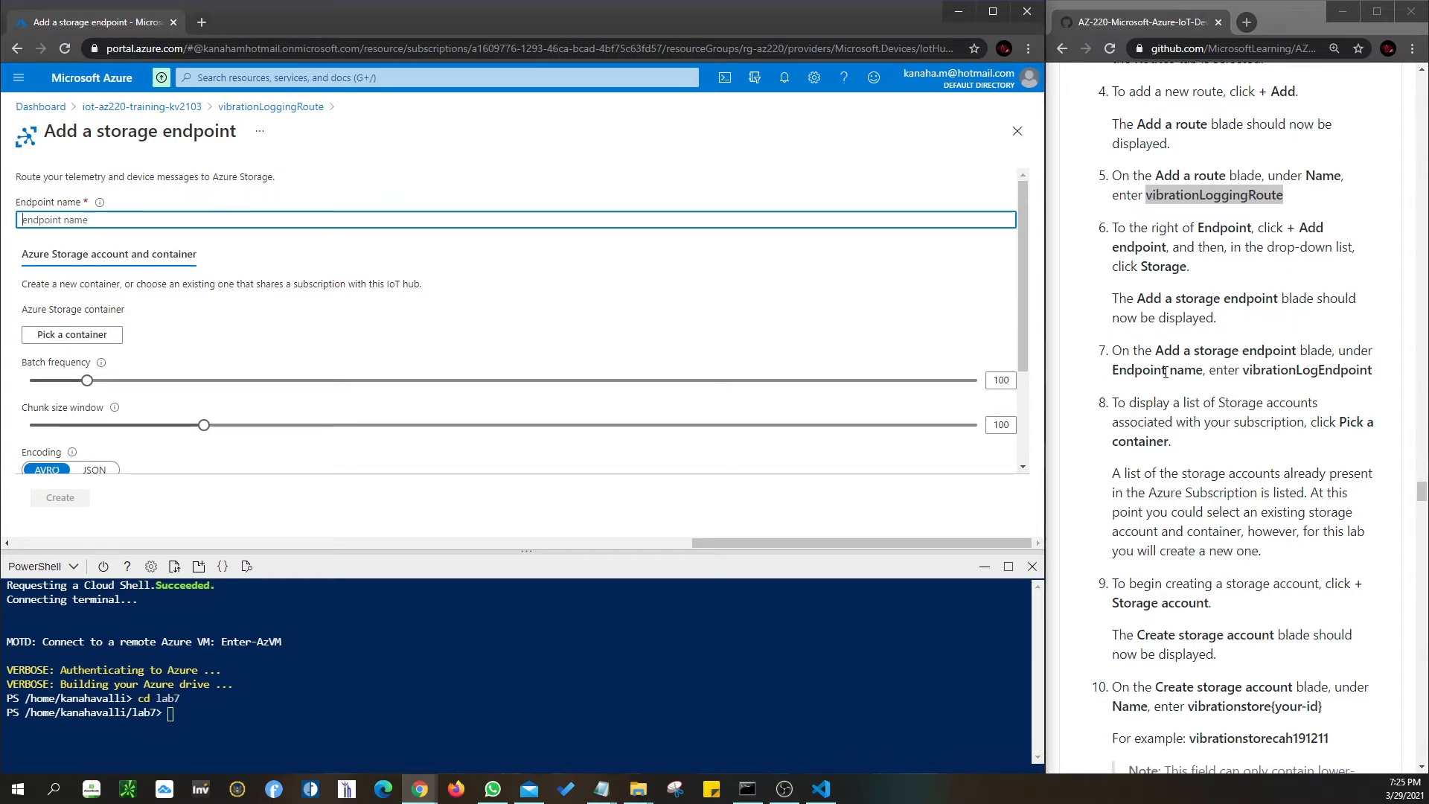
{"action": "left_click_drag", "start_coordinate": [1243, 370], "coordinate": [1370, 370]}
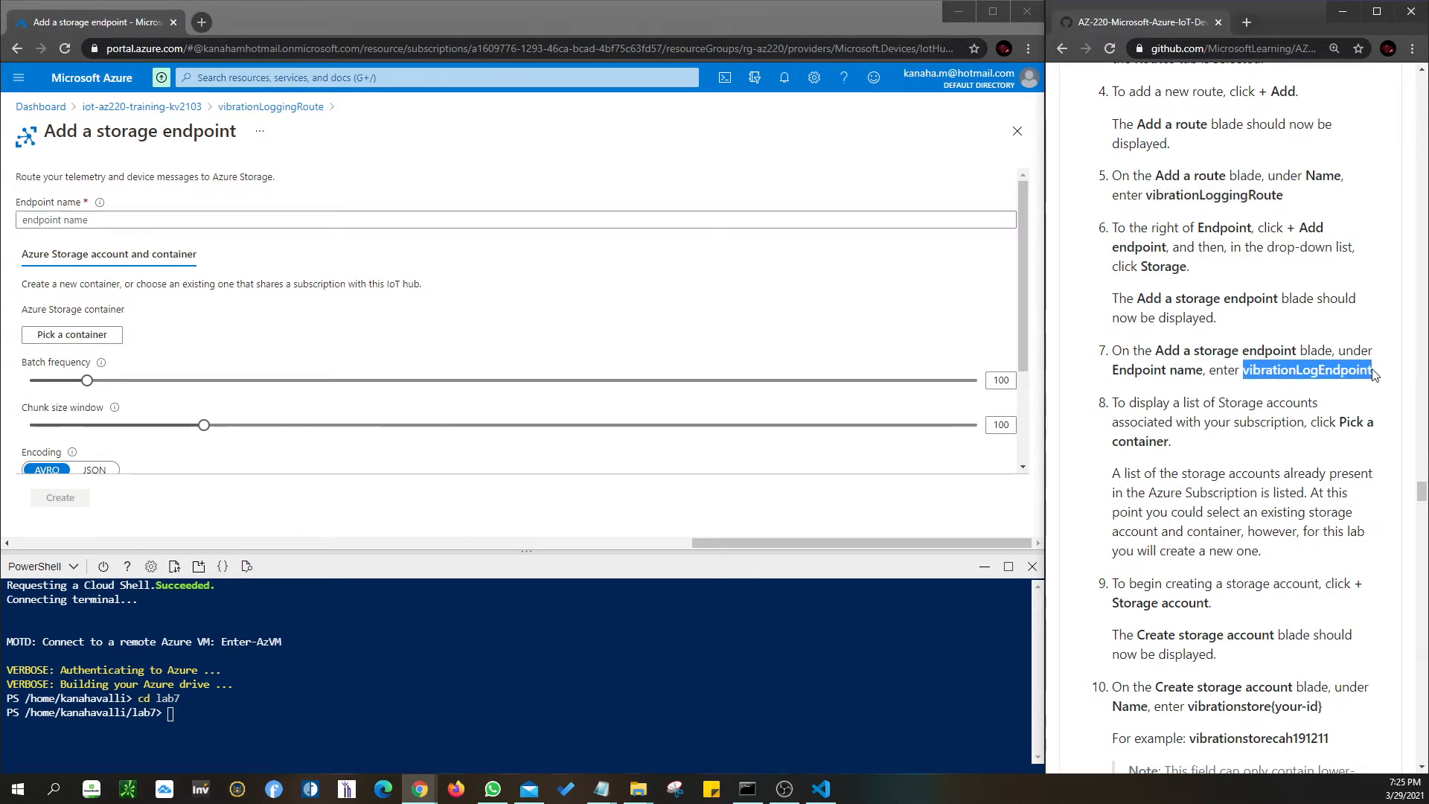
{"action": "scroll", "coordinate": [1375, 375], "scroll_direction": "down", "scroll_amount": 1}
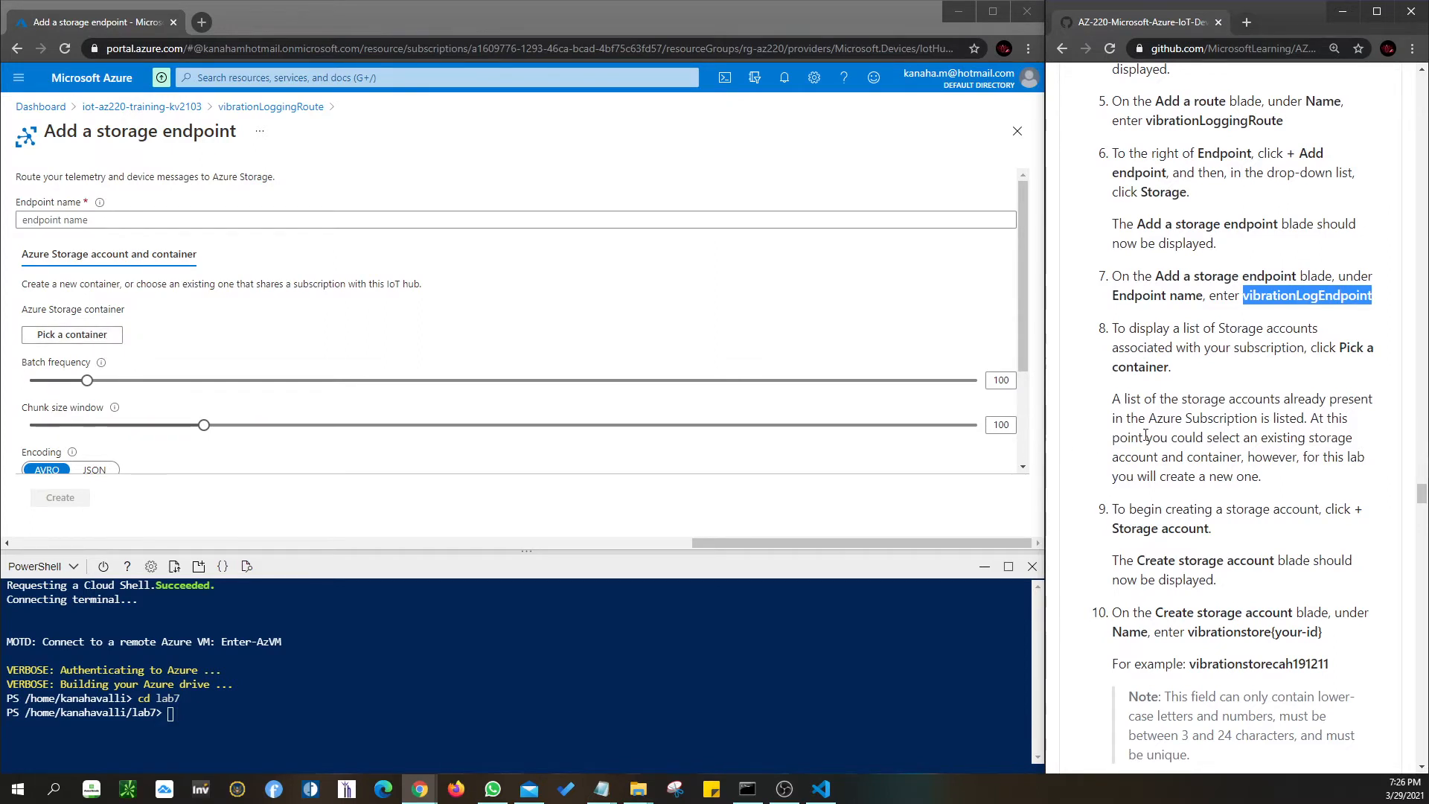
{"action": "scroll", "coordinate": [1189, 432], "scroll_direction": "down", "scroll_amount": 1}
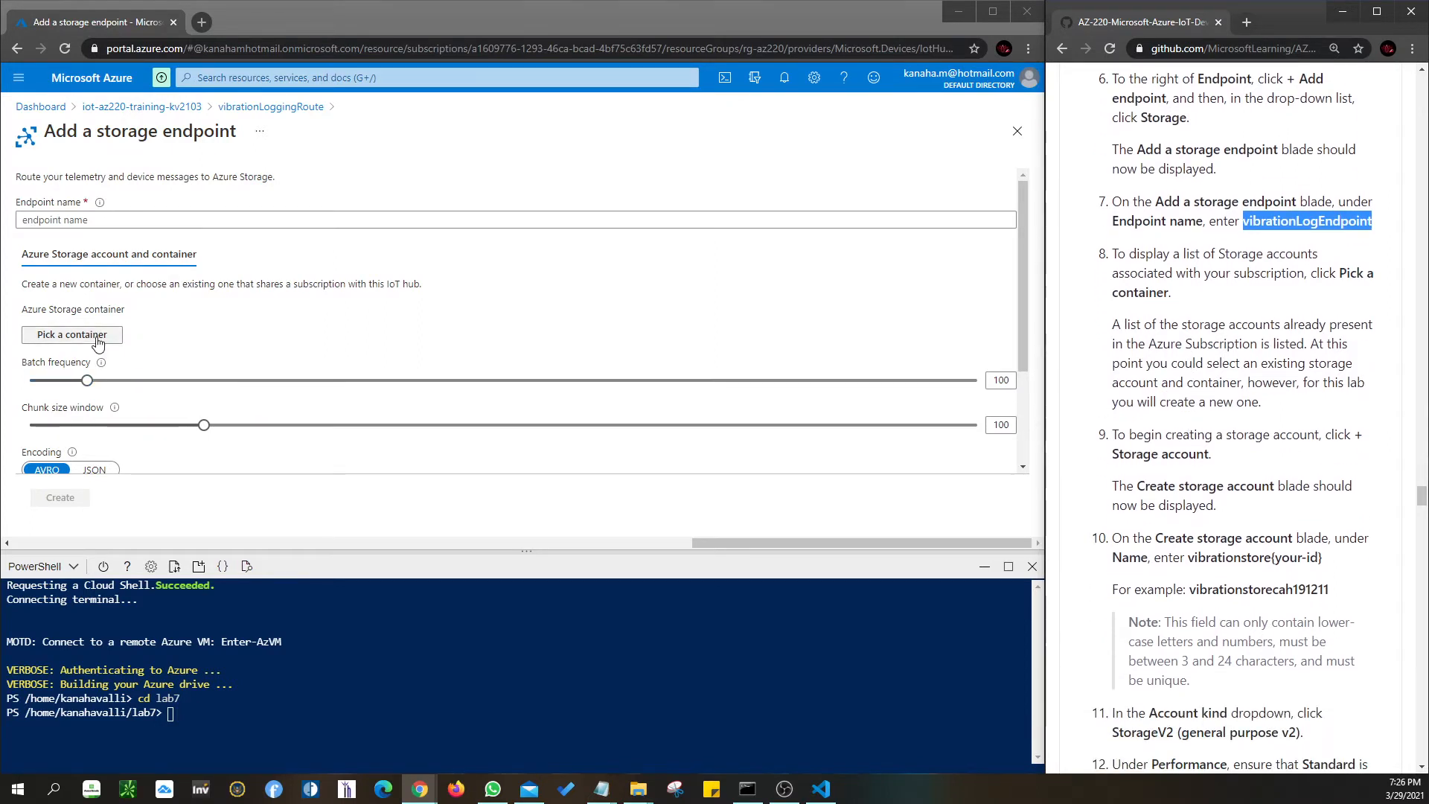
{"action": "scroll", "coordinate": [1185, 445], "scroll_direction": "down", "scroll_amount": 1}
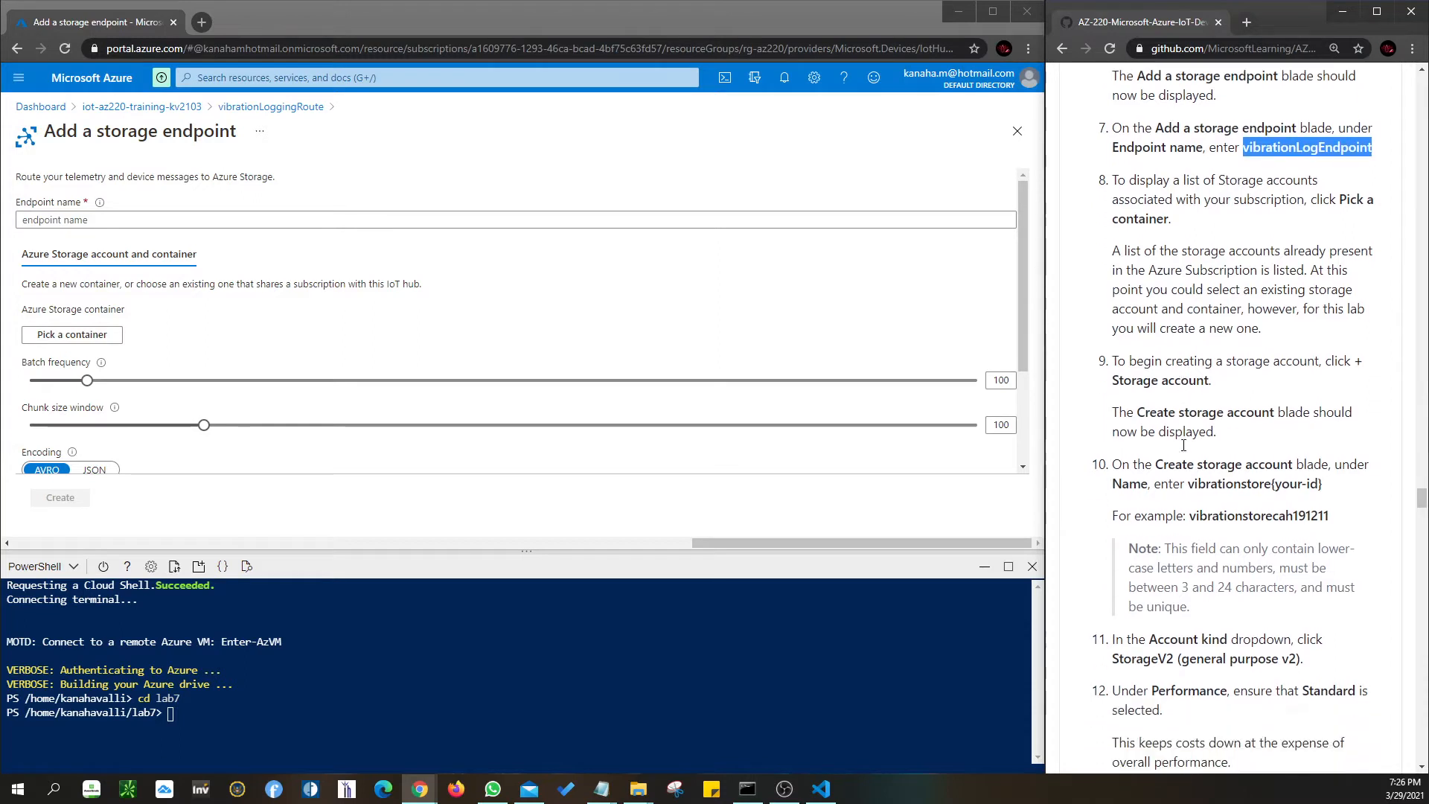
{"action": "scroll", "coordinate": [206, 474], "scroll_direction": "down", "scroll_amount": 1}
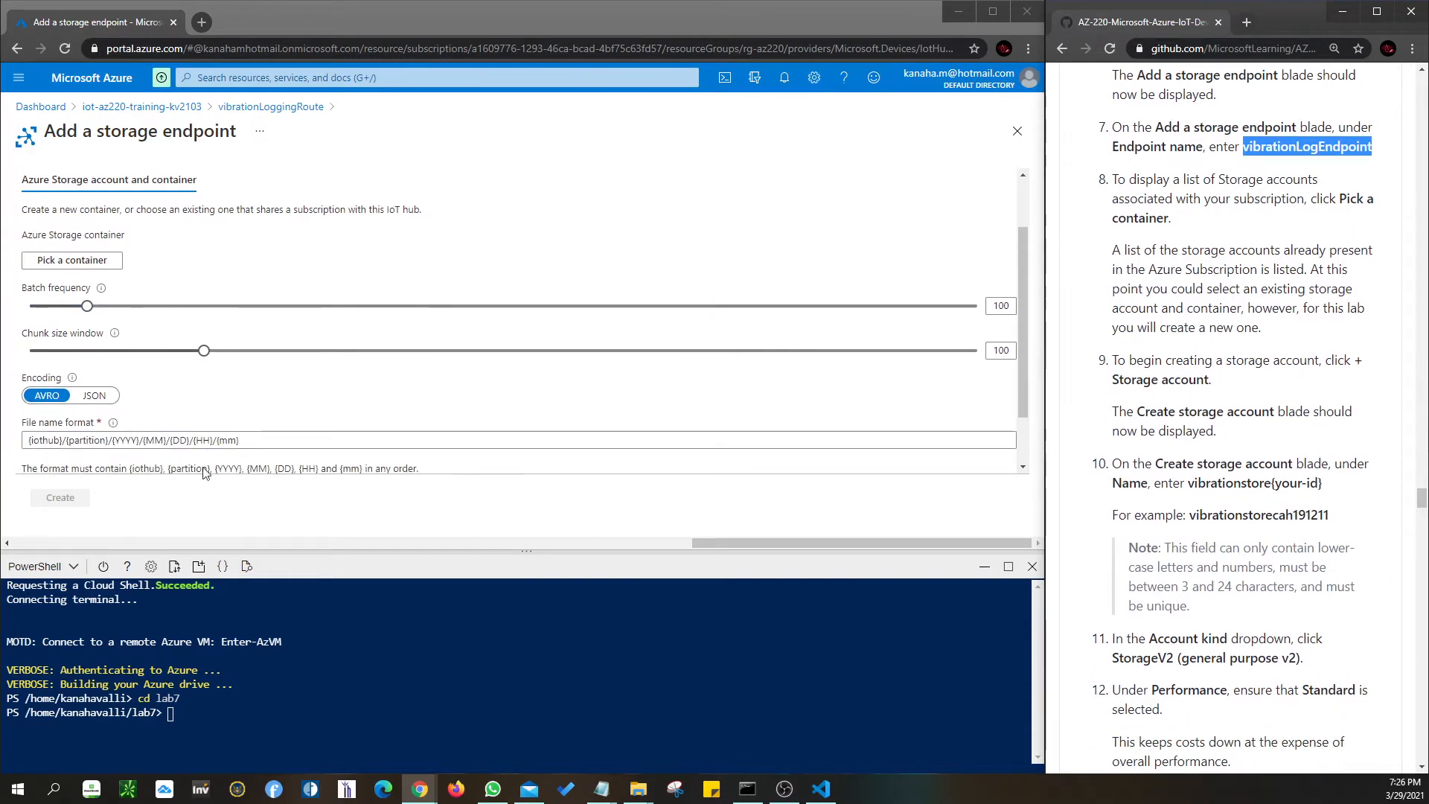
{"action": "key", "text": "ctrl+minus"}
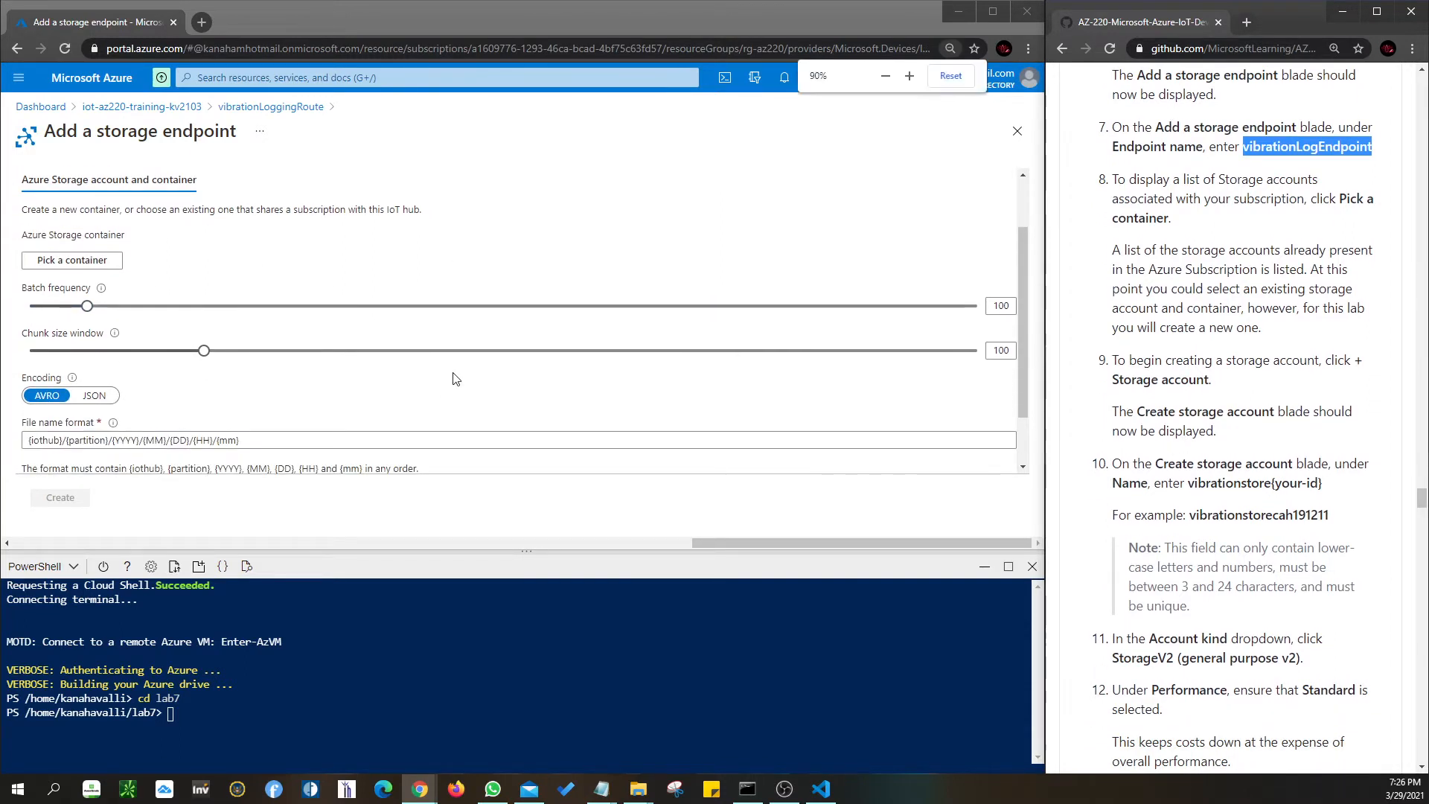
{"action": "key", "text": "ctrl+minus"}
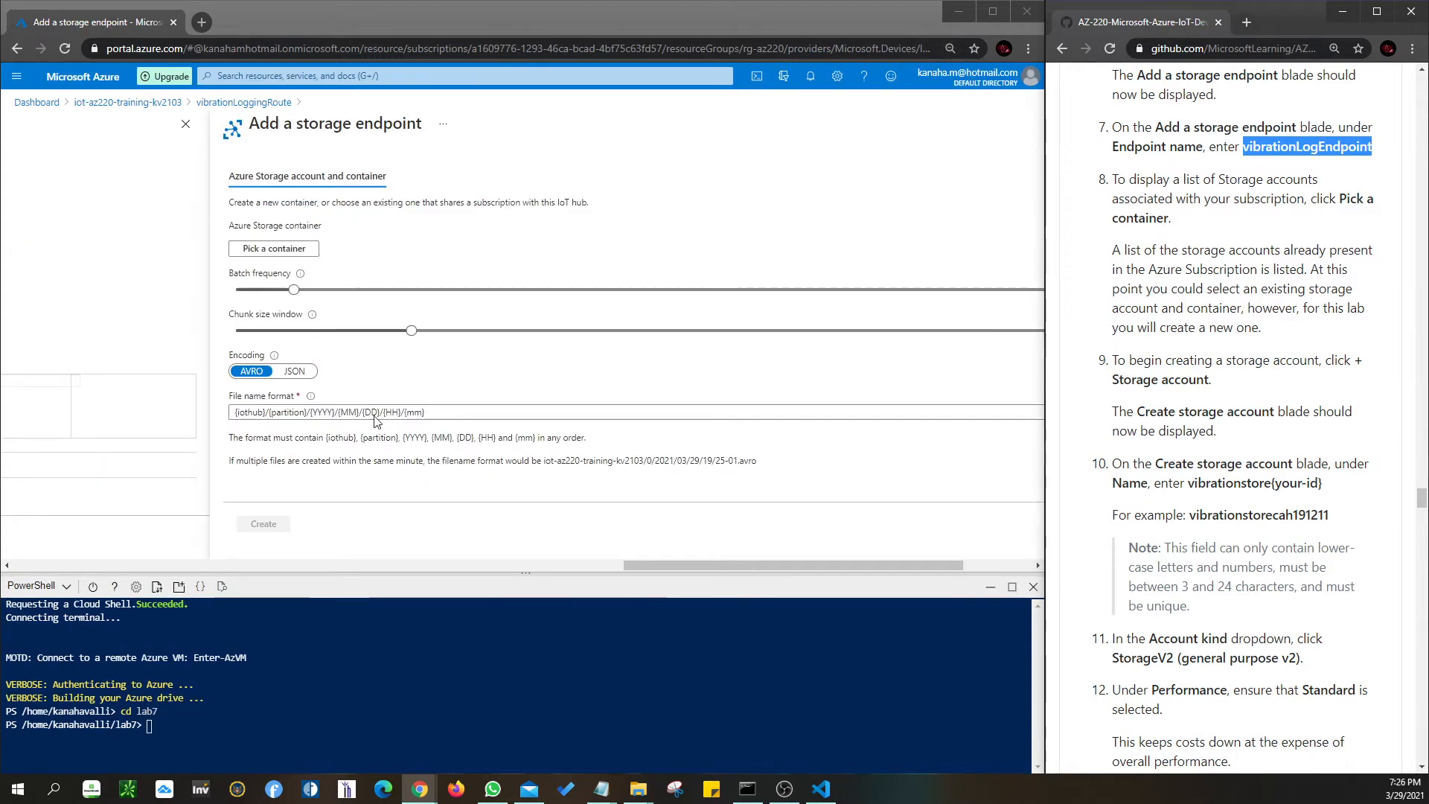
{"action": "left_click_drag", "start_coordinate": [656, 566], "coordinate": [730, 563]}
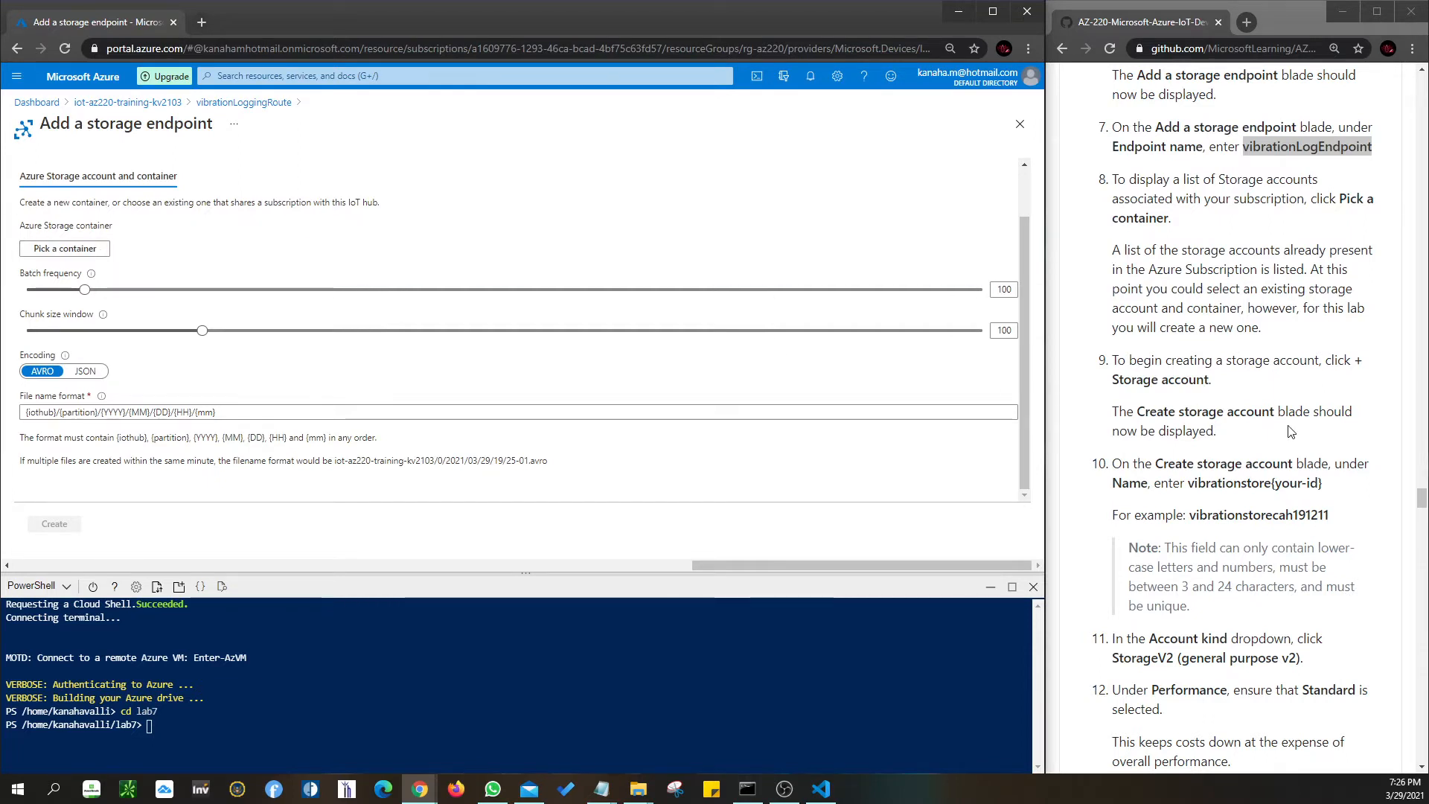
{"action": "left_click_drag", "start_coordinate": [1189, 482], "coordinate": [1345, 485]}
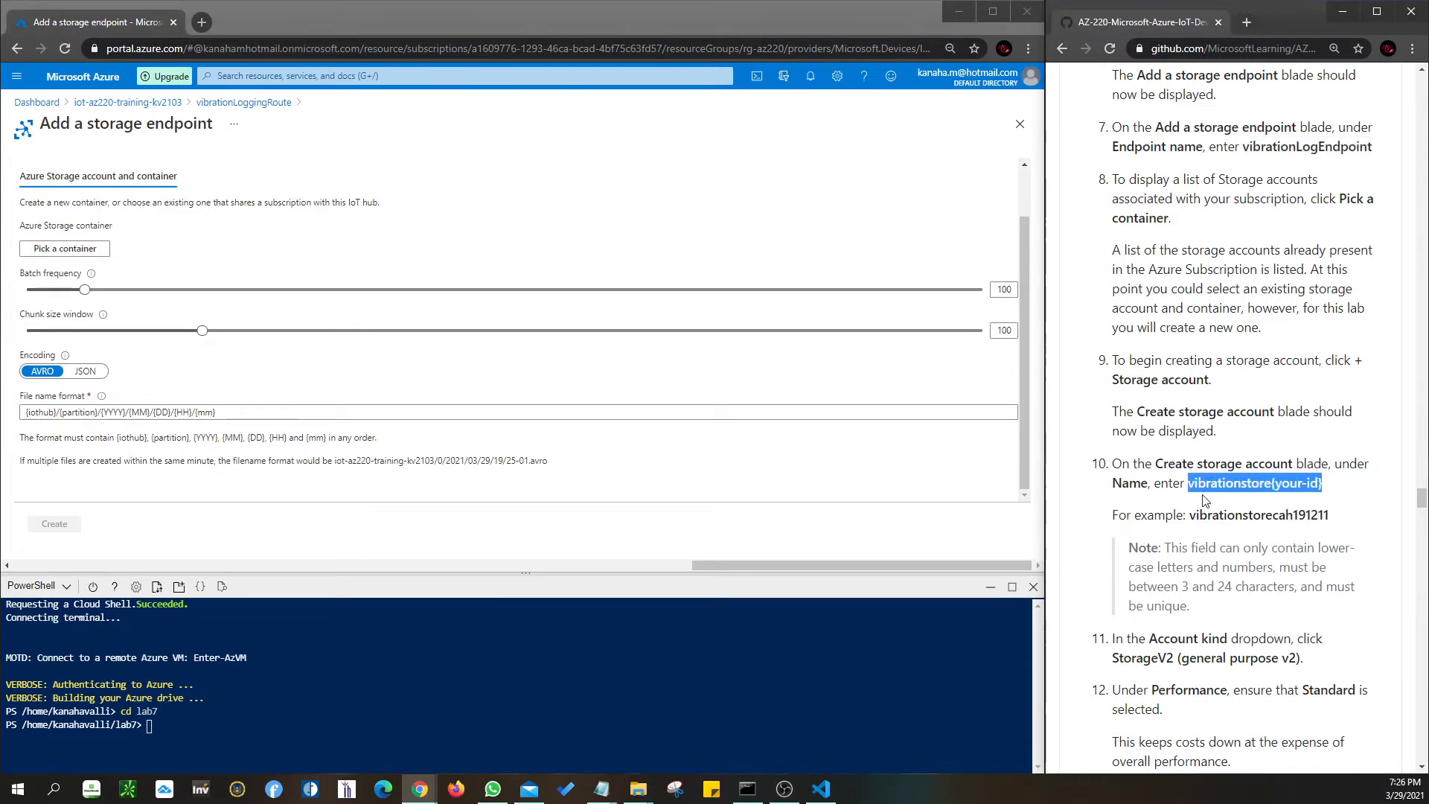
{"action": "left_click", "coordinate": [1252, 486]}
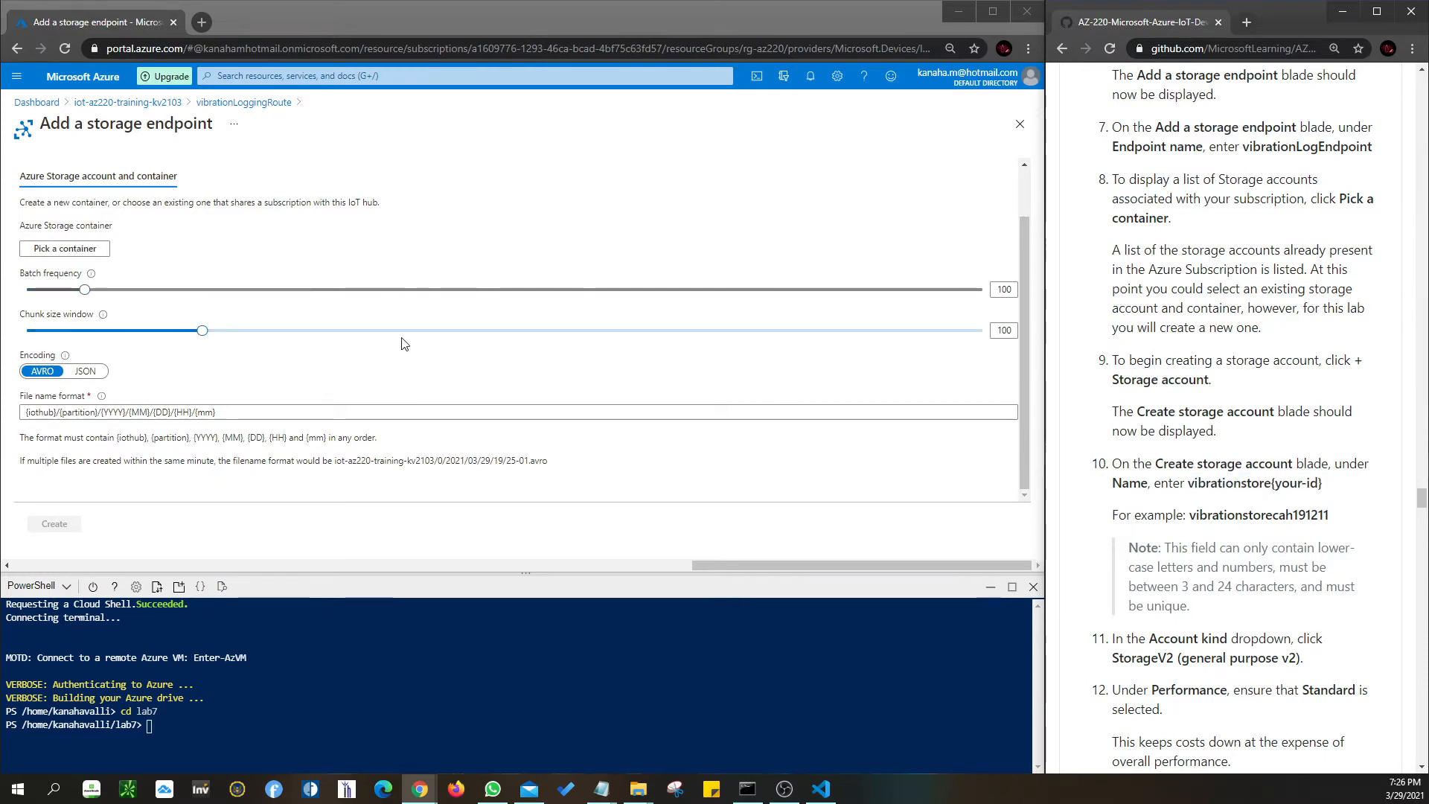
{"action": "left_click", "coordinate": [26, 248]}
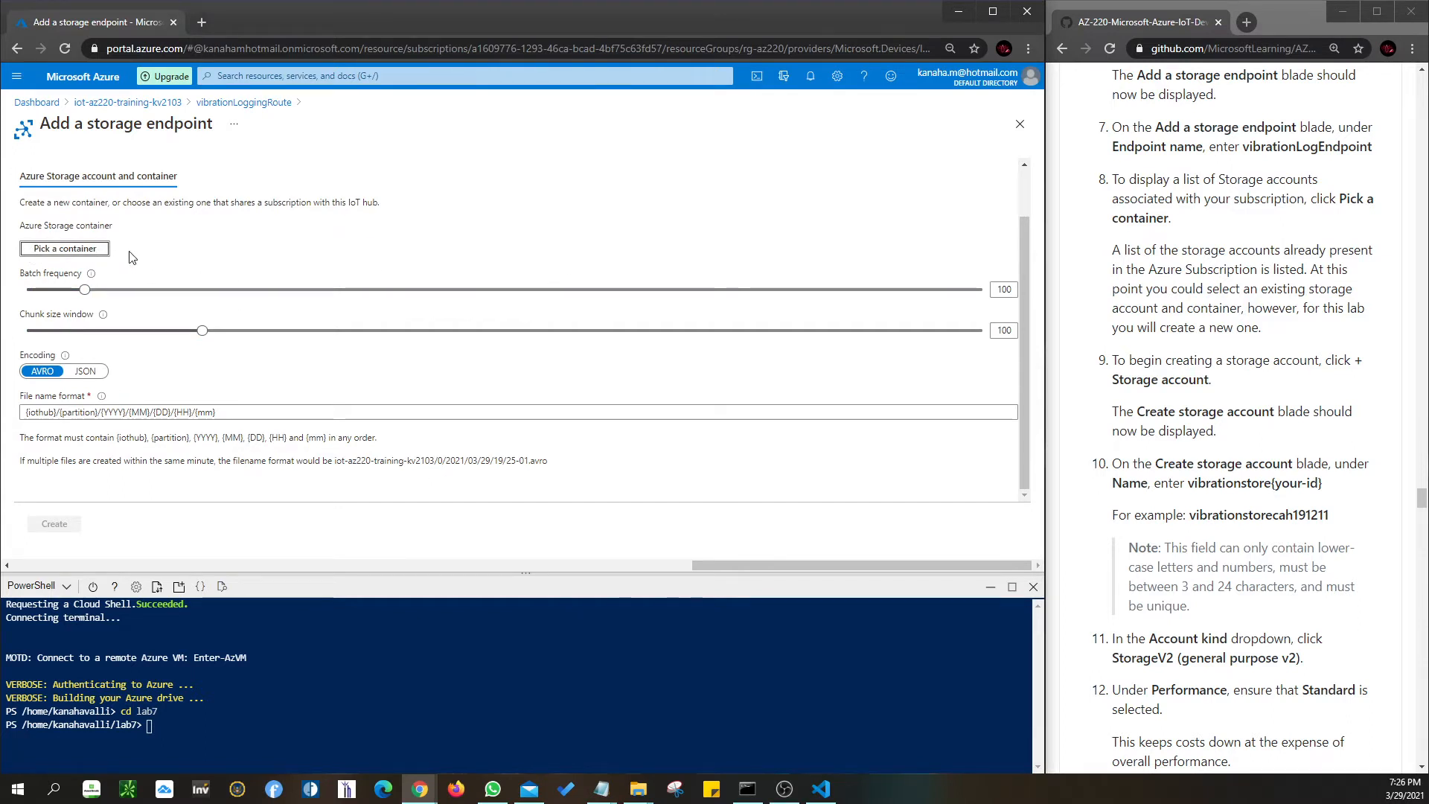
- Open the storage accounts list for picking a container and start a new storage account
{"action": "left_click", "coordinate": [89, 250]}
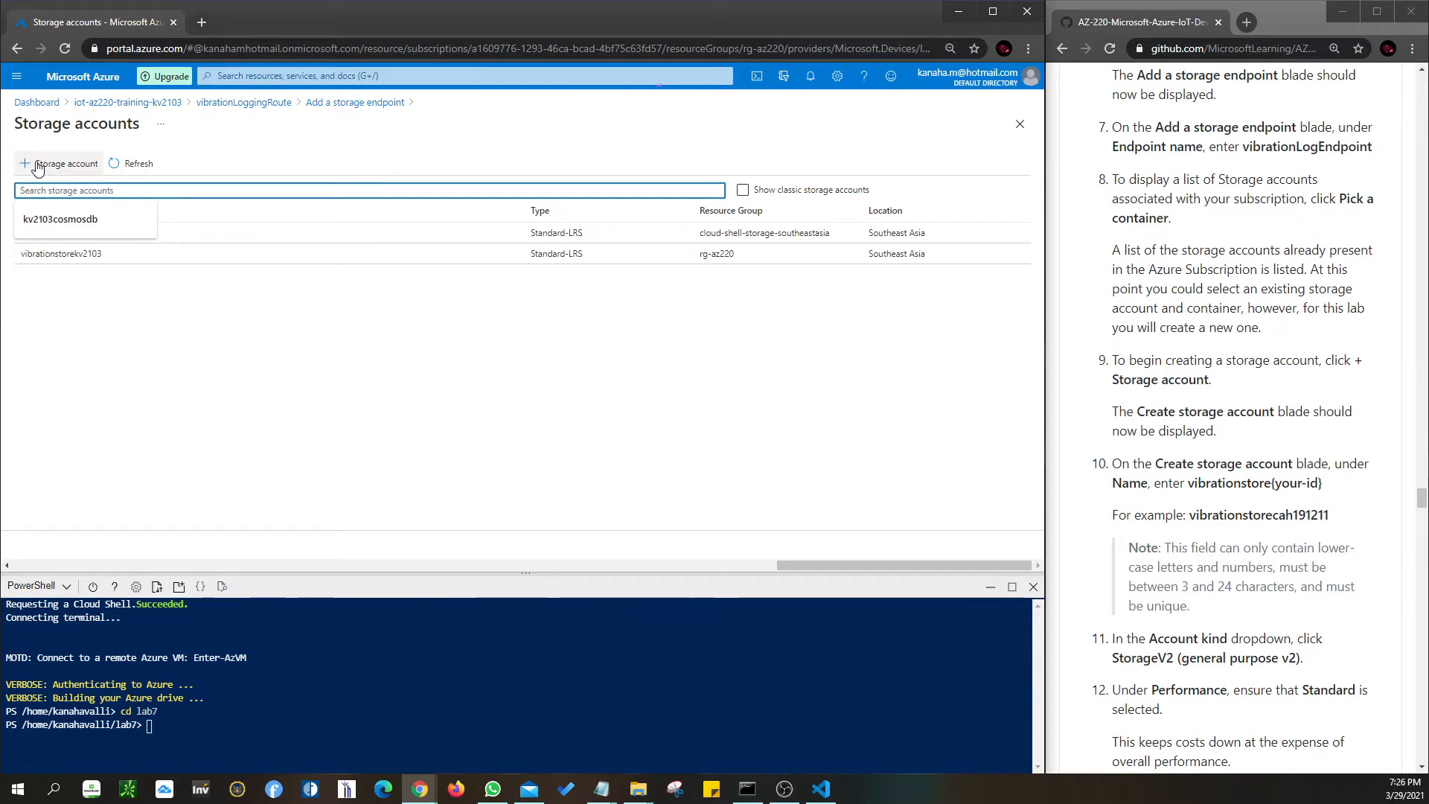
{"action": "left_click", "coordinate": [67, 168]}
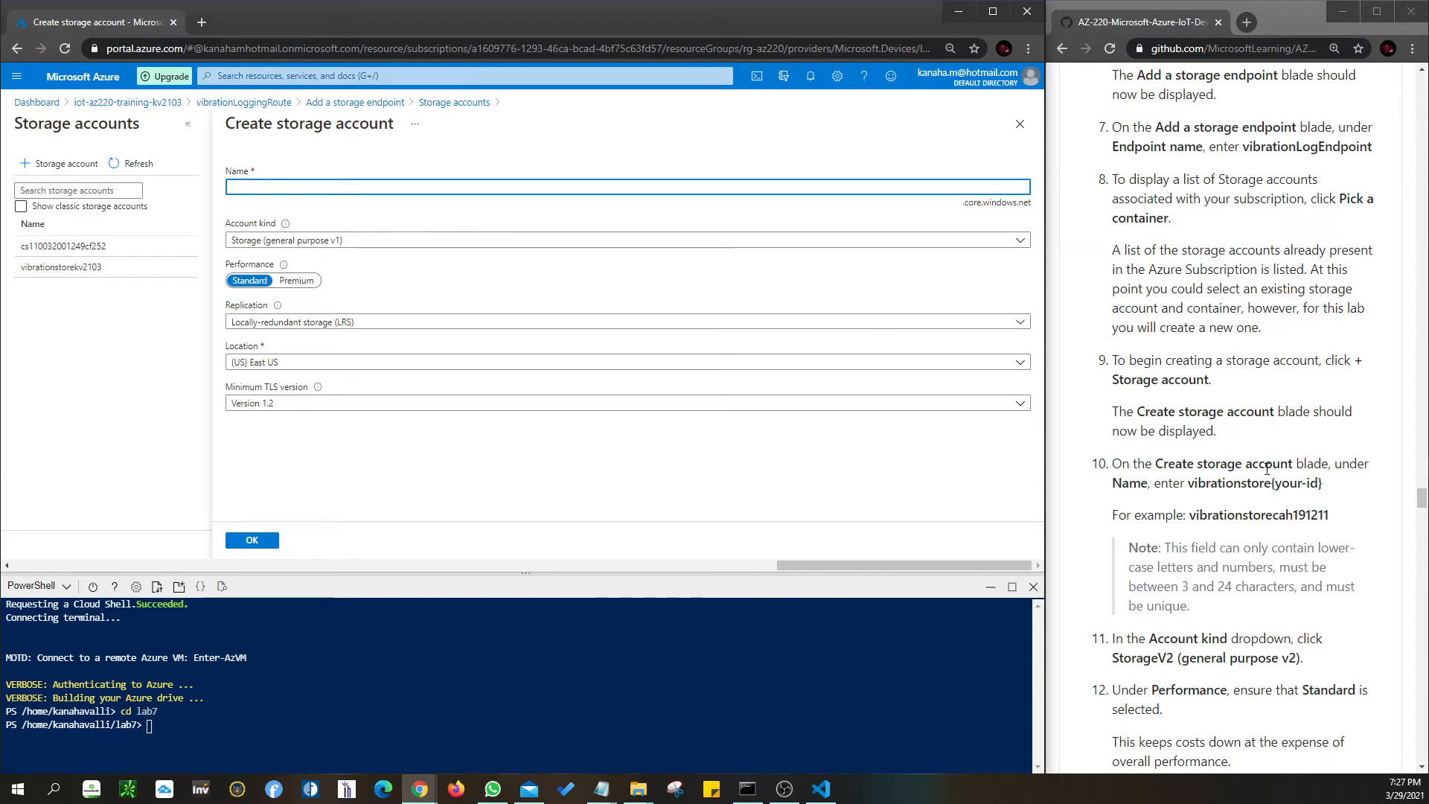
- Review Account kind and set the new account's Location to (Asia Pacific) Southeast Asia
{"action": "scroll", "coordinate": [1267, 469], "scroll_direction": "down", "scroll_amount": 2}
{"action": "left_click", "coordinate": [337, 242]}
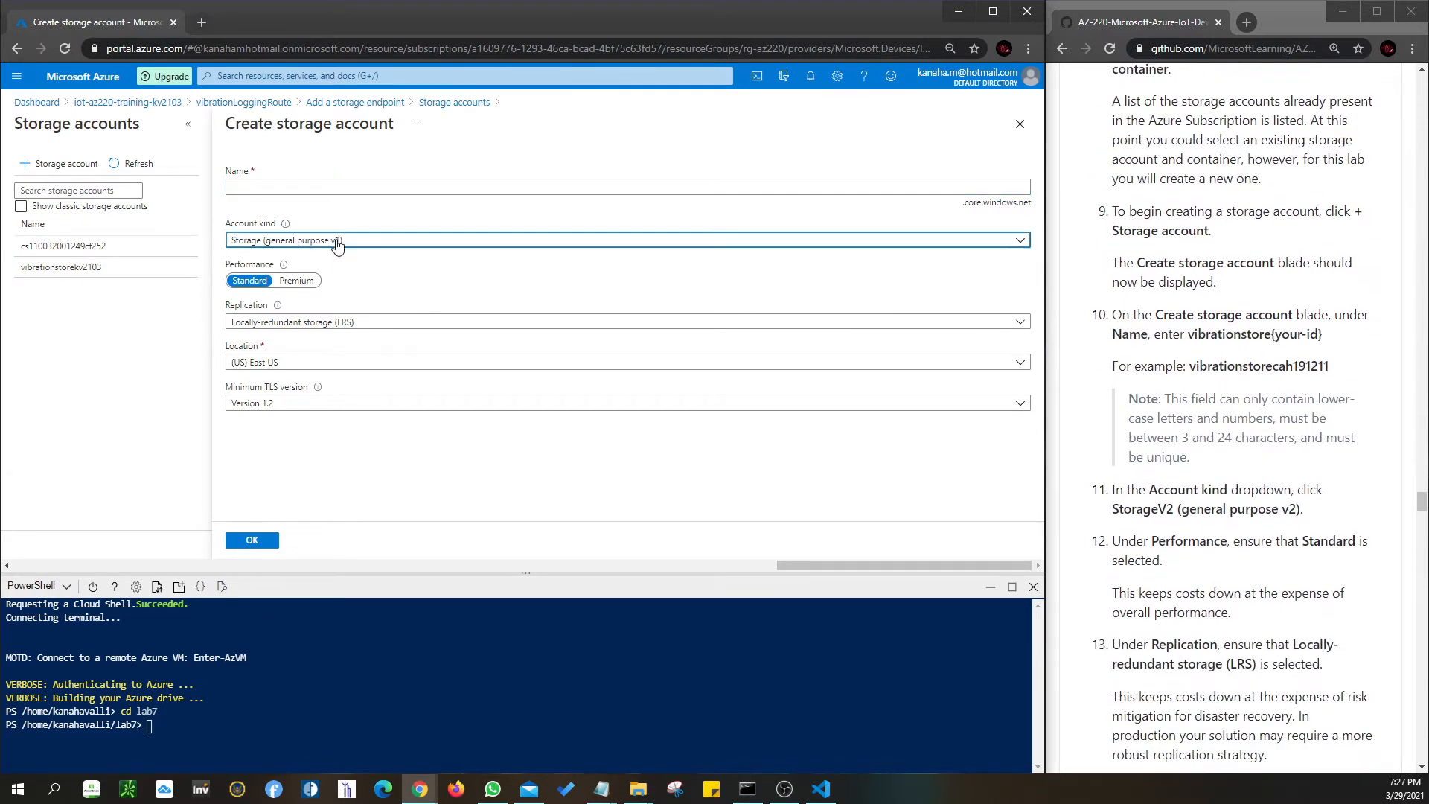
{"action": "left_click", "coordinate": [337, 242]}
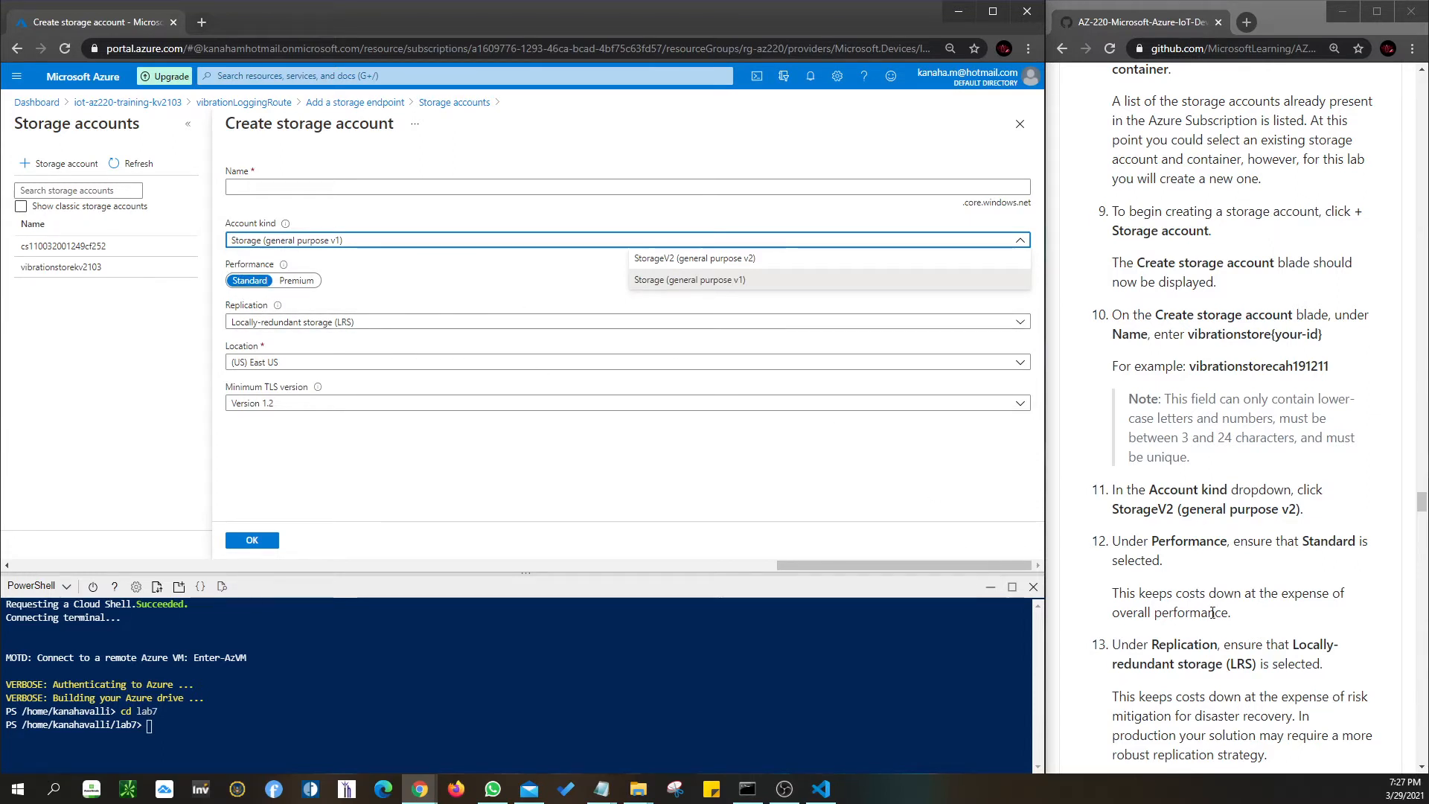
{"action": "left_click", "coordinate": [436, 364]}
{"action": "left_click", "coordinate": [436, 364]}
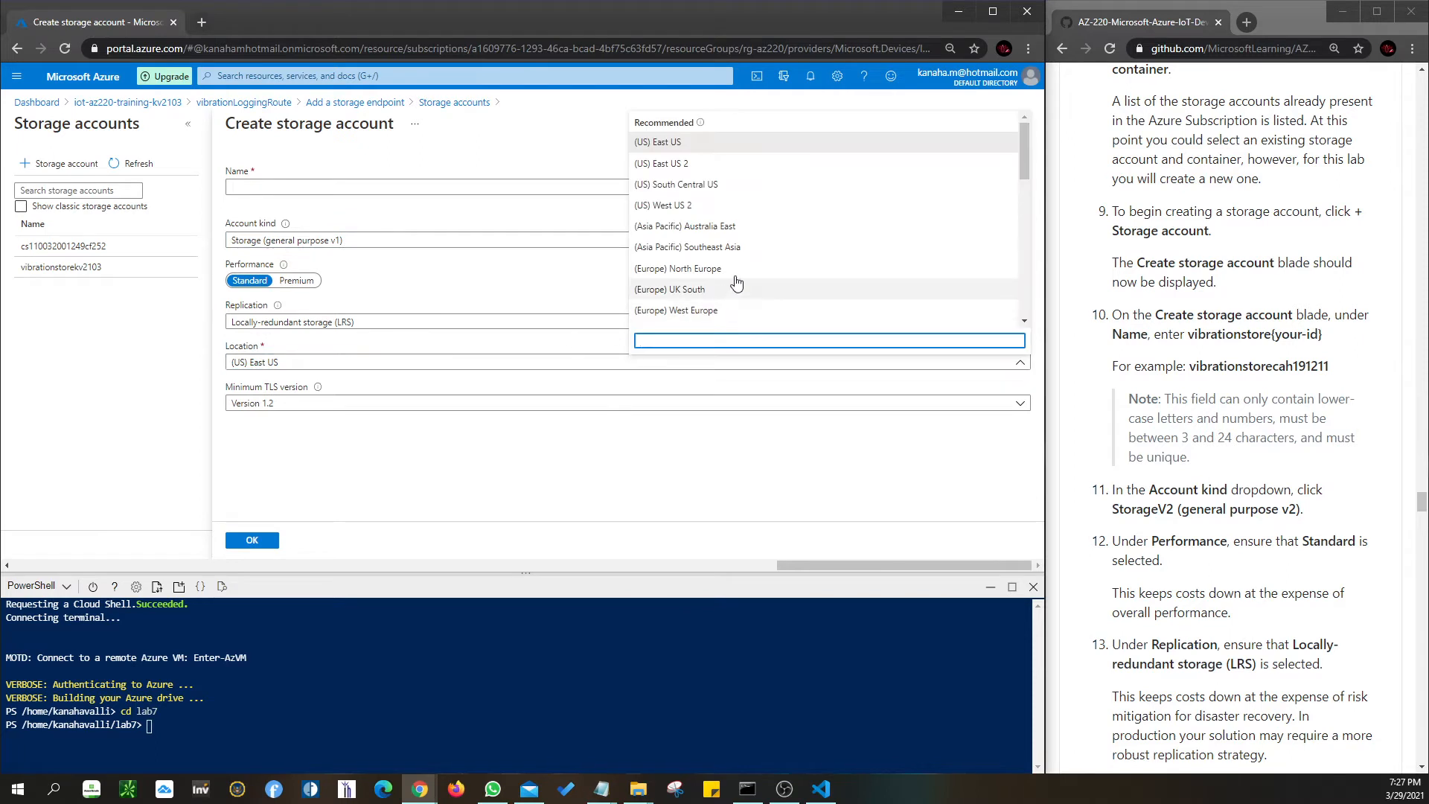
{"action": "scroll", "coordinate": [740, 236], "scroll_direction": "down", "scroll_amount": 3}
{"action": "scroll", "coordinate": [740, 235], "scroll_direction": "down", "scroll_amount": 3}
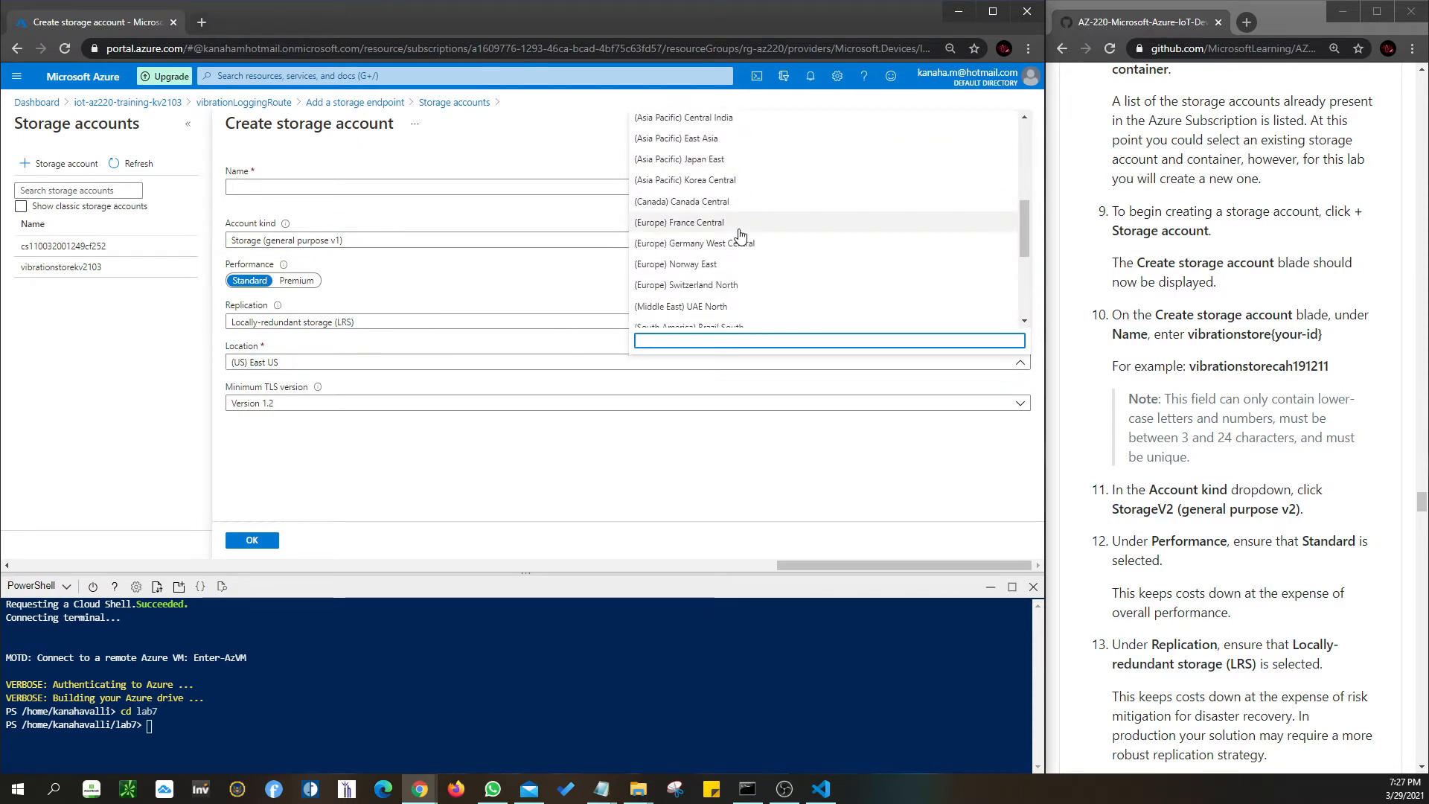
{"action": "scroll", "coordinate": [740, 235], "scroll_direction": "up", "scroll_amount": 3}
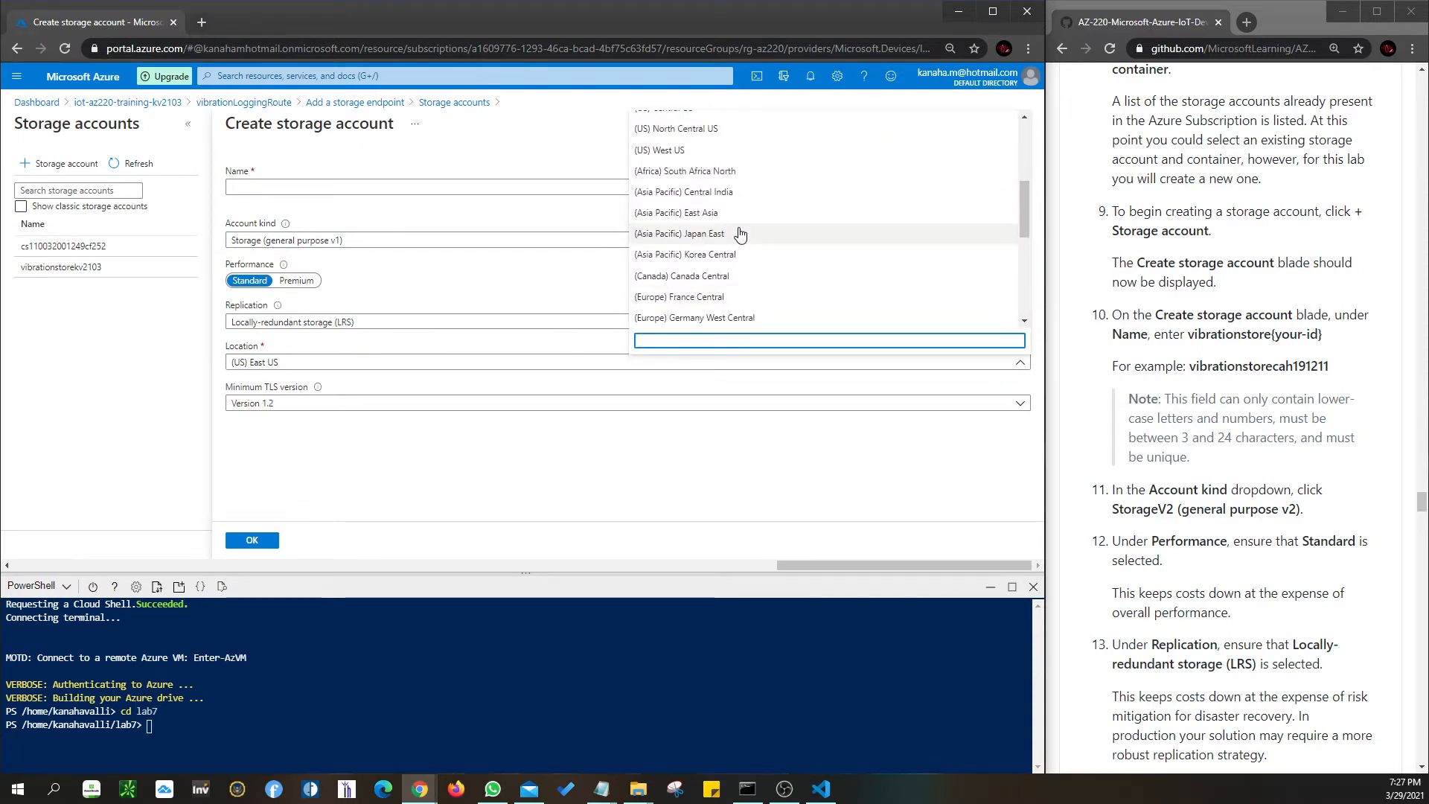
{"action": "scroll", "coordinate": [740, 235], "scroll_direction": "down", "scroll_amount": 3}
{"action": "scroll", "coordinate": [740, 235], "scroll_direction": "down", "scroll_amount": 3}
{"action": "scroll", "coordinate": [740, 235], "scroll_direction": "up", "scroll_amount": 6}
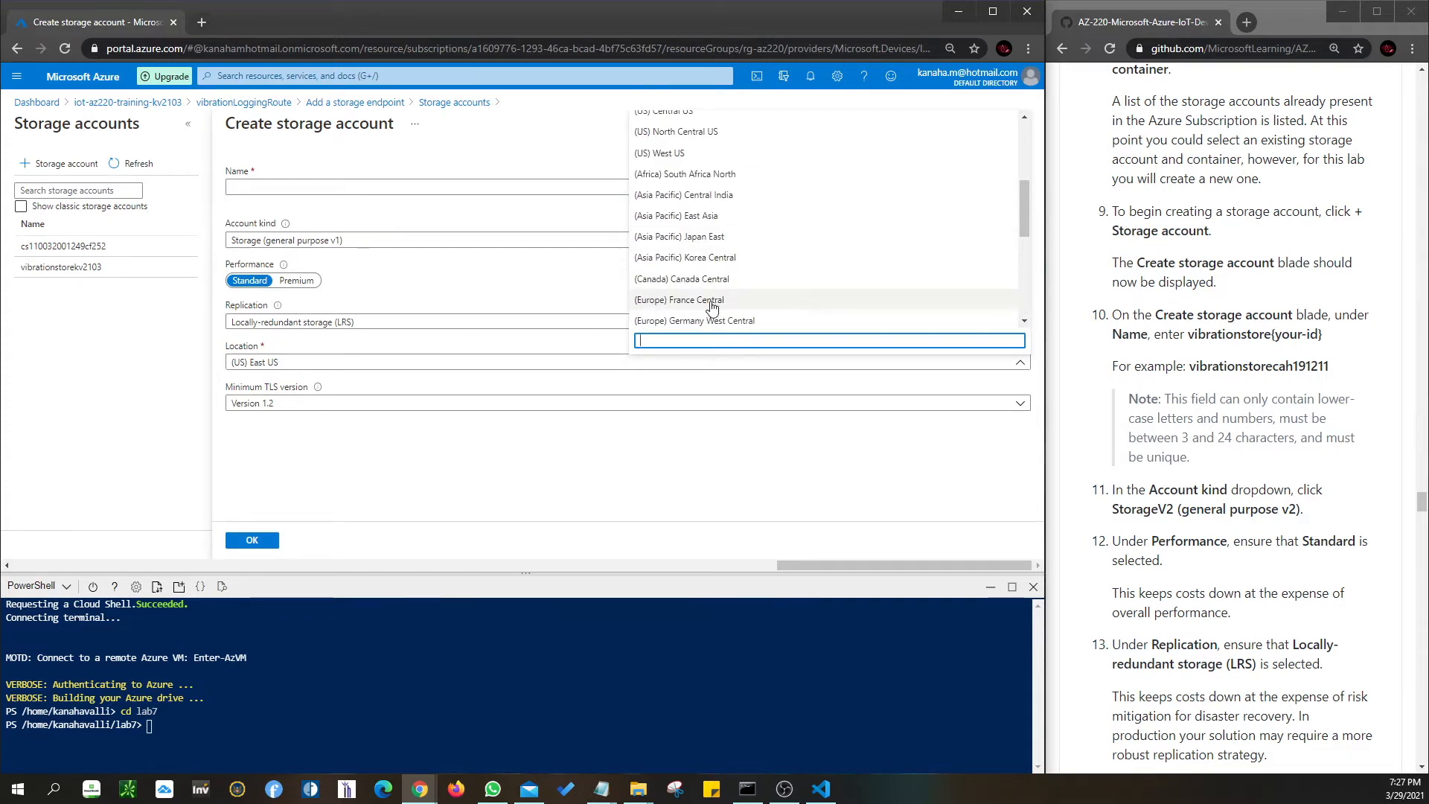
{"action": "scroll", "coordinate": [729, 238], "scroll_direction": "down", "scroll_amount": 3}
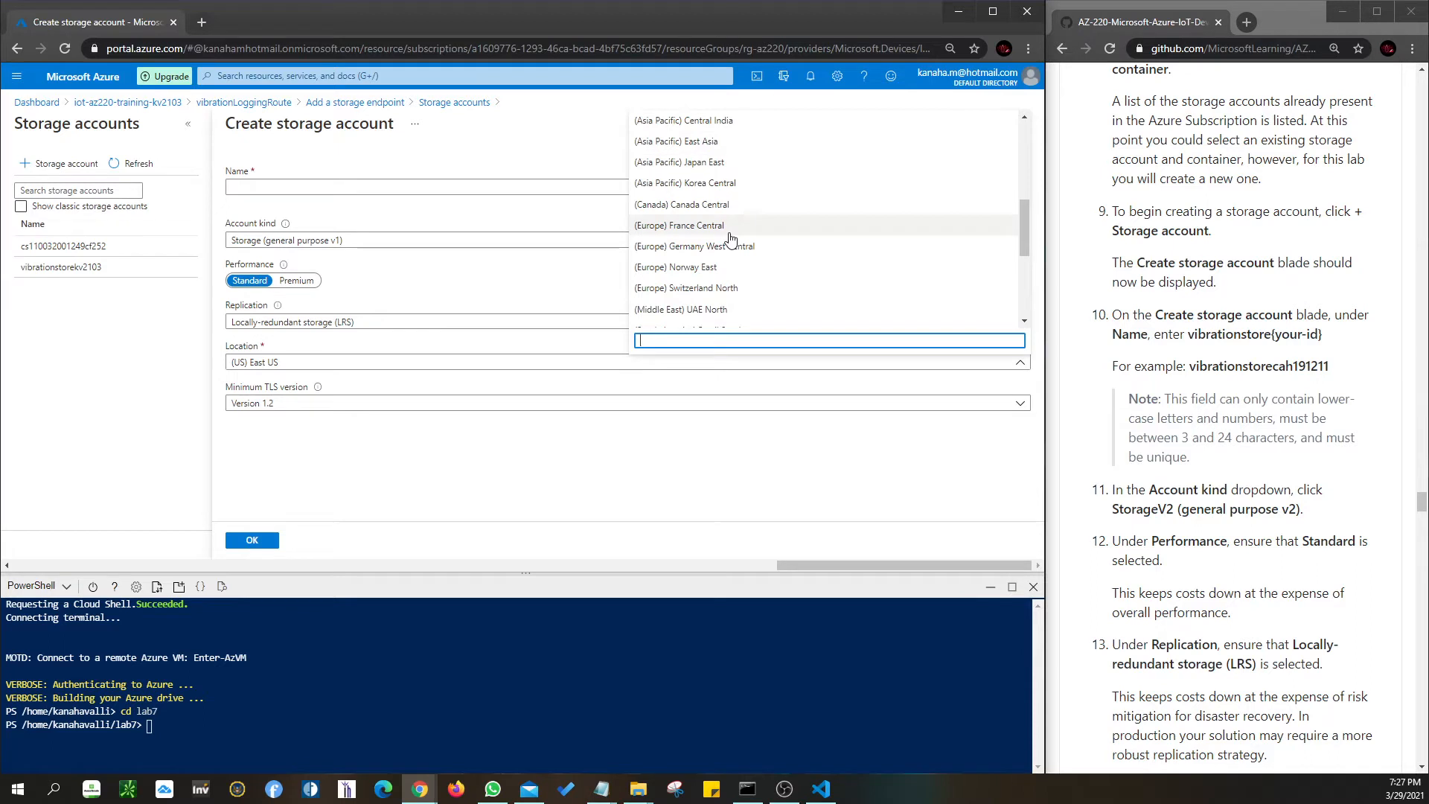
{"action": "scroll", "coordinate": [729, 237], "scroll_direction": "up", "scroll_amount": 5}
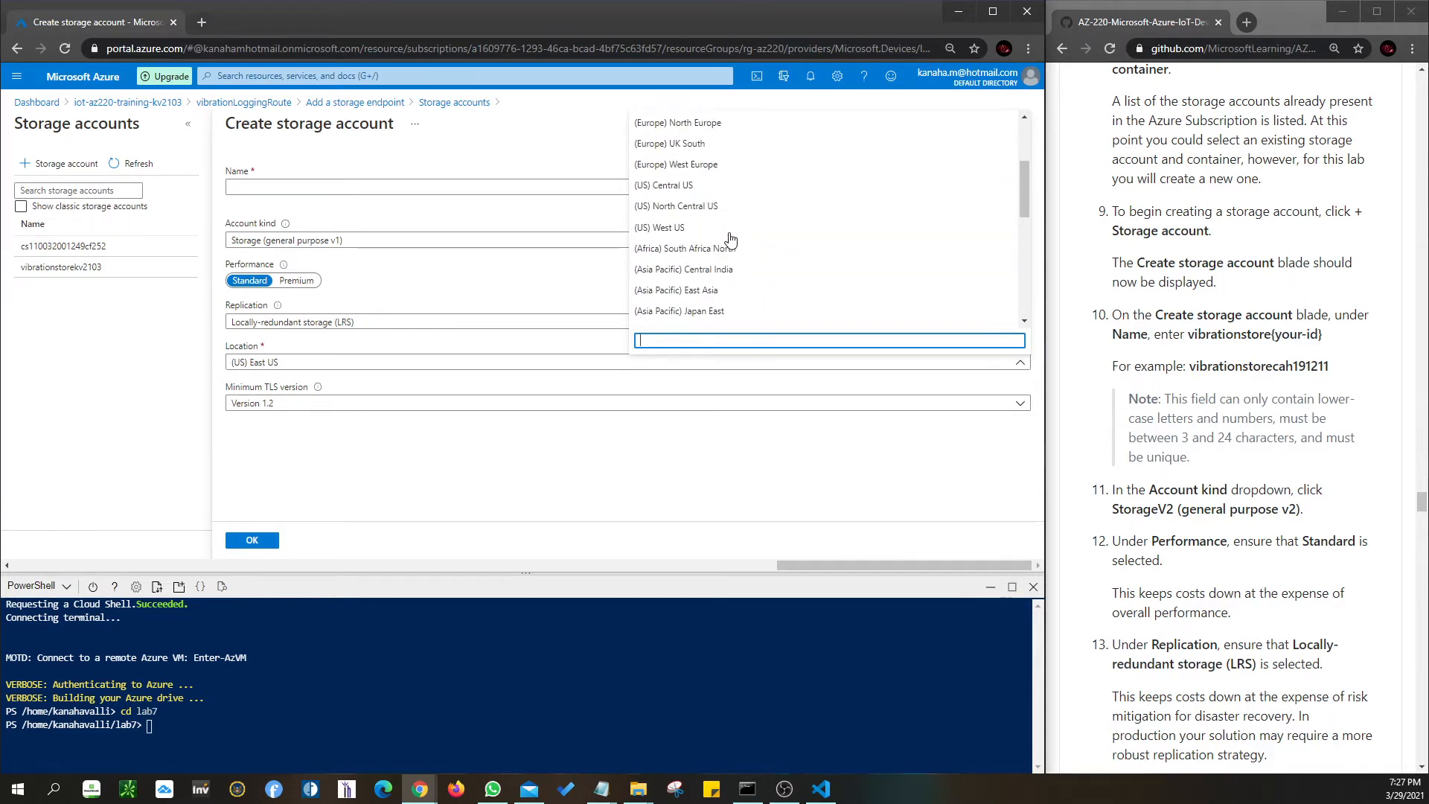
{"action": "left_click_drag", "start_coordinate": [1026, 201], "coordinate": [1026, 159]}
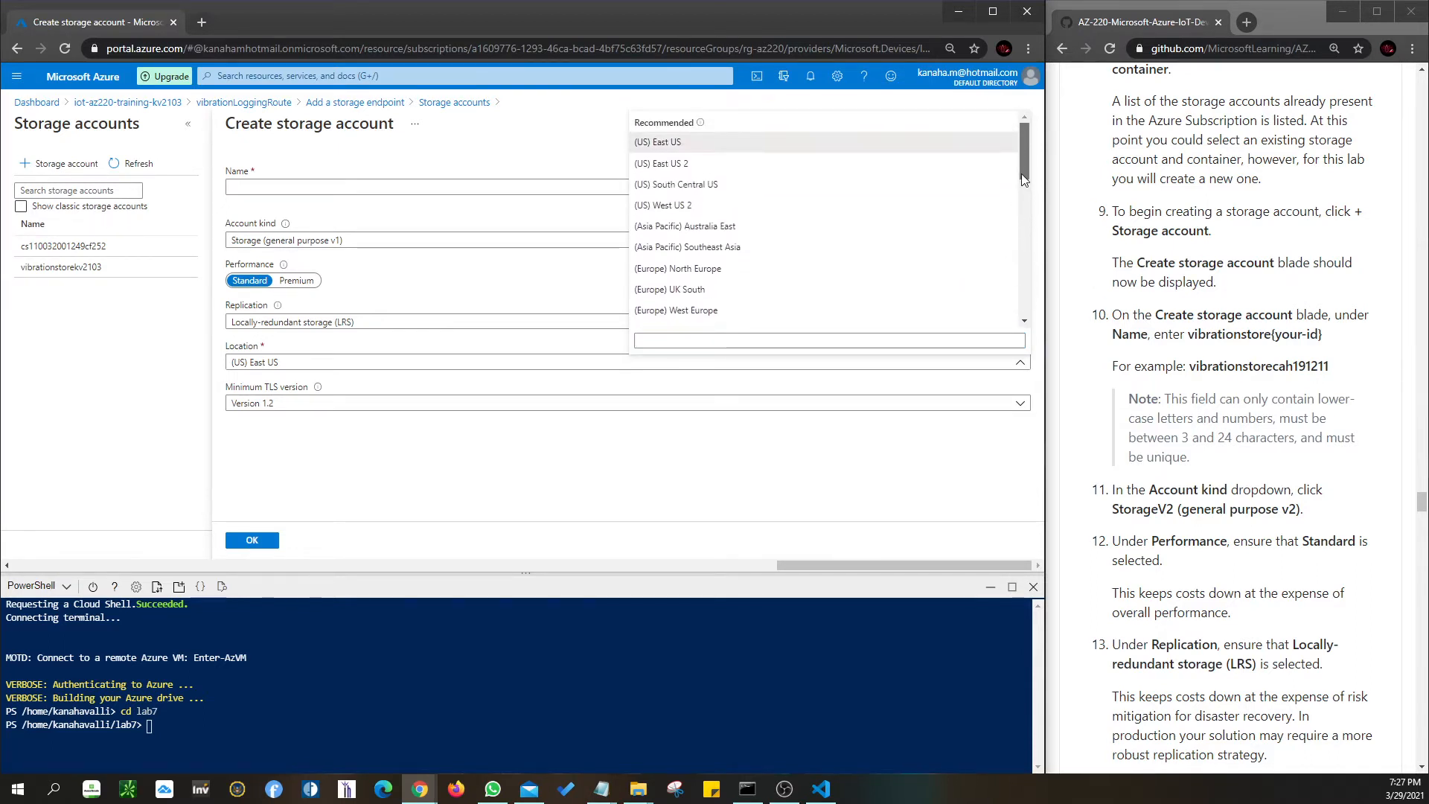
{"action": "left_click", "coordinate": [706, 248]}
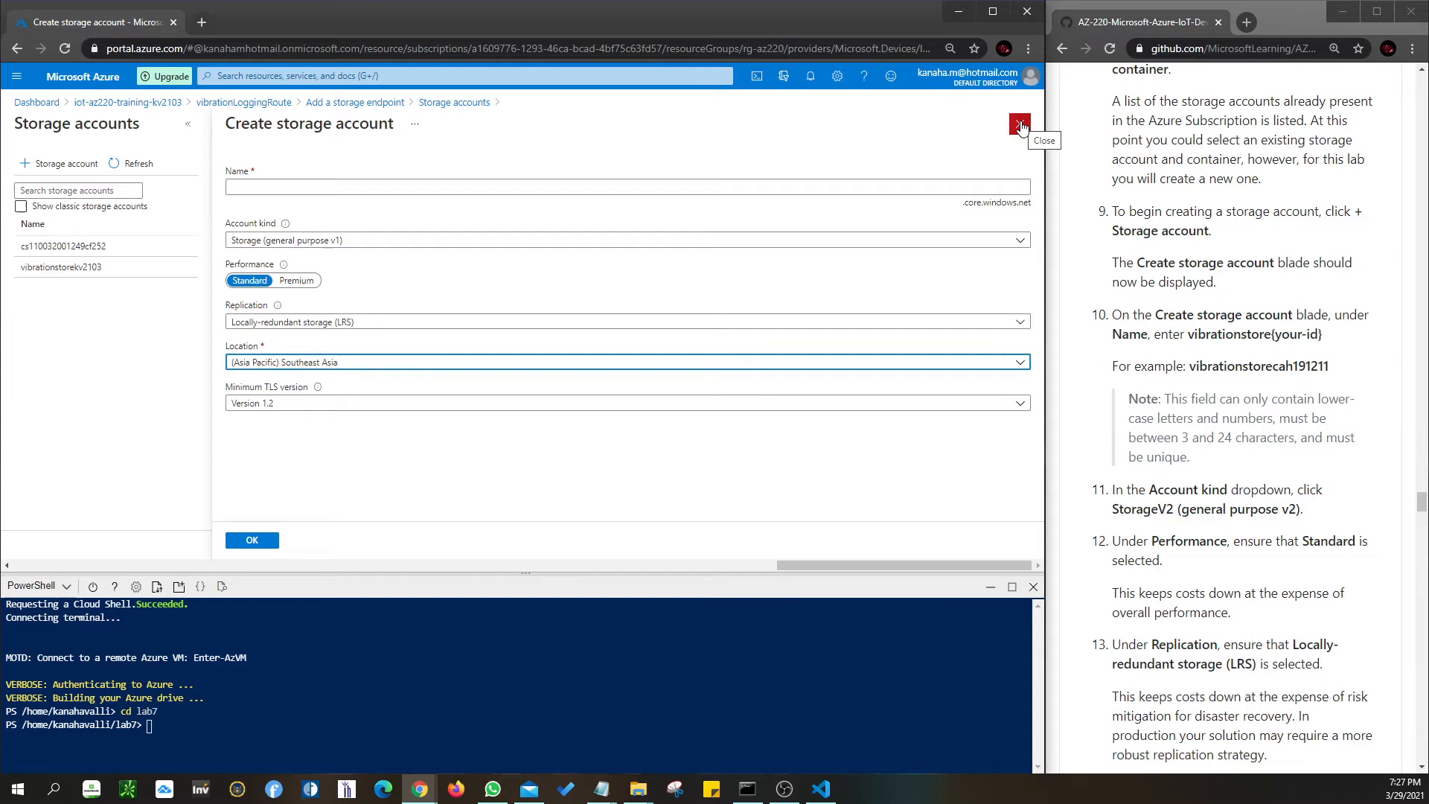
- Discard the unfinished storage account form and close the Storage accounts list
{"action": "scroll", "coordinate": [1301, 567], "scroll_direction": "down", "scroll_amount": 2}
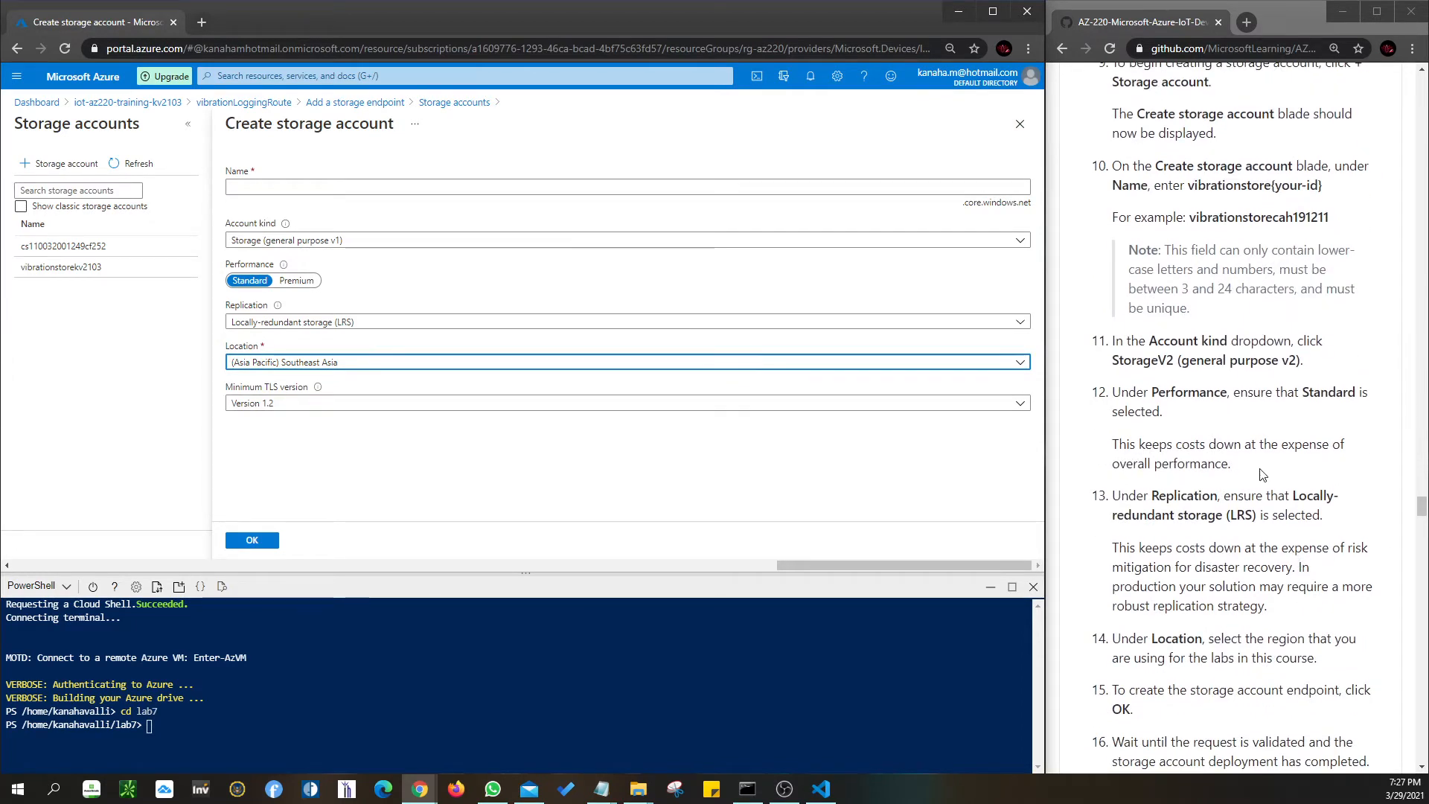
{"action": "scroll", "coordinate": [1236, 484], "scroll_direction": "down", "scroll_amount": 2}
{"action": "scroll", "coordinate": [1236, 484], "scroll_direction": "down", "scroll_amount": 2}
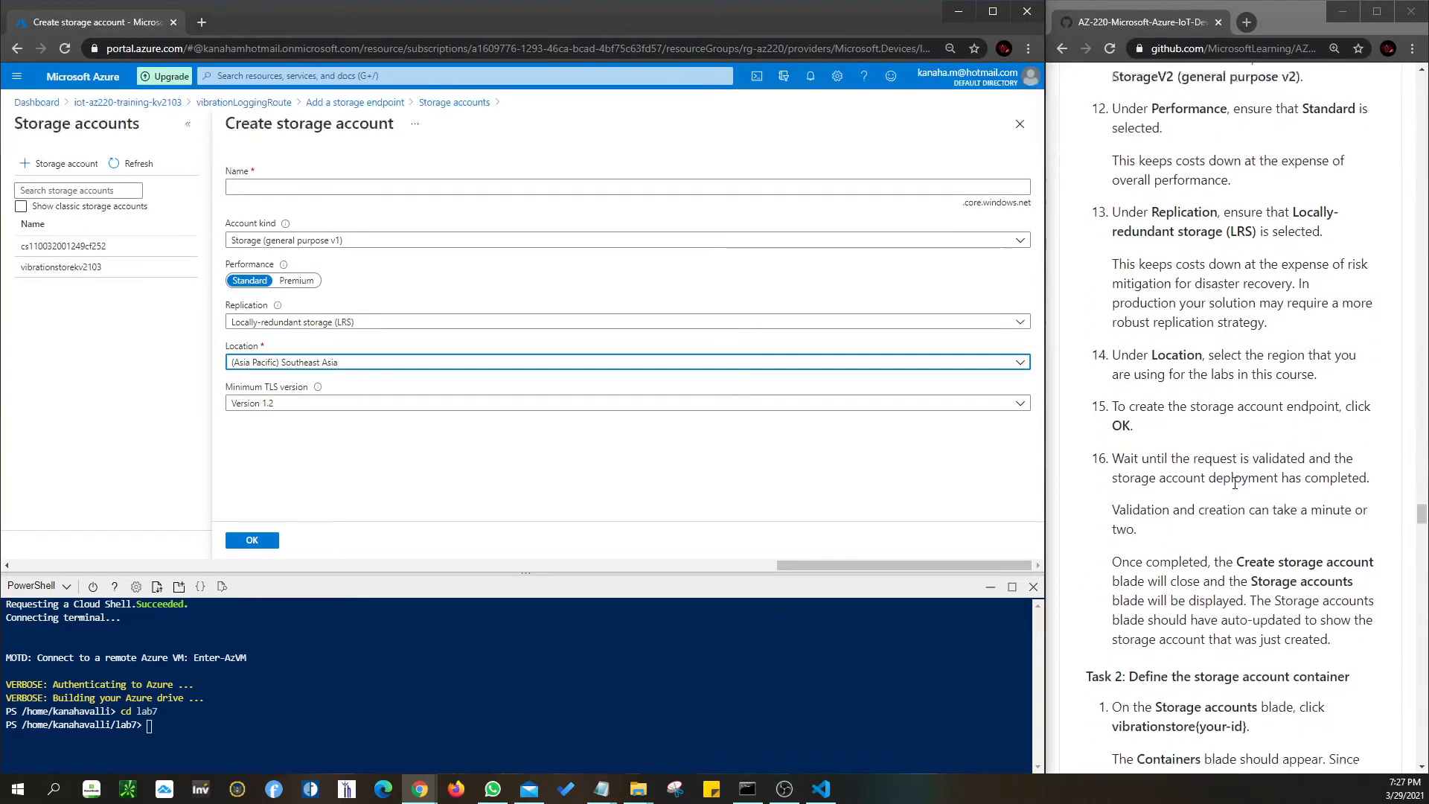
{"action": "scroll", "coordinate": [1266, 542], "scroll_direction": "down", "scroll_amount": 2}
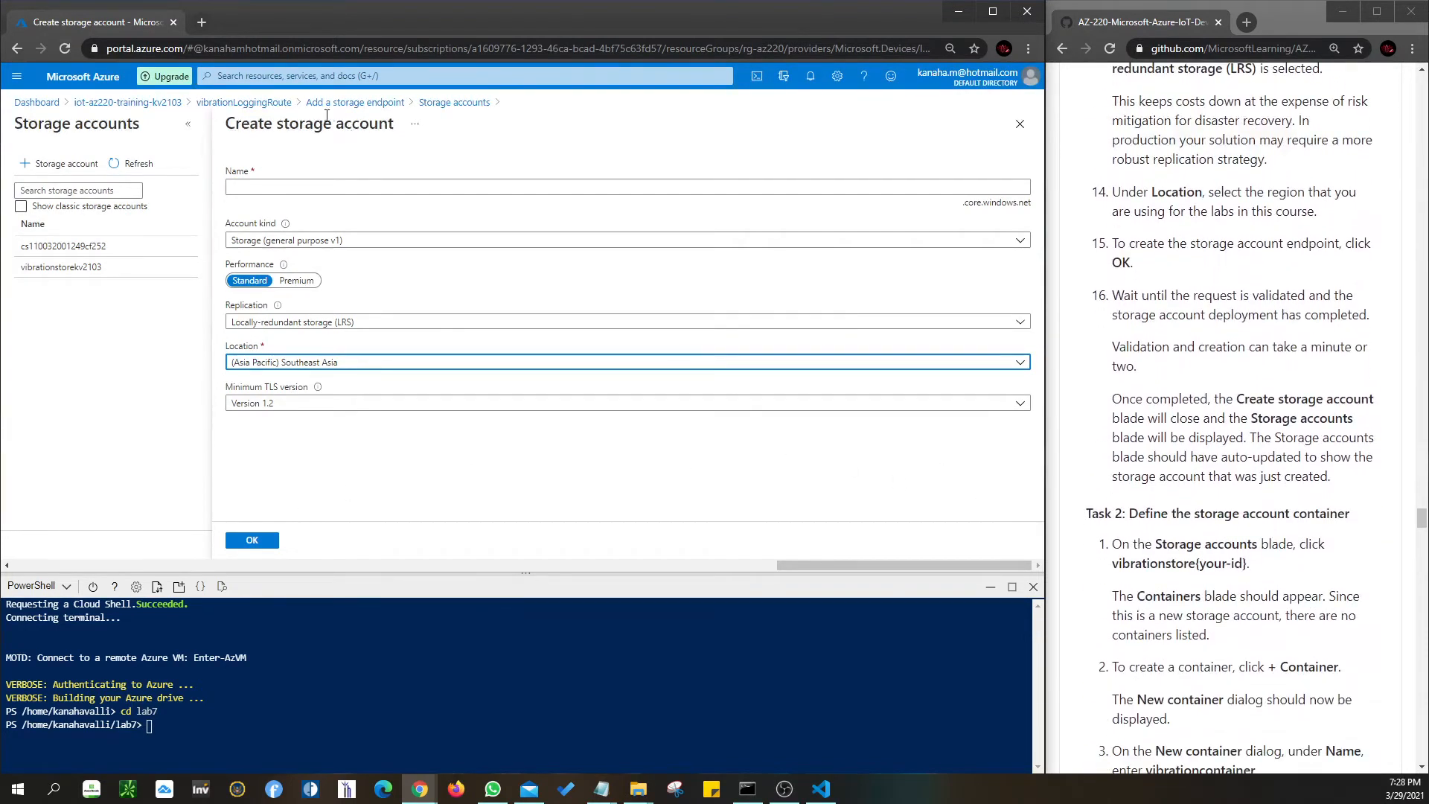
{"action": "left_click", "coordinate": [1019, 123]}
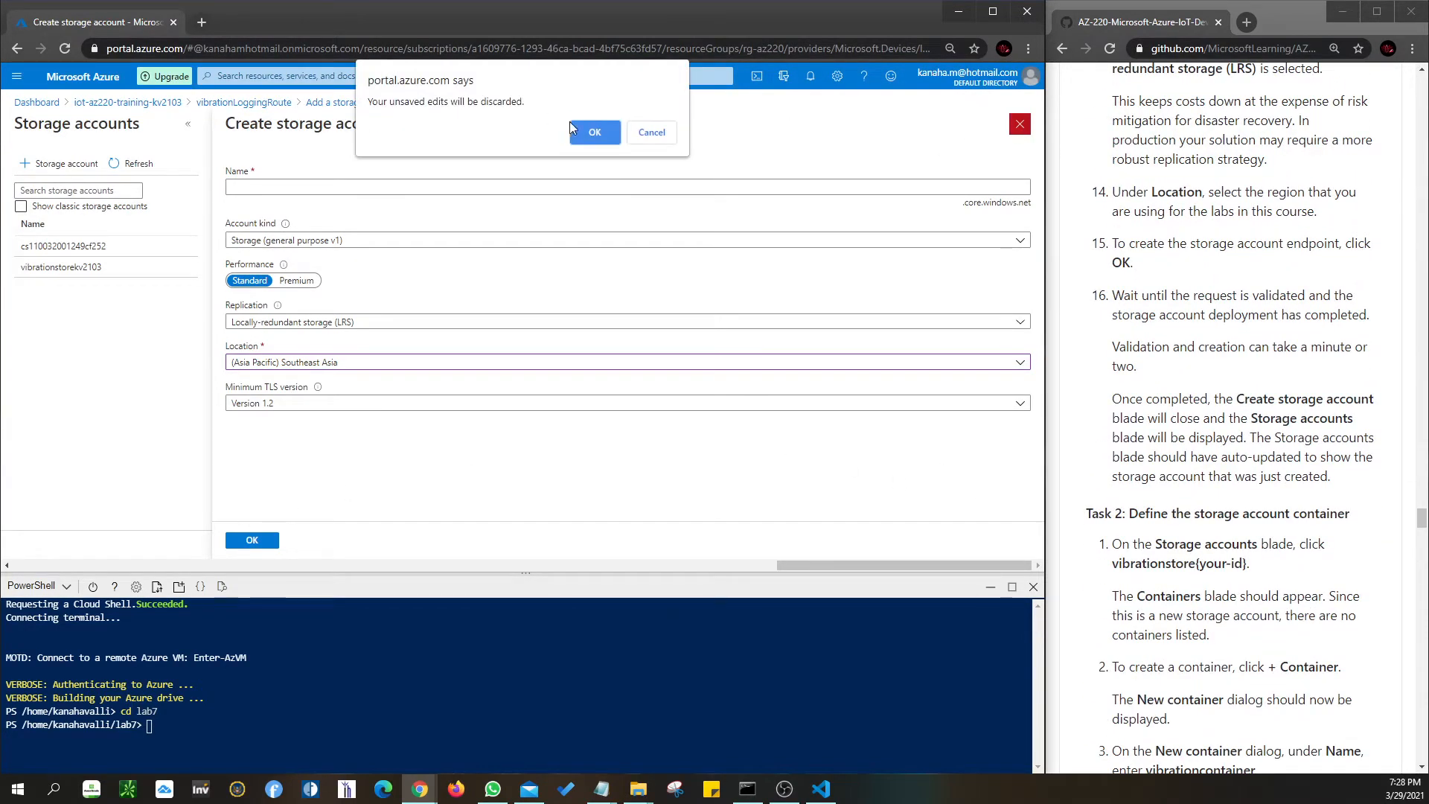
{"action": "left_click", "coordinate": [594, 133]}
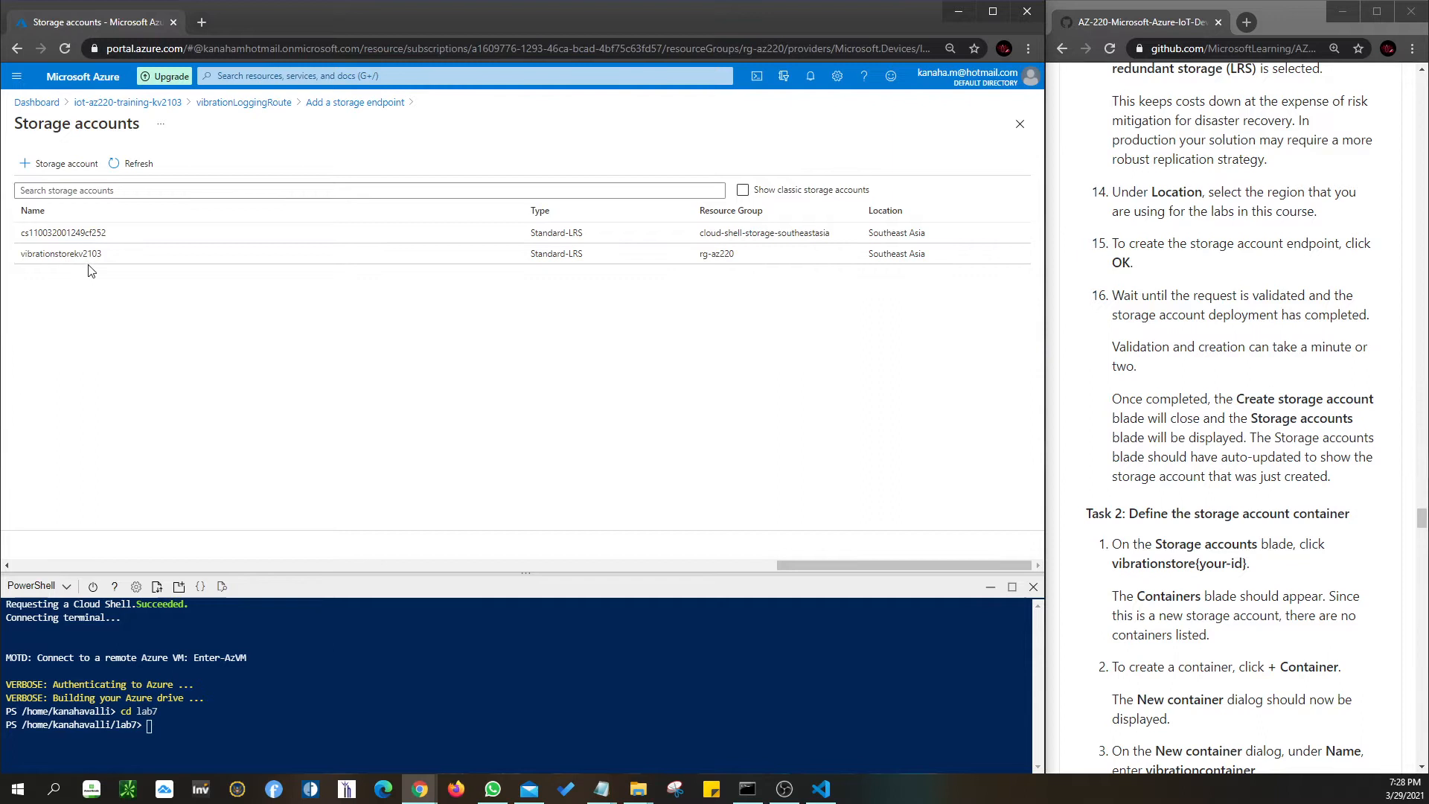
{"action": "left_click", "coordinate": [1020, 125]}
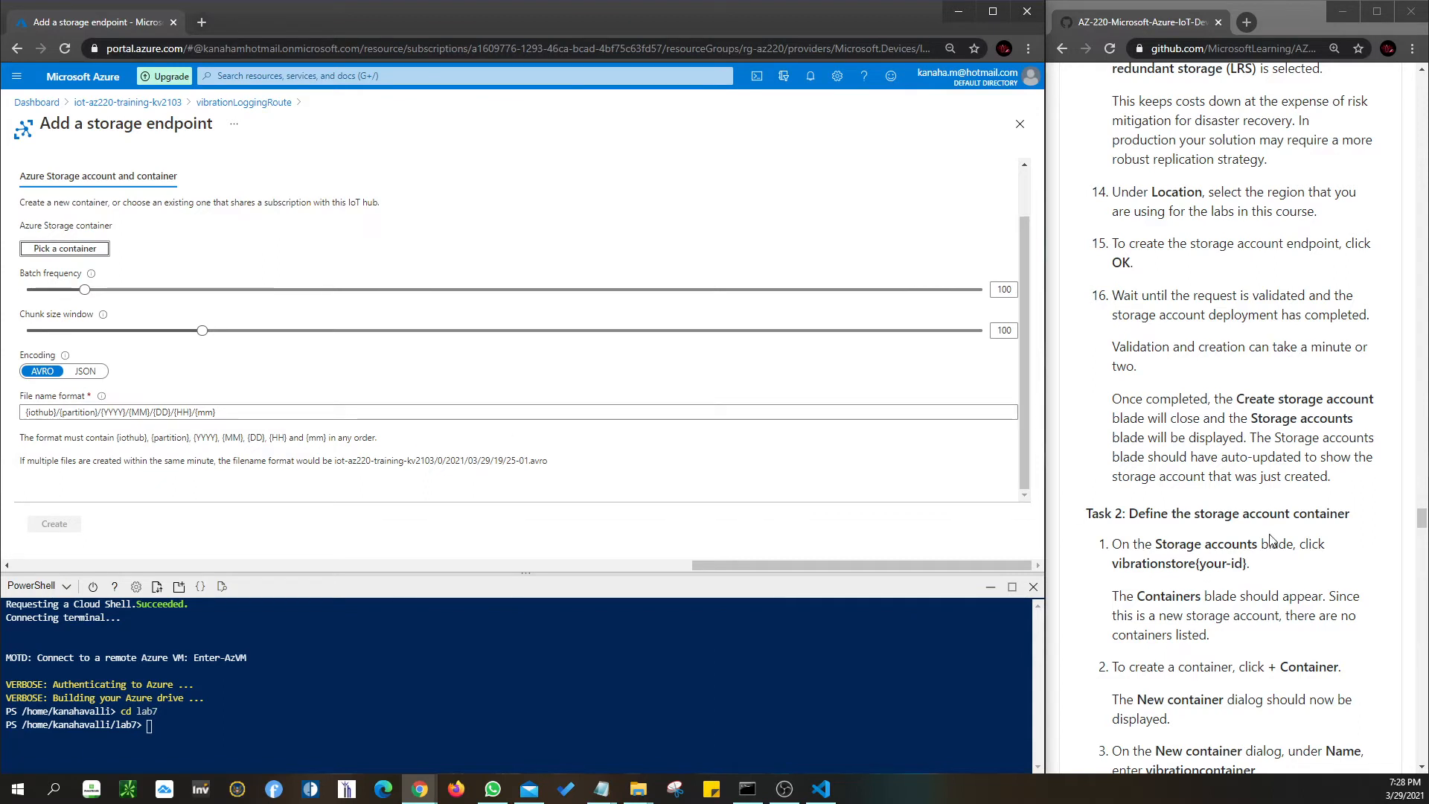
- Close the Add a storage endpoint blade and vibrationLoggingRoute's details to return to Message routing
{"action": "scroll", "coordinate": [1274, 539], "scroll_direction": "down", "scroll_amount": 2}
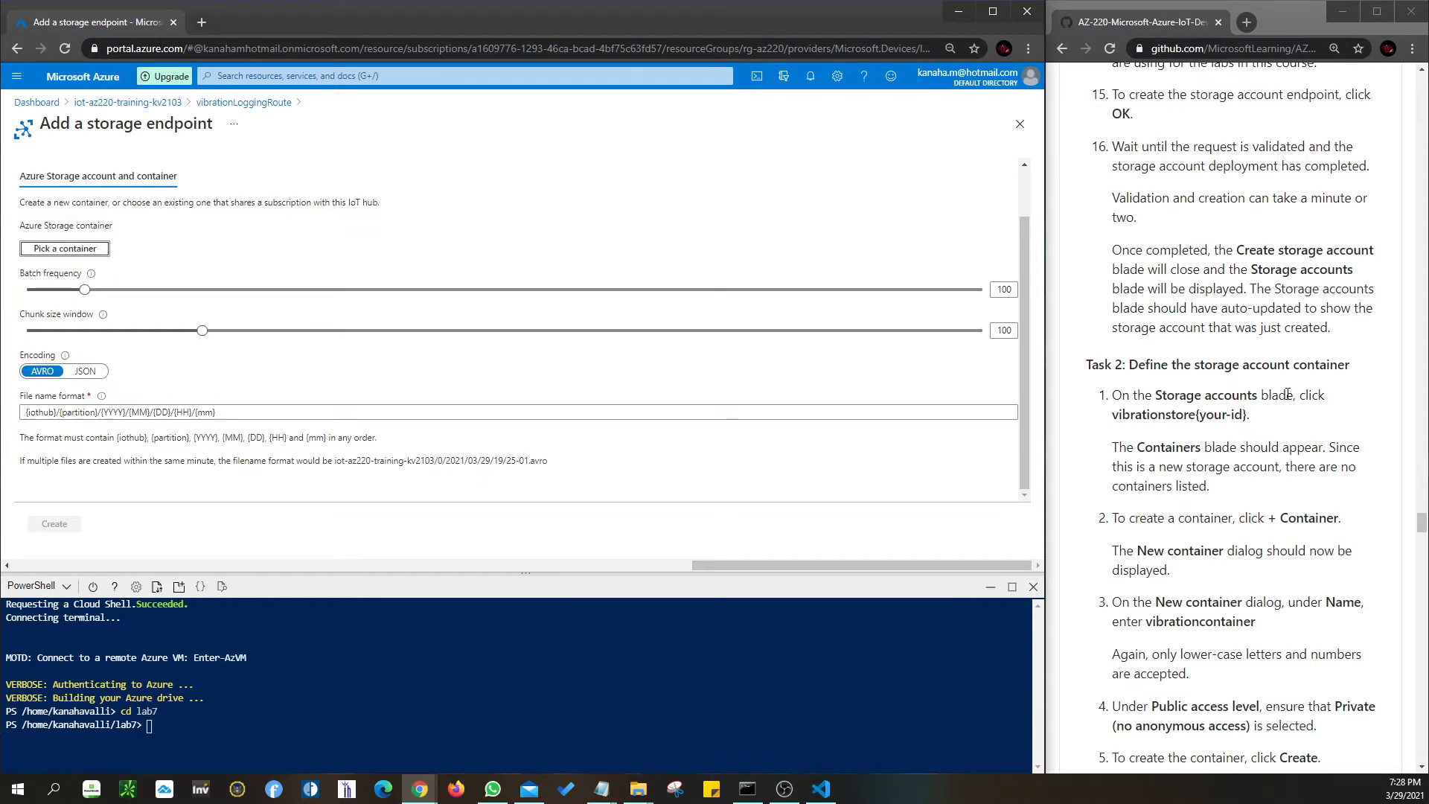
{"action": "left_click", "coordinate": [1027, 132]}
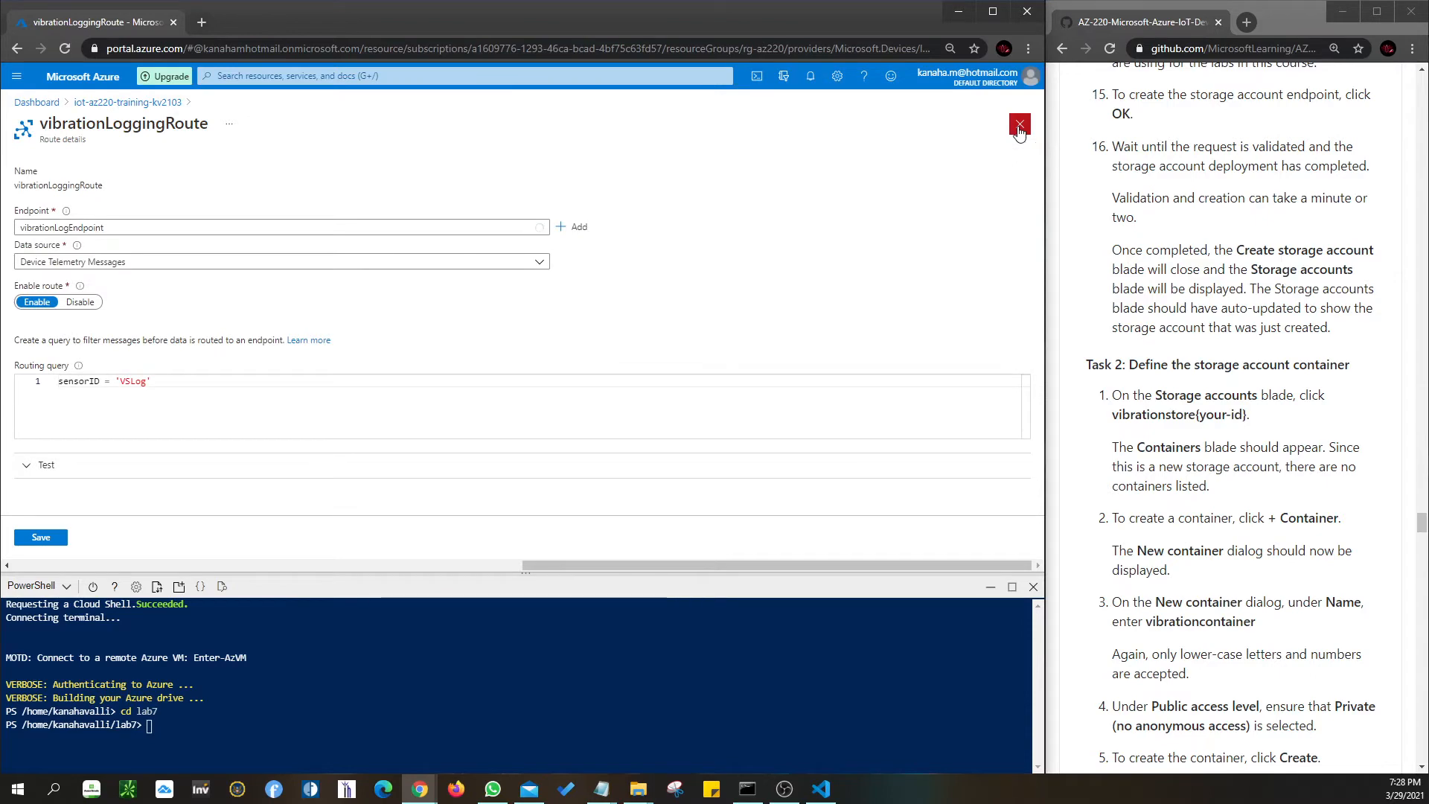
{"action": "left_click", "coordinate": [1020, 125]}
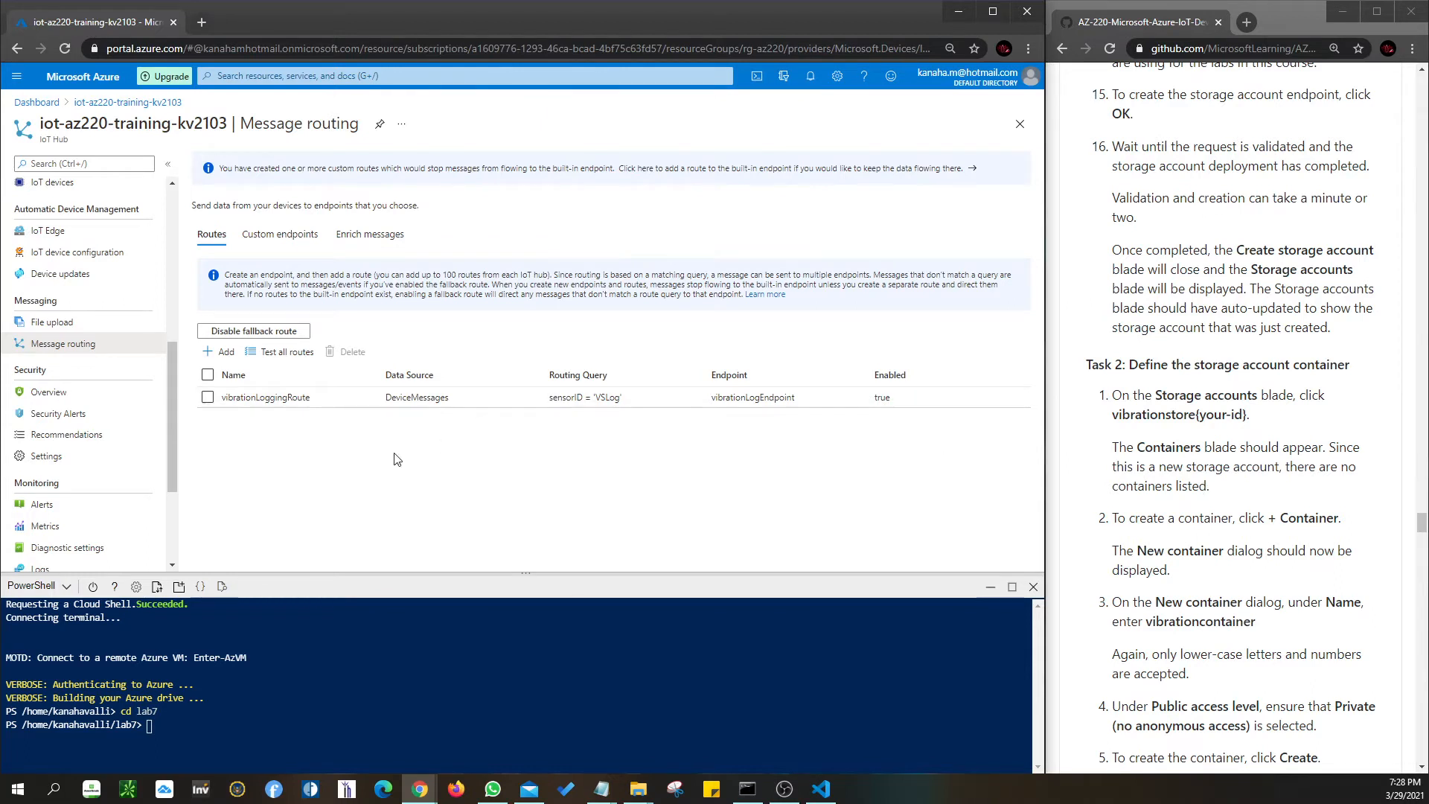
- Search the portal for 'storag' and go to the Storage accounts service
{"action": "scroll", "coordinate": [91, 395], "scroll_direction": "down", "scroll_amount": 3}
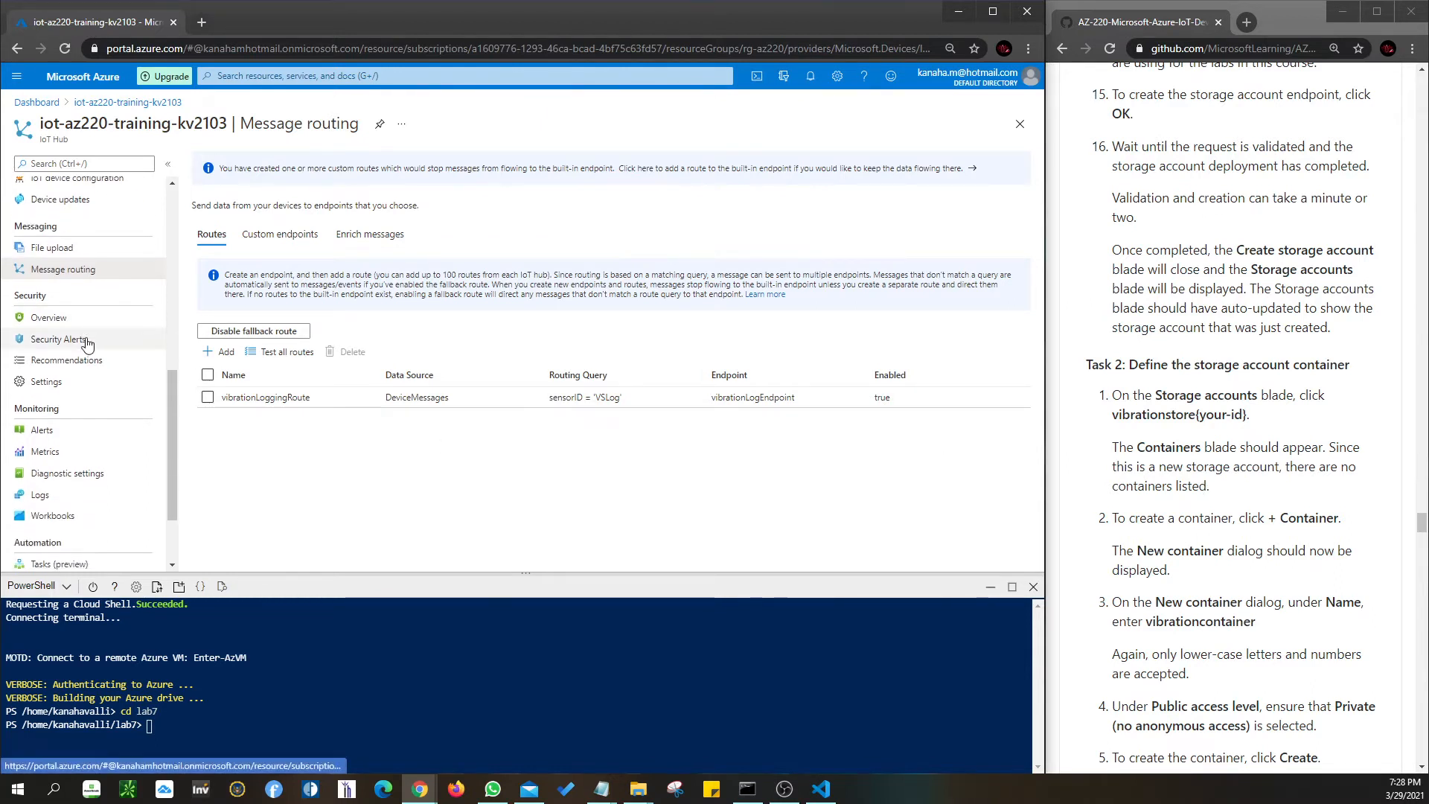
{"action": "scroll", "coordinate": [91, 395], "scroll_direction": "up", "scroll_amount": 6}
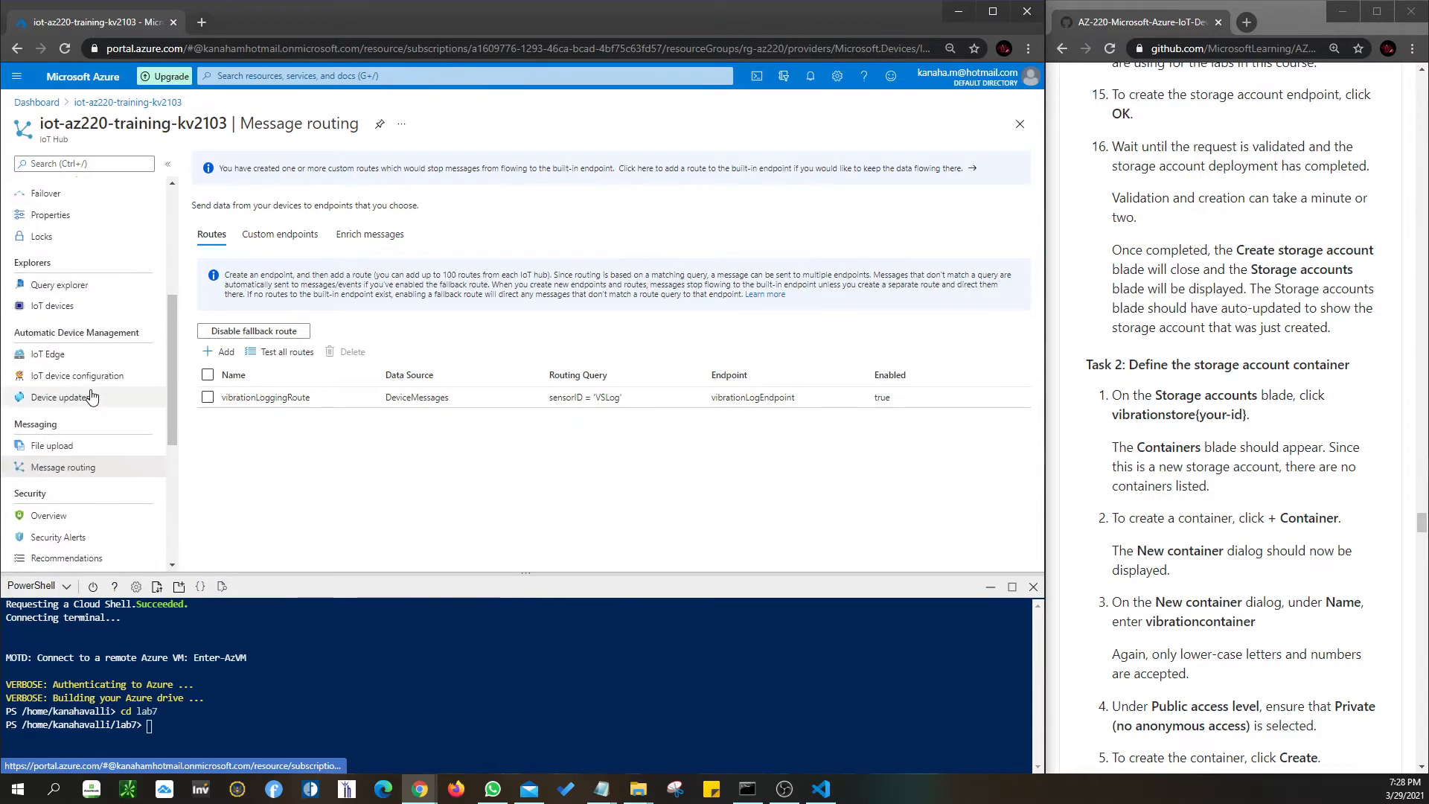
{"action": "scroll", "coordinate": [91, 395], "scroll_direction": "up", "scroll_amount": 2}
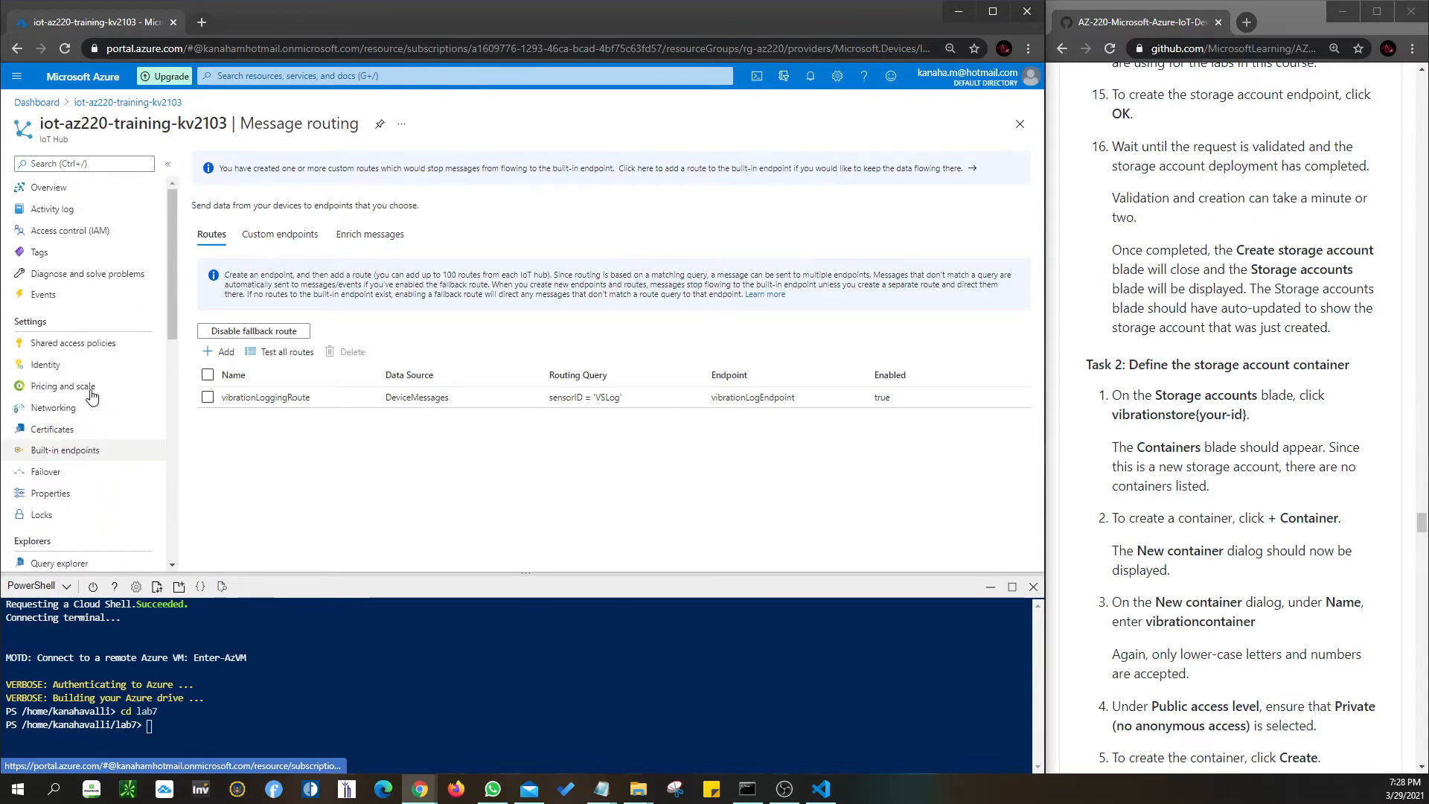
{"action": "left_click", "coordinate": [280, 77]}
{"action": "type", "text": "storag"}
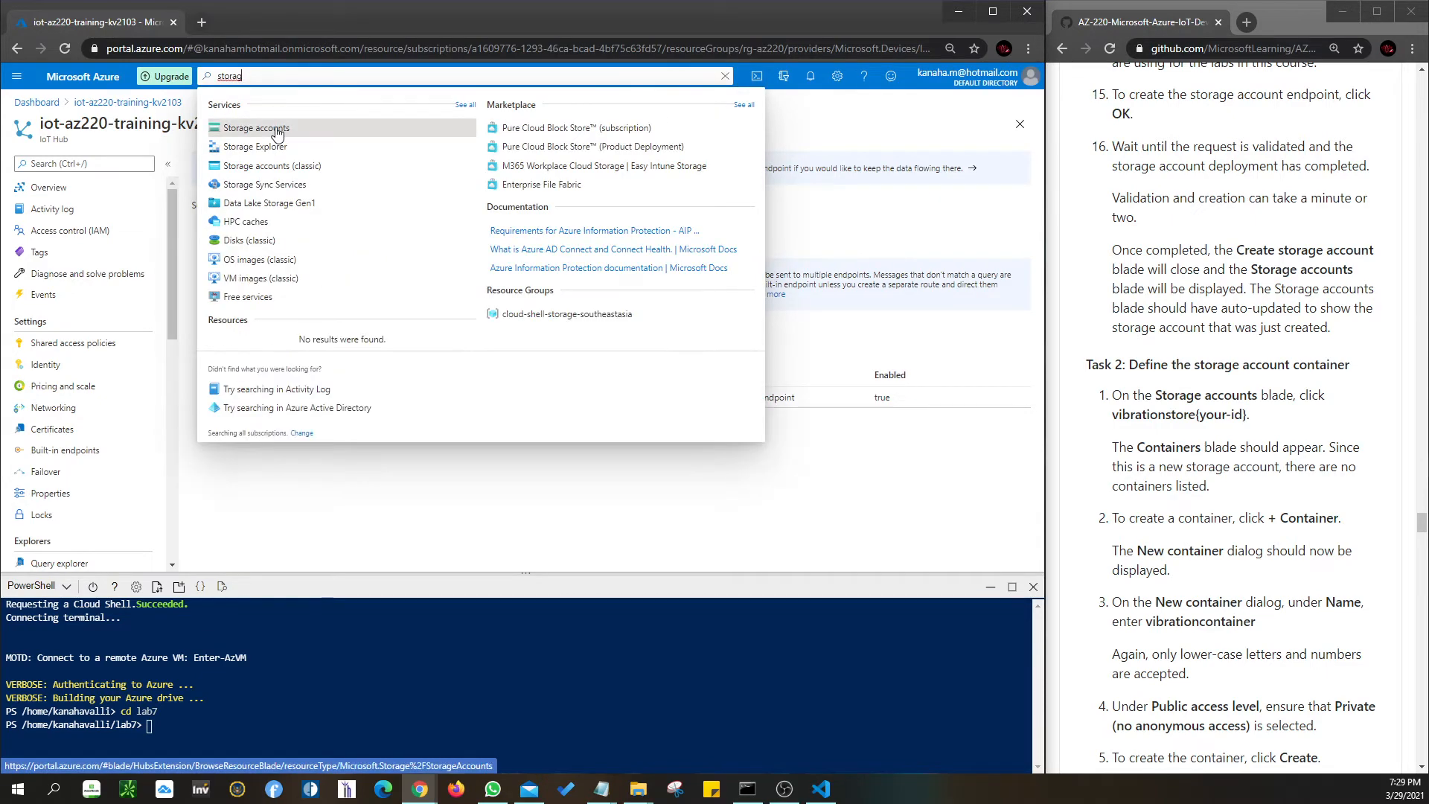
{"action": "left_click", "coordinate": [277, 131]}
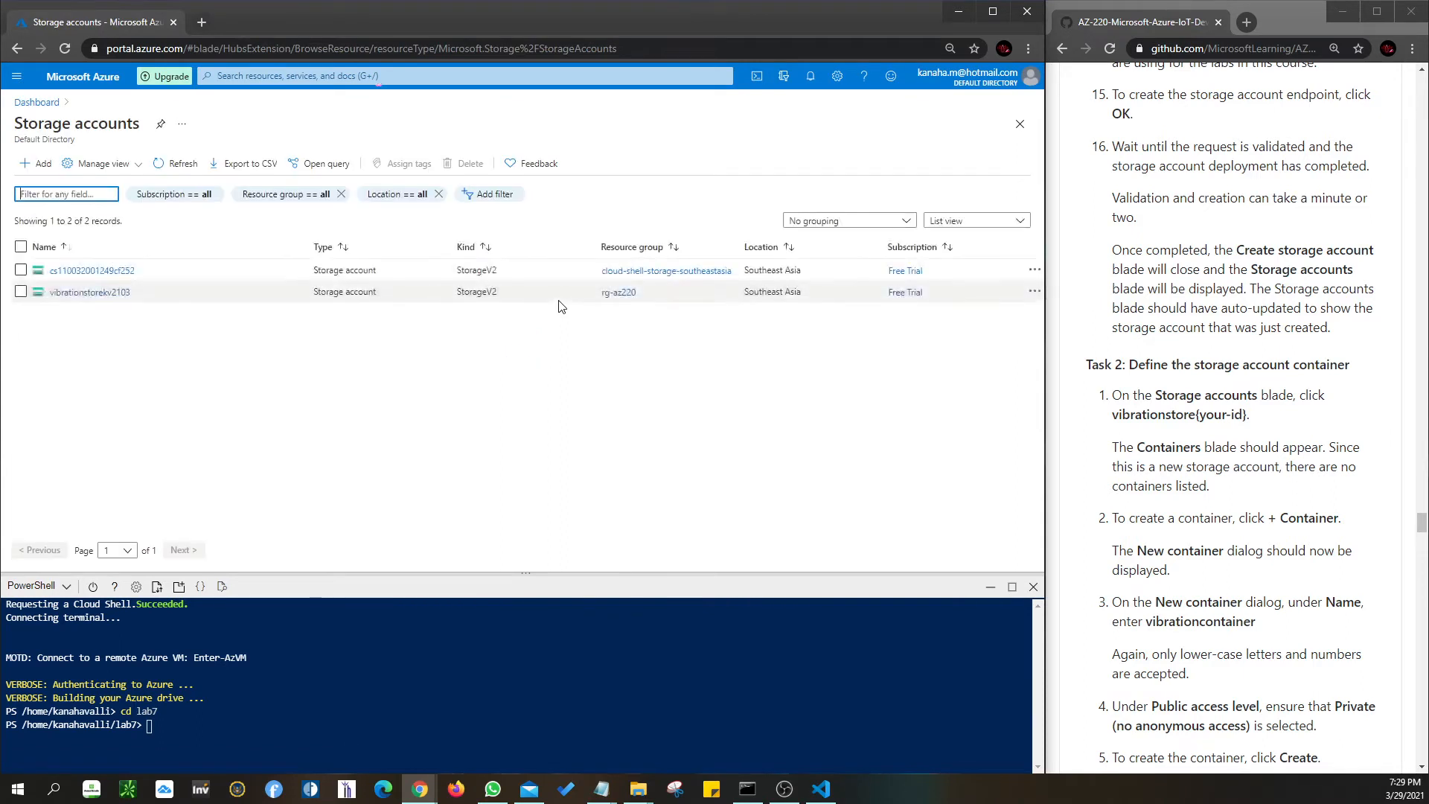
- Open vibrationstorekv2103 and view its containers, listing vibrationcontainer as Private
{"action": "left_click", "coordinate": [83, 292]}
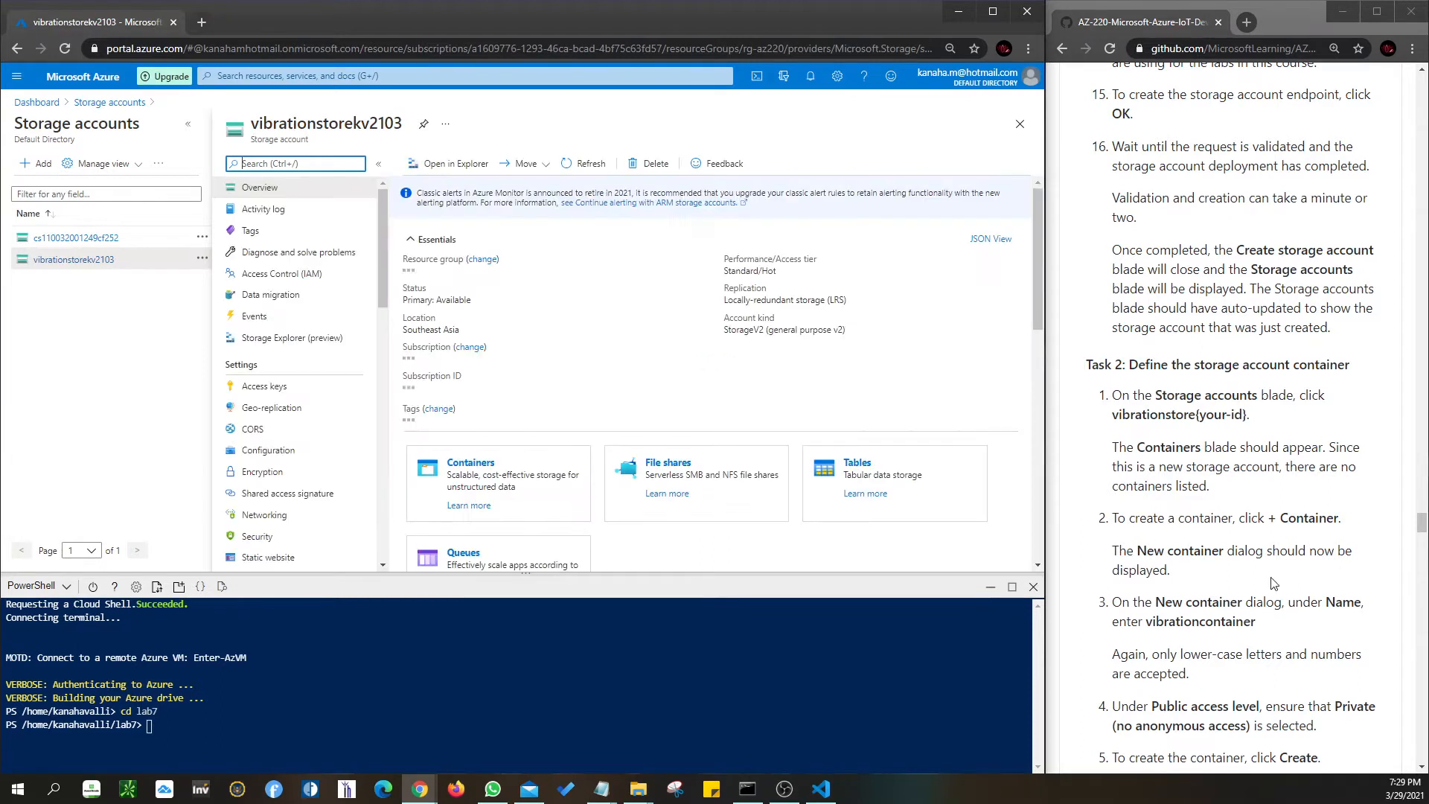
{"action": "scroll", "coordinate": [1152, 545], "scroll_direction": "down", "scroll_amount": 1}
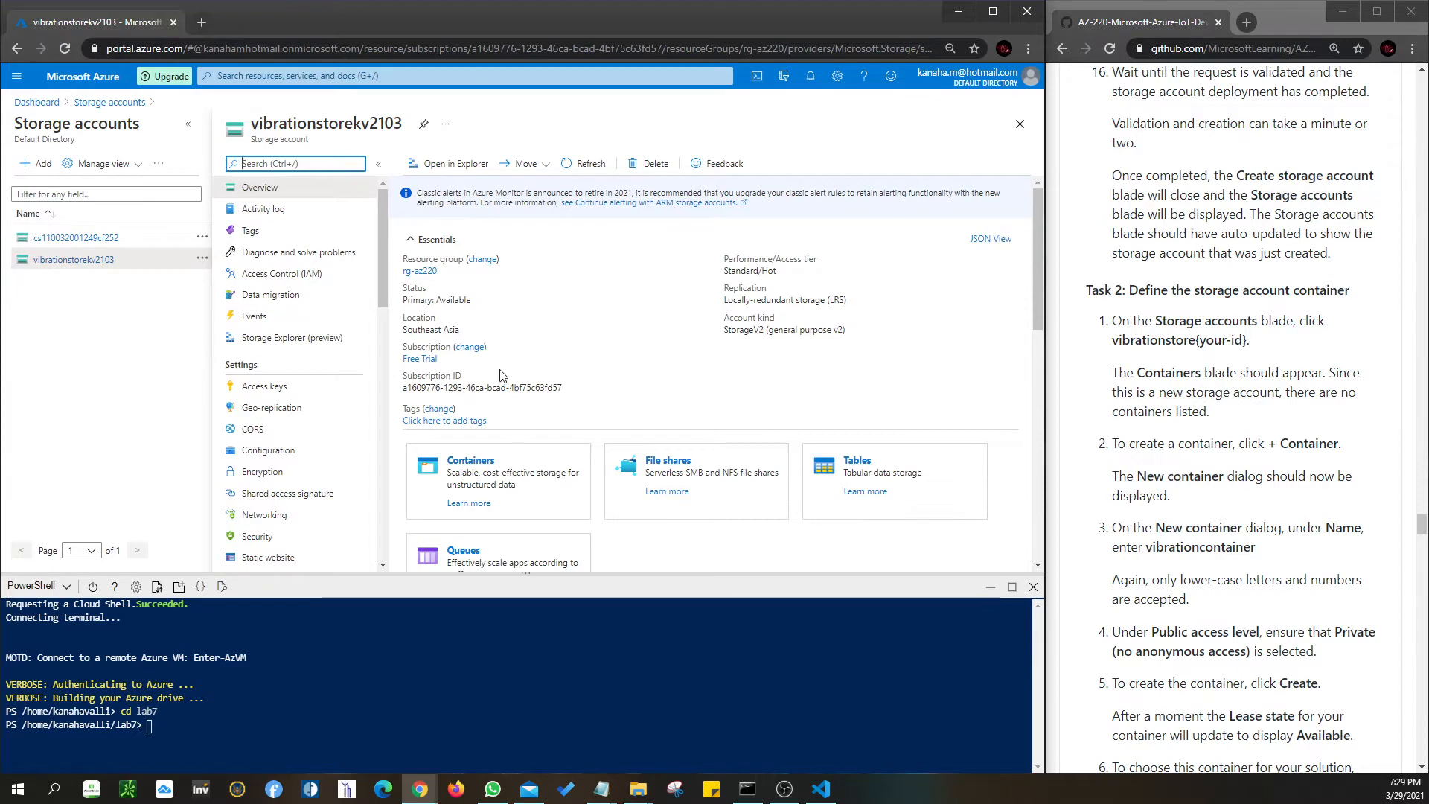
{"action": "scroll", "coordinate": [477, 423], "scroll_direction": "down", "scroll_amount": 1}
{"action": "scroll", "coordinate": [297, 335], "scroll_direction": "down", "scroll_amount": 1}
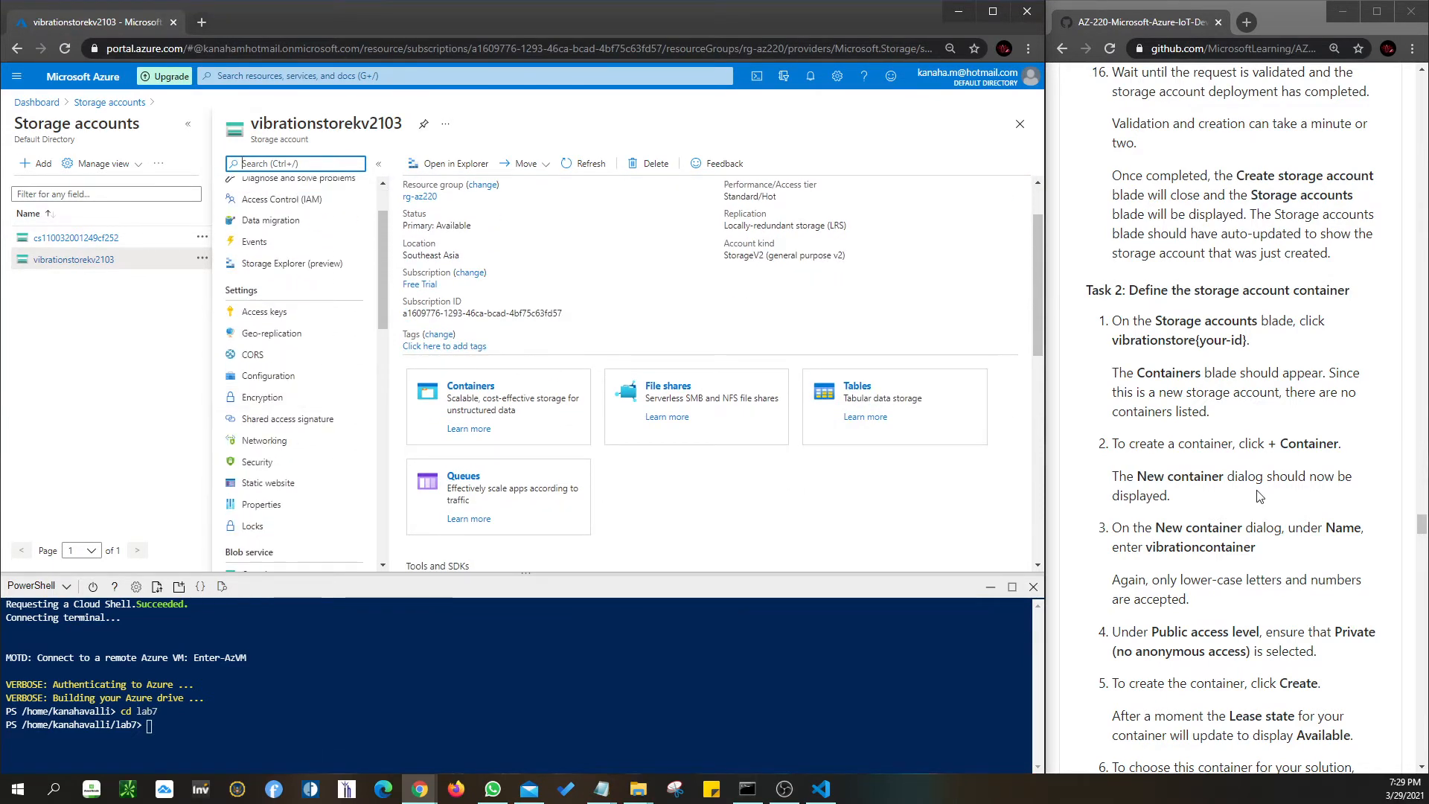
{"action": "scroll", "coordinate": [1260, 495], "scroll_direction": "down", "scroll_amount": 1}
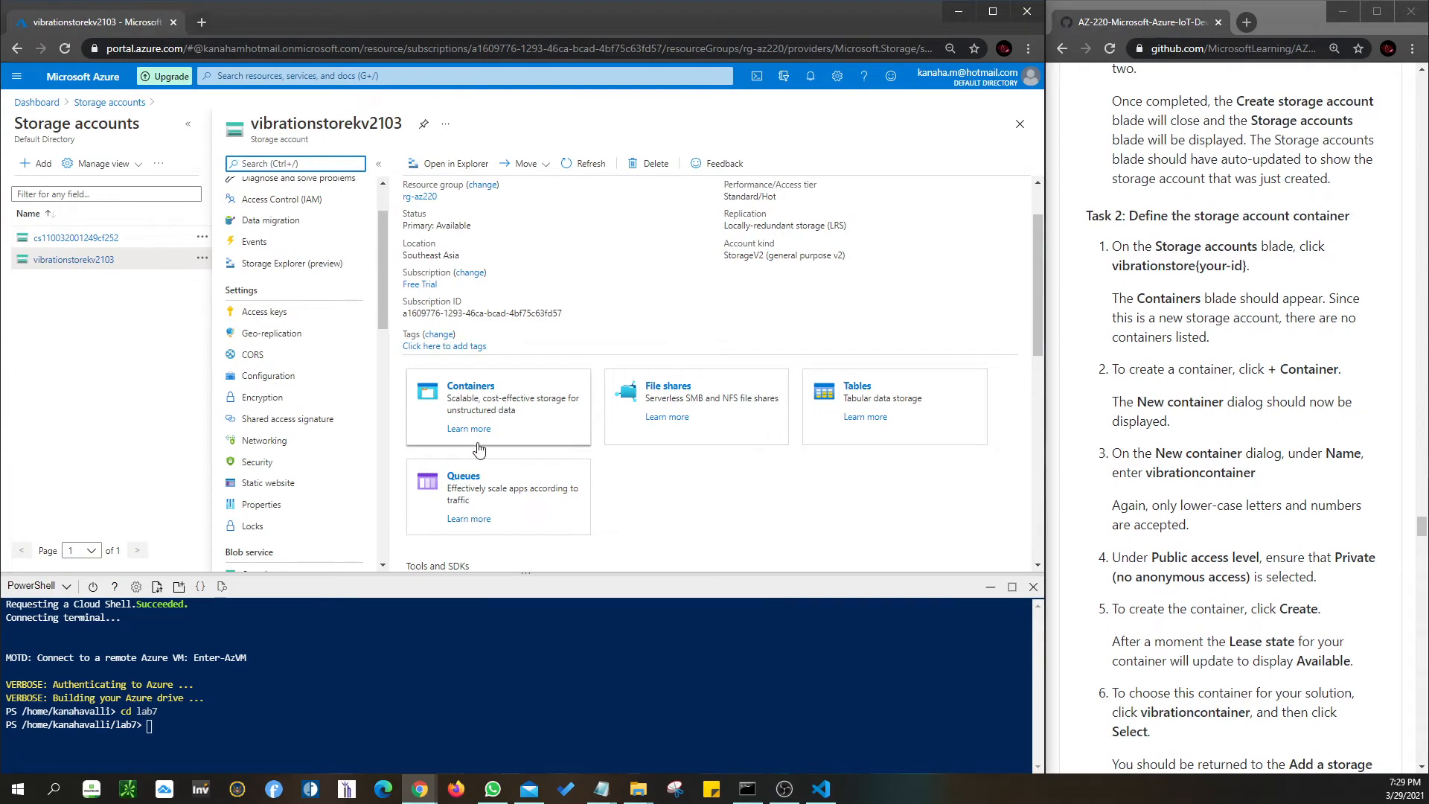
{"action": "left_click", "coordinate": [471, 386]}
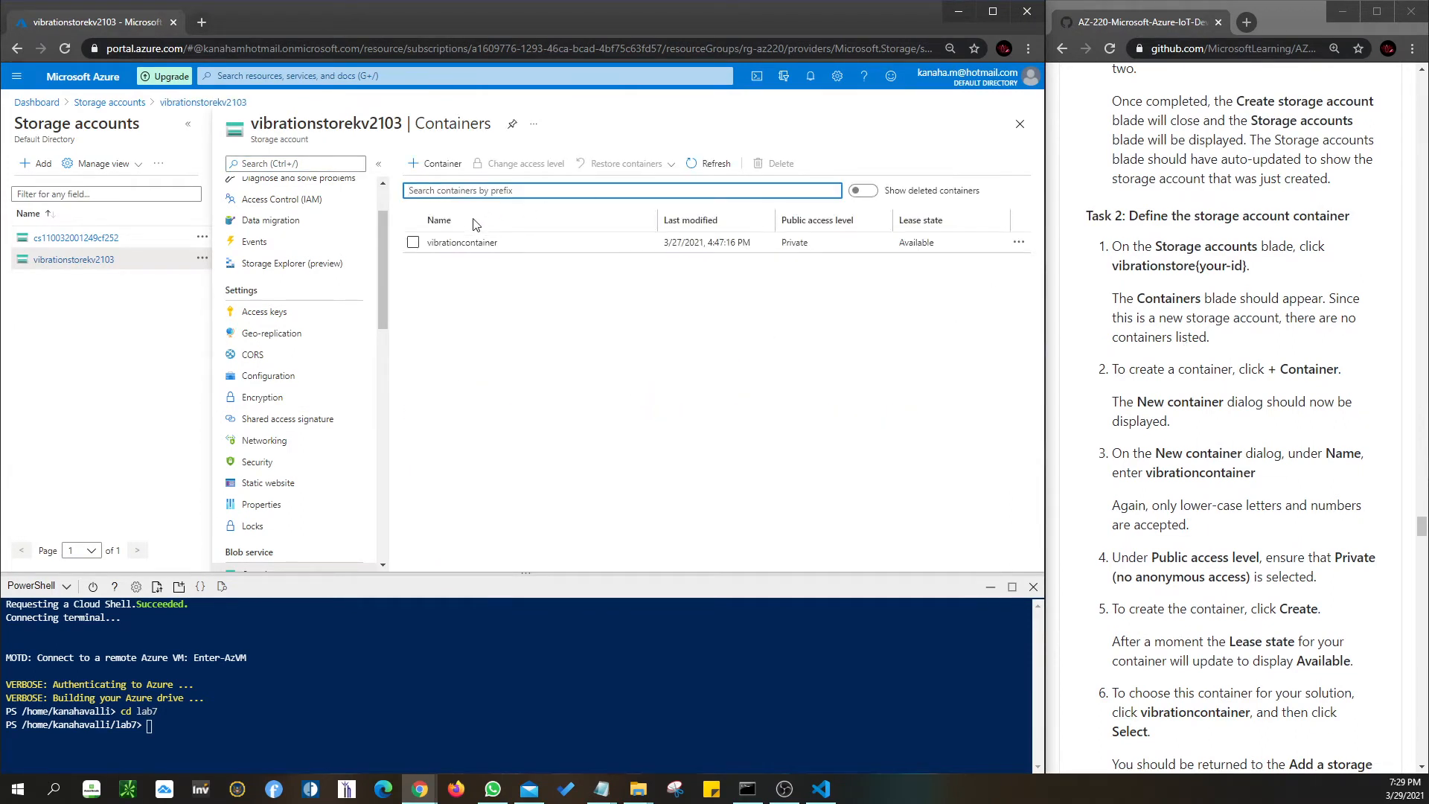
{"action": "left_click", "coordinate": [452, 244]}
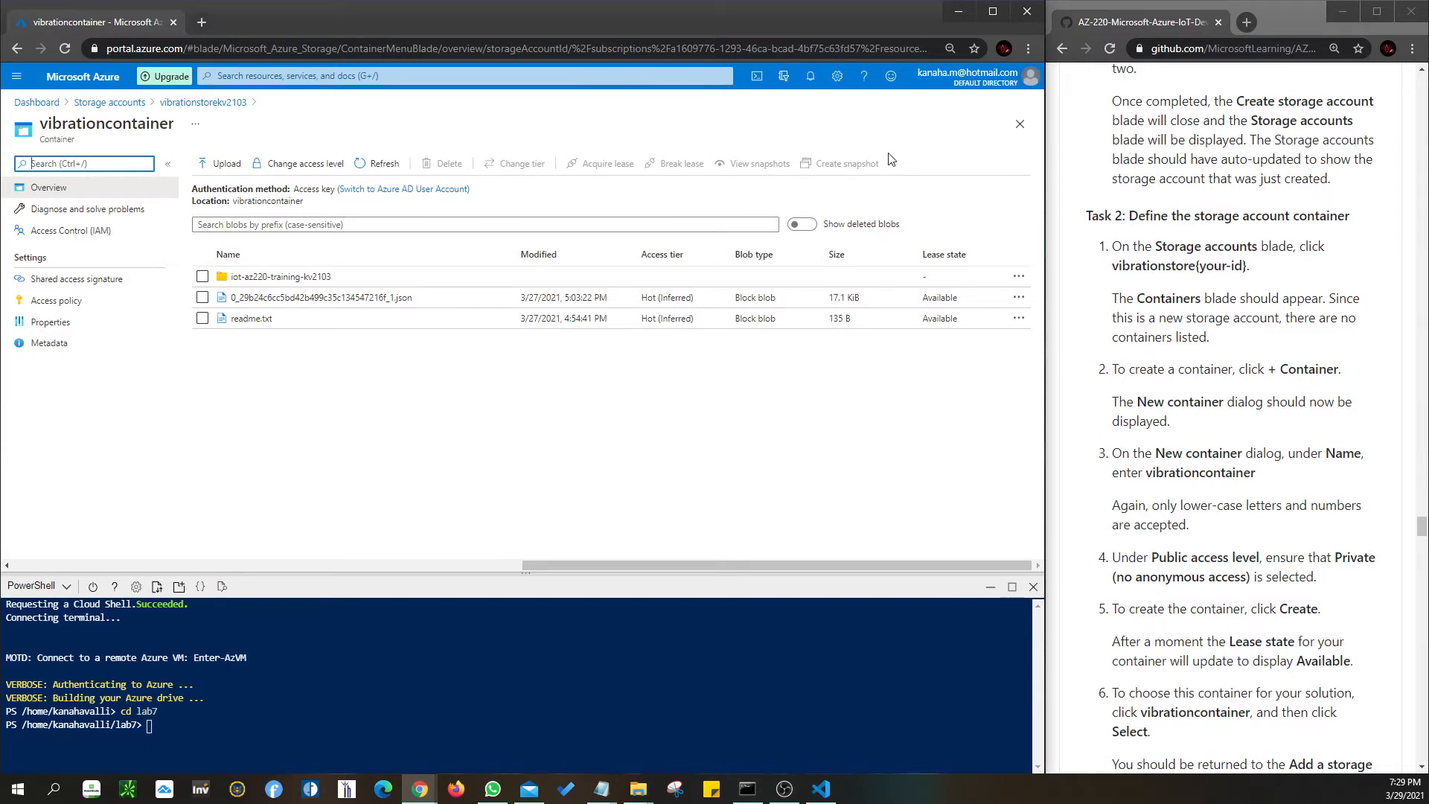
{"action": "left_click", "coordinate": [1019, 123]}
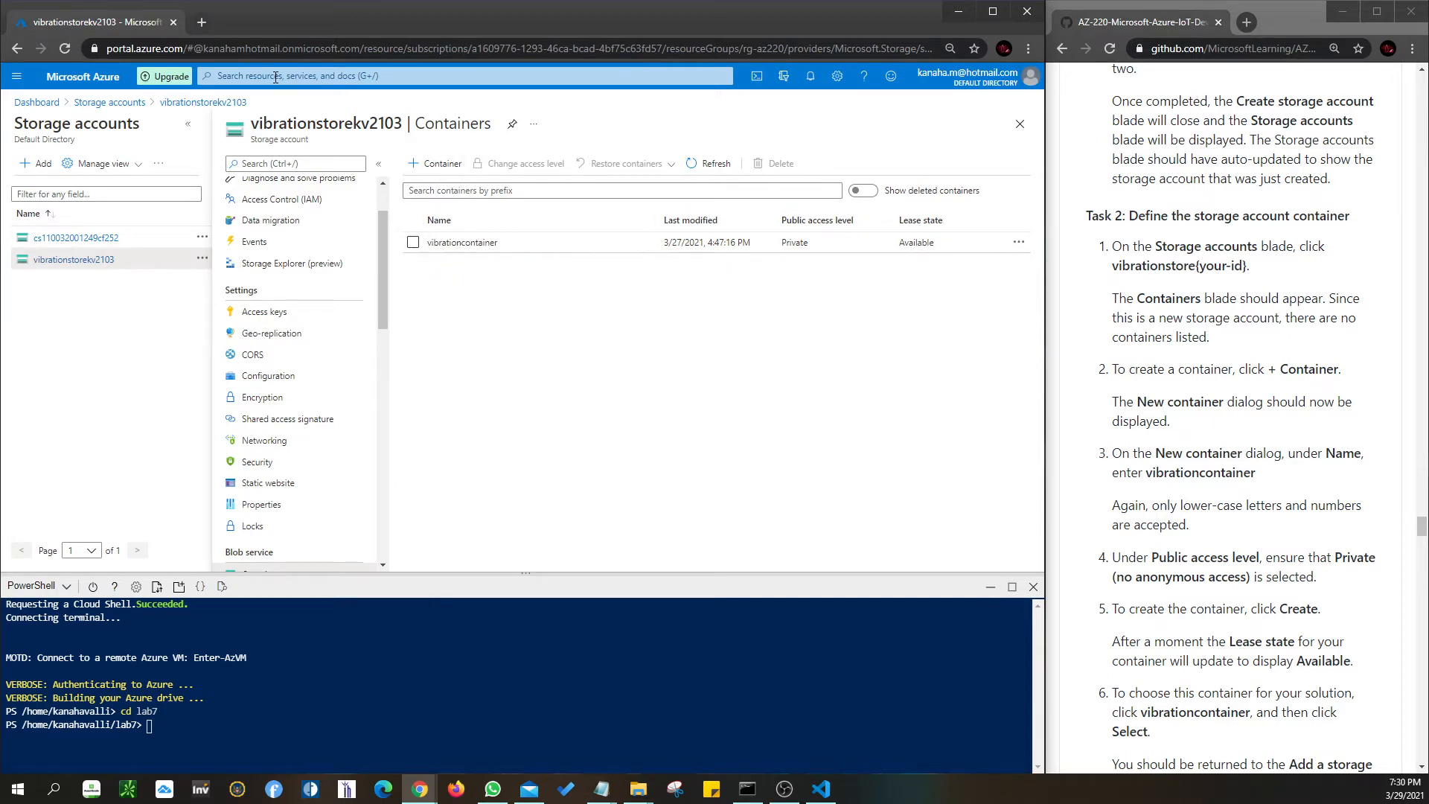
{"action": "left_click_drag", "start_coordinate": [254, 124], "coordinate": [402, 125]}
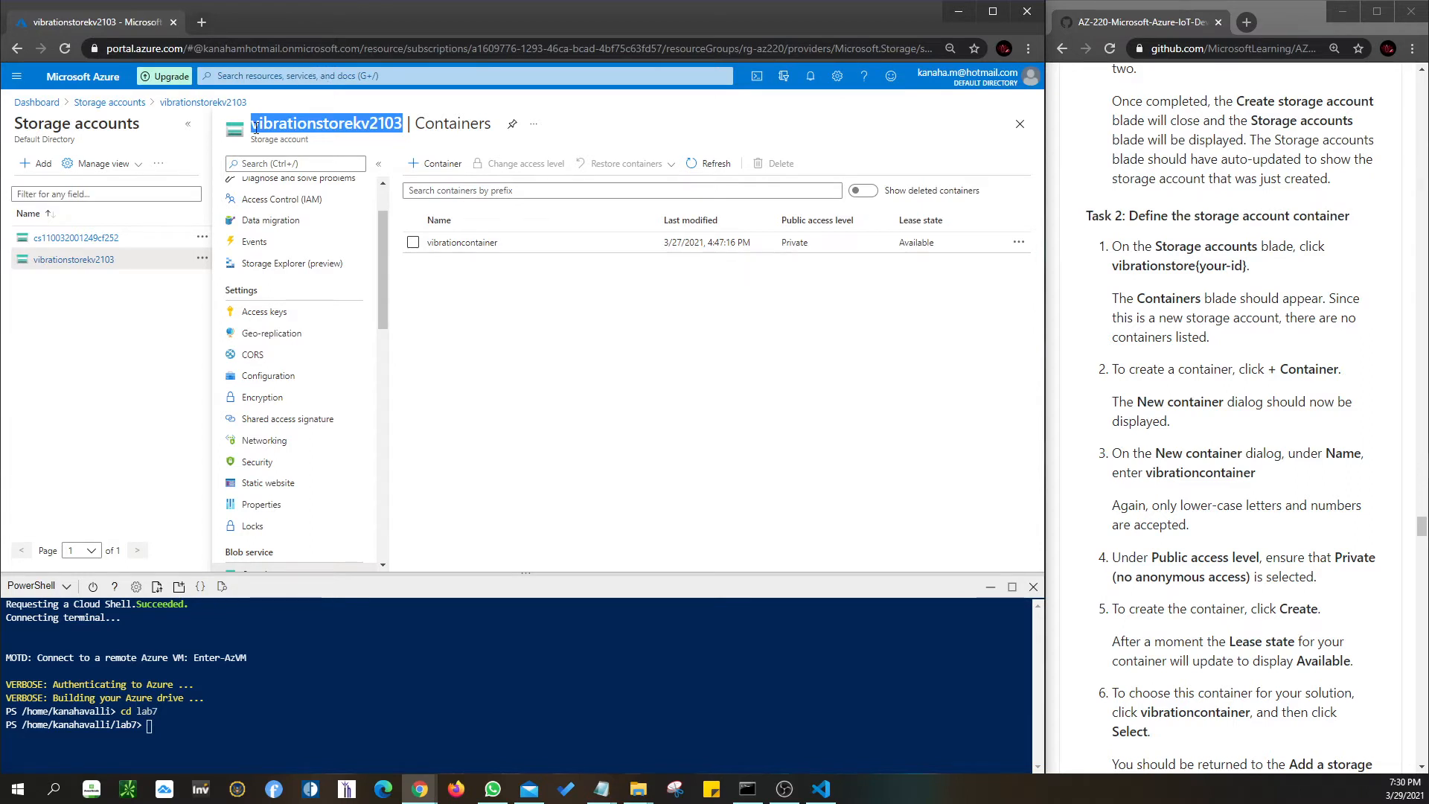
{"action": "left_click", "coordinate": [296, 80]}
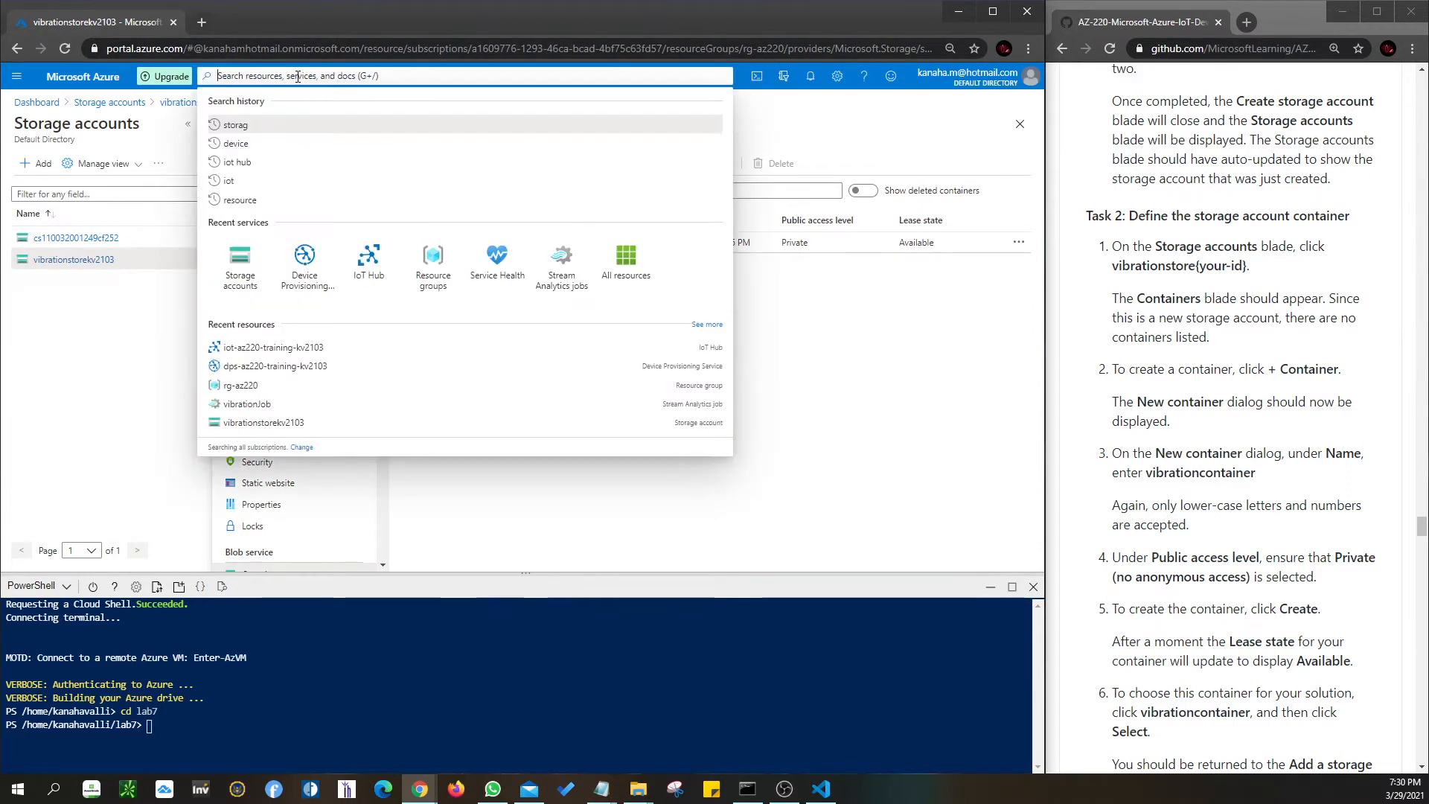
{"action": "left_click", "coordinate": [235, 282]}
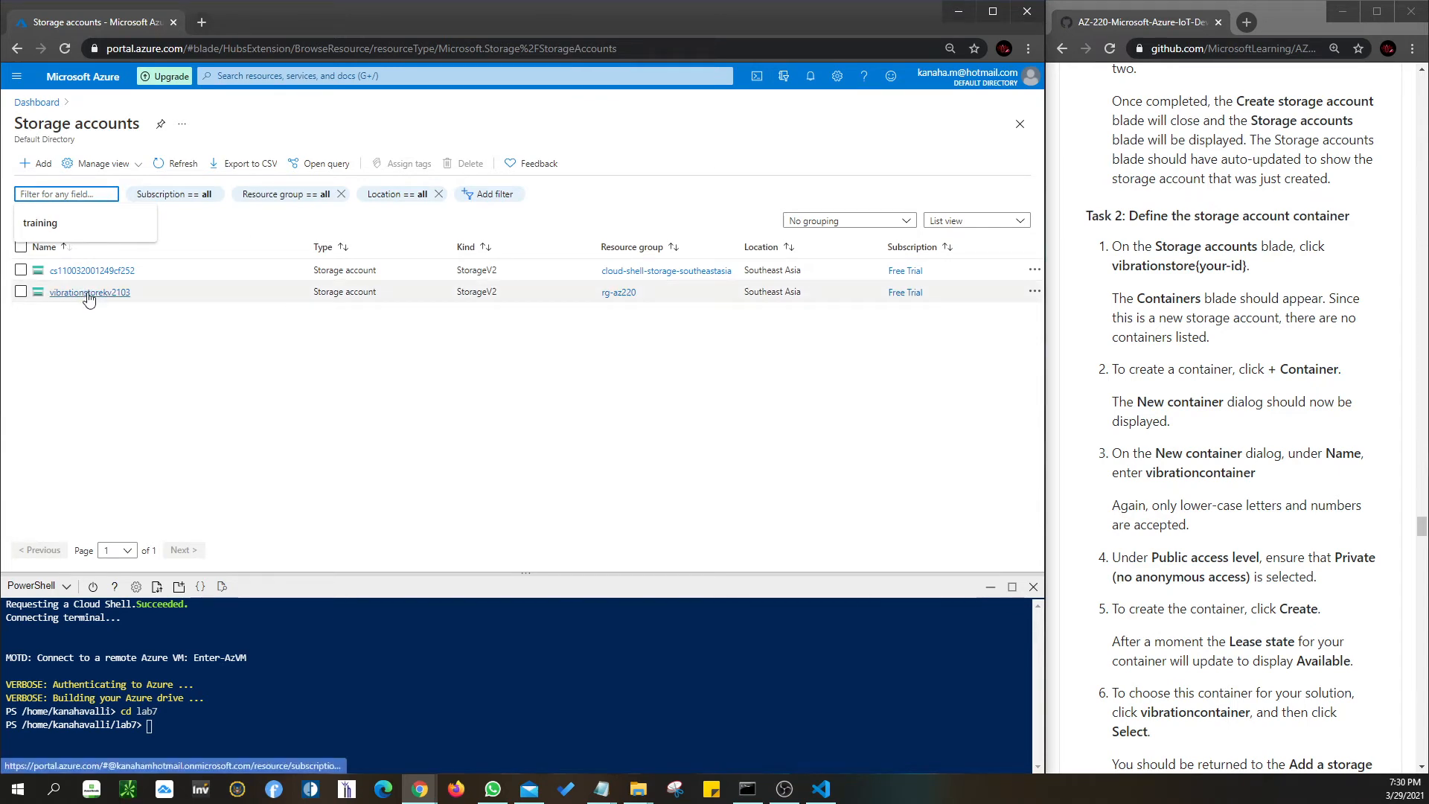
{"action": "left_click", "coordinate": [89, 292]}
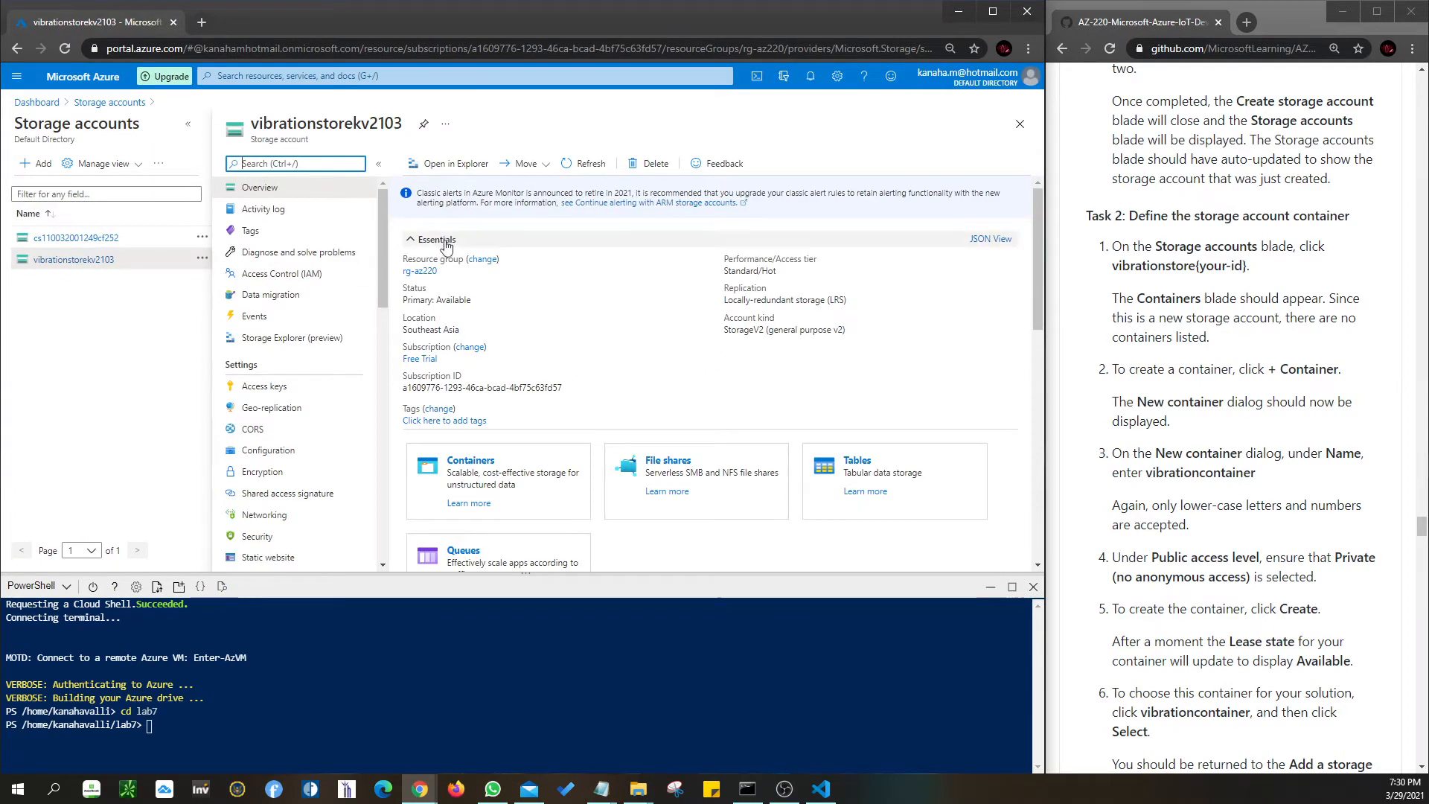
{"action": "scroll", "coordinate": [644, 325], "scroll_direction": "down", "scroll_amount": 4}
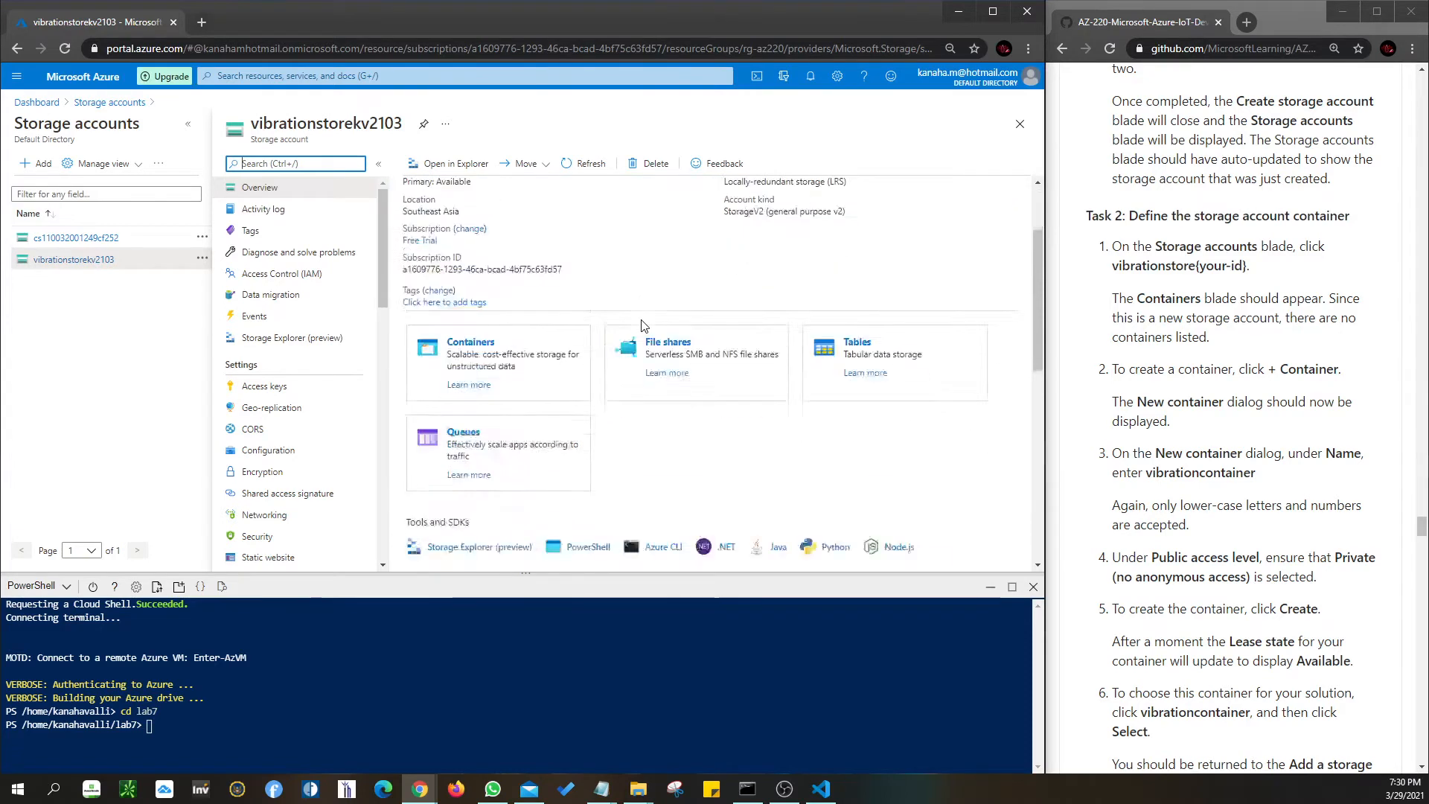
{"action": "scroll", "coordinate": [644, 325], "scroll_direction": "up", "scroll_amount": 4}
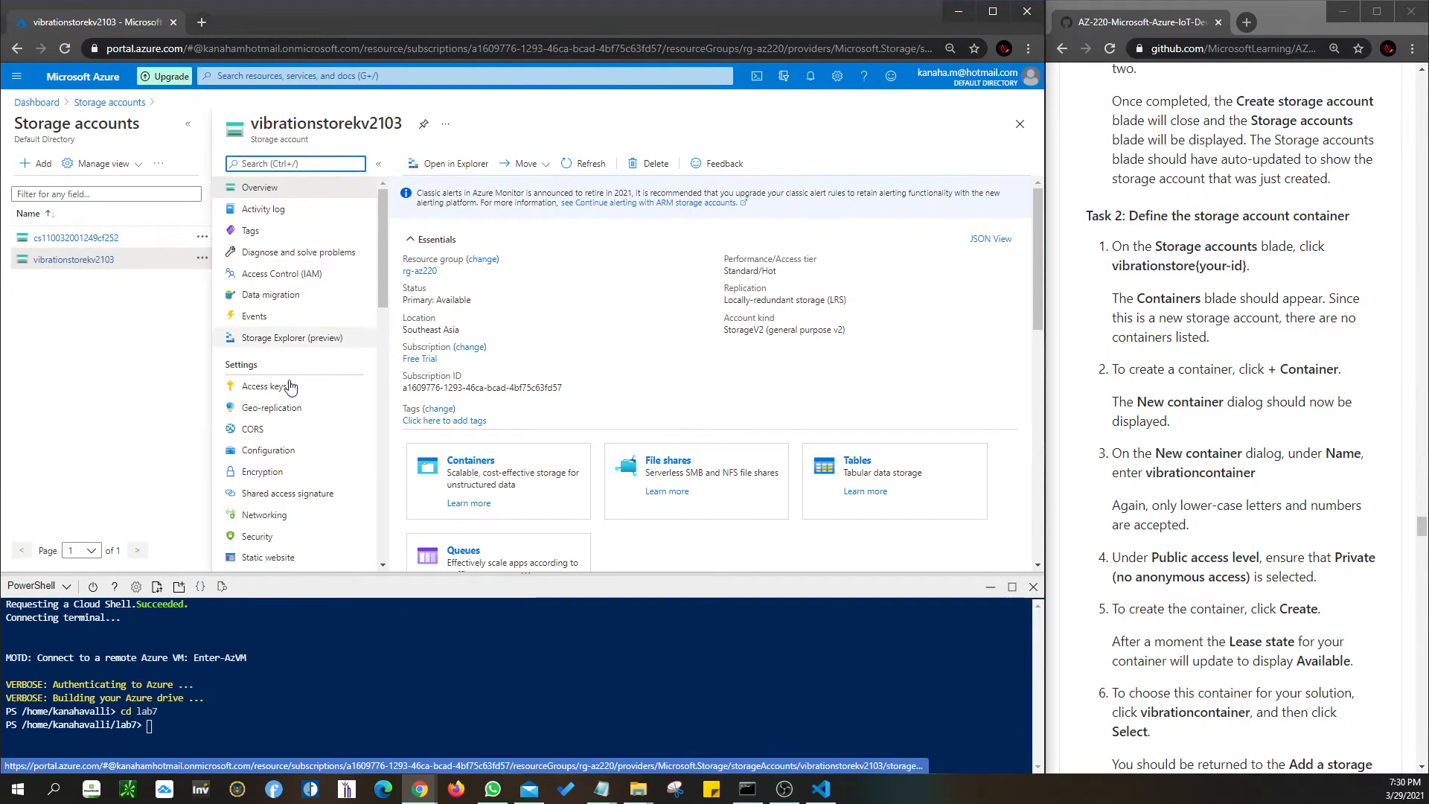
{"action": "left_click", "coordinate": [470, 461]}
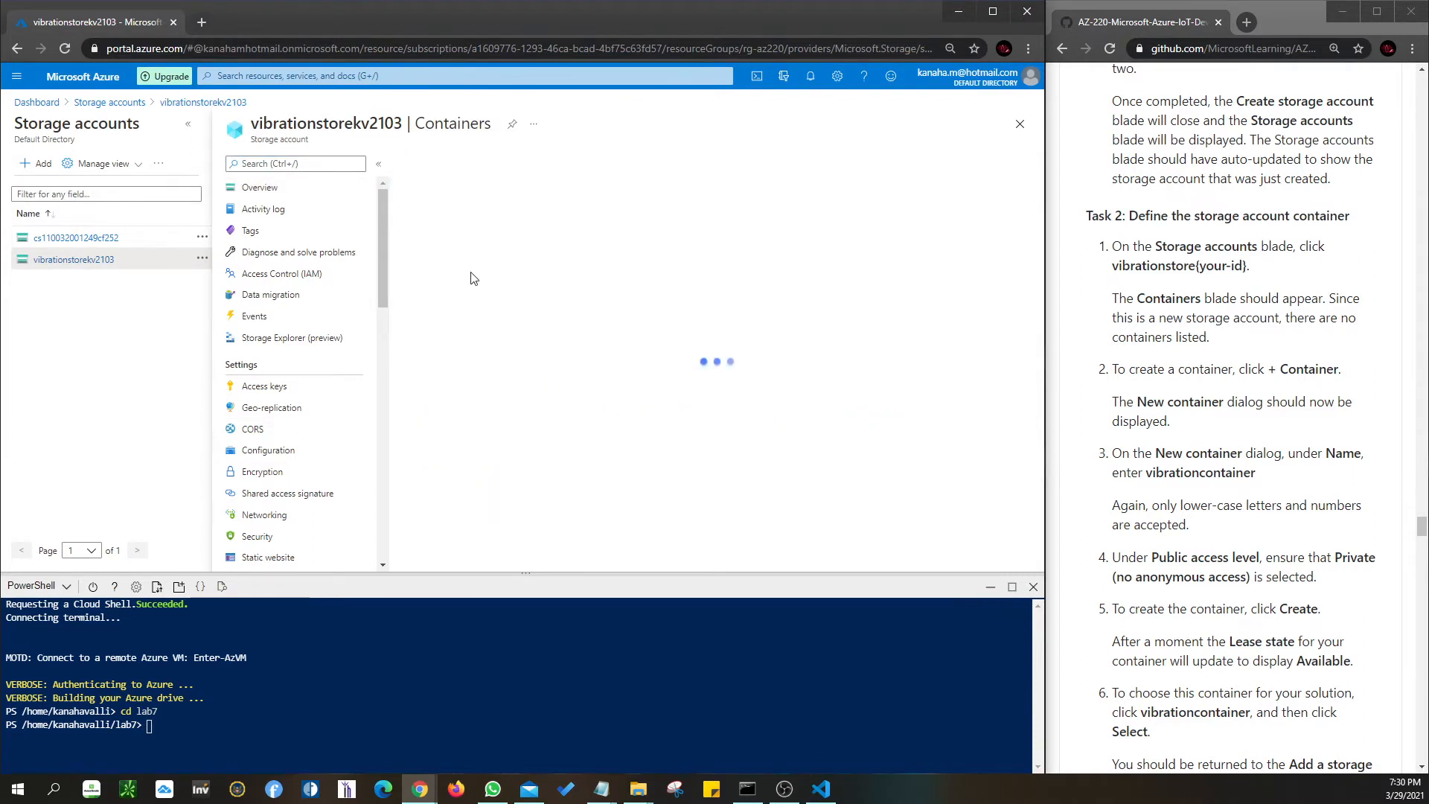
{"action": "left_click", "coordinate": [510, 338]}
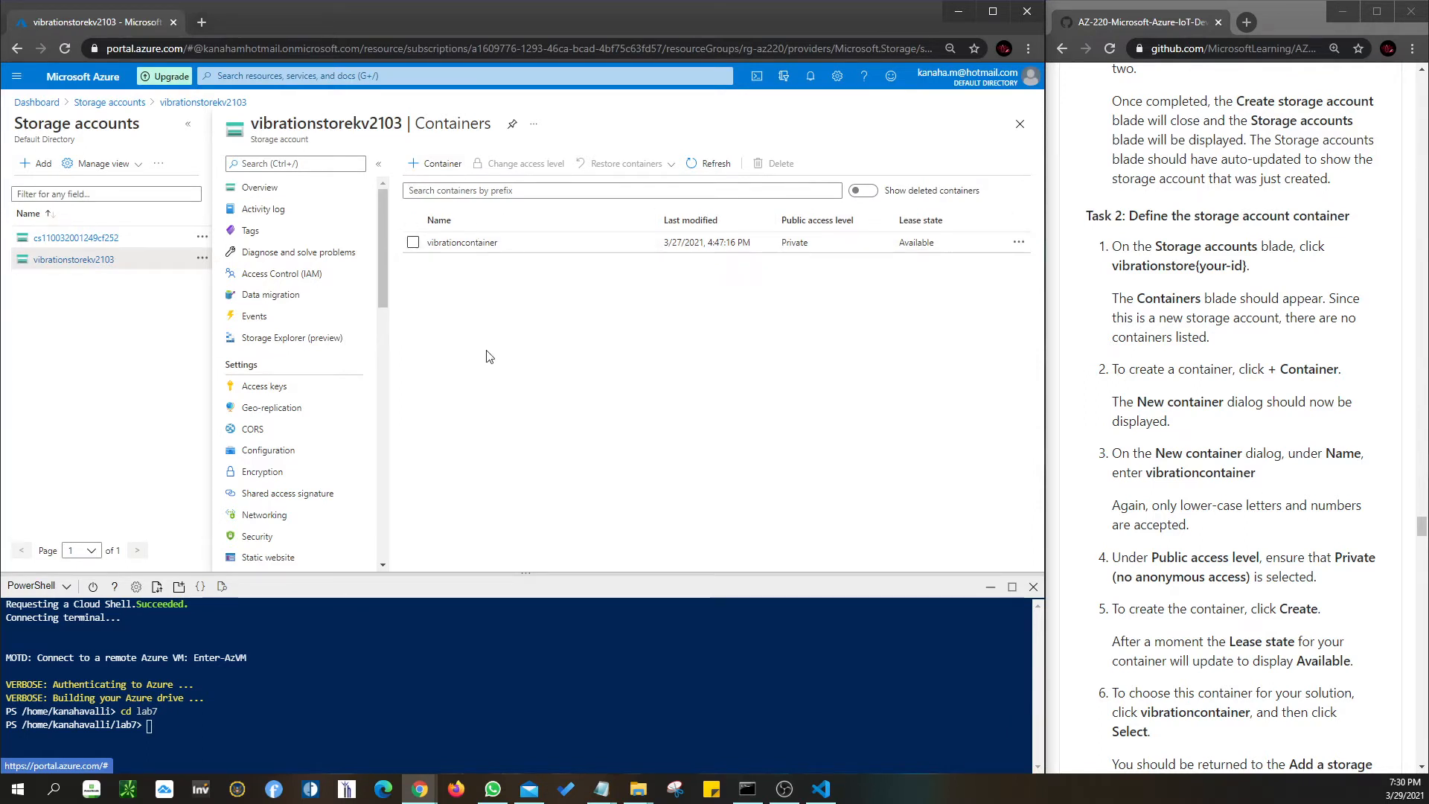
- Start a new container with a test name and Private public access level
{"action": "left_click", "coordinate": [422, 165]}
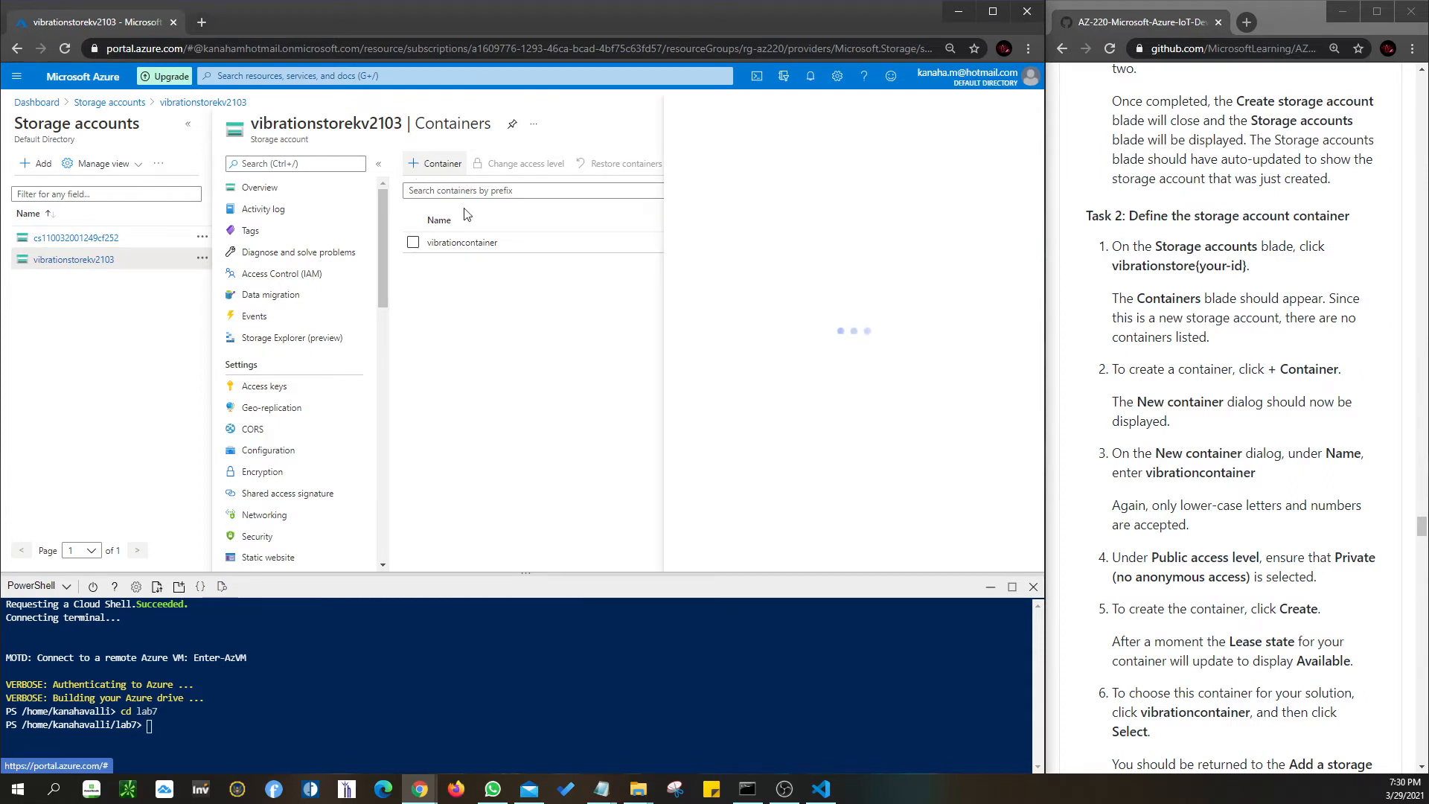
{"action": "left_click", "coordinate": [923, 168]}
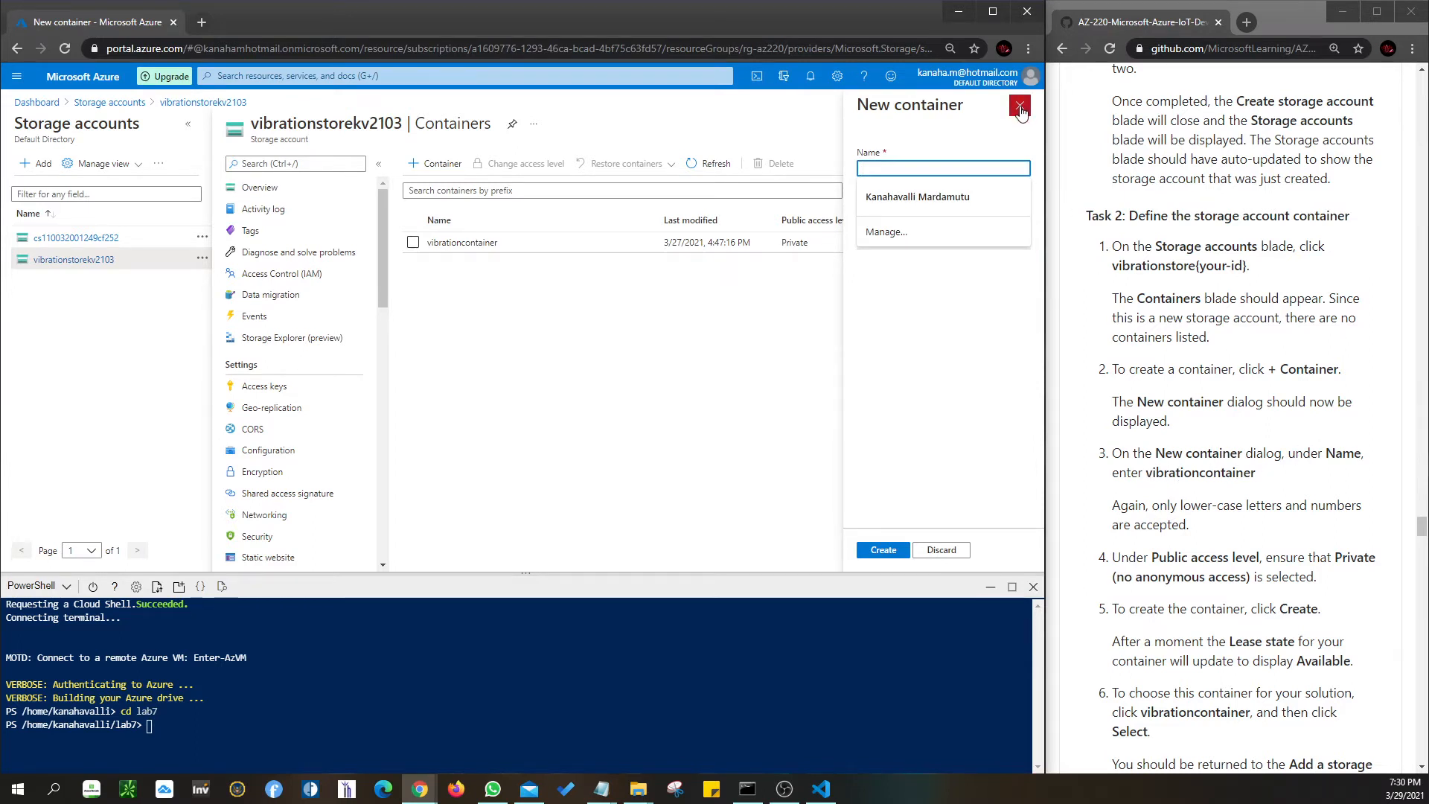
{"action": "scroll", "coordinate": [1195, 553], "scroll_direction": "down", "scroll_amount": 1}
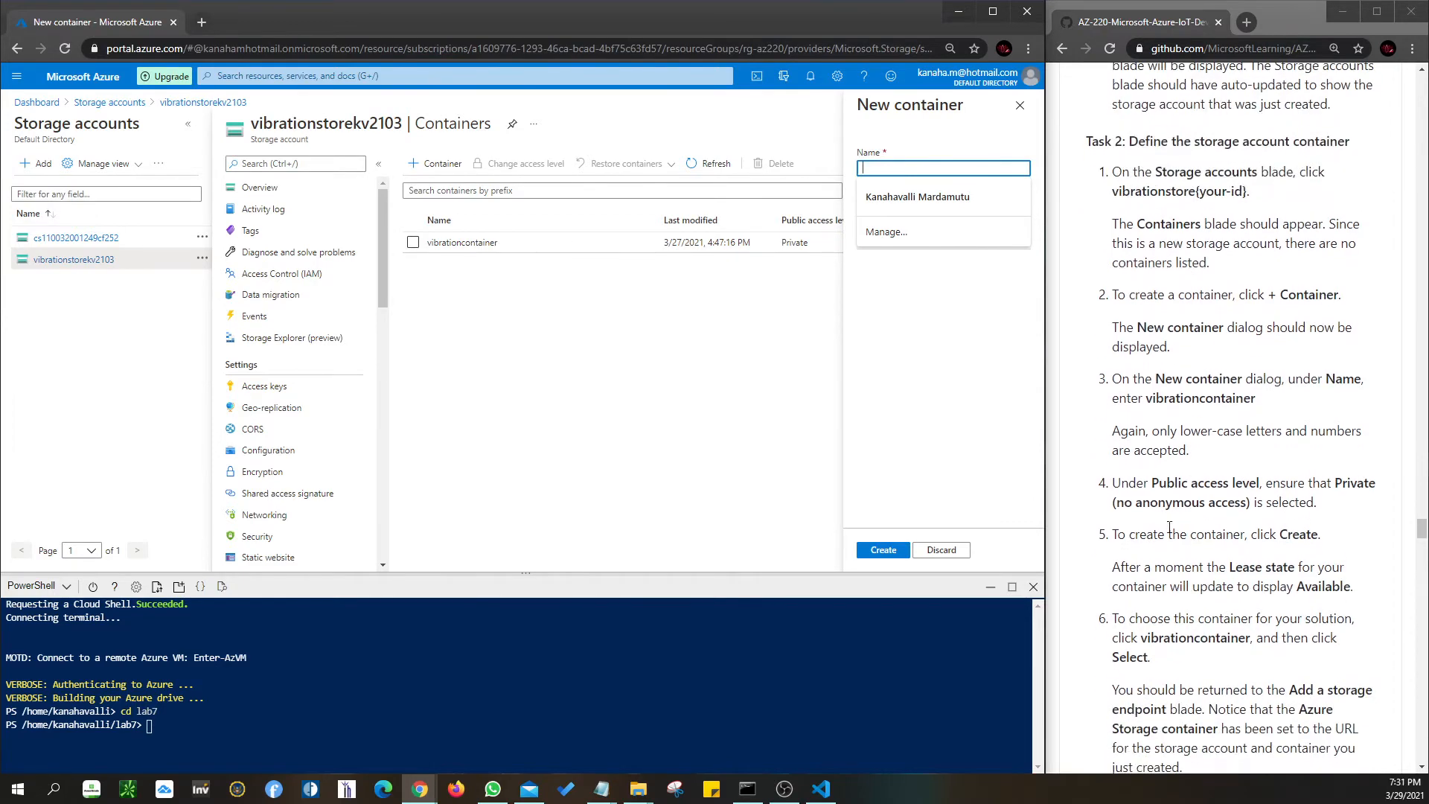
{"action": "type", "text": "te"}
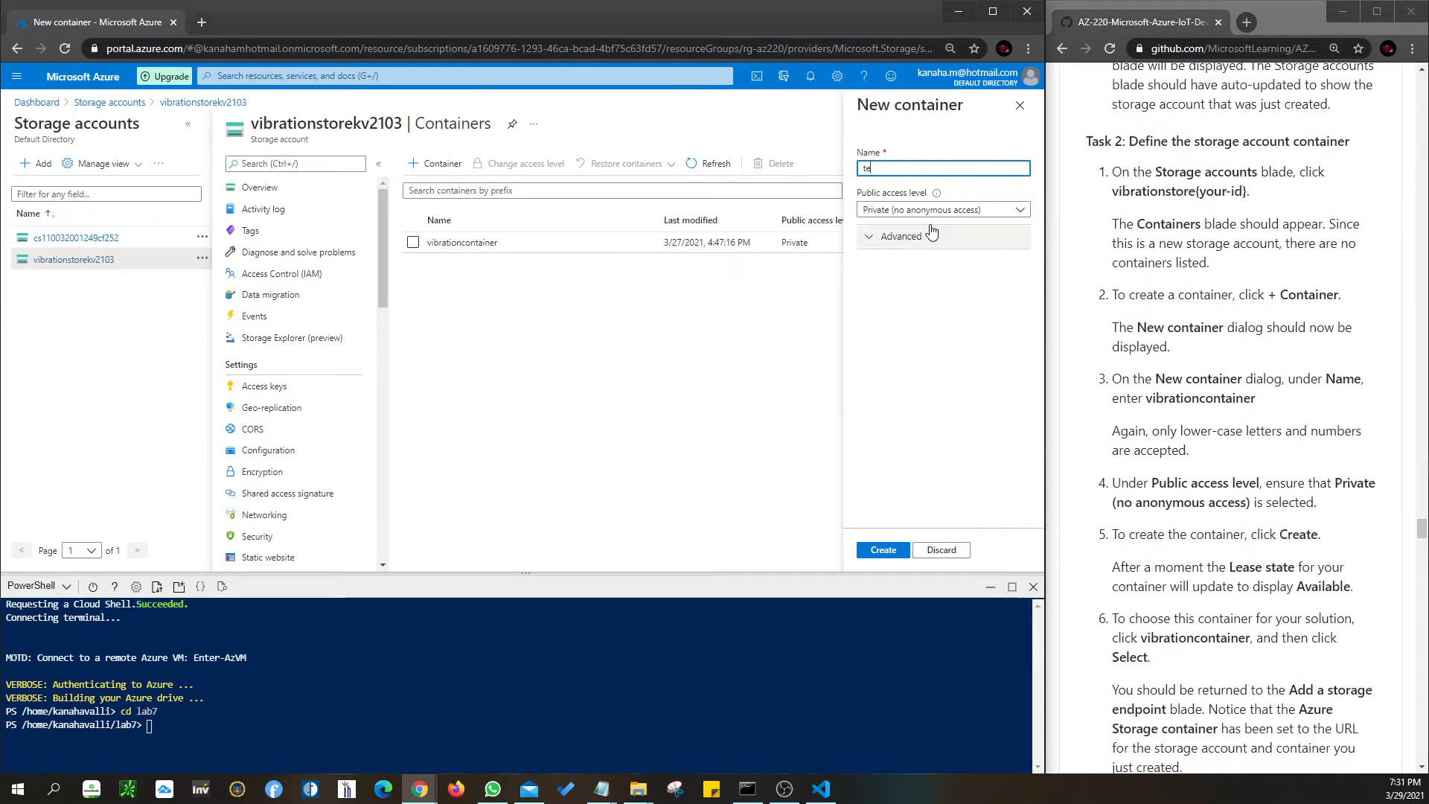
{"action": "type", "text": "s"}
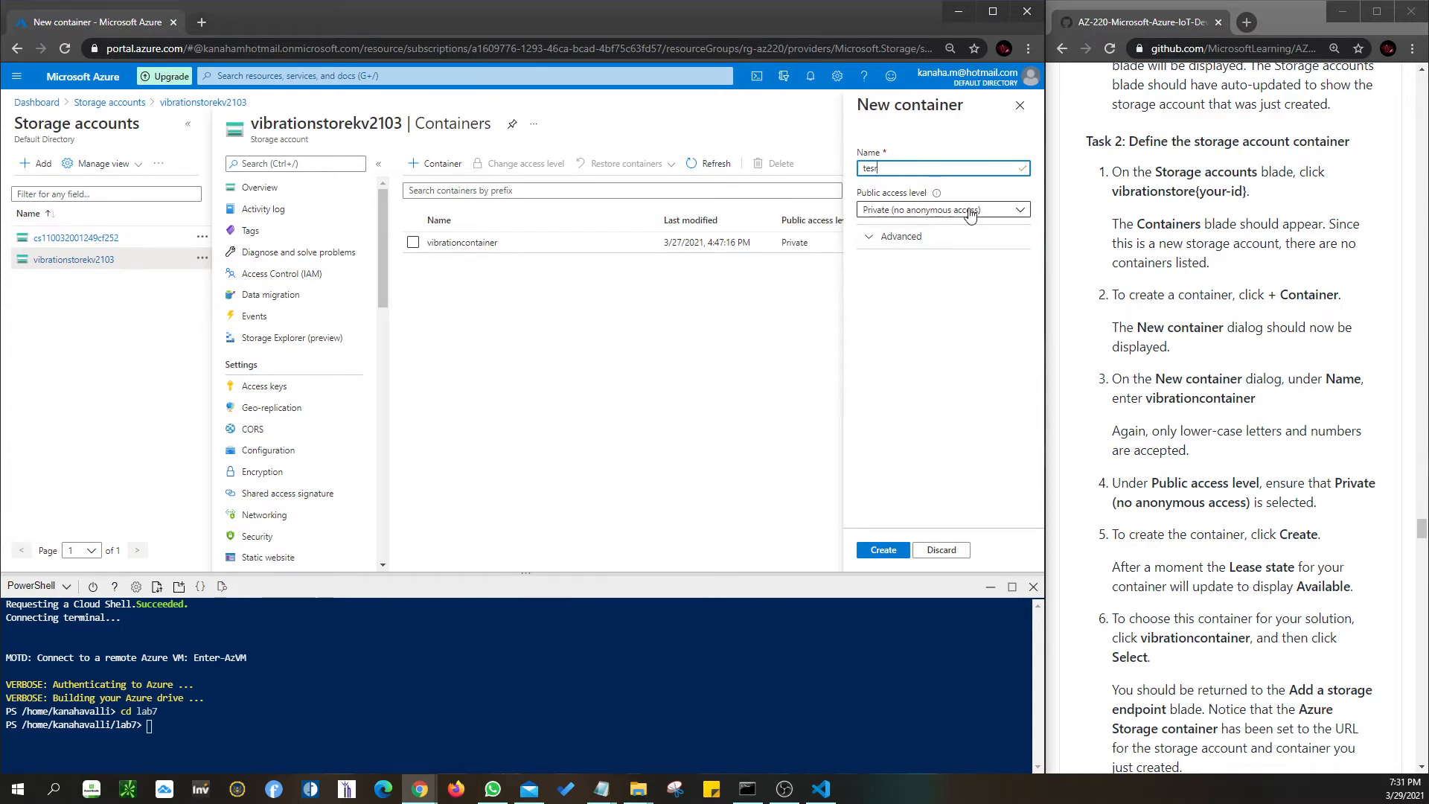
{"action": "key", "text": "BackSpace"}
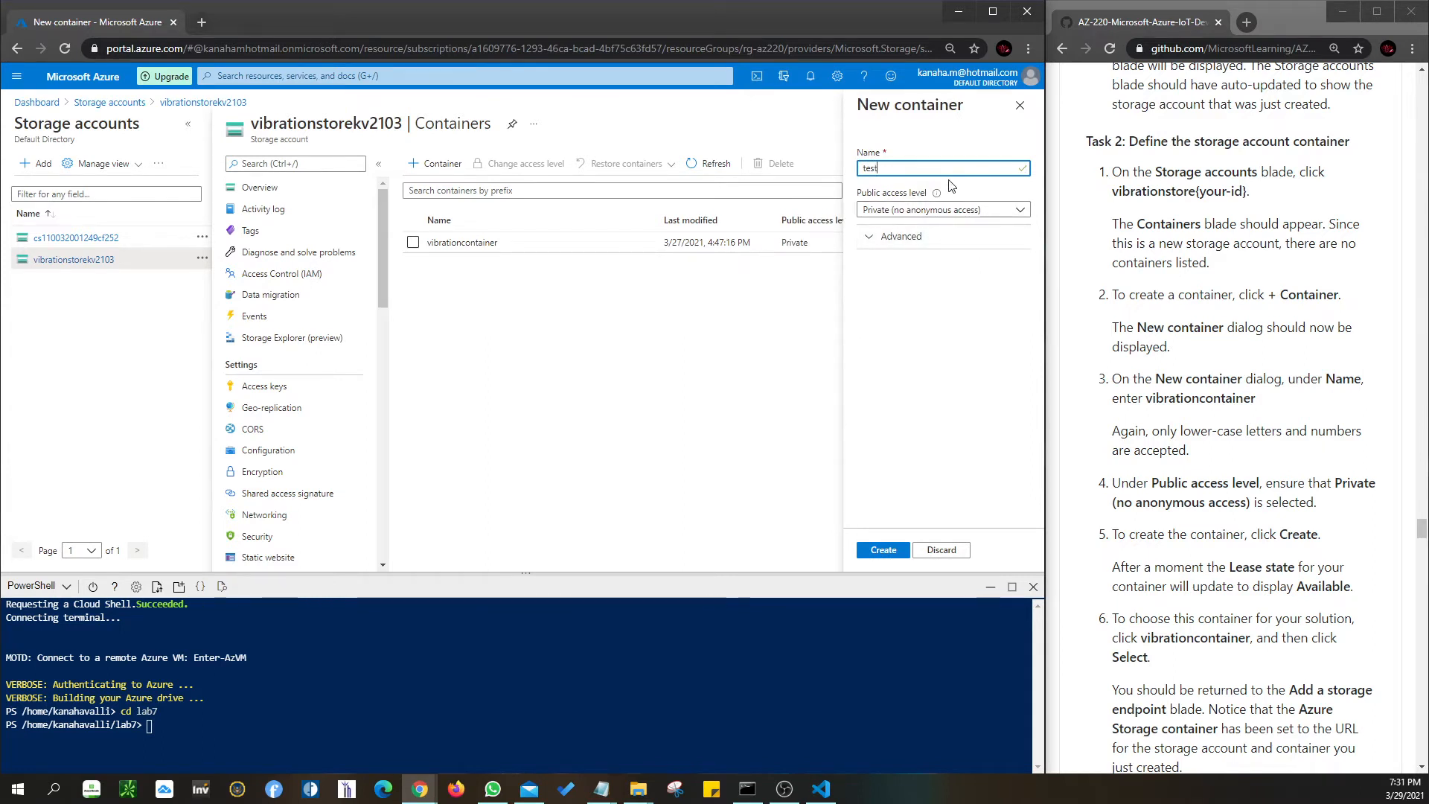
{"action": "left_click", "coordinate": [923, 211]}
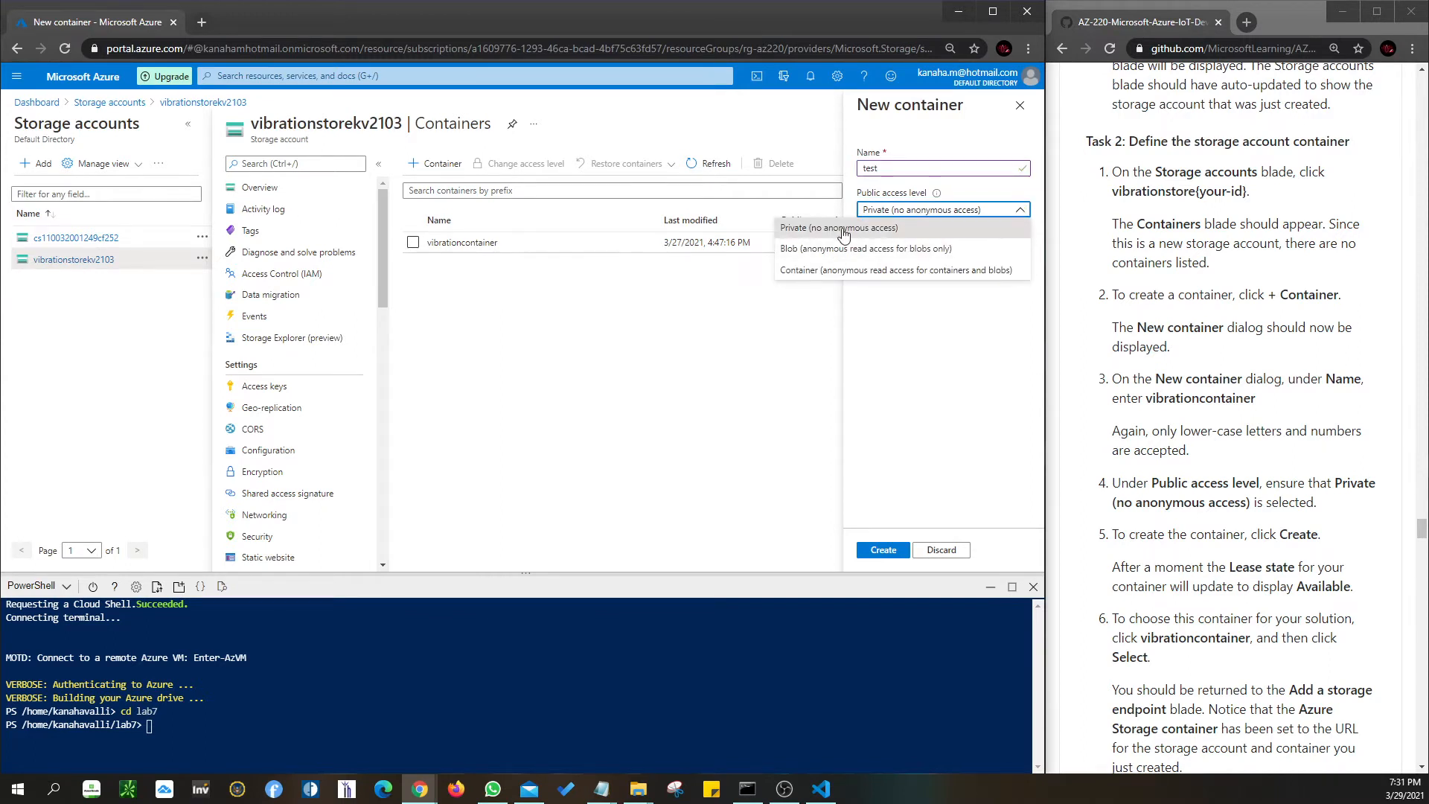
{"action": "left_click", "coordinate": [939, 228]}
- Discard the test container and open vibrationcontainer to view its blobs
{"action": "scroll", "coordinate": [1173, 558], "scroll_direction": "down", "scroll_amount": 1}
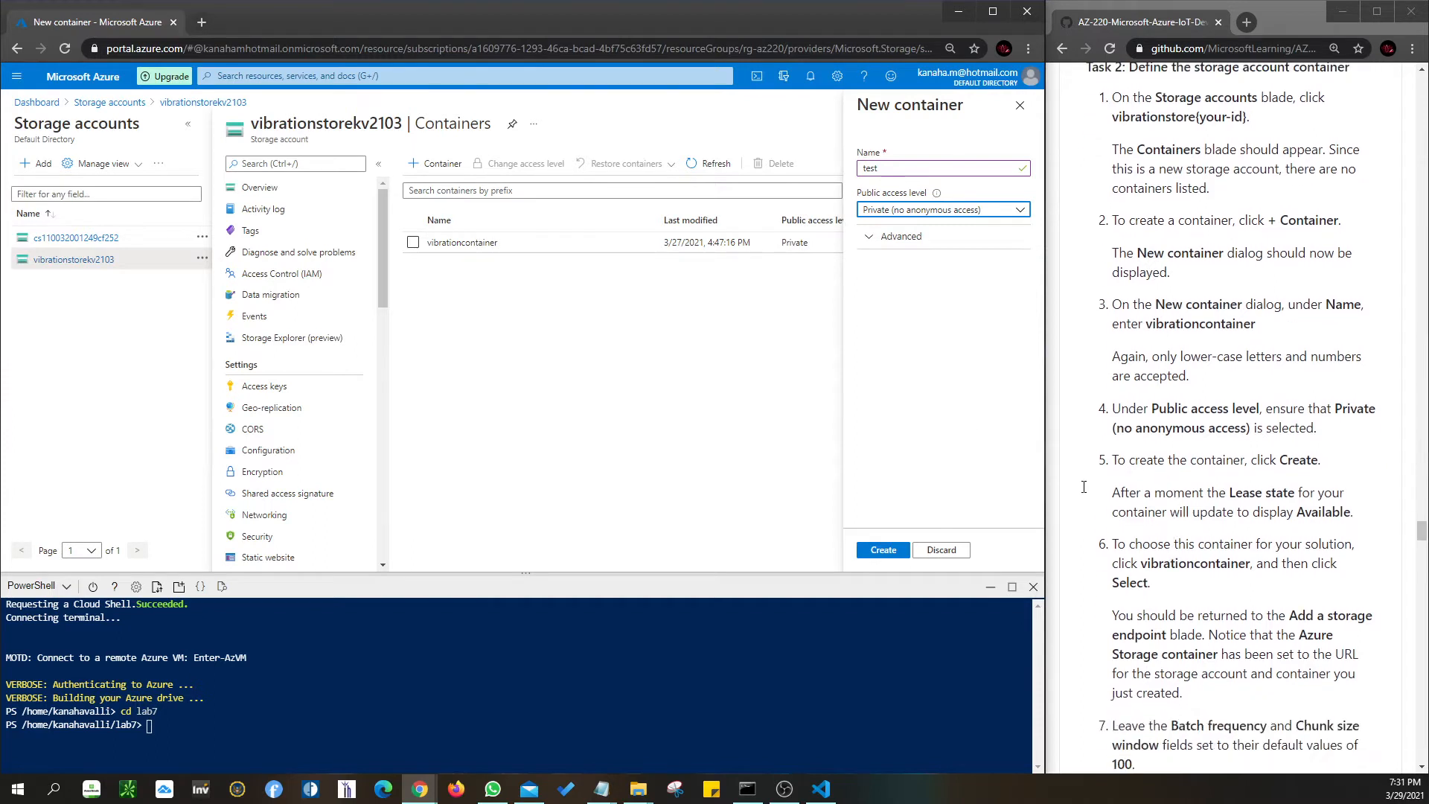
{"action": "left_click", "coordinate": [942, 549]}
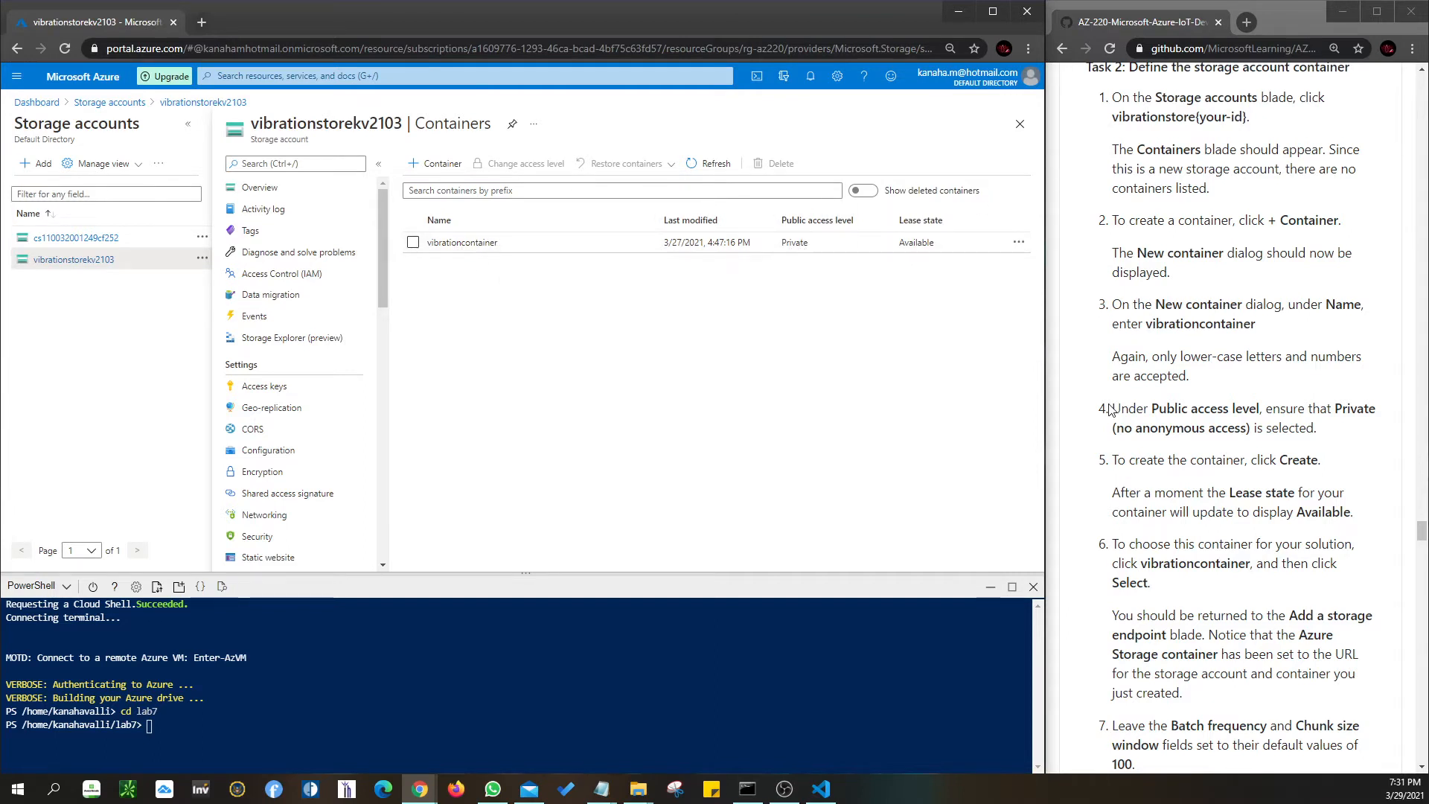
{"action": "scroll", "coordinate": [1250, 486], "scroll_direction": "down", "scroll_amount": 1}
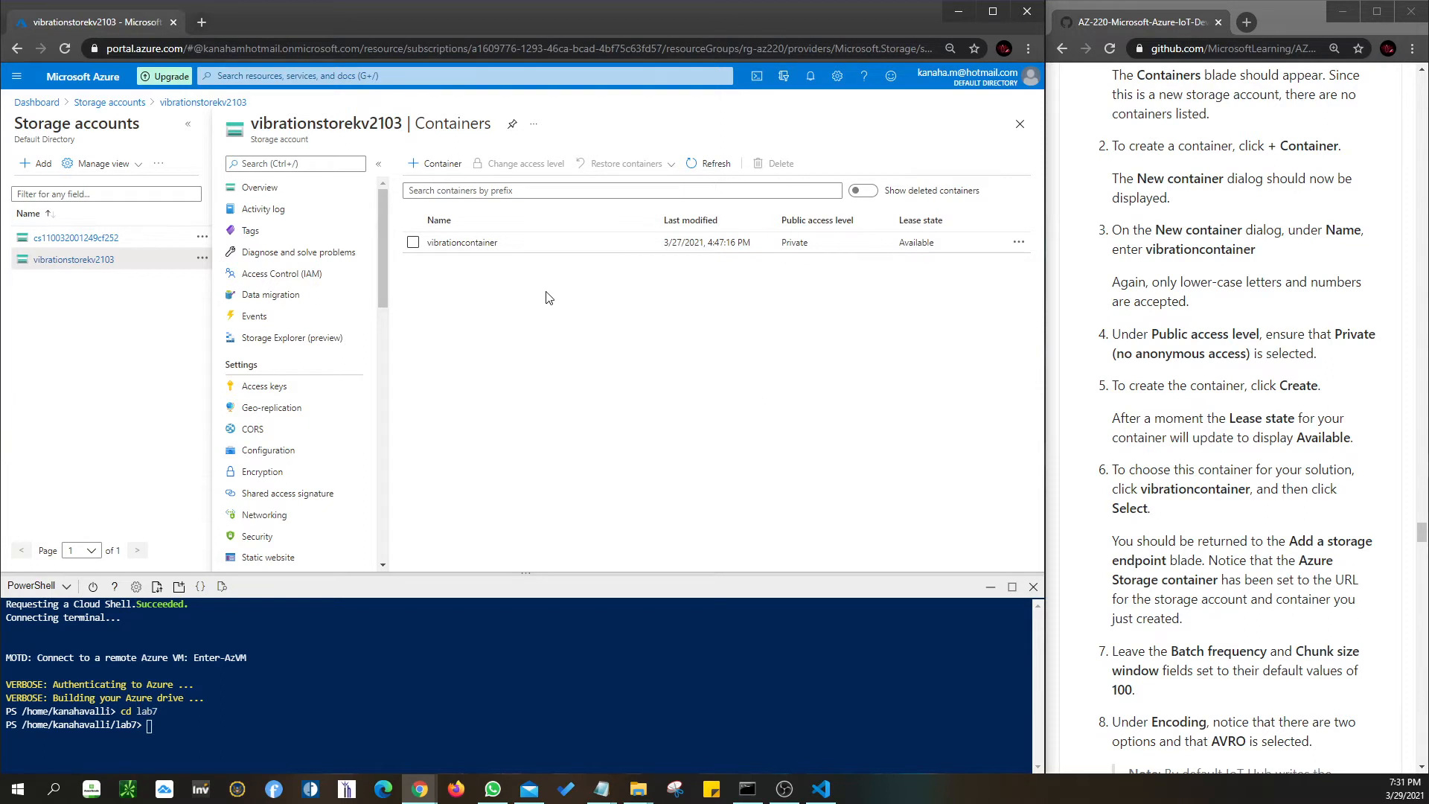
{"action": "left_click", "coordinate": [472, 243]}
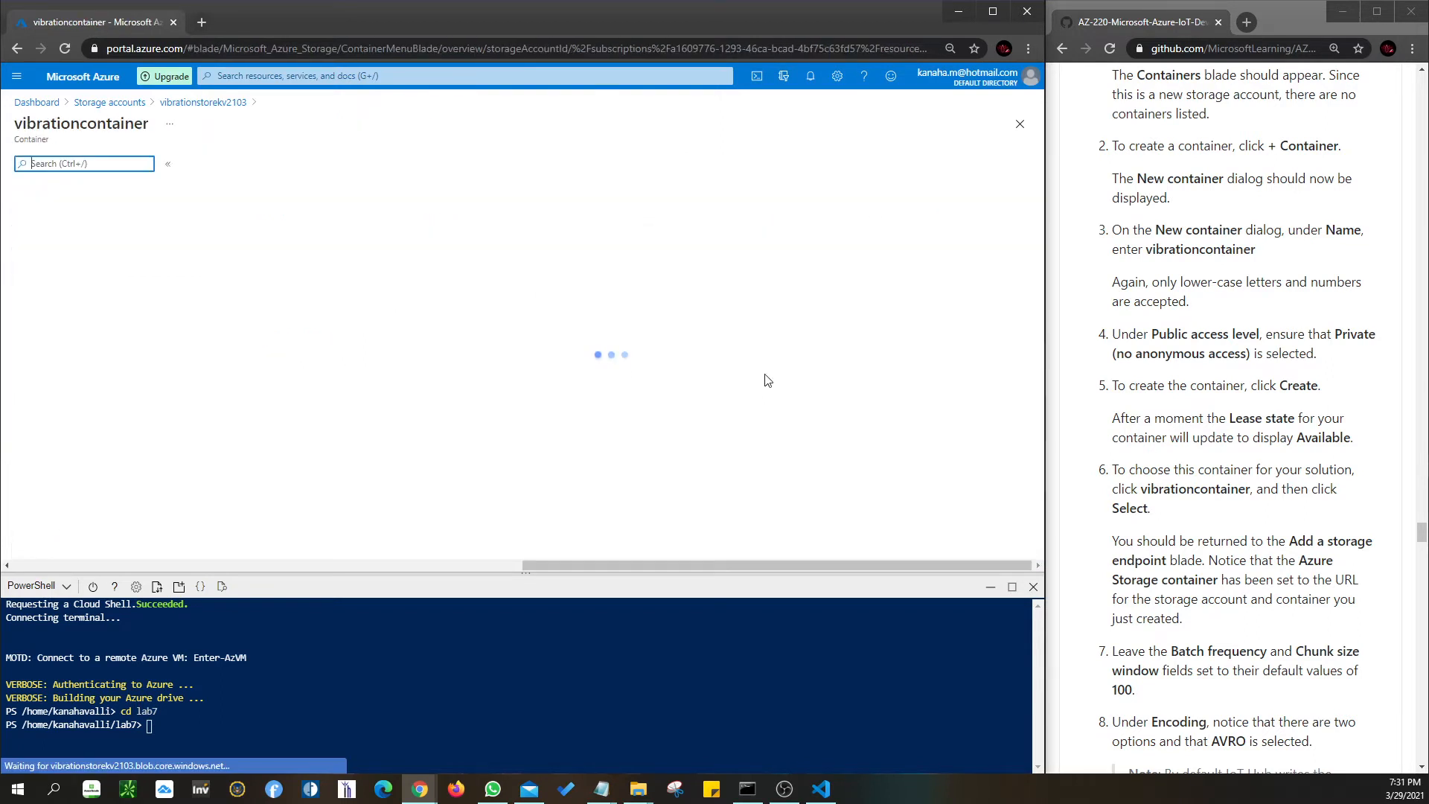
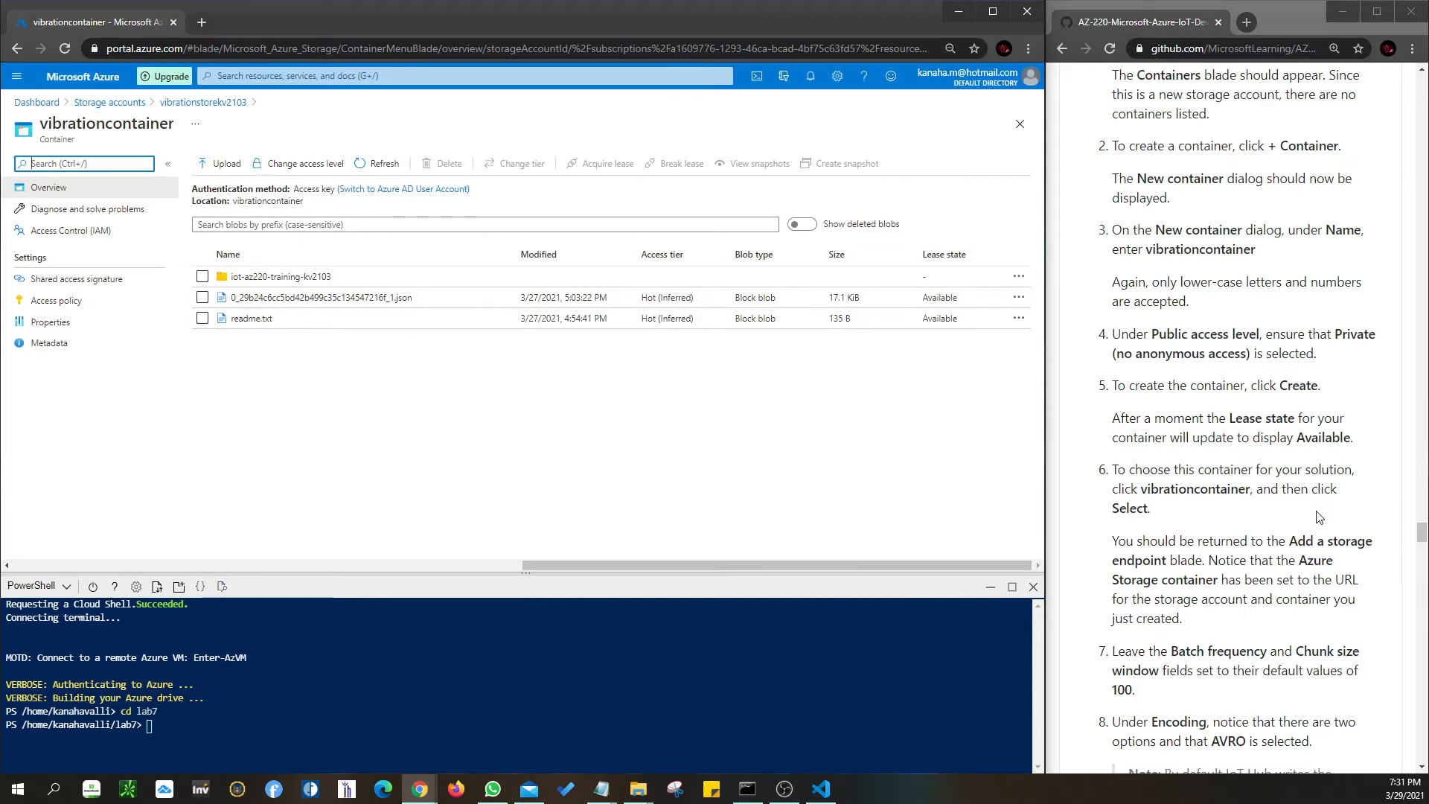
- Back on the Containers list, select vibrationcontainer and check its actions menu without choosing one
{"action": "scroll", "coordinate": [1319, 516], "scroll_direction": "down", "scroll_amount": 2}
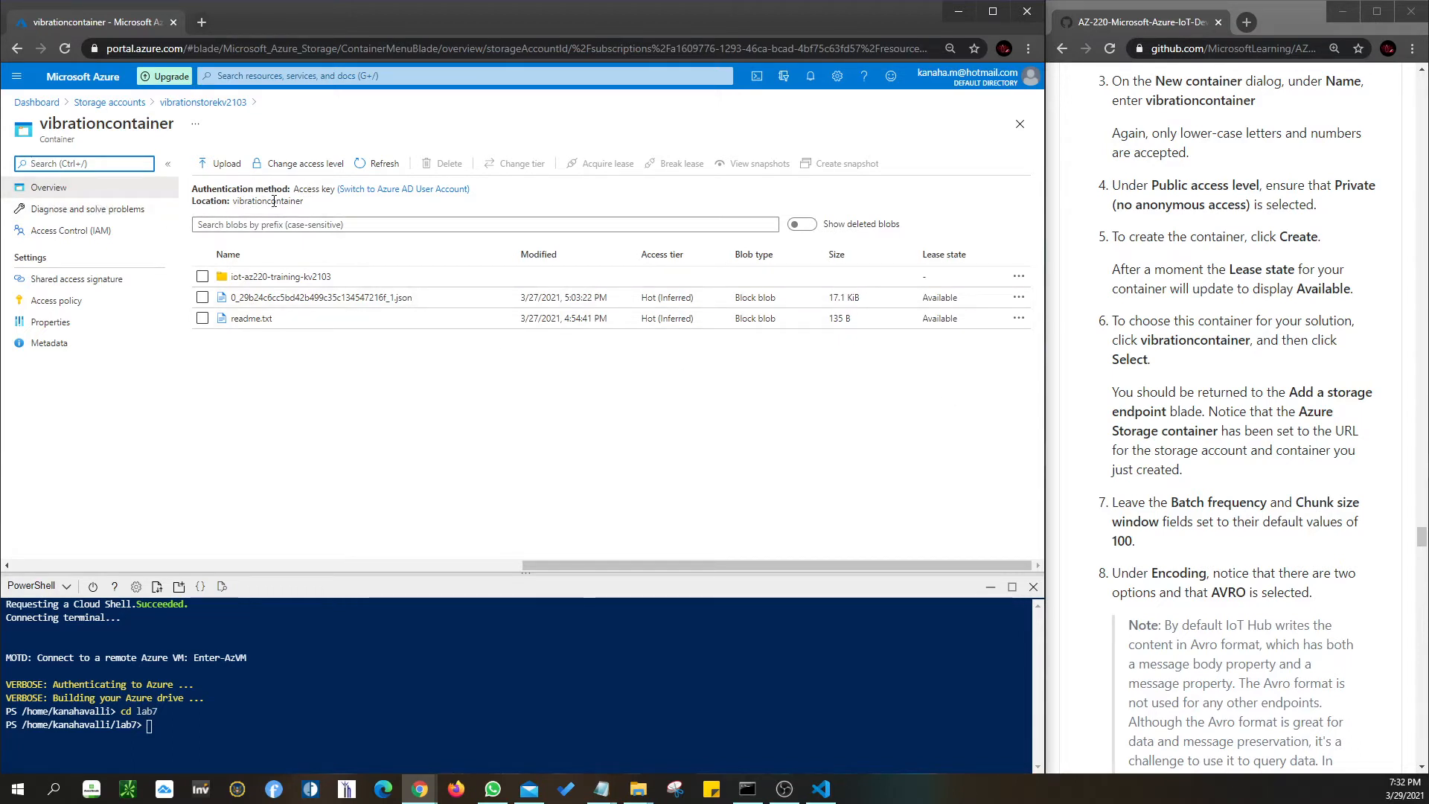
{"action": "left_click", "coordinate": [16, 48]}
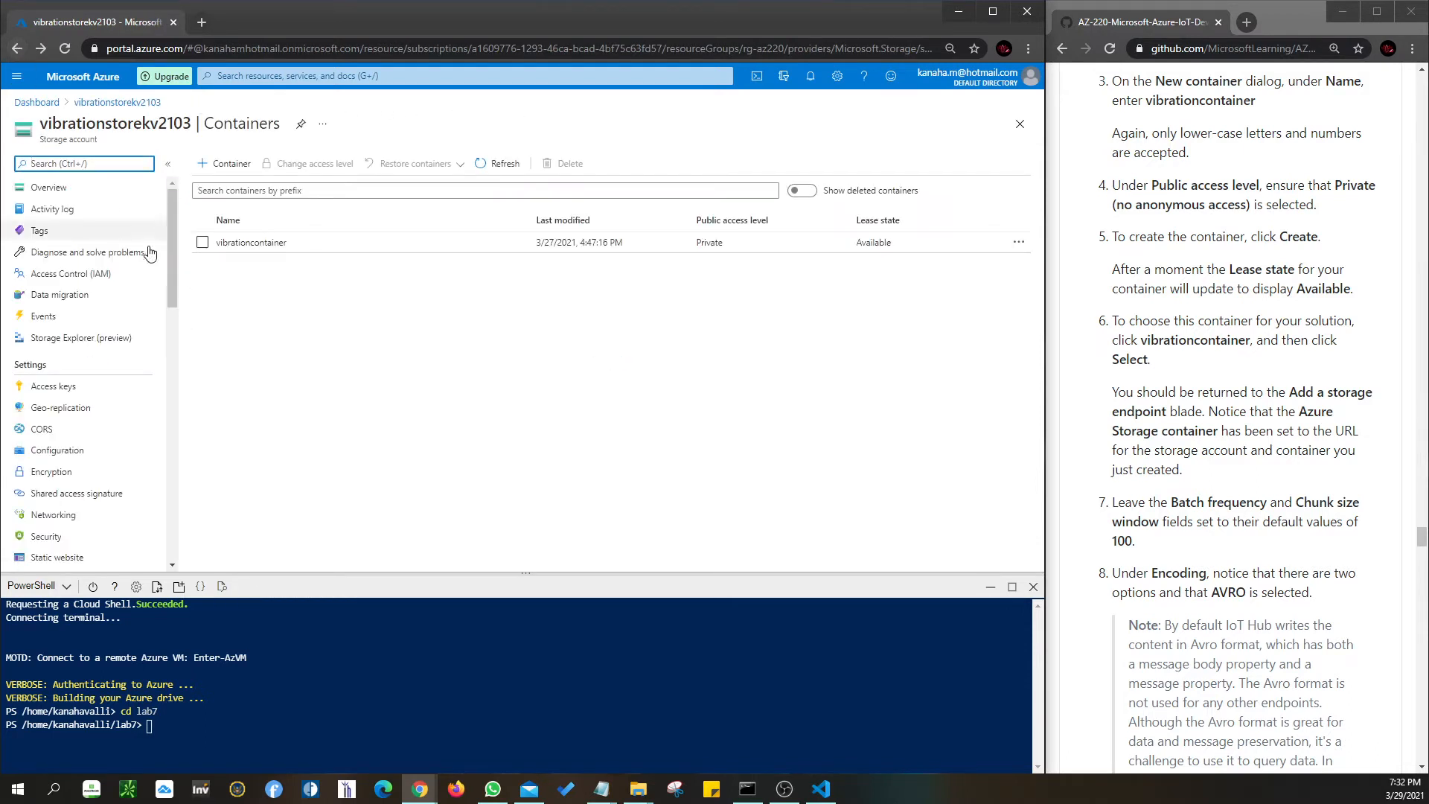
{"action": "left_click", "coordinate": [202, 243]}
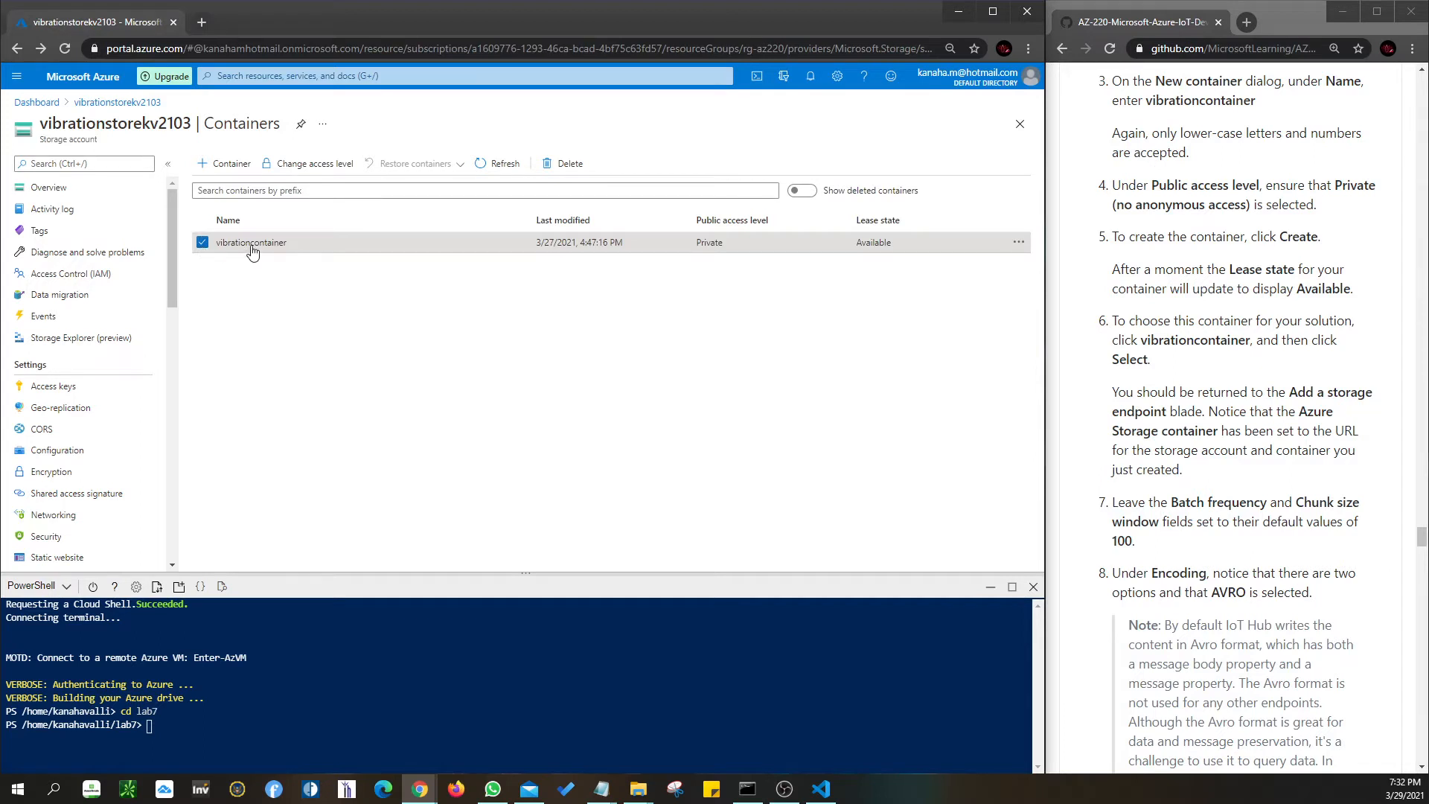
{"action": "left_click", "coordinate": [1020, 243]}
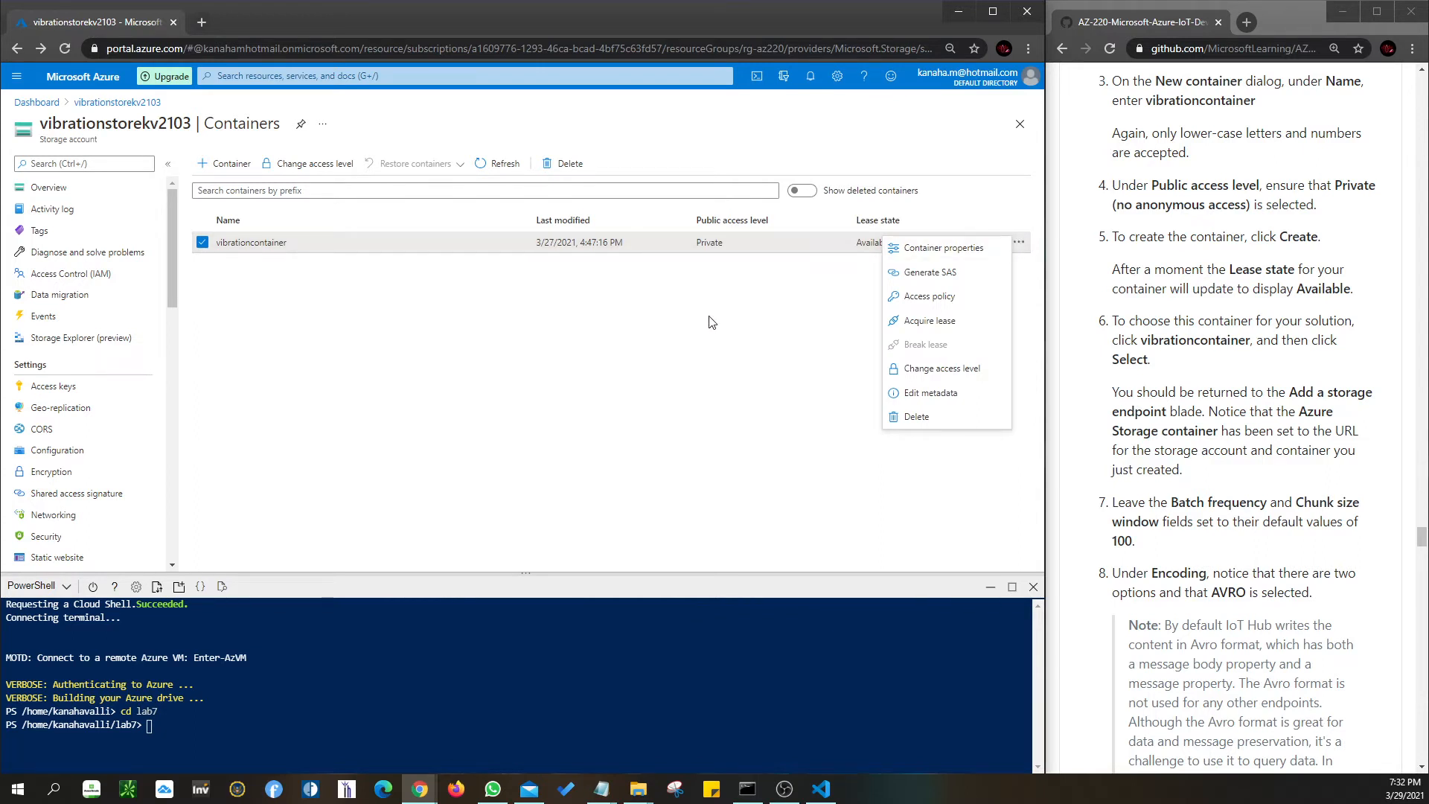
{"action": "left_click", "coordinate": [683, 316]}
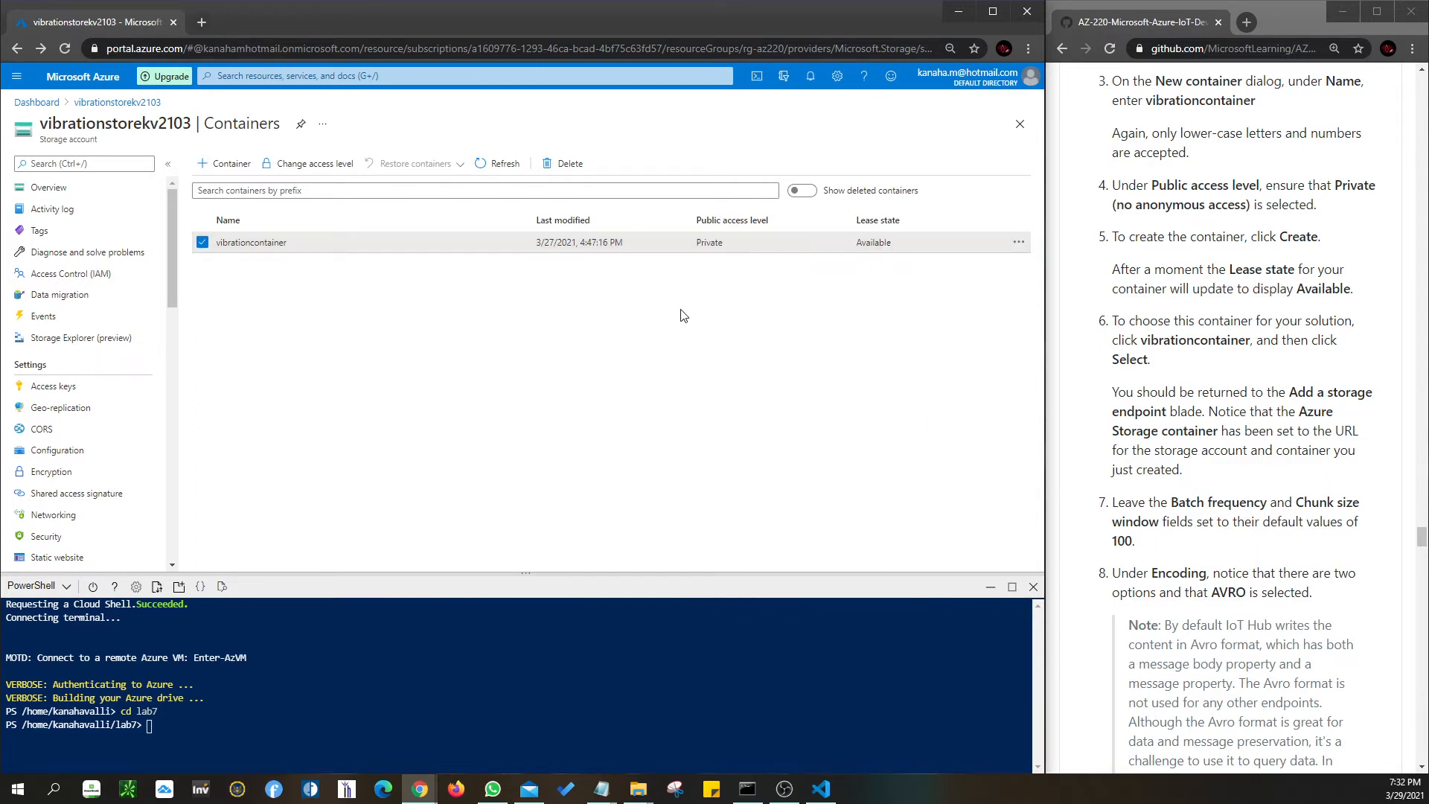
- Open vibrationcontainer's blobs, then return via the container list to the AZ-220 dashboard
{"action": "left_click", "coordinate": [251, 243]}
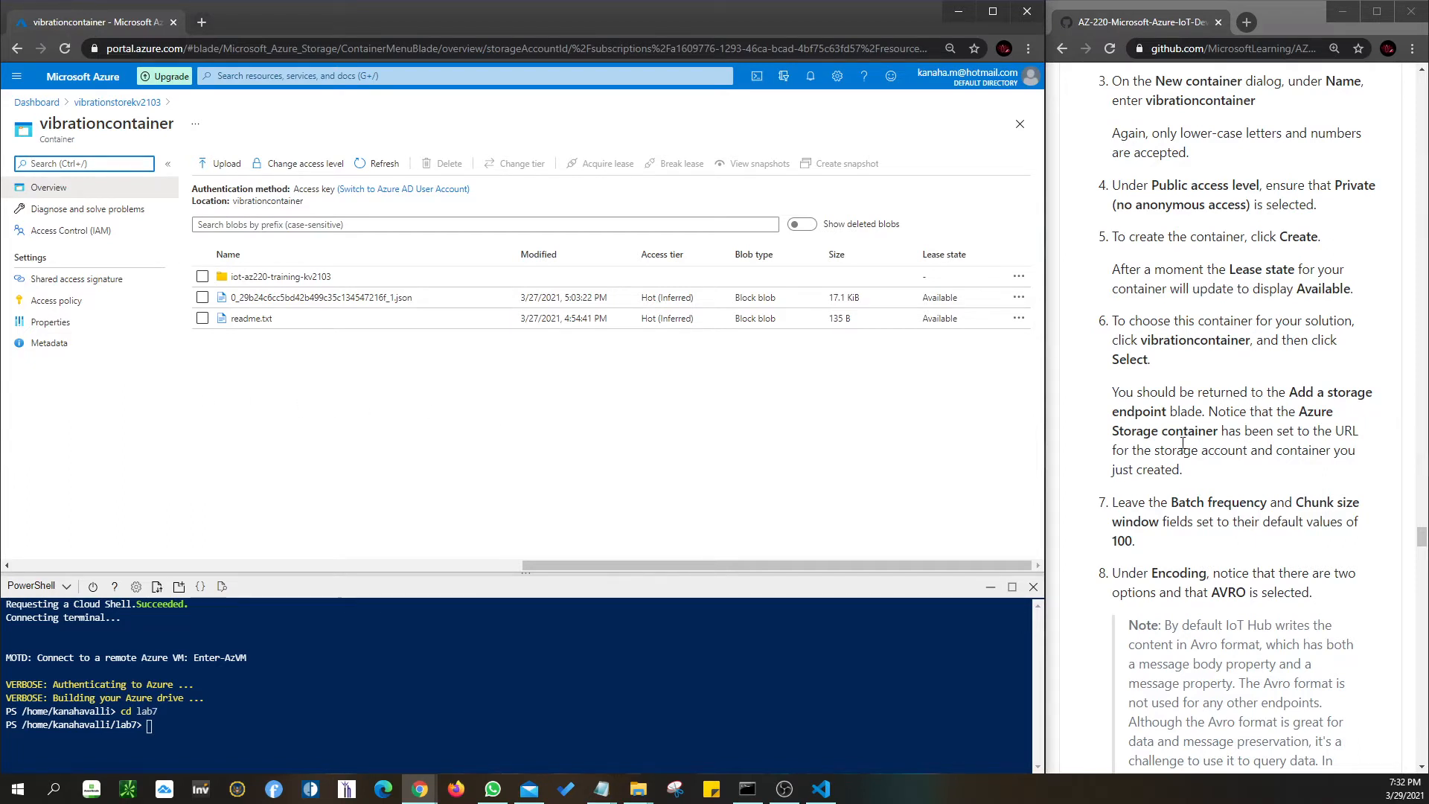
{"action": "left_click", "coordinate": [117, 102]}
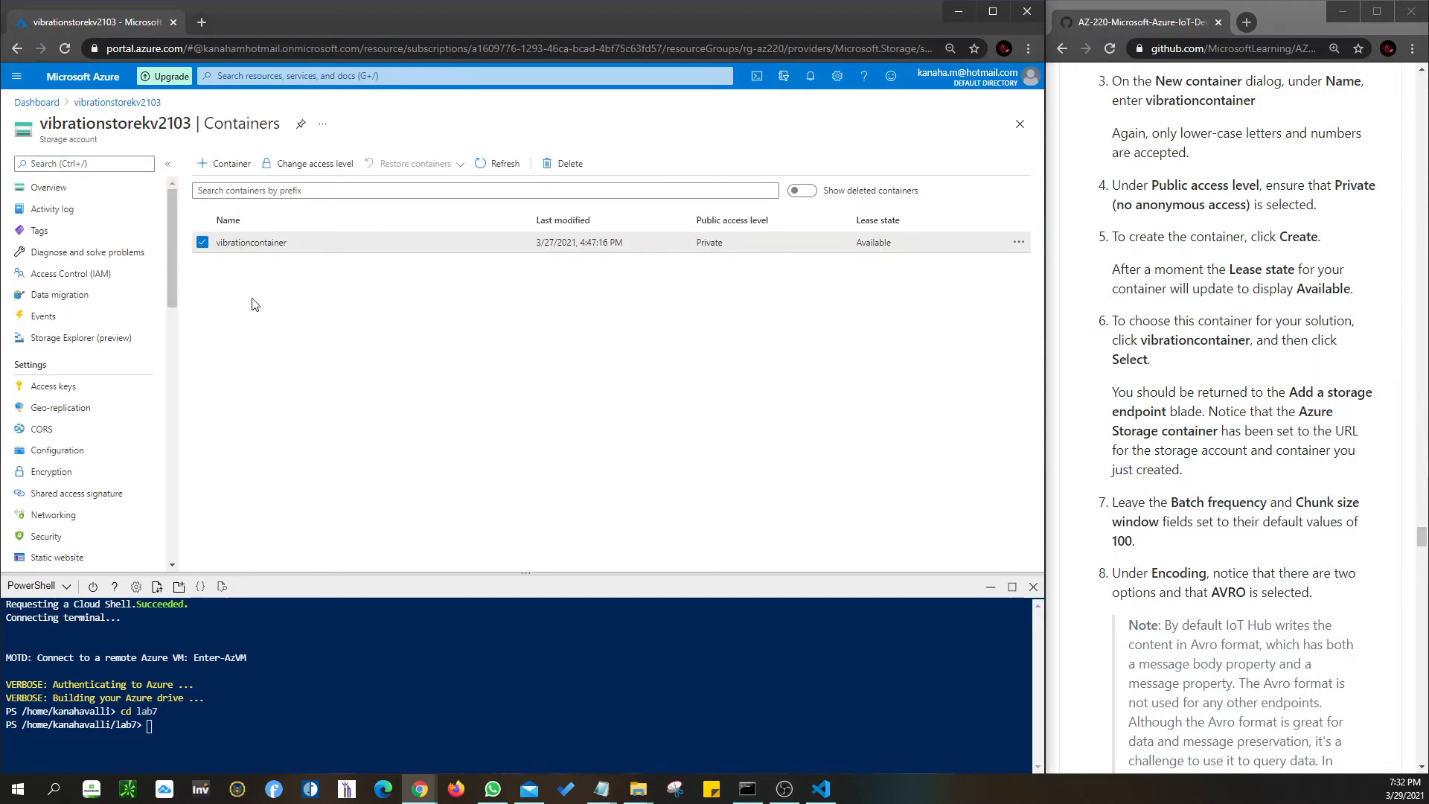
{"action": "left_click", "coordinate": [36, 102]}
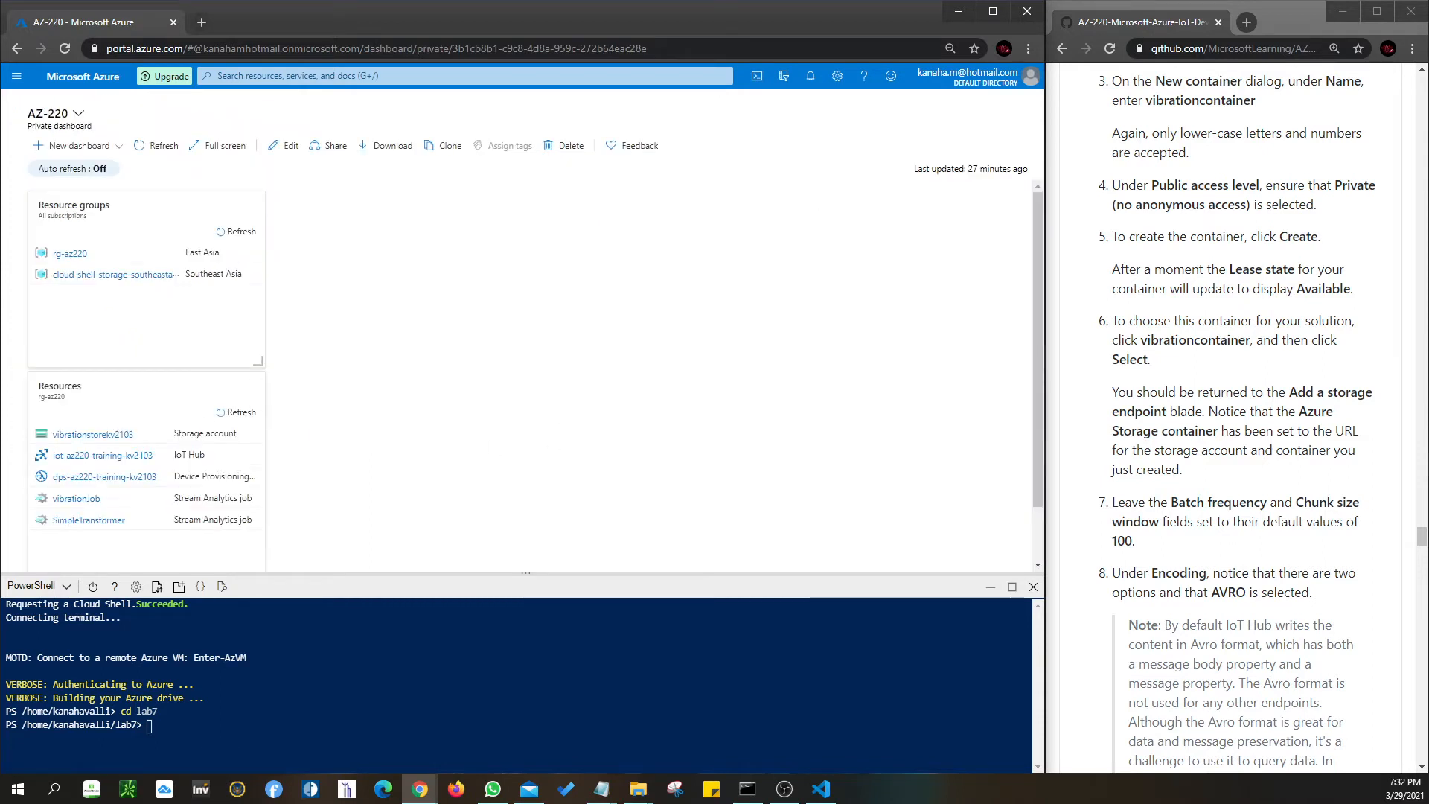
- Open vibrationstorekv2103 from the Resources tile and view its Containers list
{"action": "left_click", "coordinate": [73, 439]}
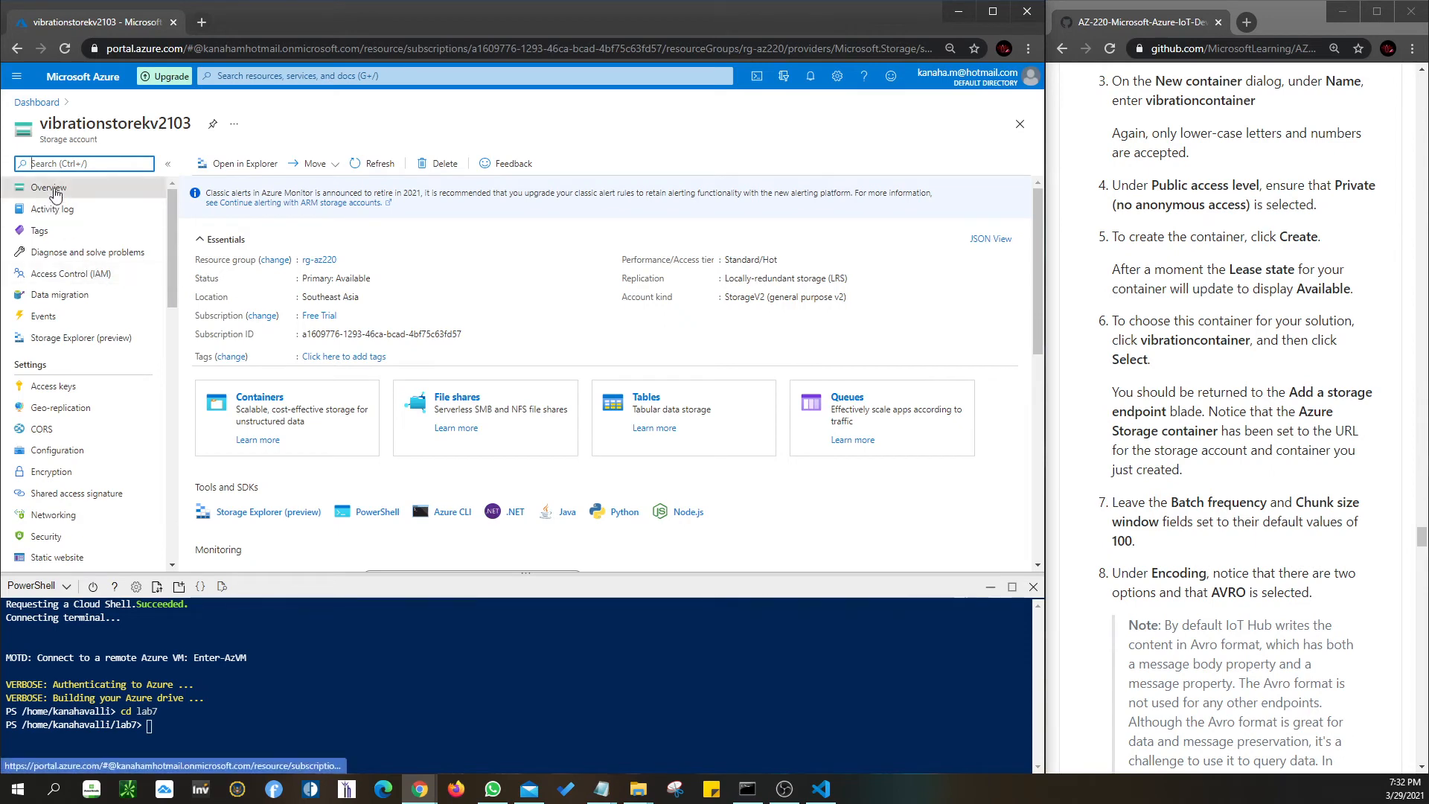
{"action": "scroll", "coordinate": [415, 372], "scroll_direction": "down", "scroll_amount": 1}
{"action": "scroll", "coordinate": [415, 373], "scroll_direction": "down", "scroll_amount": 4}
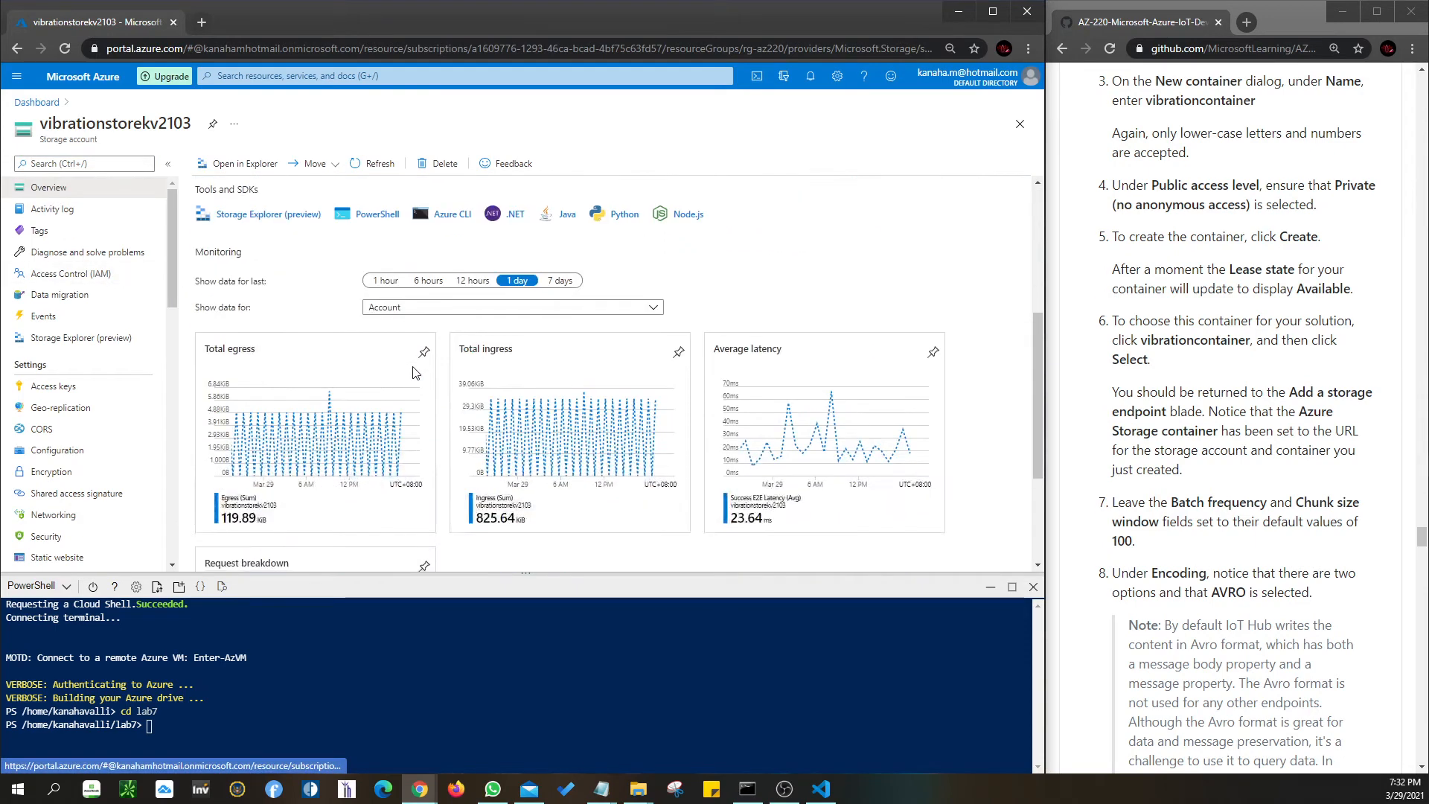
{"action": "scroll", "coordinate": [415, 372], "scroll_direction": "up", "scroll_amount": 5}
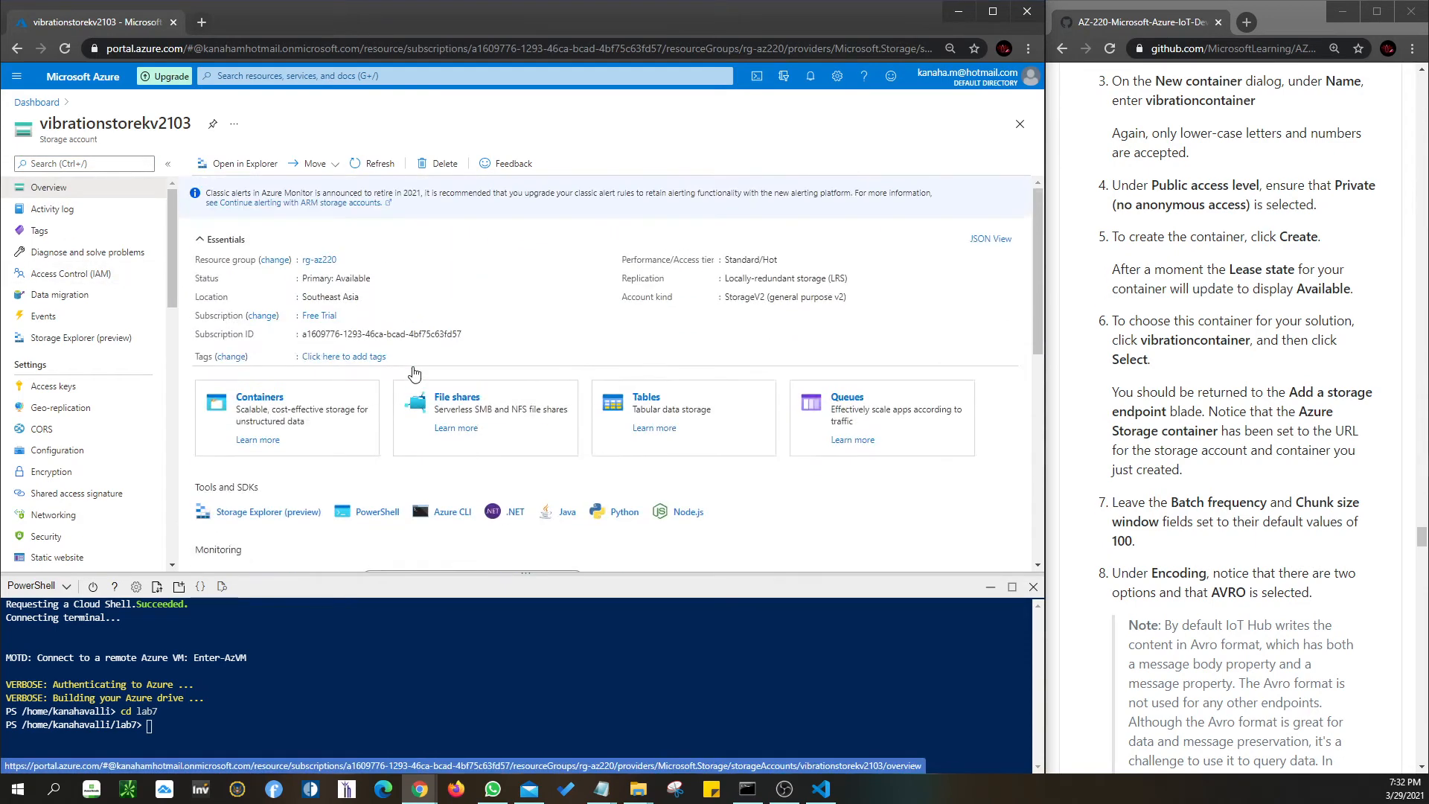
{"action": "left_click", "coordinate": [259, 397]}
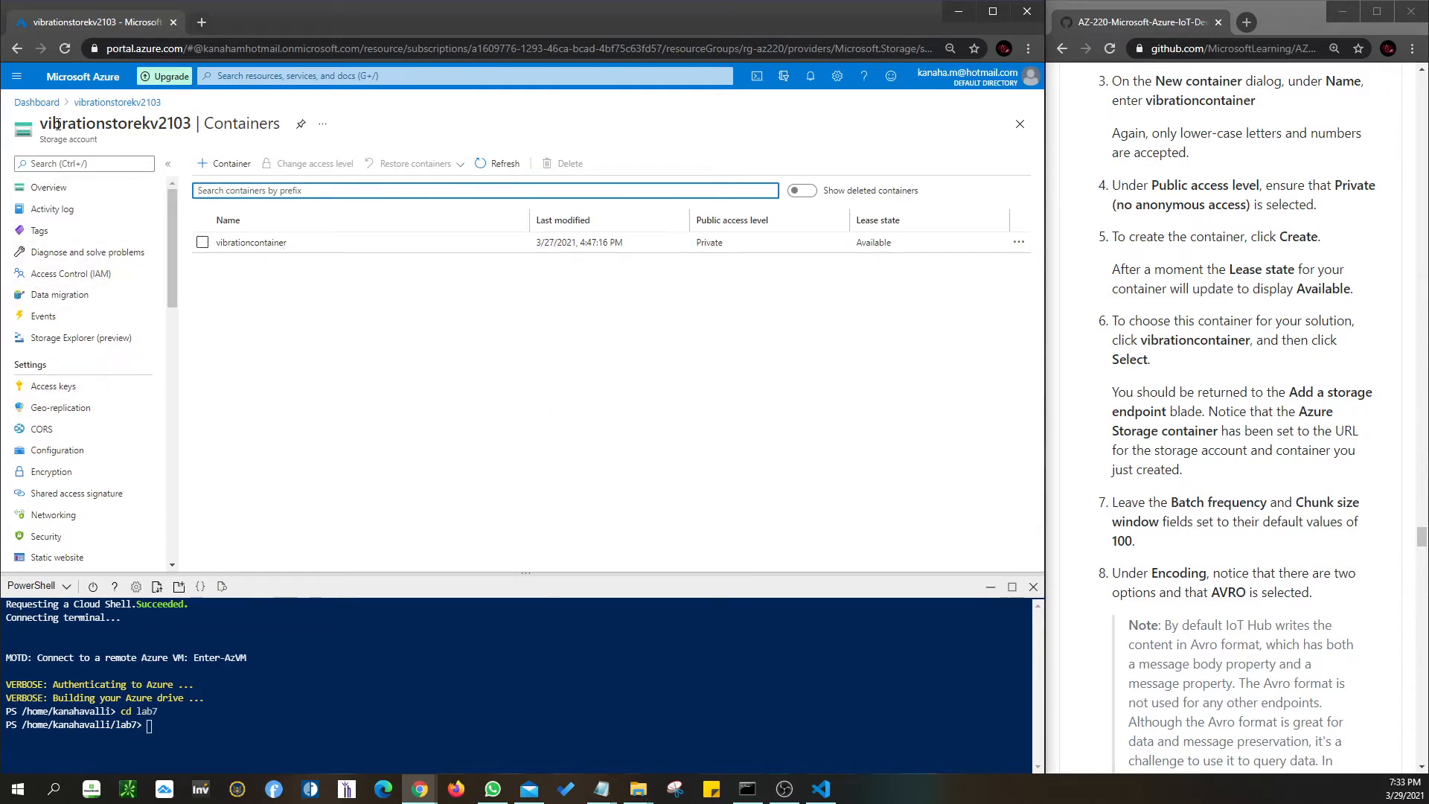
- Return to the vibrationstorekv2103 overview and scroll through its Essentials and service tiles
{"action": "left_click", "coordinate": [117, 104]}
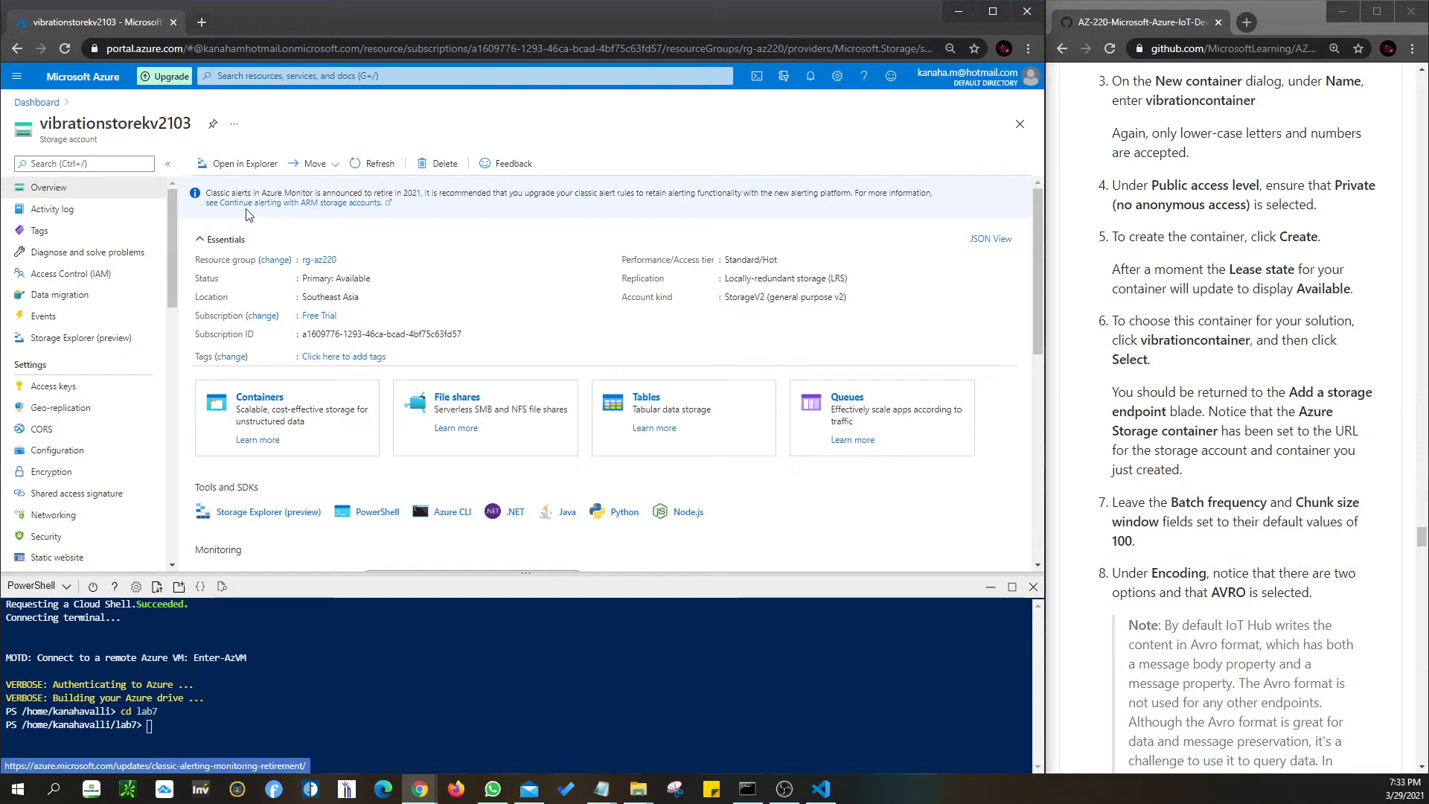
{"action": "scroll", "coordinate": [653, 298], "scroll_direction": "down", "scroll_amount": 3}
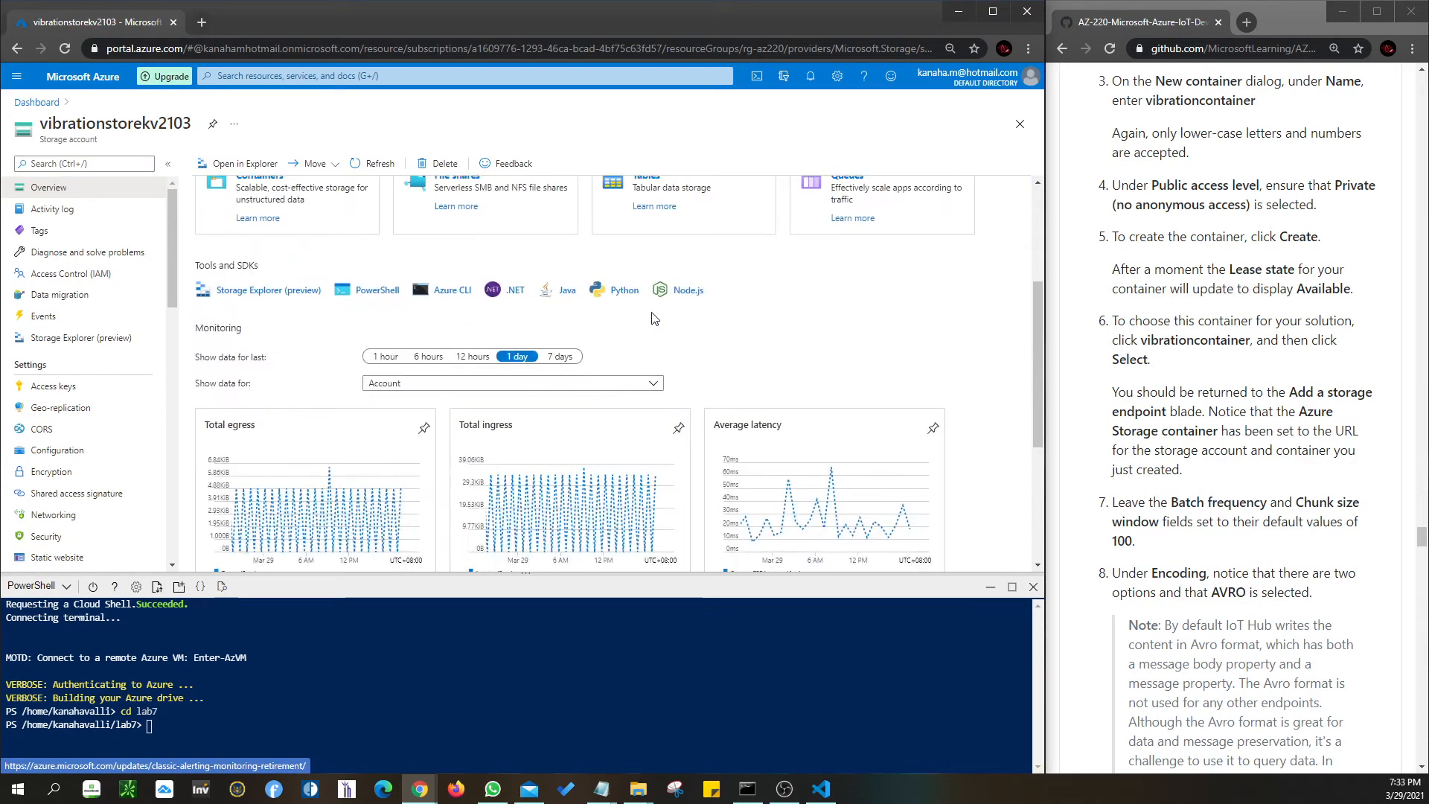
{"action": "scroll", "coordinate": [653, 318], "scroll_direction": "up", "scroll_amount": 3}
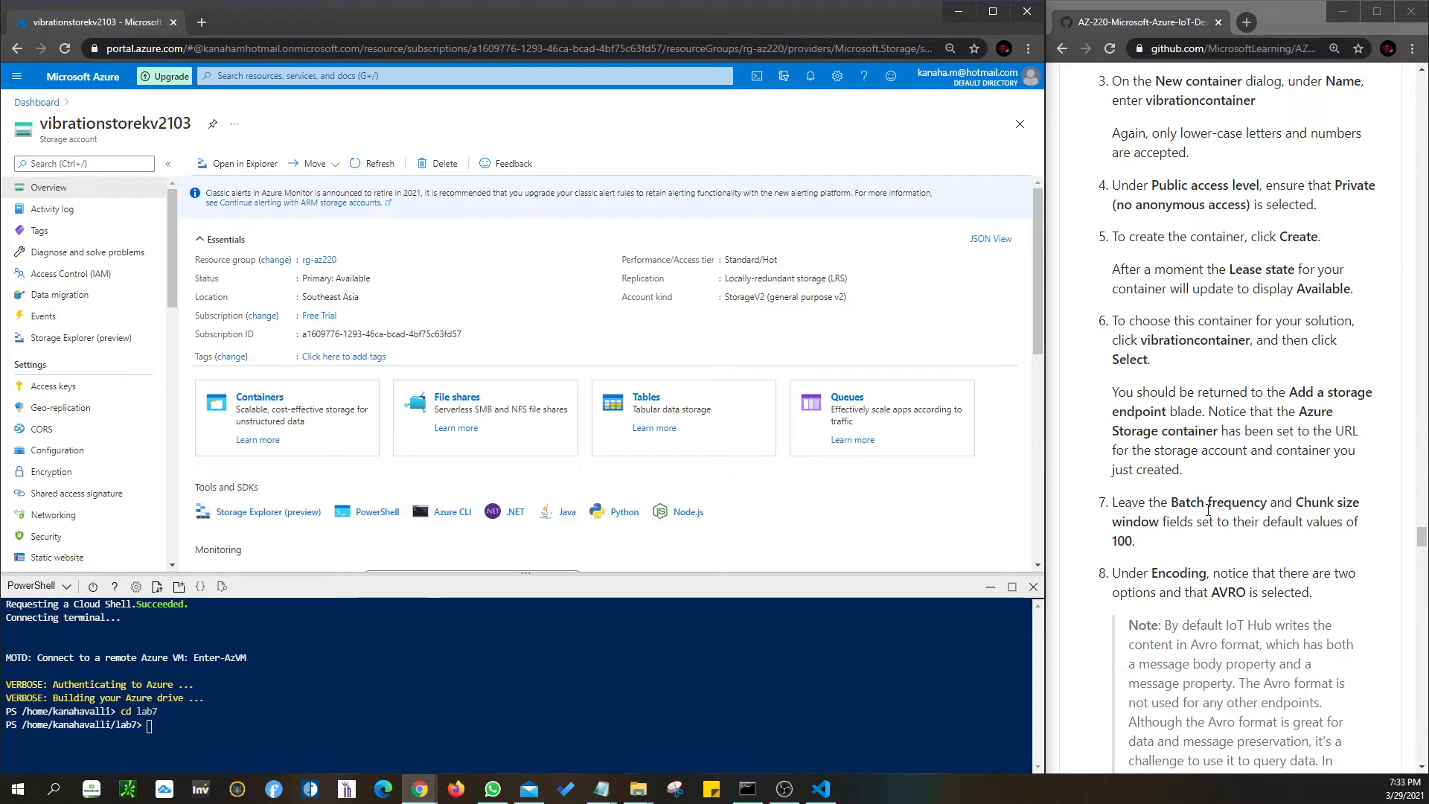
{"action": "scroll", "coordinate": [1208, 510], "scroll_direction": "down", "scroll_amount": 2}
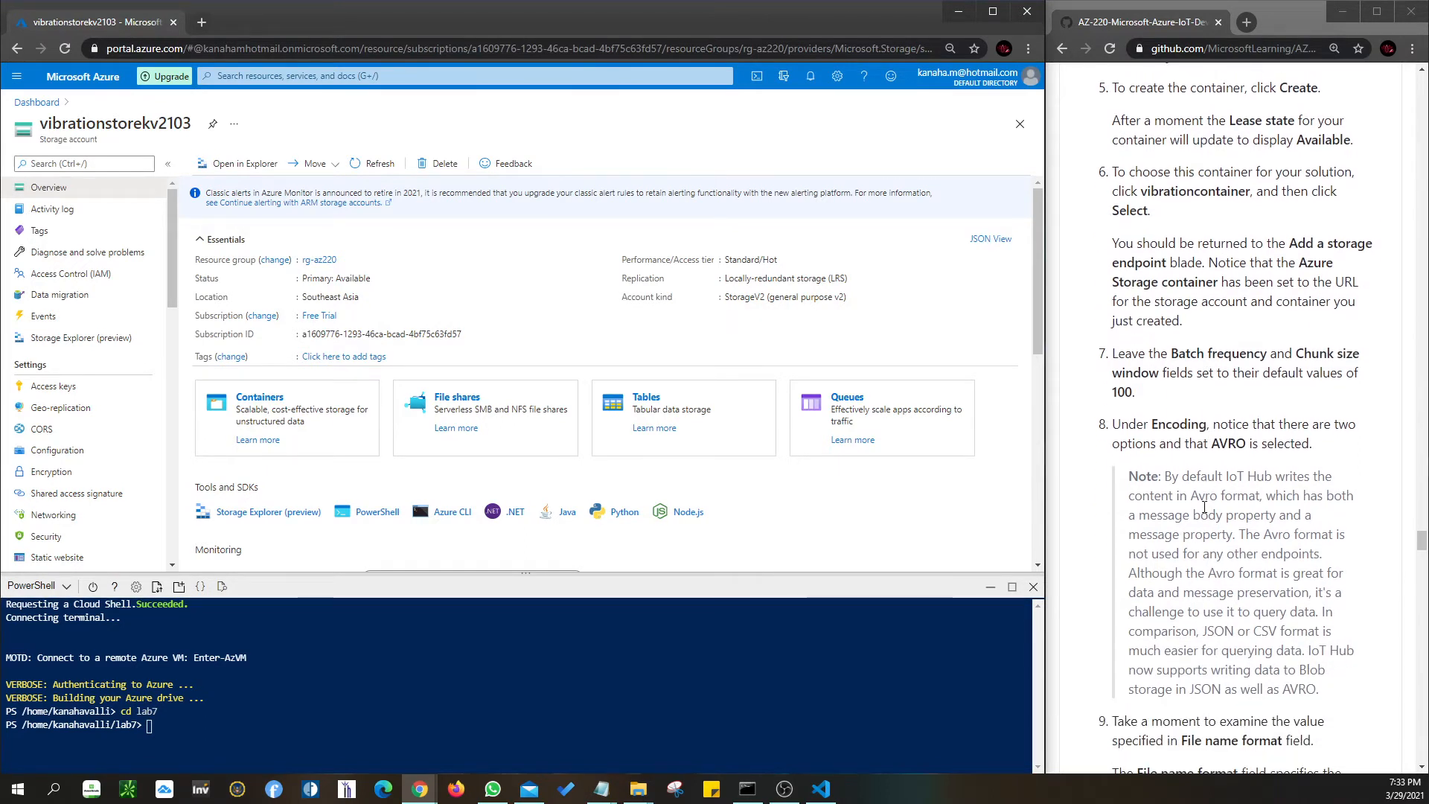
{"action": "scroll", "coordinate": [1205, 507], "scroll_direction": "up", "scroll_amount": 2}
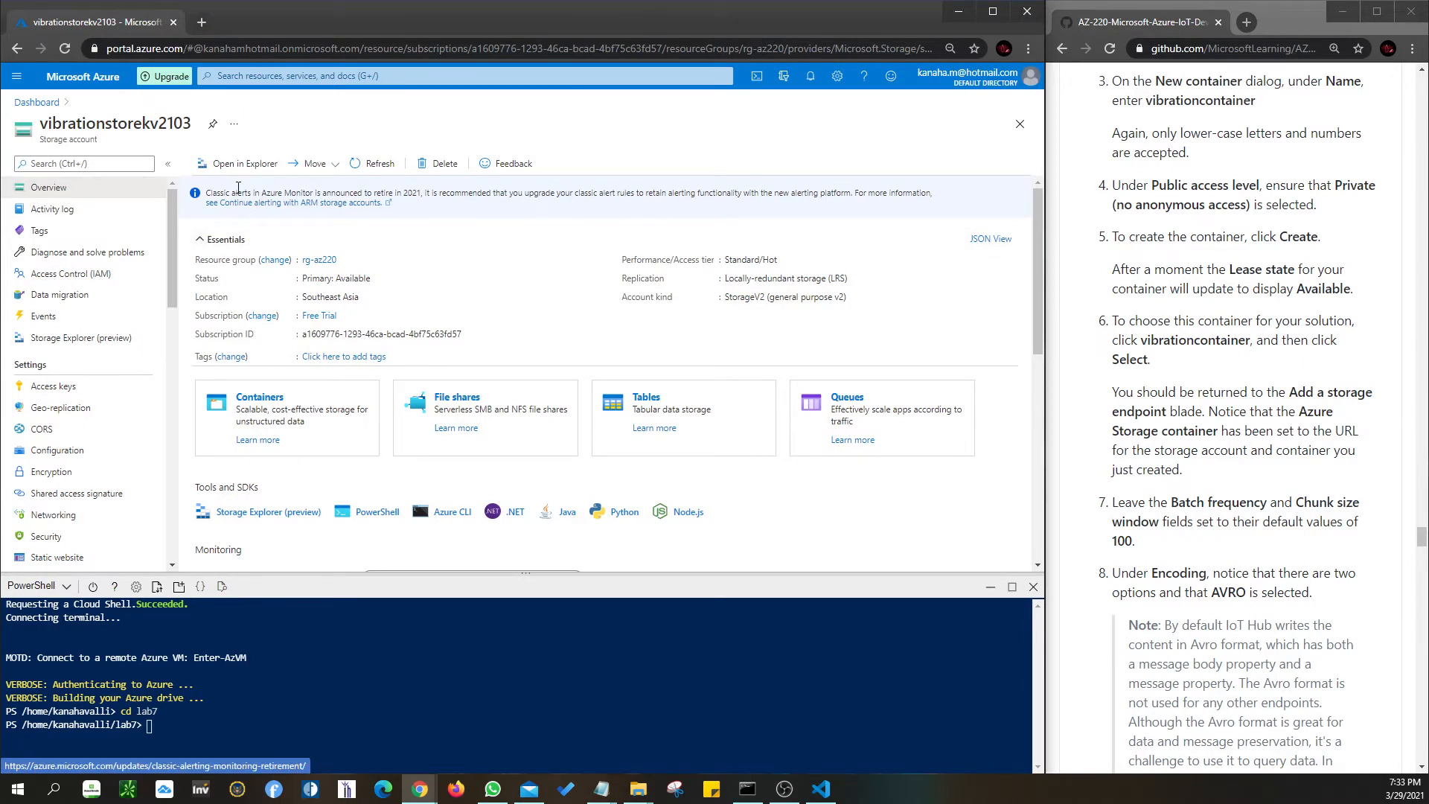
- Add a Private container named vibrationcontainer-del and open it to find no blobs
{"action": "left_click", "coordinate": [257, 422]}
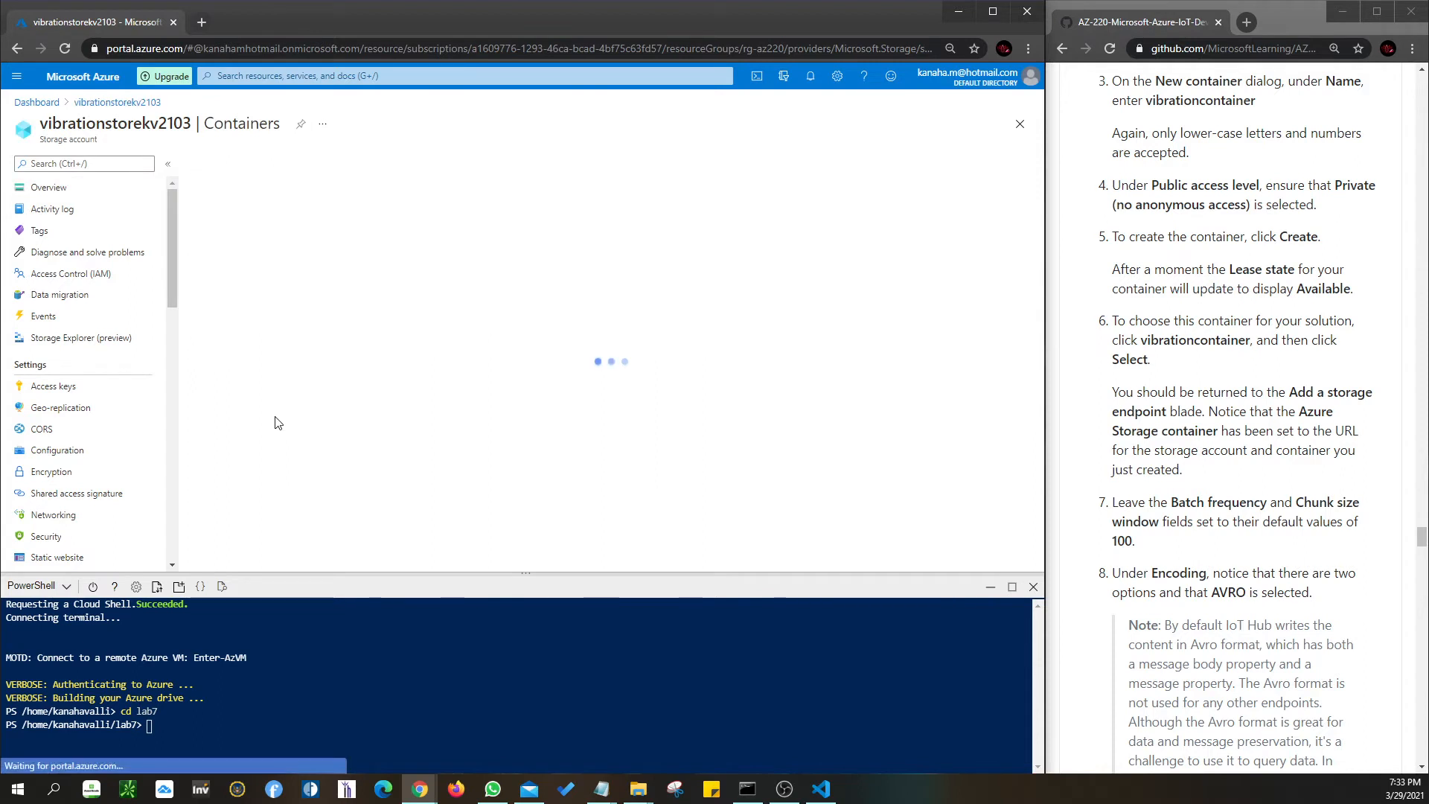
{"action": "left_click", "coordinate": [225, 163]}
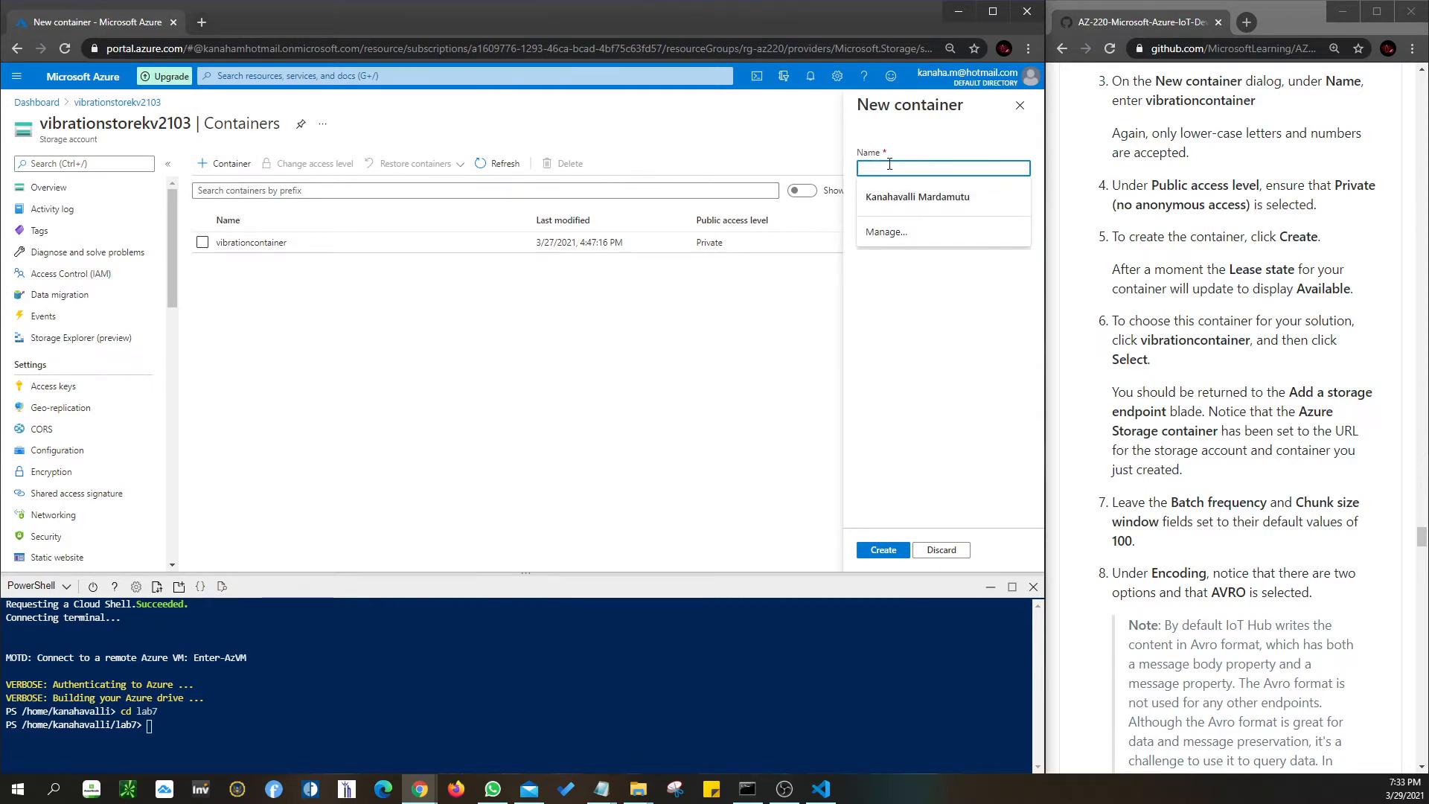
{"action": "type", "text": "vibratio"}
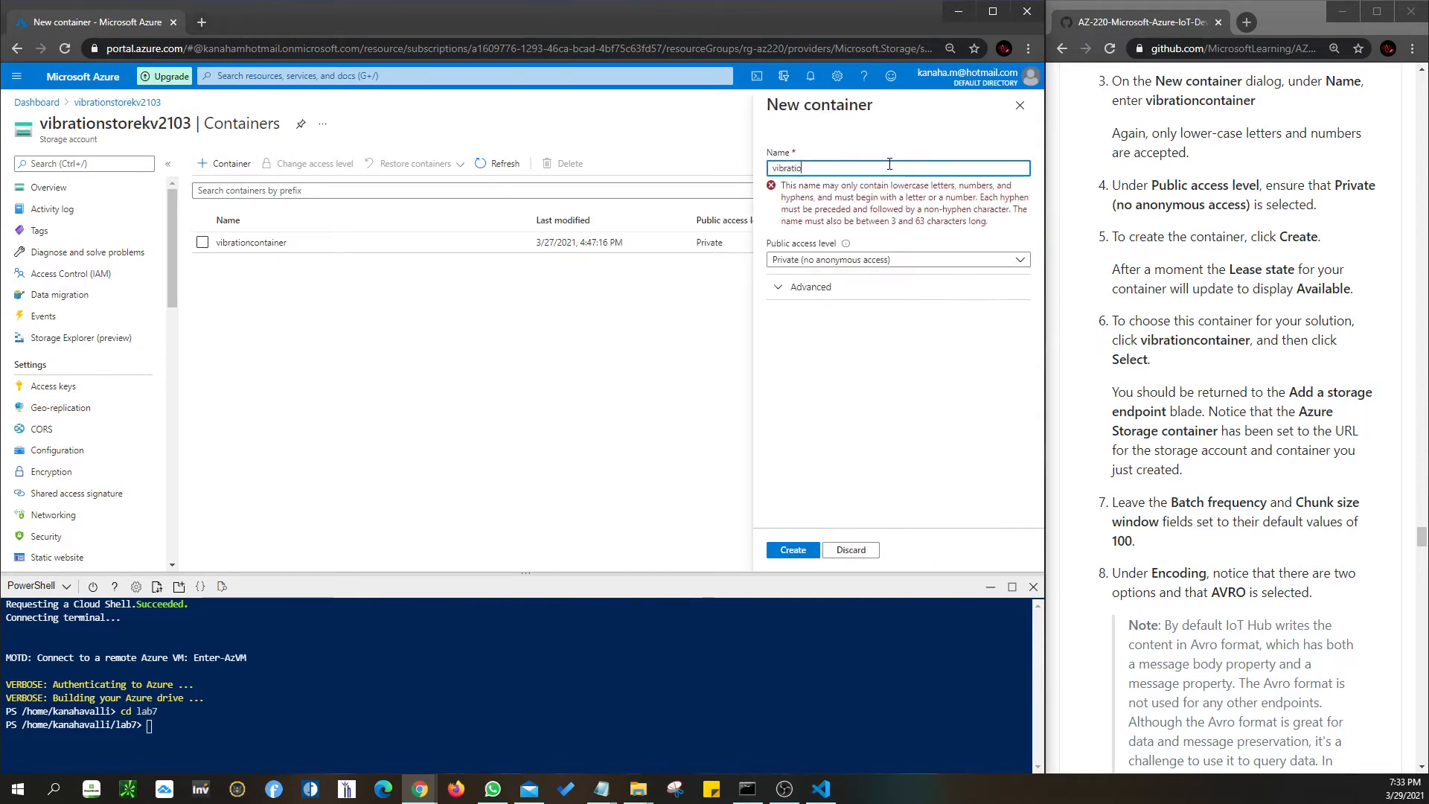
{"action": "type", "text": "ncont"}
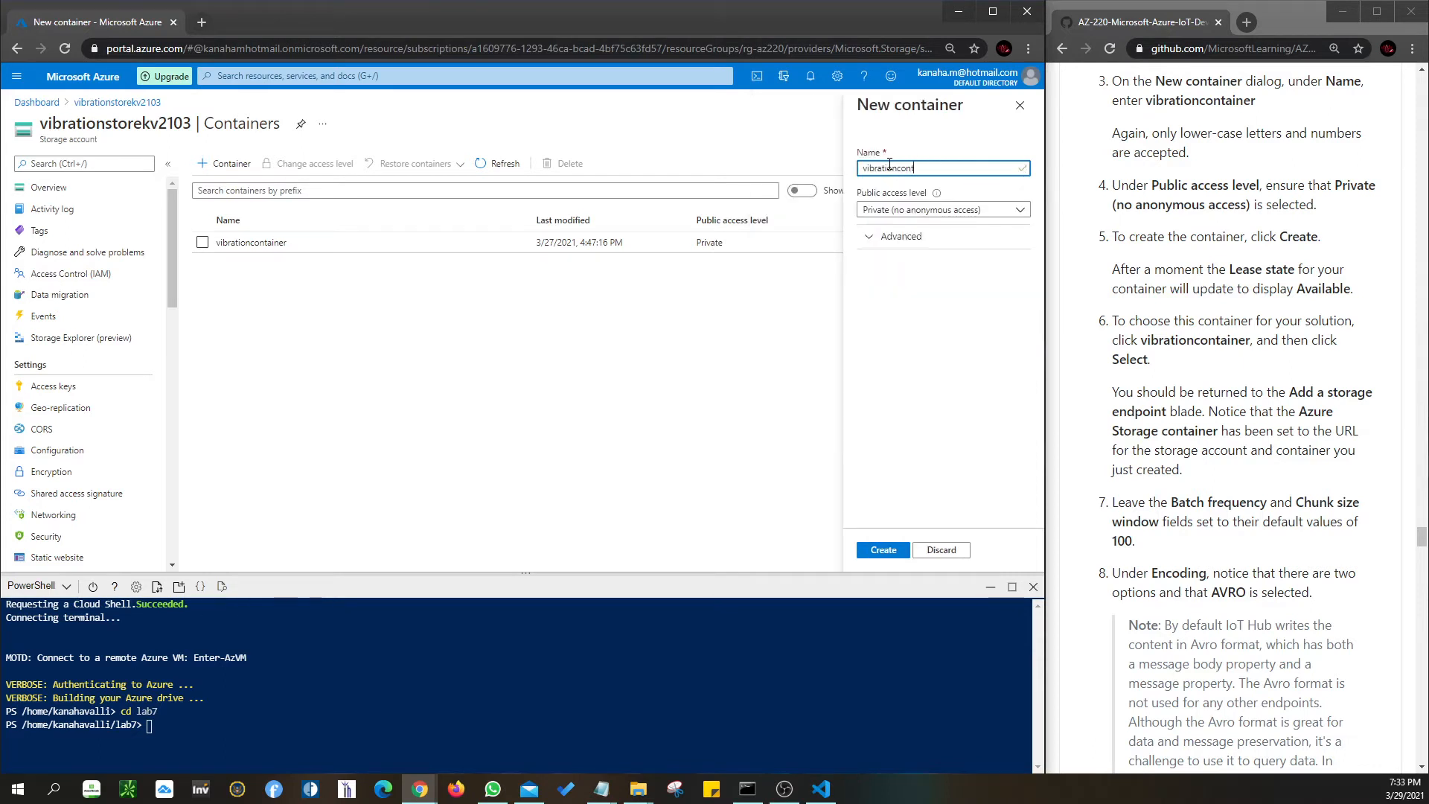
{"action": "type", "text": "ainer-del"}
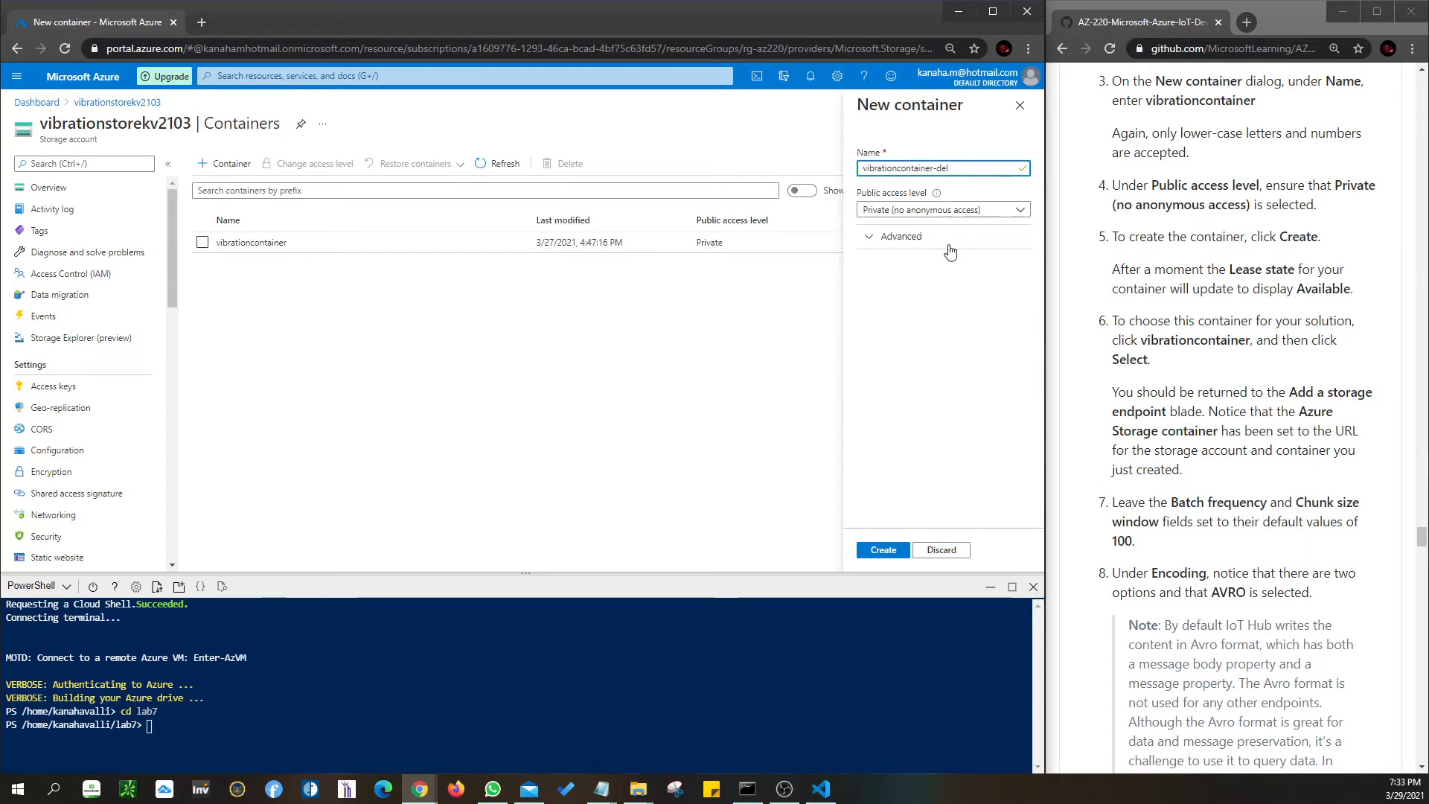
{"action": "left_click", "coordinate": [902, 236]}
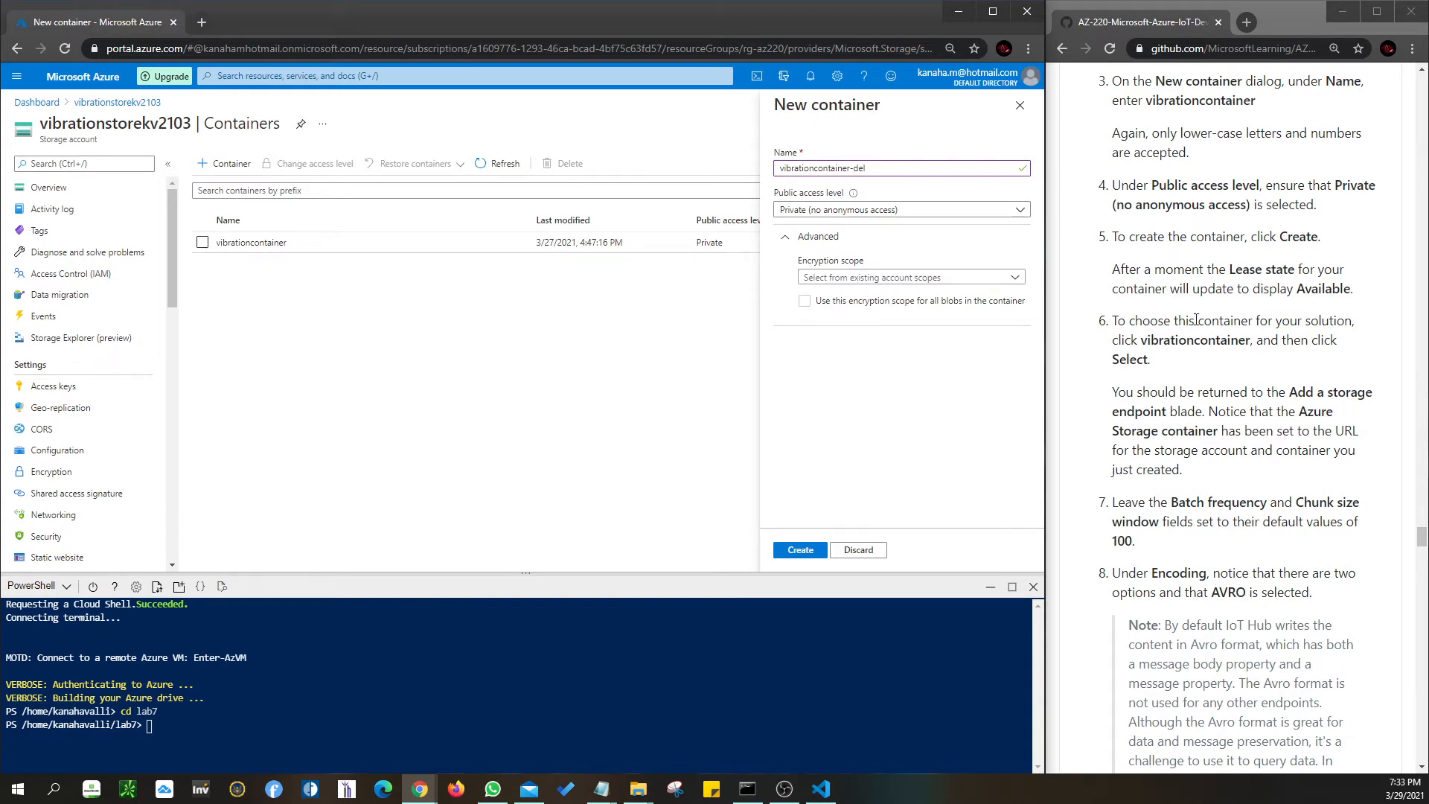
{"action": "left_click", "coordinate": [801, 551]}
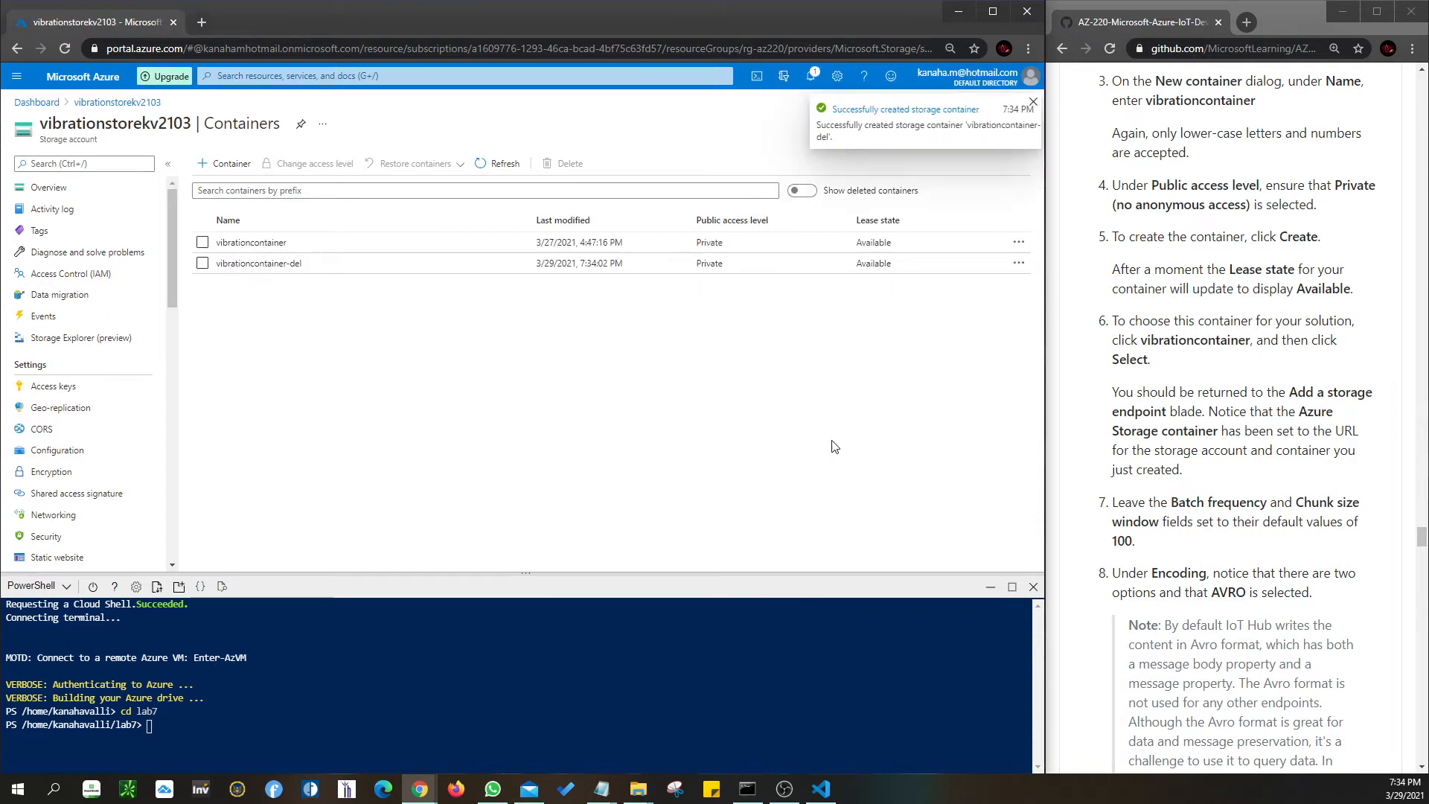
{"action": "left_click", "coordinate": [220, 265]}
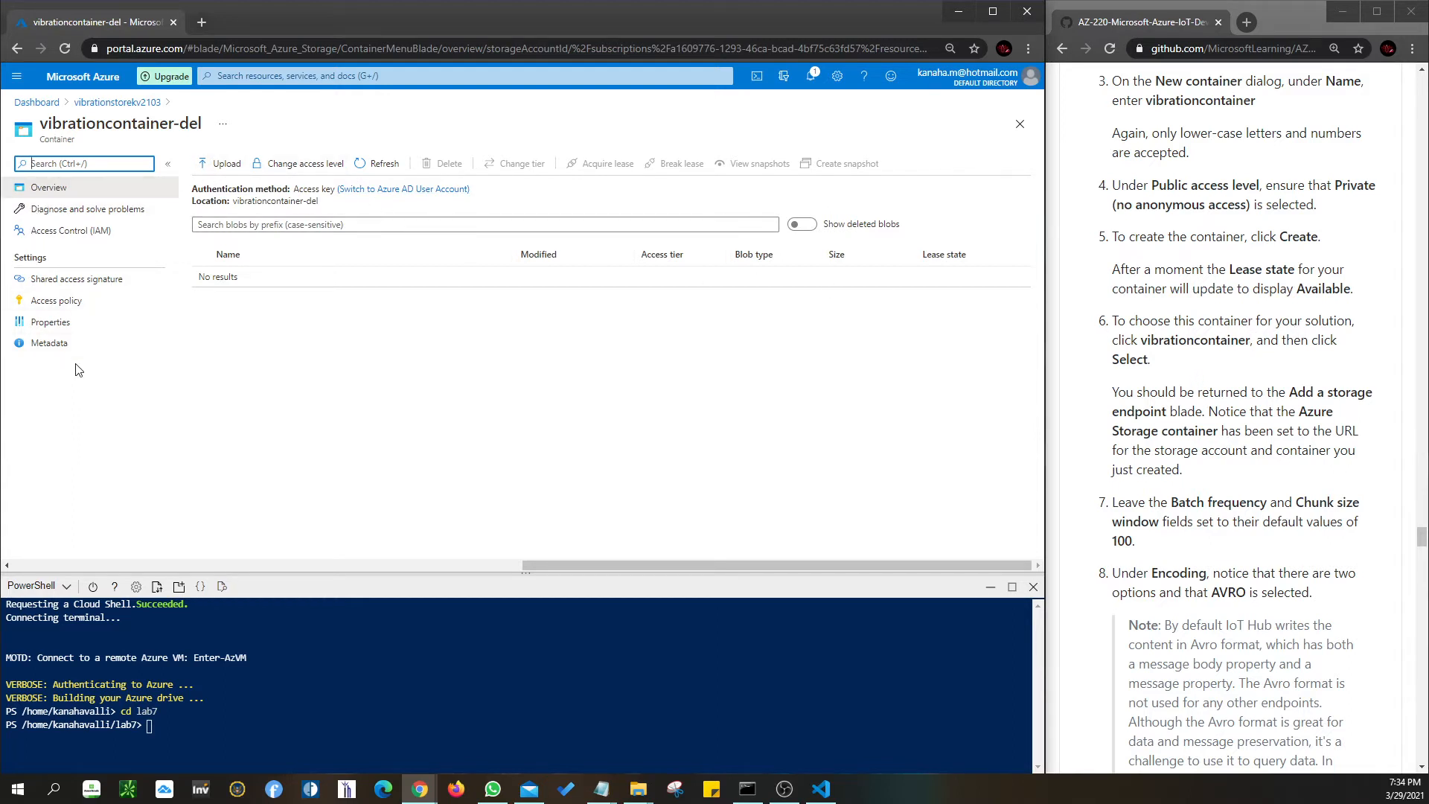
{"action": "left_click", "coordinate": [60, 192]}
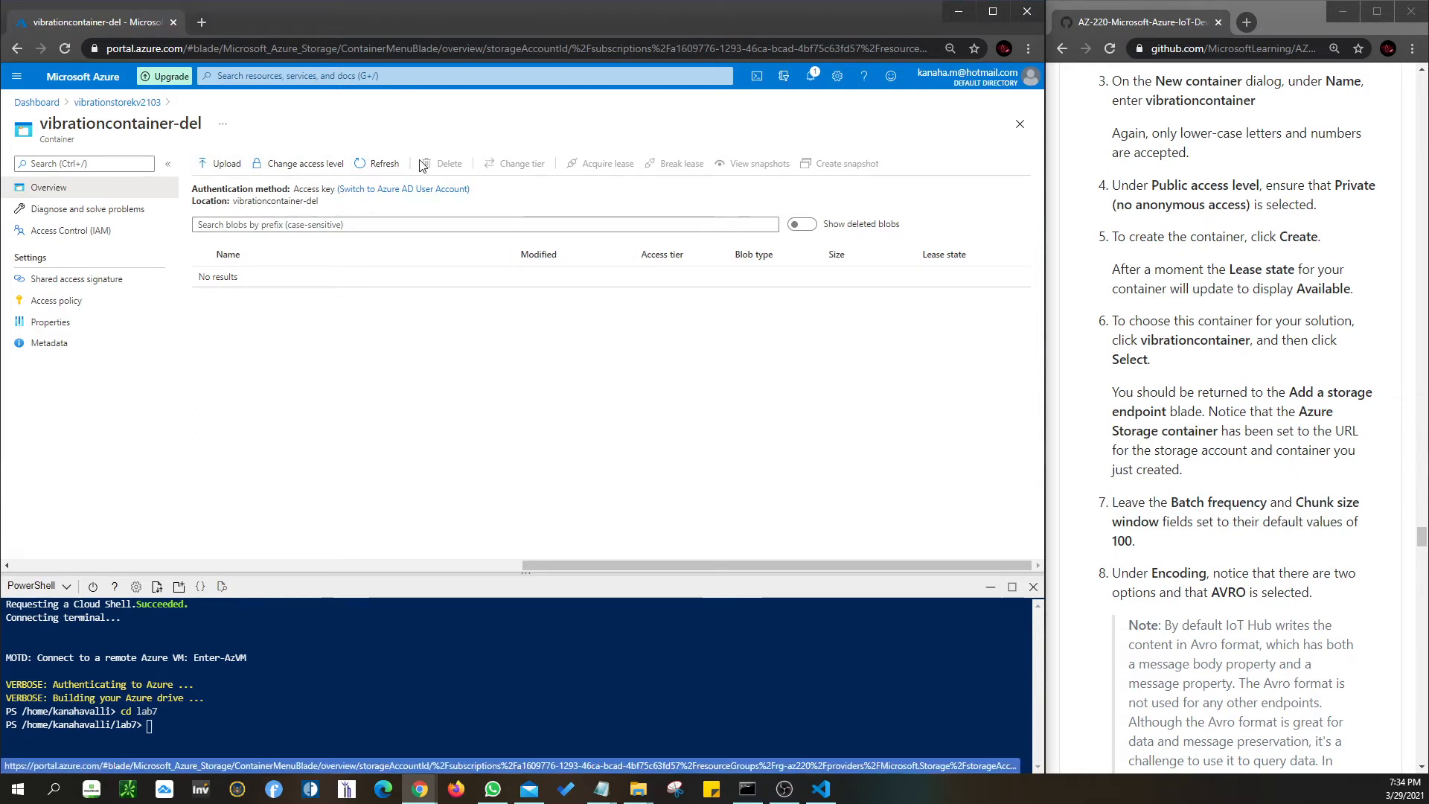
- Delete the vibrationcontainer-del container, leaving only vibrationcontainer
{"action": "left_click", "coordinate": [92, 104]}
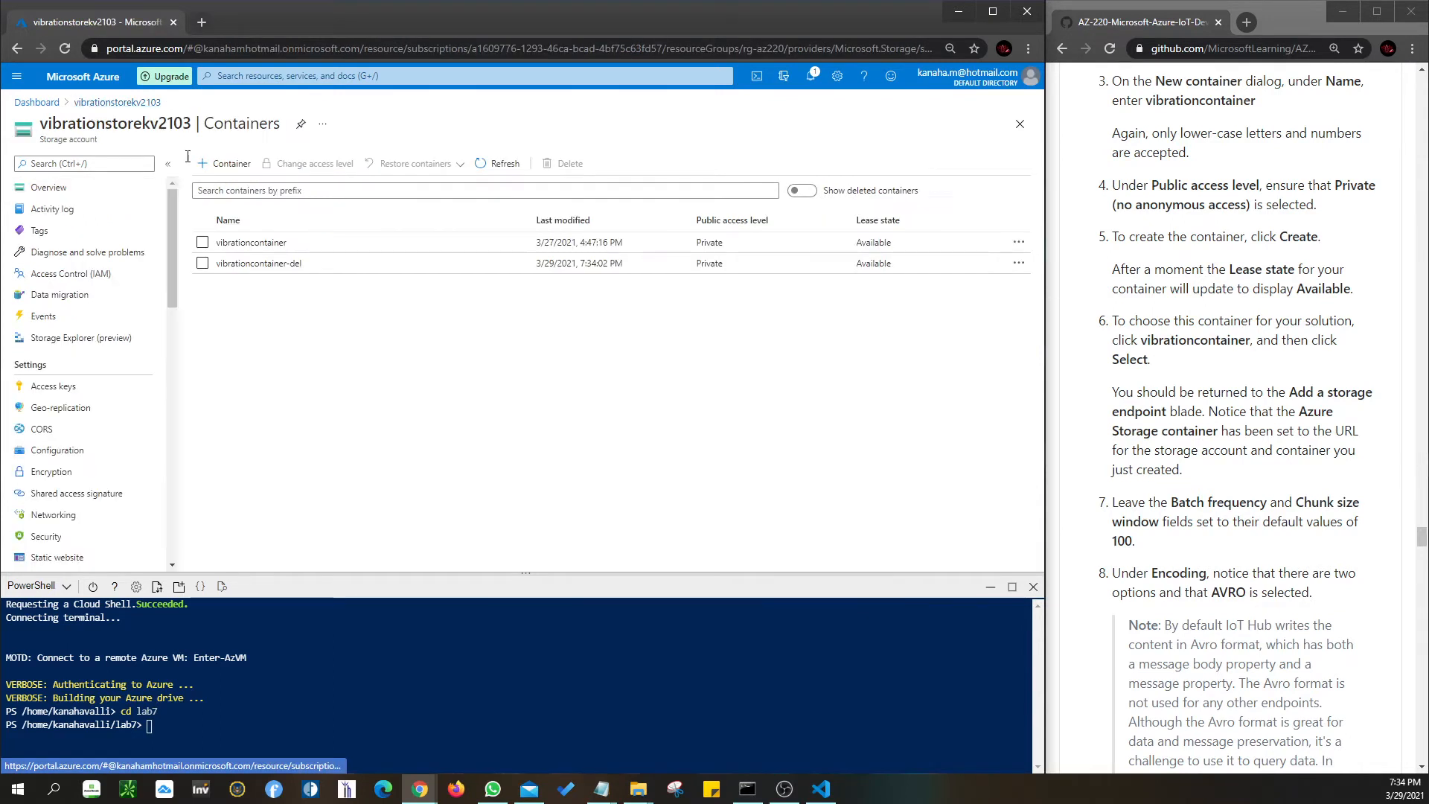
{"action": "left_click", "coordinate": [202, 262]}
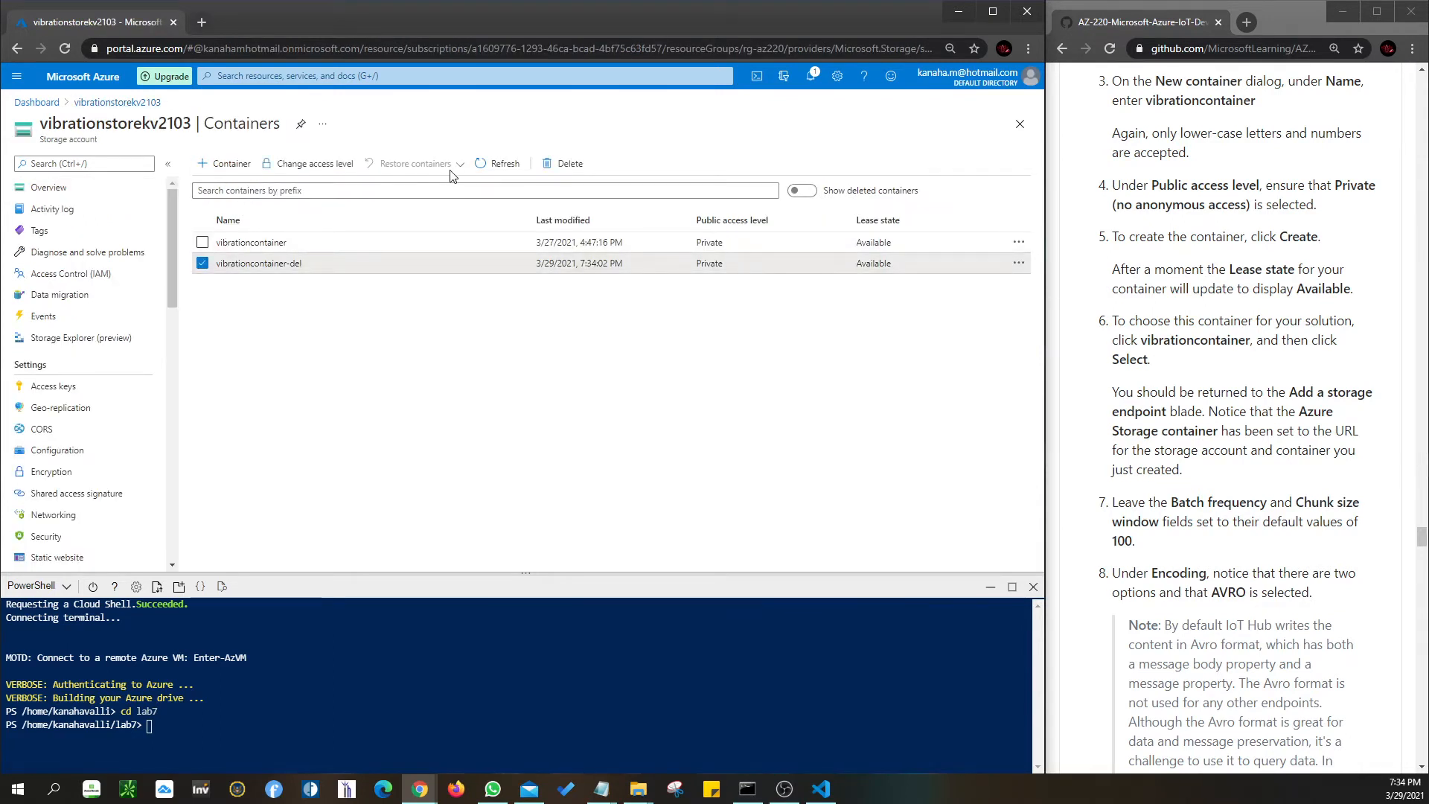
{"action": "left_click", "coordinate": [564, 164]}
{"action": "left_click", "coordinate": [219, 364]}
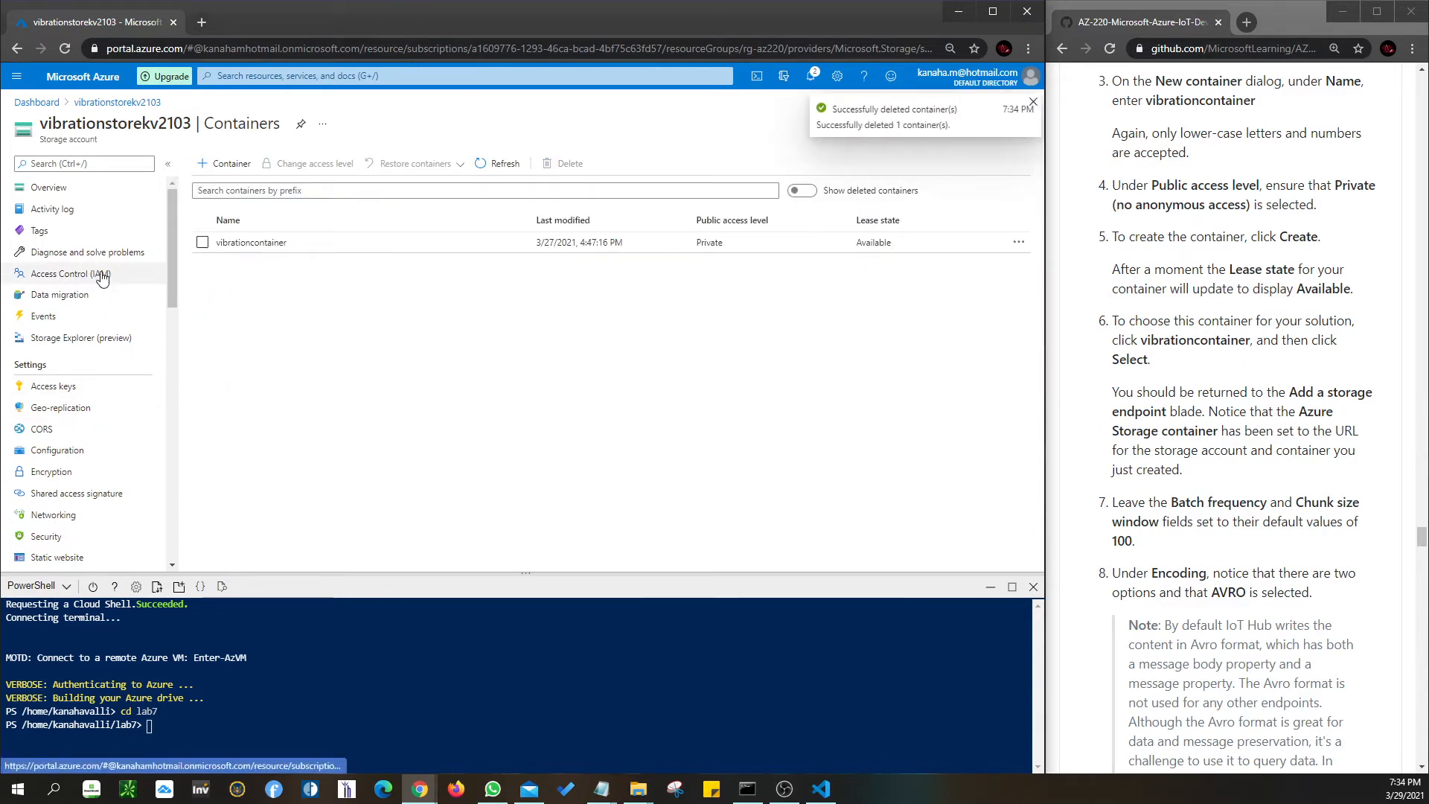
- Return through the vibrationstorekv2103 overview to the AZ-220 dashboard
{"action": "left_click", "coordinate": [88, 106]}
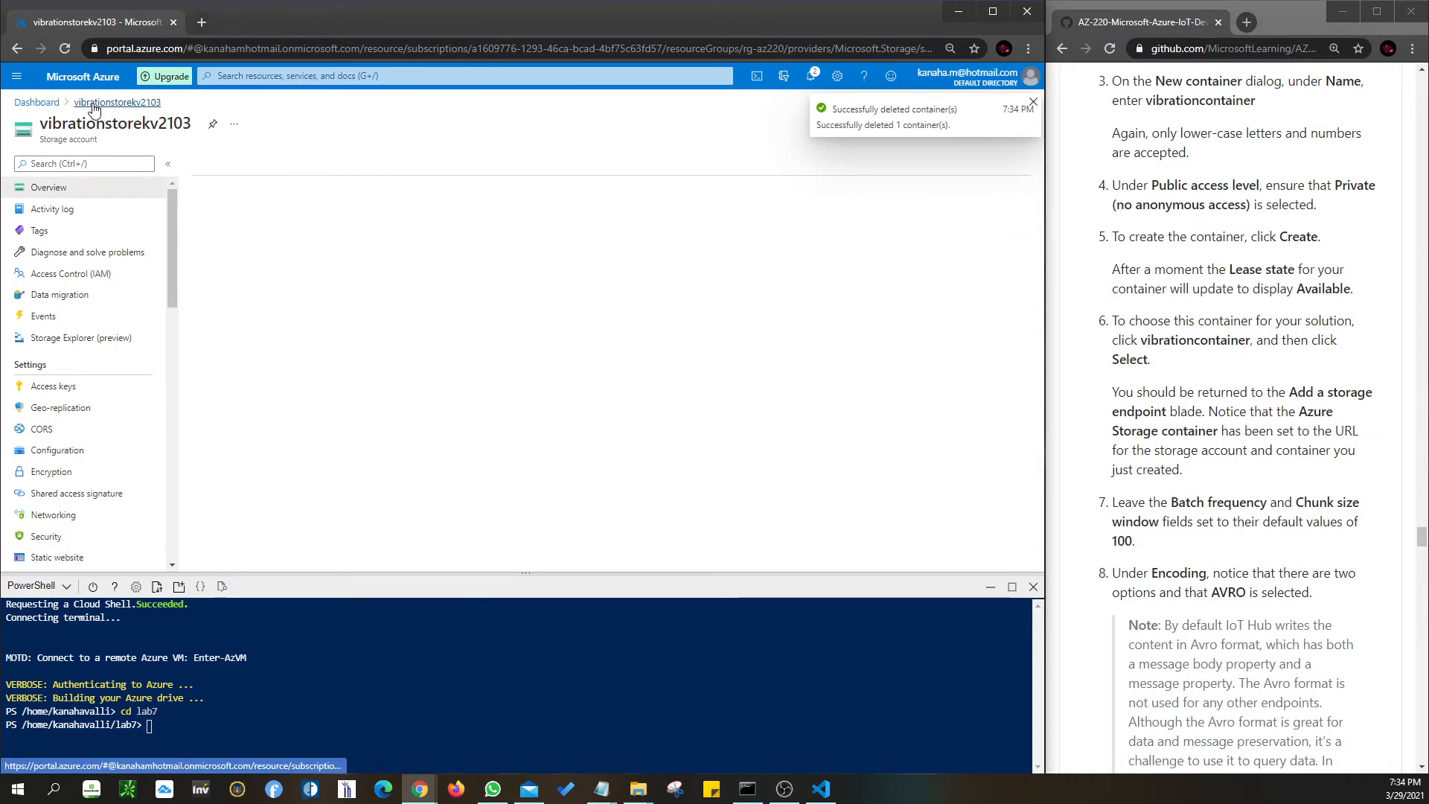
{"action": "scroll", "coordinate": [818, 514], "scroll_direction": "down", "scroll_amount": 1}
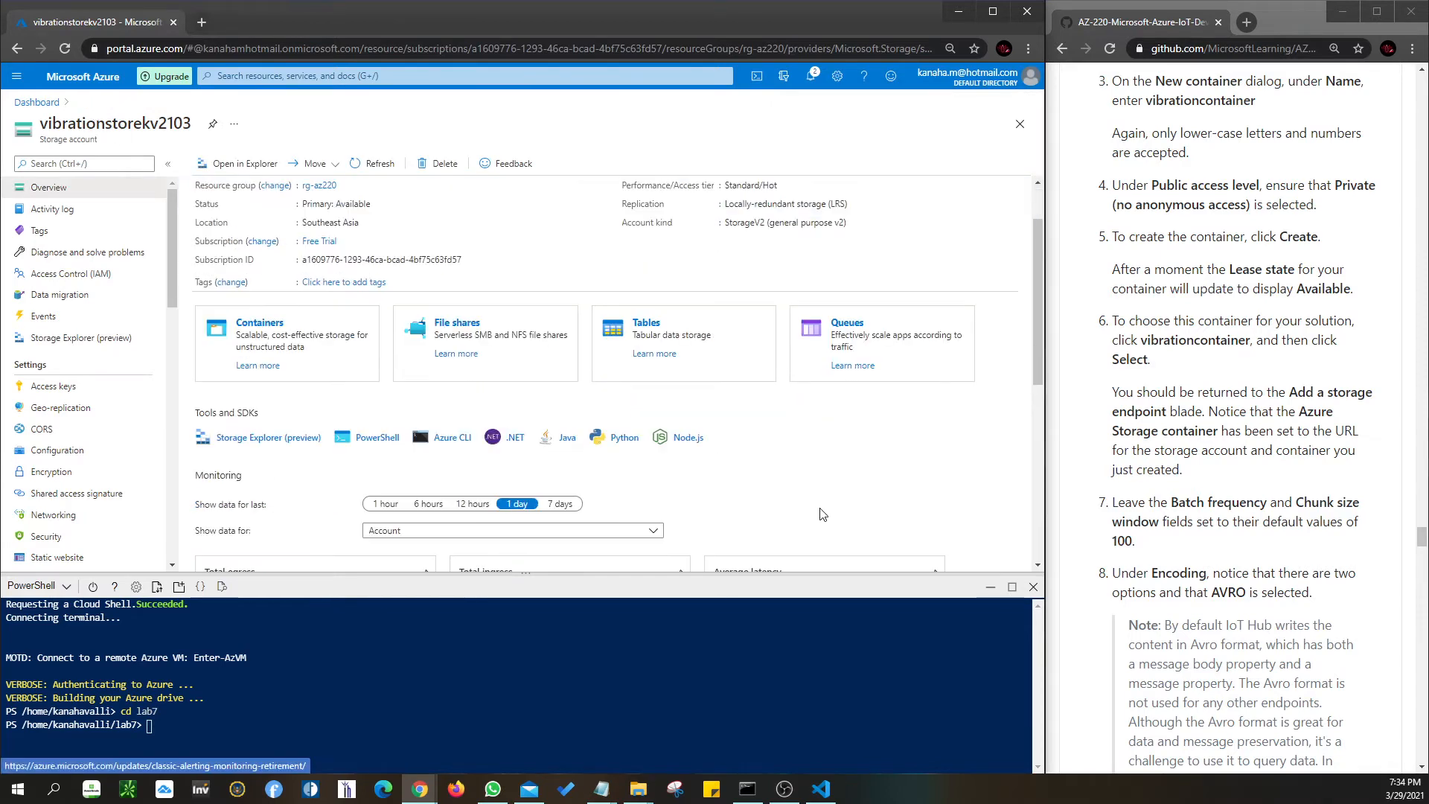
{"action": "scroll", "coordinate": [822, 514], "scroll_direction": "down", "scroll_amount": 2}
{"action": "scroll", "coordinate": [823, 514], "scroll_direction": "up", "scroll_amount": 3}
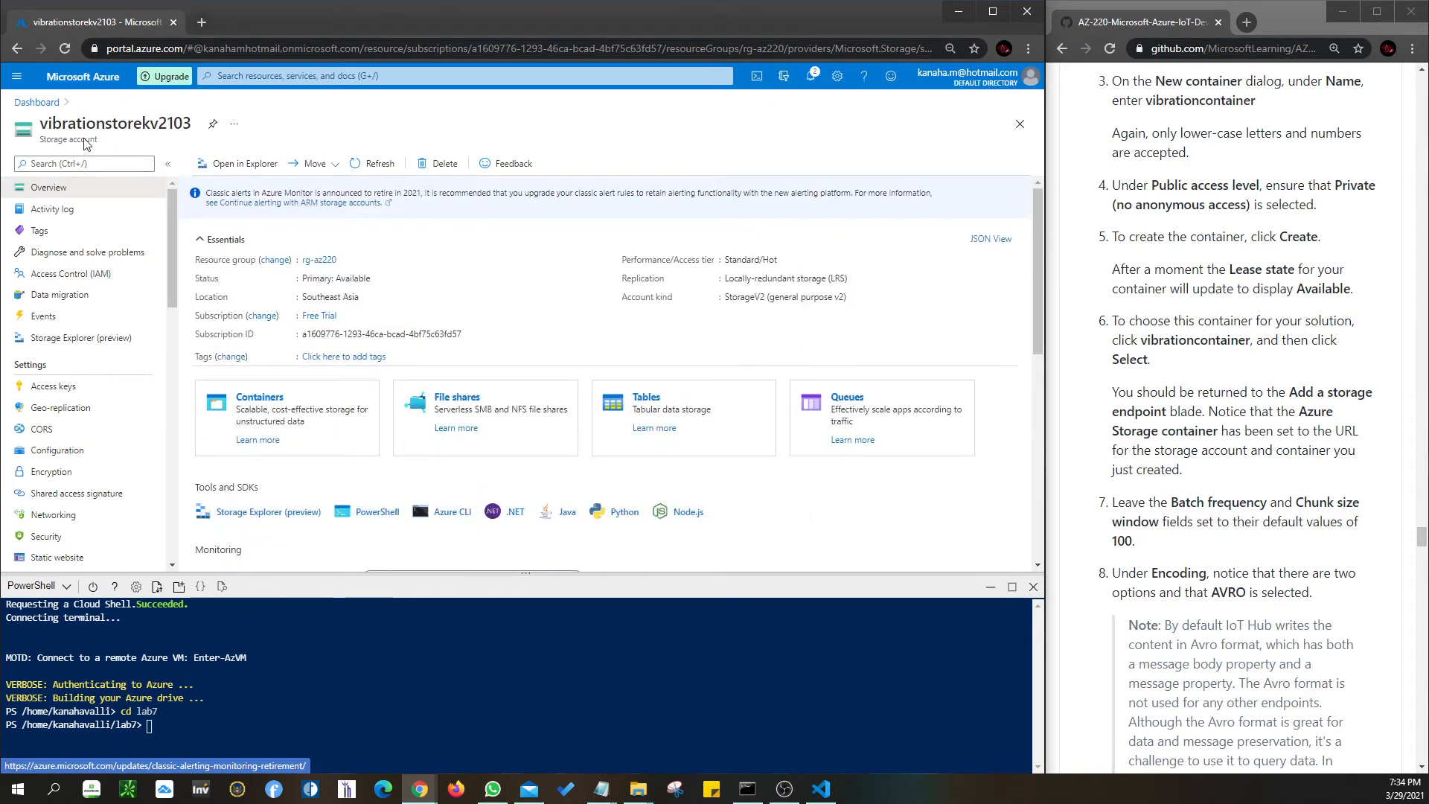
{"action": "left_click", "coordinate": [25, 102]}
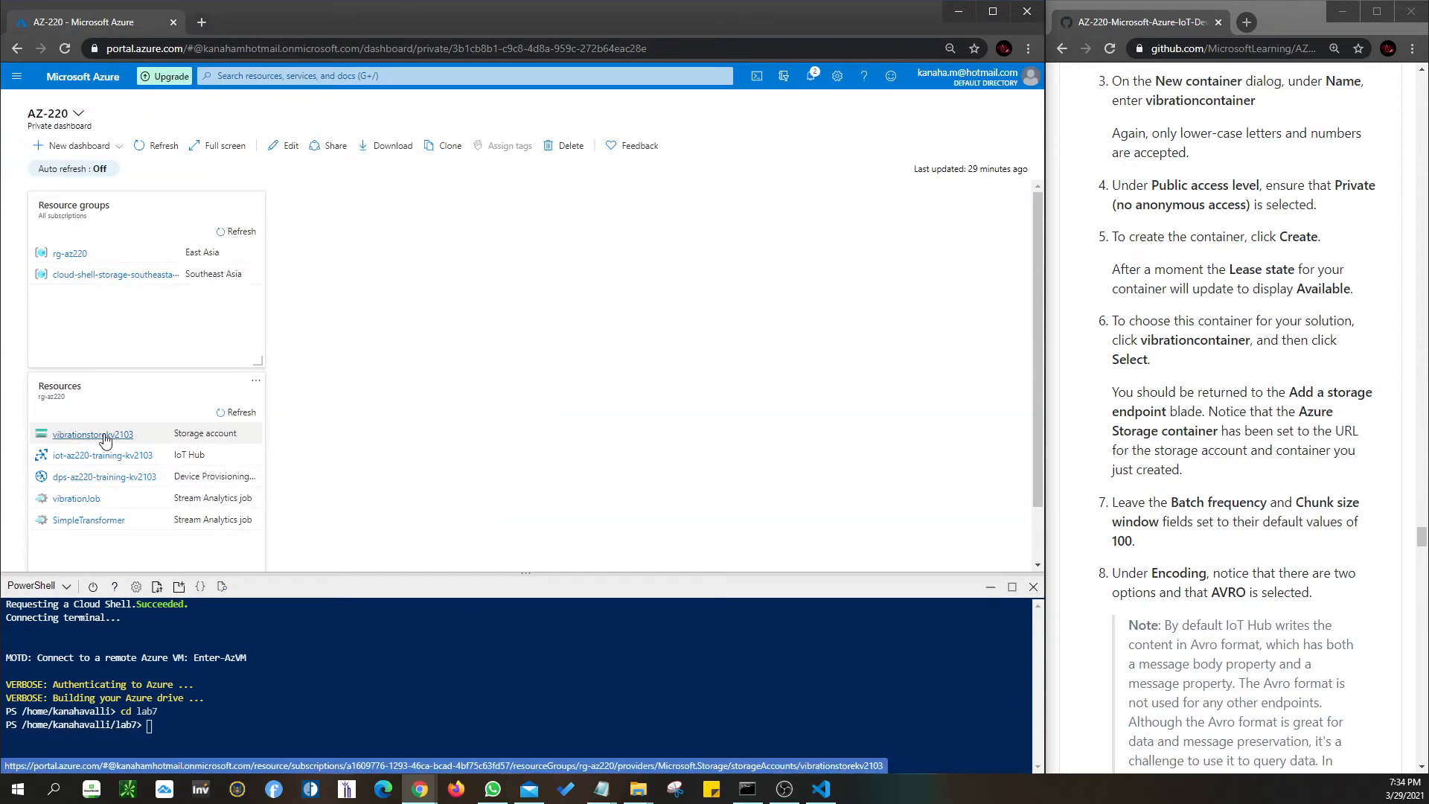
- Open vibrationstorekv2103 and launch Storage Explorer (preview) by searching its menu for 'storag'
{"action": "left_click", "coordinate": [105, 440]}
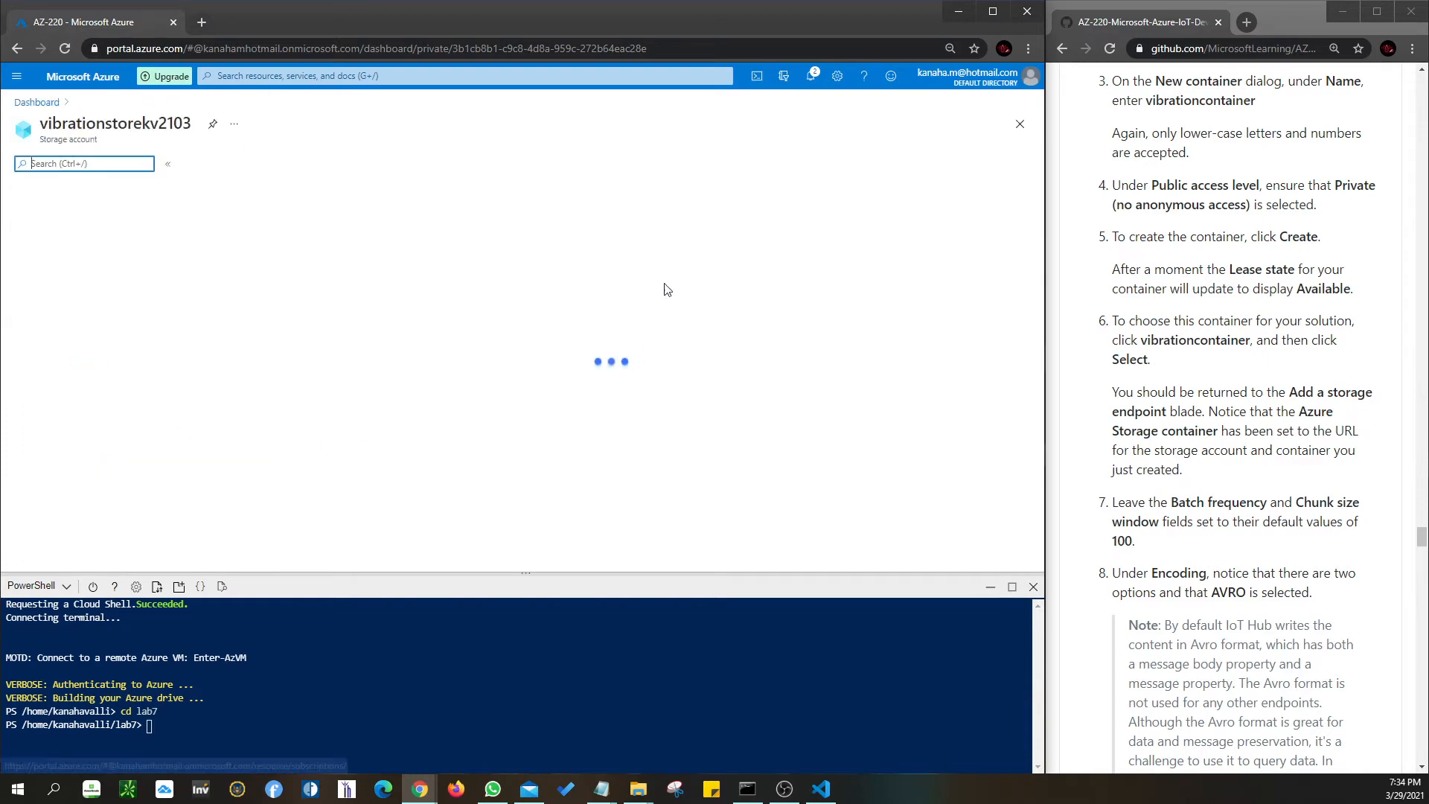
{"action": "left_click", "coordinate": [301, 77]}
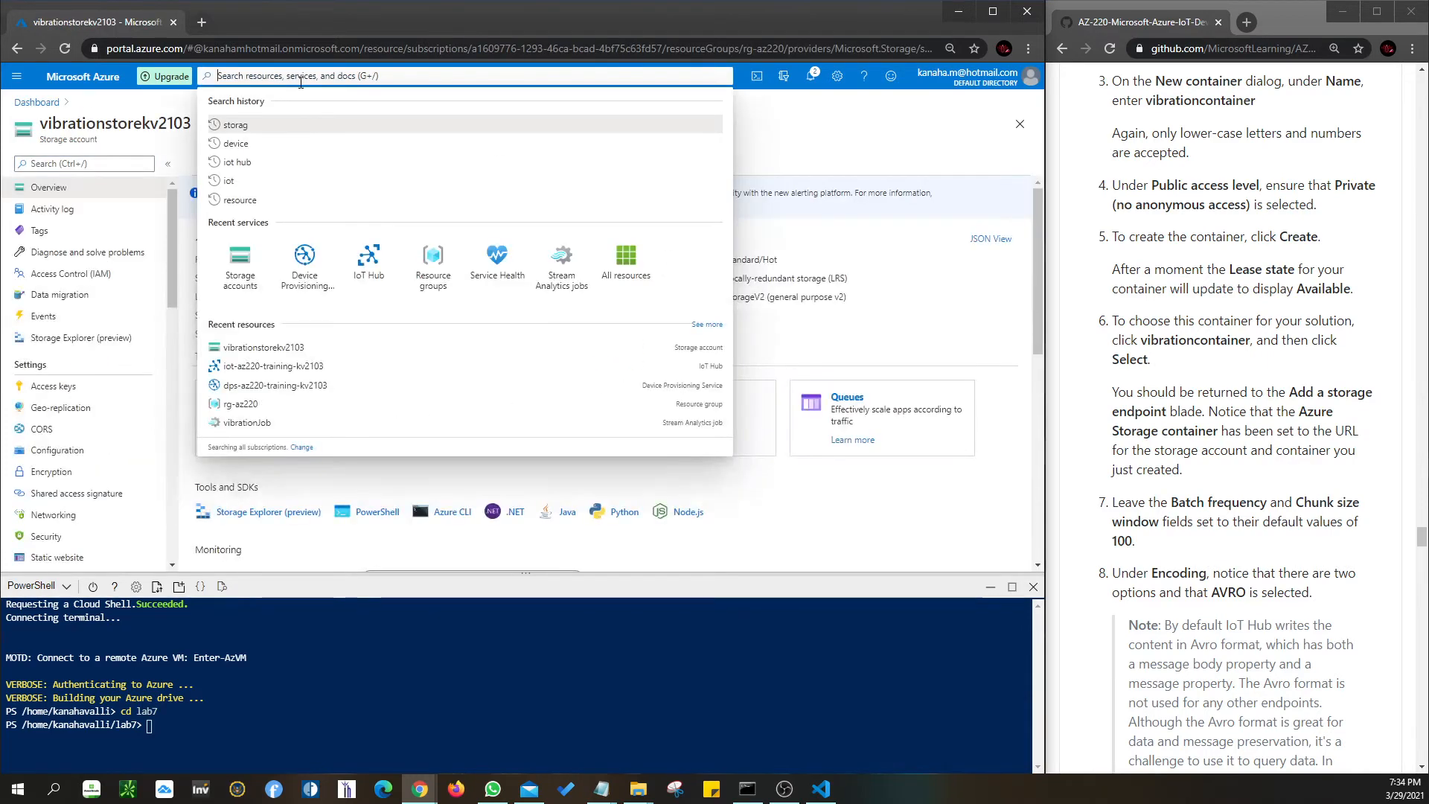
{"action": "type", "text": "storag"}
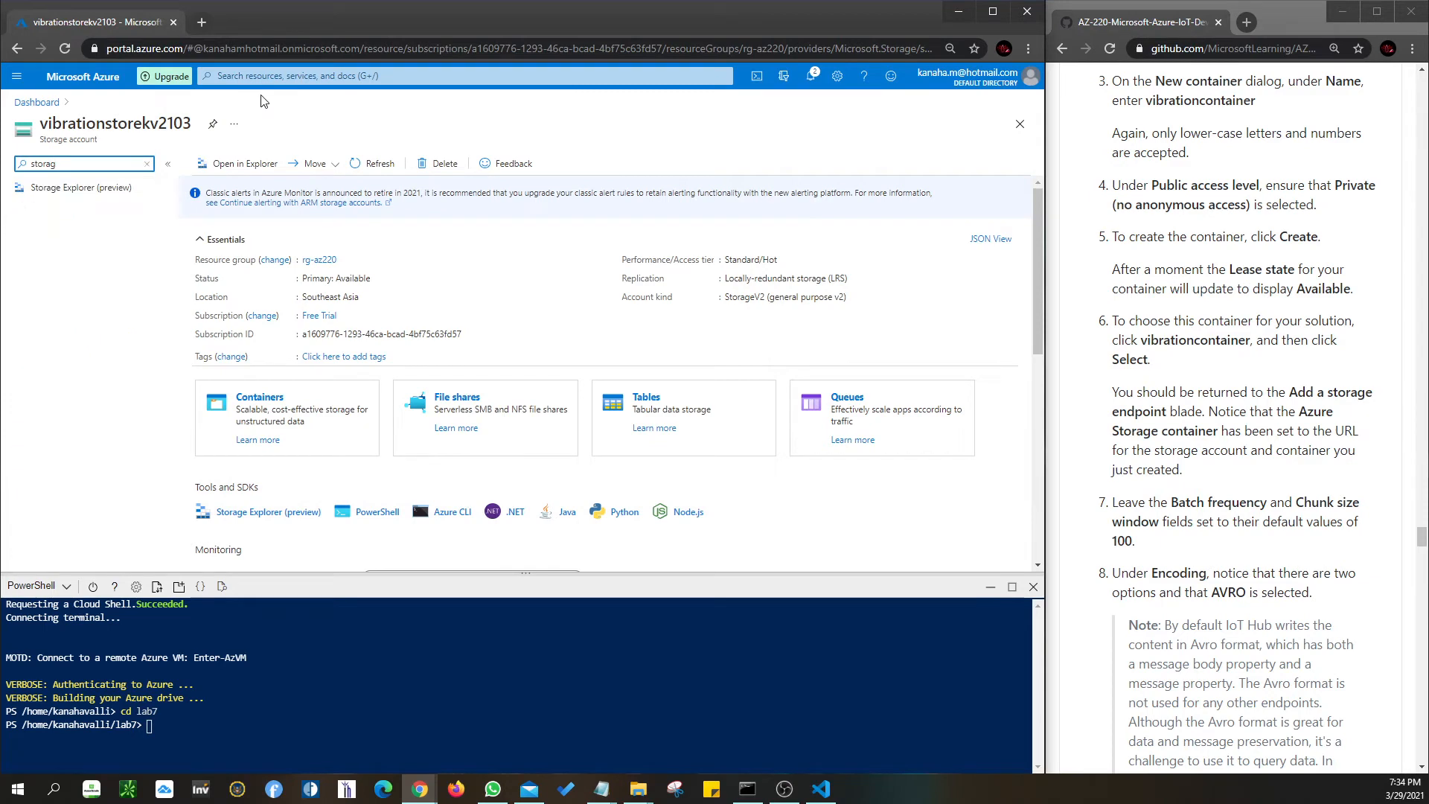
{"action": "left_click", "coordinate": [107, 192]}
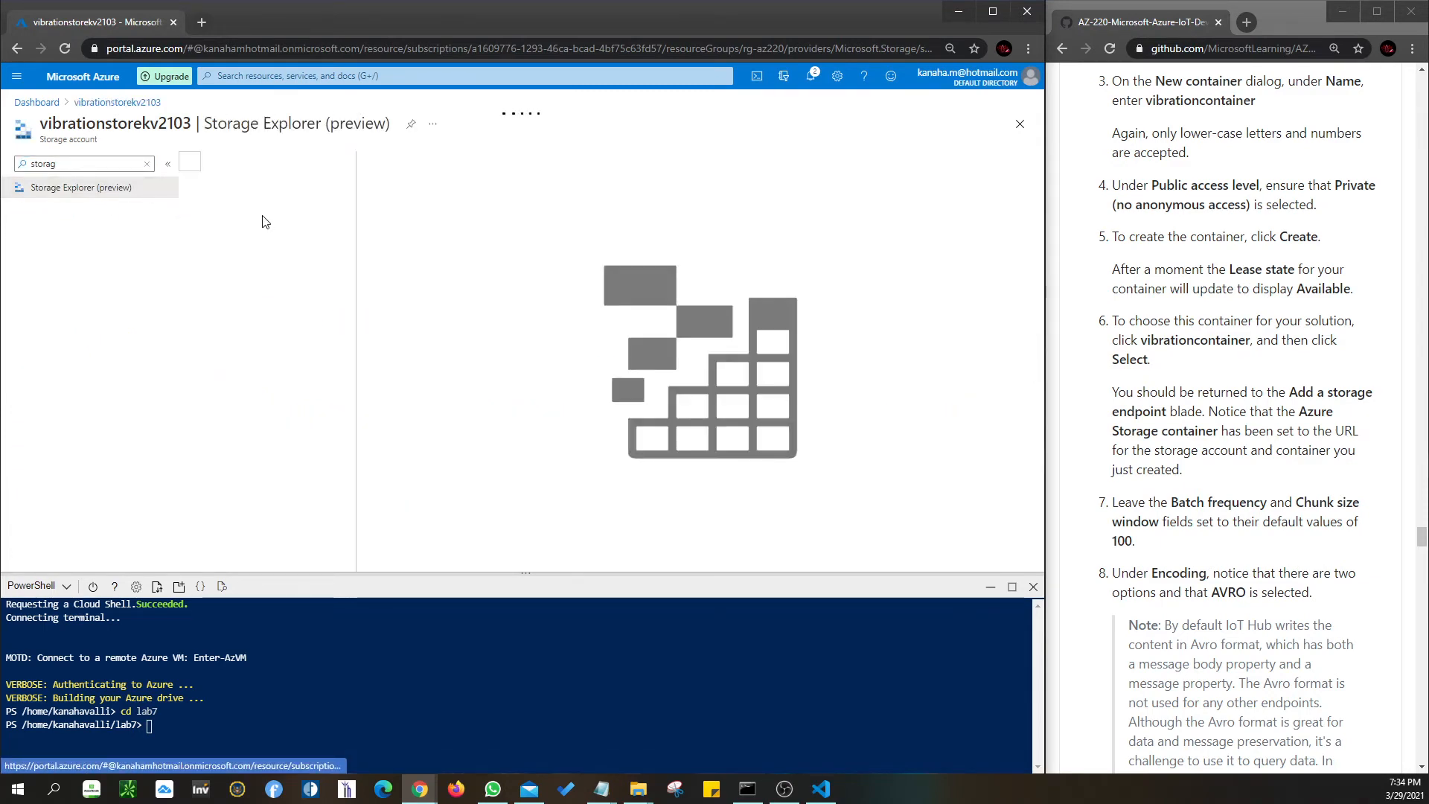
- Search Azure for 'storage', open the Storage accounts list, and browse vibrationstorekv2103's page
{"action": "left_click", "coordinate": [357, 71]}
{"action": "type", "text": "storage"}
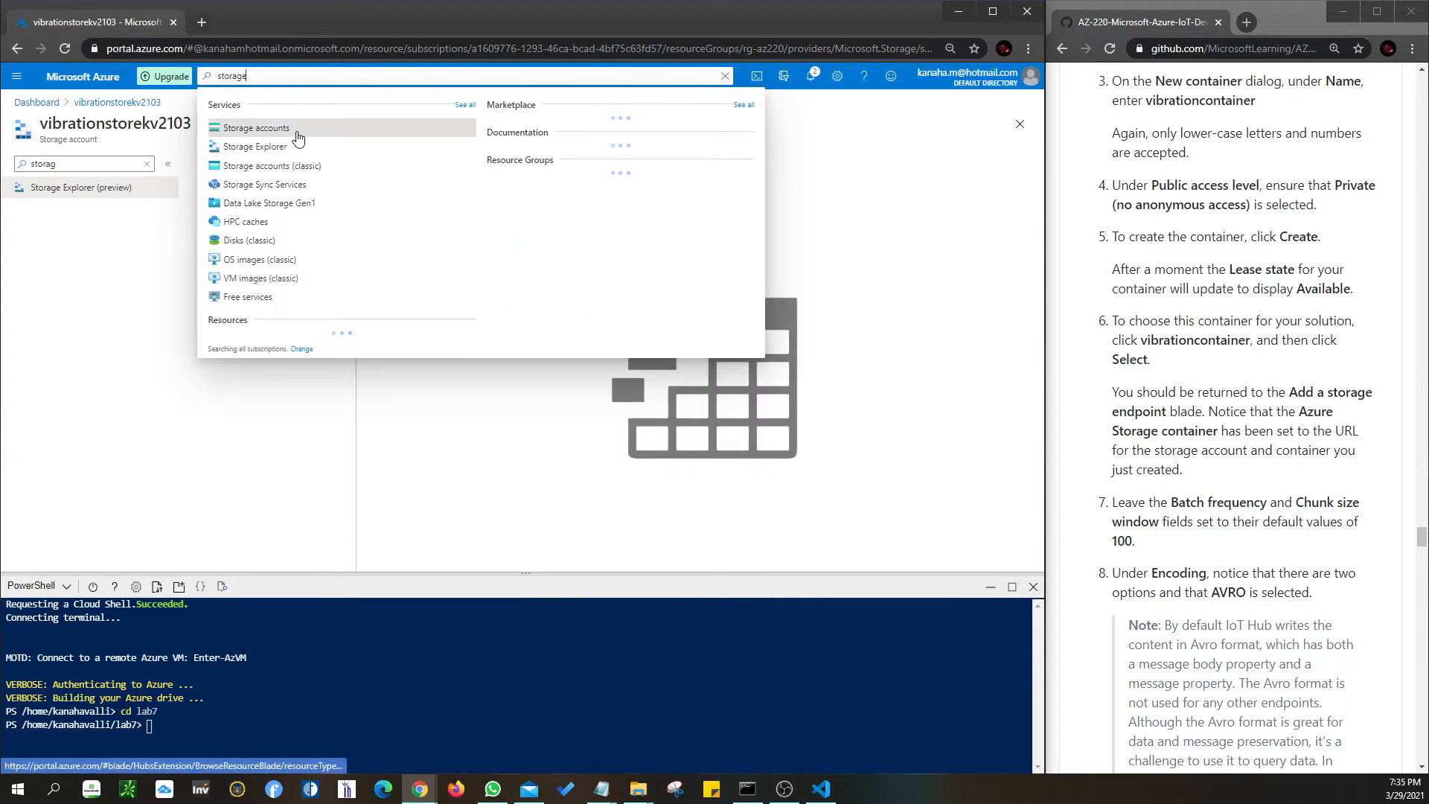
{"action": "left_click", "coordinate": [297, 133]}
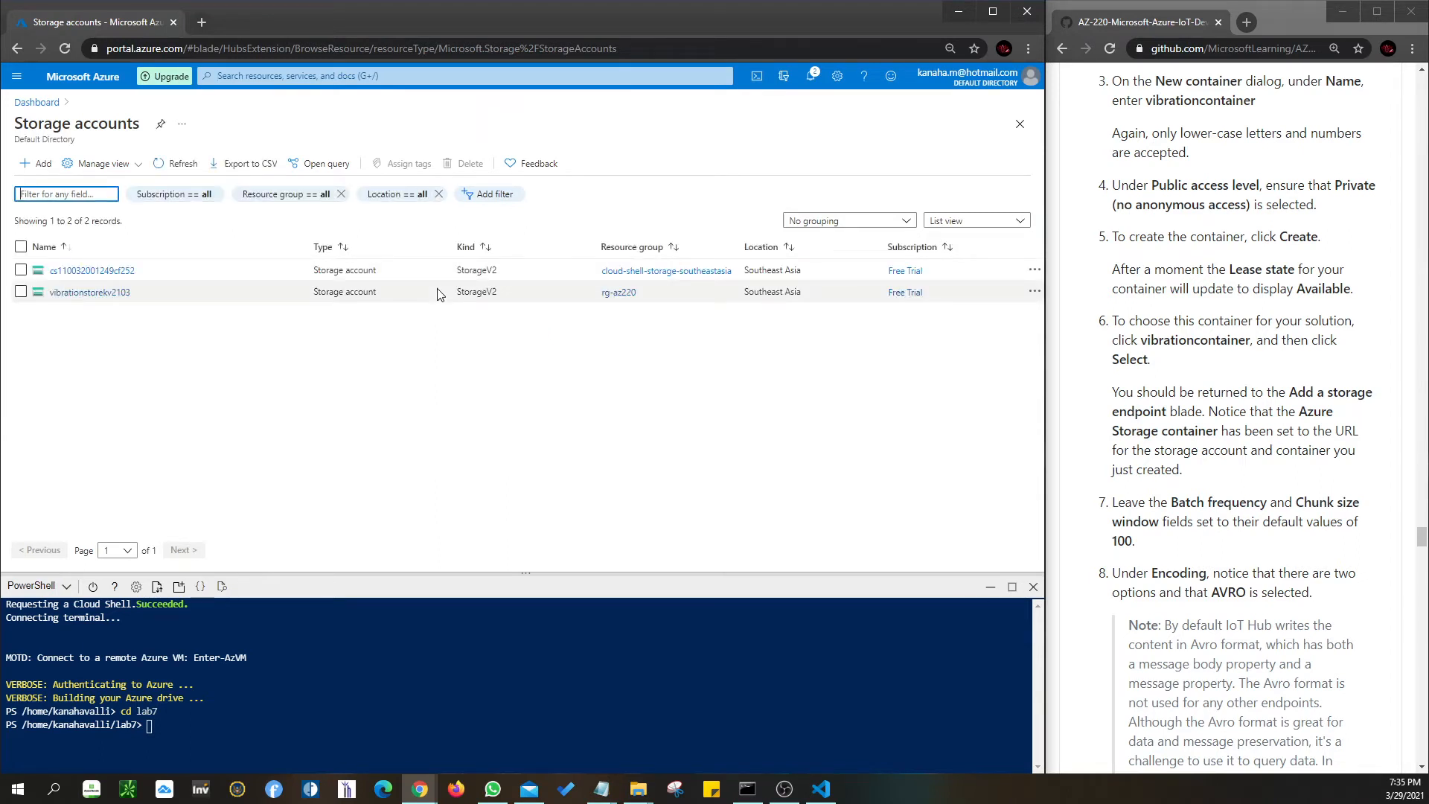
{"action": "left_click", "coordinate": [80, 293]}
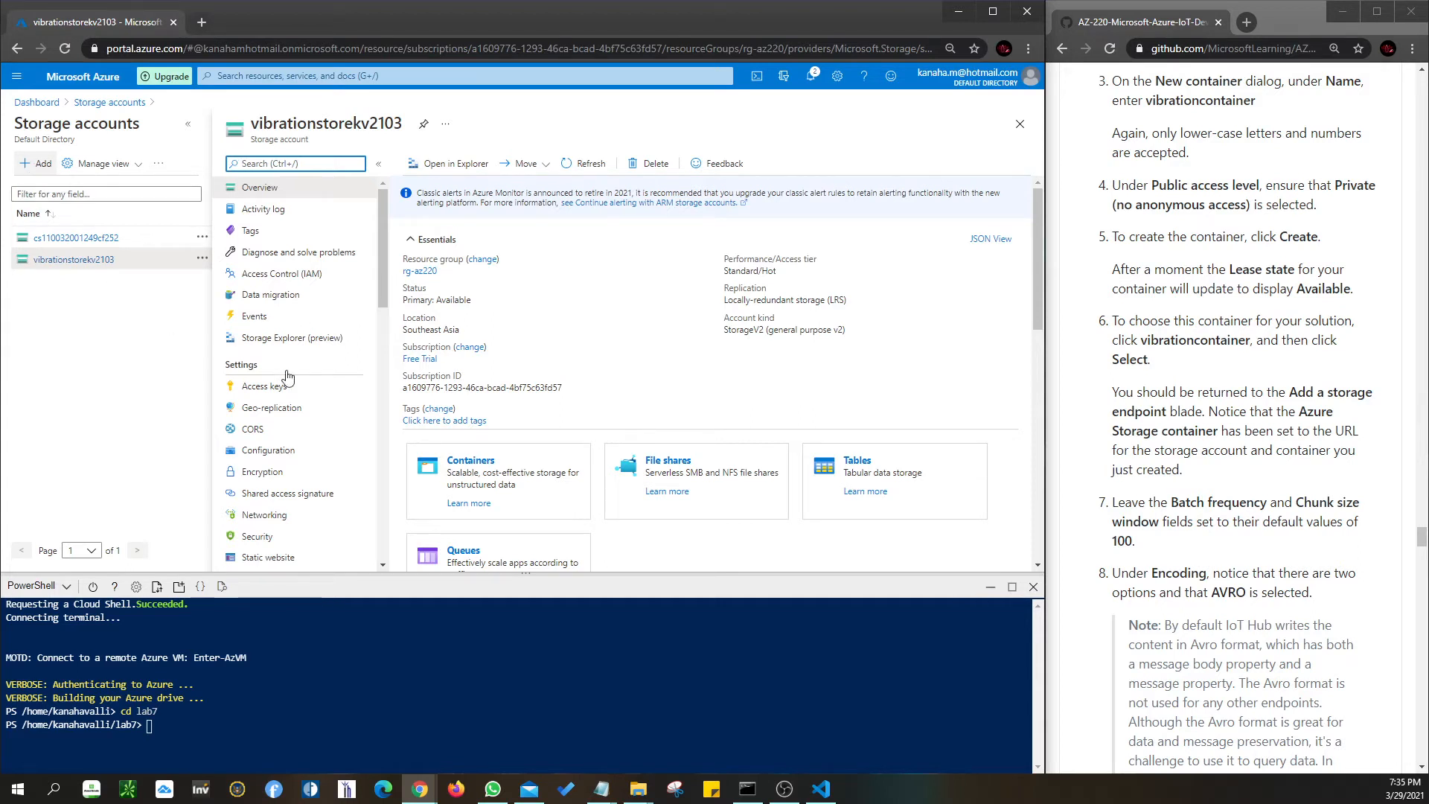
{"action": "scroll", "coordinate": [336, 385], "scroll_direction": "down", "scroll_amount": 2}
{"action": "scroll", "coordinate": [336, 385], "scroll_direction": "down", "scroll_amount": 3}
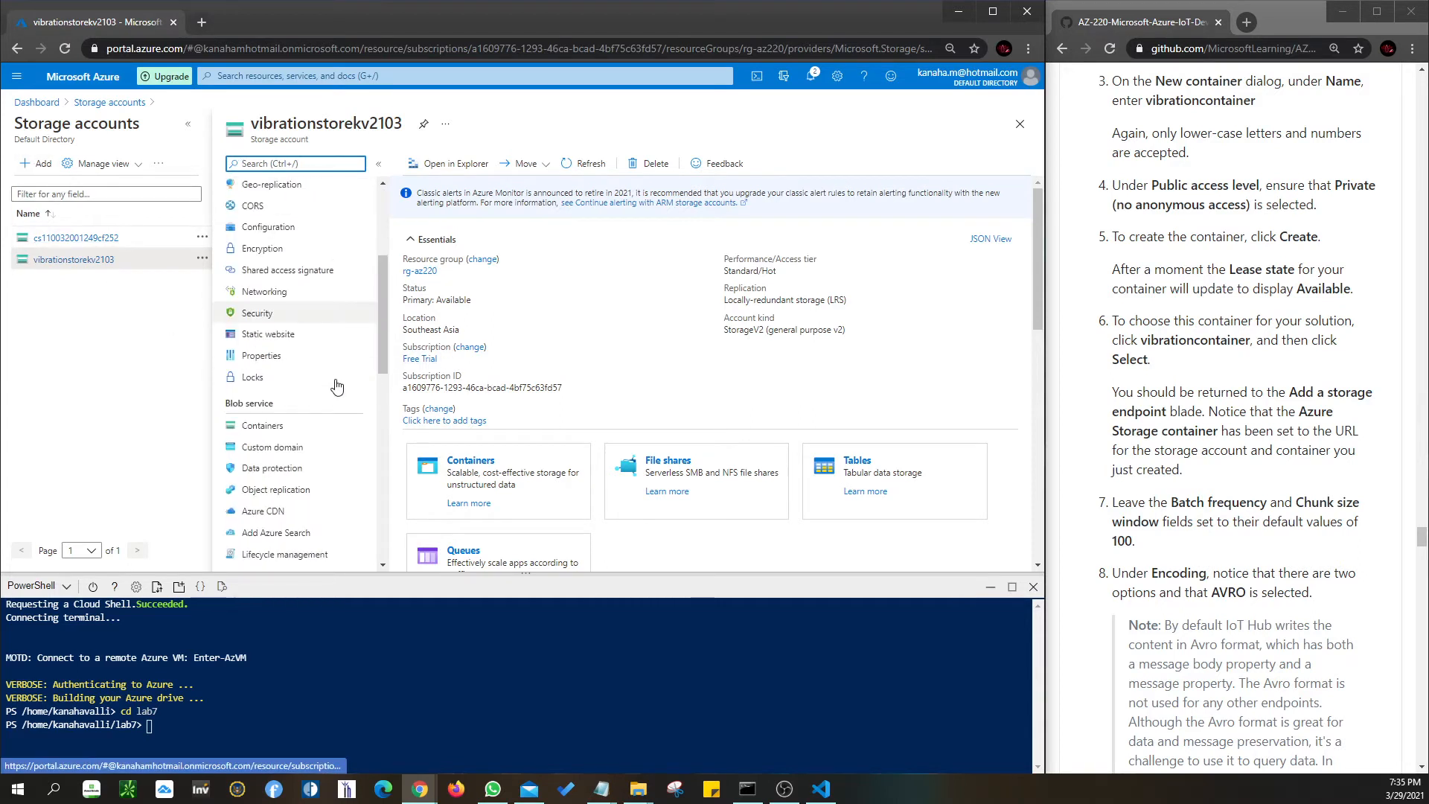
{"action": "scroll", "coordinate": [336, 385], "scroll_direction": "down", "scroll_amount": 3}
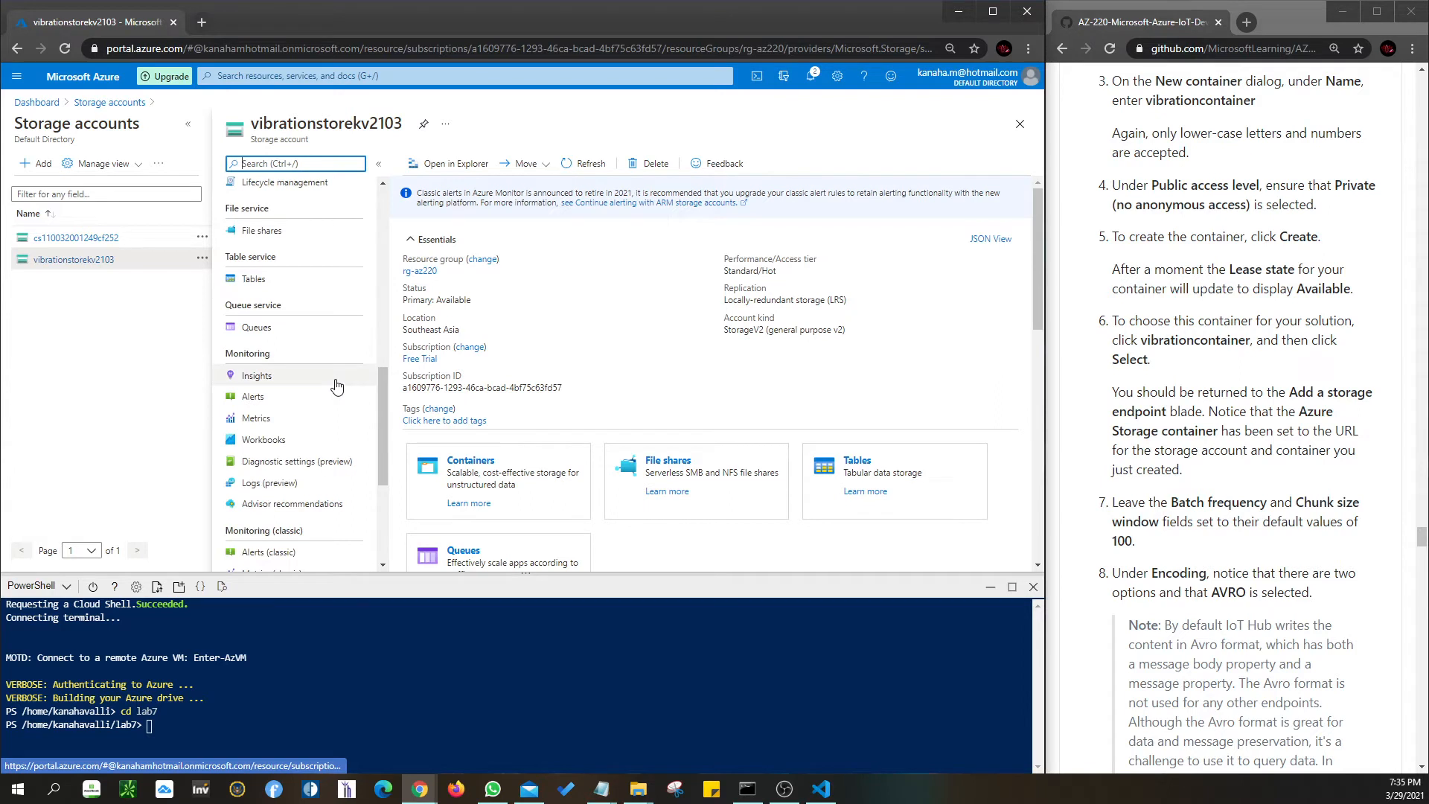
{"action": "scroll", "coordinate": [336, 385], "scroll_direction": "down", "scroll_amount": 3}
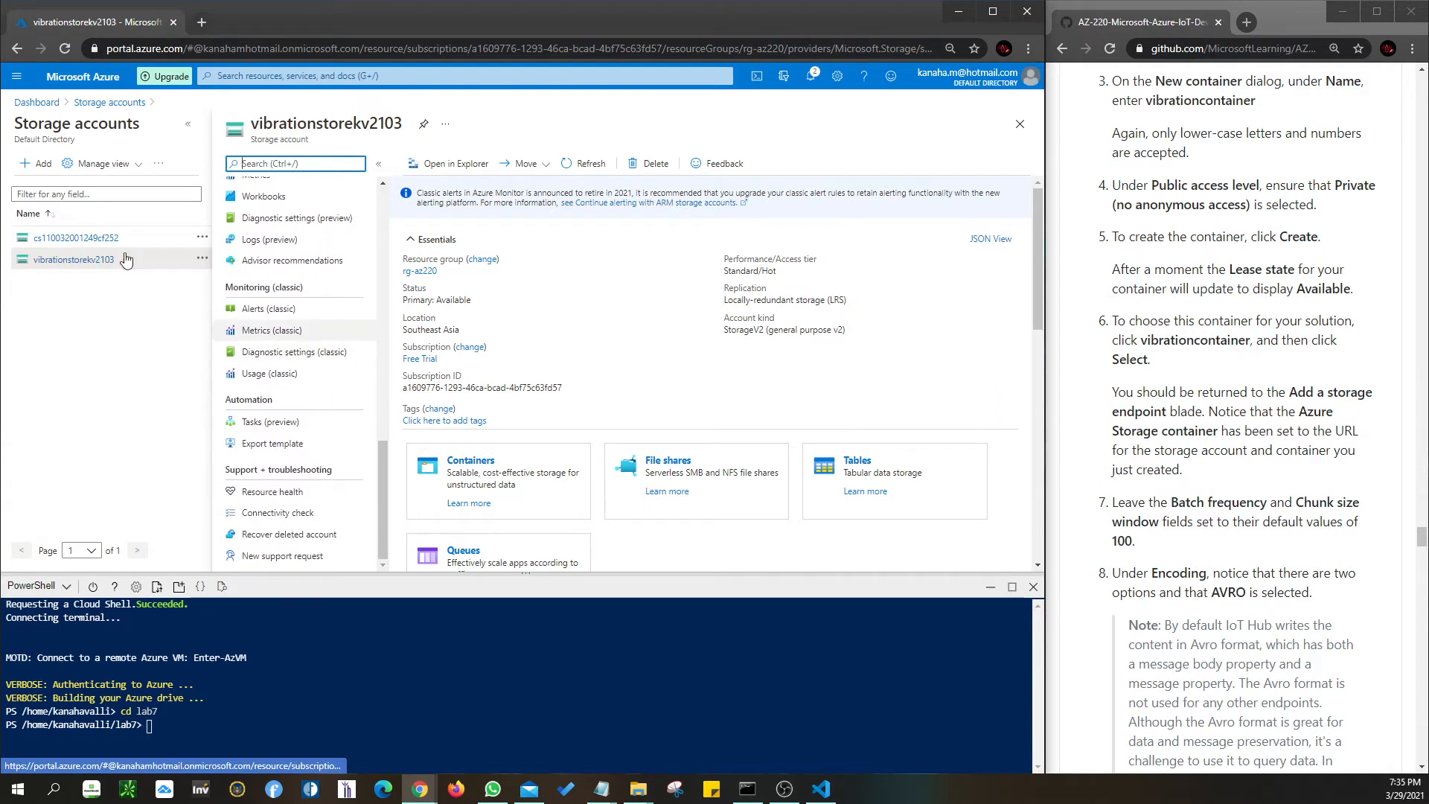
{"action": "left_click", "coordinate": [110, 102]}
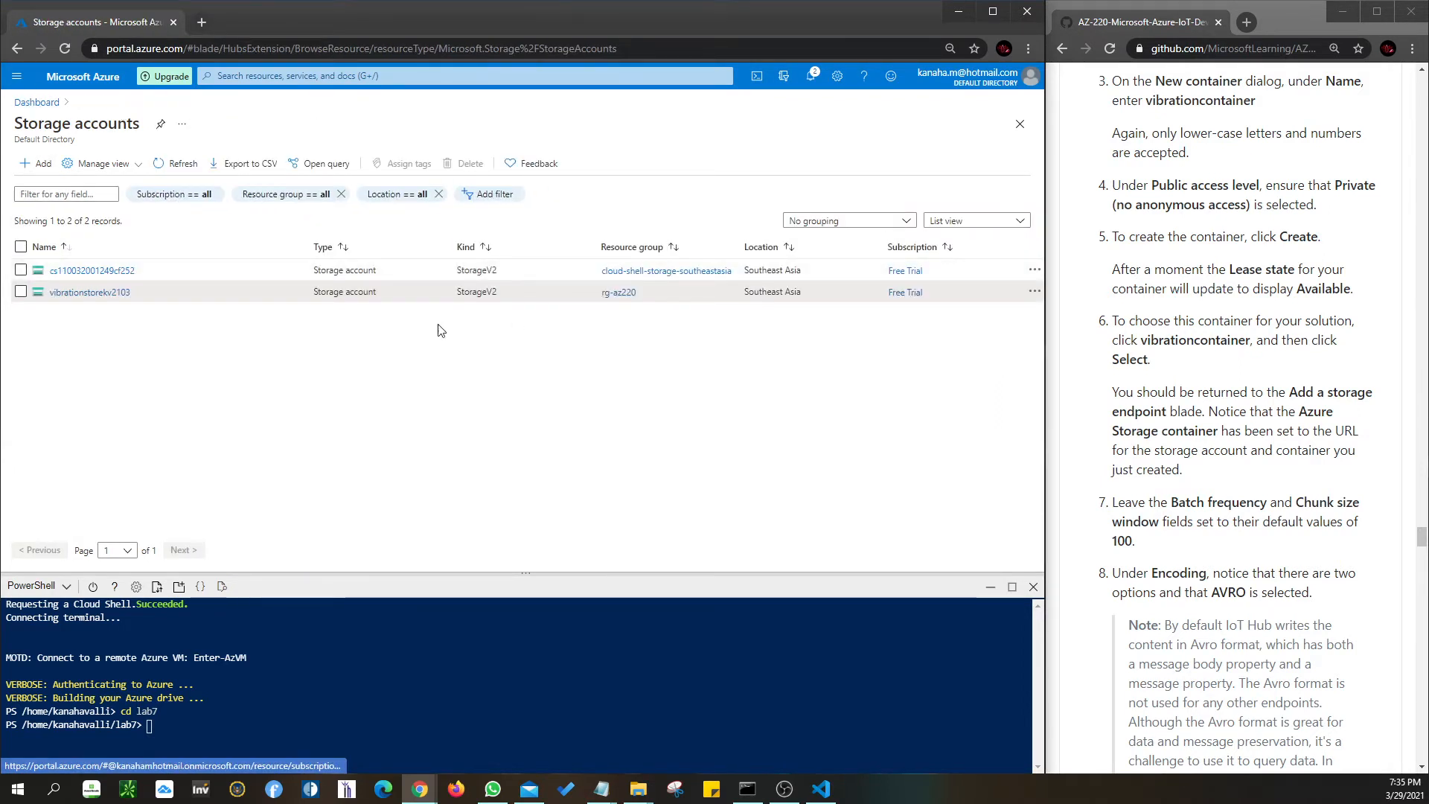
- Tick the vibrationstorekv2103 row and view its more-actions menu without choosing anything
{"action": "left_click", "coordinate": [175, 294]}
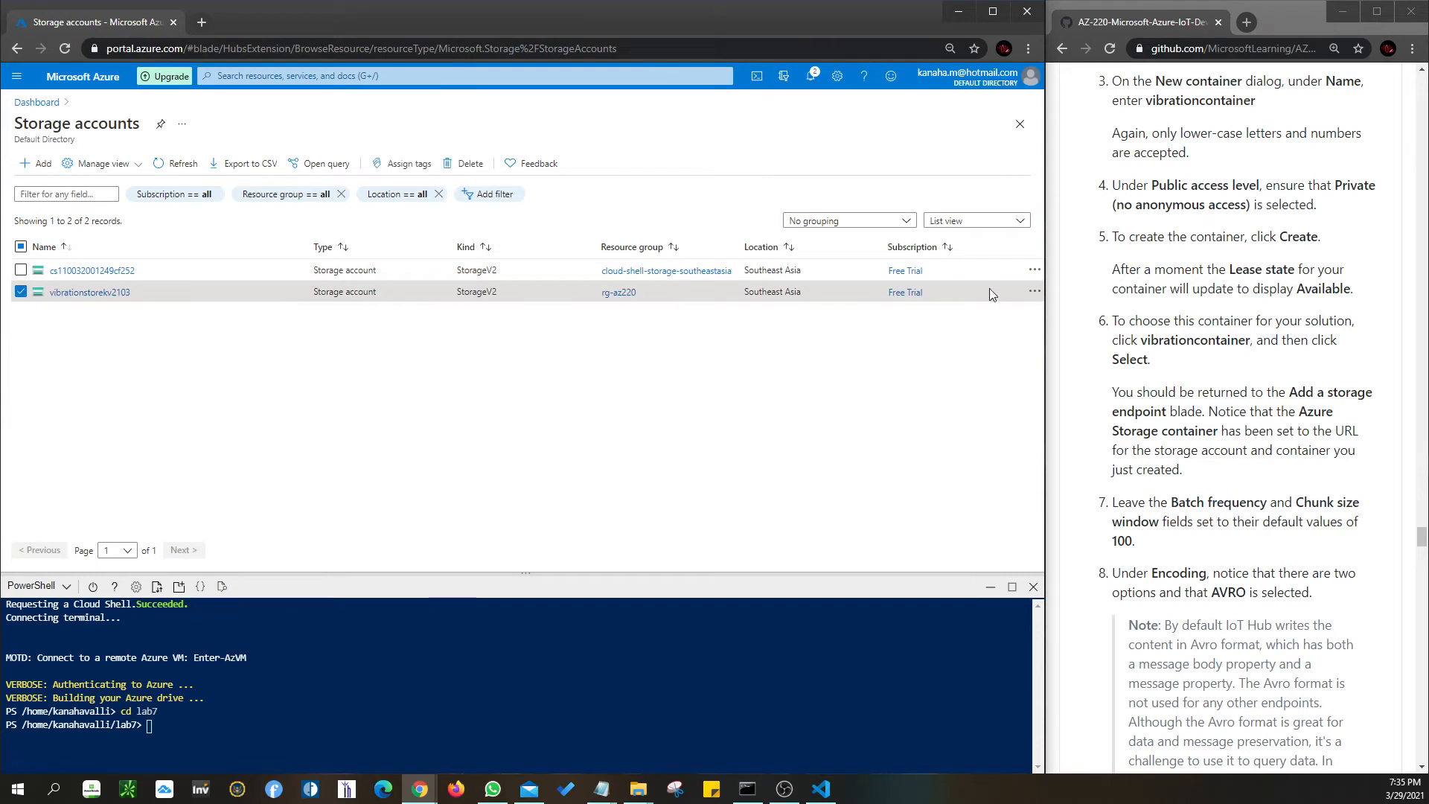
{"action": "left_click", "coordinate": [1035, 295]}
{"action": "left_click", "coordinate": [463, 375]}
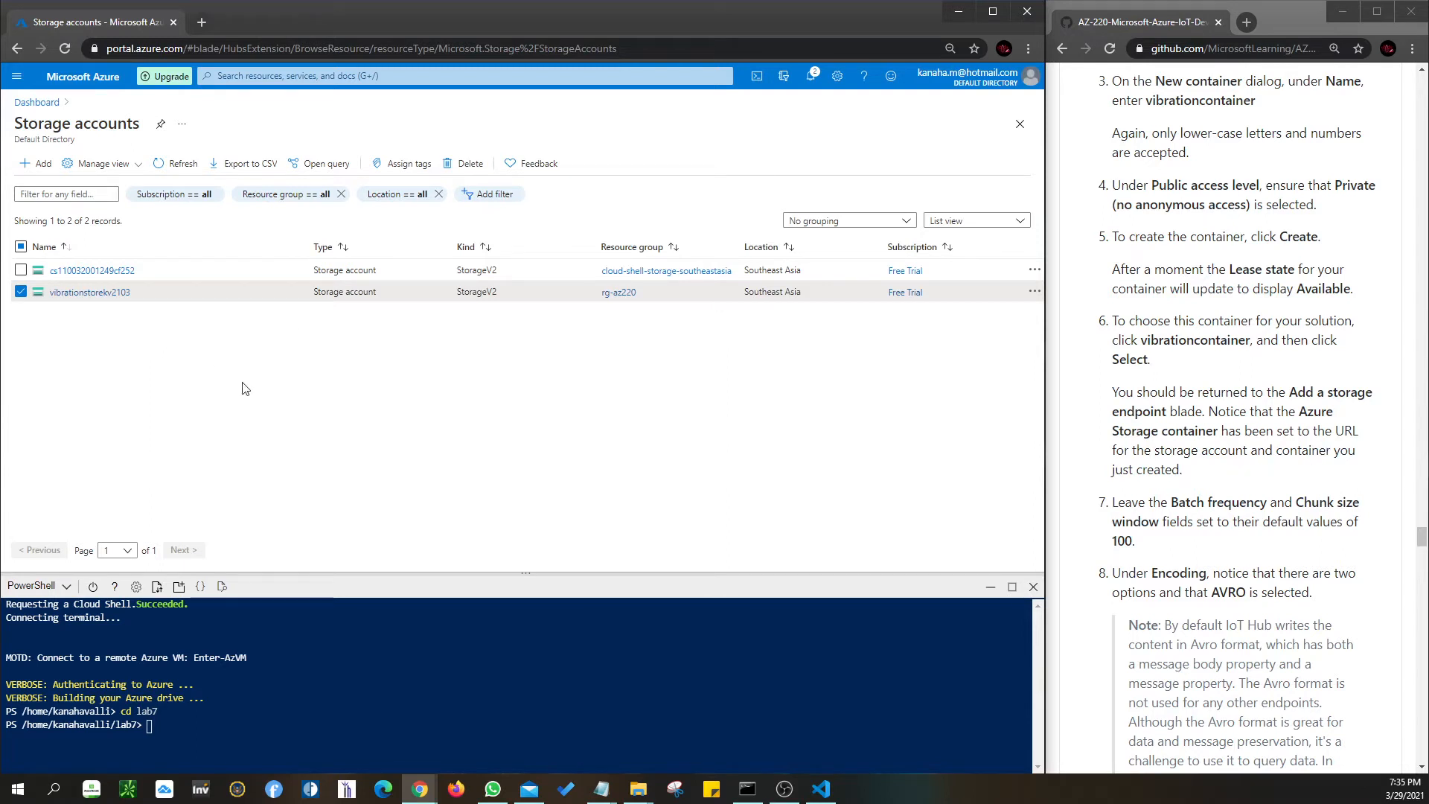
{"action": "scroll", "coordinate": [1212, 491], "scroll_direction": "down", "scroll_amount": 1}
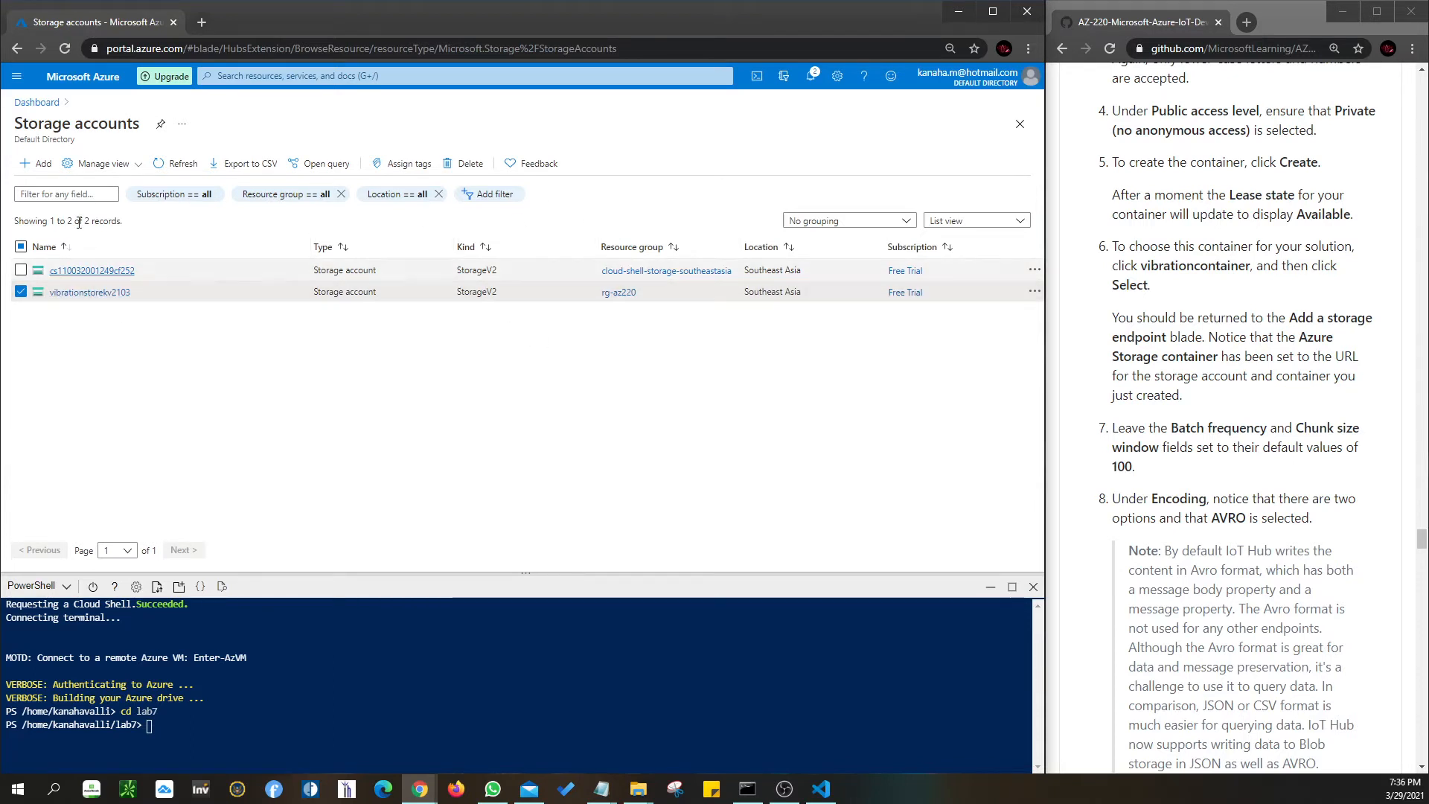
- Start a new storage account, then abandon the form for the Storage accounts list
{"action": "left_click", "coordinate": [36, 164]}
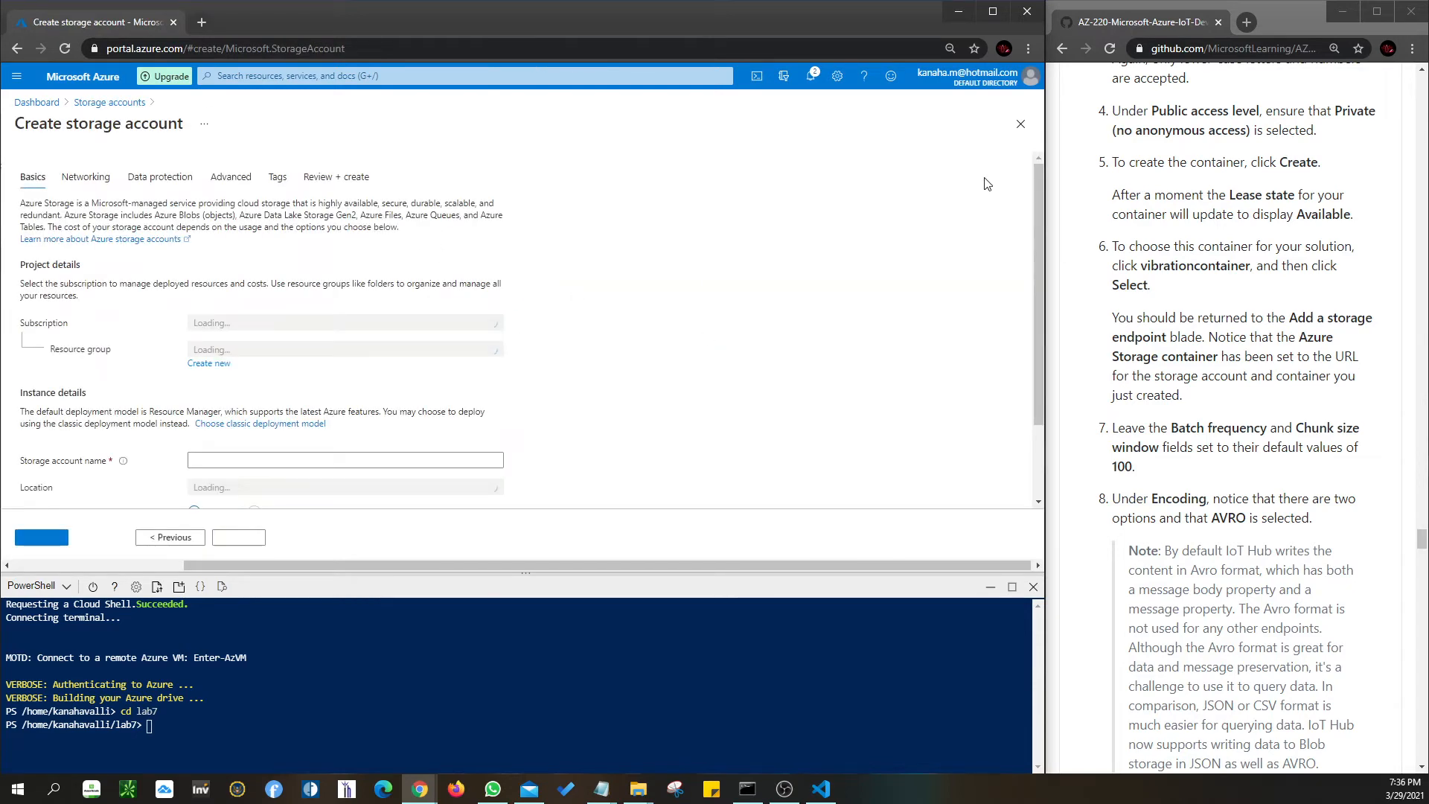
{"action": "scroll", "coordinate": [595, 335], "scroll_direction": "down", "scroll_amount": 2}
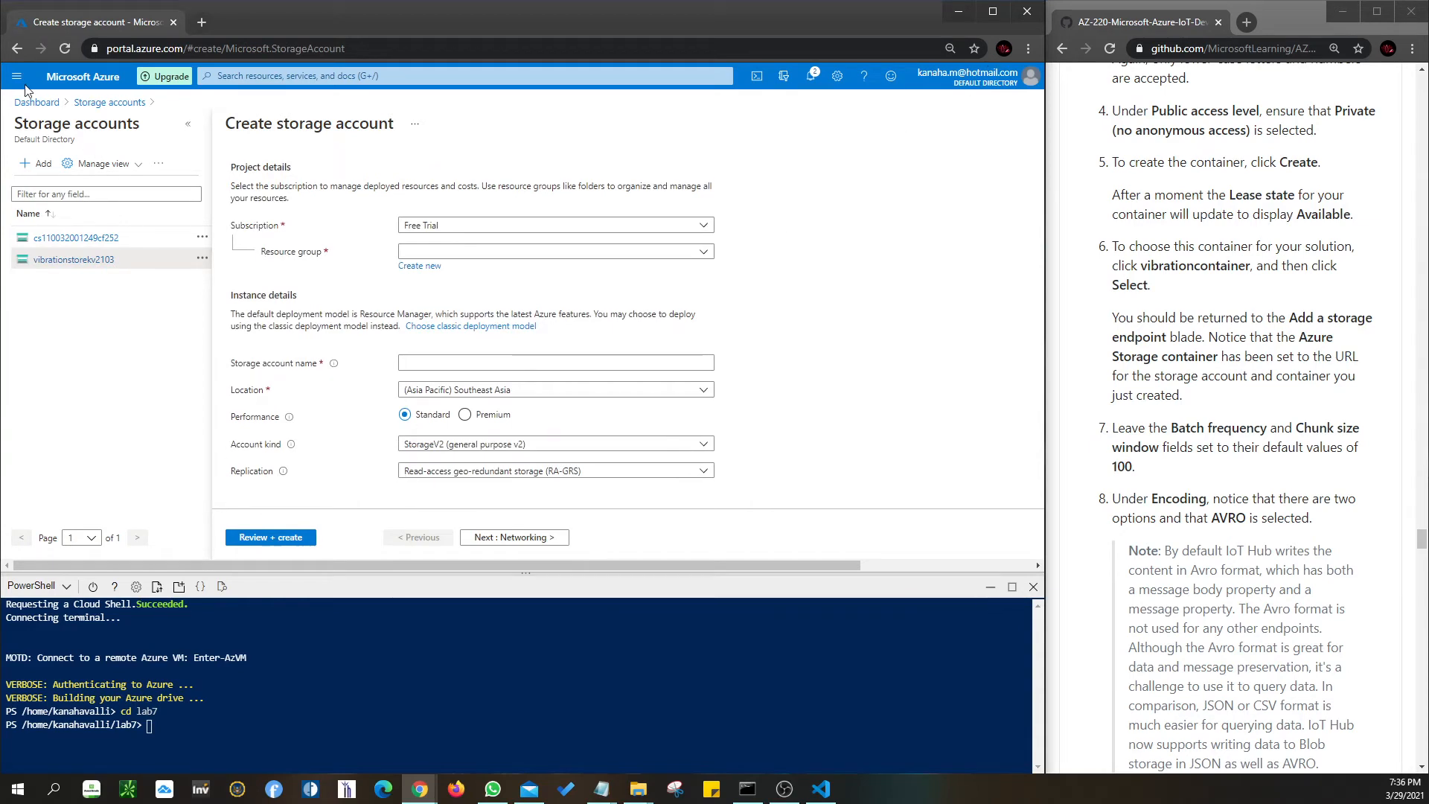
{"action": "left_click", "coordinate": [120, 242]}
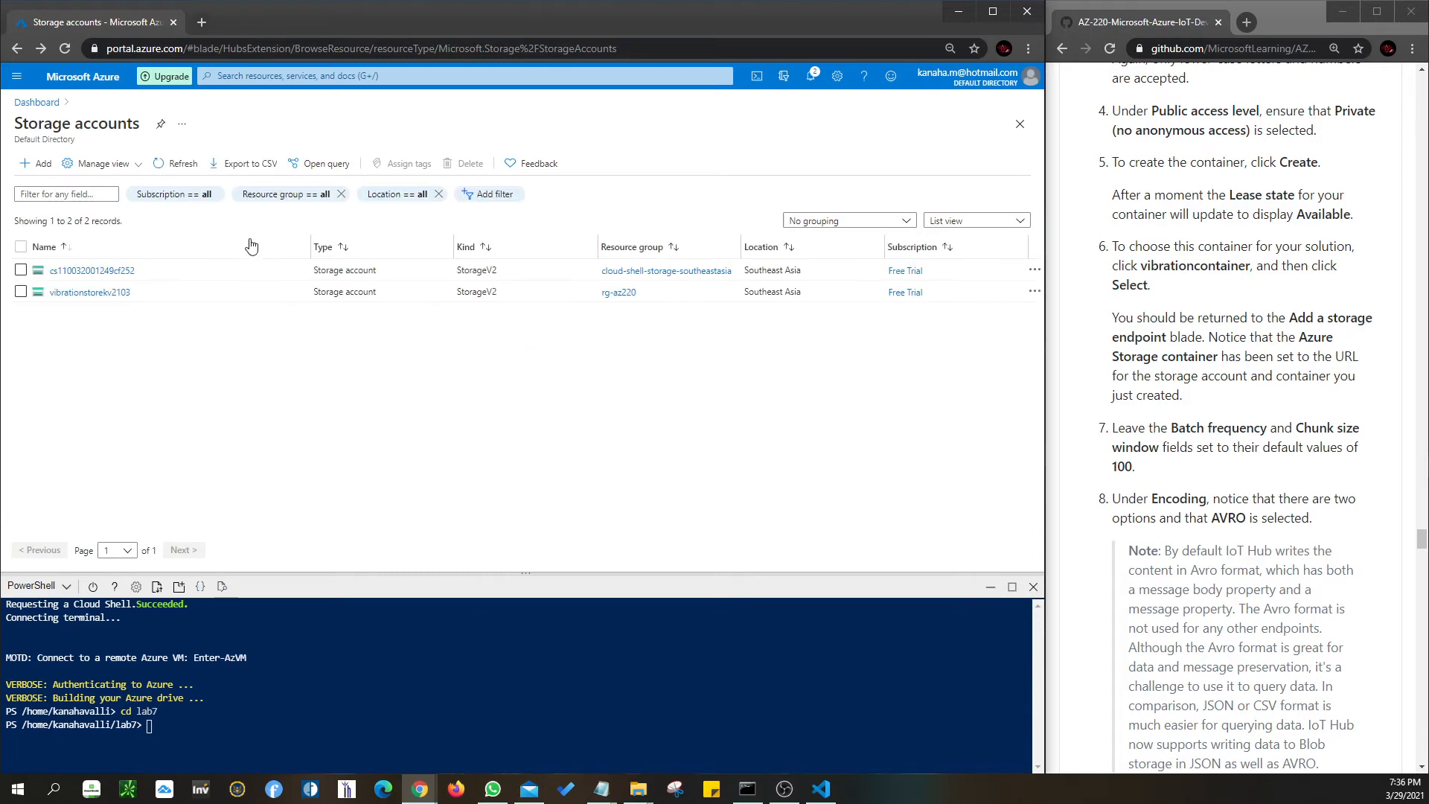
- Check vibrationstorekv2103's containers, discard the New container panel, and start + Add again
{"action": "left_click", "coordinate": [78, 294]}
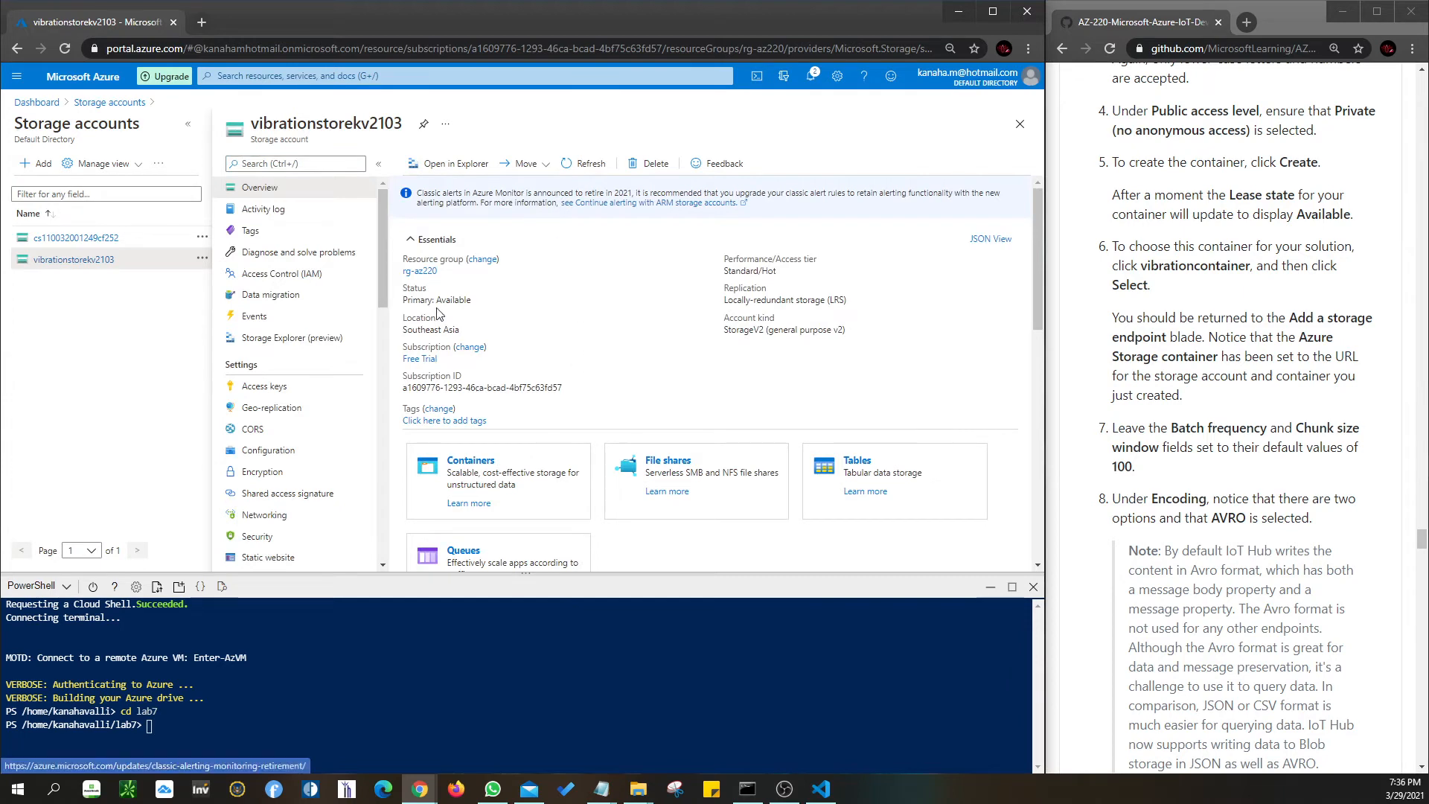
{"action": "left_click", "coordinate": [465, 462]}
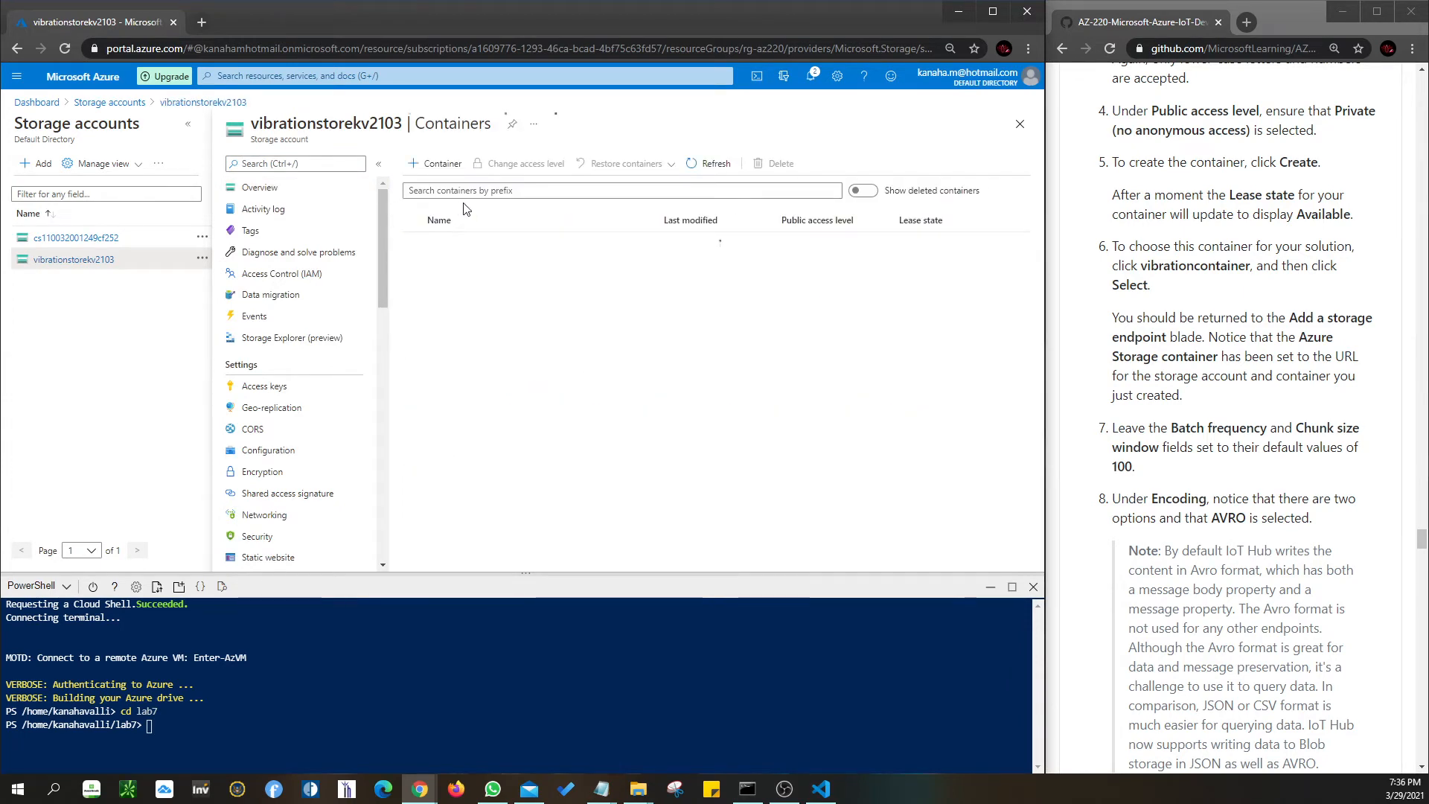
{"action": "left_click", "coordinate": [960, 169]}
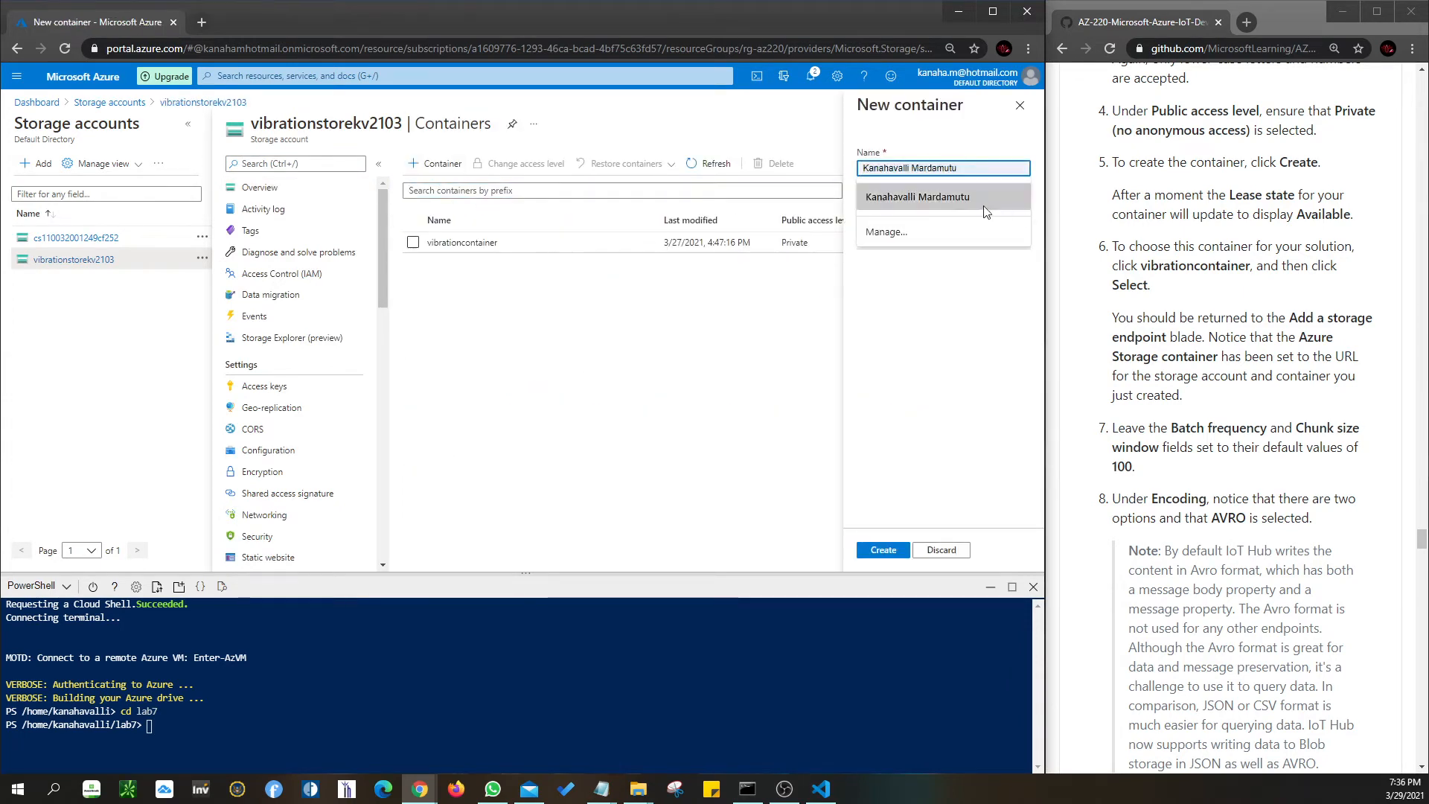
{"action": "left_click", "coordinate": [646, 397]}
{"action": "left_click", "coordinate": [1020, 105]}
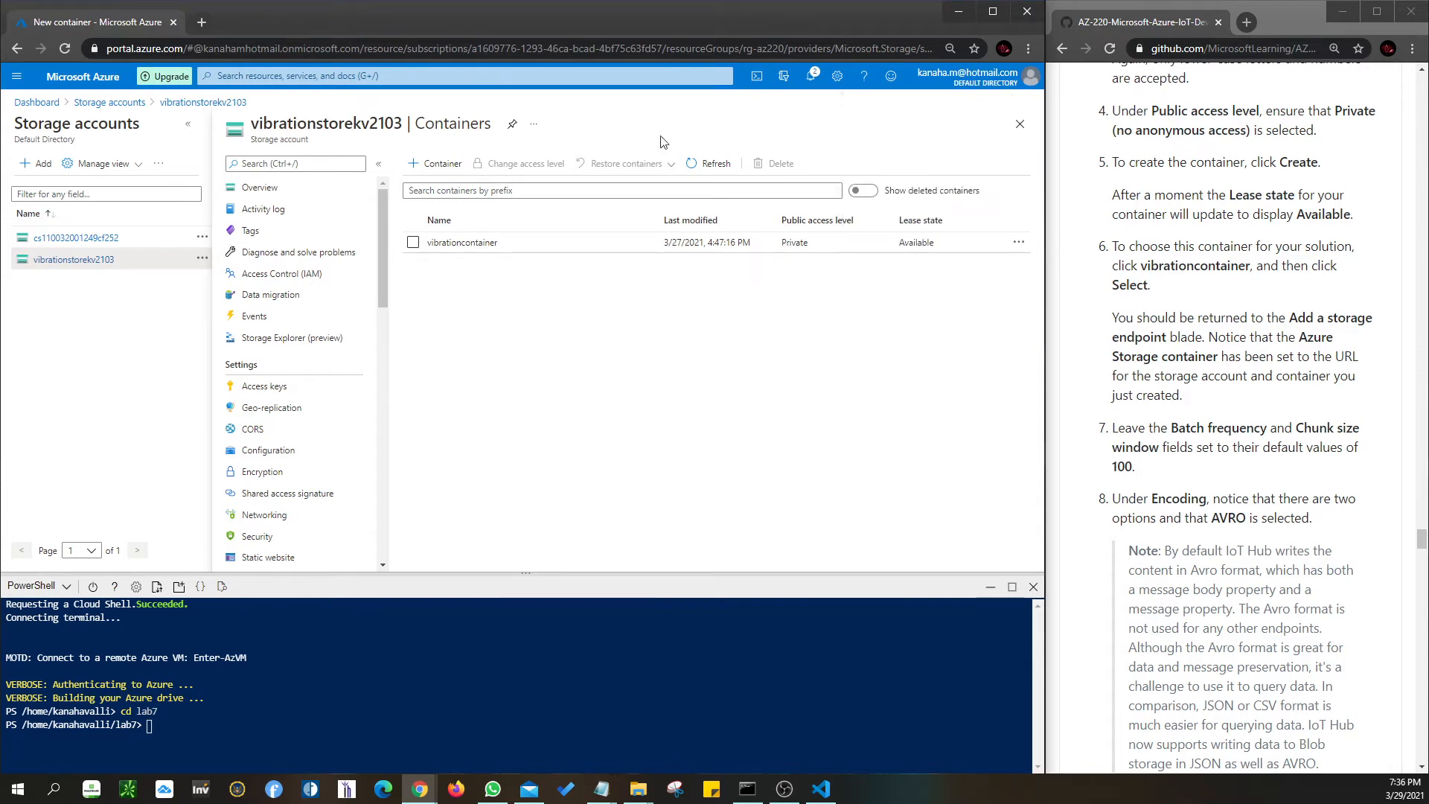
{"action": "left_click", "coordinate": [110, 102]}
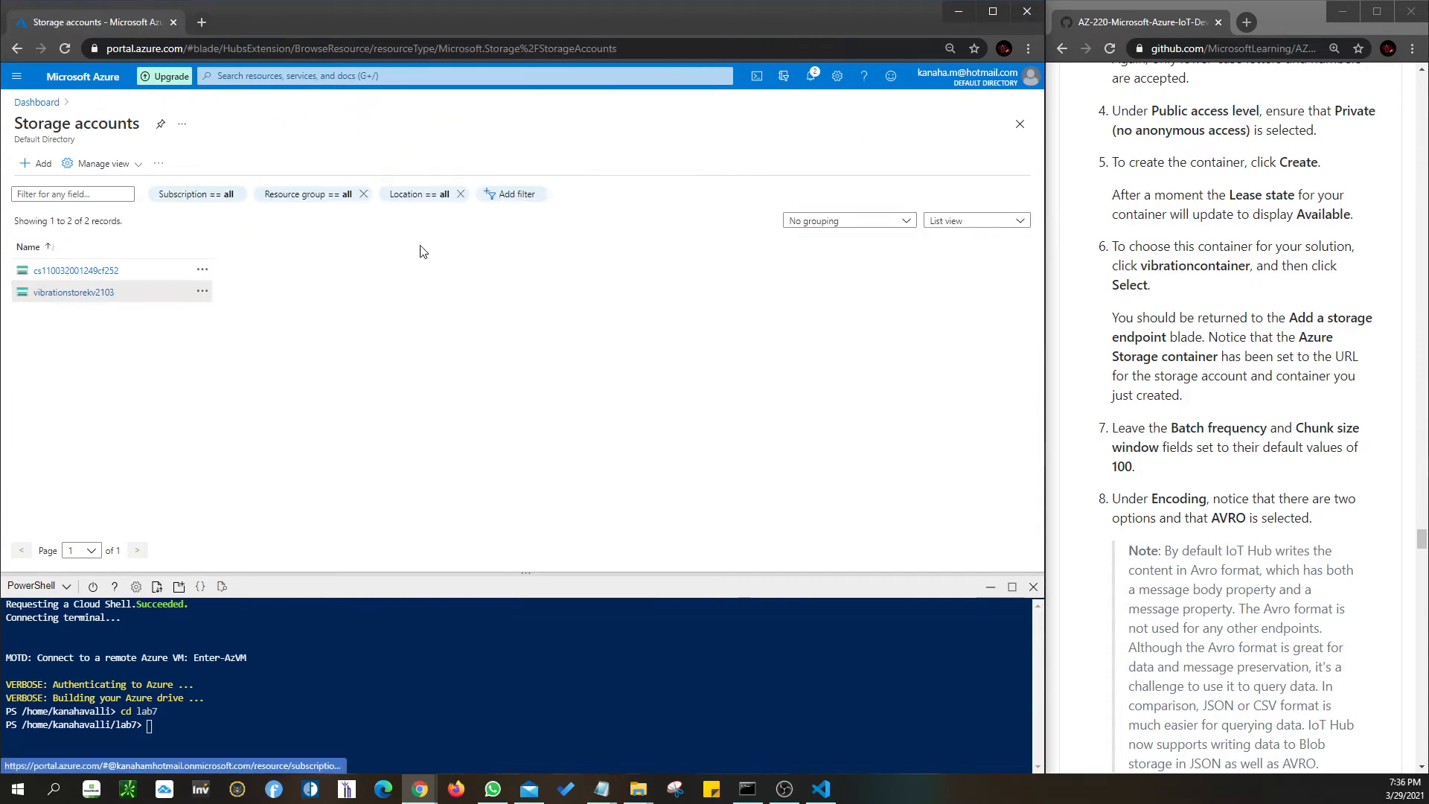
{"action": "left_click", "coordinate": [34, 164]}
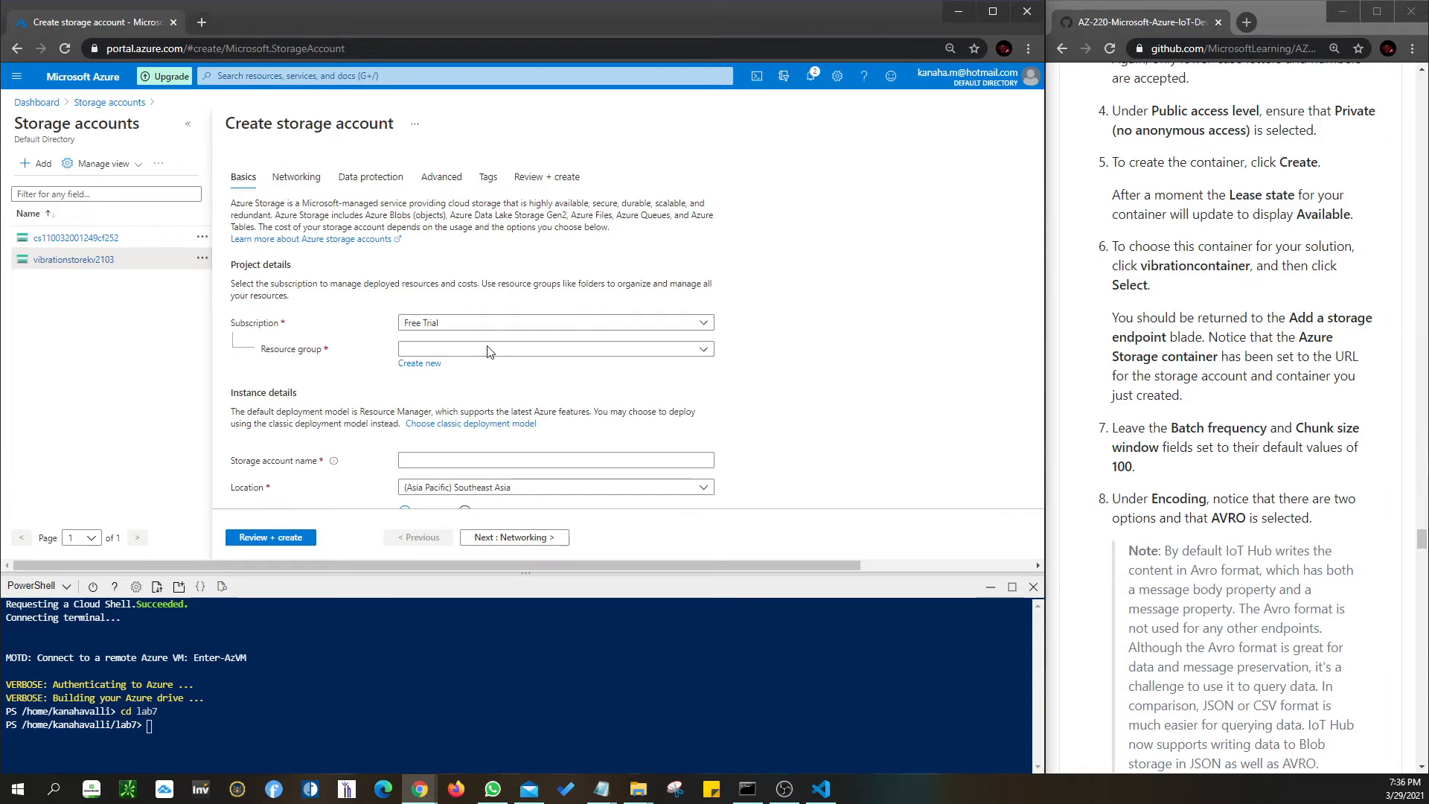
- Choose rg-az220 as the resource group in the Create storage account form
{"action": "left_click", "coordinate": [494, 350]}
{"action": "left_click", "coordinate": [661, 346]}
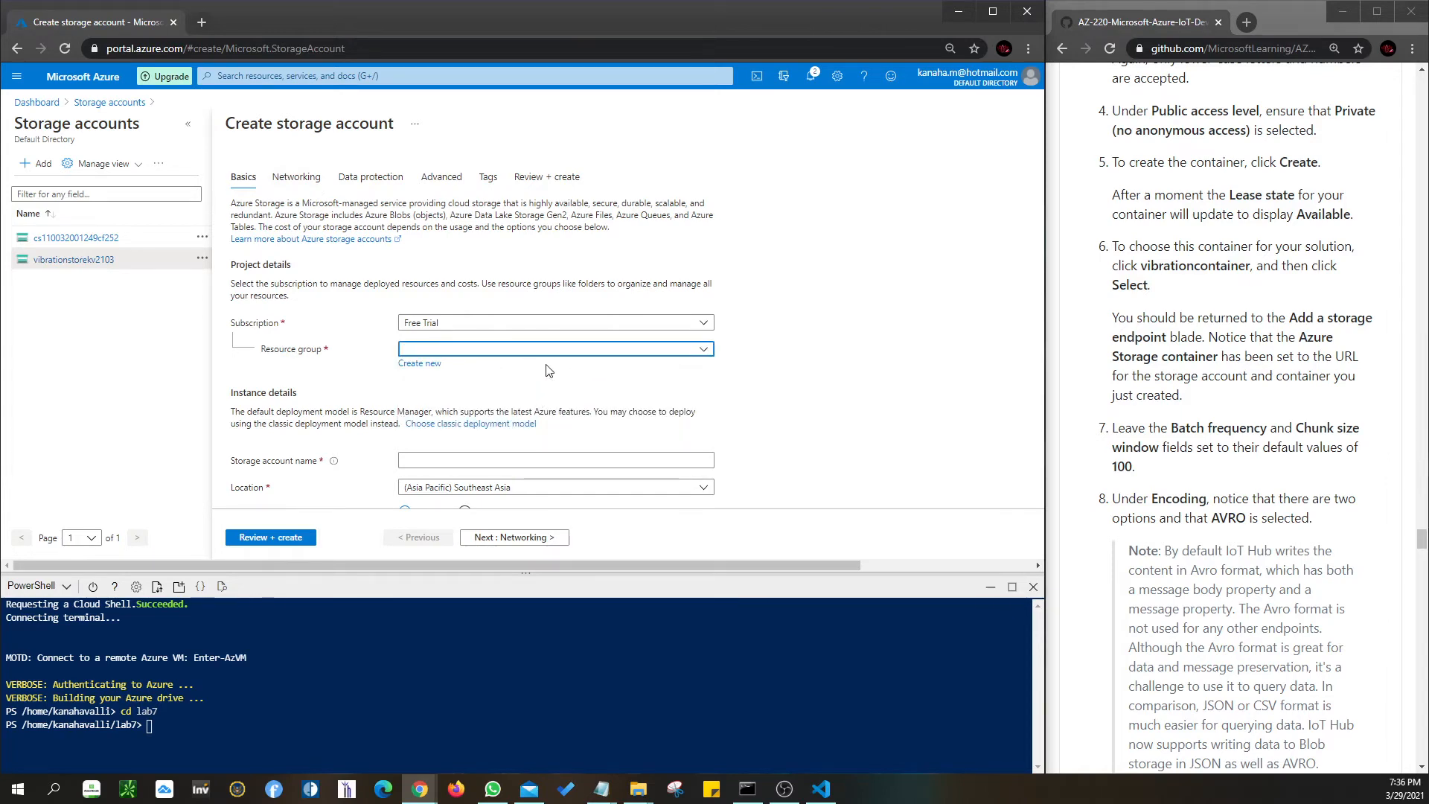
{"action": "left_click", "coordinate": [708, 358]}
{"action": "left_click", "coordinate": [629, 402]}
{"action": "scroll", "coordinate": [627, 379], "scroll_direction": "down", "scroll_amount": 2}
{"action": "left_click", "coordinate": [627, 366]}
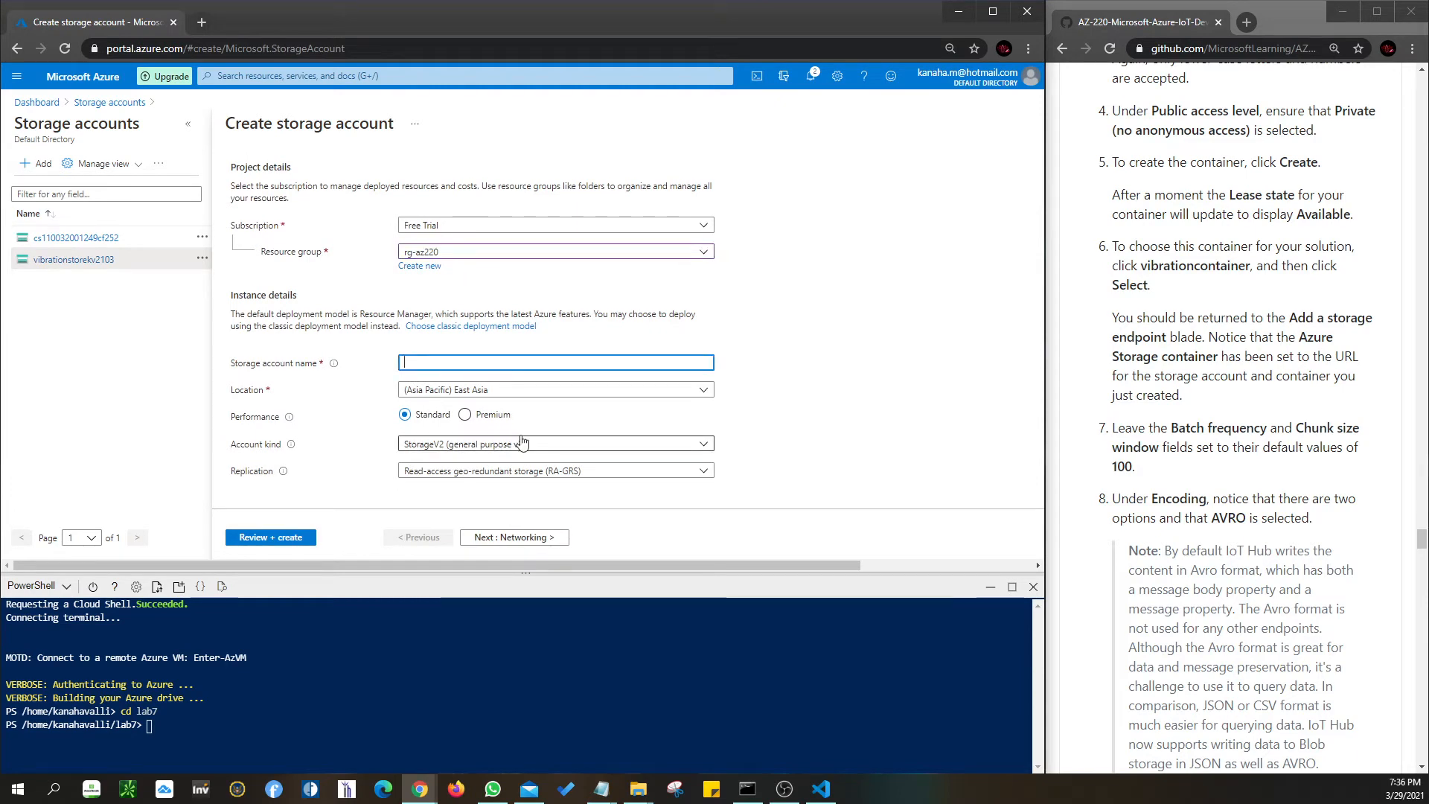
{"action": "scroll", "coordinate": [763, 436], "scroll_direction": "up", "scroll_amount": 2}
- Look at the Networking tab, return to Basics, then leave the form for Storage accounts
{"action": "left_click", "coordinate": [291, 179]}
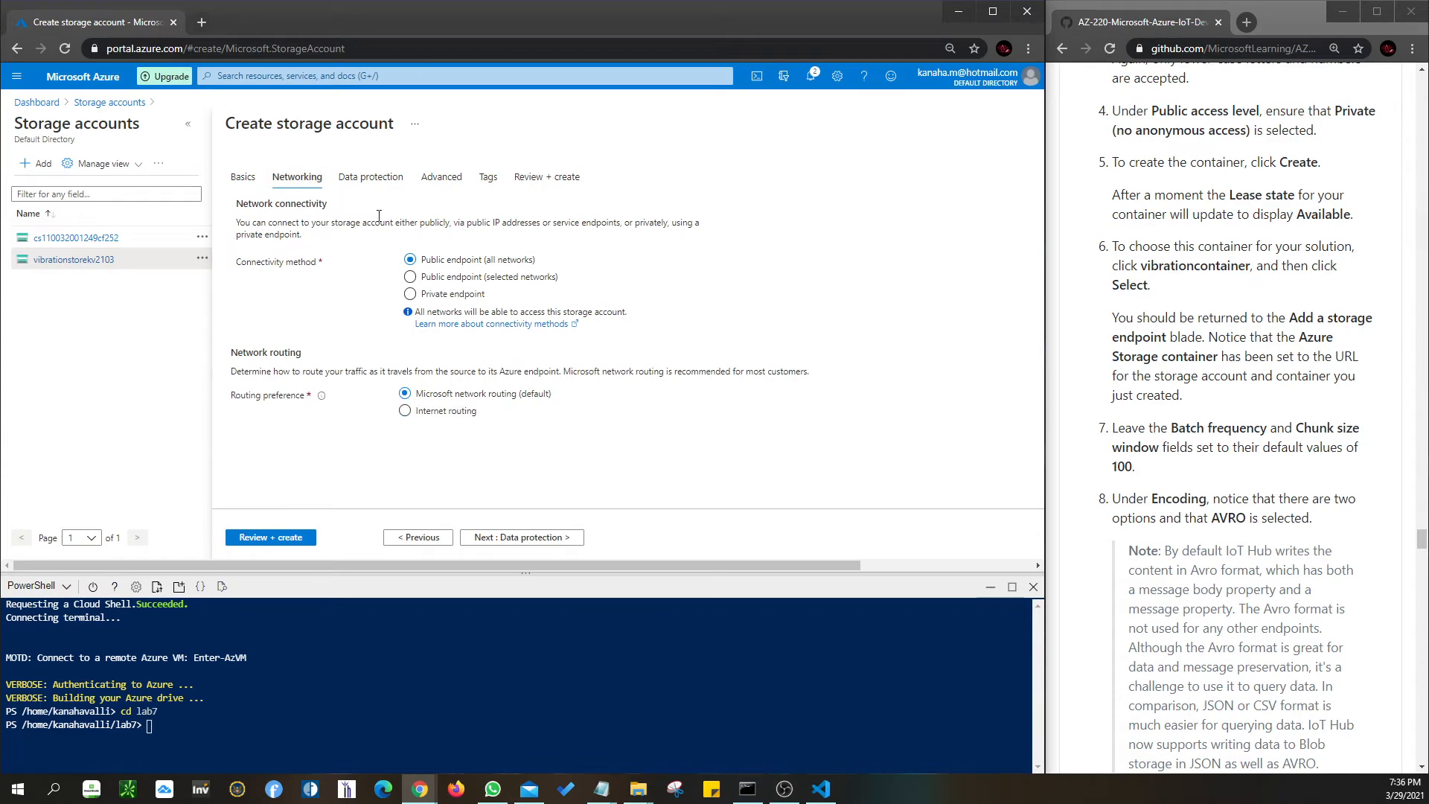
{"action": "left_click", "coordinate": [243, 177]}
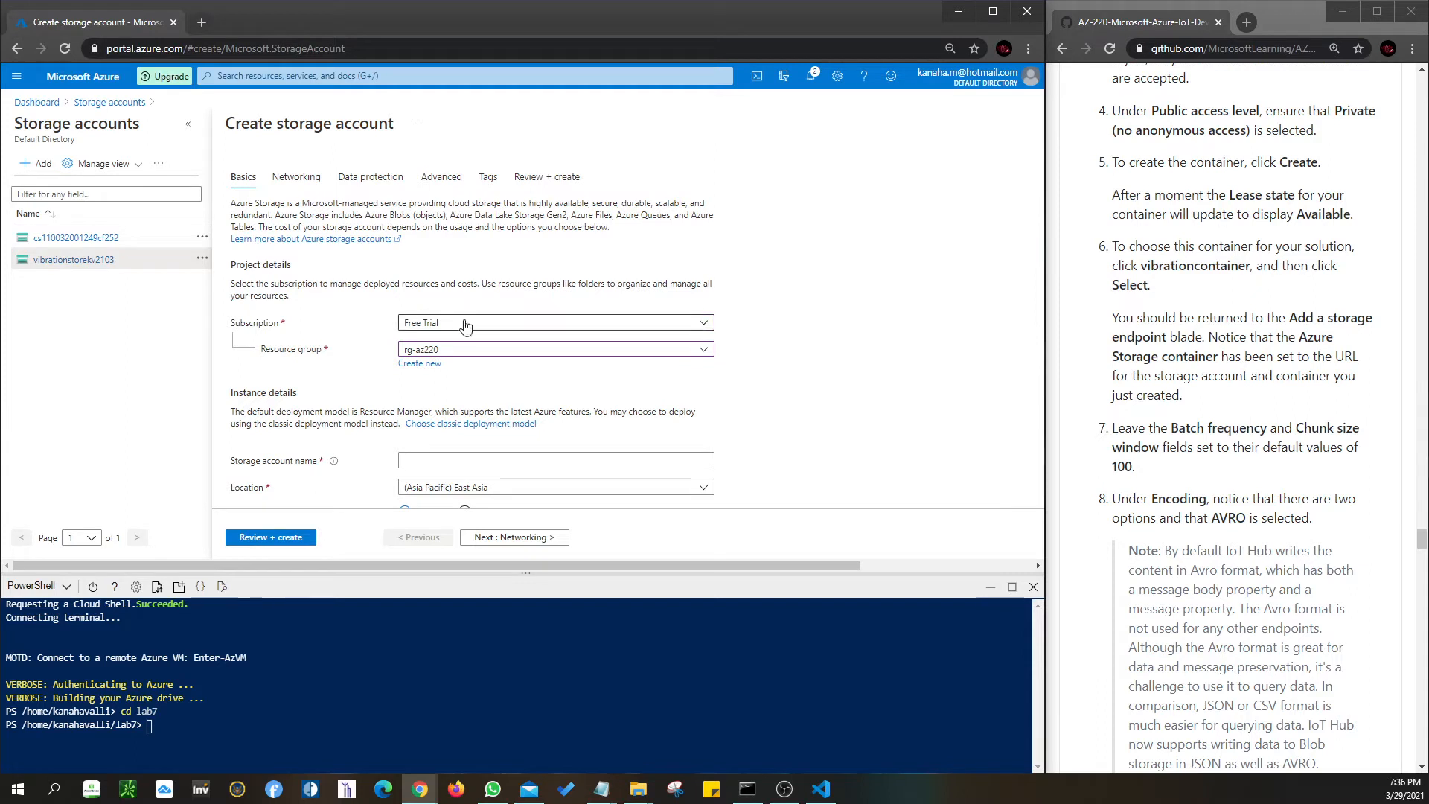
{"action": "scroll", "coordinate": [446, 335], "scroll_direction": "down", "scroll_amount": 1}
{"action": "scroll", "coordinate": [477, 413], "scroll_direction": "down", "scroll_amount": 1}
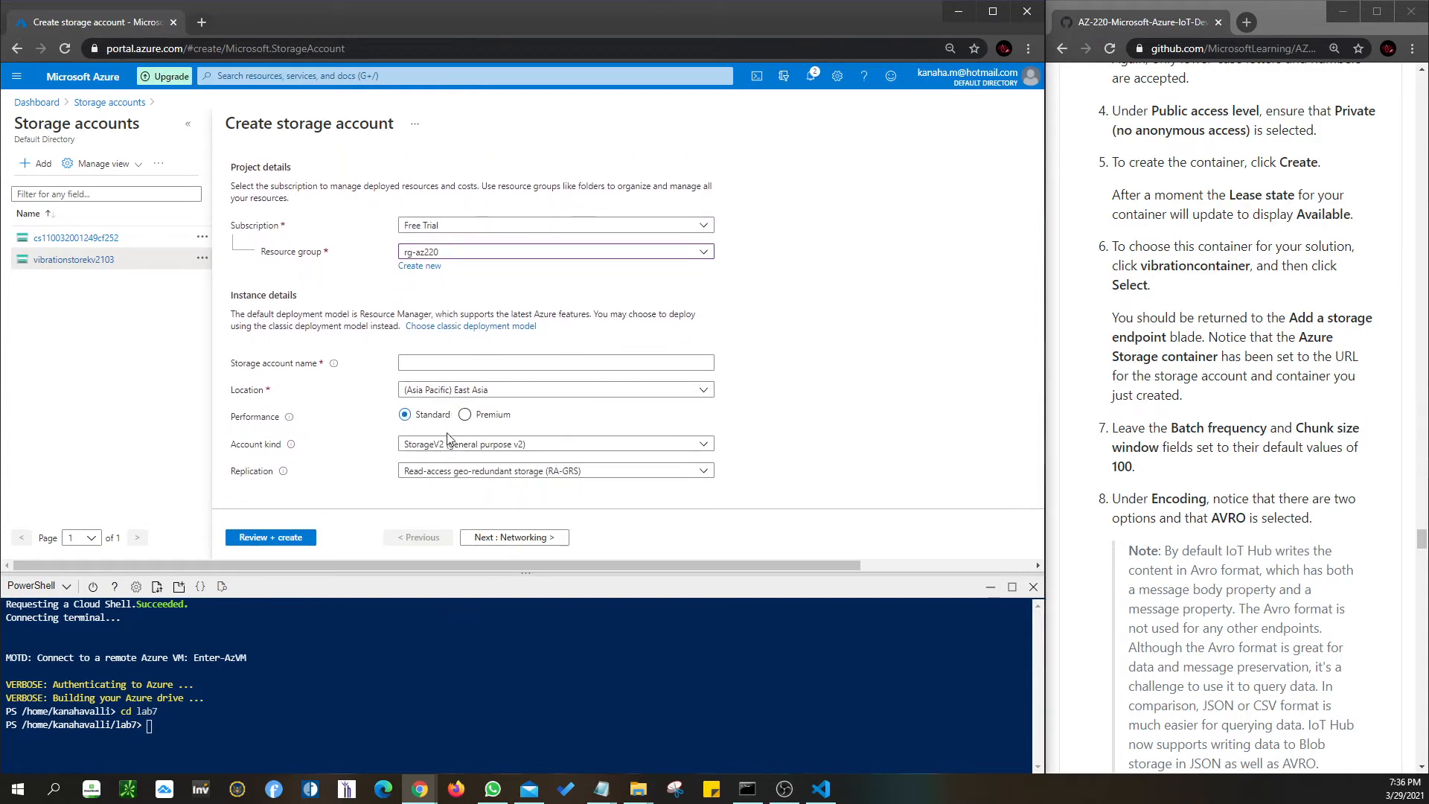
{"action": "left_click", "coordinate": [41, 48]}
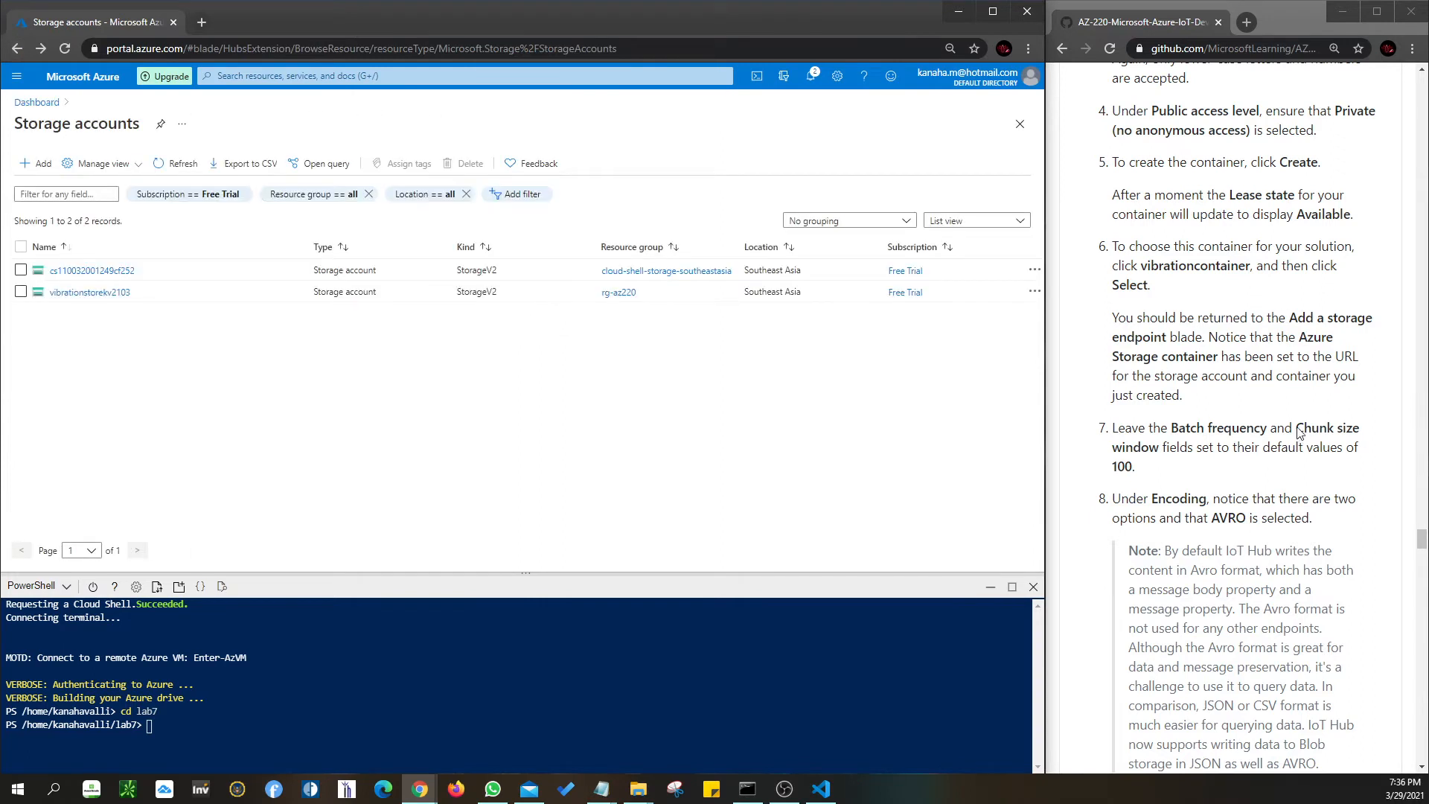
- Highlight the Batch frequency lab step, then open and scroll vibrationstorekv2103's overview
{"action": "left_click_drag", "start_coordinate": [1171, 430], "coordinate": [1267, 430]}
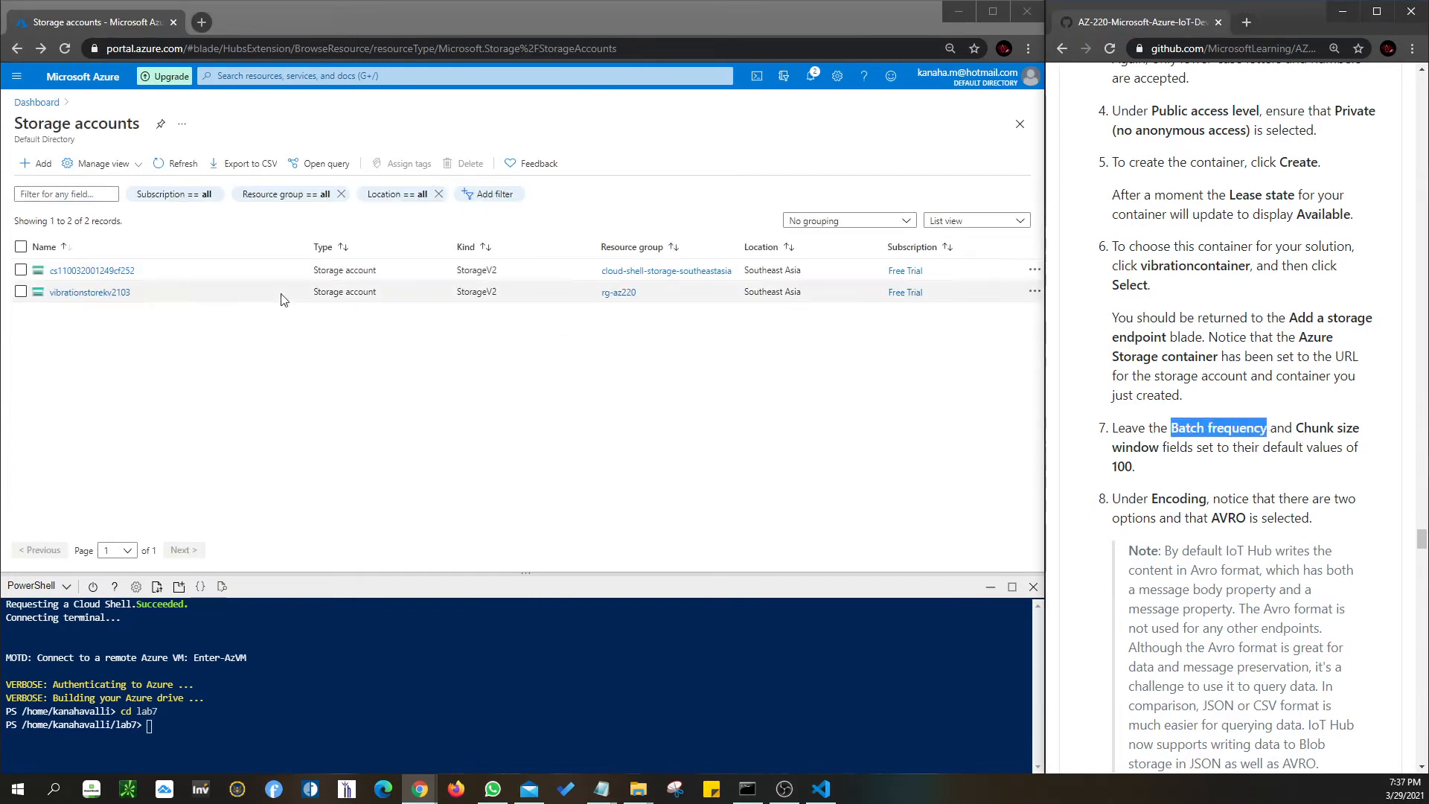
{"action": "left_click", "coordinate": [86, 292]}
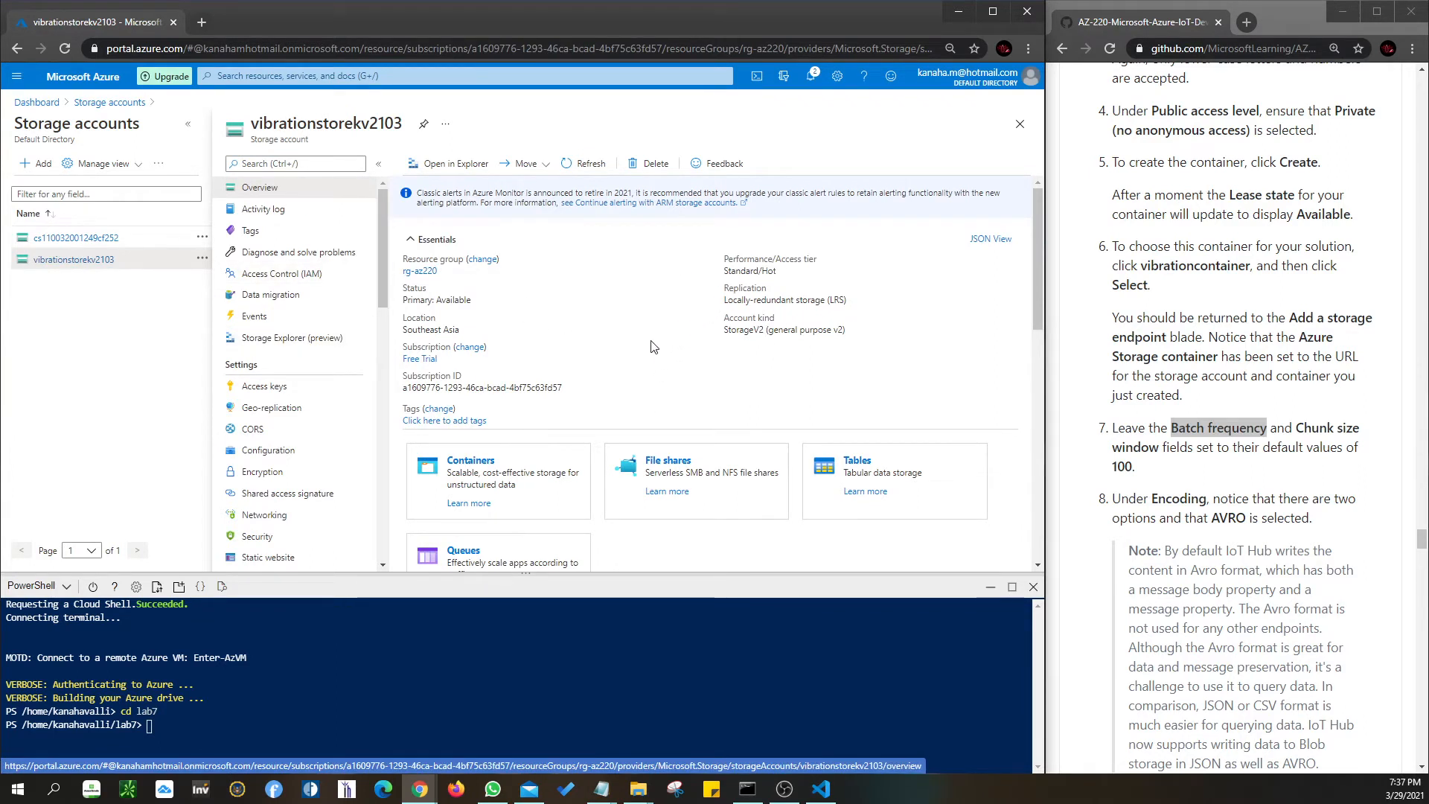
{"action": "scroll", "coordinate": [652, 347], "scroll_direction": "down", "scroll_amount": 5}
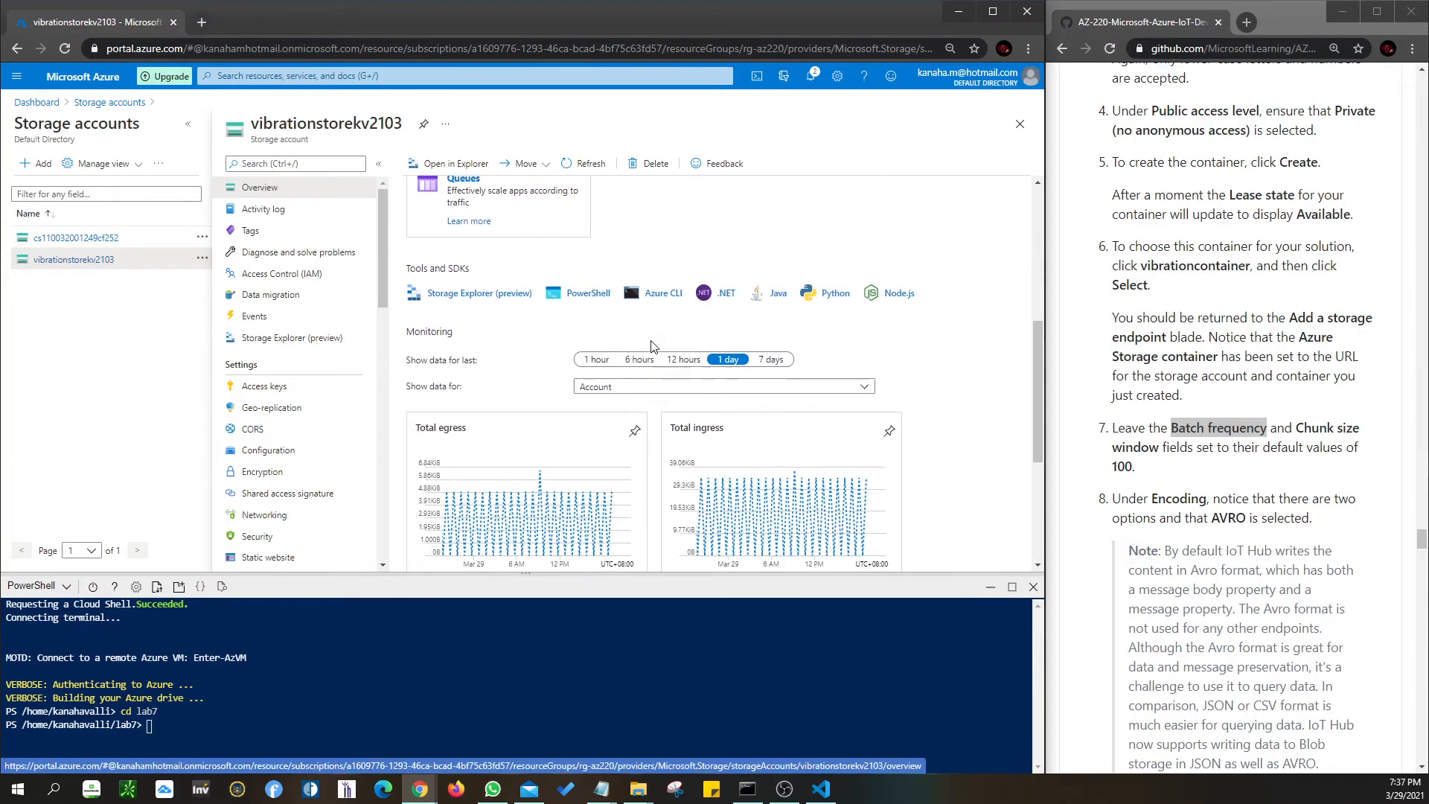
{"action": "scroll", "coordinate": [651, 346], "scroll_direction": "up", "scroll_amount": 5}
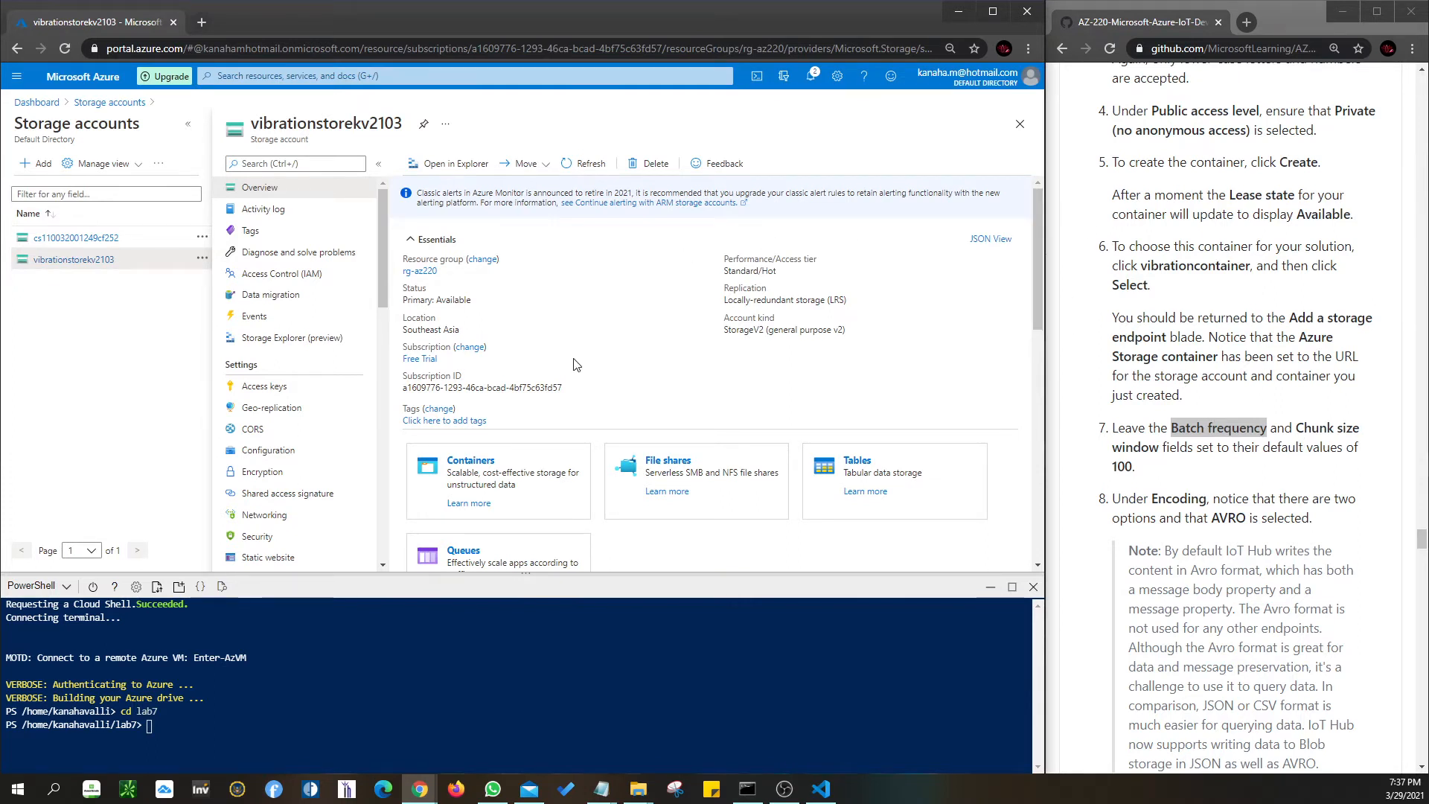
- In the lab instructions, highlight Batch frequency, the Chunk size default of 100, and AVRO encoding
{"action": "left_click", "coordinate": [1174, 429]}
{"action": "left_click_drag", "start_coordinate": [1175, 429], "coordinate": [1136, 467]}
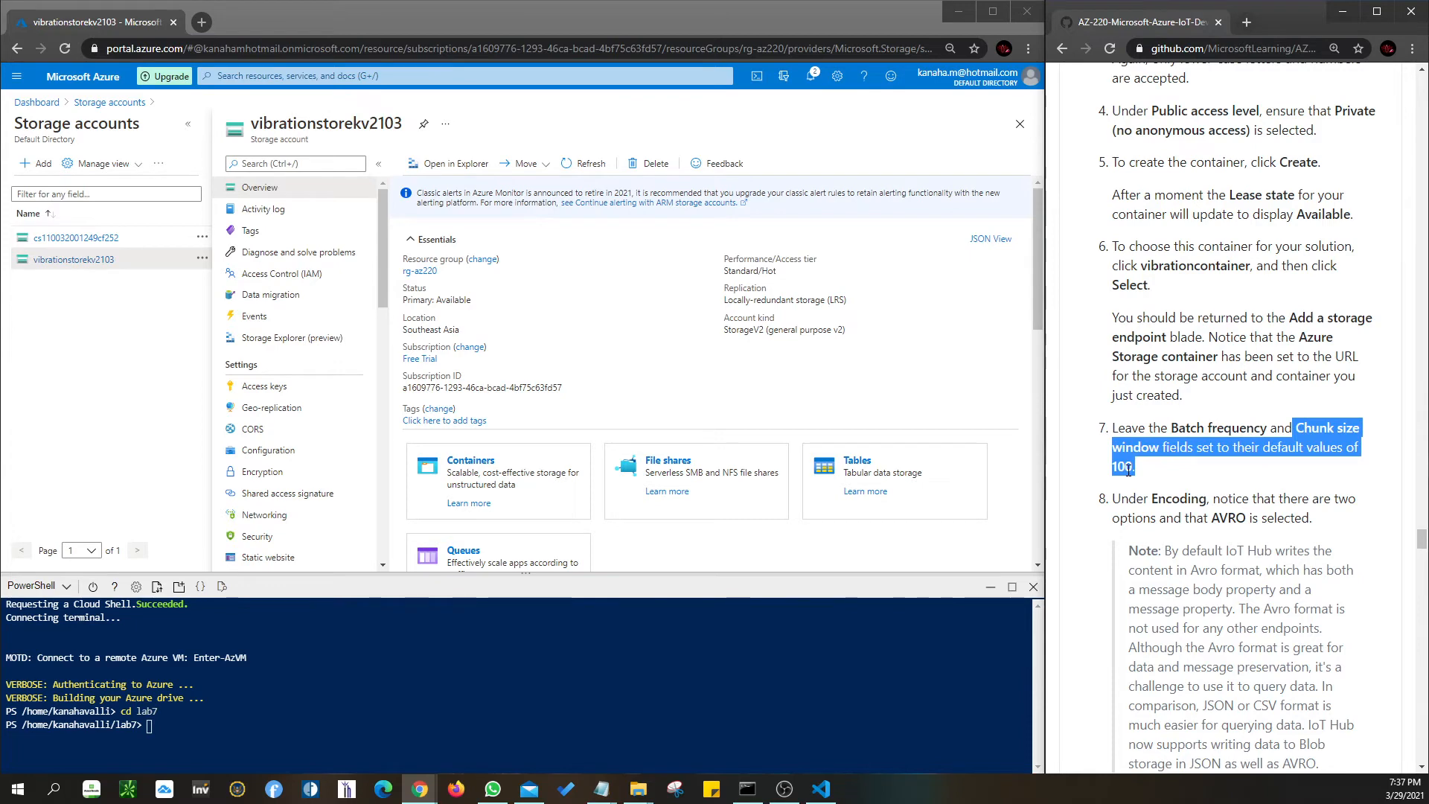
{"action": "left_click", "coordinate": [1134, 469]}
{"action": "scroll", "coordinate": [1145, 473], "scroll_direction": "down", "scroll_amount": 4}
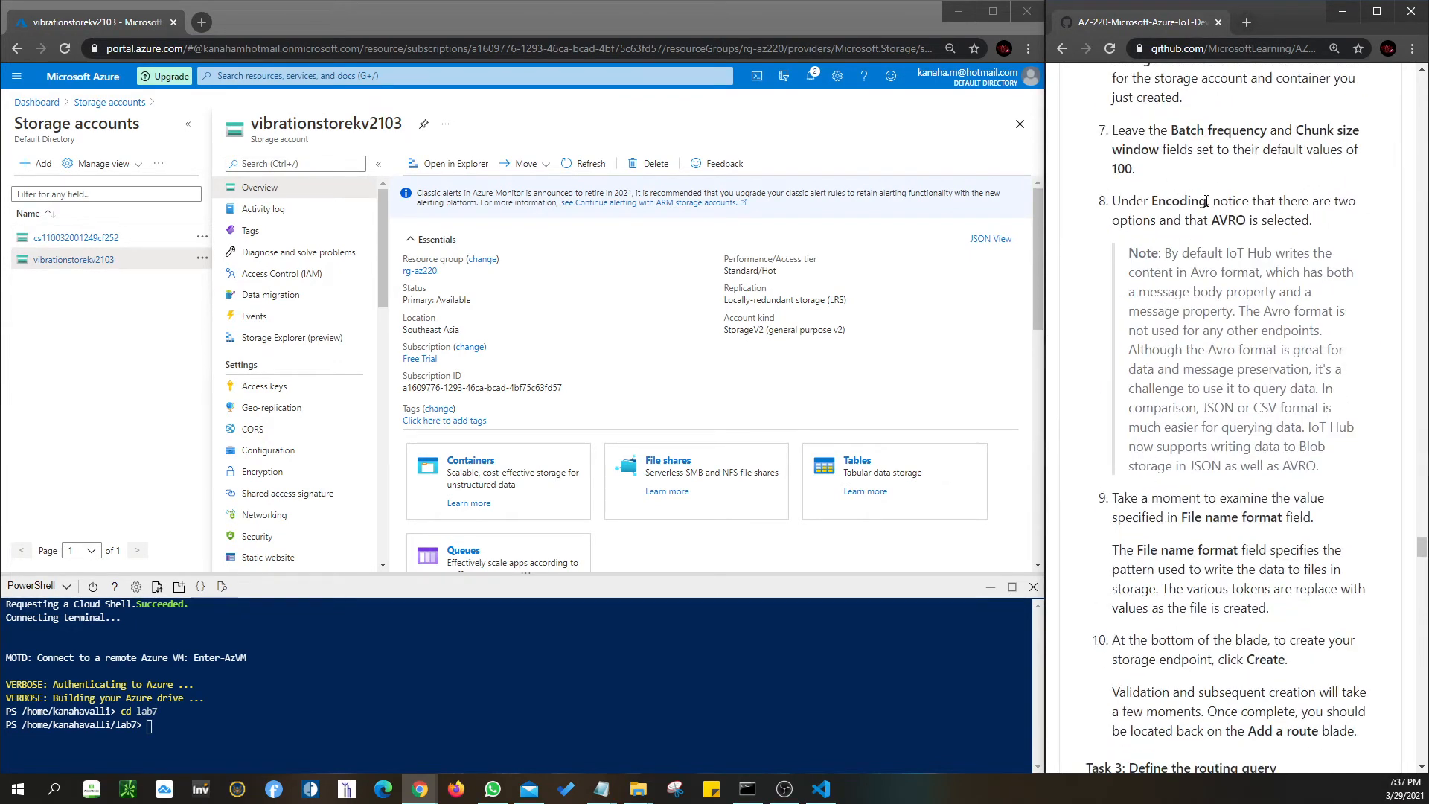
{"action": "left_click_drag", "start_coordinate": [1211, 220], "coordinate": [1239, 222]}
- Scroll down to the Data source step in the instructions, then return to the AZ-220 dashboard
{"action": "scroll", "coordinate": [1246, 222], "scroll_direction": "down", "scroll_amount": 2}
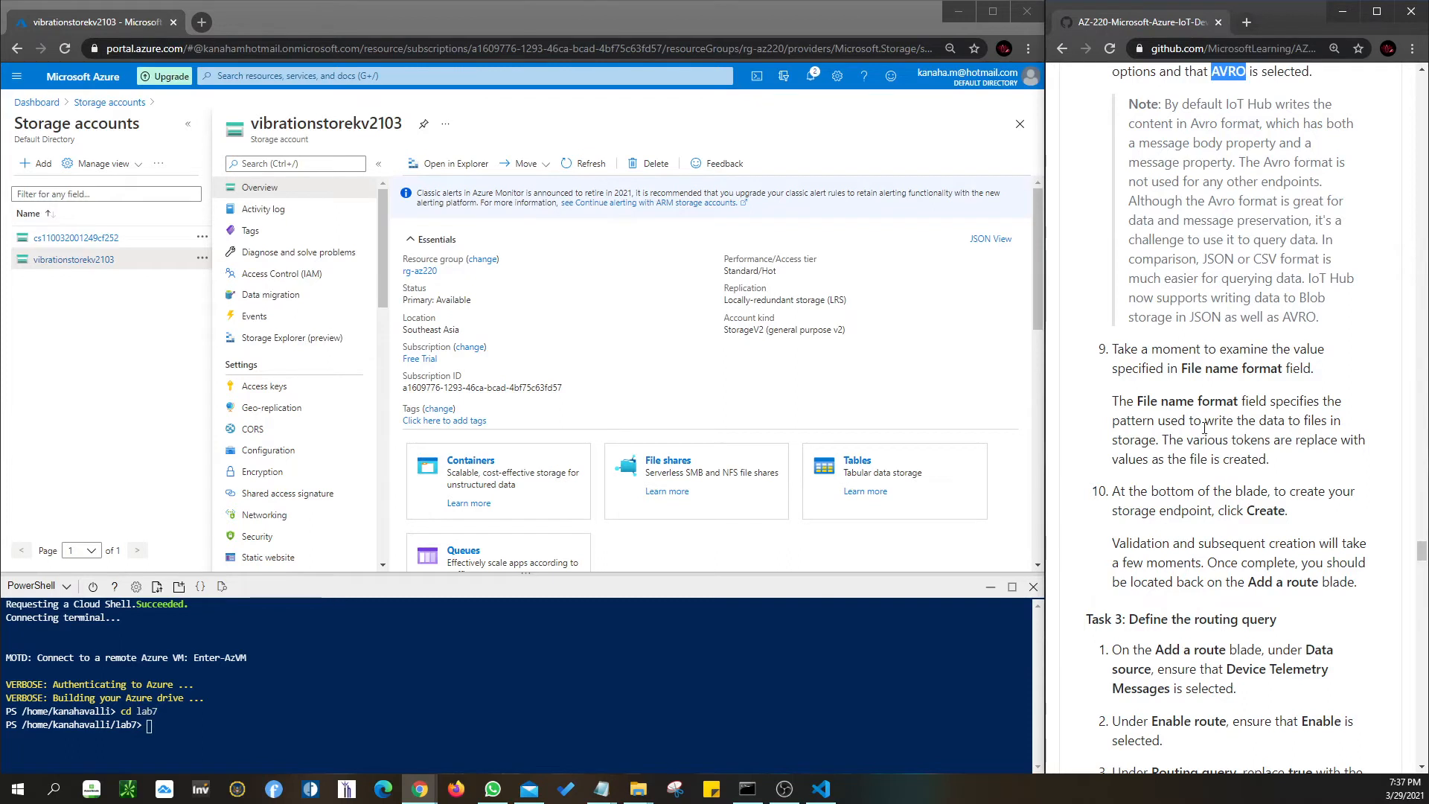
{"action": "scroll", "coordinate": [1242, 485], "scroll_direction": "down", "scroll_amount": 1}
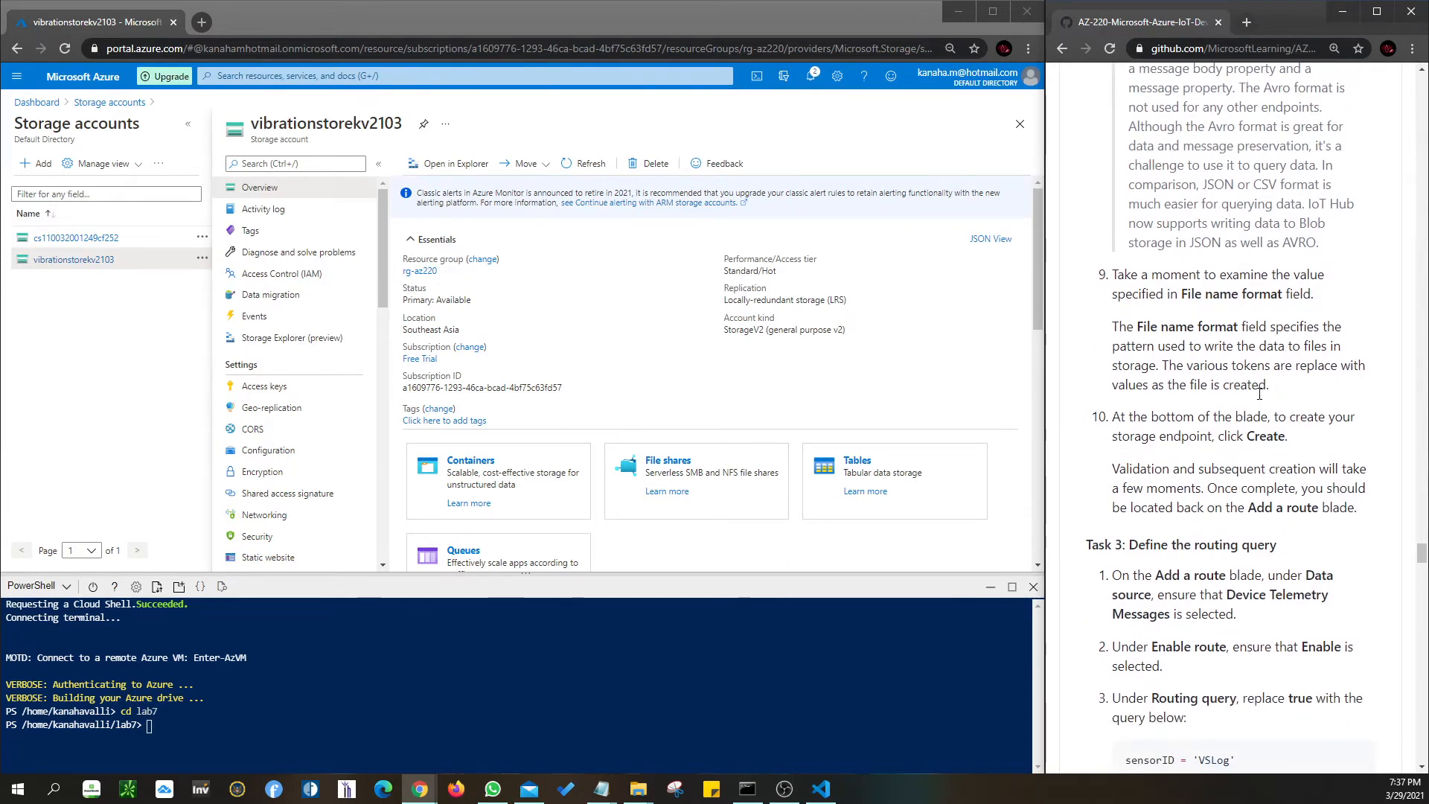
{"action": "scroll", "coordinate": [1235, 432], "scroll_direction": "down", "scroll_amount": 1}
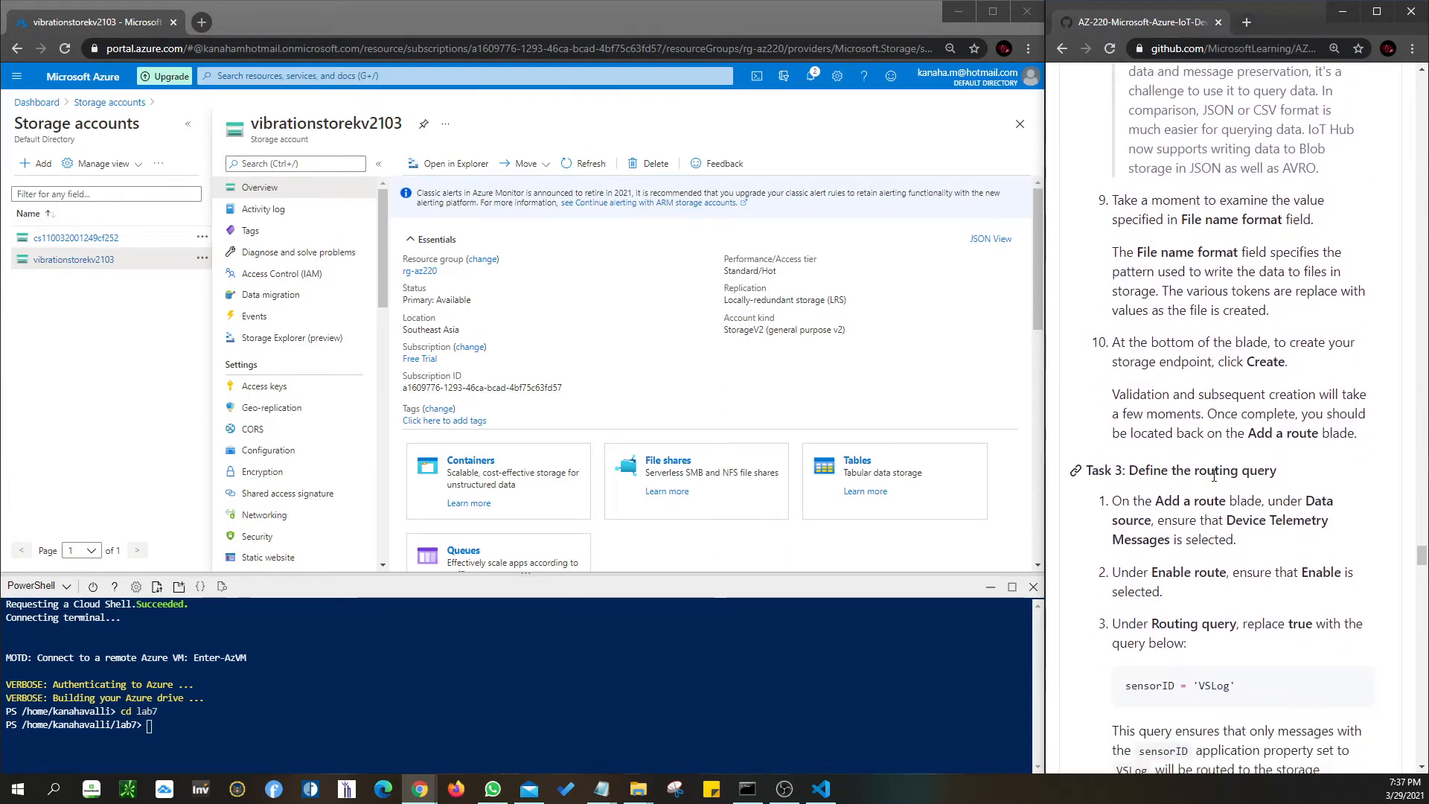
{"action": "scroll", "coordinate": [1214, 477], "scroll_direction": "down", "scroll_amount": 1}
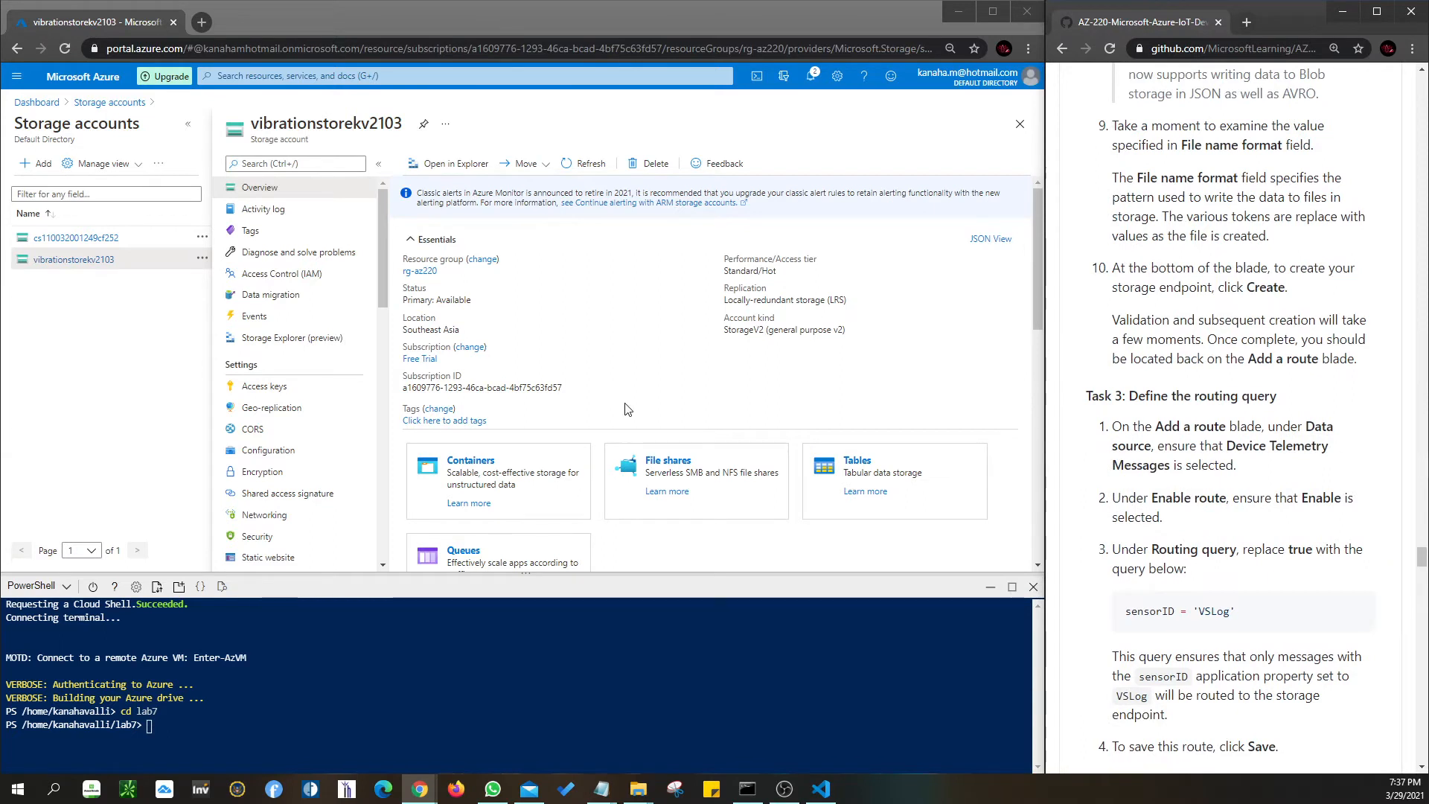
{"action": "scroll", "coordinate": [1170, 396], "scroll_direction": "down", "scroll_amount": 2}
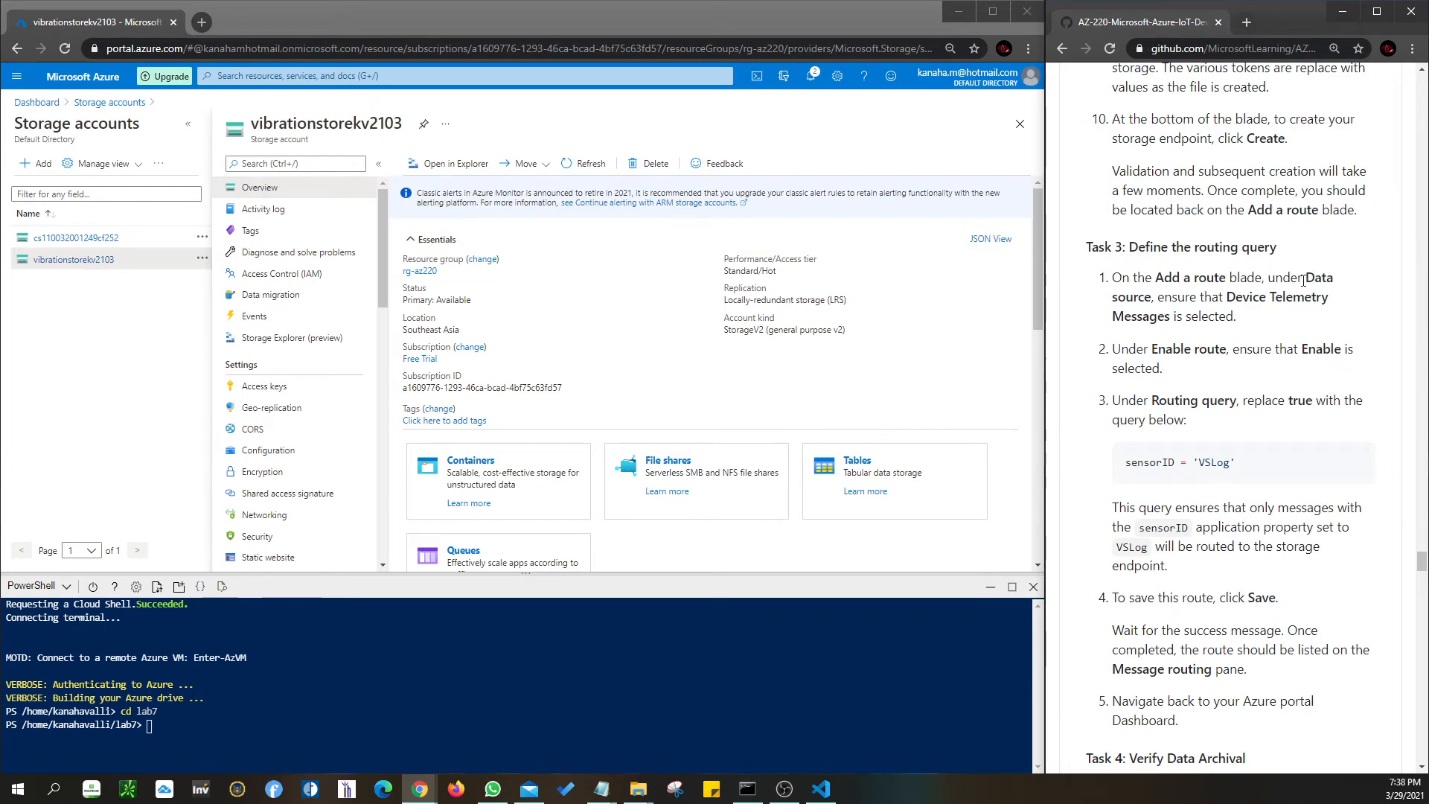
{"action": "left_click_drag", "start_coordinate": [1307, 279], "coordinate": [1150, 298]}
{"action": "left_click", "coordinate": [1152, 299]}
{"action": "left_click", "coordinate": [44, 102]}
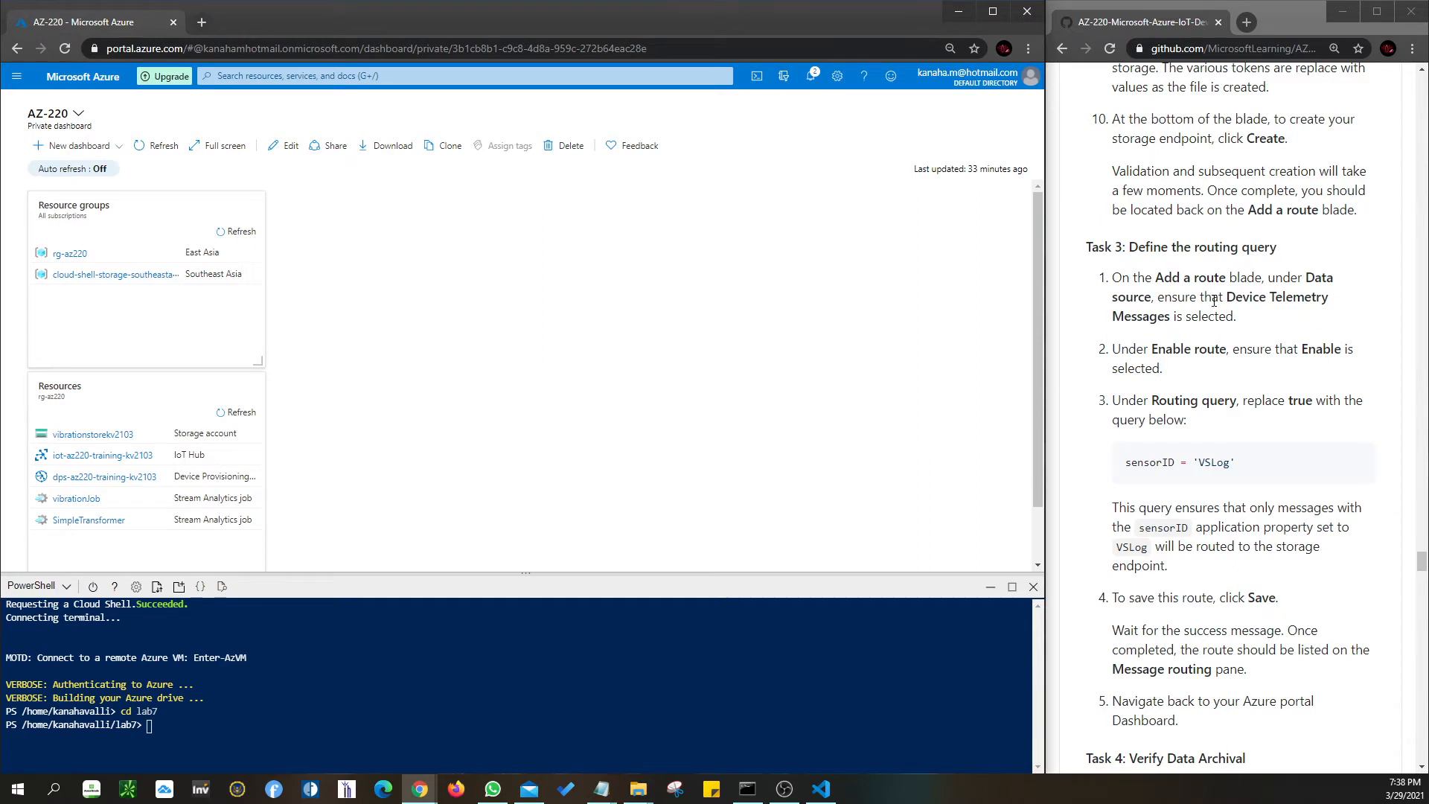
- Open the iot-az220-training-kv2103 IoT hub and navigate its menu to Messaging > Message routing
{"action": "left_click_drag", "start_coordinate": [1226, 297], "coordinate": [1167, 317]}
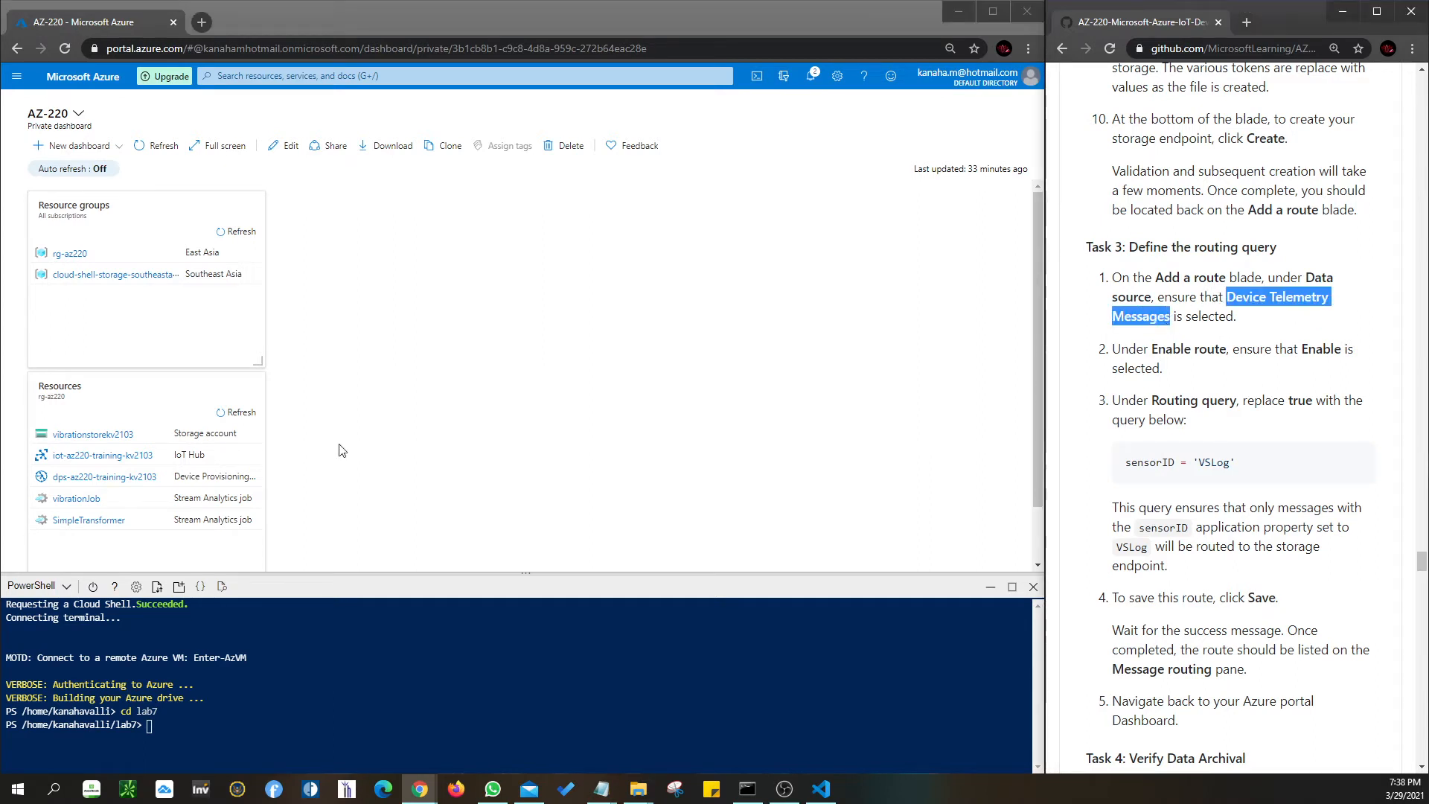
{"action": "left_click", "coordinate": [67, 457]}
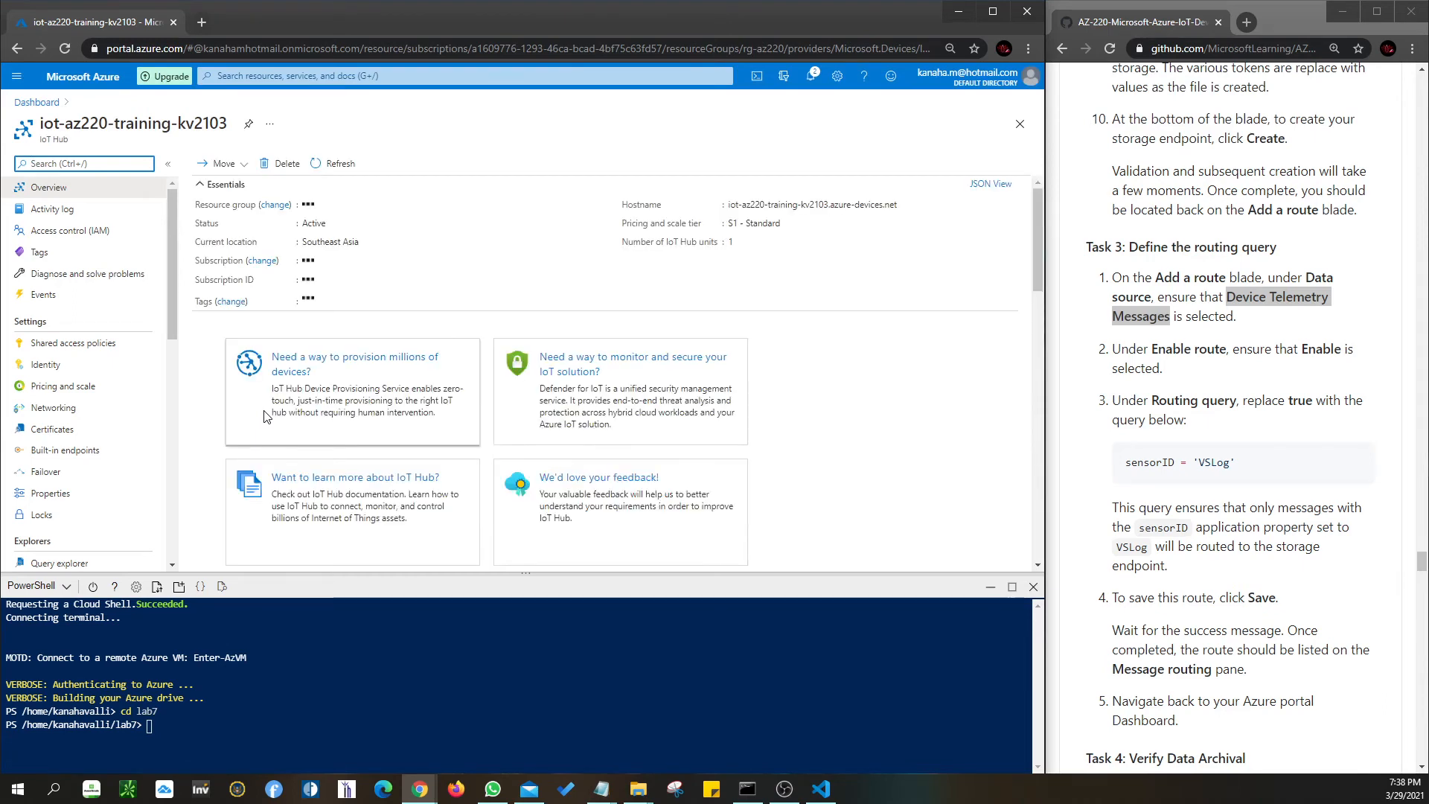
{"action": "scroll", "coordinate": [362, 417], "scroll_direction": "down", "scroll_amount": 1}
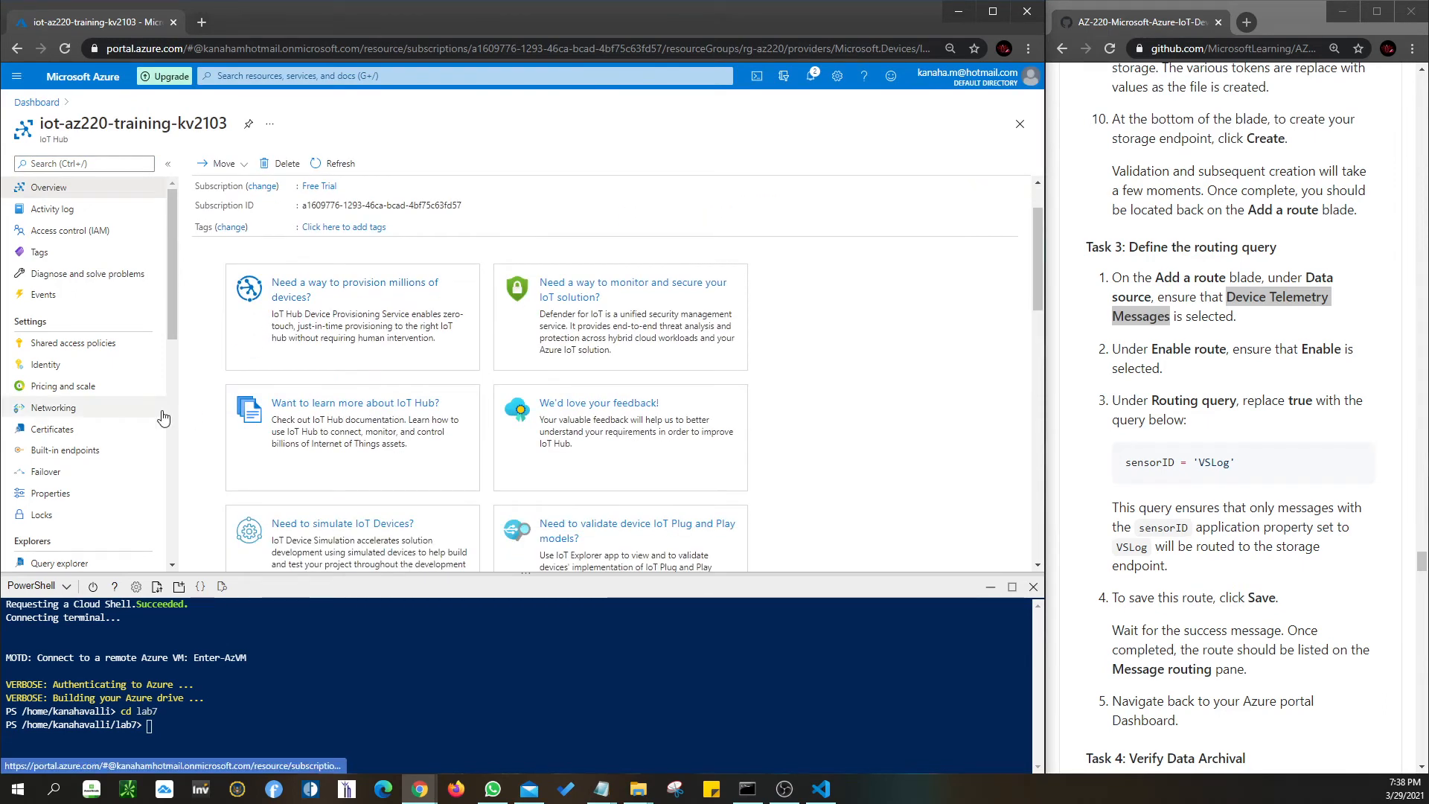
{"action": "scroll", "coordinate": [402, 424], "scroll_direction": "down", "scroll_amount": 6}
{"action": "scroll", "coordinate": [412, 427], "scroll_direction": "up", "scroll_amount": 7}
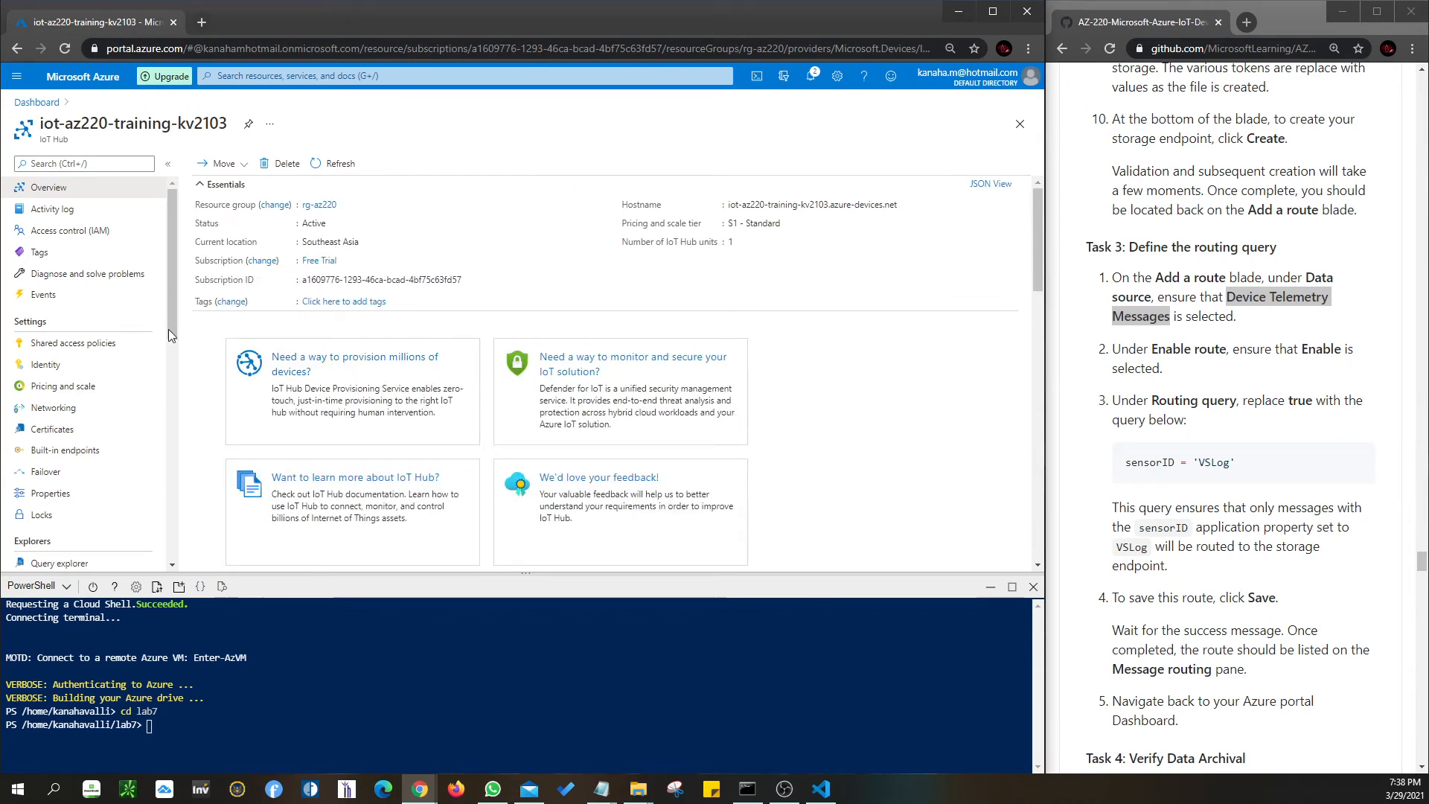
{"action": "scroll", "coordinate": [104, 391], "scroll_direction": "down", "scroll_amount": 1}
{"action": "scroll", "coordinate": [103, 390], "scroll_direction": "down", "scroll_amount": 2}
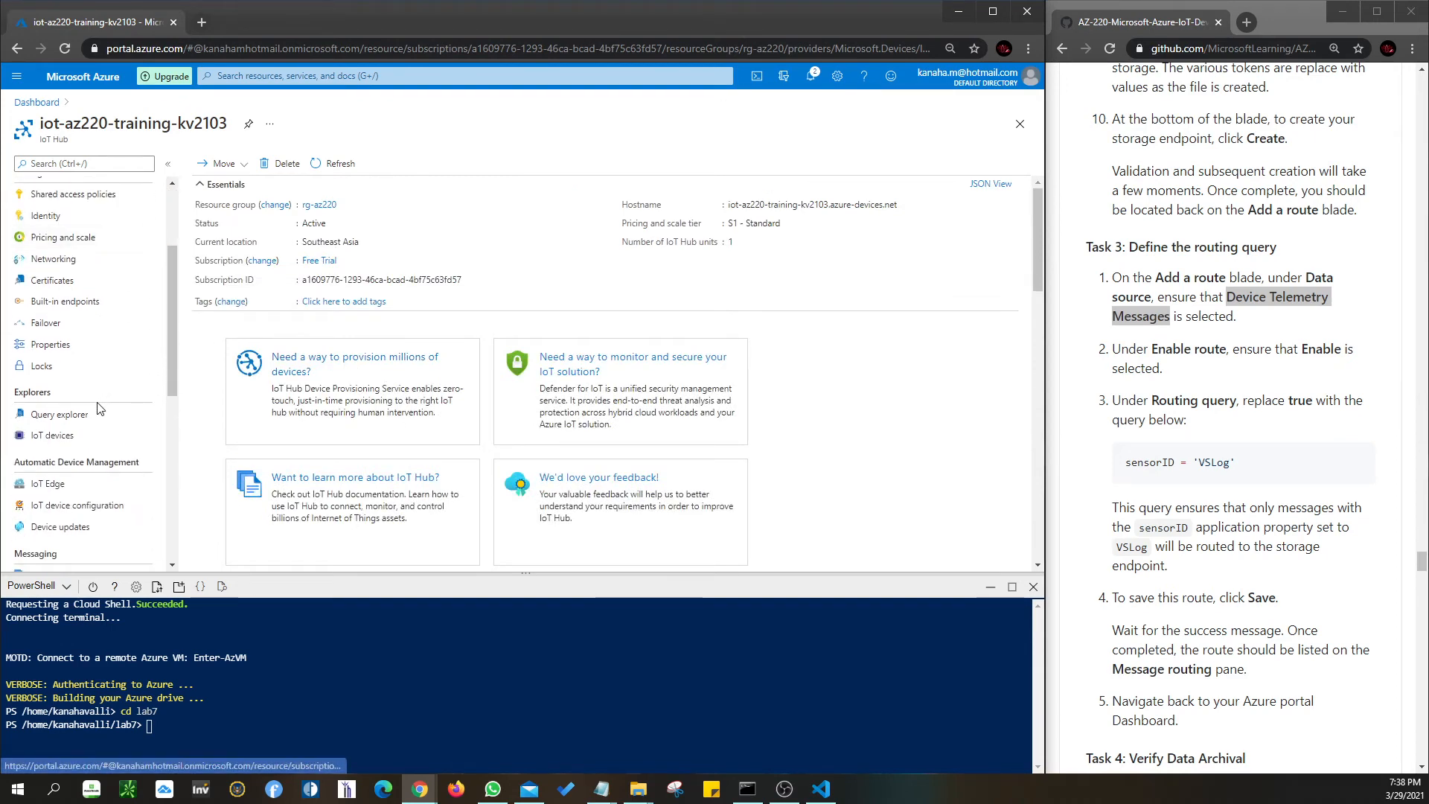
{"action": "left_click", "coordinate": [59, 527]}
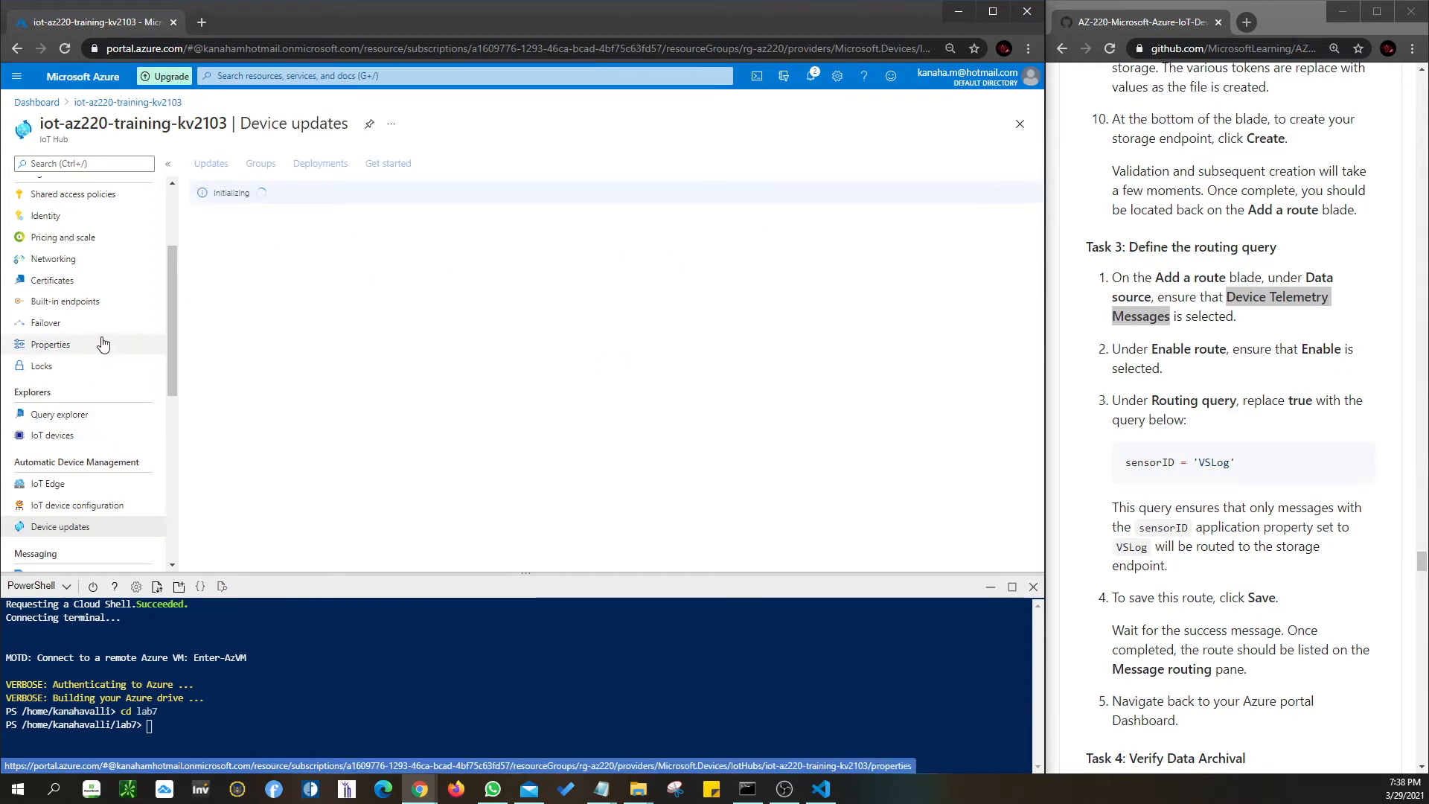
{"action": "scroll", "coordinate": [102, 343], "scroll_direction": "down", "scroll_amount": 2}
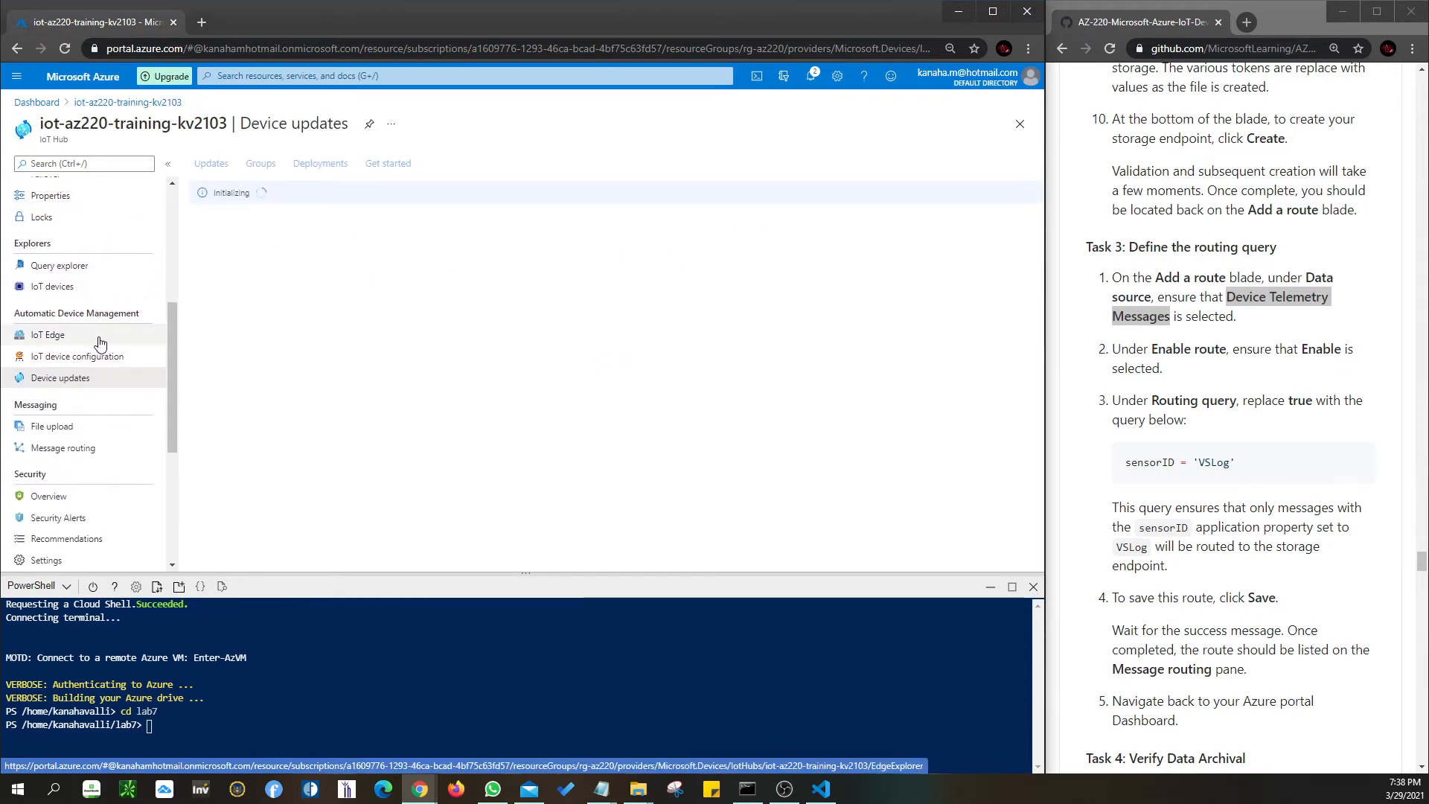
{"action": "left_click", "coordinate": [64, 448]}
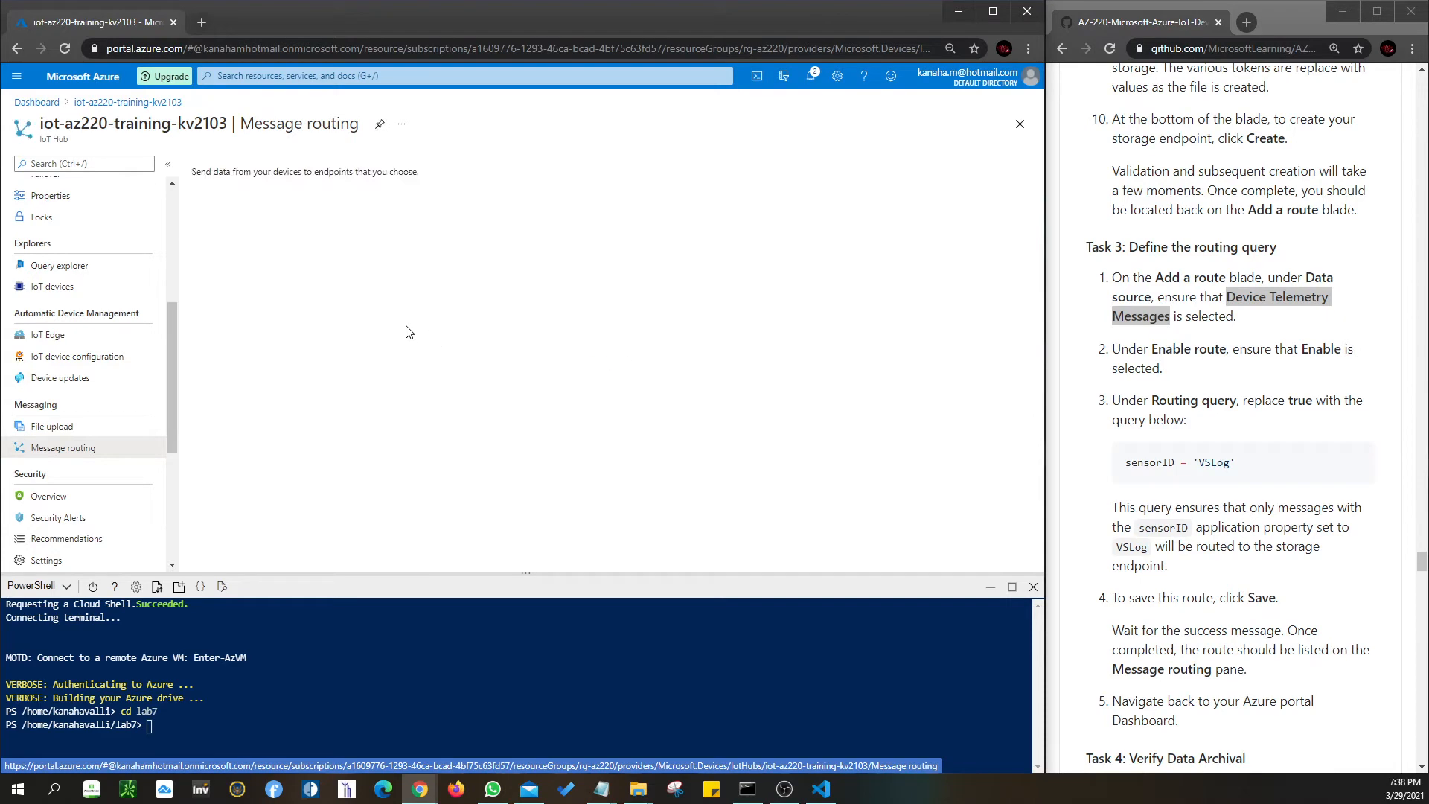
- Review vibrationLoggingRoute and its sensorID = 'VSLog' query, then return to the AZ-220 dashboard
{"action": "scroll", "coordinate": [86, 421], "scroll_direction": "up", "scroll_amount": 4}
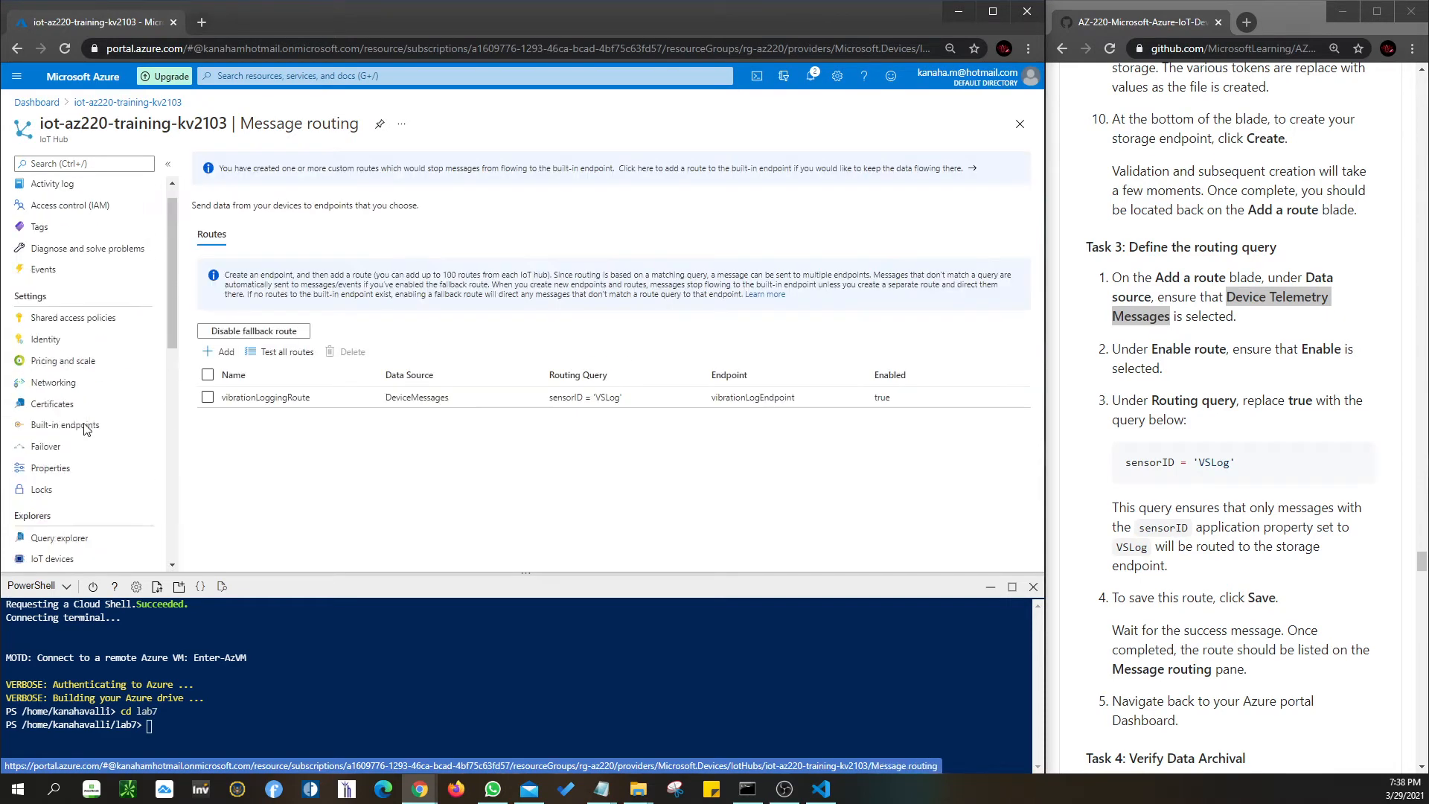
{"action": "left_click", "coordinate": [288, 400]}
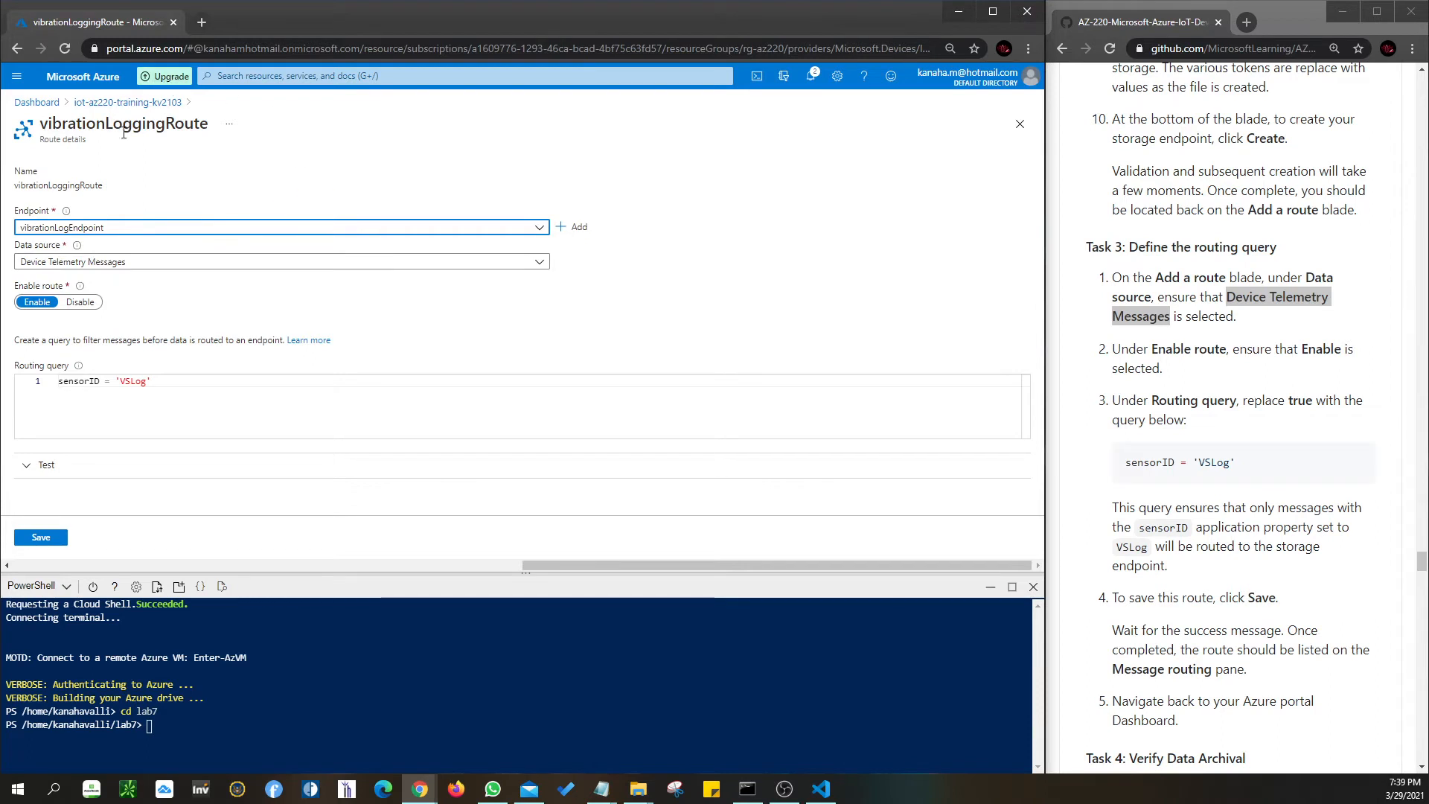
{"action": "left_click", "coordinate": [36, 103]}
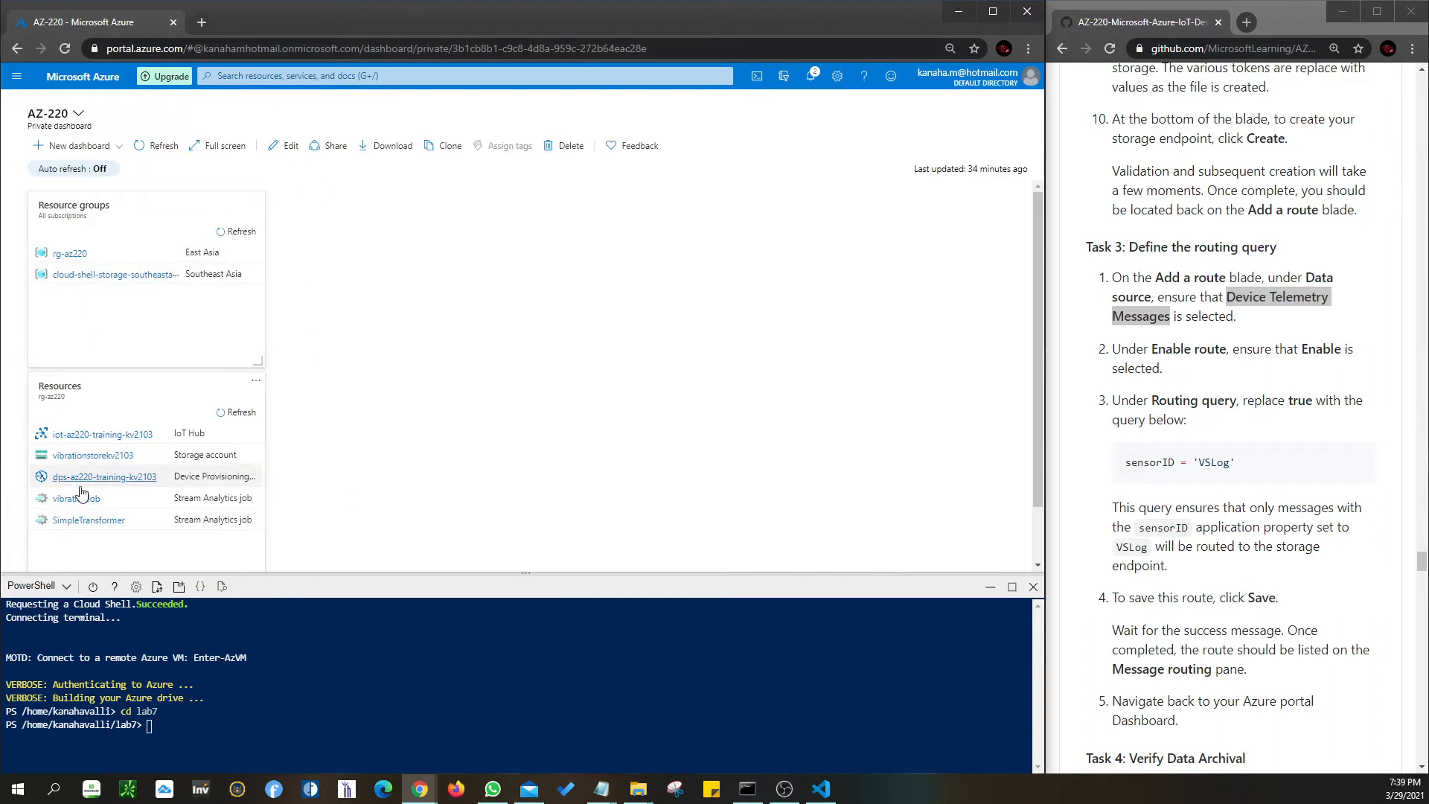
- Open message routing for the iot-az220-training-kv2103 IoT hub
{"action": "left_click", "coordinate": [110, 441]}
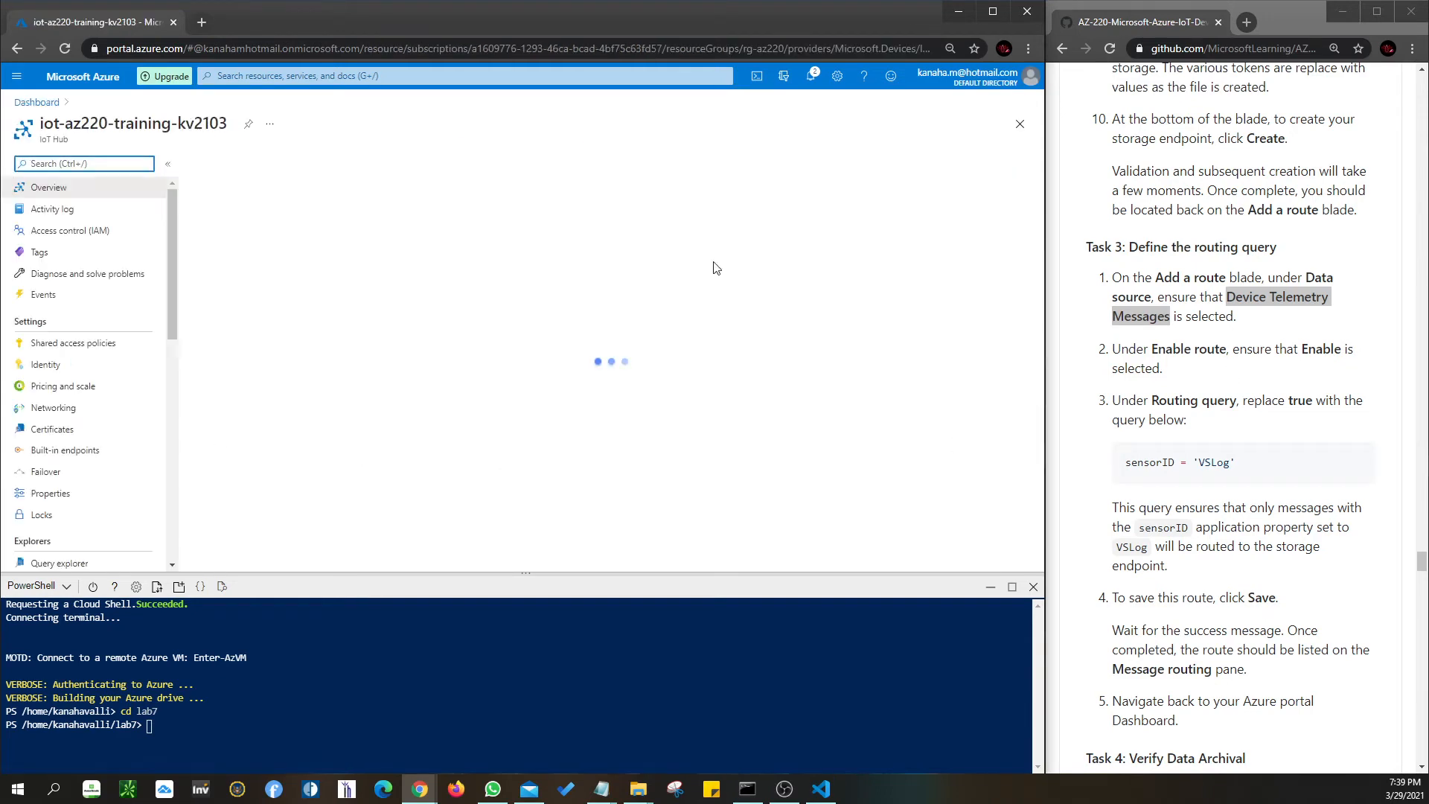
{"action": "scroll", "coordinate": [82, 395], "scroll_direction": "down", "scroll_amount": 2}
{"action": "scroll", "coordinate": [82, 402], "scroll_direction": "down", "scroll_amount": 2}
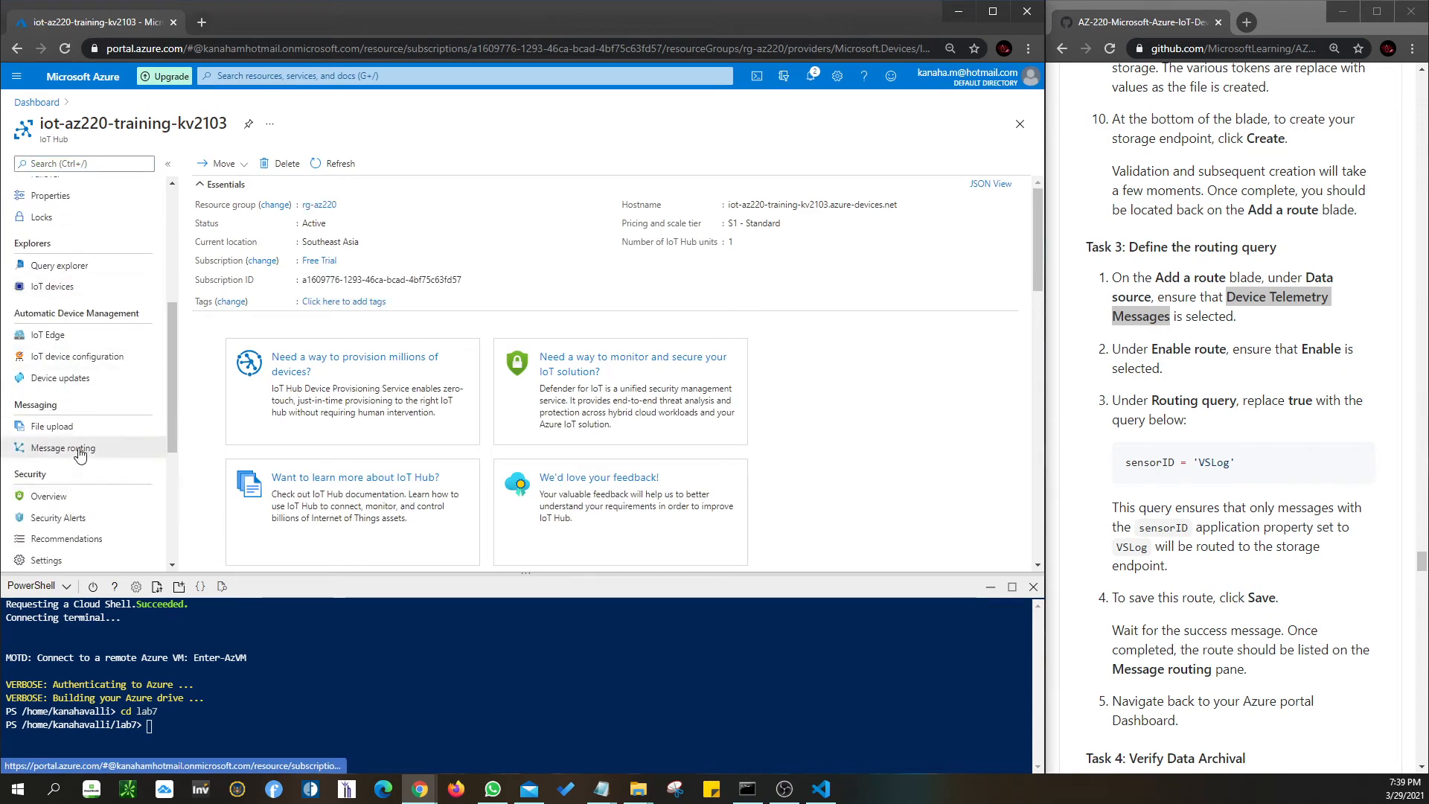
{"action": "left_click", "coordinate": [80, 454]}
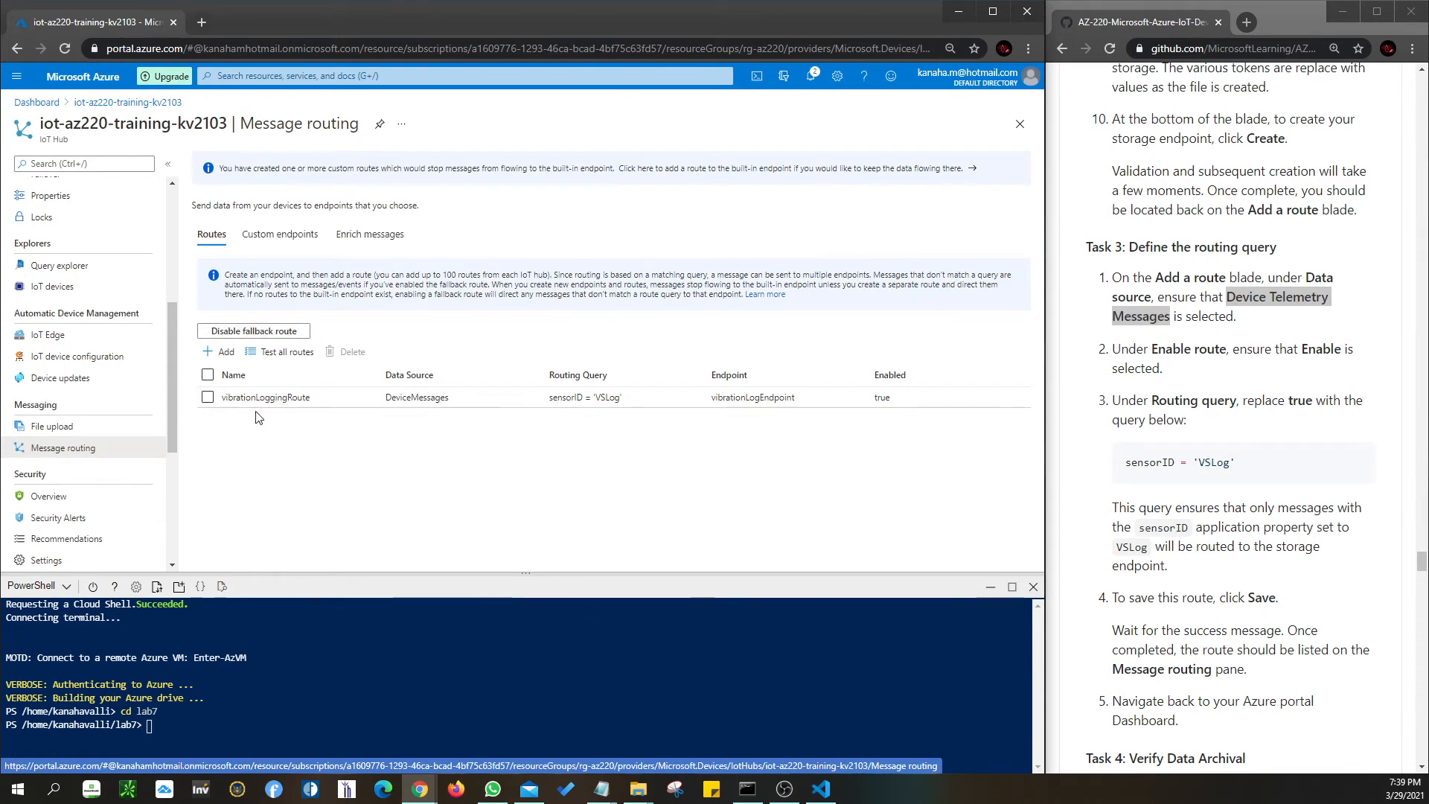
- Check vibrationLoggingRoute's data source and sensorID = 'VSLog' query, then close its details
{"action": "left_click", "coordinate": [266, 398]}
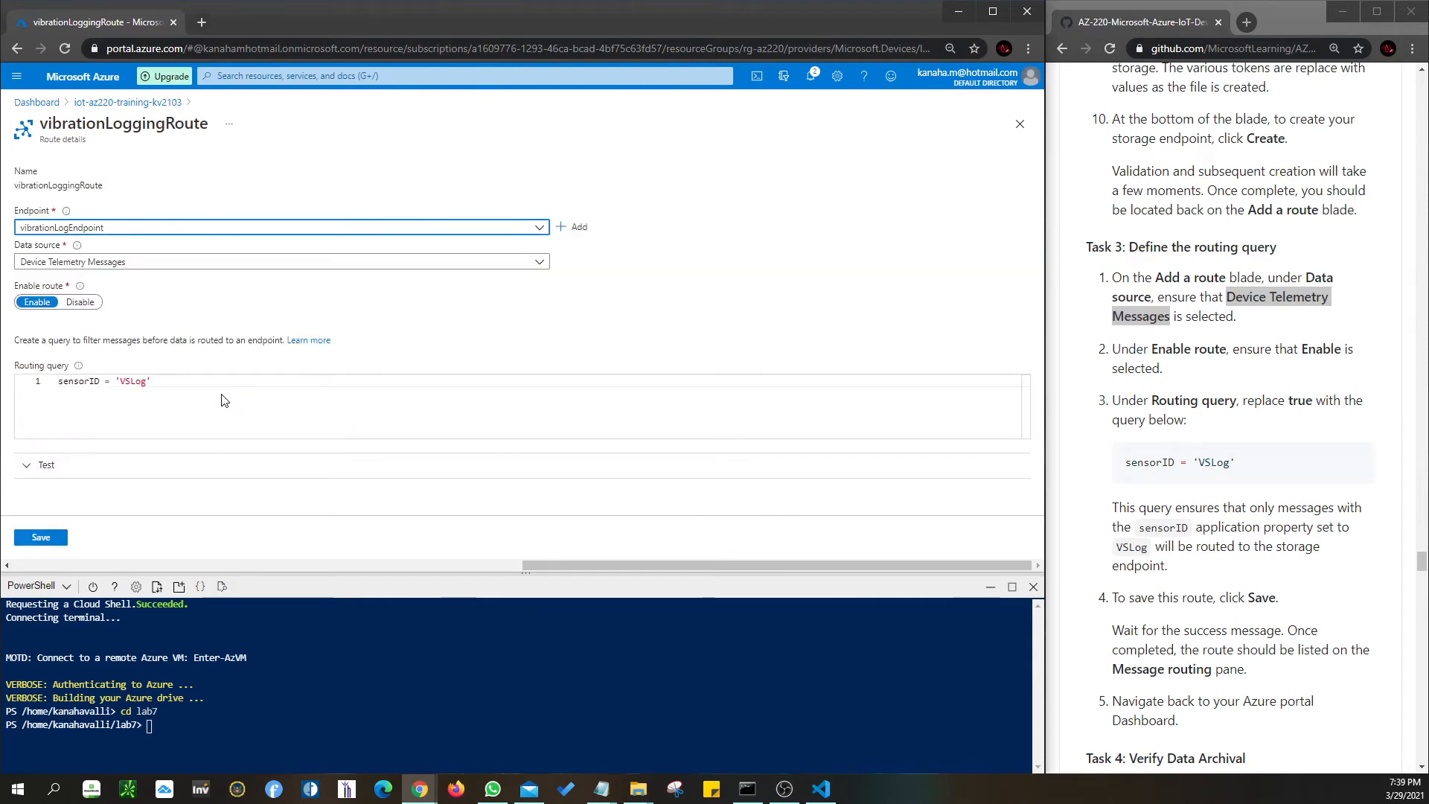
{"action": "left_click", "coordinate": [151, 262]}
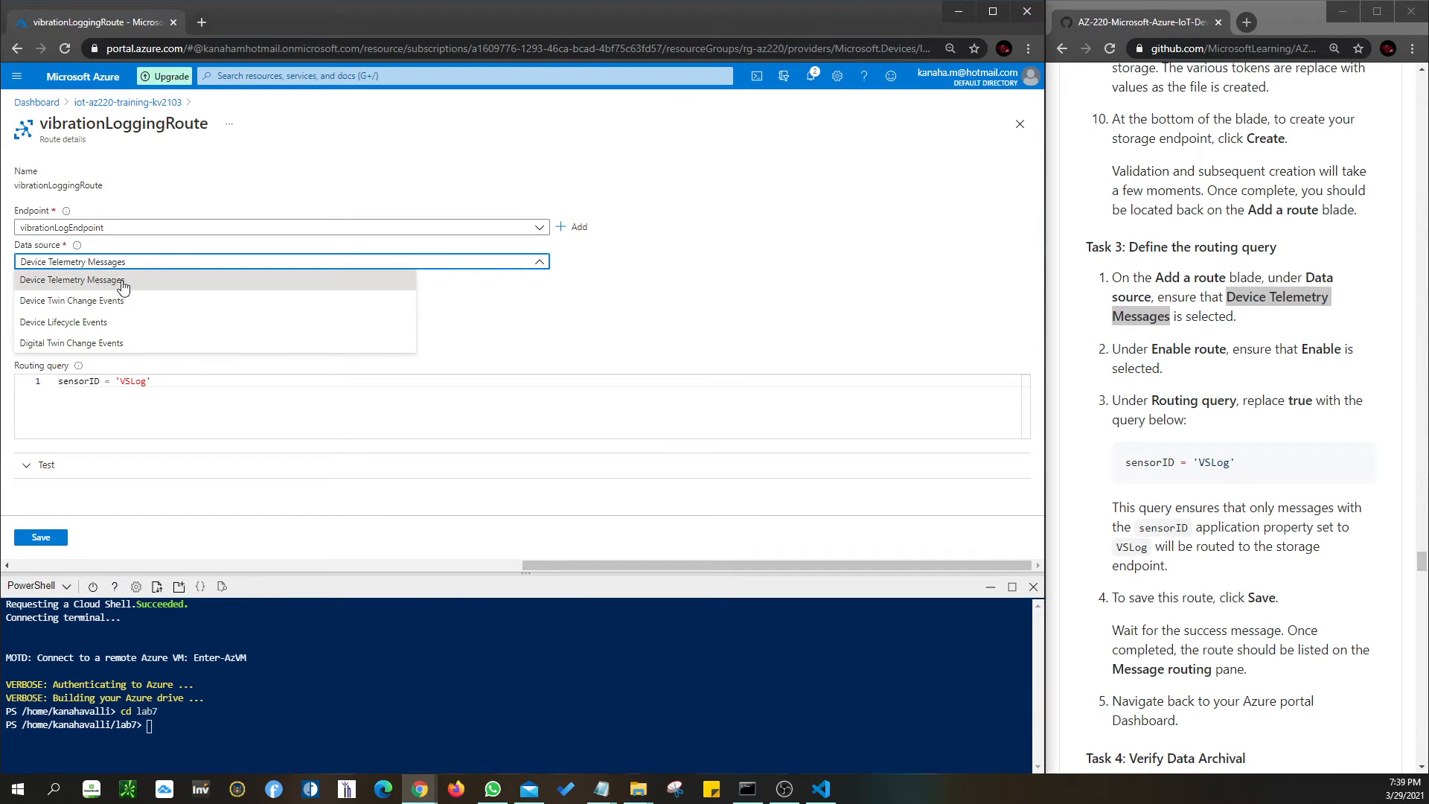
{"action": "left_click", "coordinate": [499, 315]}
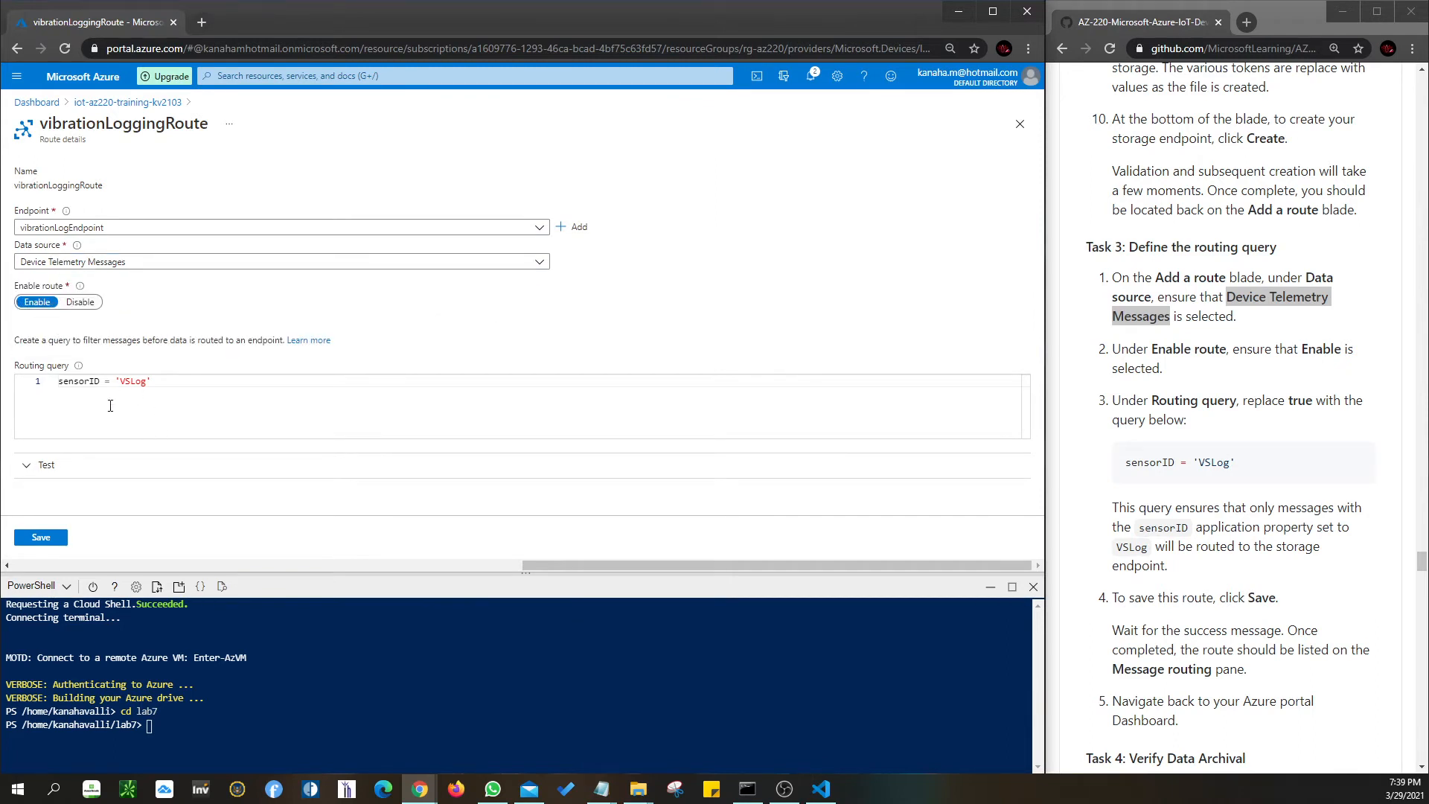
{"action": "left_click_drag", "start_coordinate": [1261, 478], "coordinate": [1120, 480]}
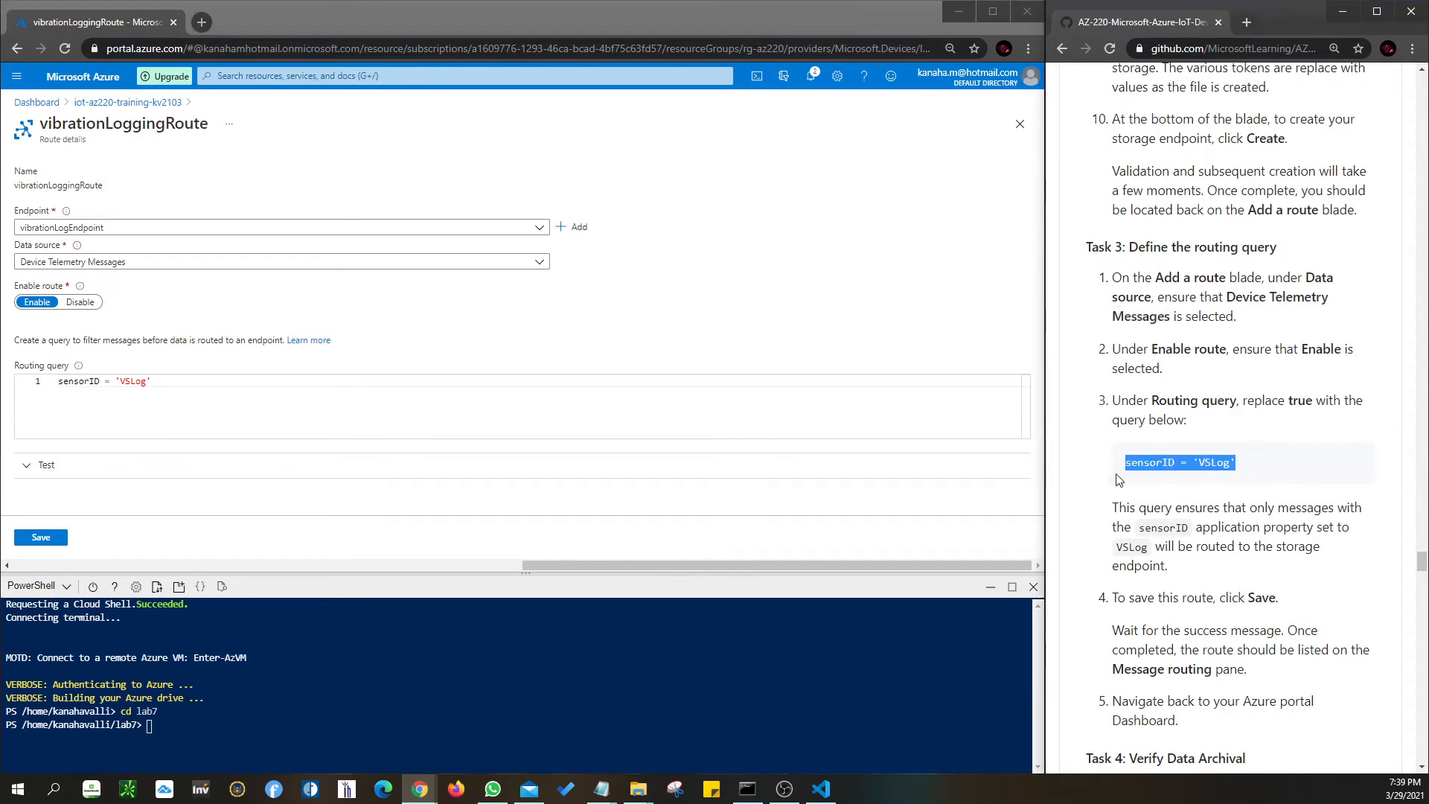
{"action": "left_click", "coordinate": [1248, 514]}
{"action": "scroll", "coordinate": [1248, 514], "scroll_direction": "down", "scroll_amount": 1}
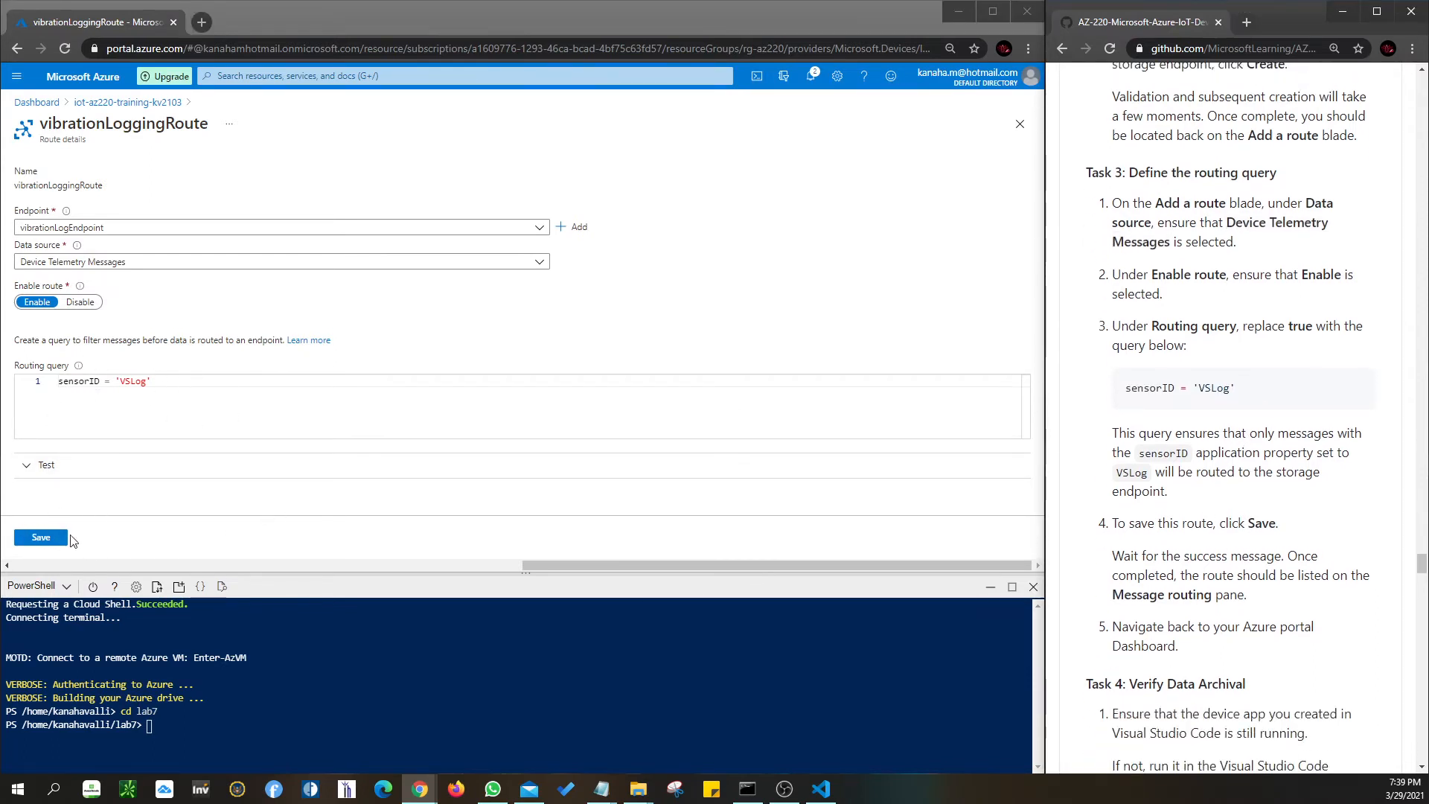
{"action": "scroll", "coordinate": [1207, 595], "scroll_direction": "down", "scroll_amount": 3}
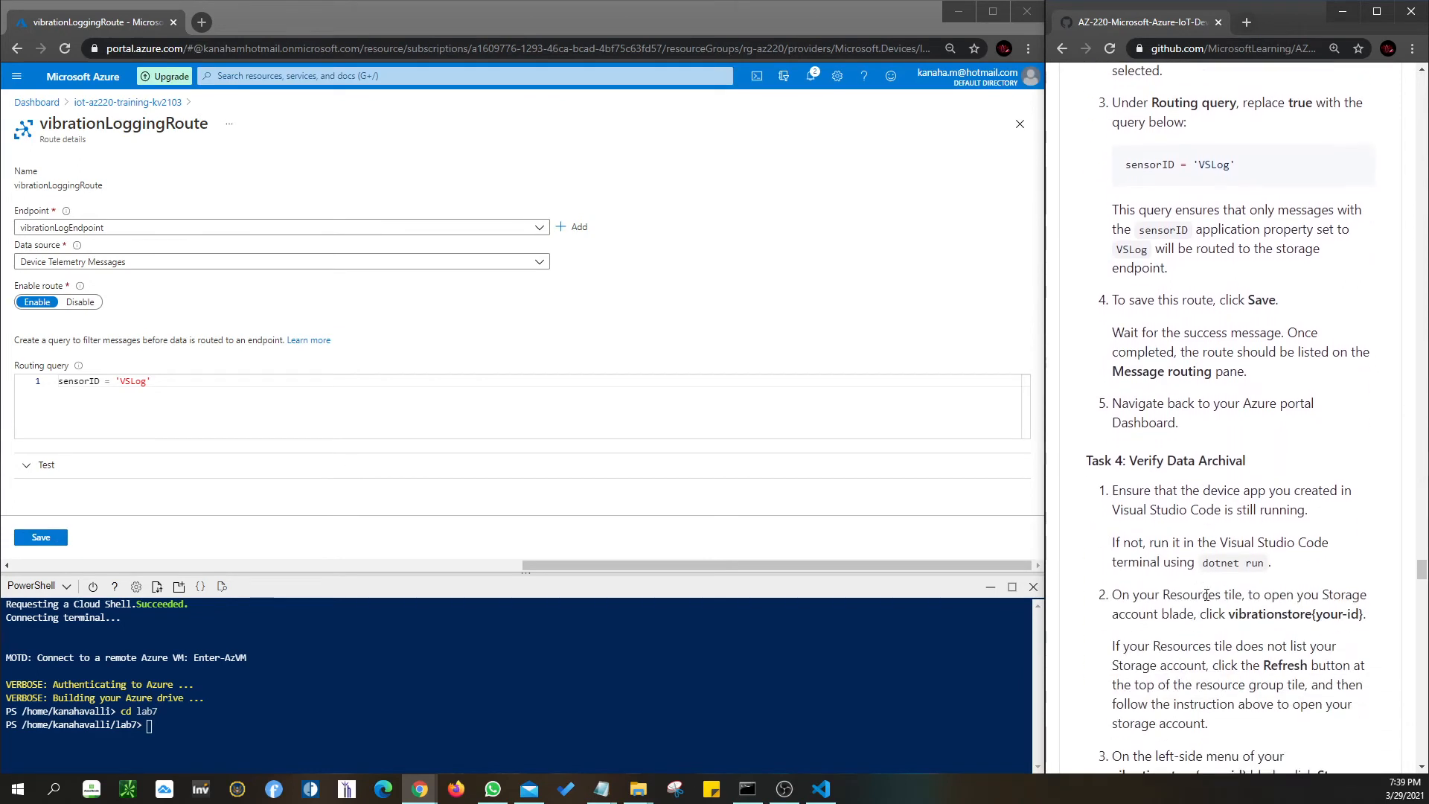
{"action": "left_click", "coordinate": [1019, 123]}
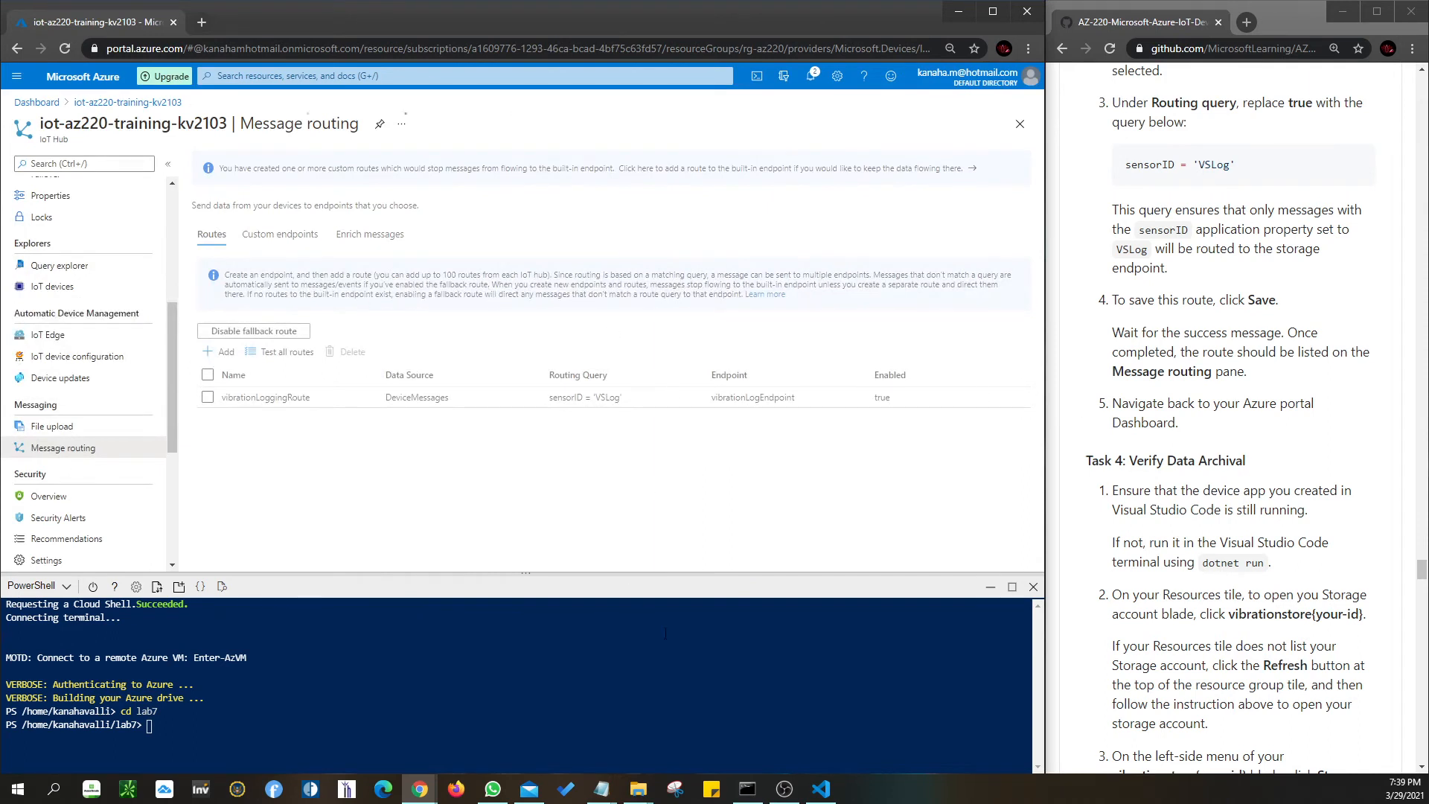
{"action": "left_click", "coordinate": [820, 789]}
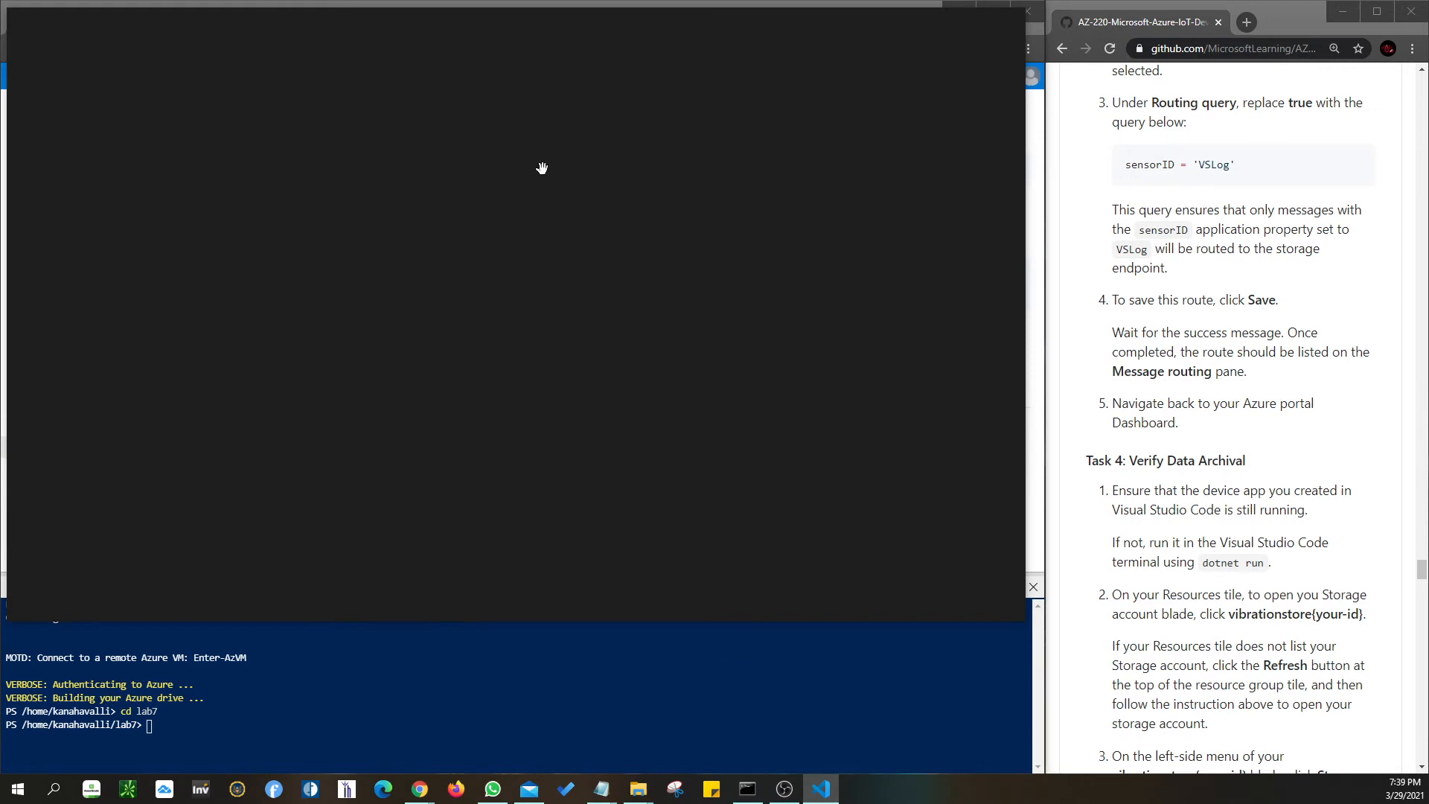
{"action": "scroll", "coordinate": [1229, 460], "scroll_direction": "down", "scroll_amount": 1}
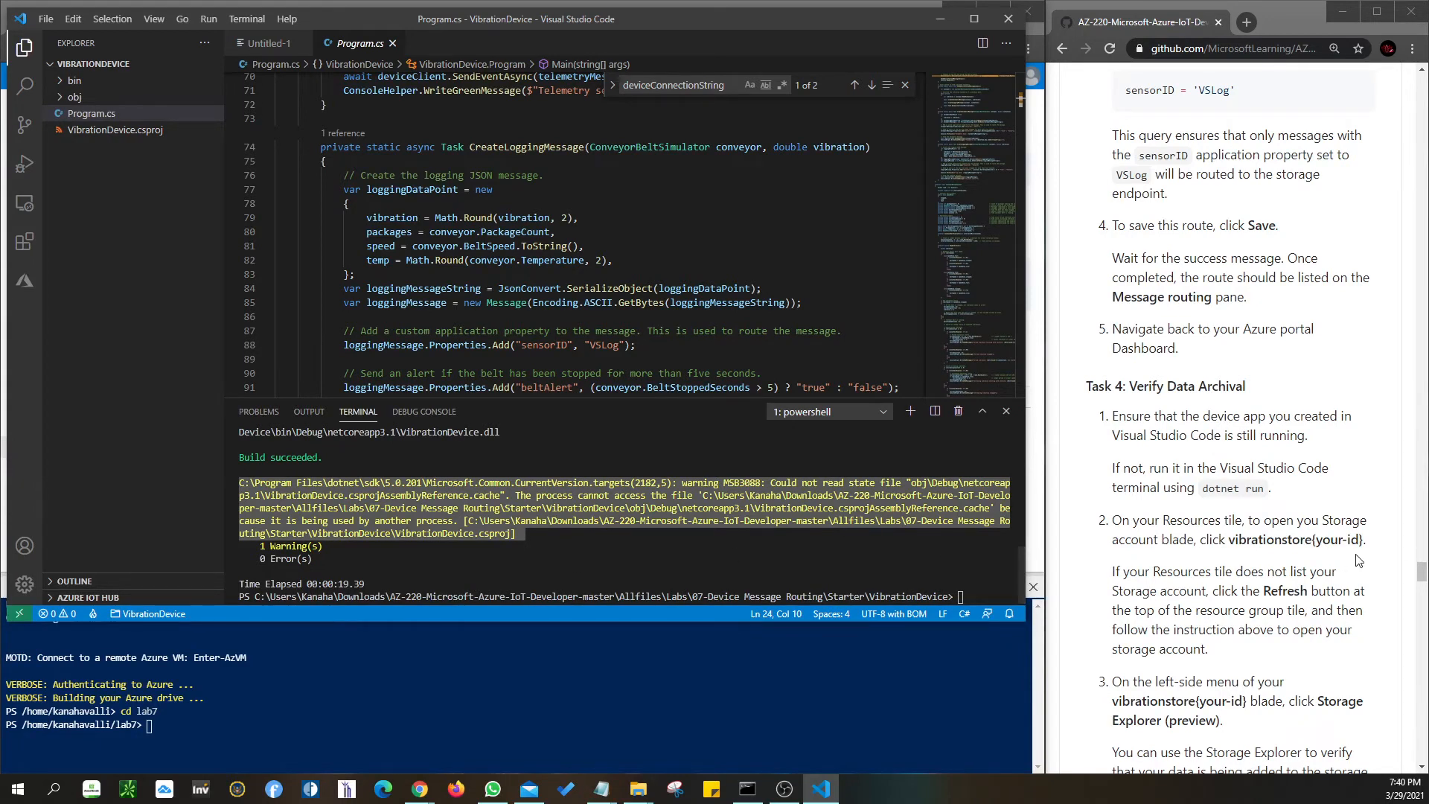
{"action": "scroll", "coordinate": [1258, 544], "scroll_direction": "down", "scroll_amount": 1}
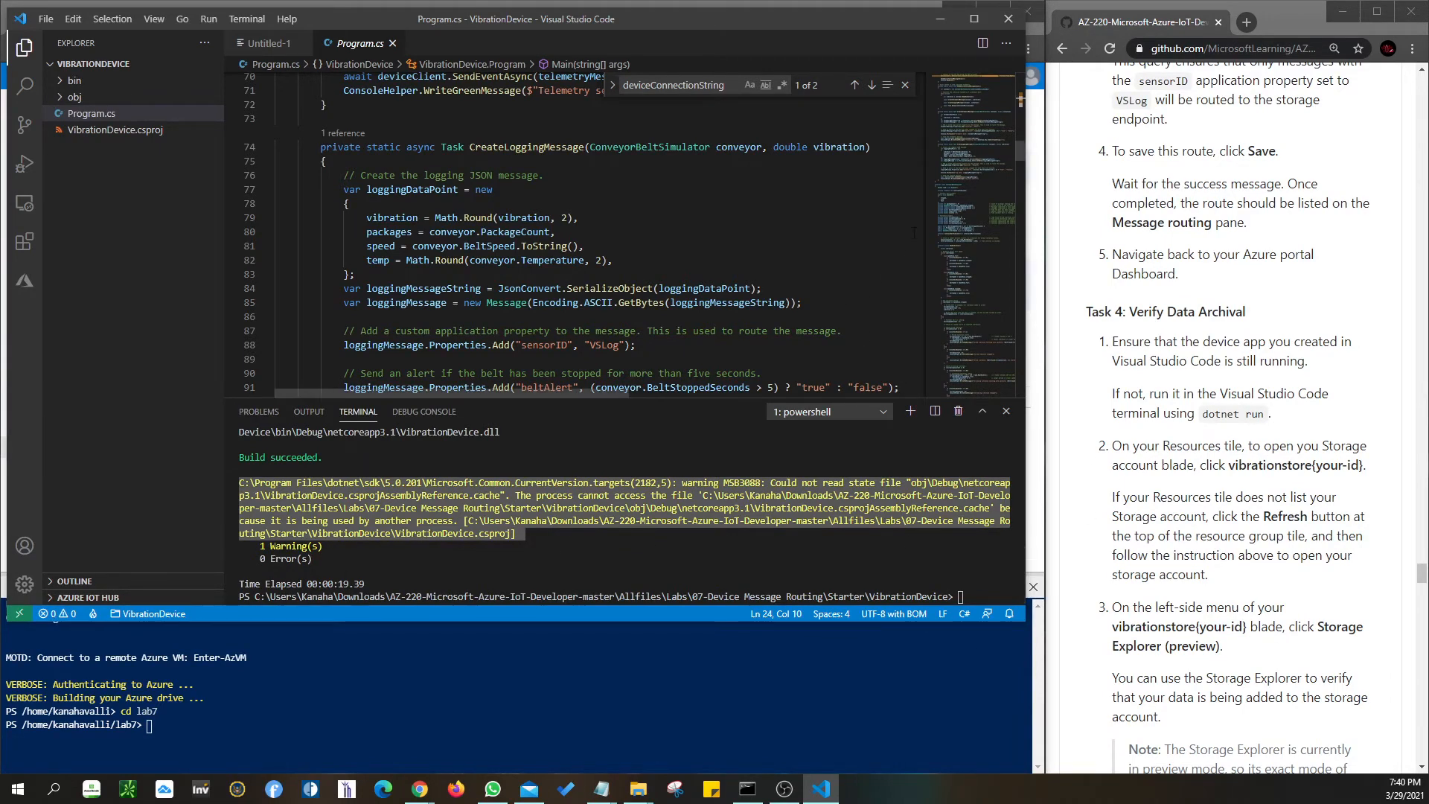
{"action": "left_click", "coordinate": [940, 19]}
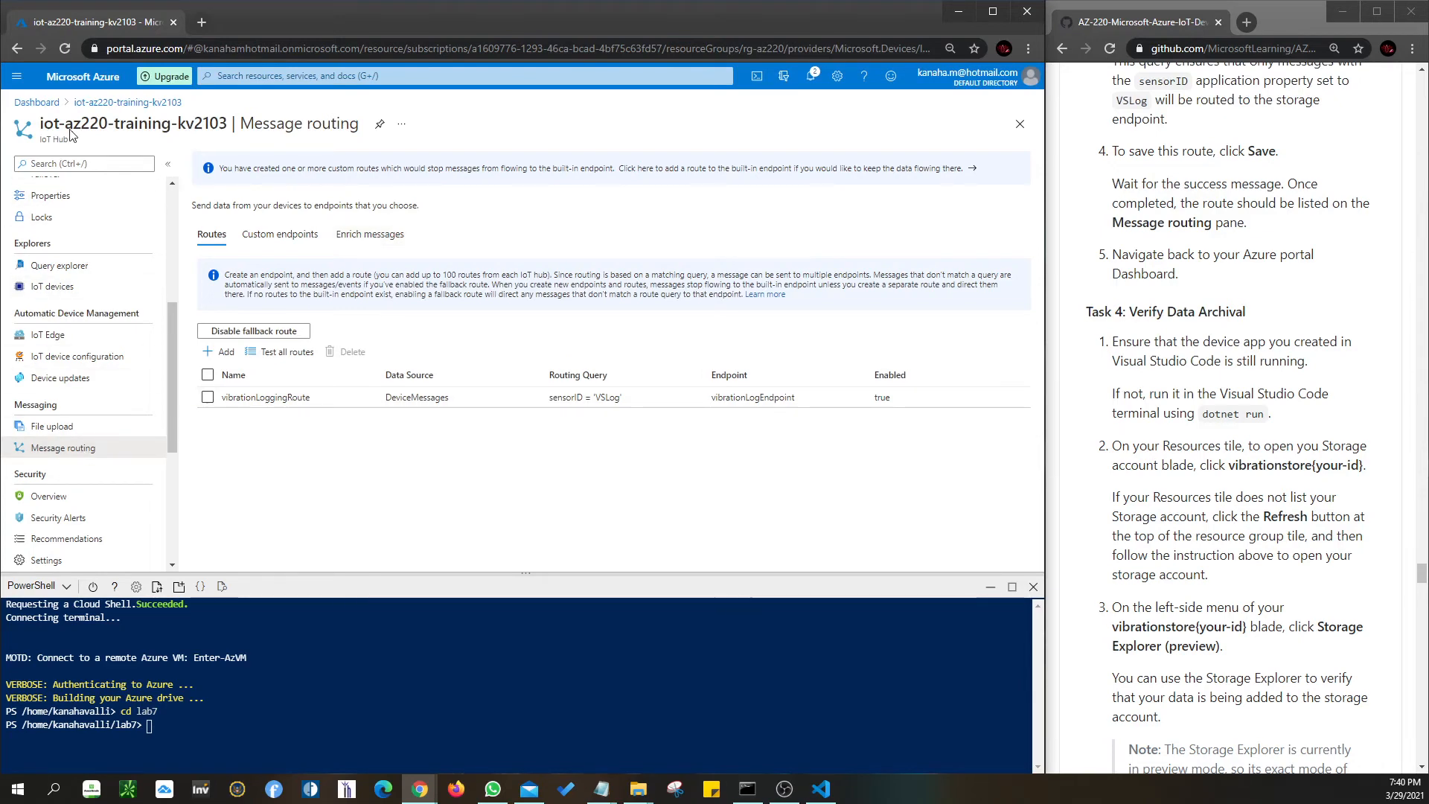
- Go back to the dashboard and open the vibrationstorekv2103 storage account
{"action": "left_click", "coordinate": [37, 102]}
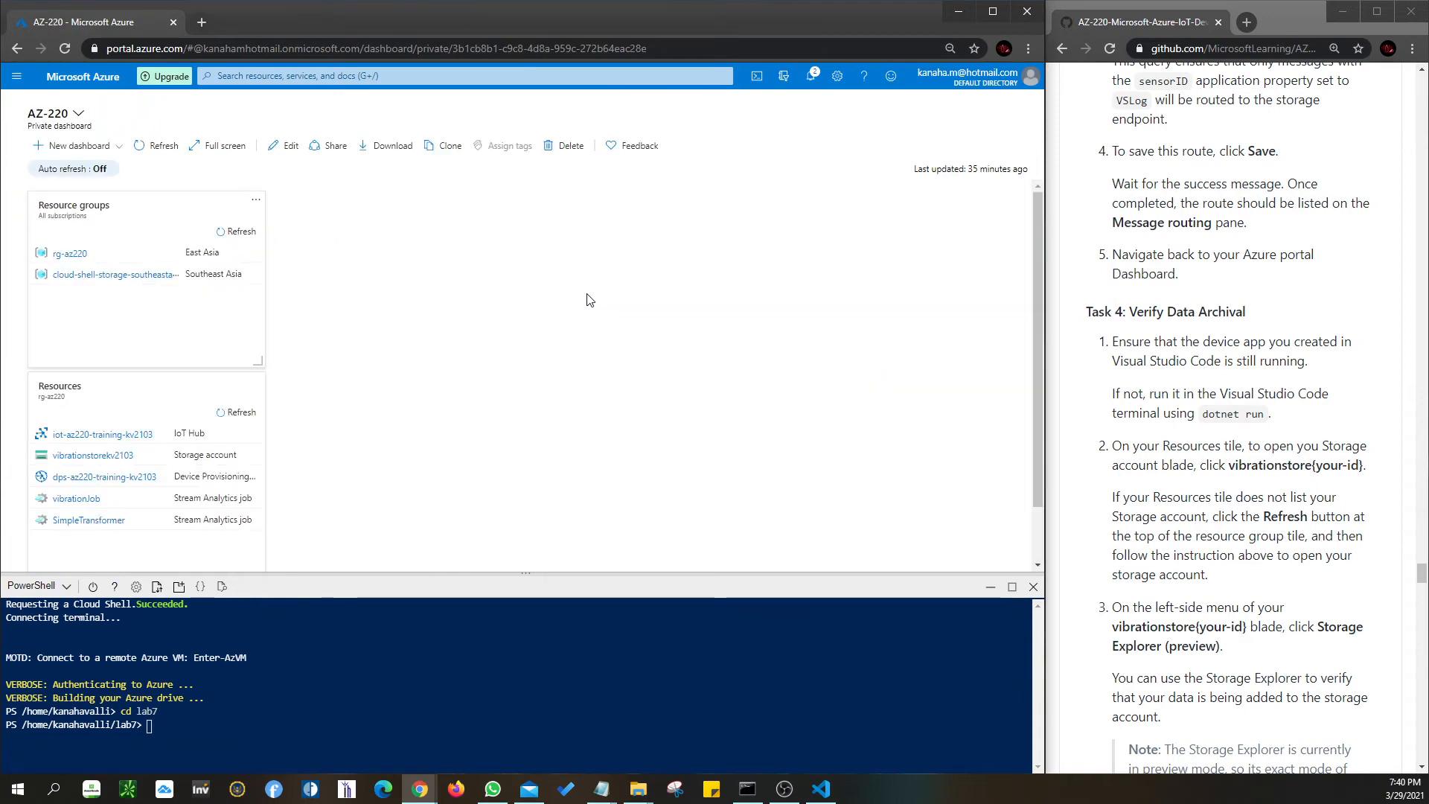
{"action": "left_click", "coordinate": [88, 465]}
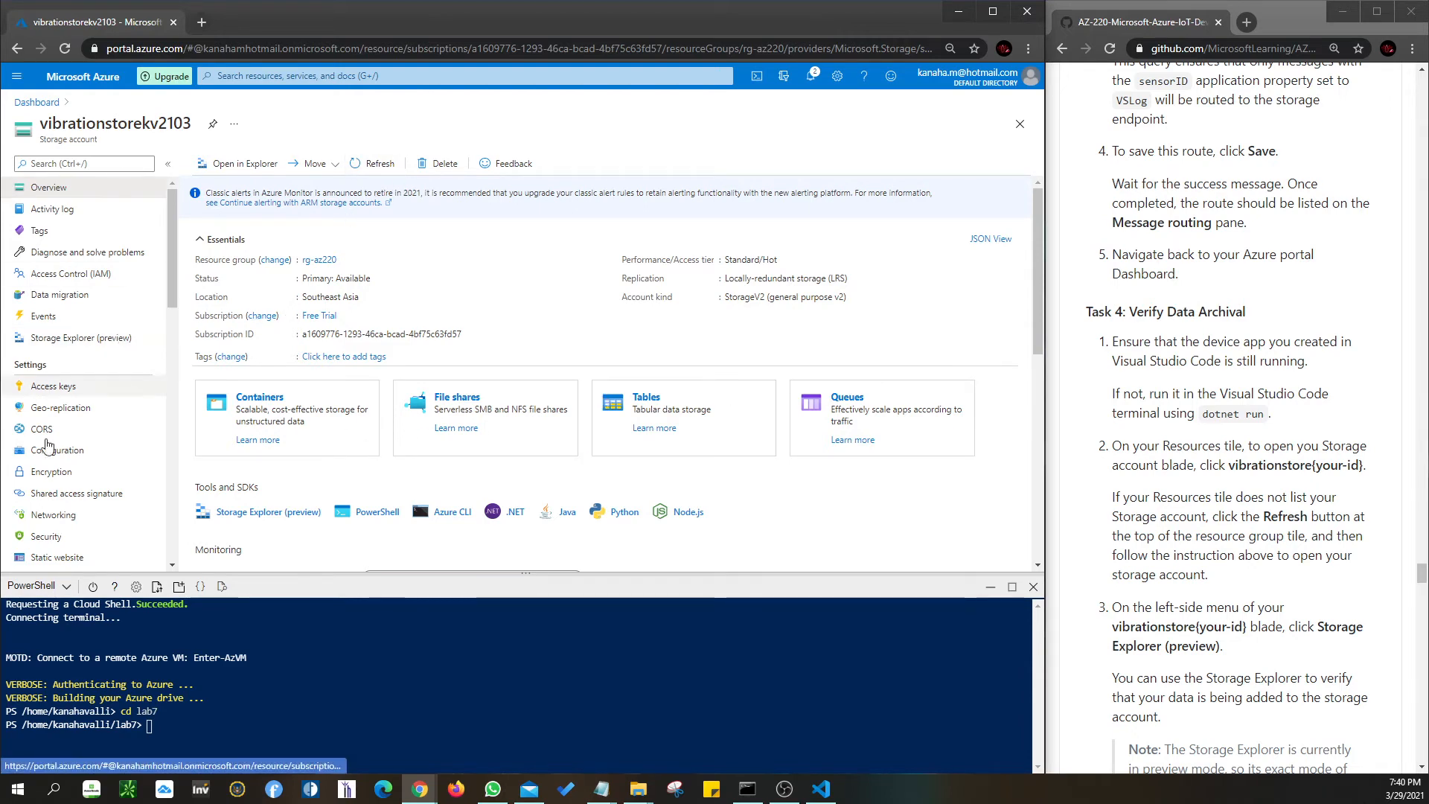
- In Storage Explorer (preview), expand Blob Containers and open vibrationcontainer
{"action": "left_click", "coordinate": [69, 344]}
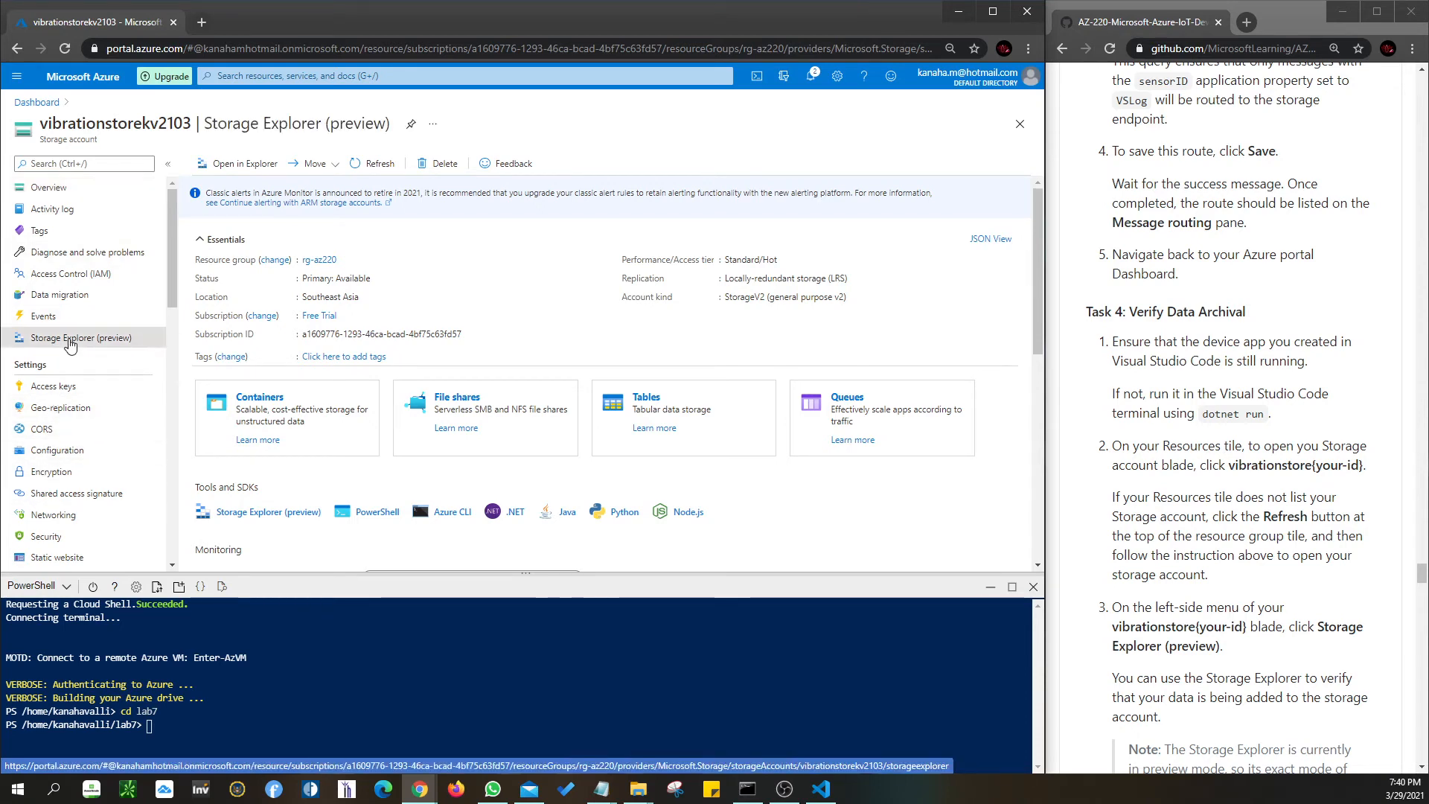
{"action": "scroll", "coordinate": [1253, 551], "scroll_direction": "down", "scroll_amount": 2}
{"action": "scroll", "coordinate": [1253, 551], "scroll_direction": "down", "scroll_amount": 5}
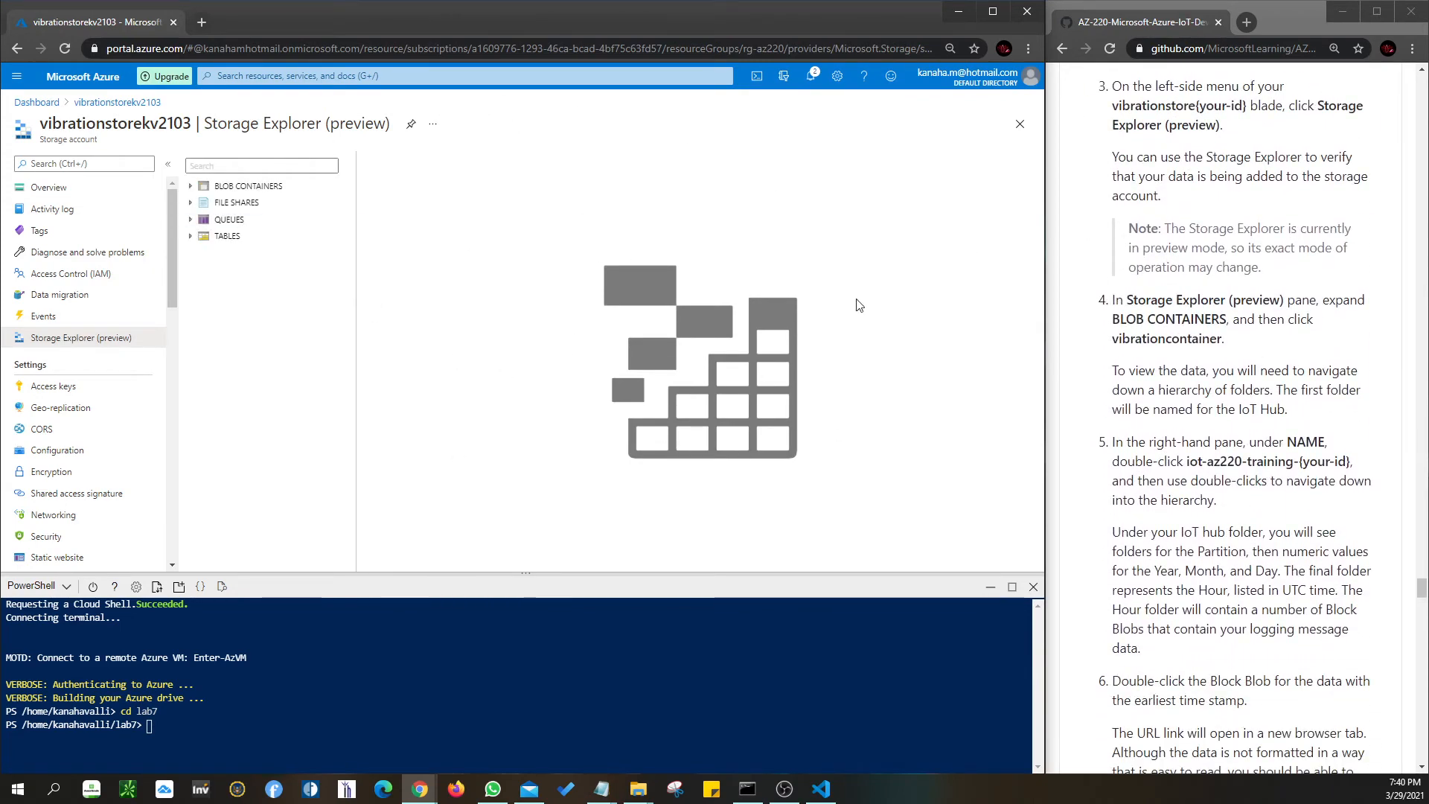
{"action": "left_click", "coordinate": [235, 191]}
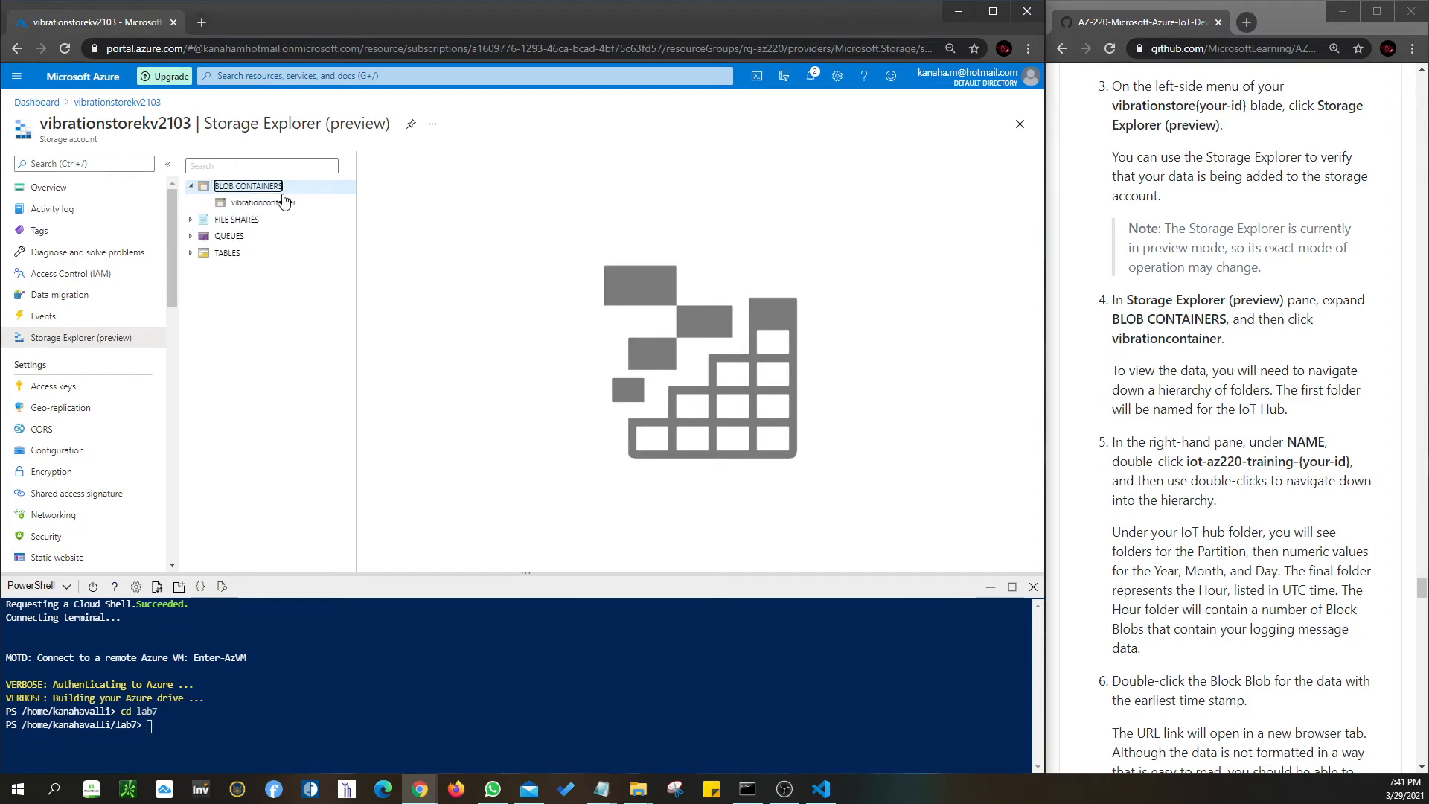
{"action": "left_click", "coordinate": [266, 209]}
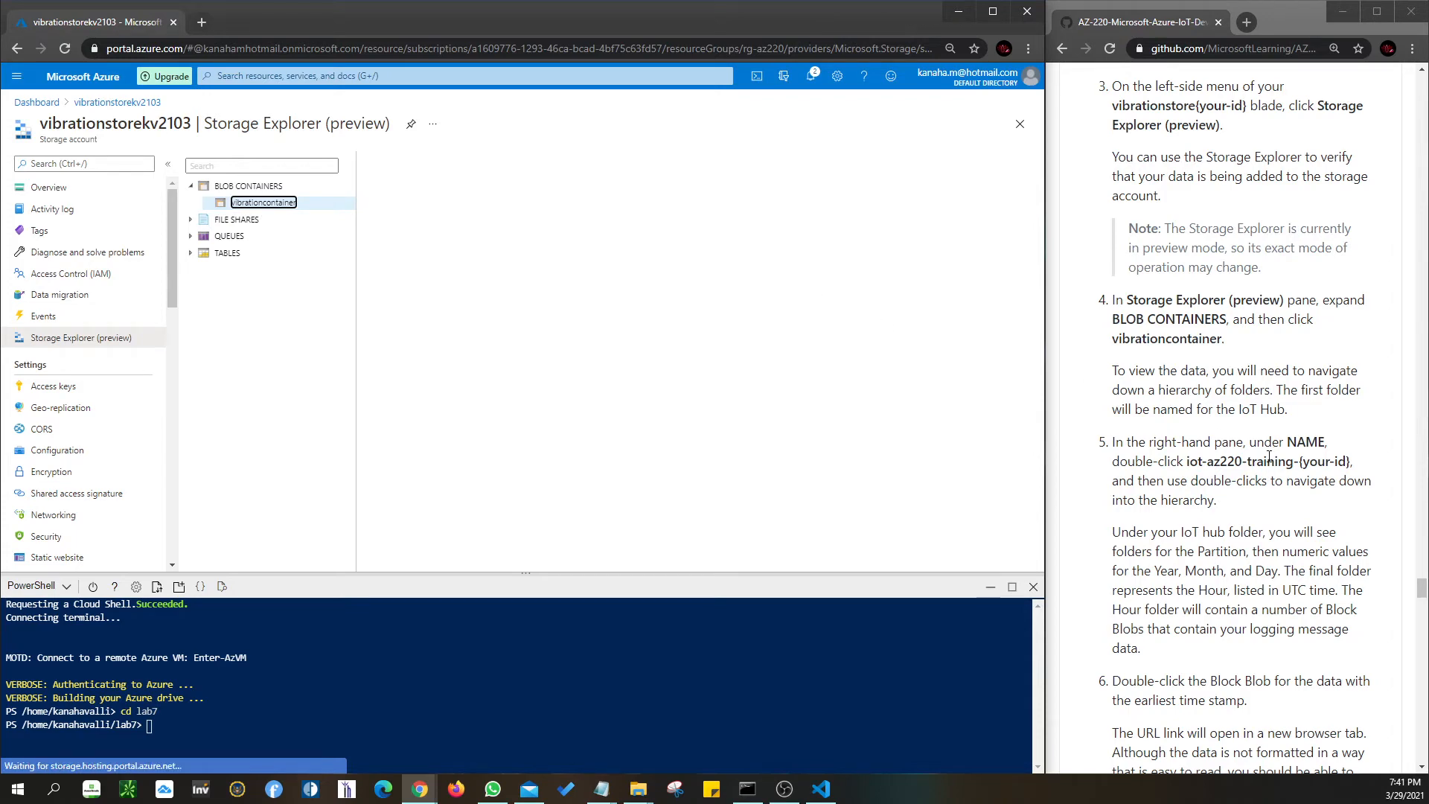
{"action": "scroll", "coordinate": [1269, 457], "scroll_direction": "down", "scroll_amount": 2}
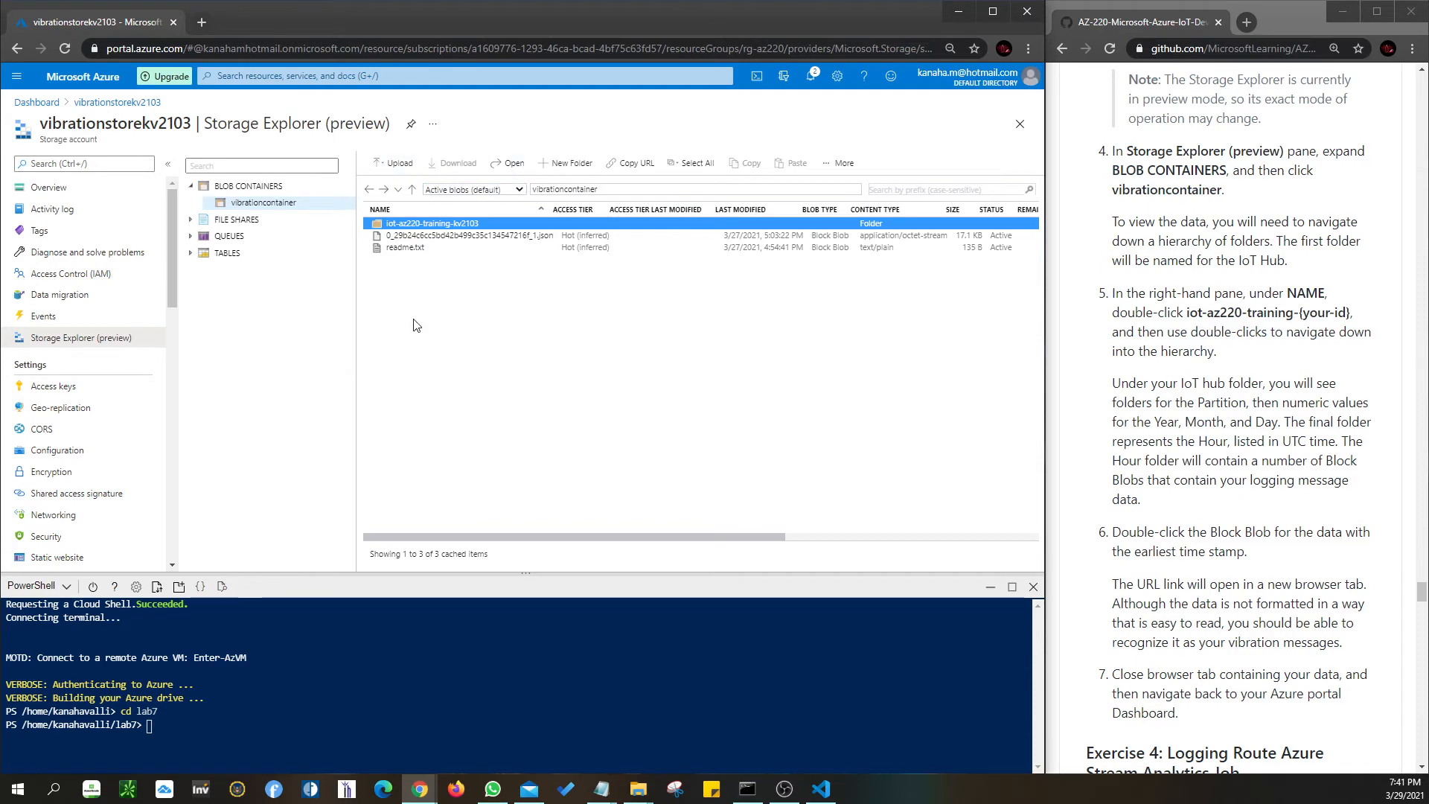
- Start a vibrationcontainer upload, browsing to Downloads > AZ-220 master > Allfiles > Labs > 07-Device Message Routing
{"action": "left_click", "coordinate": [395, 163]}
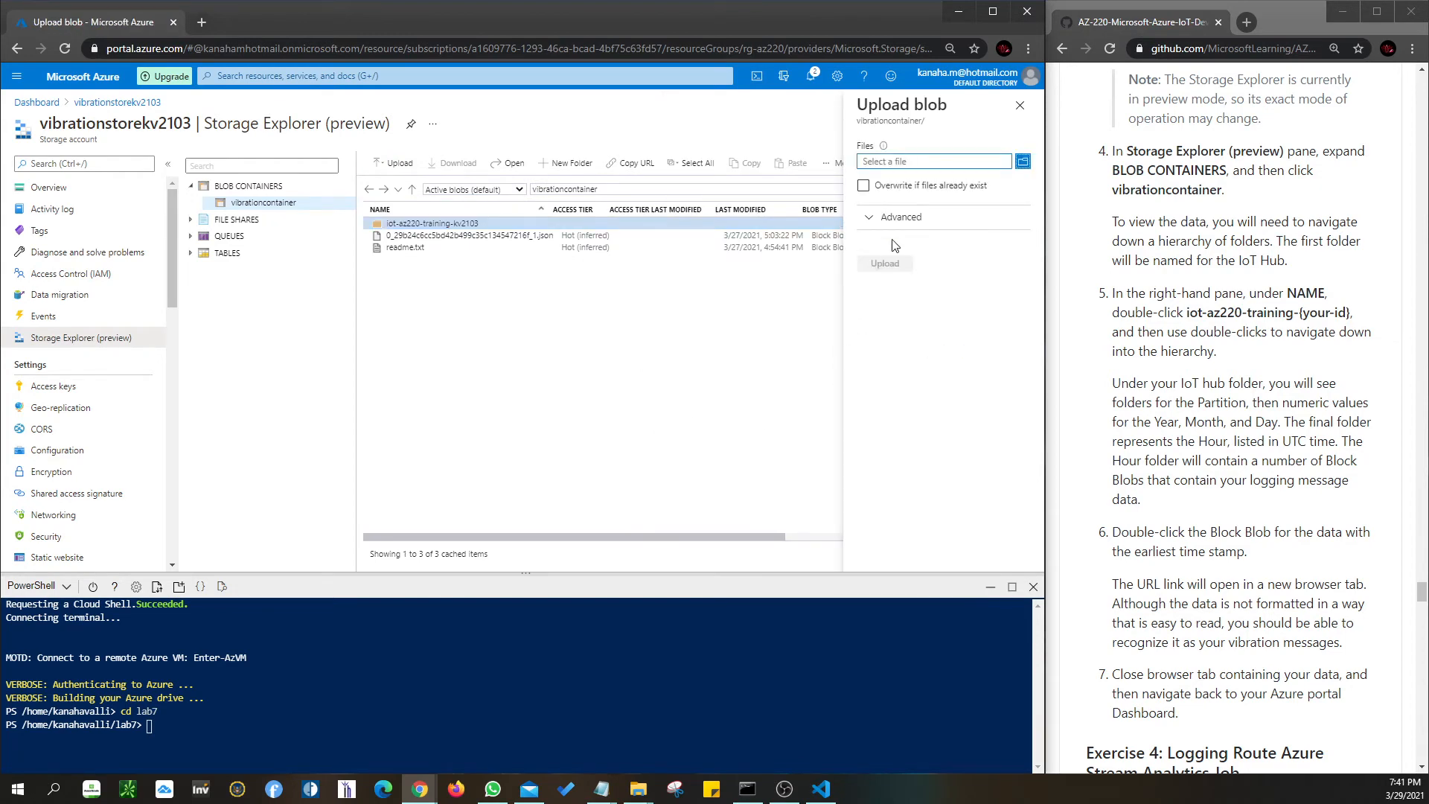
{"action": "left_click", "coordinate": [1023, 161]}
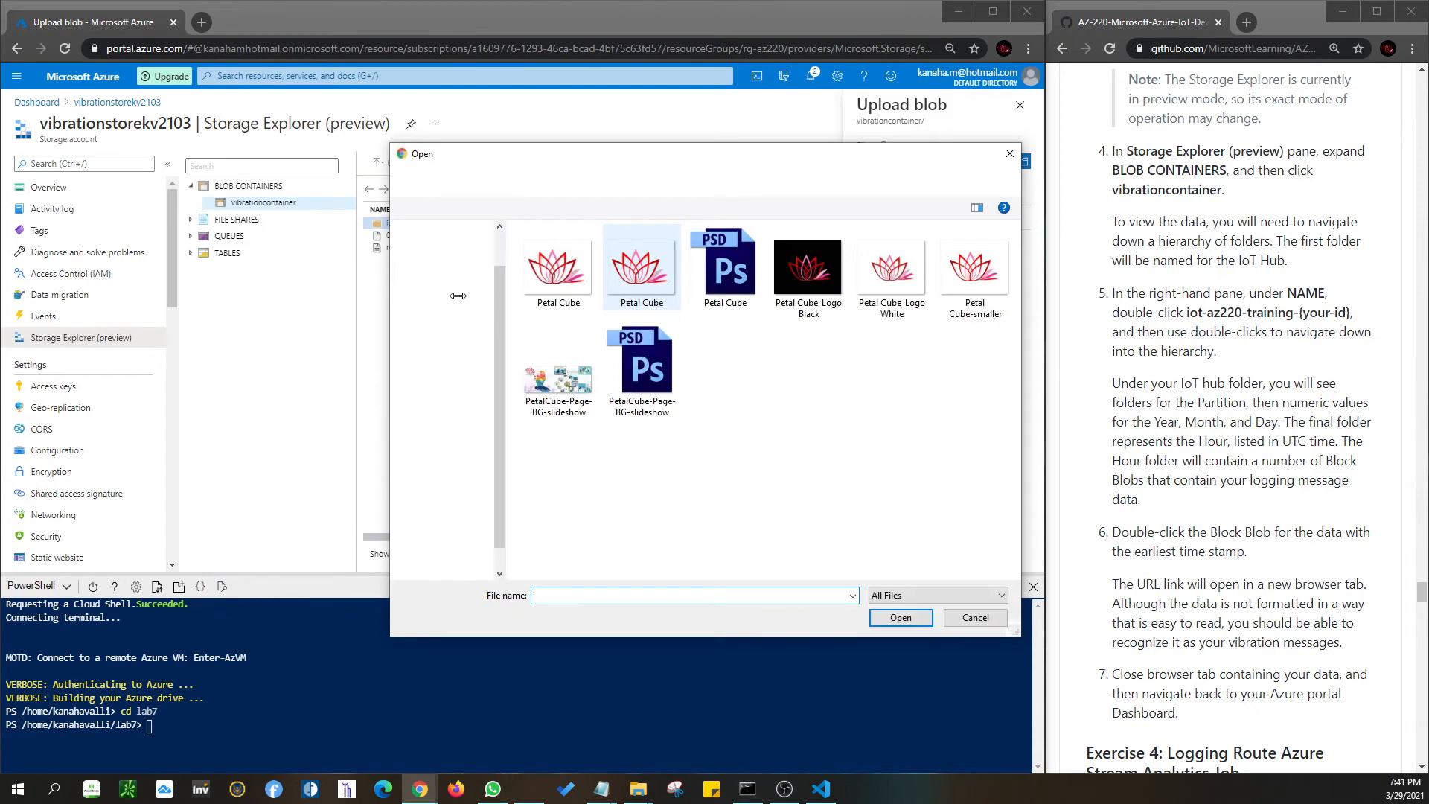
{"action": "scroll", "coordinate": [448, 313], "scroll_direction": "up", "scroll_amount": 1}
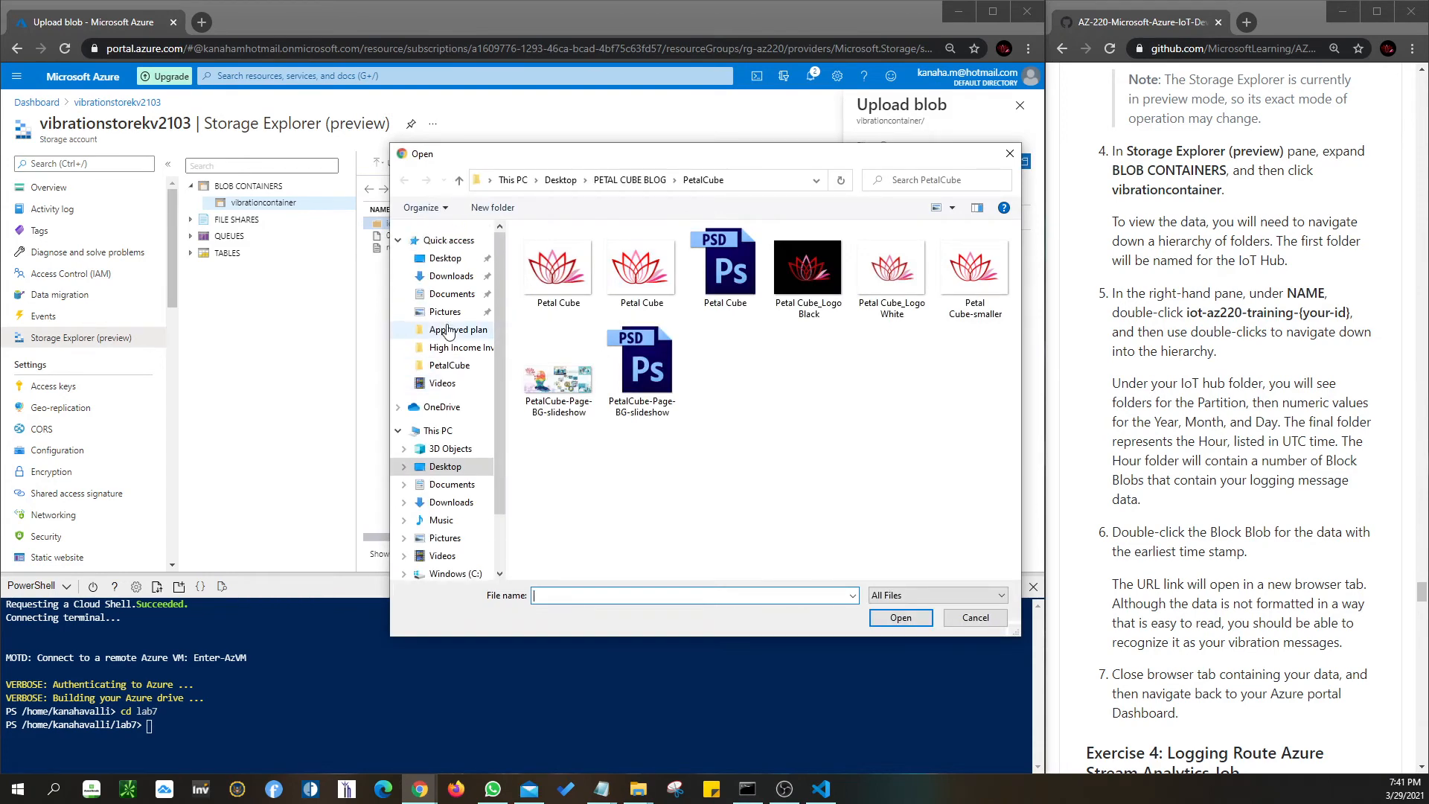
{"action": "left_click", "coordinate": [451, 277]}
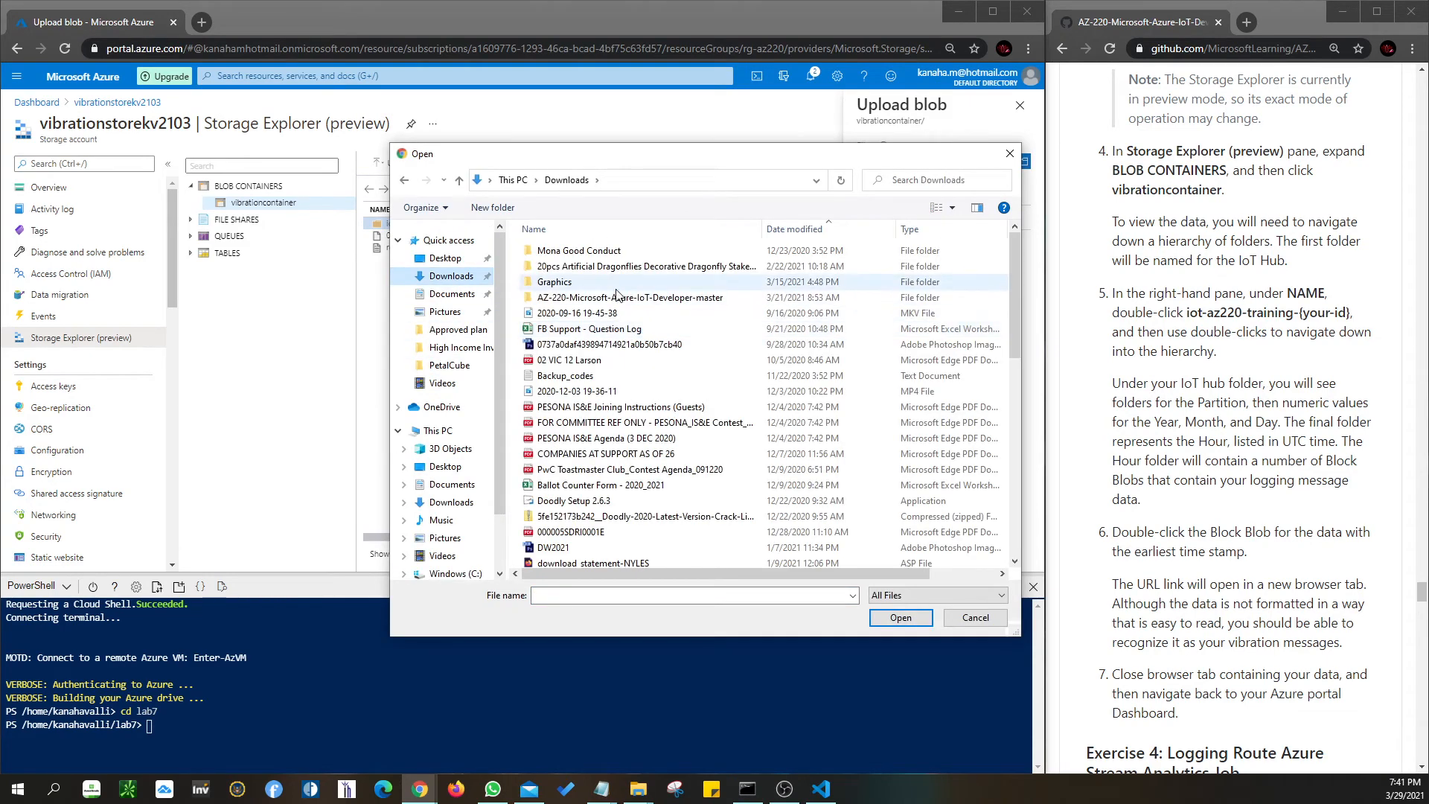
{"action": "double_click", "coordinate": [615, 302]}
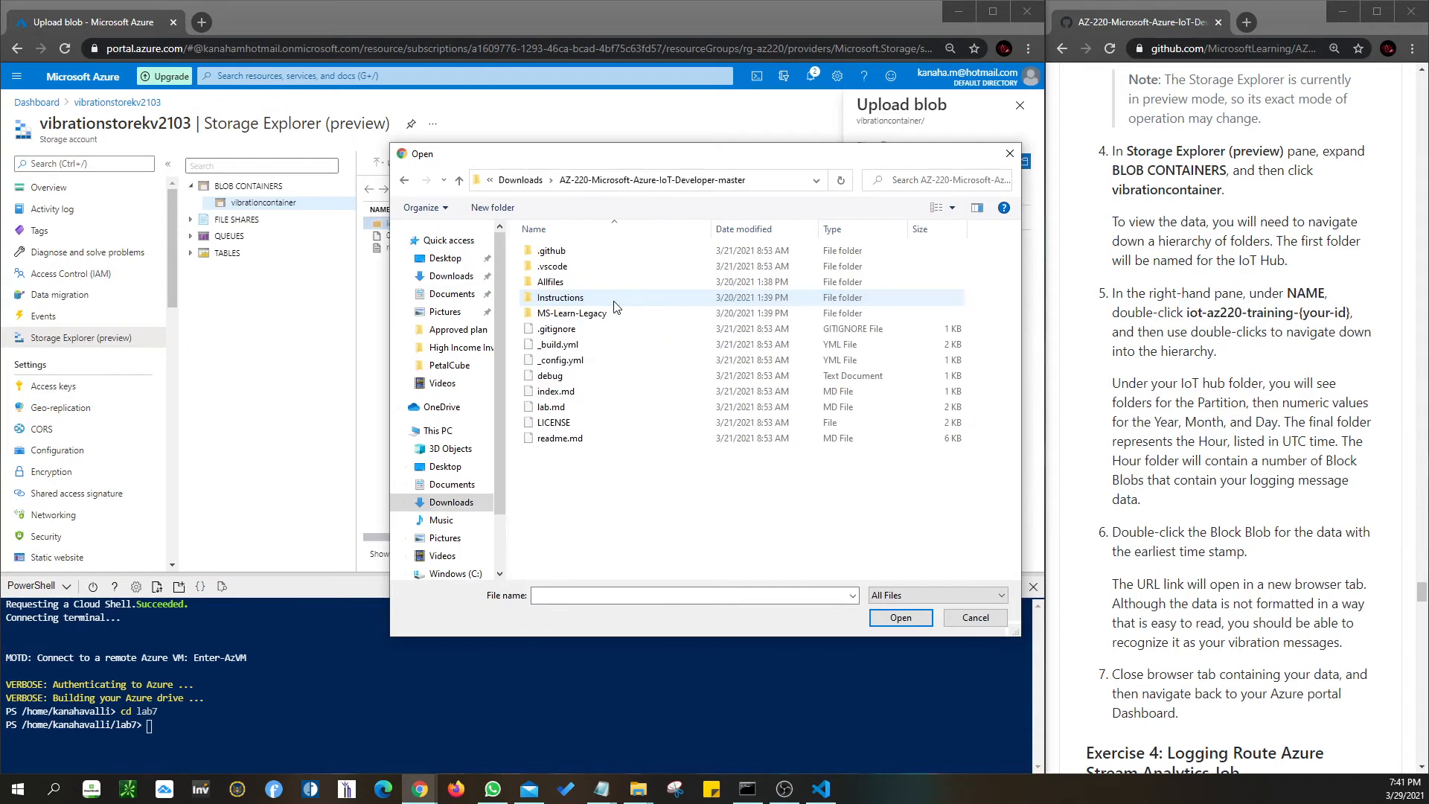
{"action": "double_click", "coordinate": [551, 281]}
{"action": "double_click", "coordinate": [555, 266]}
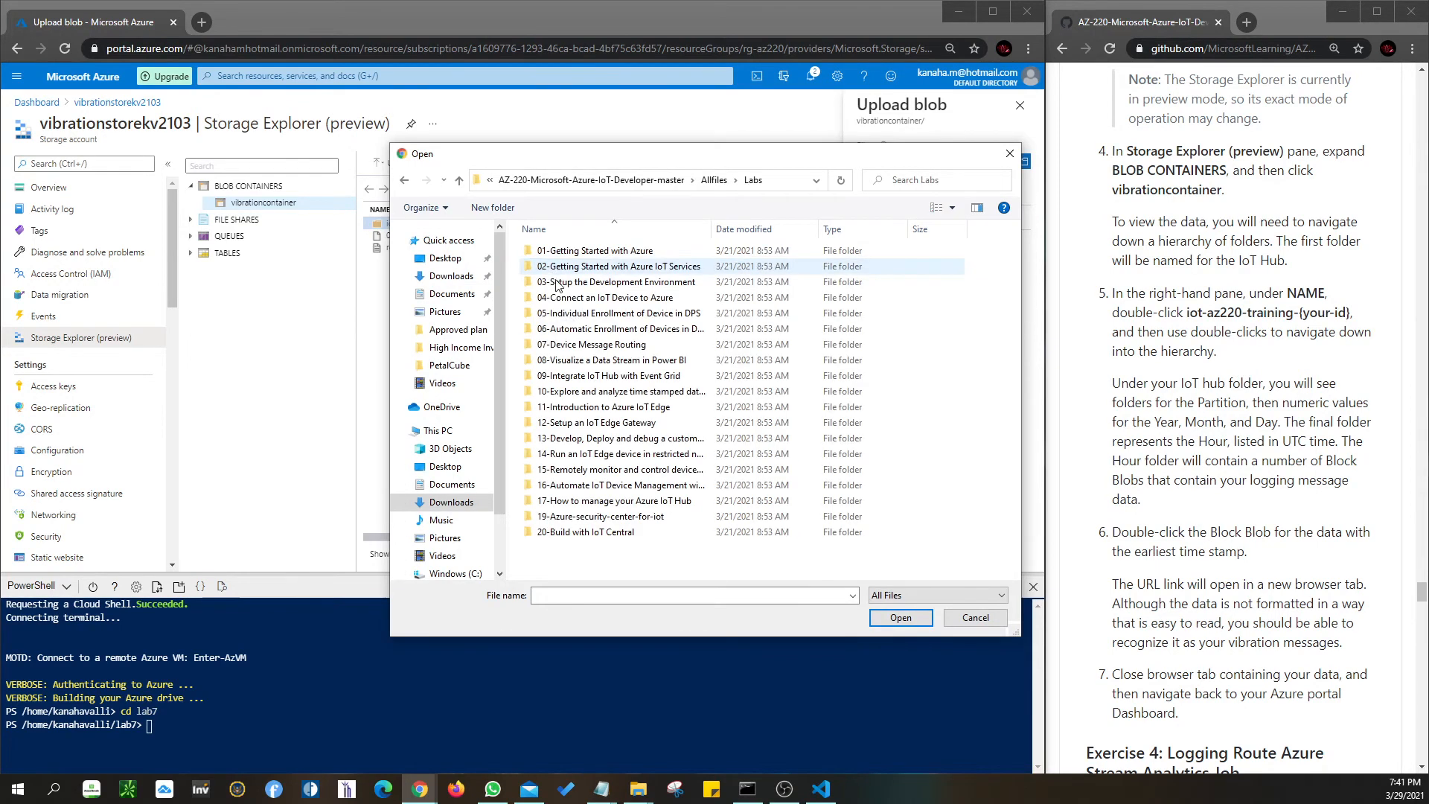
{"action": "double_click", "coordinate": [577, 344]}
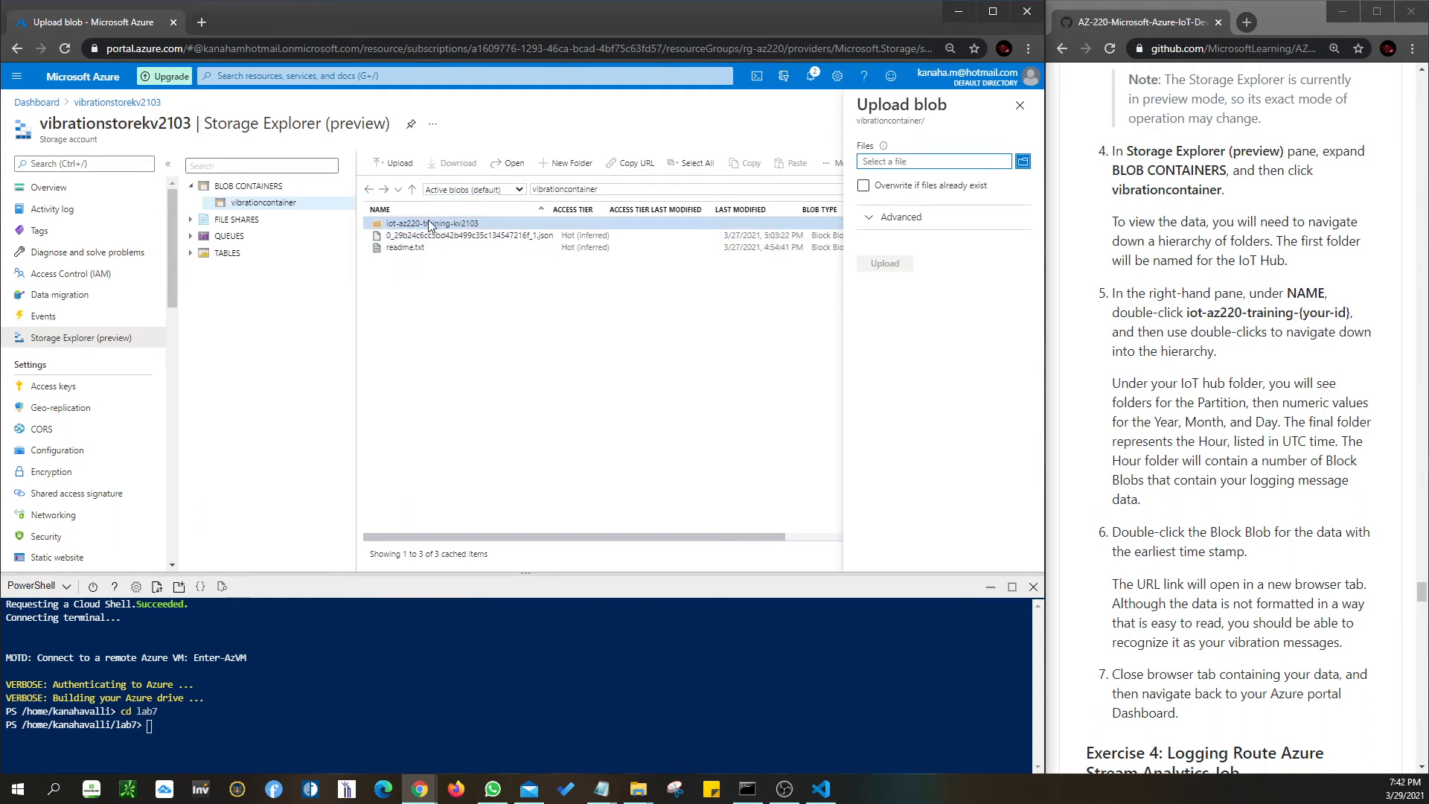
- Read the Stream Analytics Exercise 4 instructions, then return to the AZ-220 dashboard
{"action": "scroll", "coordinate": [1243, 476], "scroll_direction": "down", "scroll_amount": 2}
{"action": "scroll", "coordinate": [1243, 477], "scroll_direction": "down", "scroll_amount": 4}
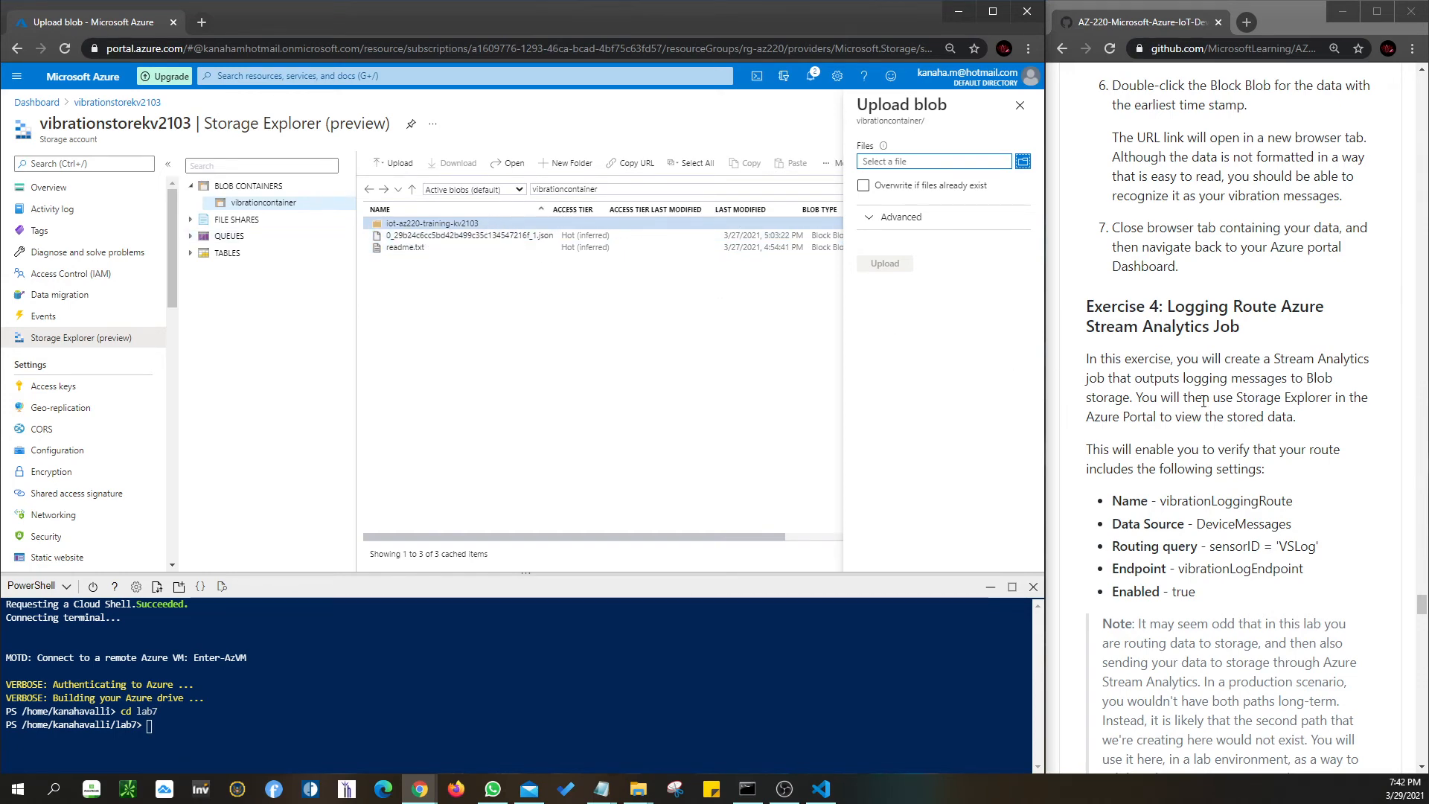
{"action": "scroll", "coordinate": [1057, 305], "scroll_direction": "down", "scroll_amount": 2}
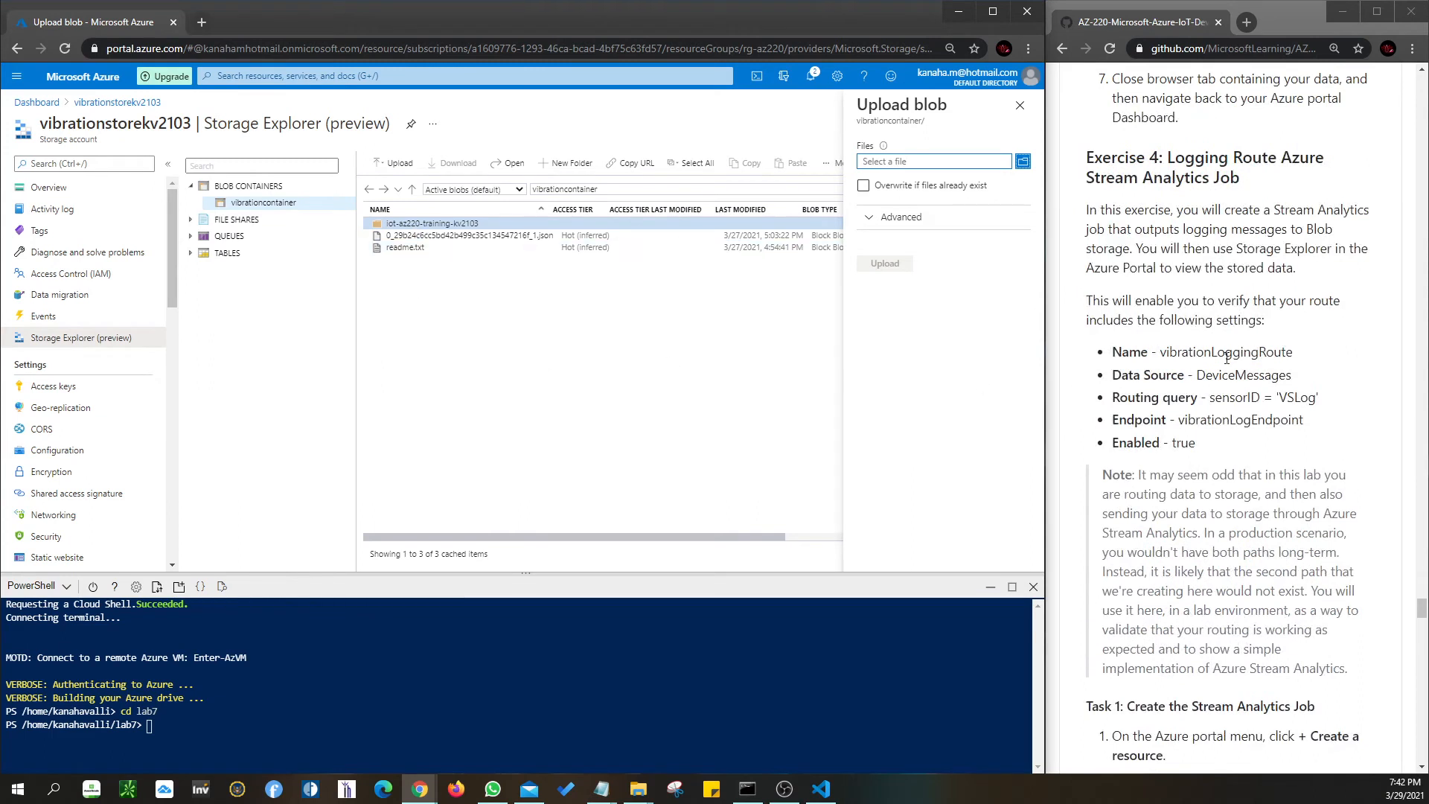
{"action": "scroll", "coordinate": [1228, 357], "scroll_direction": "down", "scroll_amount": 2}
{"action": "scroll", "coordinate": [1262, 340], "scroll_direction": "down", "scroll_amount": 3}
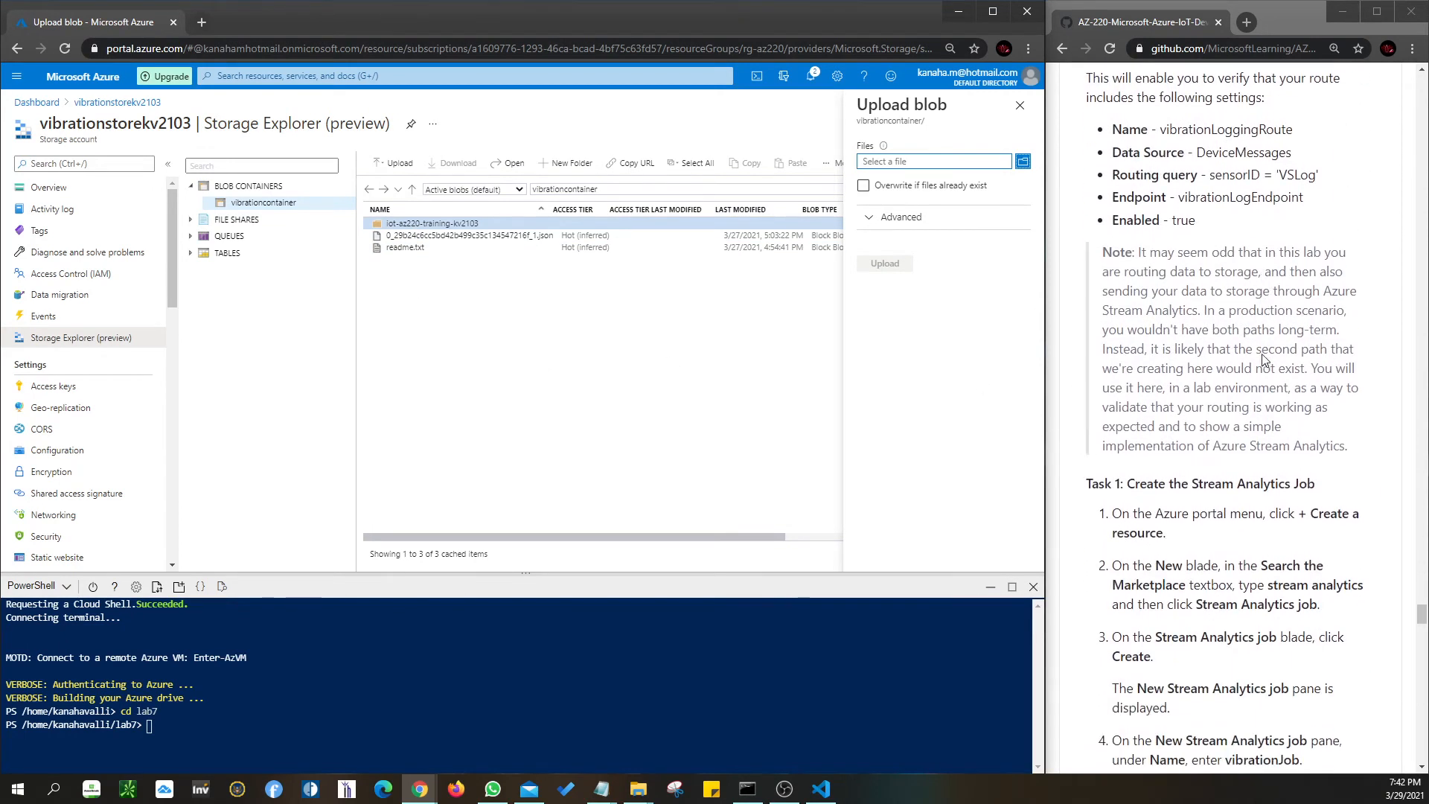
{"action": "scroll", "coordinate": [1264, 356], "scroll_direction": "down", "scroll_amount": 1}
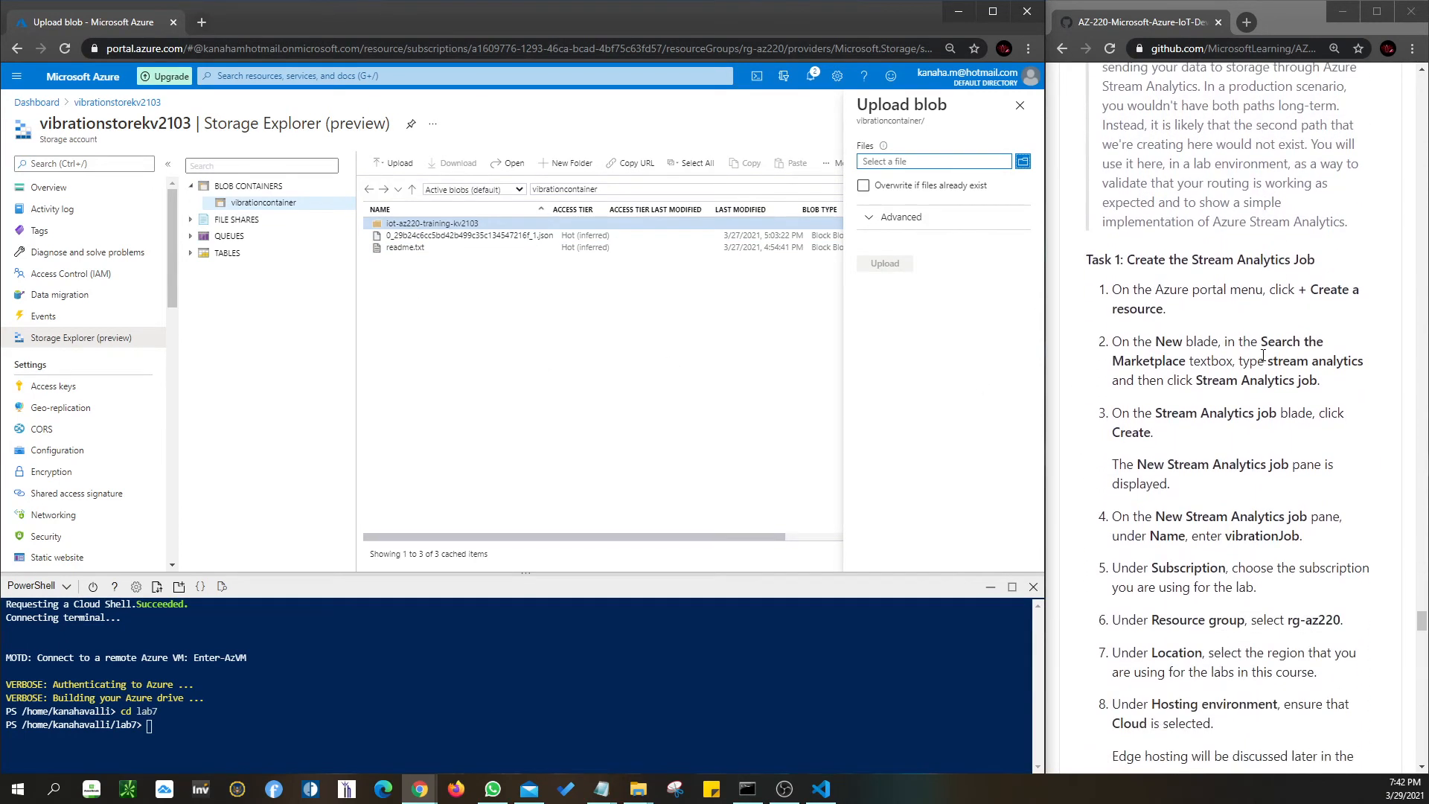
{"action": "scroll", "coordinate": [1258, 350], "scroll_direction": "up", "scroll_amount": 4}
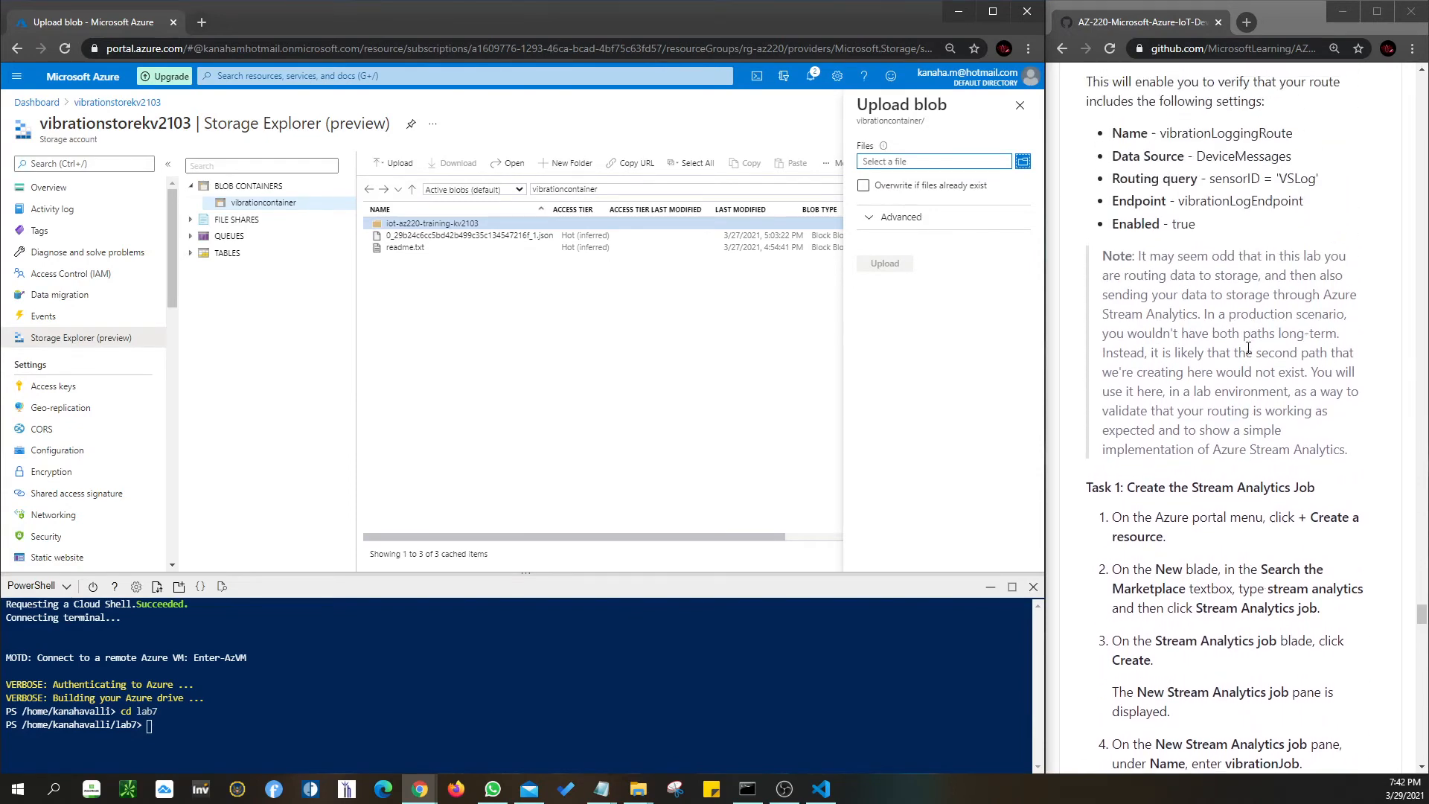
{"action": "scroll", "coordinate": [1240, 320], "scroll_direction": "up", "scroll_amount": 2}
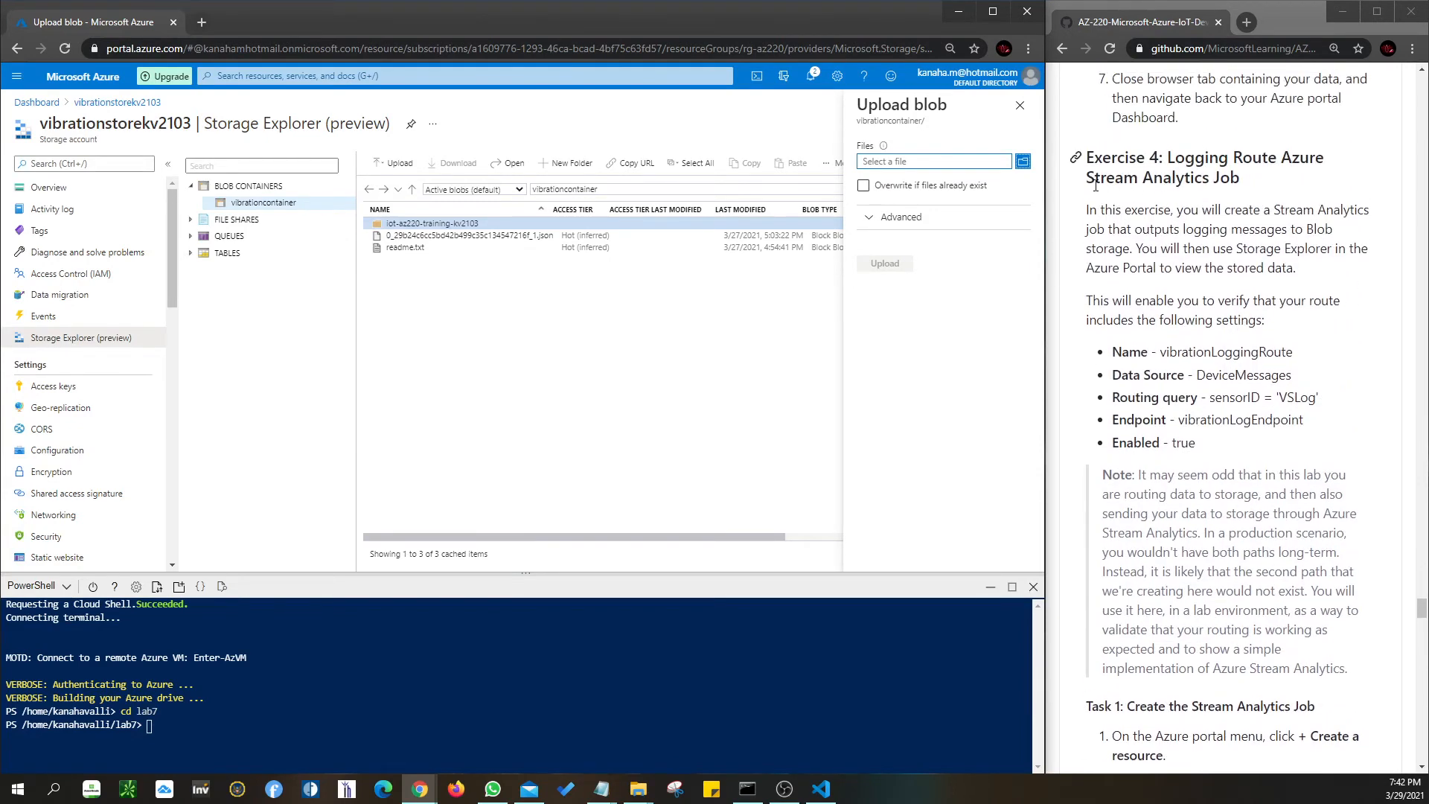
{"action": "left_click_drag", "start_coordinate": [1086, 179], "coordinate": [1230, 180]}
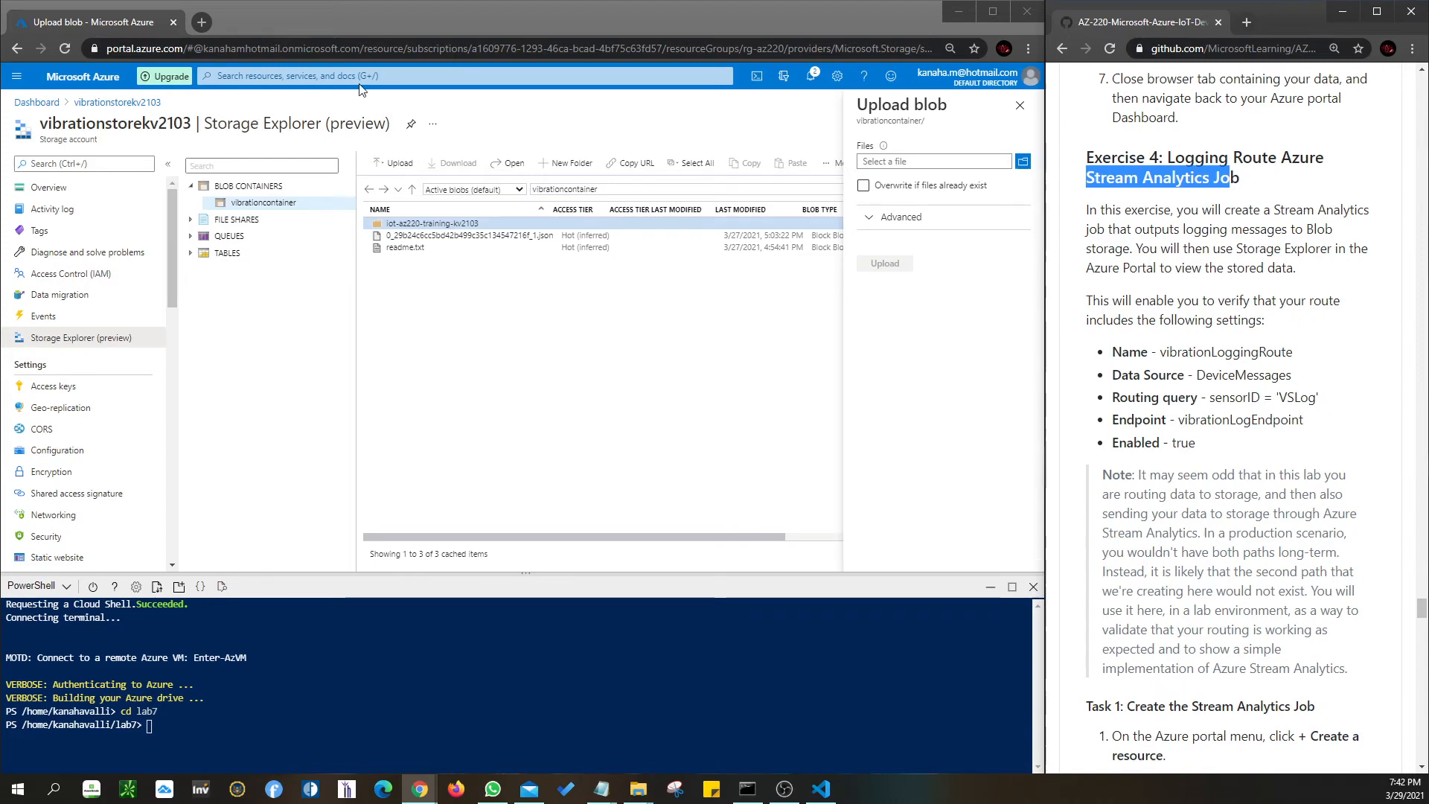
{"action": "scroll", "coordinate": [1221, 467], "scroll_direction": "down", "scroll_amount": 6}
{"action": "scroll", "coordinate": [1221, 467], "scroll_direction": "down", "scroll_amount": 1}
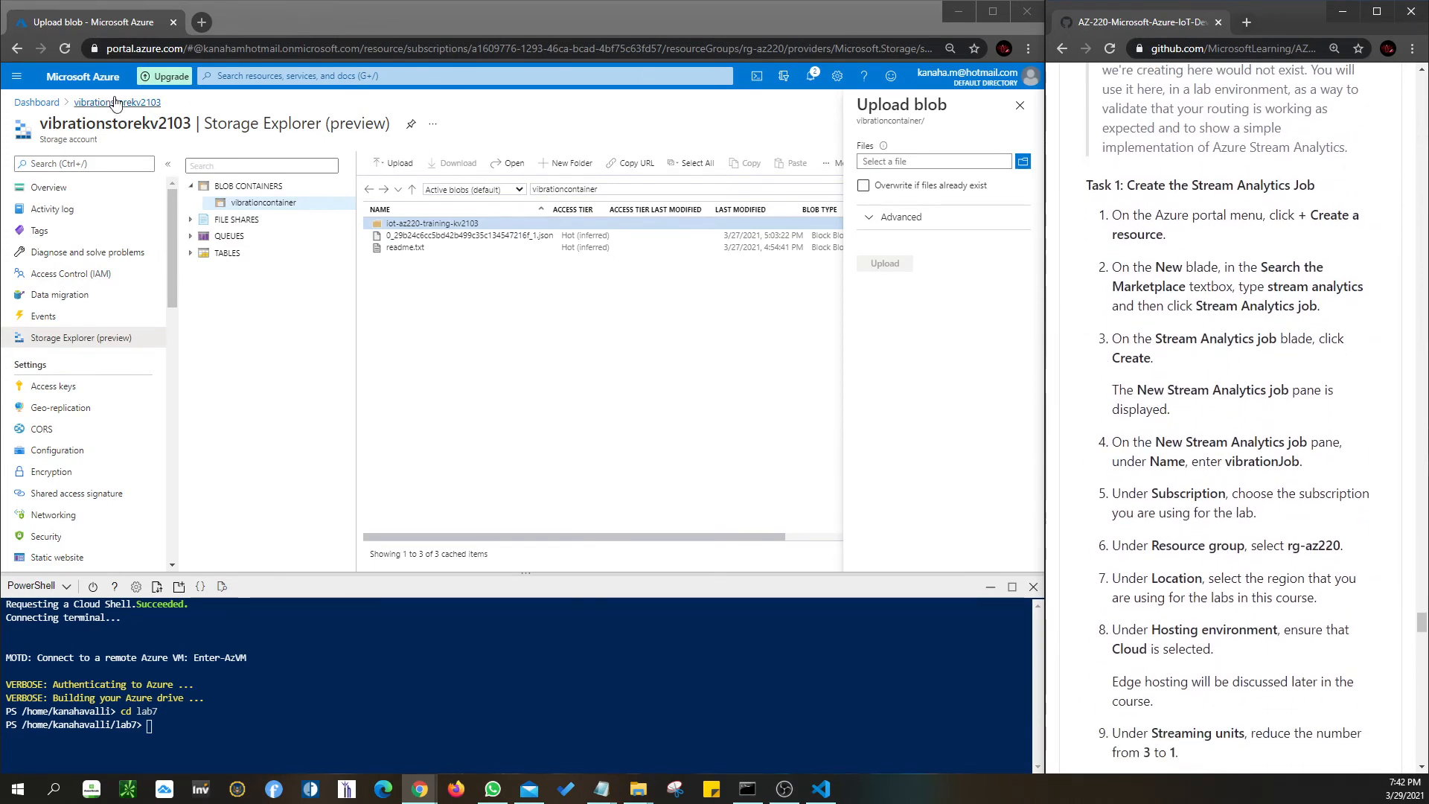
{"action": "left_click", "coordinate": [37, 102]}
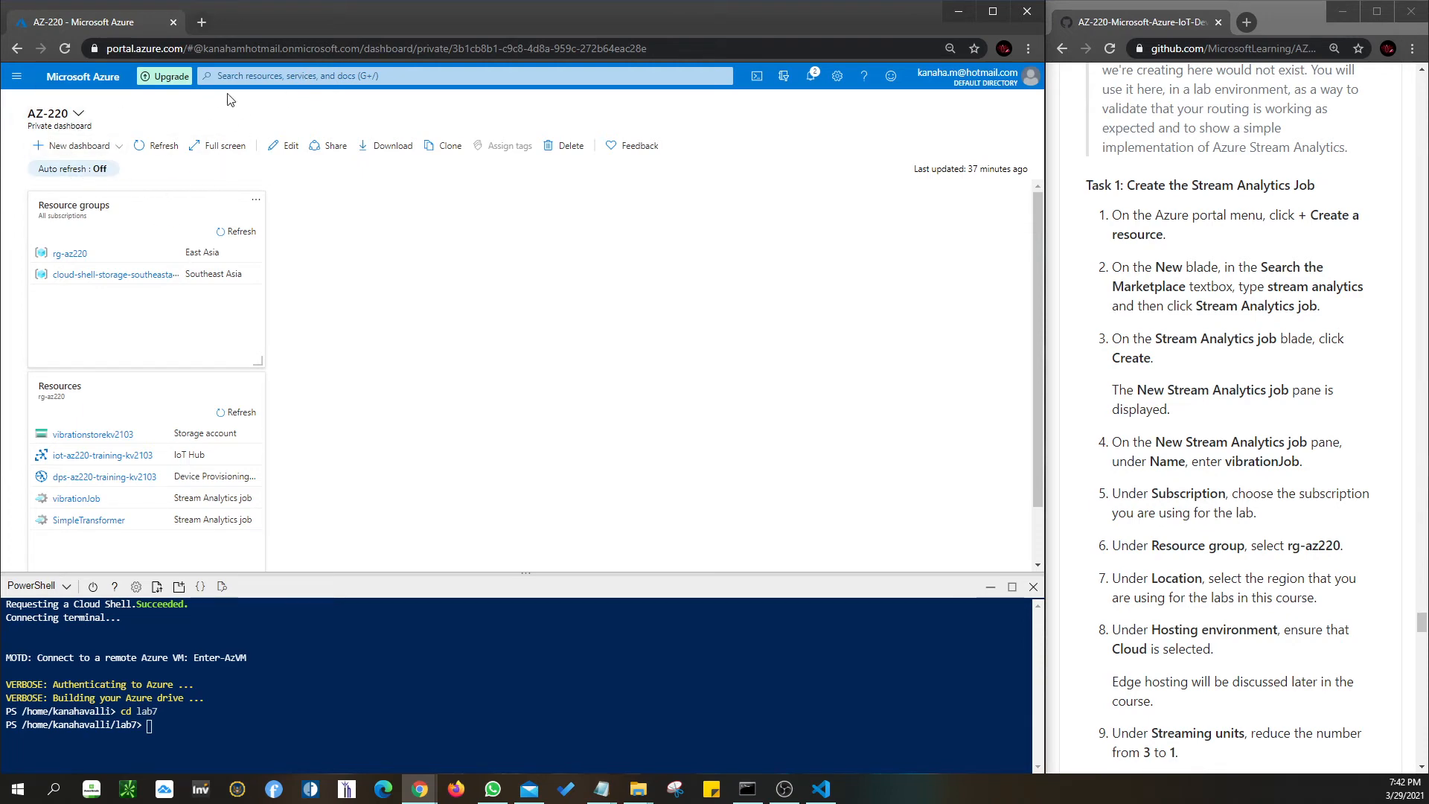
{"action": "left_click", "coordinate": [17, 77]}
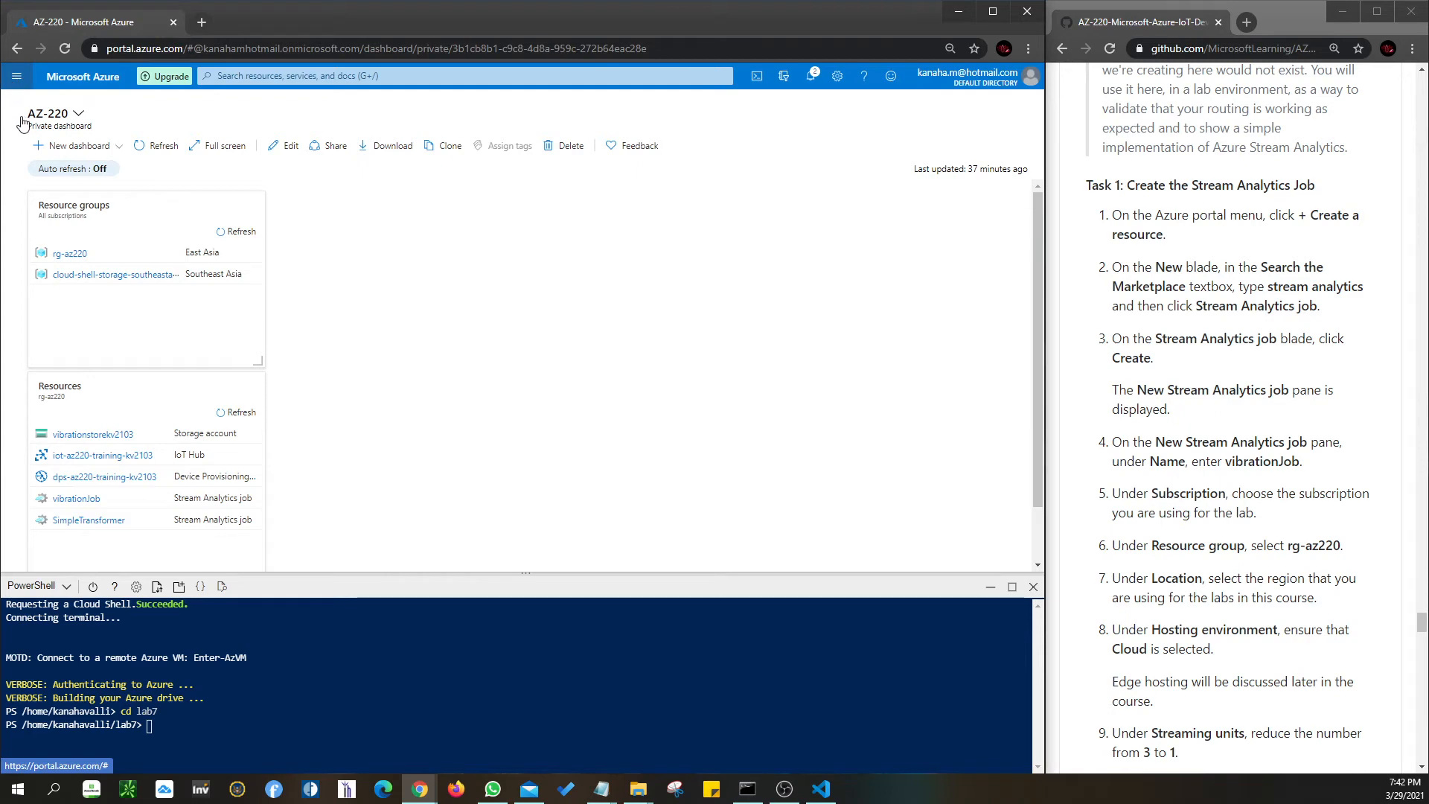
{"action": "left_click", "coordinate": [61, 122]}
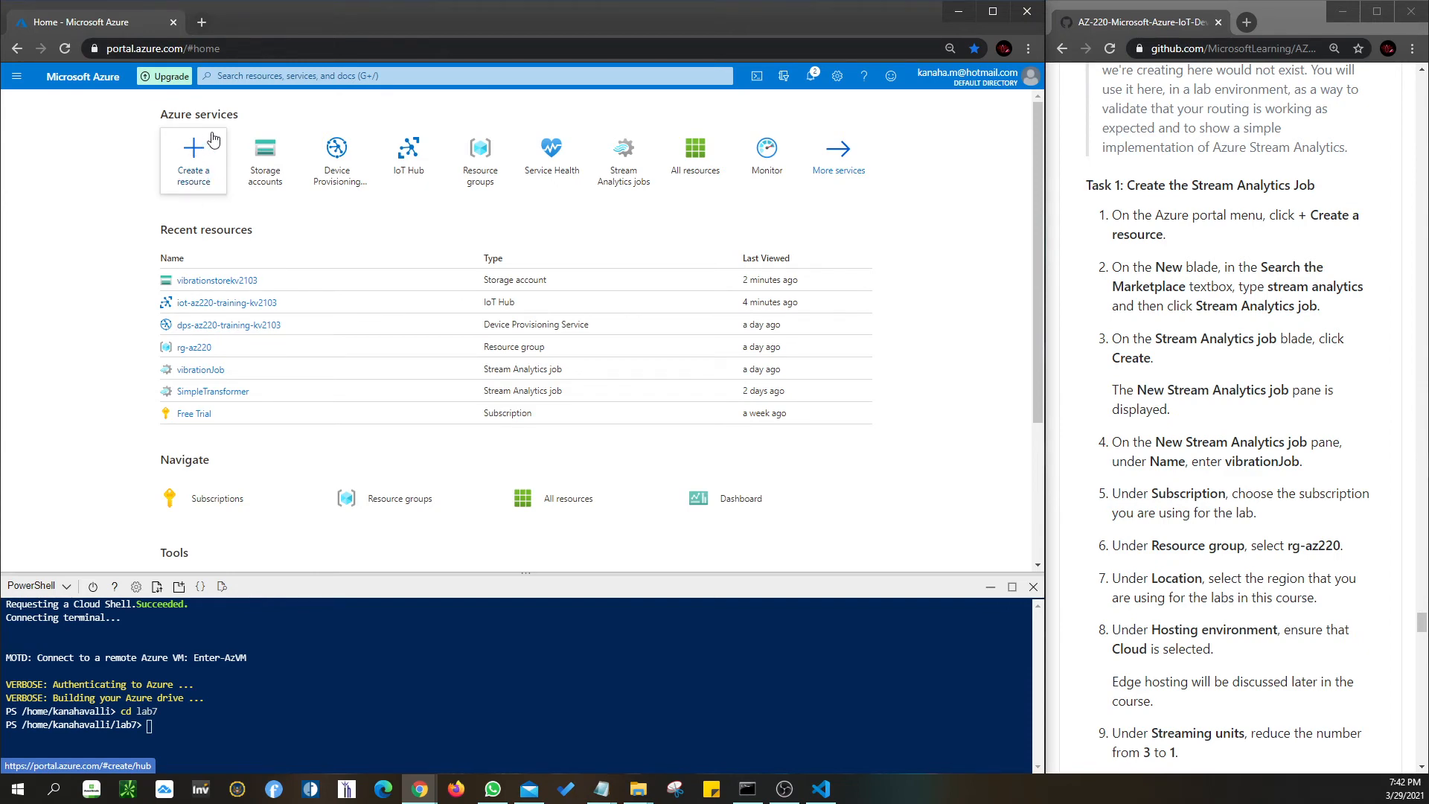
{"action": "left_click", "coordinate": [16, 76]}
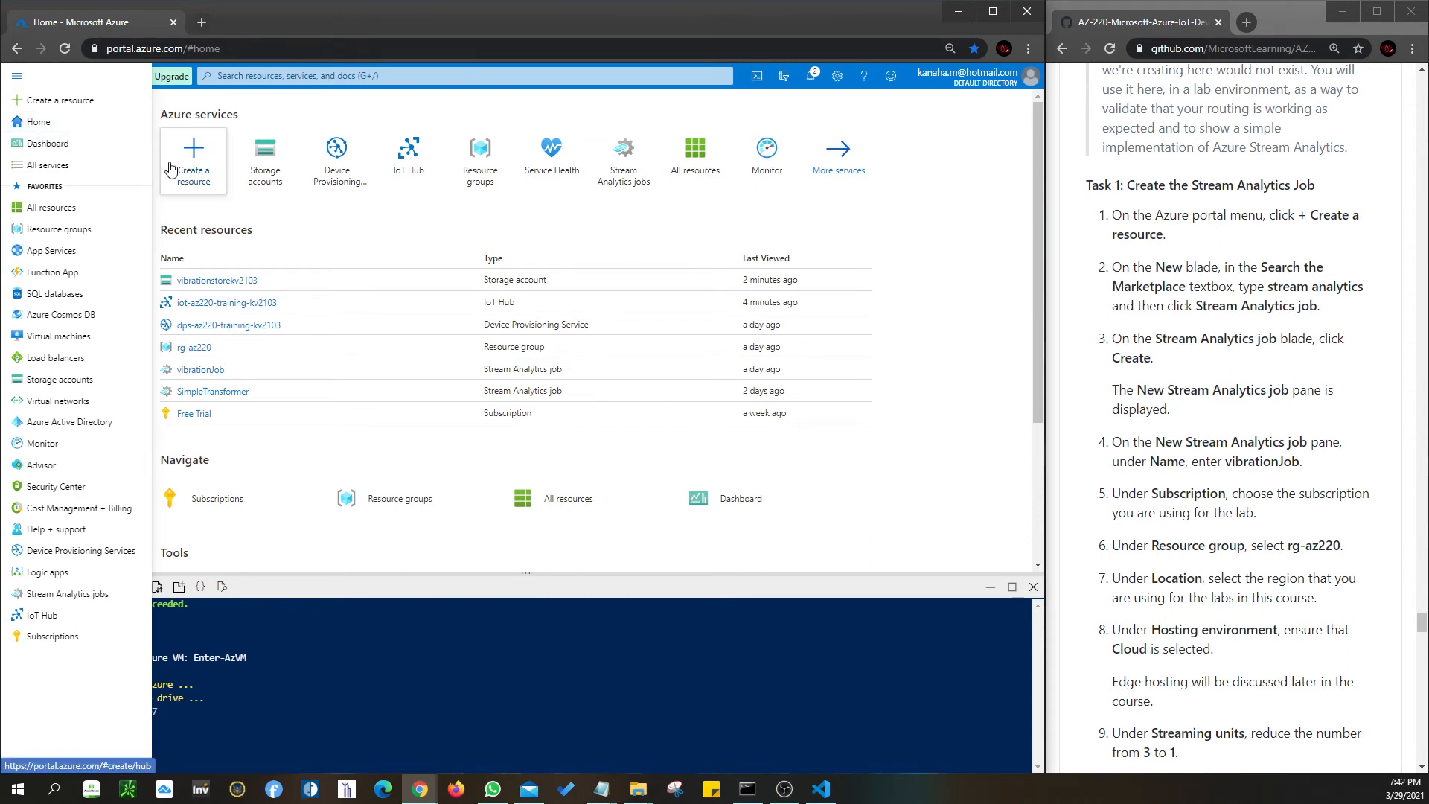
{"action": "left_click", "coordinate": [998, 209]}
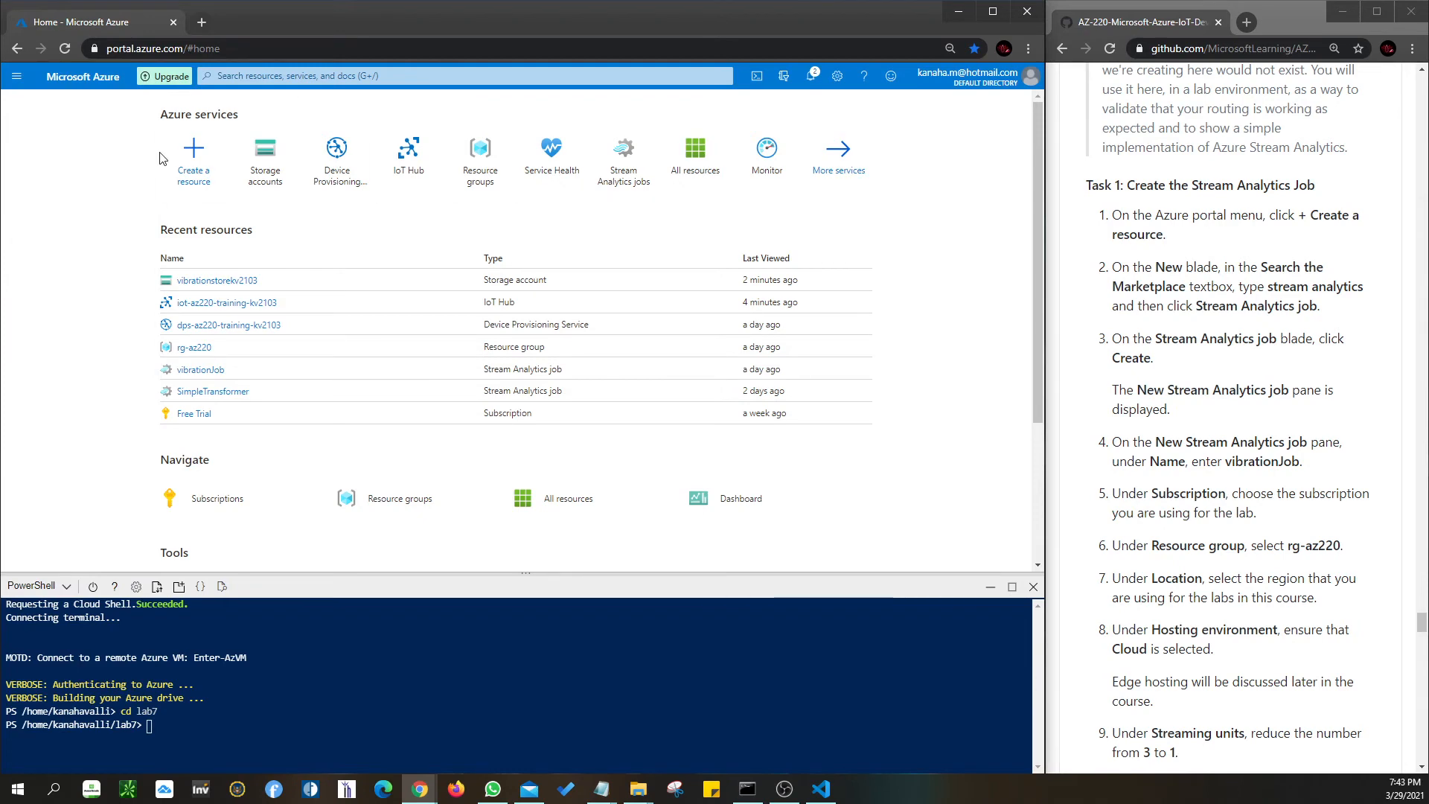
{"action": "left_click", "coordinate": [186, 175]}
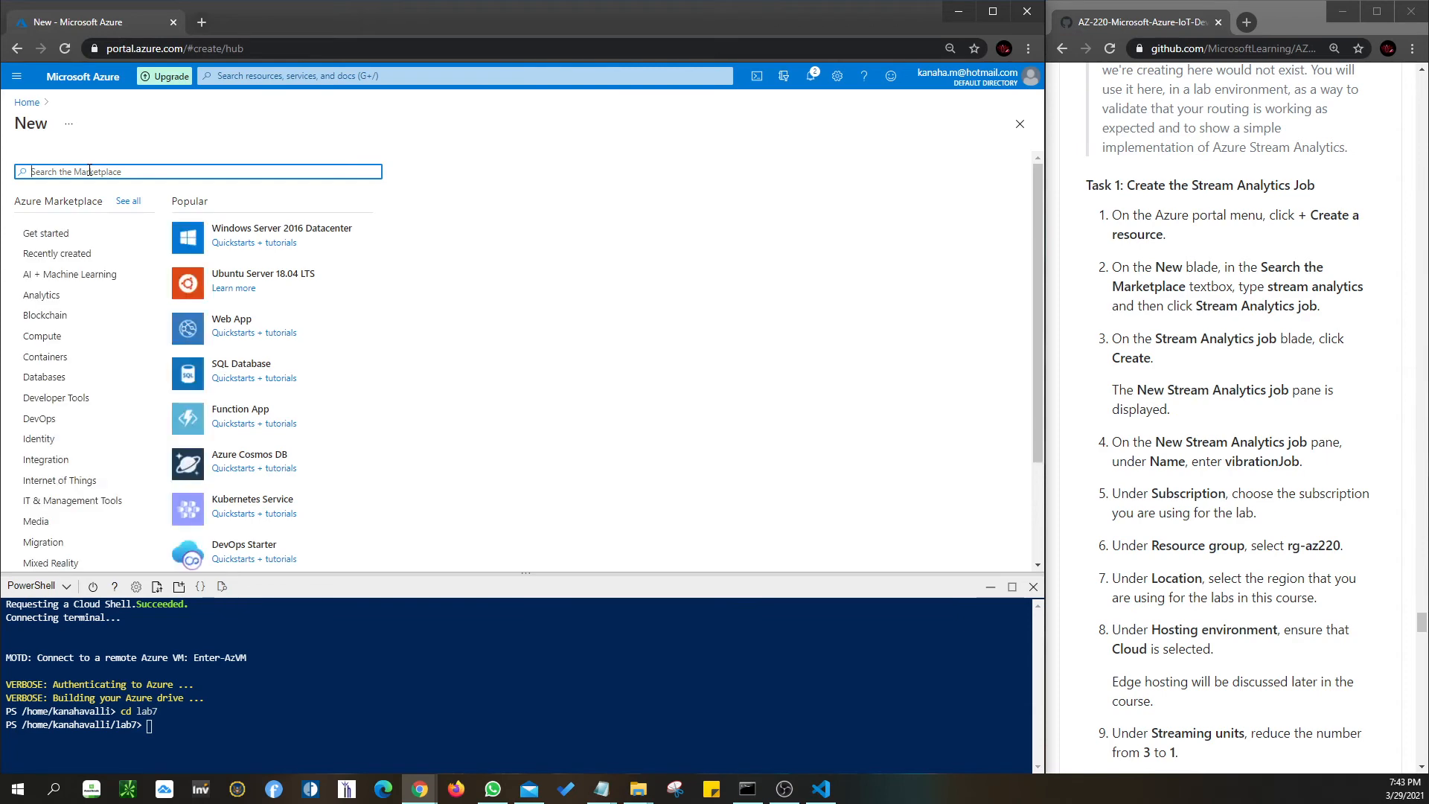
{"action": "type", "text": "stream anlytics"}
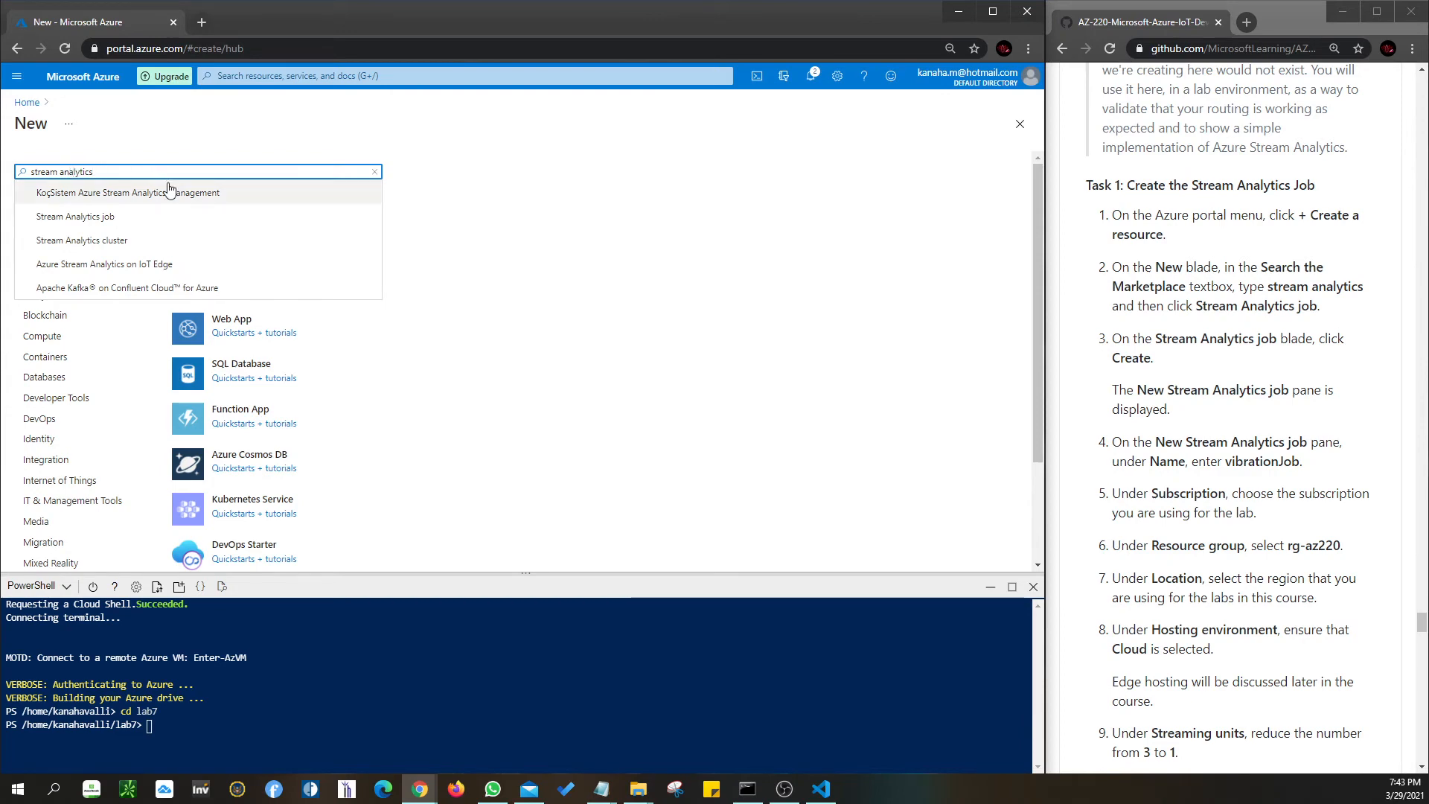
{"action": "left_click", "coordinate": [116, 224]}
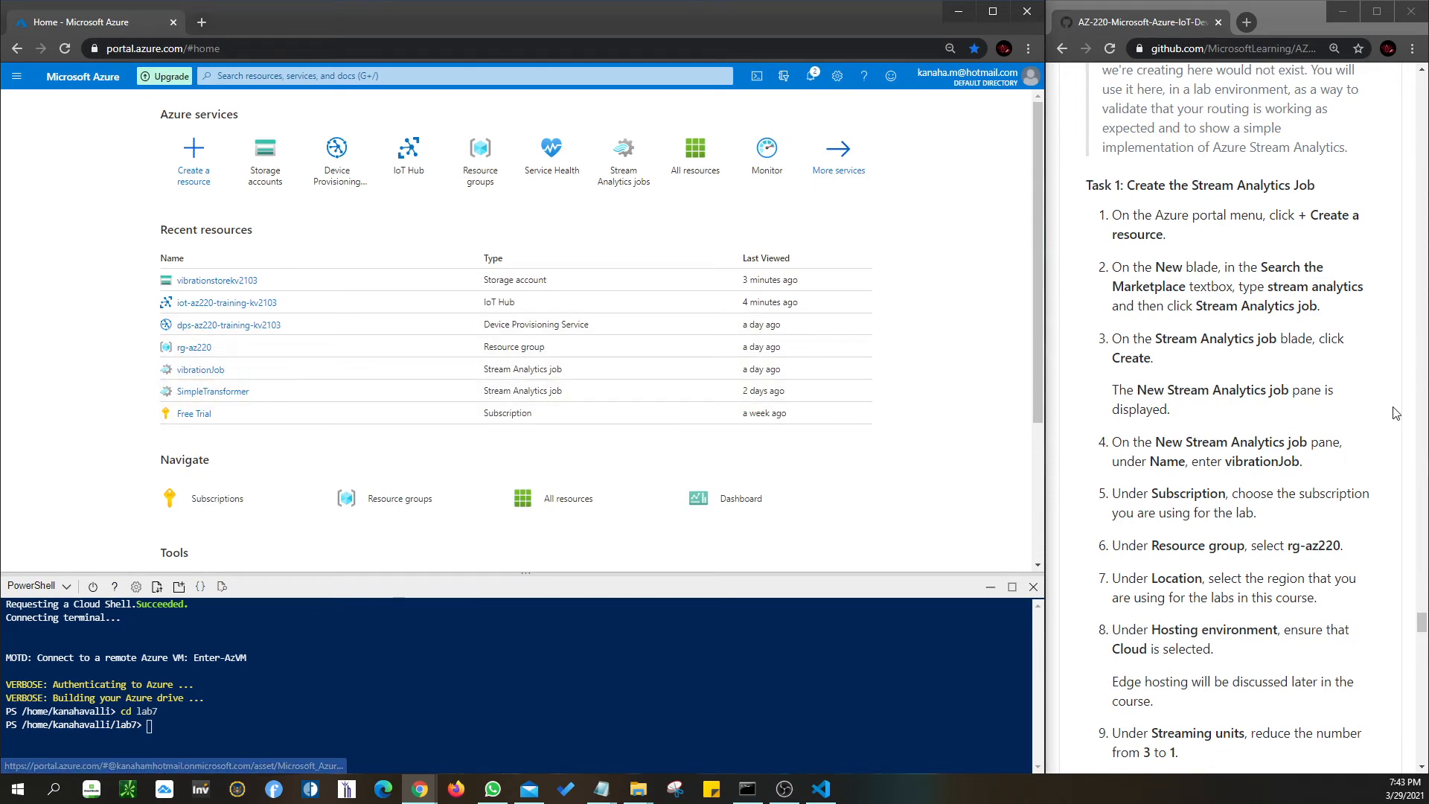
{"action": "left_click_drag", "start_coordinate": [1221, 464], "coordinate": [1289, 463]}
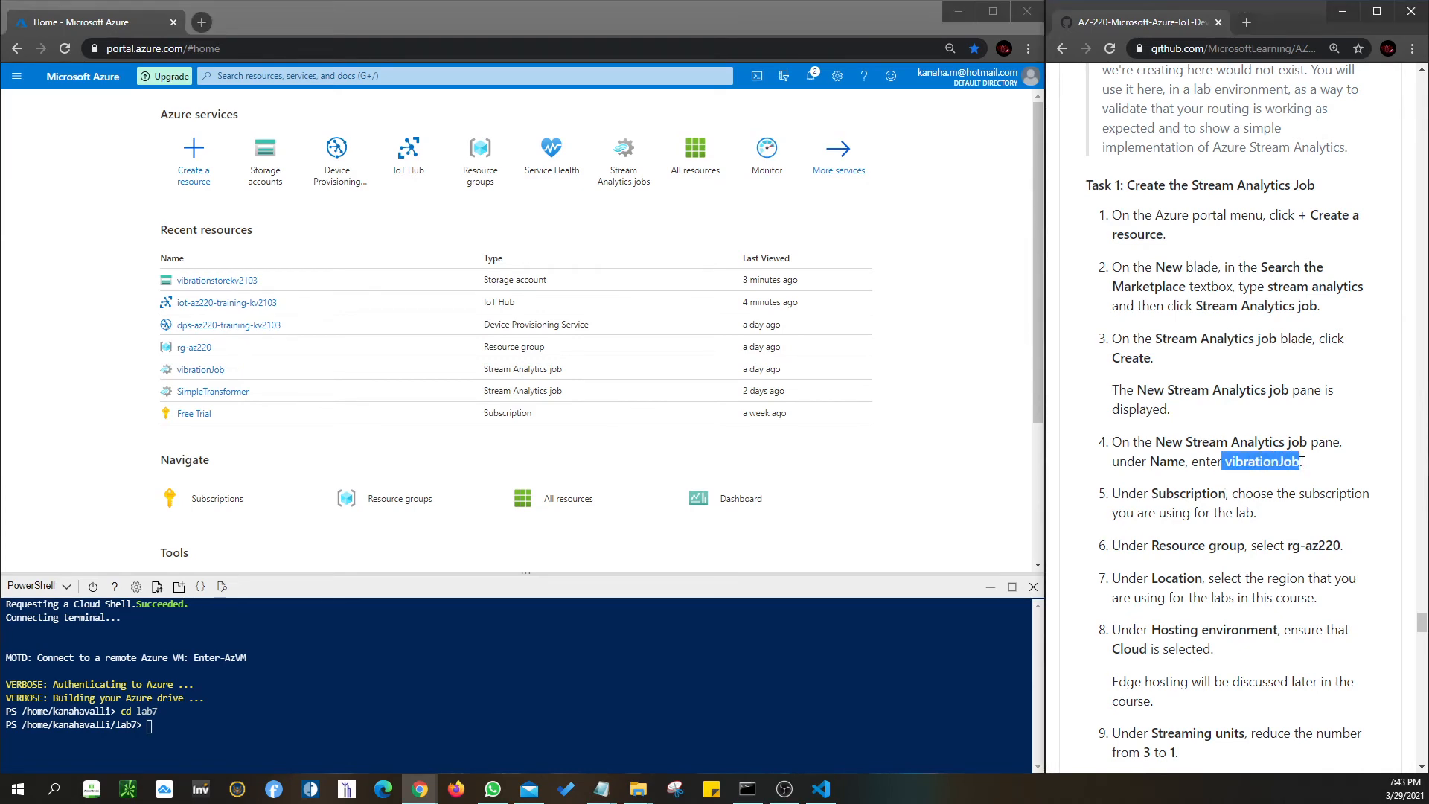
{"action": "scroll", "coordinate": [1302, 462], "scroll_direction": "down", "scroll_amount": 1}
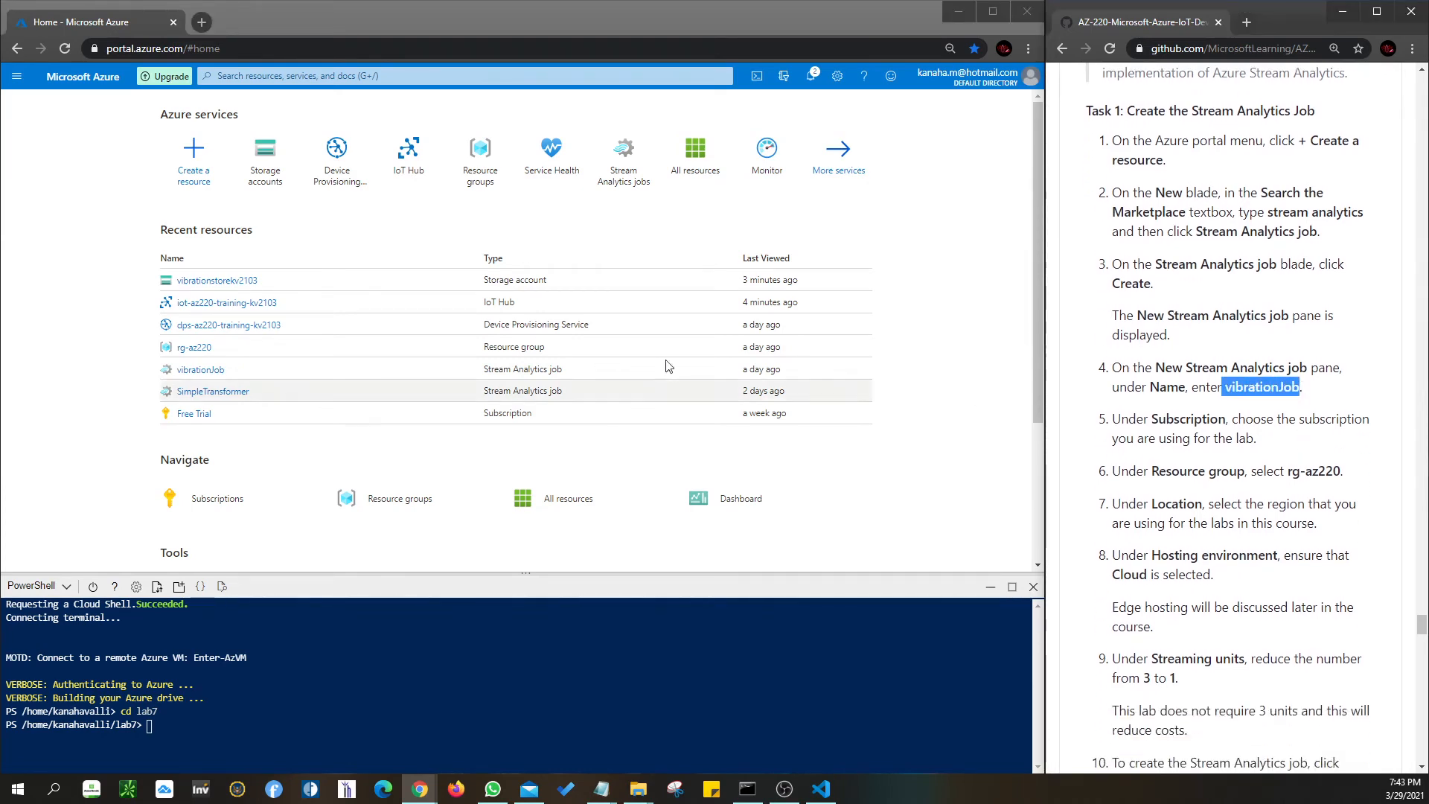
- Start creating a new Stream Analytics job from the marketplace
{"action": "left_click", "coordinate": [196, 184]}
{"action": "left_click", "coordinate": [196, 184]}
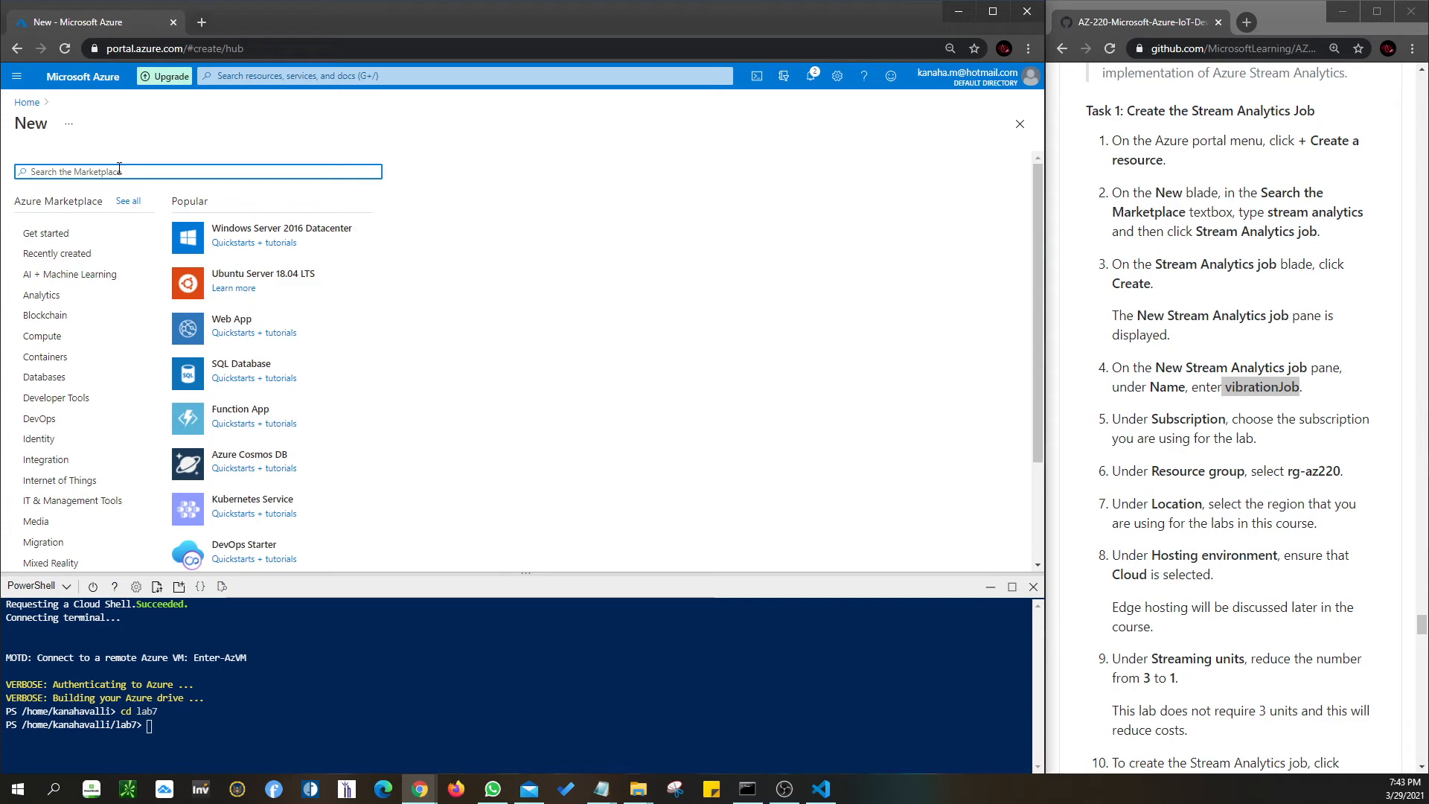
{"action": "type", "text": "strea"}
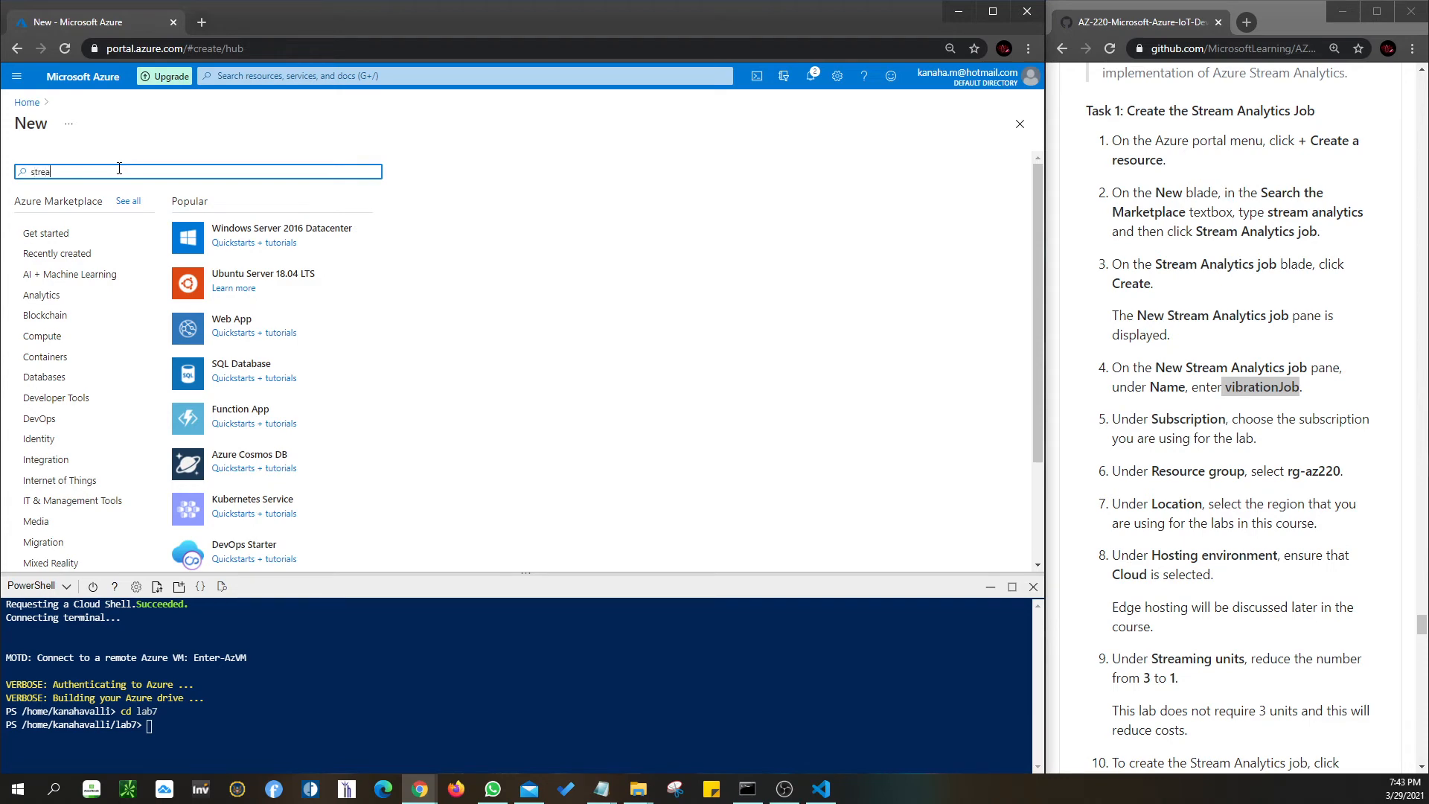
{"action": "type", "text": "m anal"}
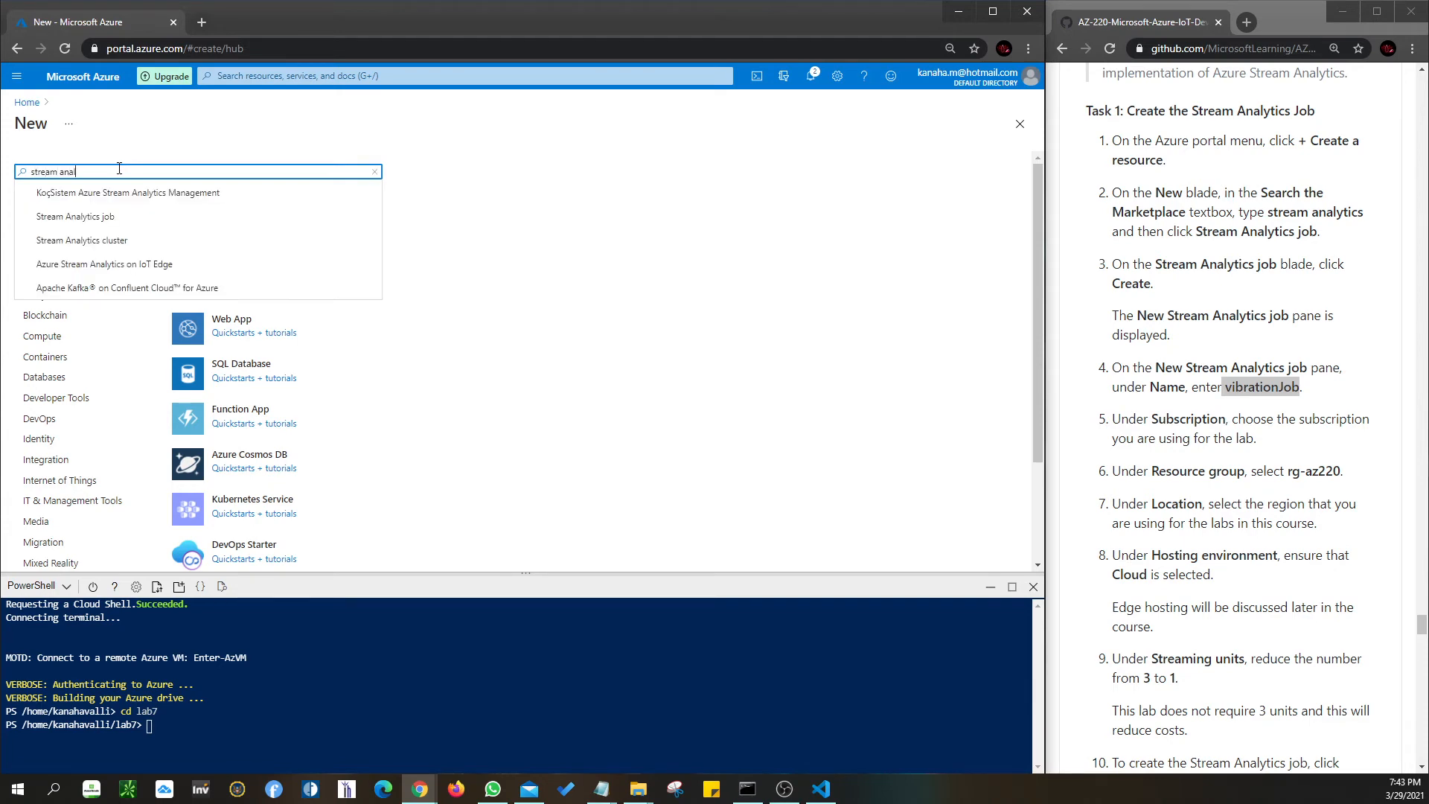
{"action": "left_click", "coordinate": [104, 220]}
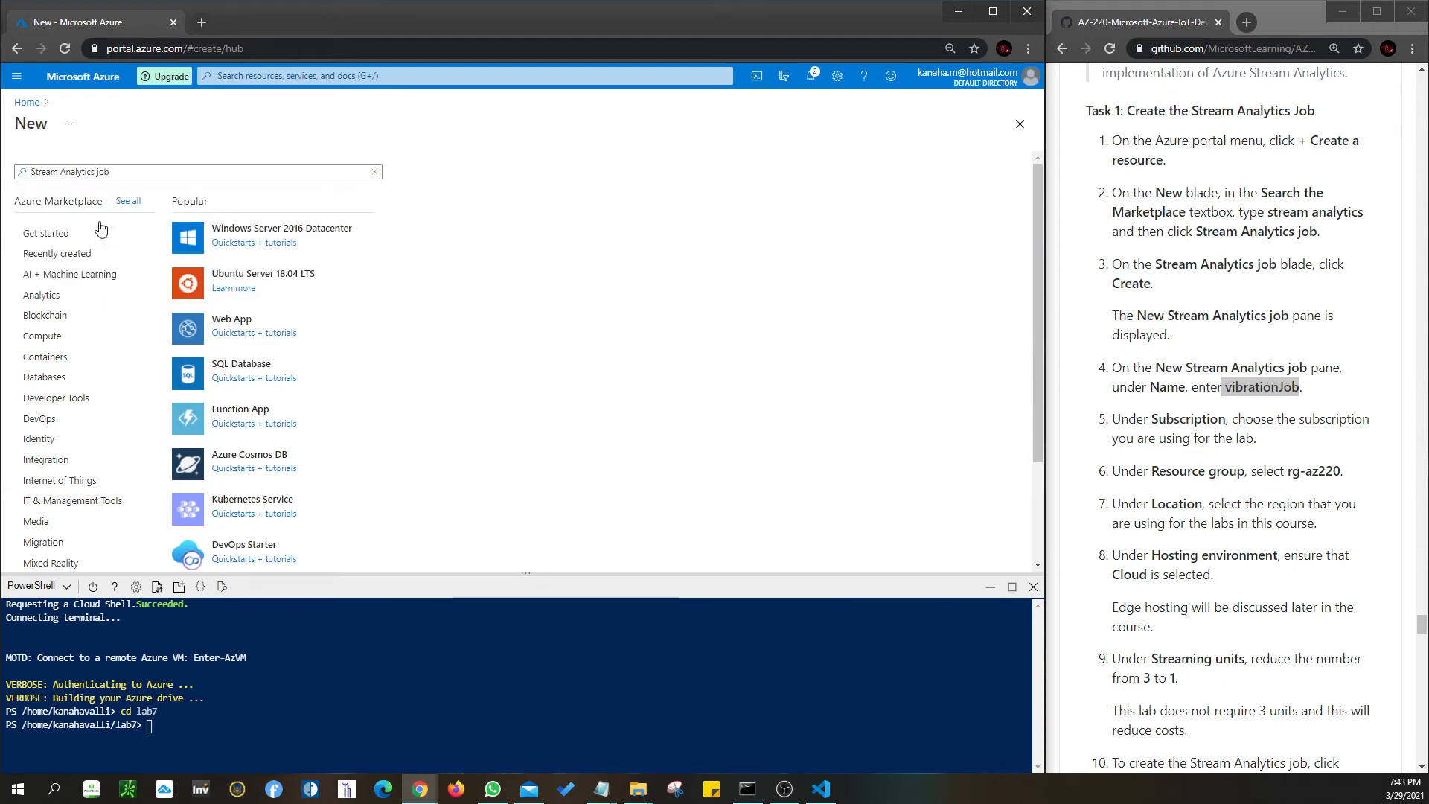
{"action": "left_click", "coordinate": [140, 226]}
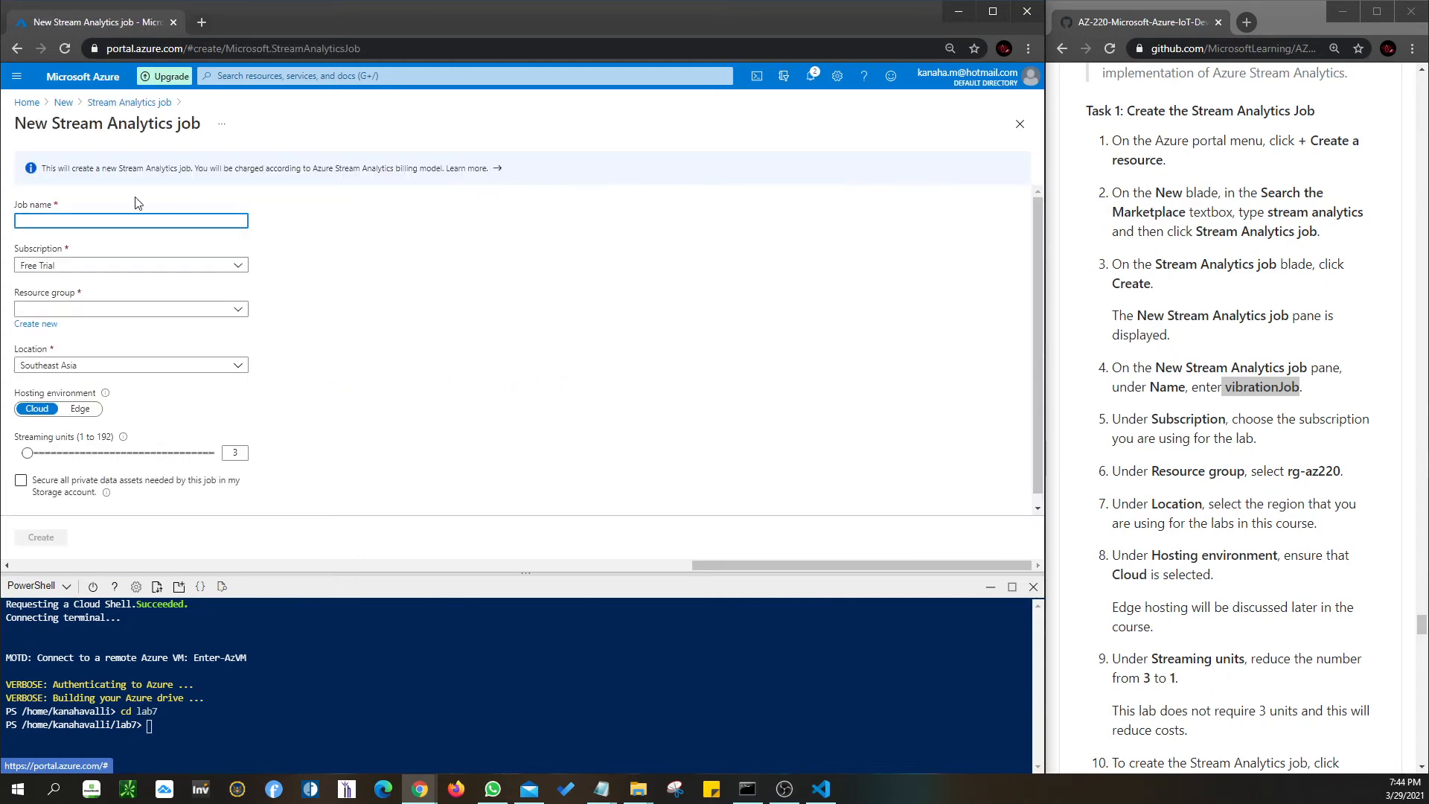
- Name the job vibrationJob and place it in resource group rg-az220
{"action": "left_click", "coordinate": [1216, 368]}
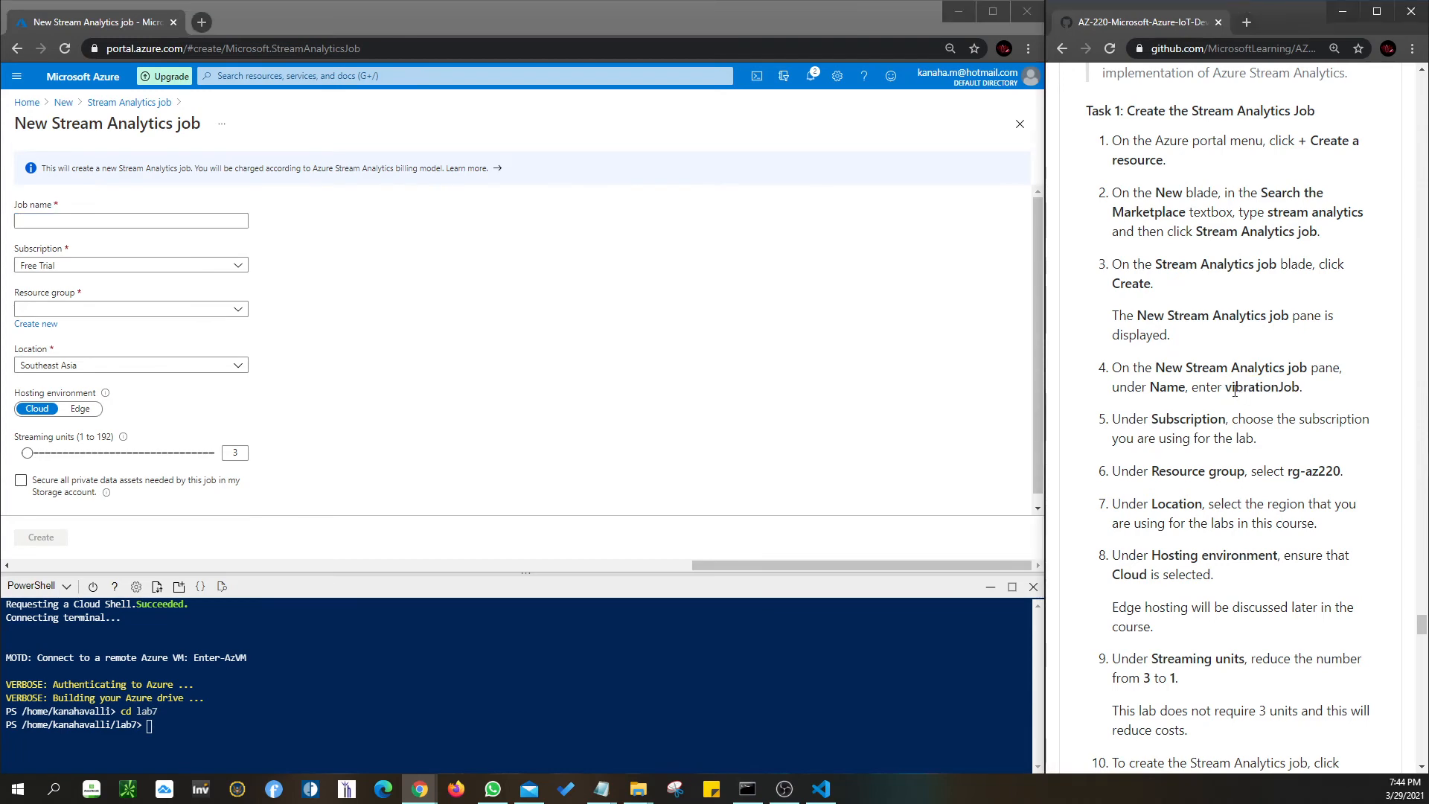
{"action": "left_click_drag", "start_coordinate": [1226, 387], "coordinate": [1302, 388]}
{"action": "key", "text": "ctrl+c"}
{"action": "left_click", "coordinate": [76, 218]}
{"action": "key", "text": "ctrl+v"}
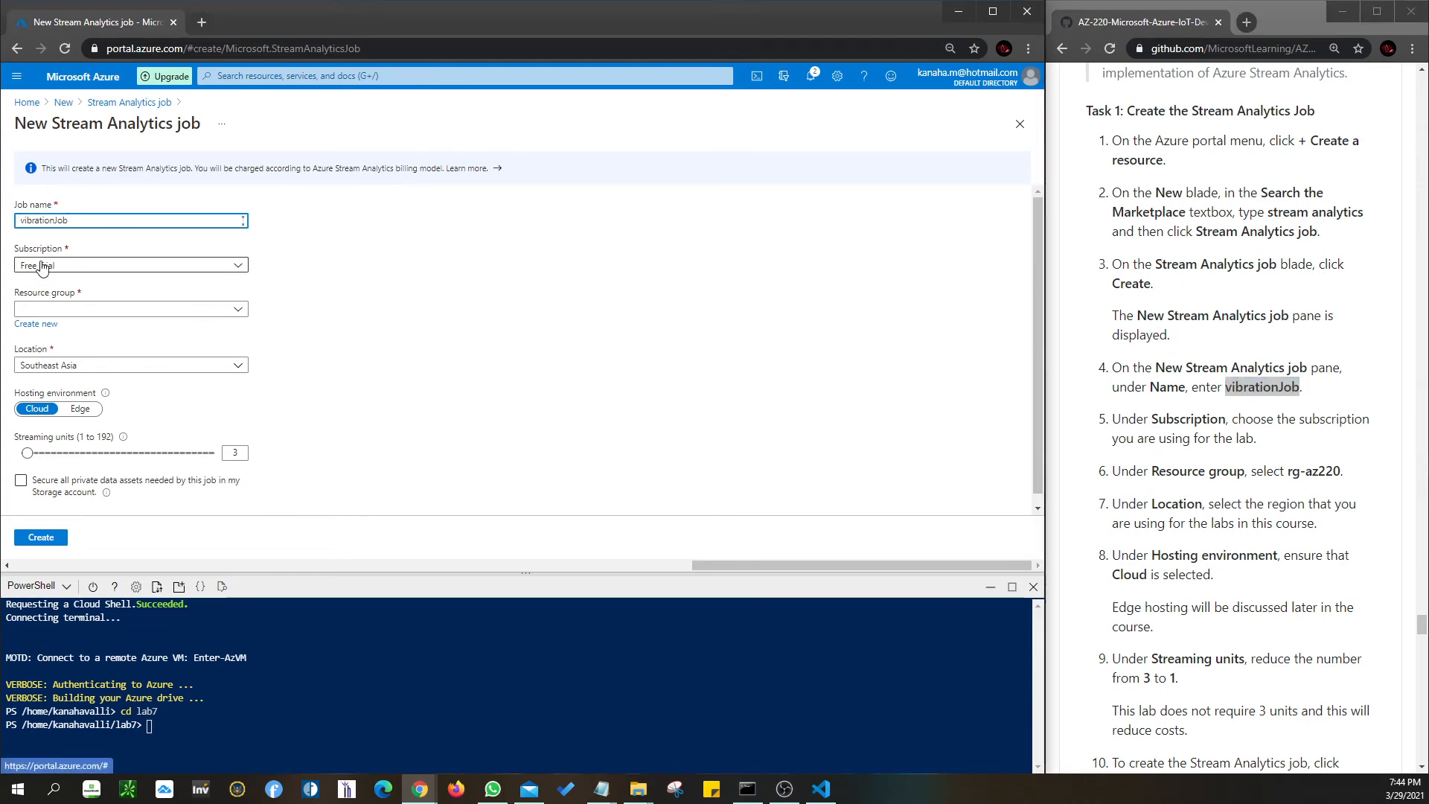
{"action": "left_click", "coordinate": [104, 310]}
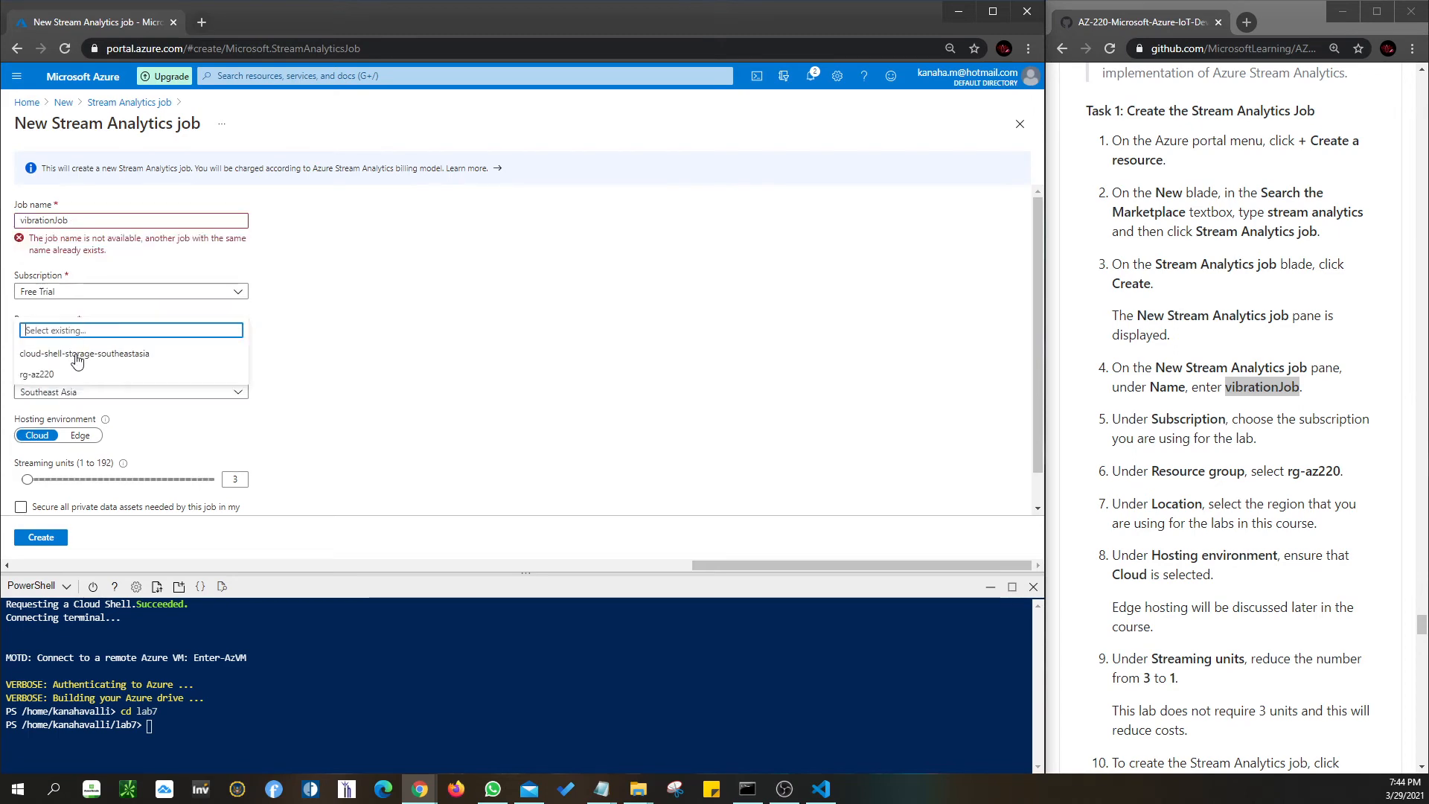
{"action": "left_click", "coordinate": [73, 374]}
- Set streaming units to 1, rename the job vibrationJob2, and close the form
{"action": "scroll", "coordinate": [223, 357], "scroll_direction": "down", "scroll_amount": 1}
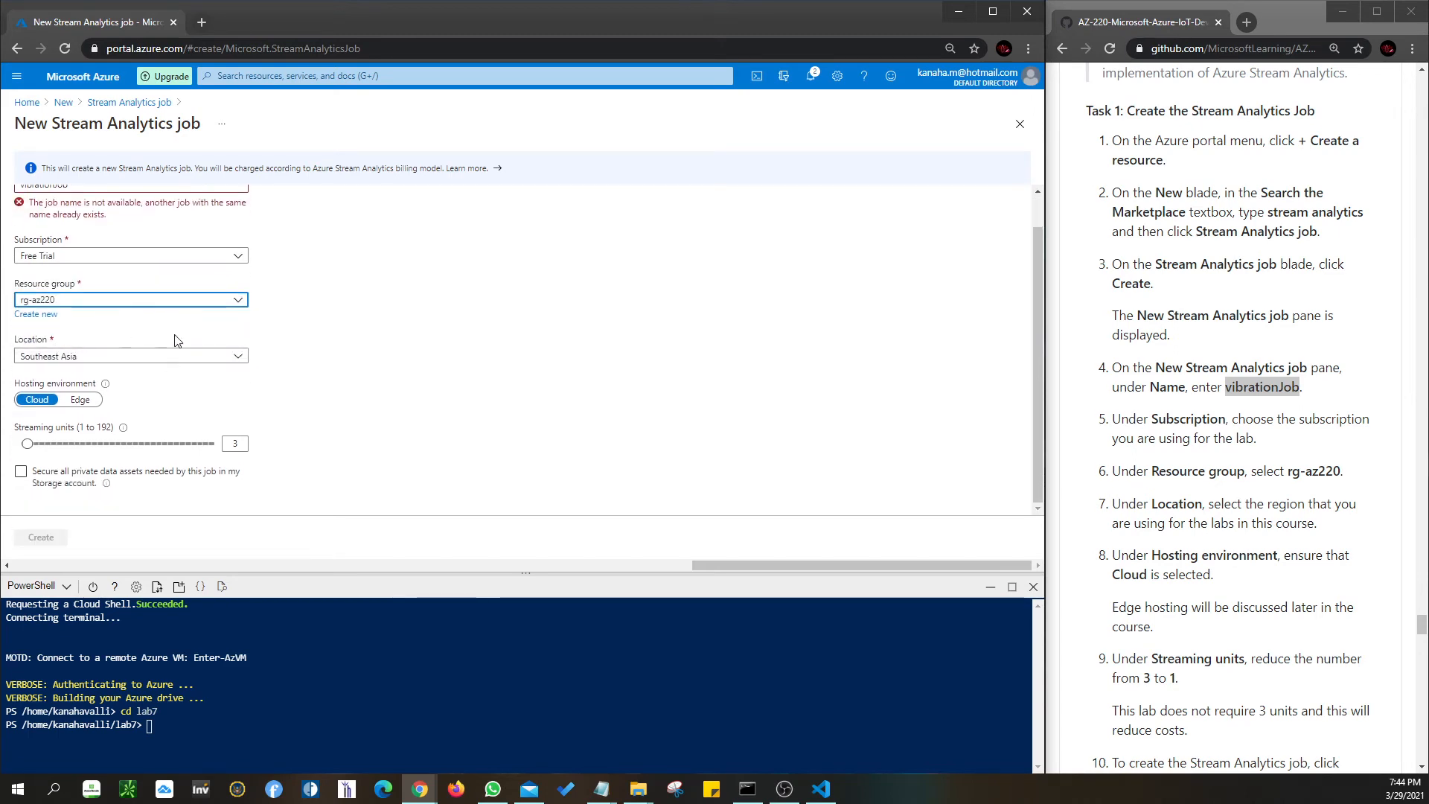
{"action": "scroll", "coordinate": [1176, 525], "scroll_direction": "down", "scroll_amount": 3}
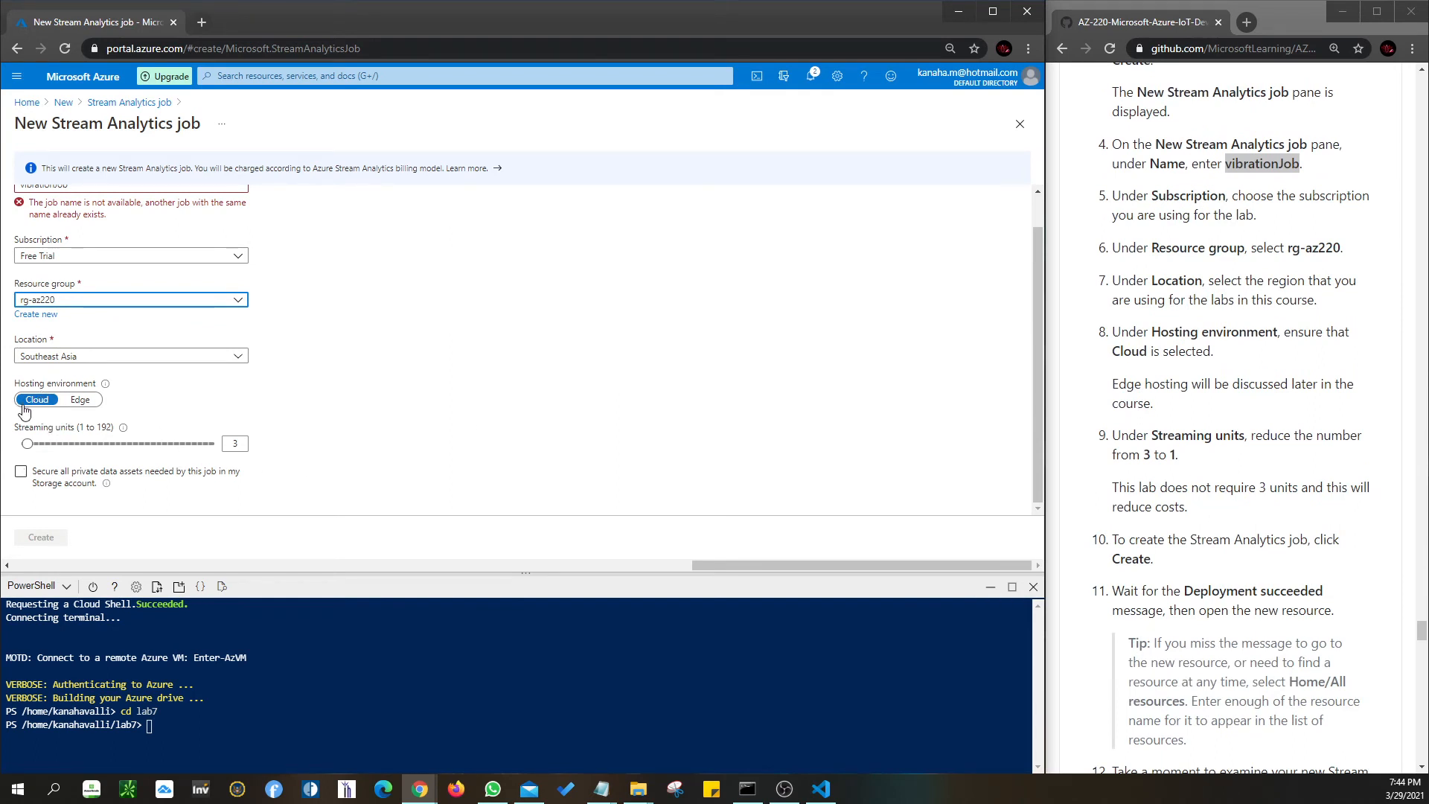
{"action": "left_click", "coordinate": [236, 445]}
{"action": "left_click_drag", "start_coordinate": [28, 444], "coordinate": [21, 445]}
{"action": "scroll", "coordinate": [1351, 476], "scroll_direction": "down", "scroll_amount": 1}
{"action": "left_click", "coordinate": [20, 484]}
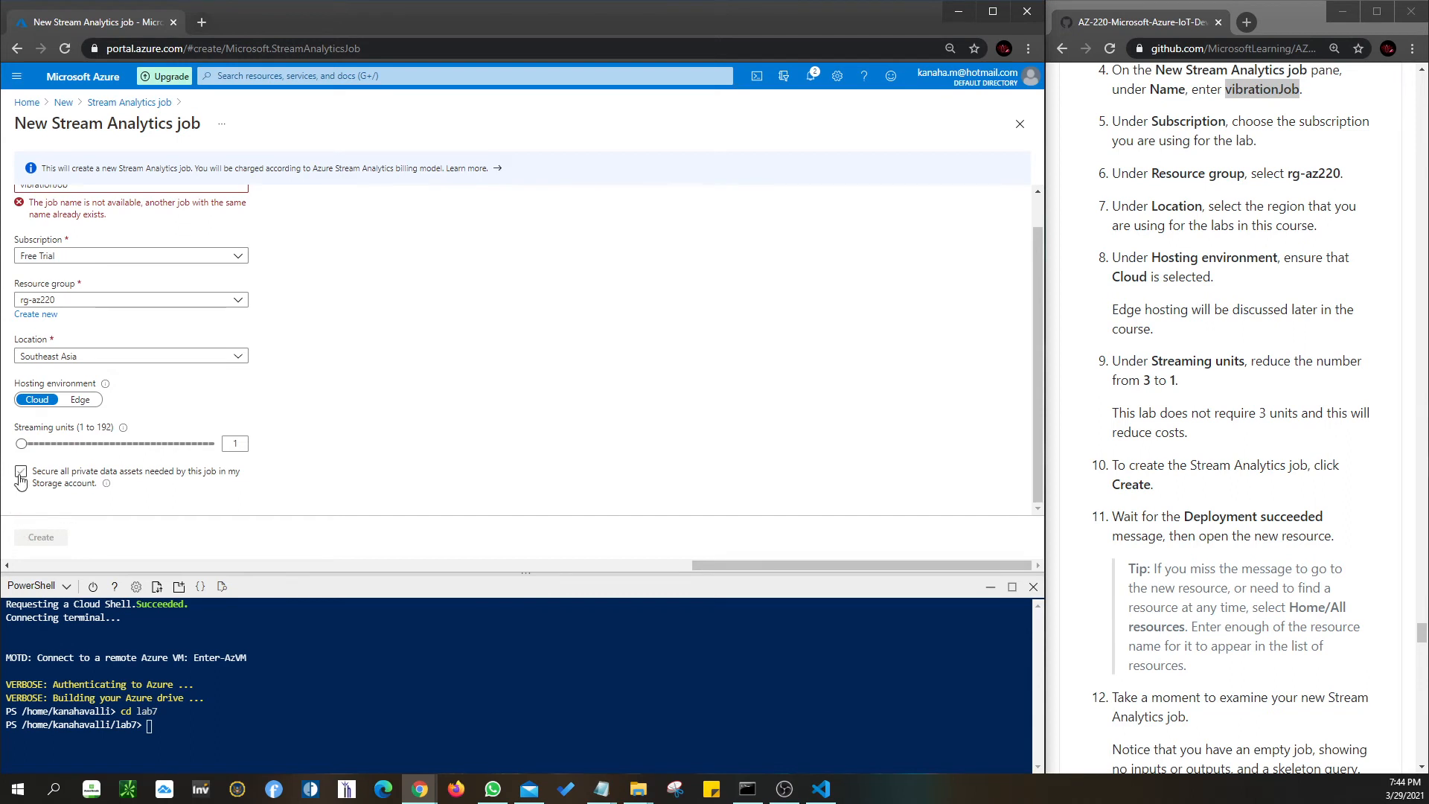
{"action": "left_click", "coordinate": [20, 476]}
{"action": "scroll", "coordinate": [335, 398], "scroll_direction": "up", "scroll_amount": 1}
{"action": "left_click", "coordinate": [72, 221]}
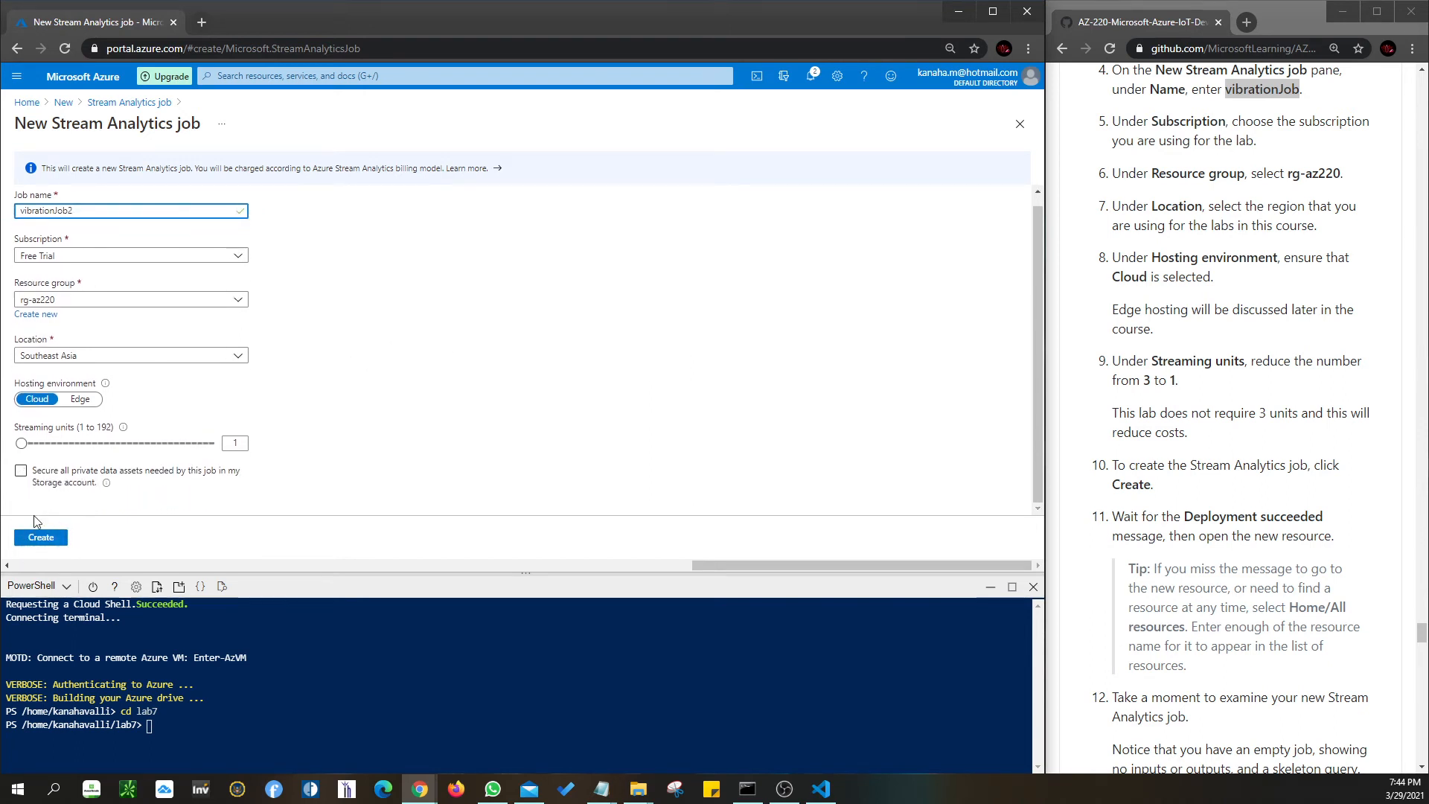
{"action": "scroll", "coordinate": [1147, 558], "scroll_direction": "down", "scroll_amount": 1}
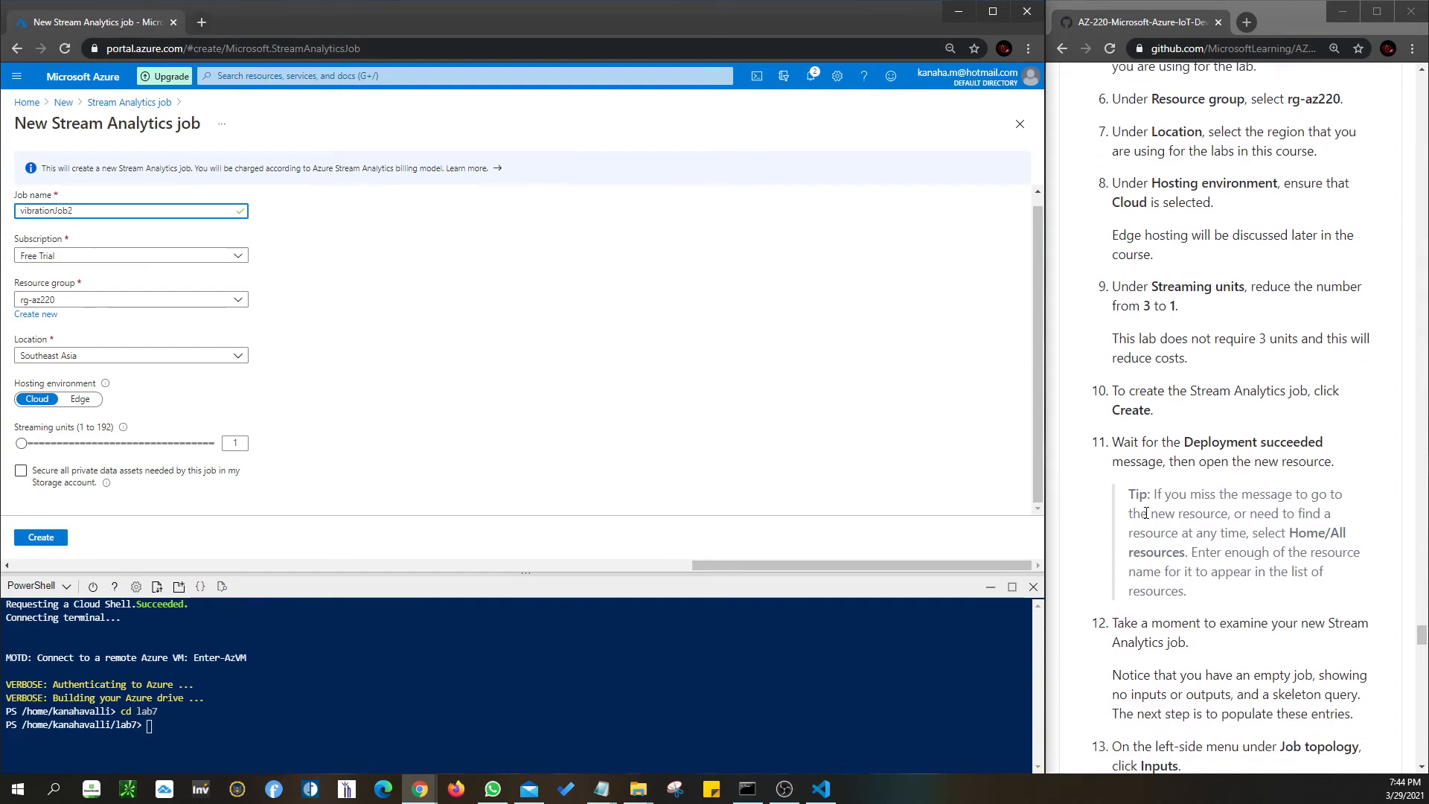
{"action": "left_click", "coordinate": [1019, 125]}
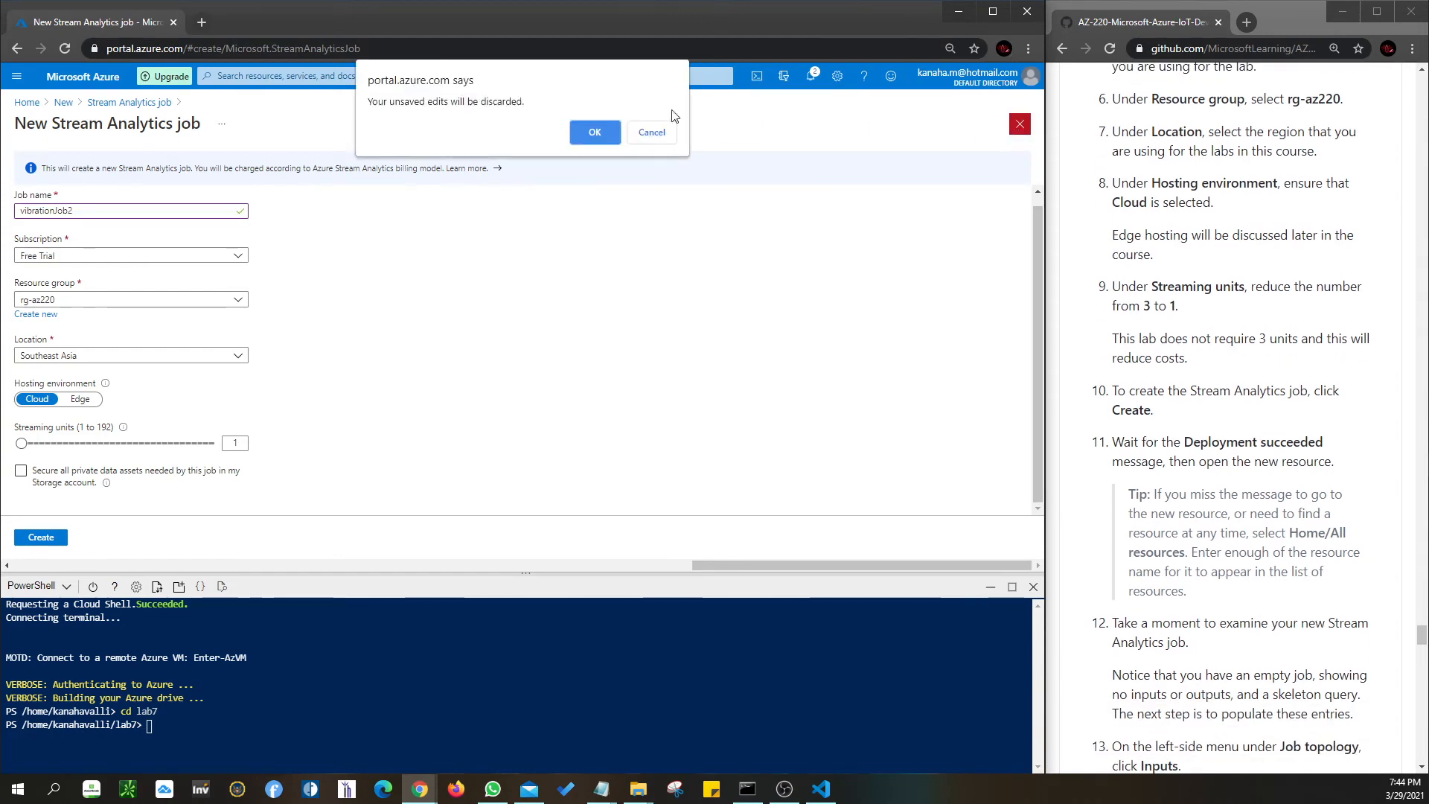
- Discard the unsaved job and open the existing vibrationJob from the AZ-220 dashboard
{"action": "left_click", "coordinate": [595, 132]}
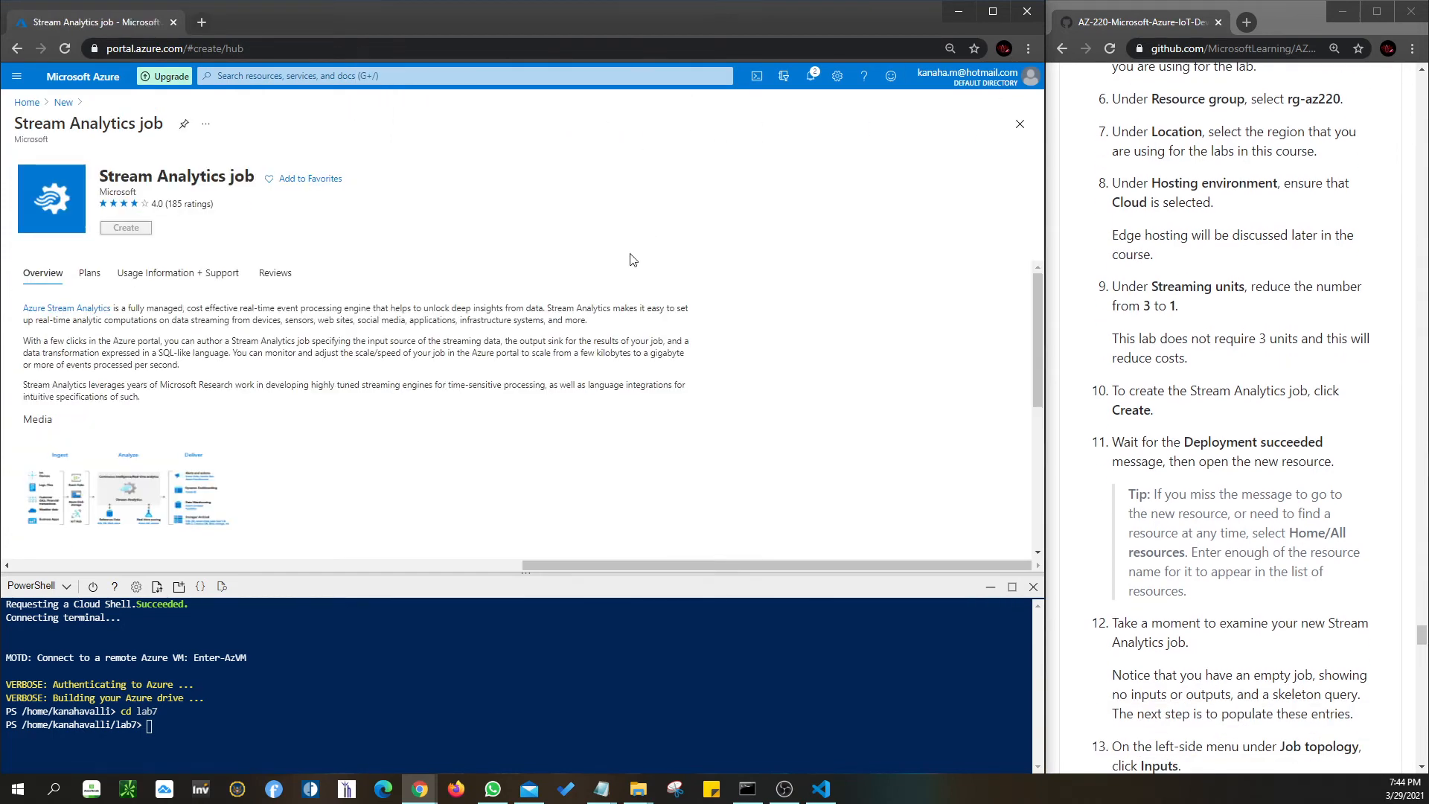
{"action": "left_click", "coordinate": [27, 104]}
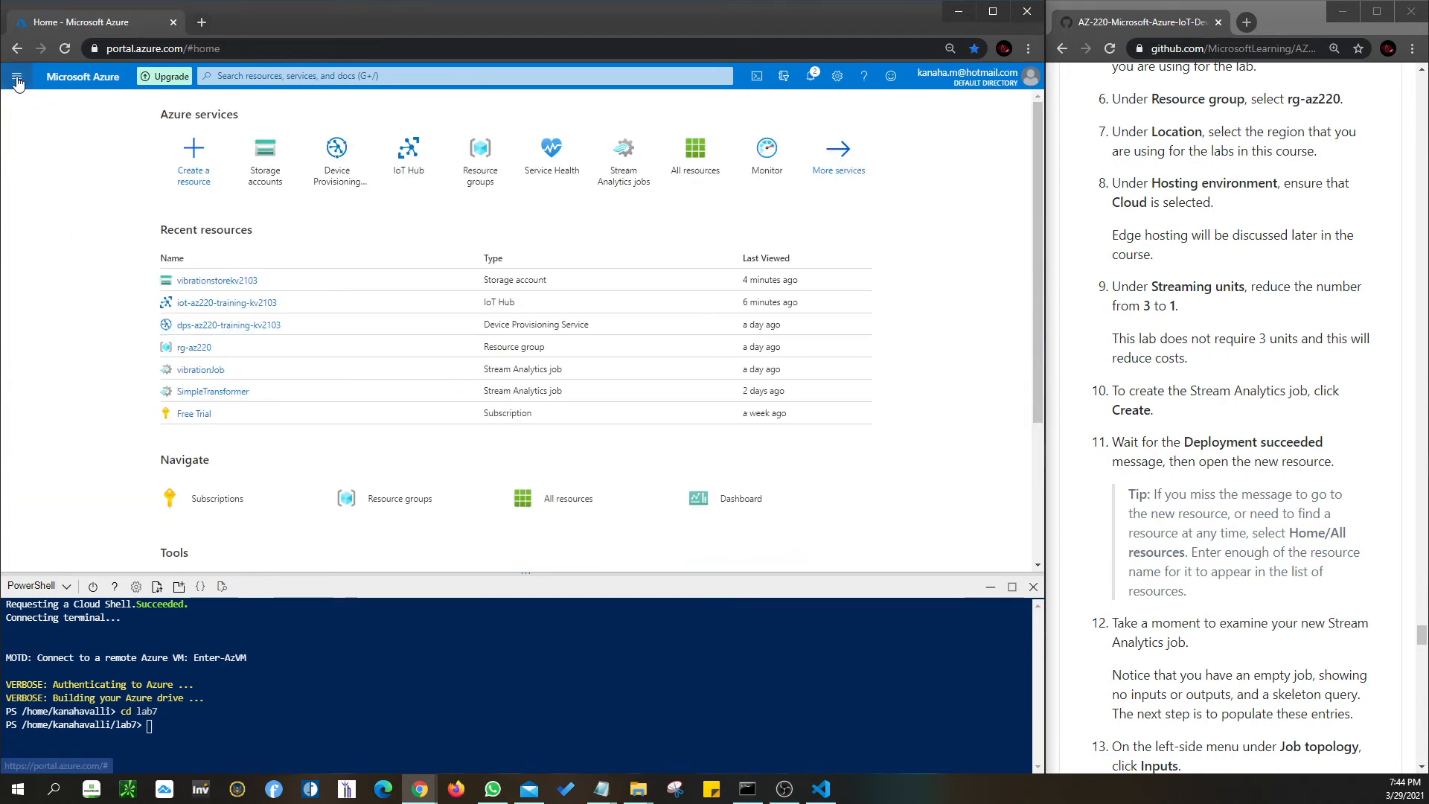
{"action": "left_click", "coordinate": [16, 82]}
{"action": "left_click", "coordinate": [56, 143]}
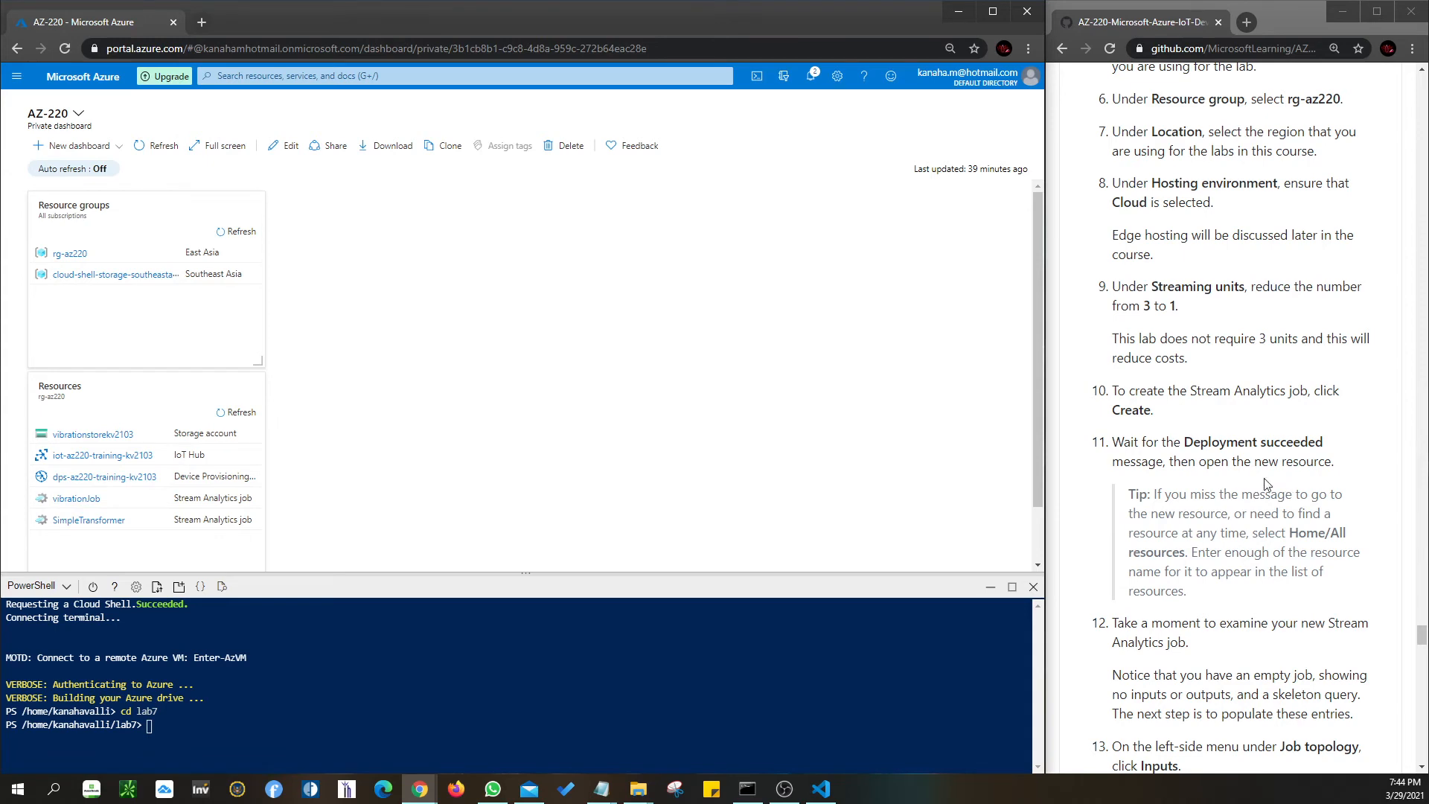
{"action": "scroll", "coordinate": [1228, 477], "scroll_direction": "down", "scroll_amount": 4}
{"action": "scroll", "coordinate": [1251, 478], "scroll_direction": "down", "scroll_amount": 1}
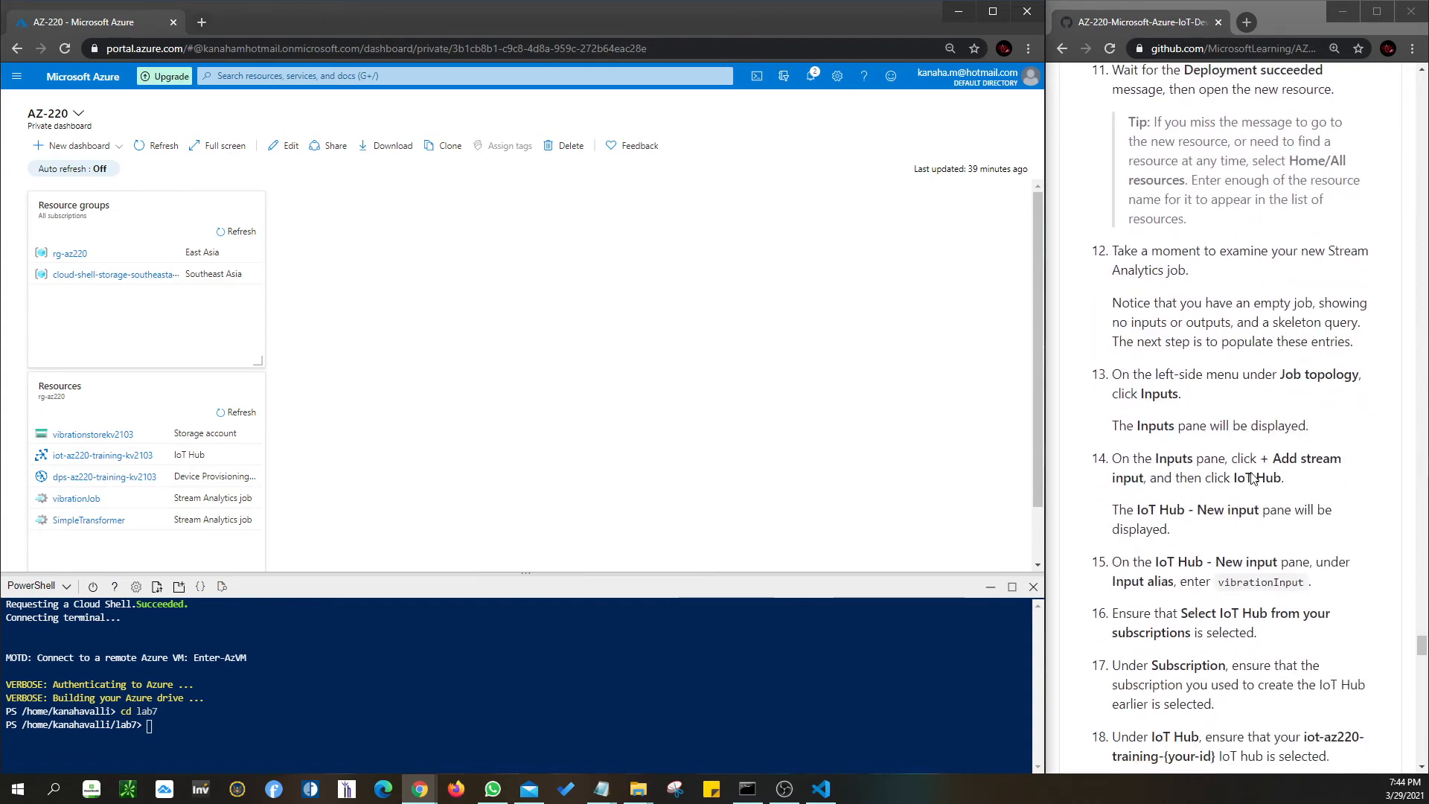
{"action": "left_click", "coordinate": [83, 499]}
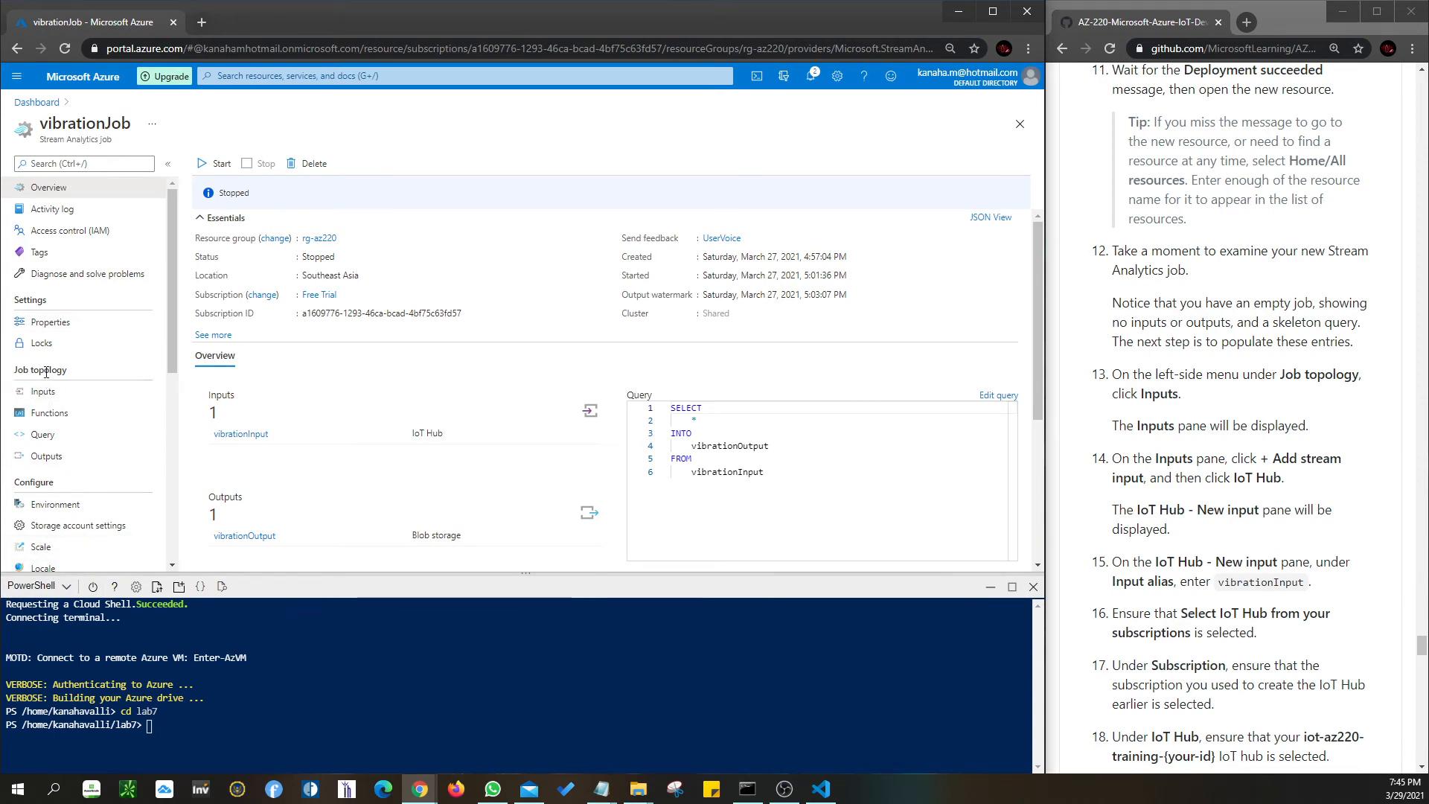
- Open vibrationJob's Inputs list and then the vibrationInput IoT Hub input details
{"action": "left_click_drag", "start_coordinate": [59, 370], "coordinate": [223, 372]}
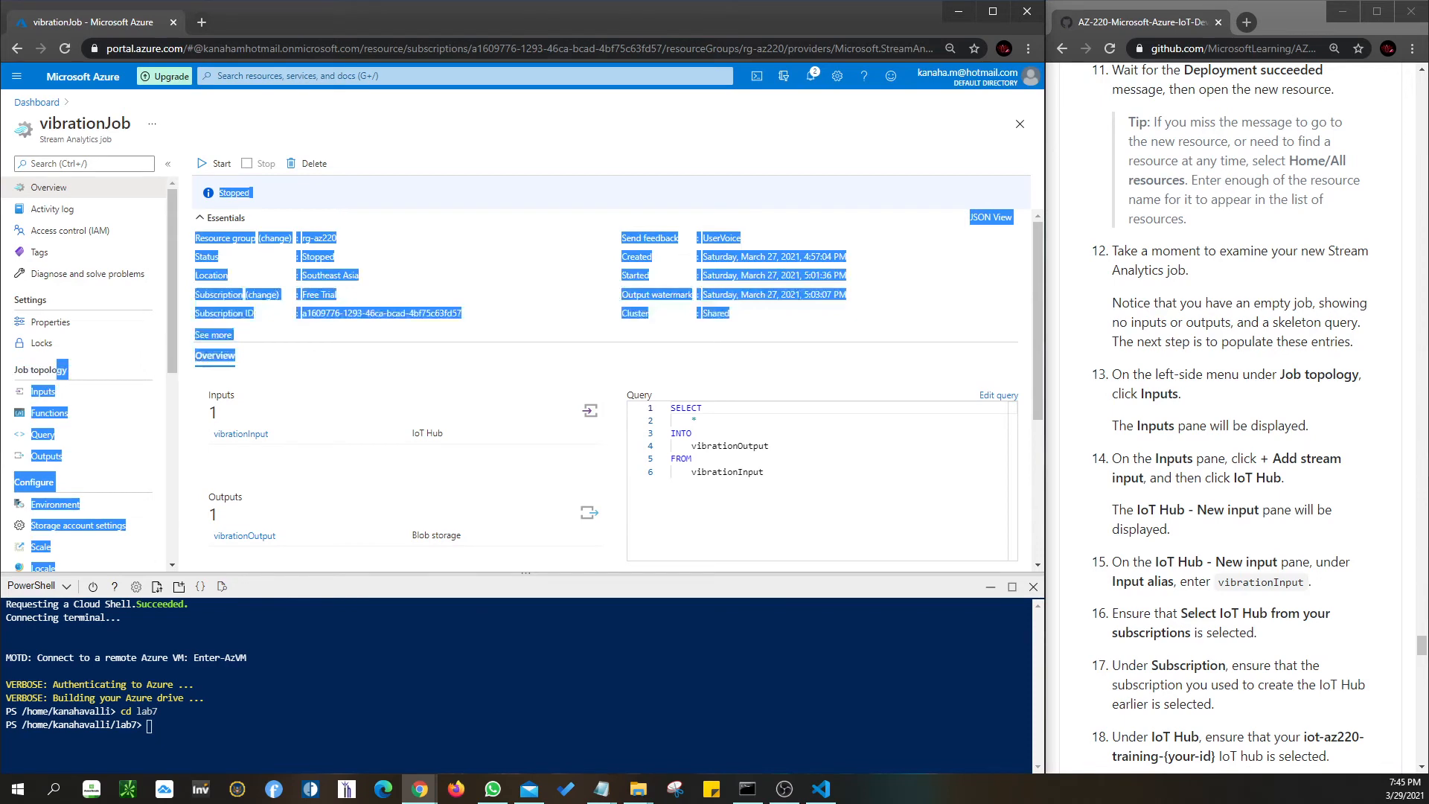
{"action": "left_click_drag", "start_coordinate": [18, 370], "coordinate": [67, 372]}
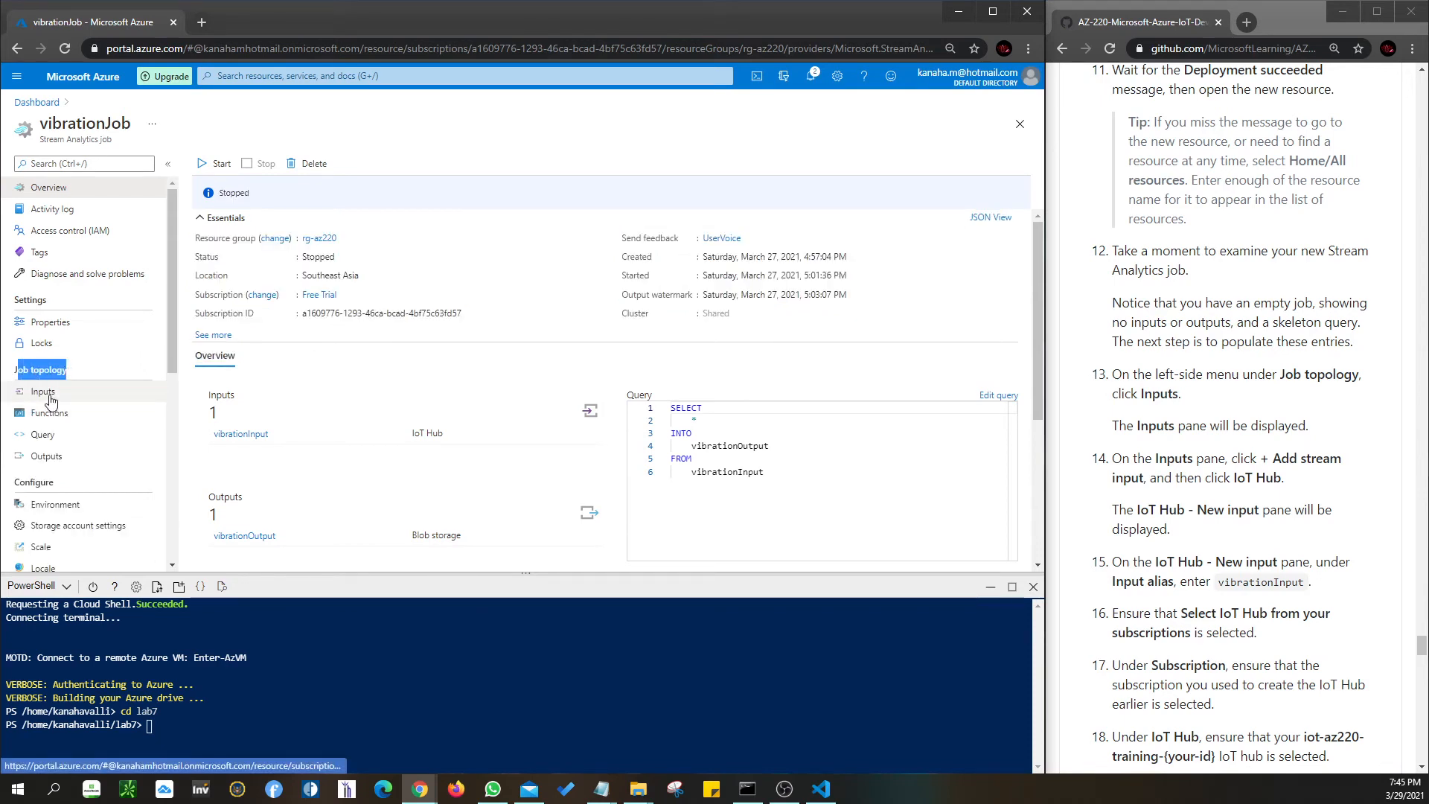
{"action": "left_click", "coordinate": [49, 396]}
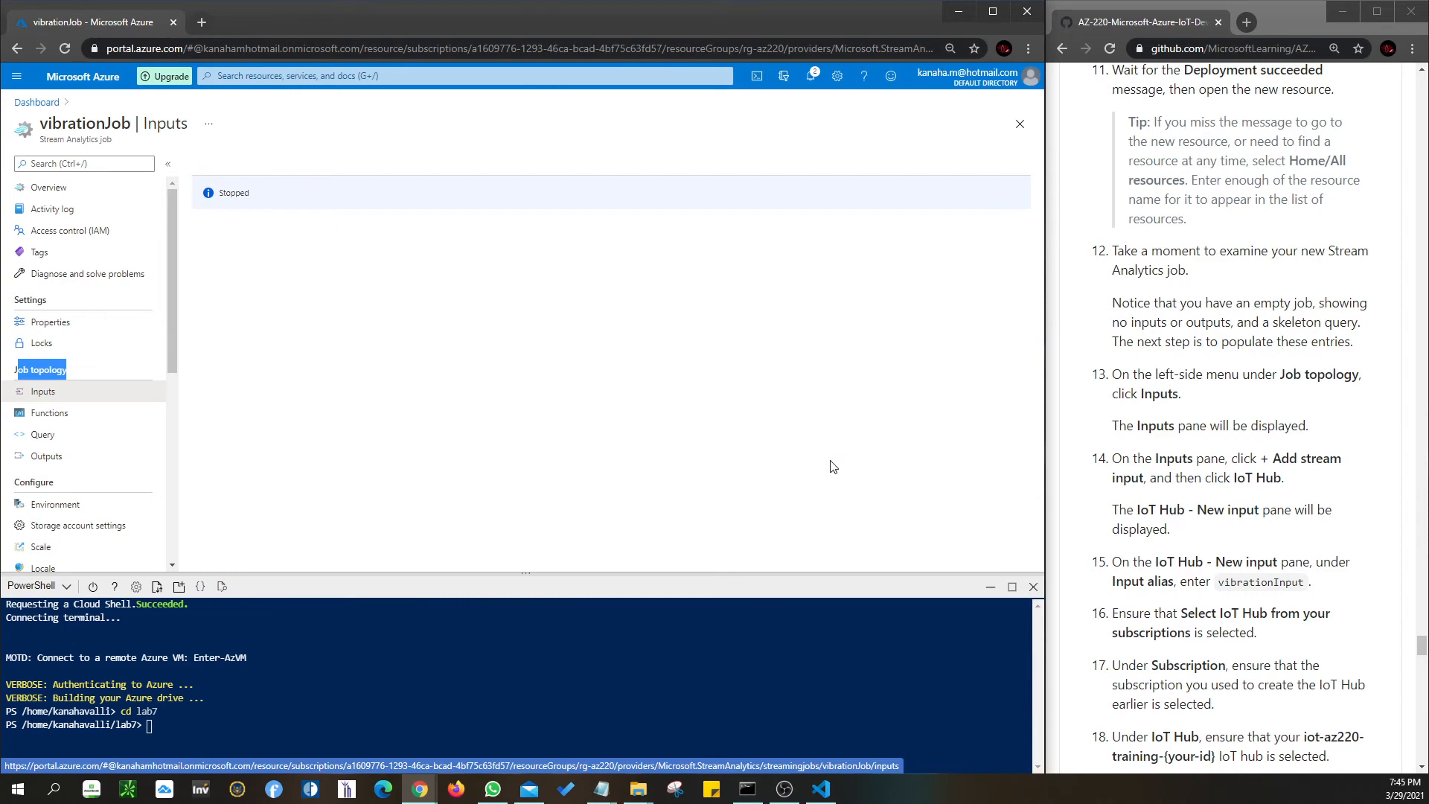
{"action": "scroll", "coordinate": [1279, 434], "scroll_direction": "down", "scroll_amount": 2}
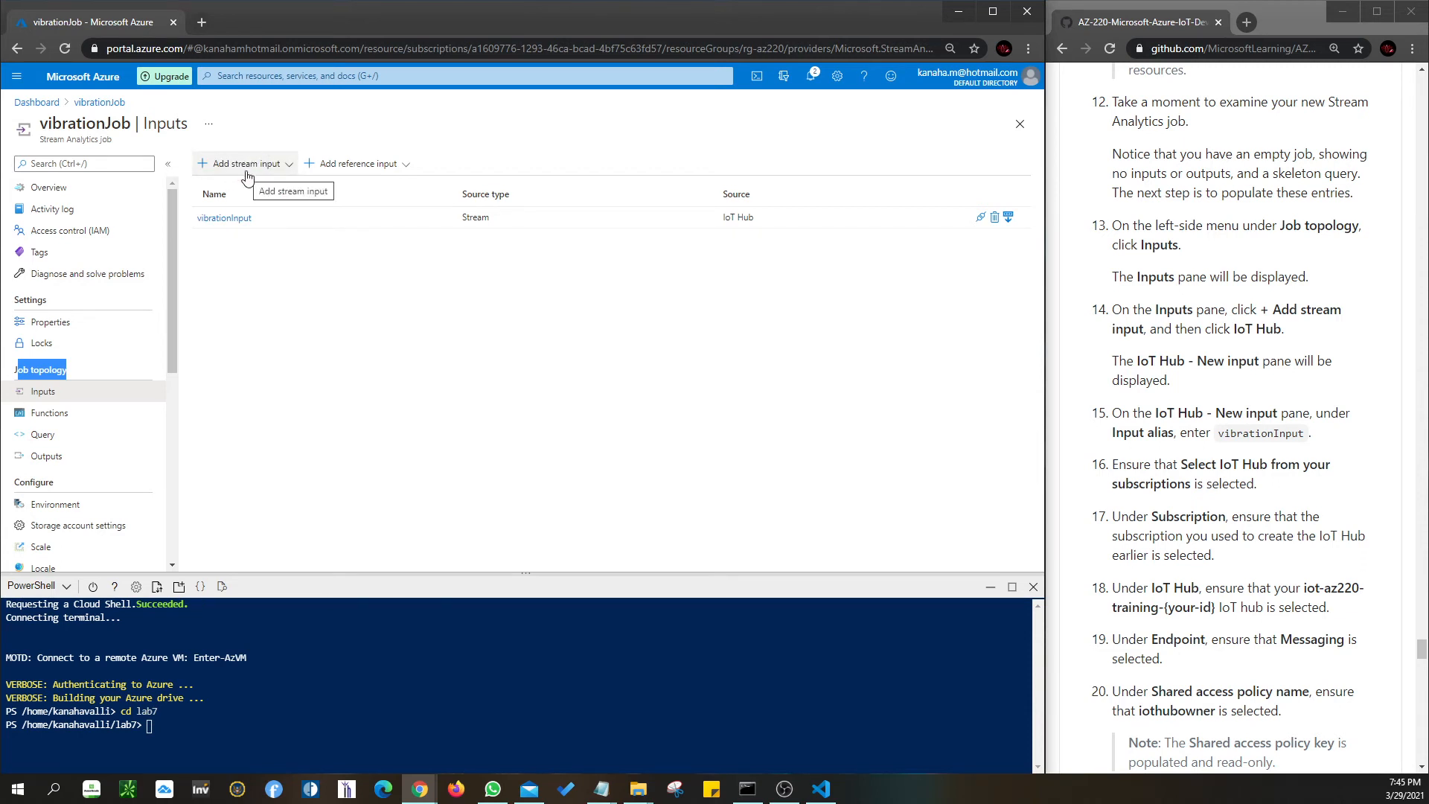
{"action": "left_click", "coordinate": [247, 176]}
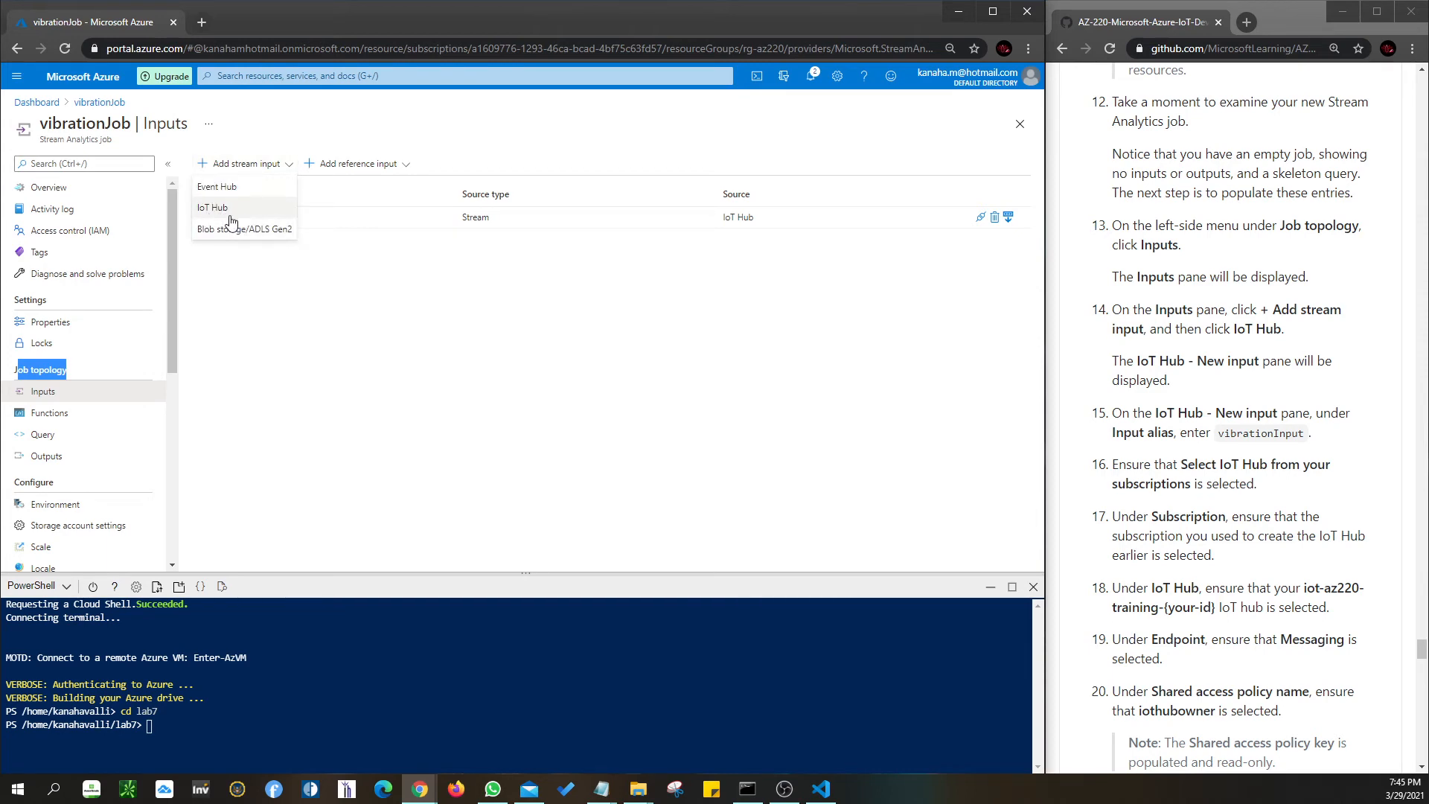
{"action": "left_click", "coordinate": [344, 323]}
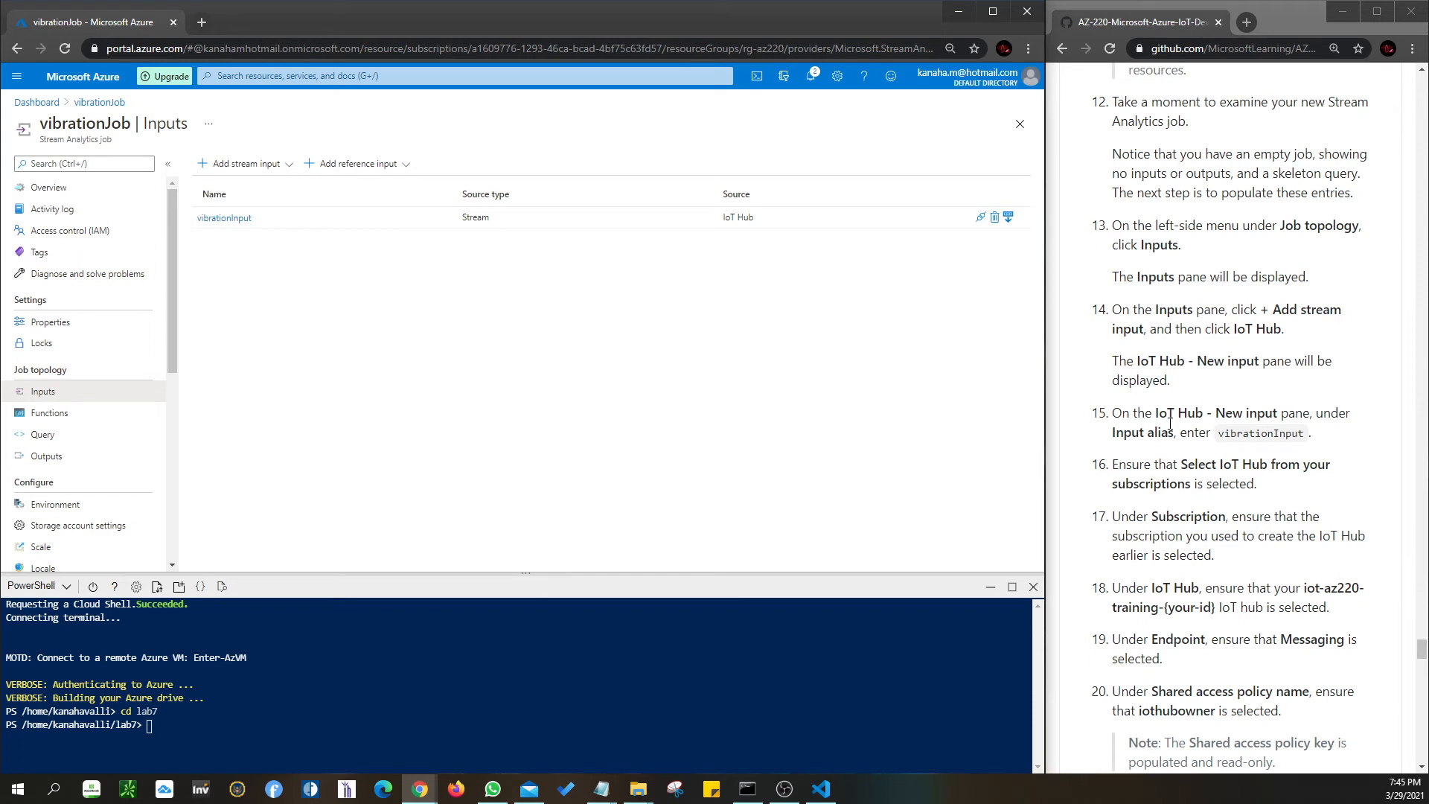
{"action": "left_click", "coordinate": [239, 217]}
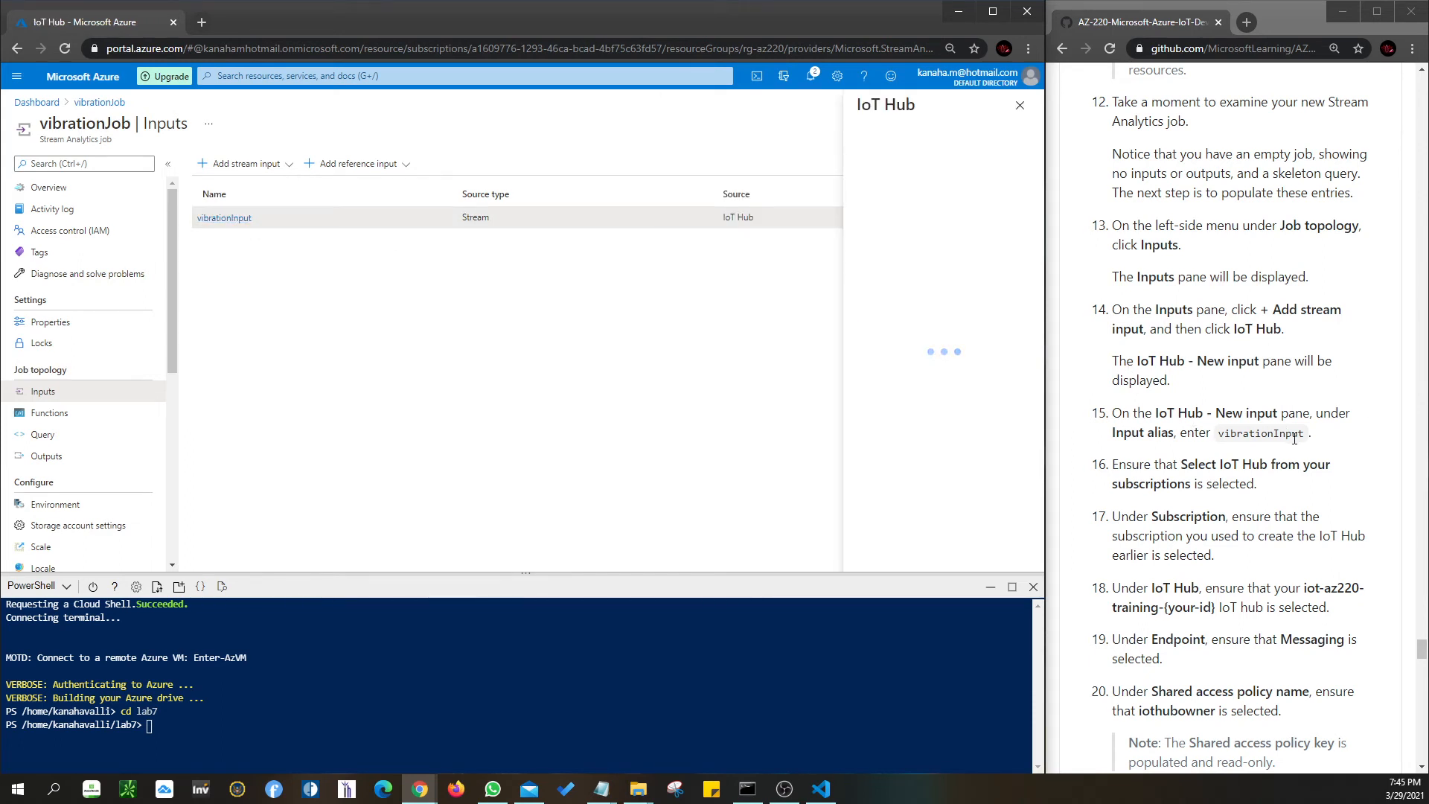
- Verify vibrationInput's shared access policy name is iothubowner against the lab instructions
{"action": "scroll", "coordinate": [1295, 457], "scroll_direction": "down", "scroll_amount": 2}
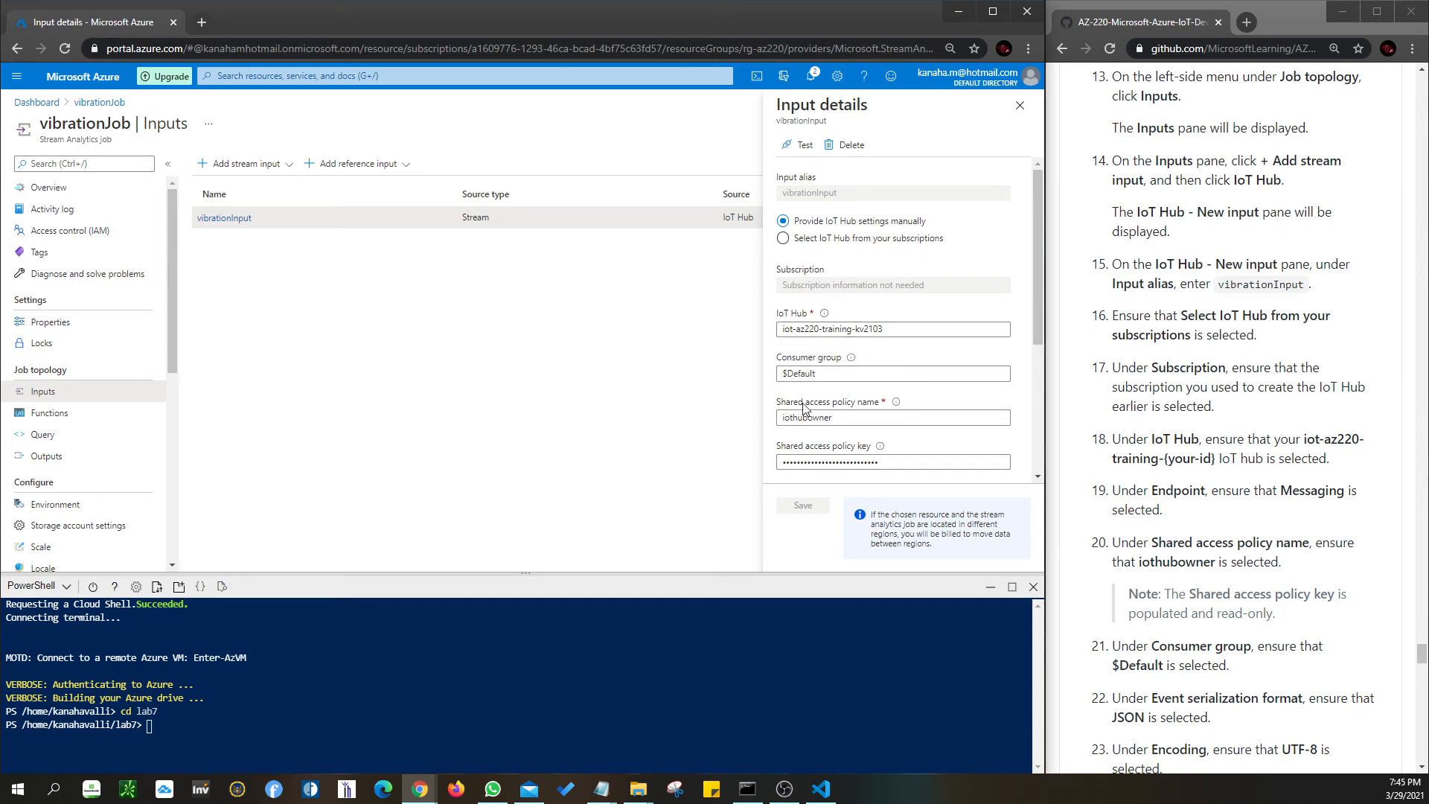
{"action": "scroll", "coordinate": [1236, 477], "scroll_direction": "down", "scroll_amount": 1}
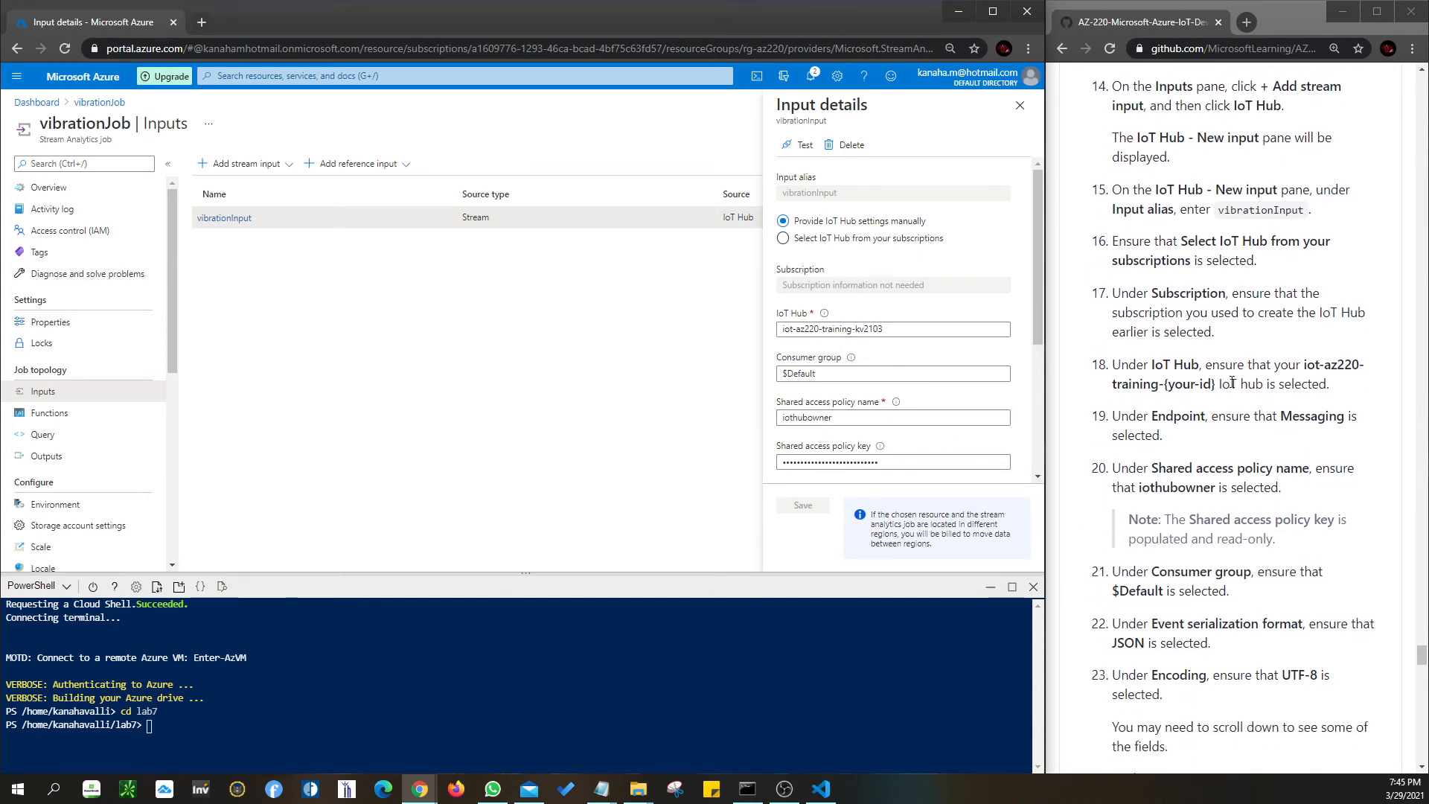
{"action": "scroll", "coordinate": [1153, 482], "scroll_direction": "down", "scroll_amount": 1}
{"action": "left_click_drag", "start_coordinate": [1137, 418], "coordinate": [1214, 421]}
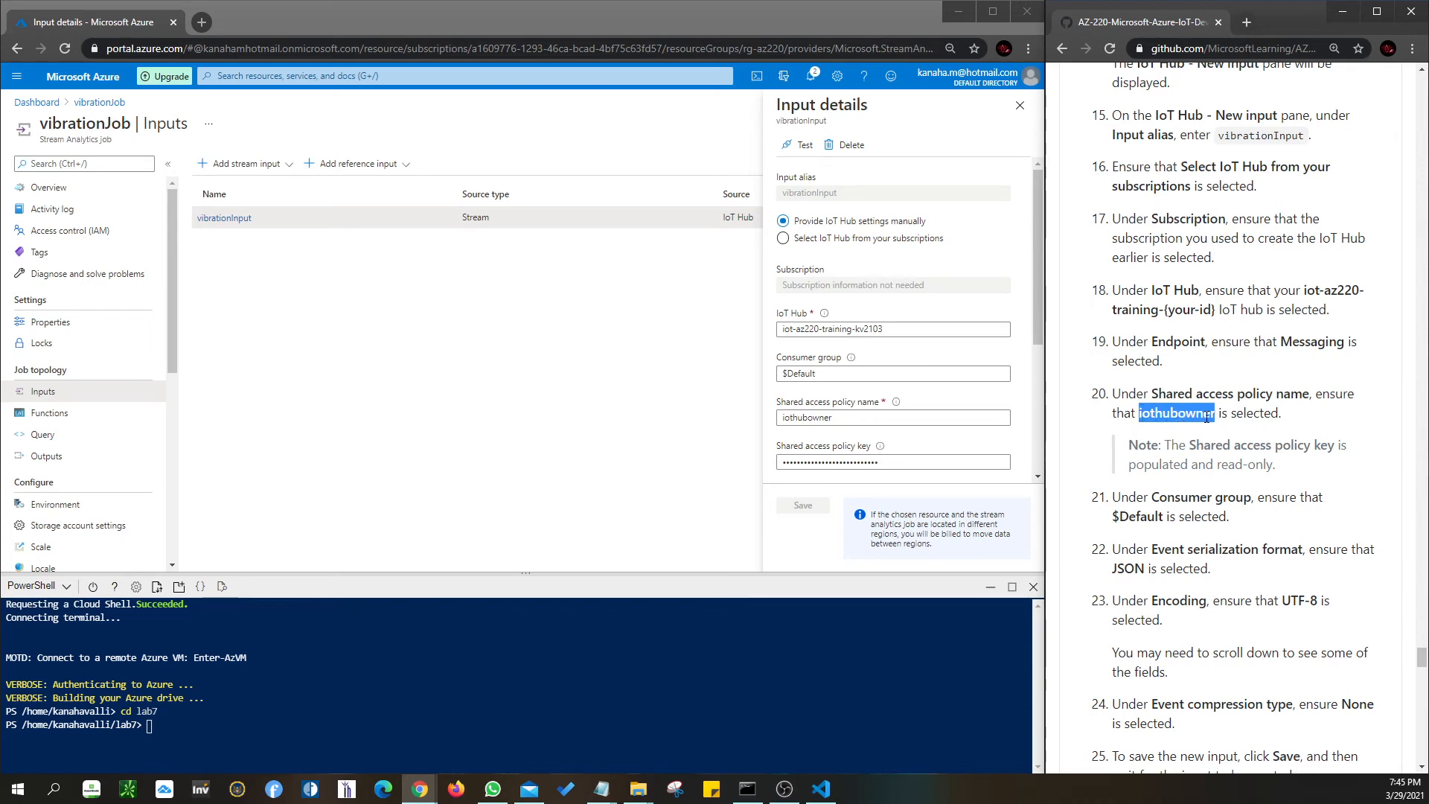
{"action": "left_click", "coordinate": [862, 418]}
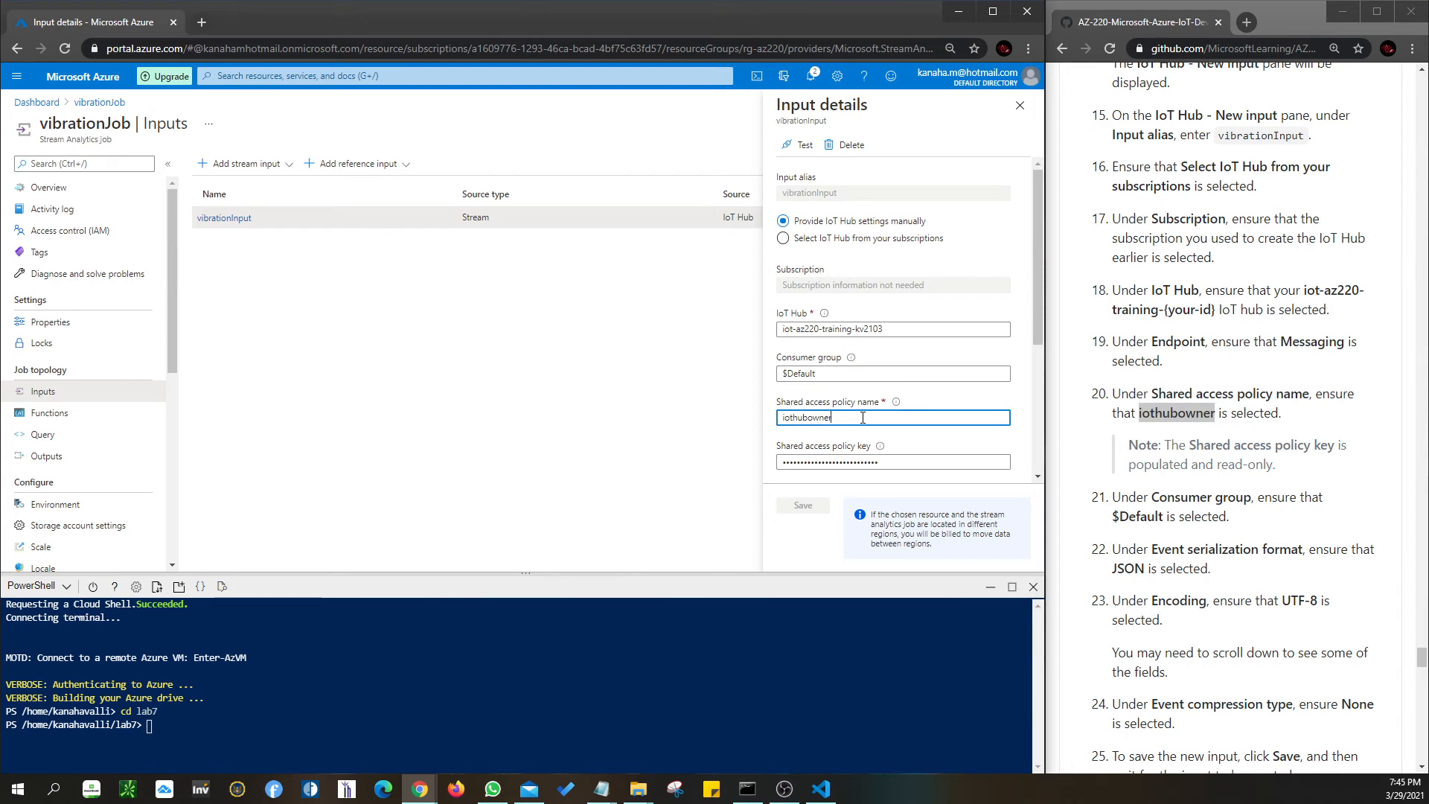
{"action": "scroll", "coordinate": [879, 425], "scroll_direction": "down", "scroll_amount": 3}
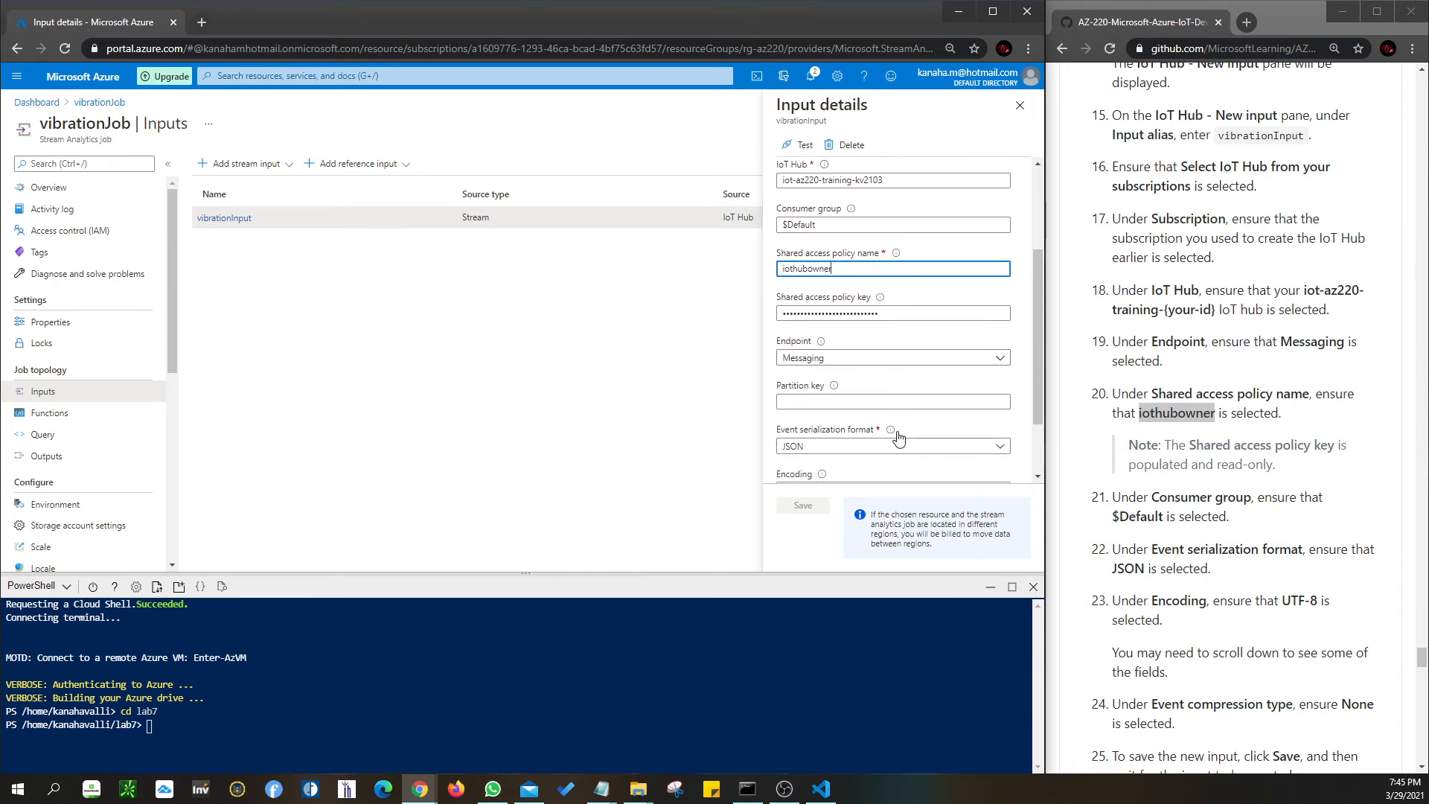
{"action": "scroll", "coordinate": [1195, 491], "scroll_direction": "down", "scroll_amount": 2}
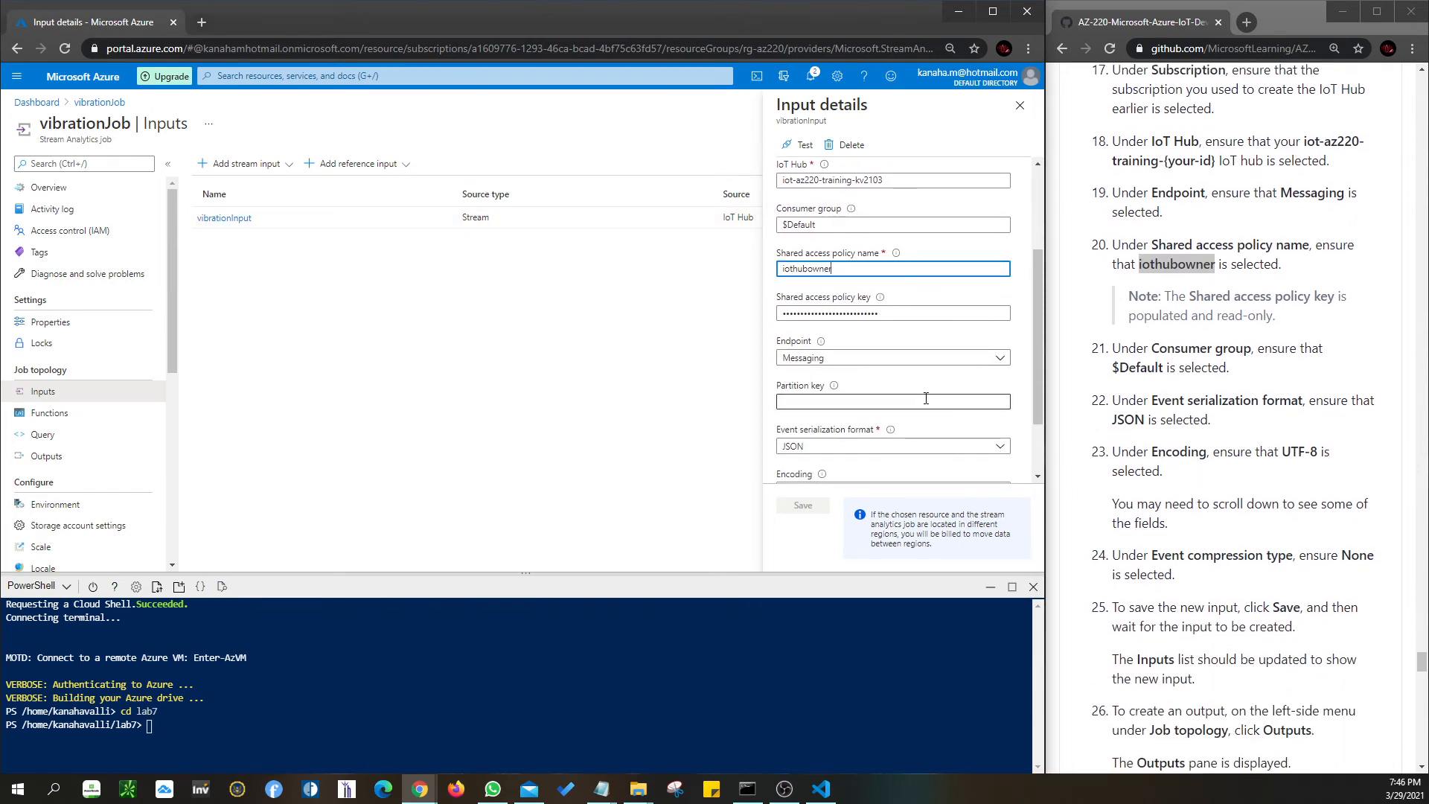
{"action": "scroll", "coordinate": [878, 410], "scroll_direction": "down", "scroll_amount": 2}
{"action": "scroll", "coordinate": [880, 414], "scroll_direction": "up", "scroll_amount": 3}
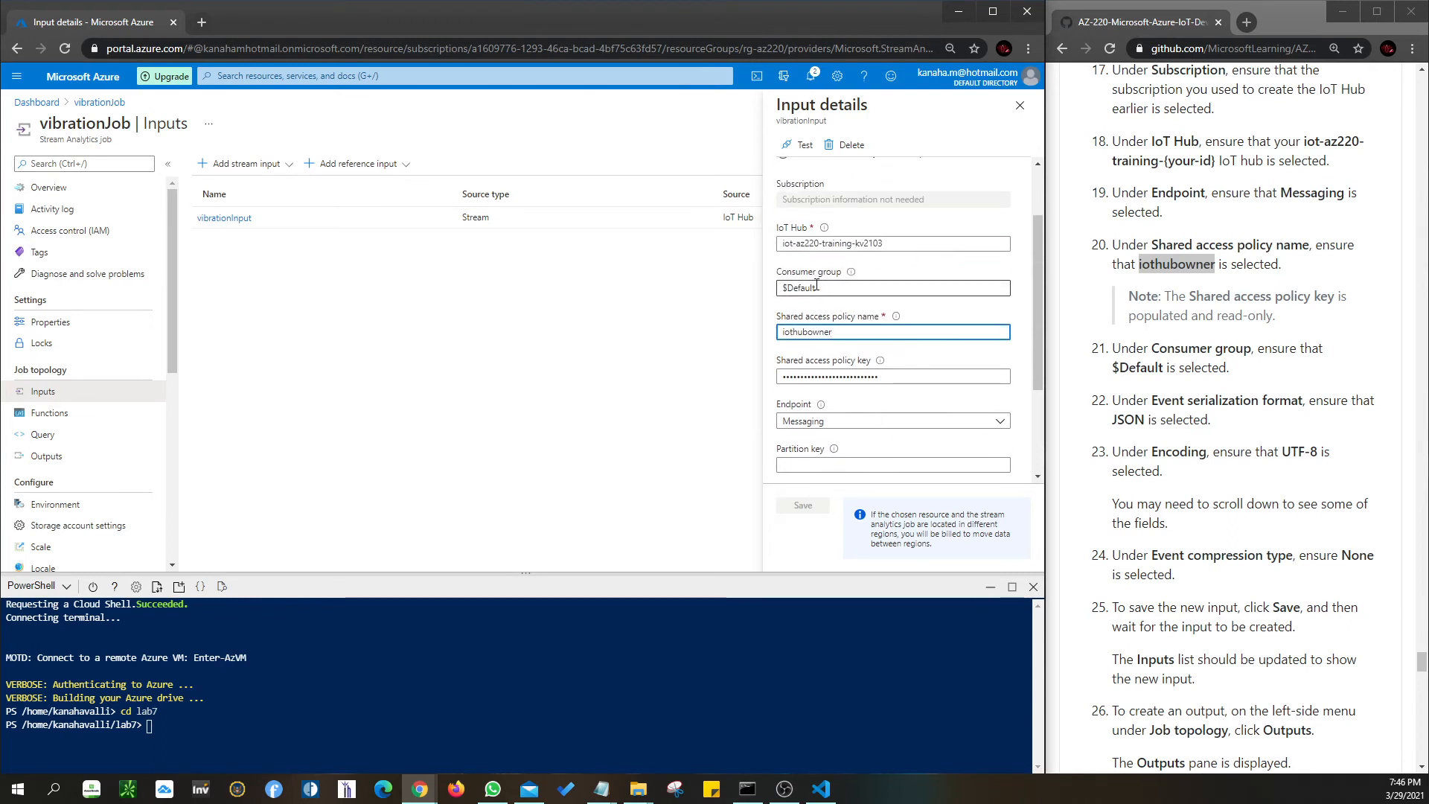
- Confirm endpoint Messaging, JSON serialization, UTF-8 encoding and no compression
{"action": "left_click", "coordinate": [810, 422]}
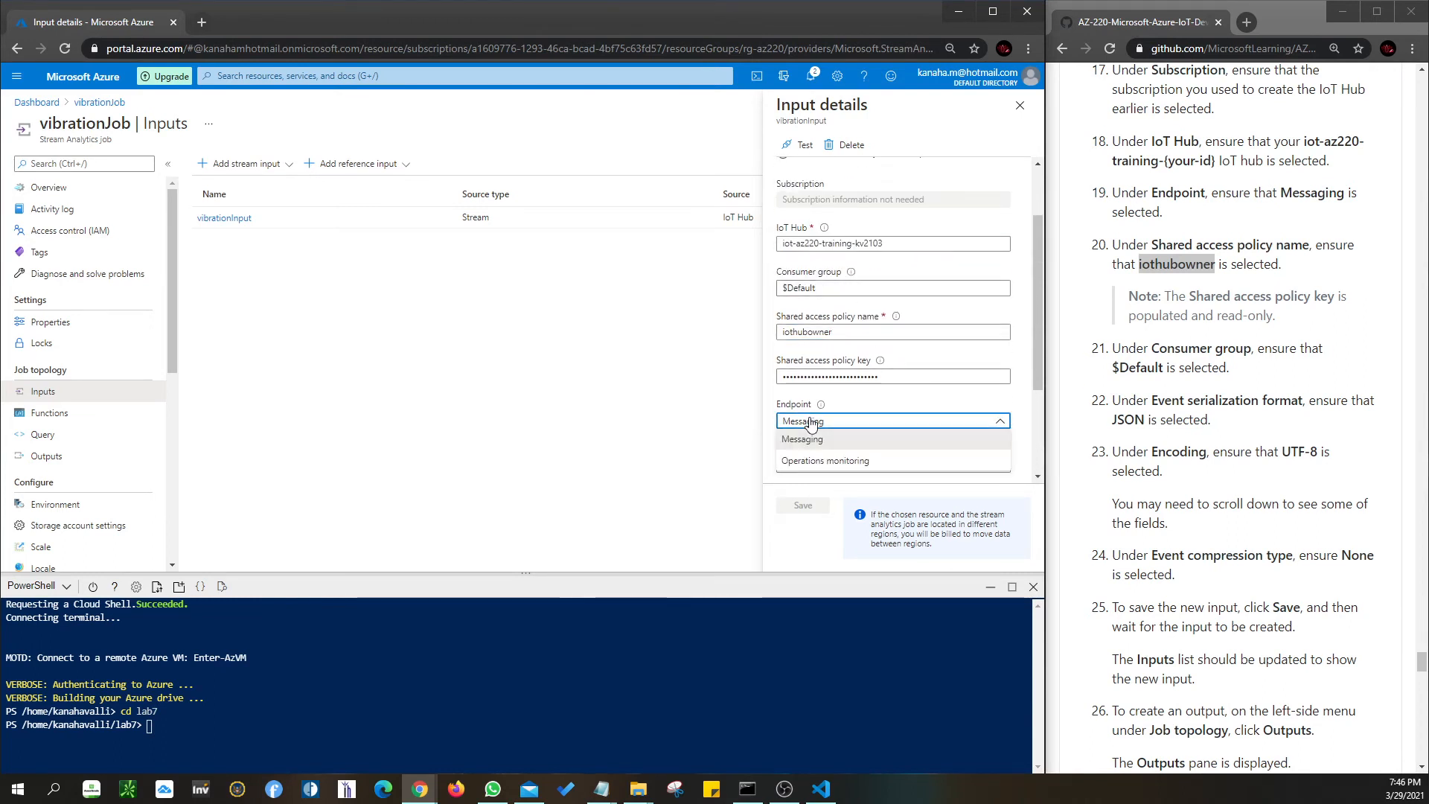
{"action": "left_click", "coordinate": [808, 439]}
{"action": "scroll", "coordinate": [834, 372], "scroll_direction": "up", "scroll_amount": 1}
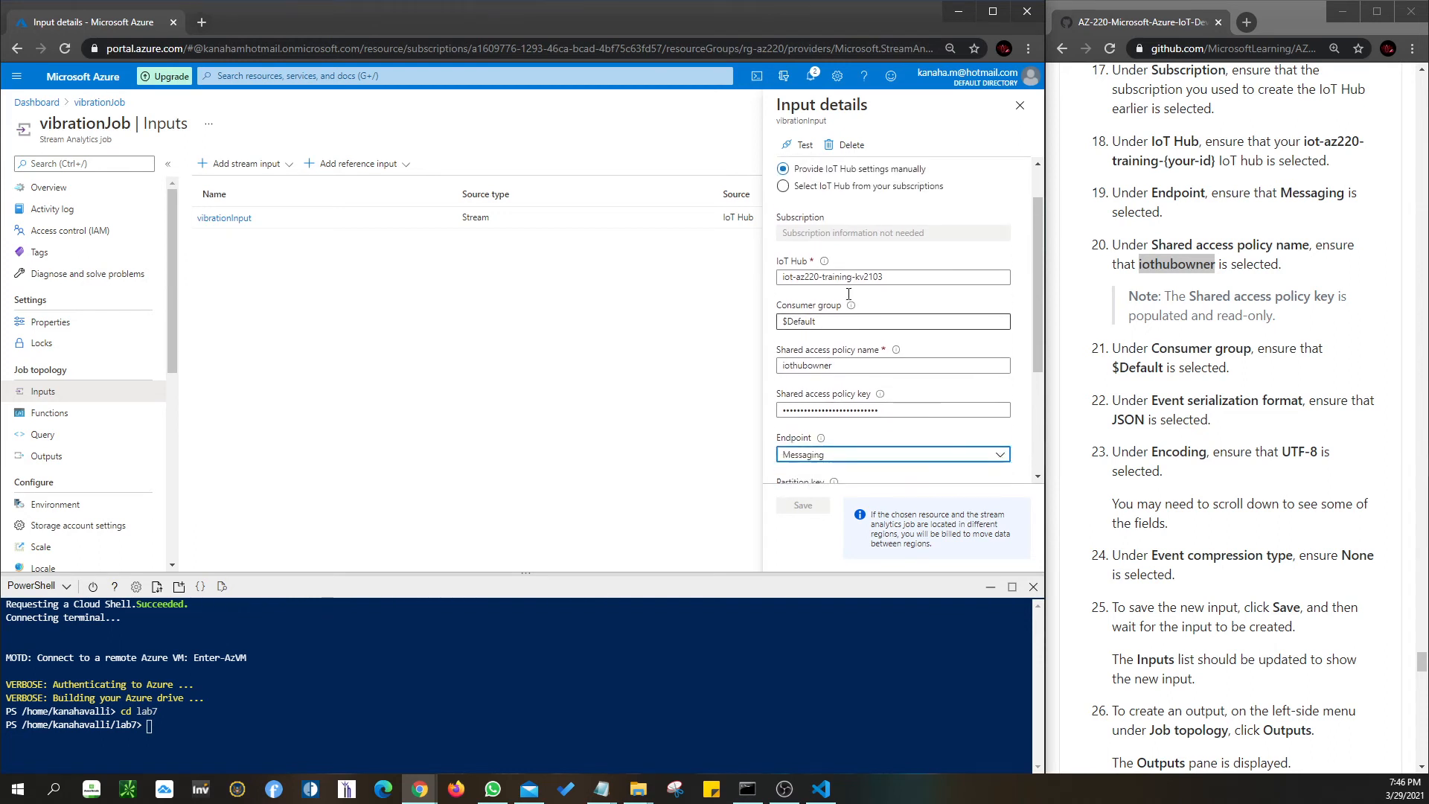
{"action": "scroll", "coordinate": [848, 297], "scroll_direction": "down", "scroll_amount": 3}
{"action": "left_click", "coordinate": [849, 372]}
{"action": "left_click", "coordinate": [856, 382]}
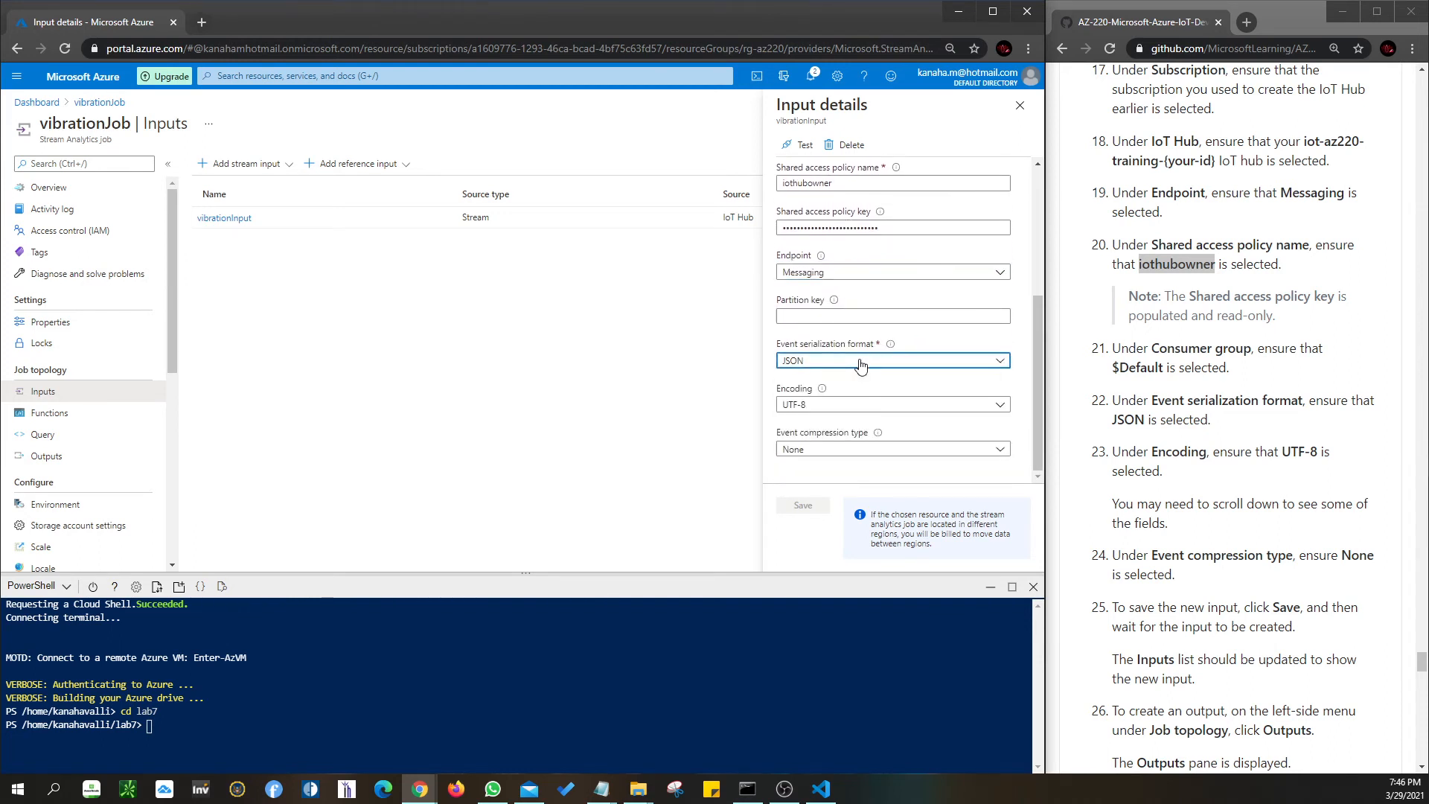
{"action": "left_click", "coordinate": [846, 408]}
{"action": "left_click", "coordinate": [849, 422]}
{"action": "left_click", "coordinate": [843, 451]}
{"action": "left_click", "coordinate": [845, 452]}
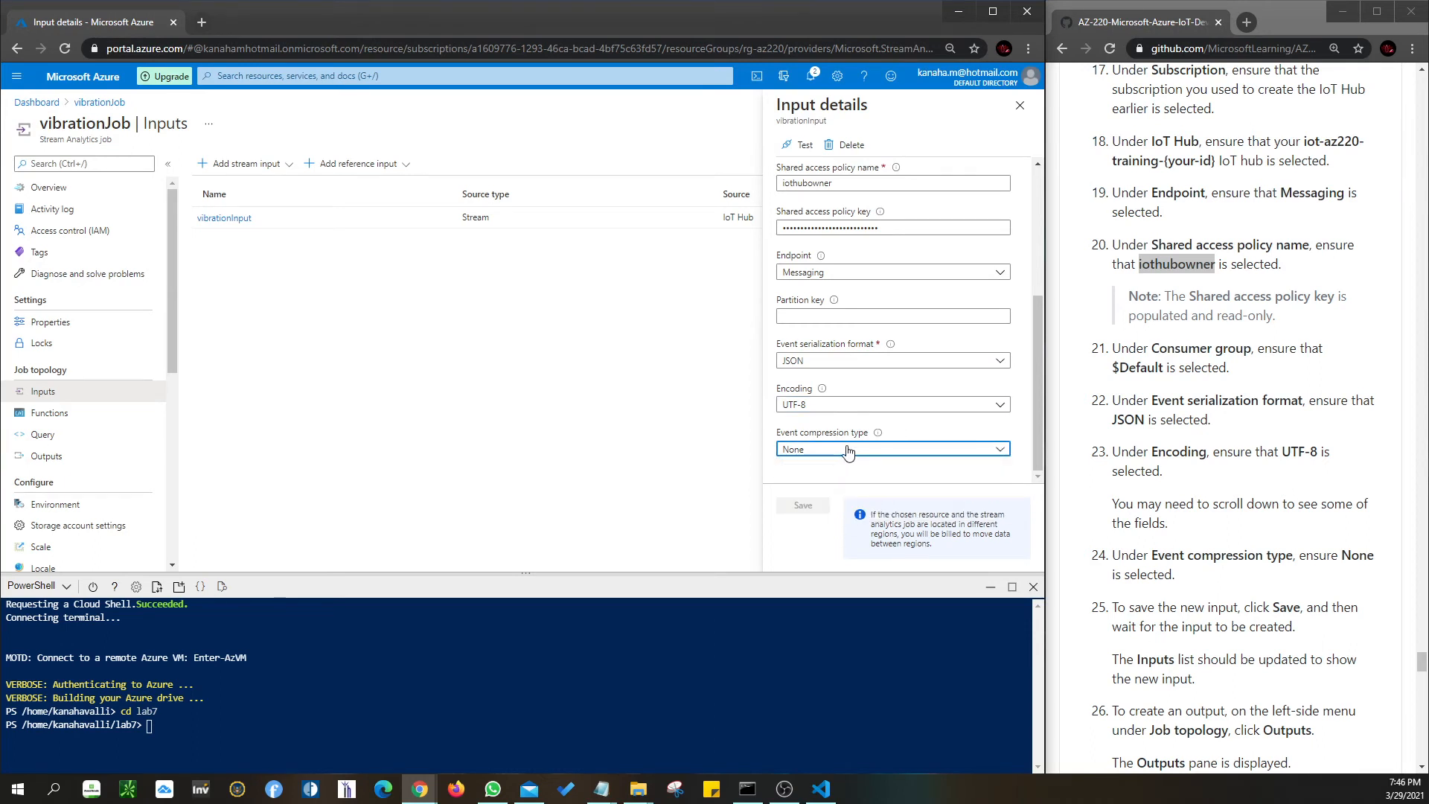
- Review the remaining input settings and close the vibrationInput details unchanged
{"action": "scroll", "coordinate": [847, 451], "scroll_direction": "up", "scroll_amount": 5}
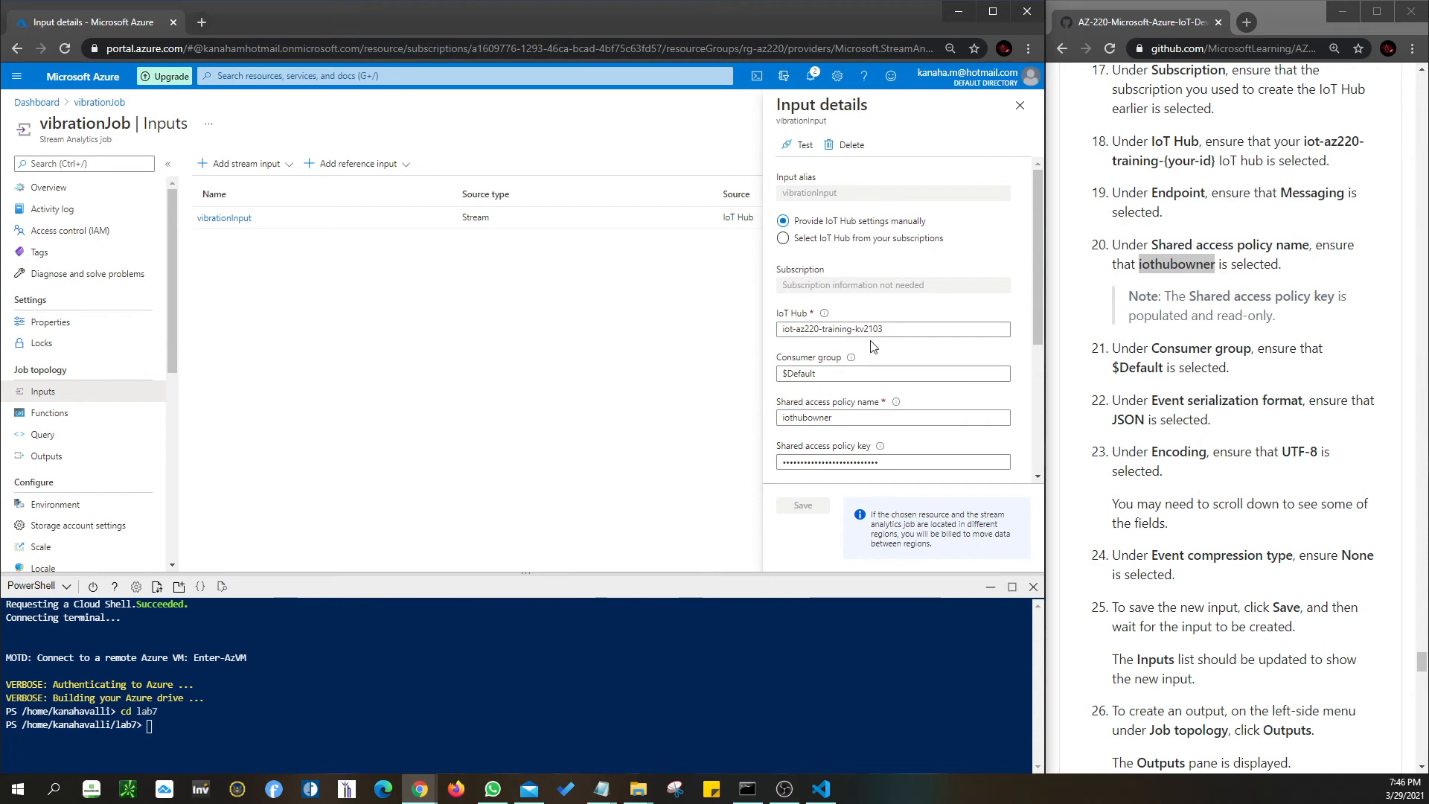
{"action": "scroll", "coordinate": [873, 346], "scroll_direction": "down", "scroll_amount": 2}
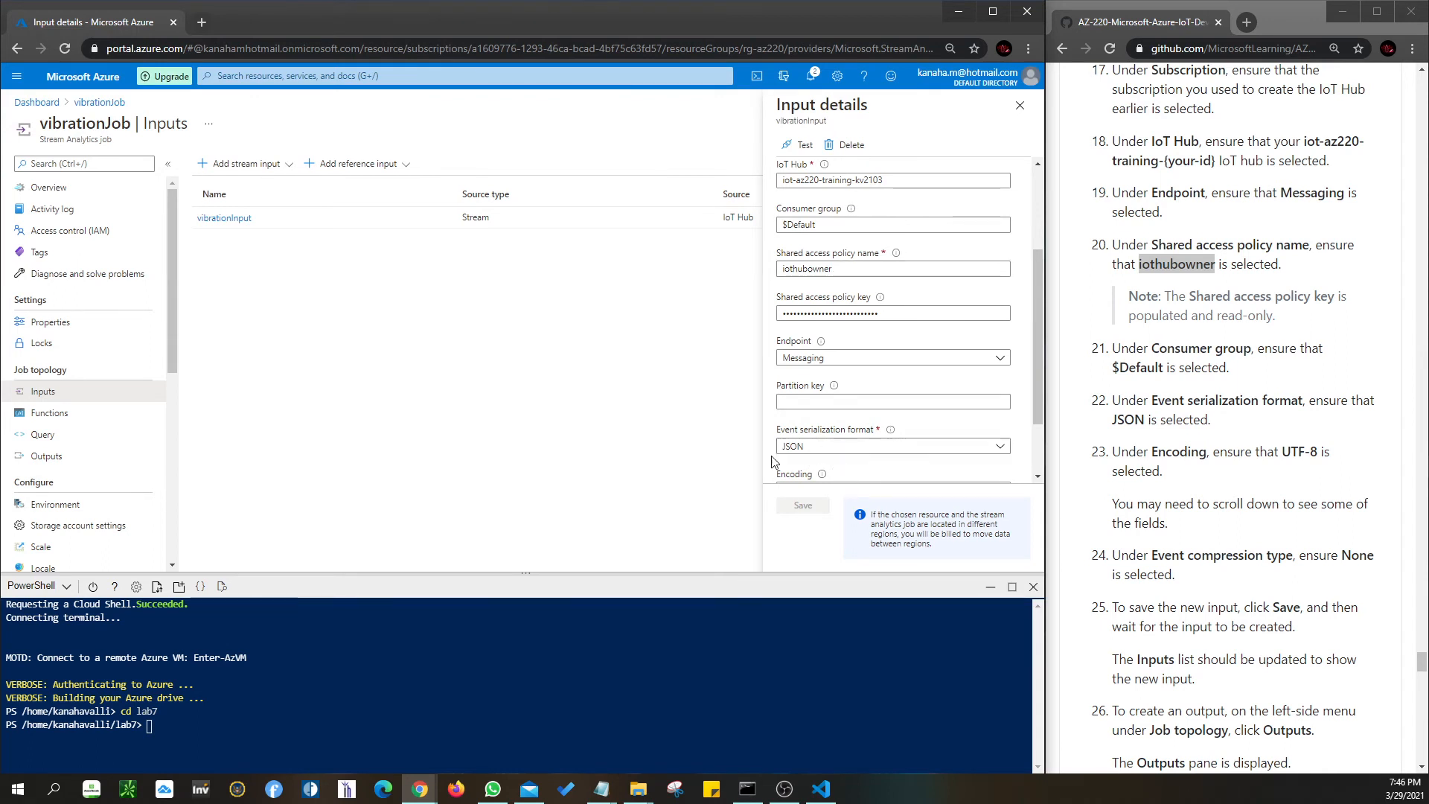
{"action": "scroll", "coordinate": [810, 438], "scroll_direction": "down", "scroll_amount": 1}
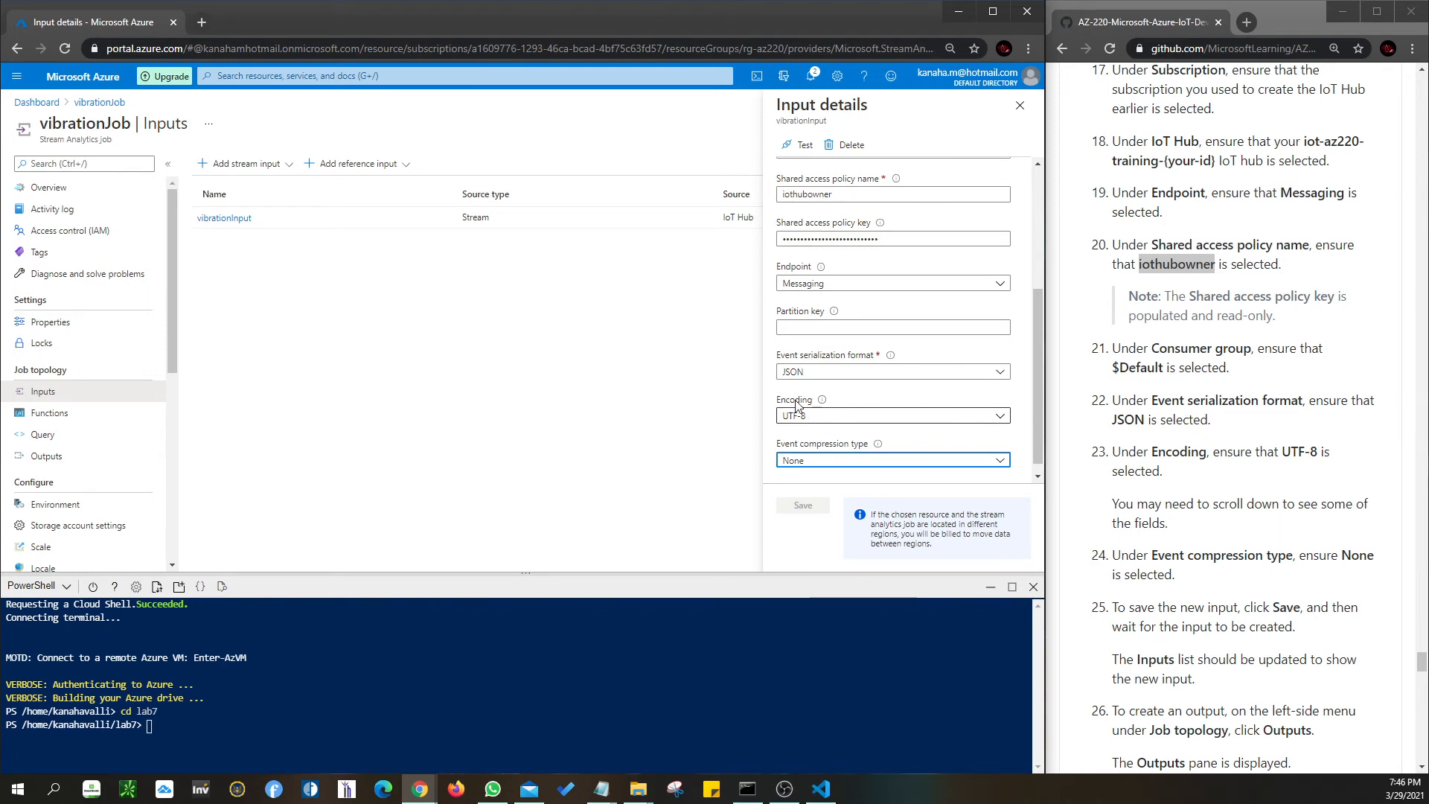
{"action": "scroll", "coordinate": [834, 439], "scroll_direction": "down", "scroll_amount": 1}
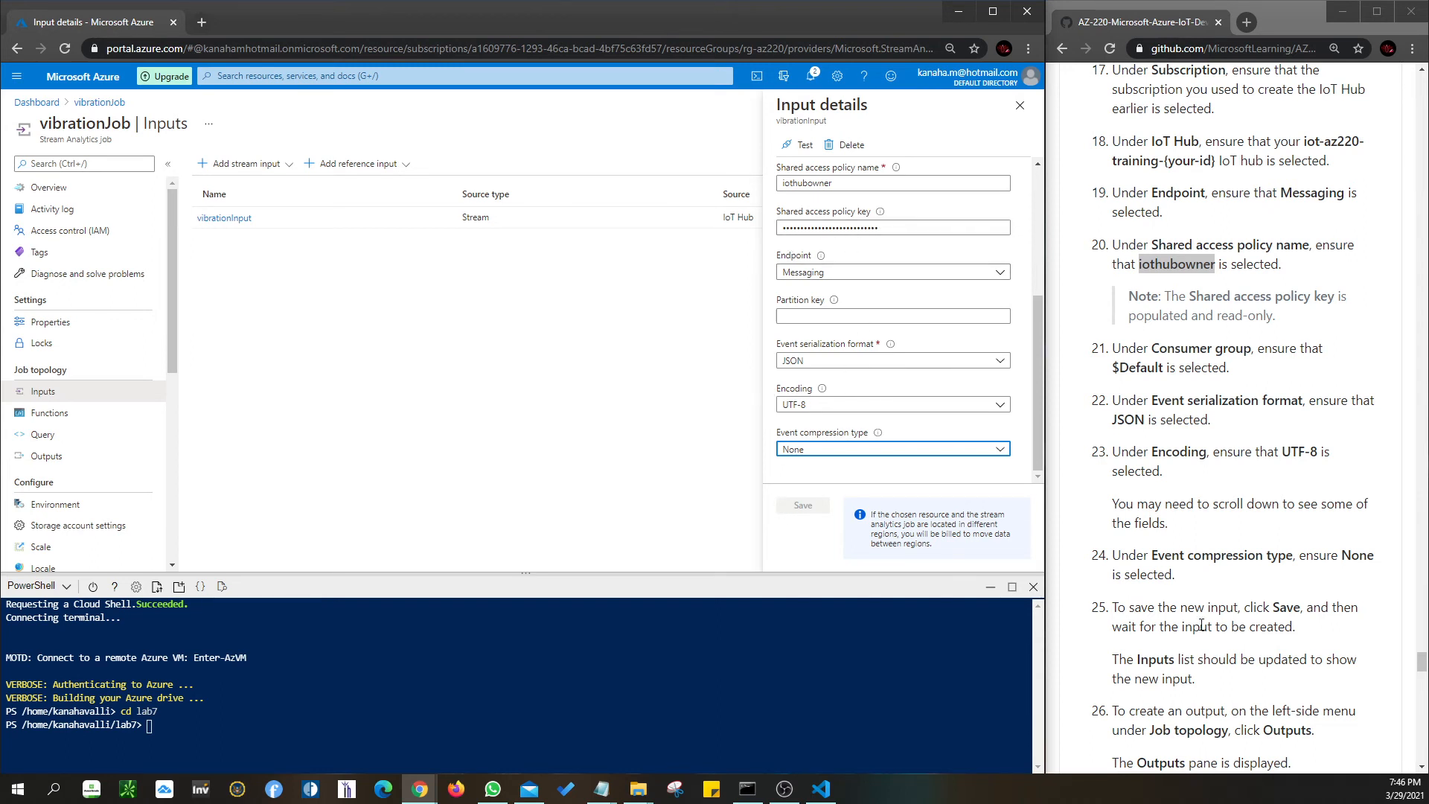
{"action": "scroll", "coordinate": [1191, 618], "scroll_direction": "down", "scroll_amount": 2}
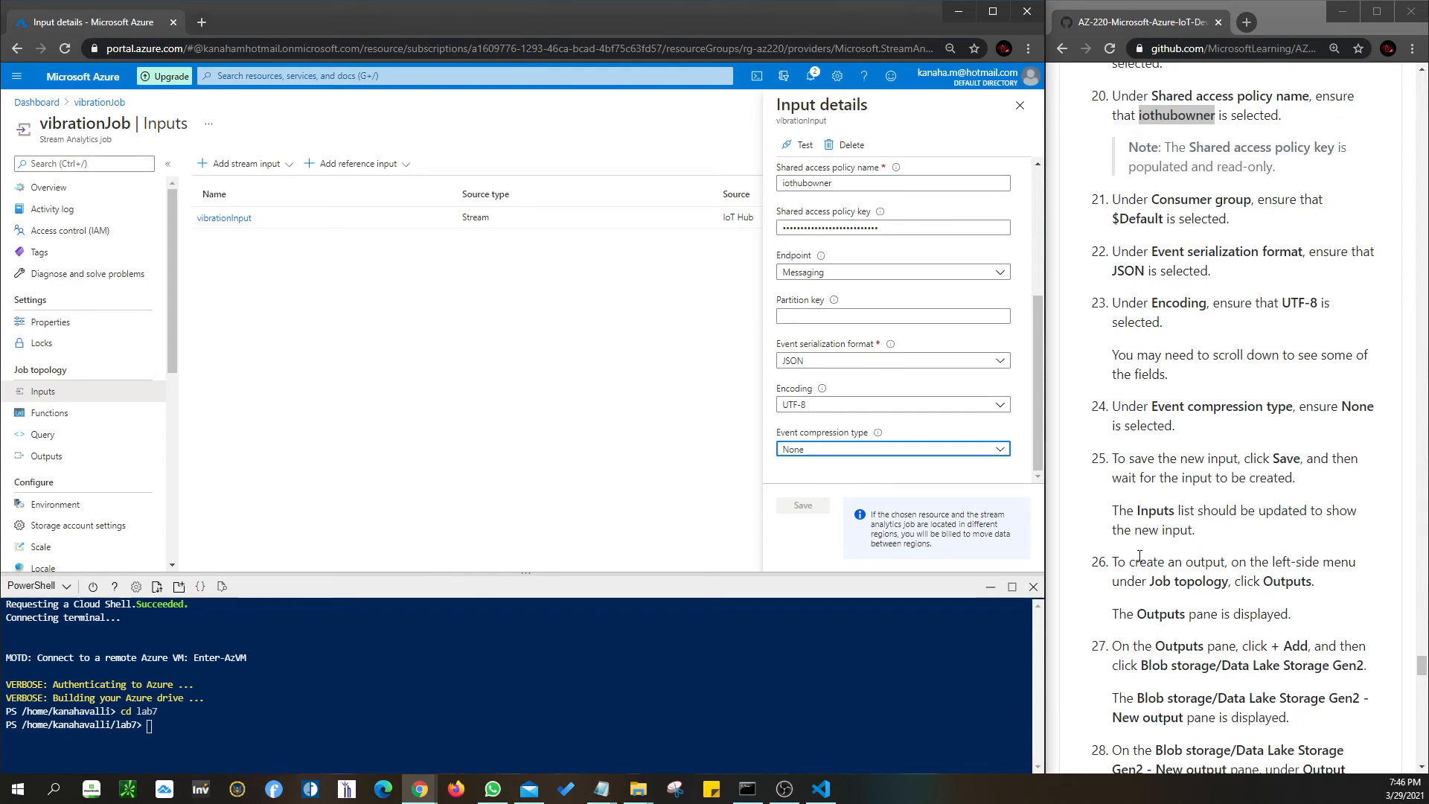
{"action": "scroll", "coordinate": [1139, 556], "scroll_direction": "up", "scroll_amount": 3}
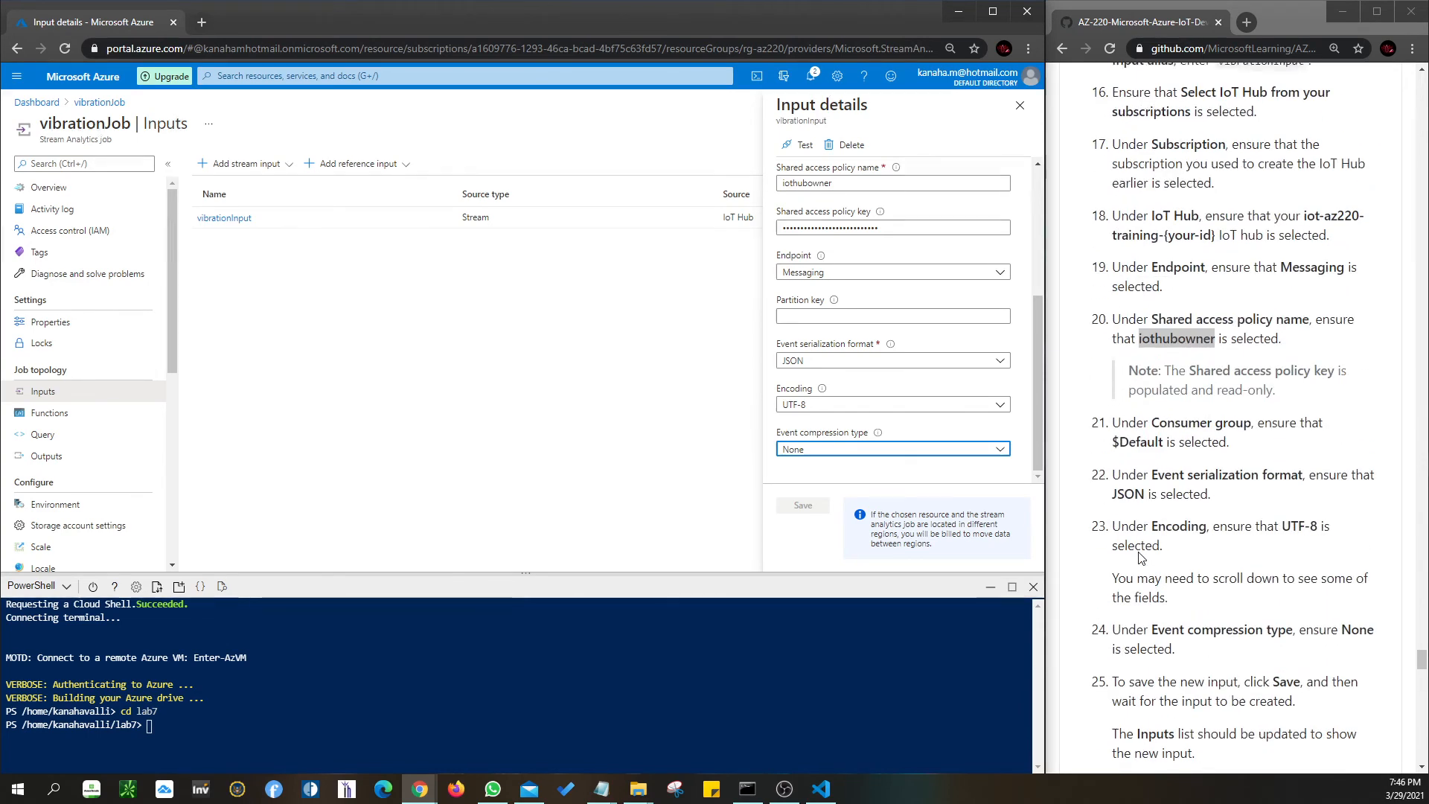
{"action": "scroll", "coordinate": [815, 315], "scroll_direction": "up", "scroll_amount": 2}
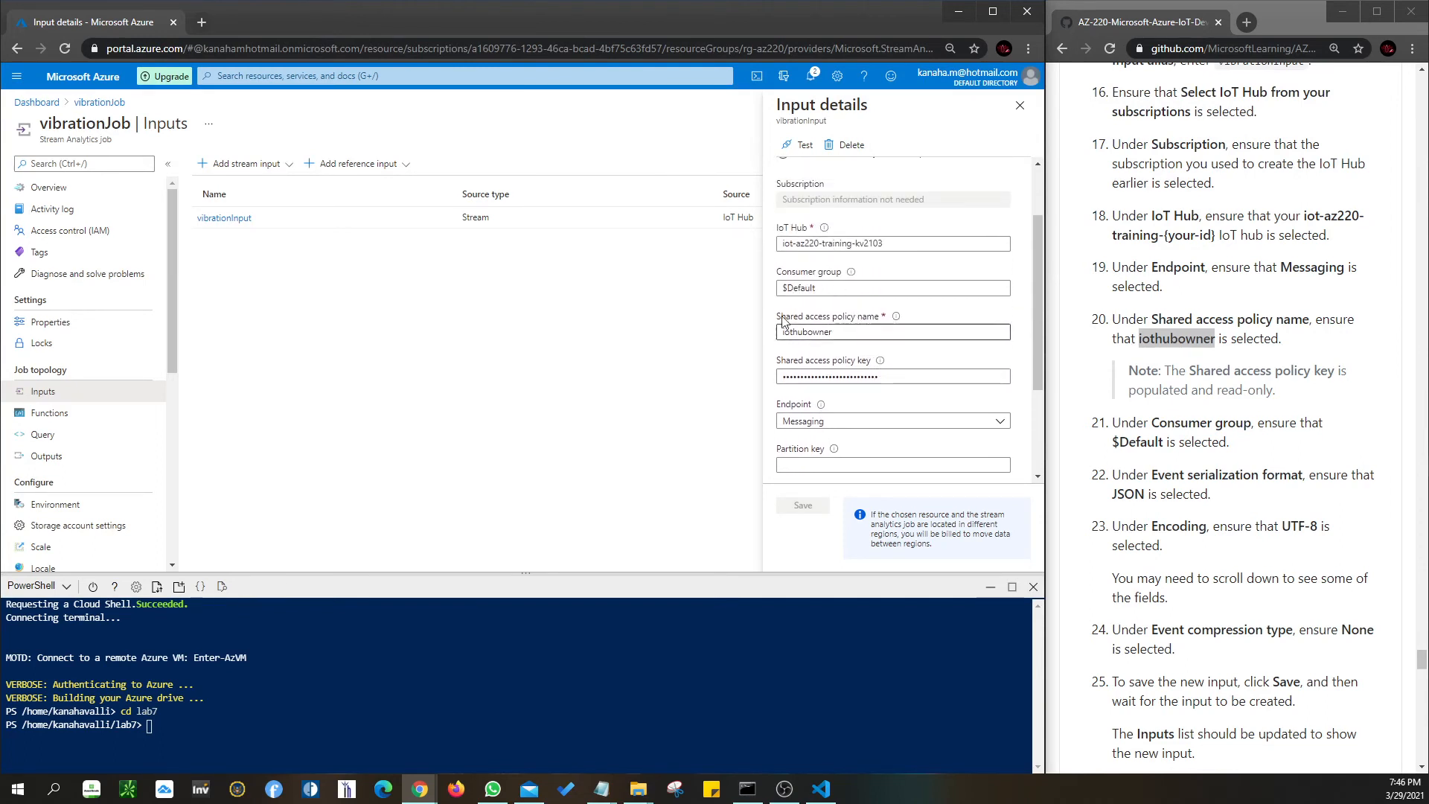
{"action": "scroll", "coordinate": [943, 435], "scroll_direction": "down", "scroll_amount": 2}
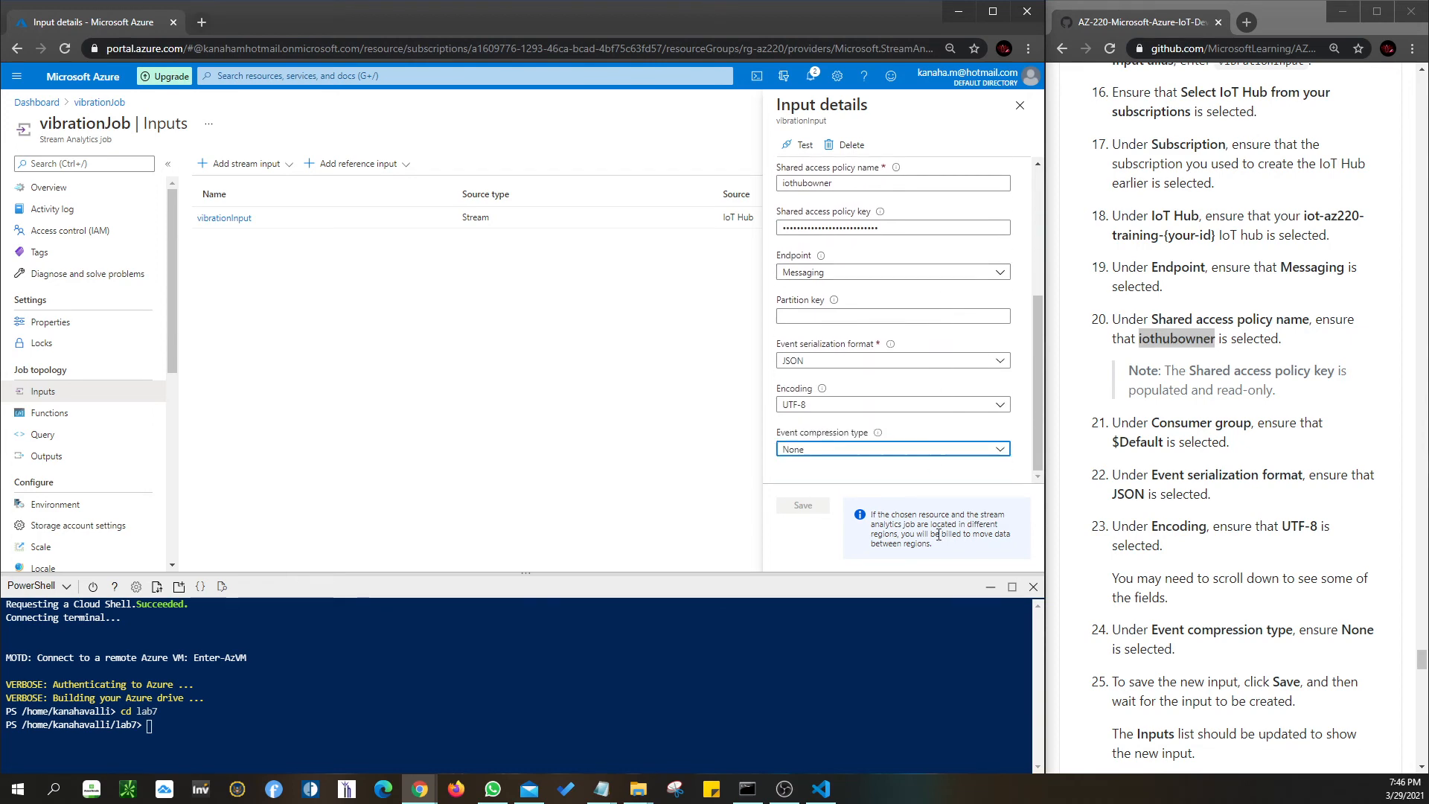
{"action": "left_click", "coordinate": [1020, 107]}
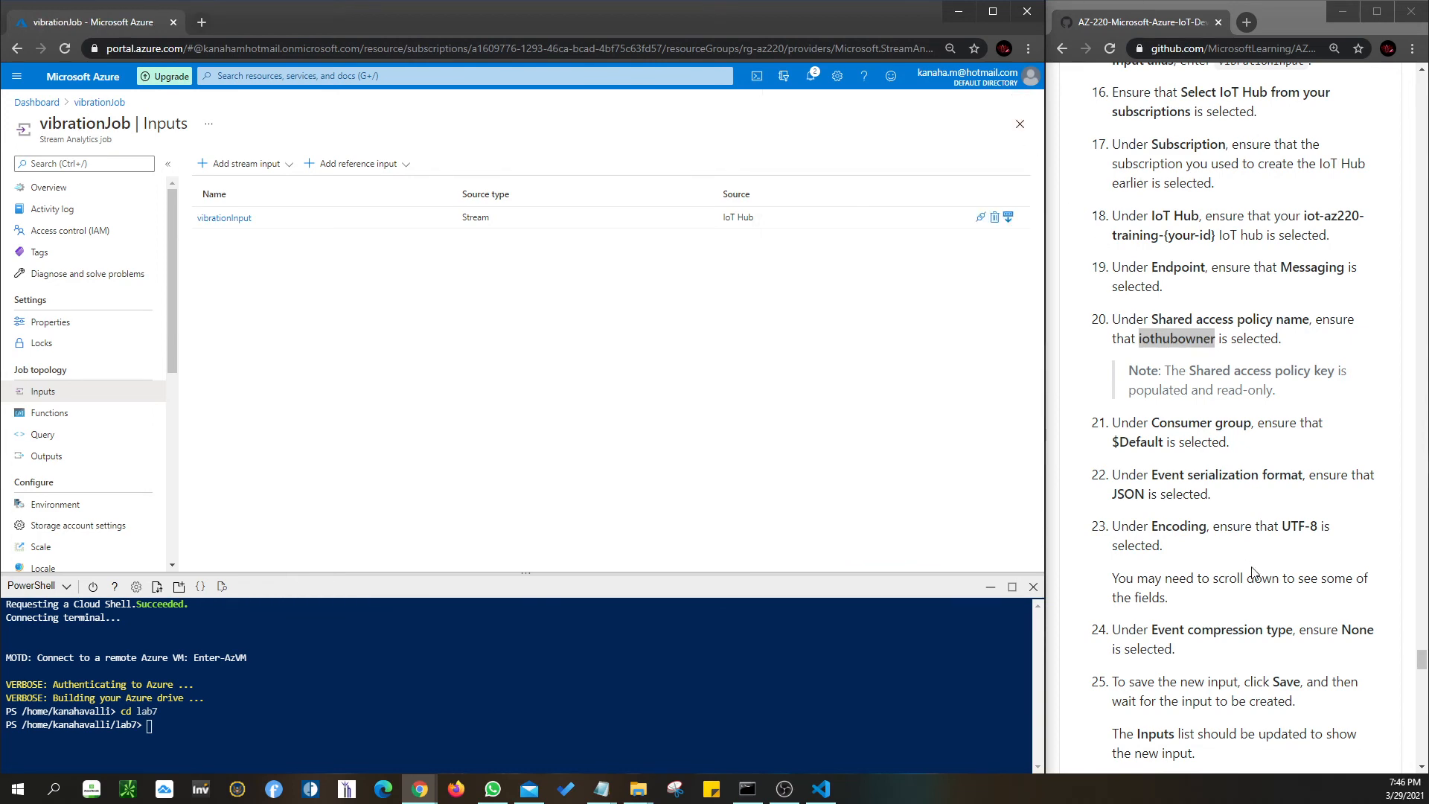
- Open vibrationJob's Outputs page and look over the + Add output types list
{"action": "scroll", "coordinate": [1239, 555], "scroll_direction": "down", "scroll_amount": 3}
{"action": "left_click_drag", "start_coordinate": [1274, 459], "coordinate": [1301, 467]}
{"action": "scroll", "coordinate": [1216, 513], "scroll_direction": "down", "scroll_amount": 2}
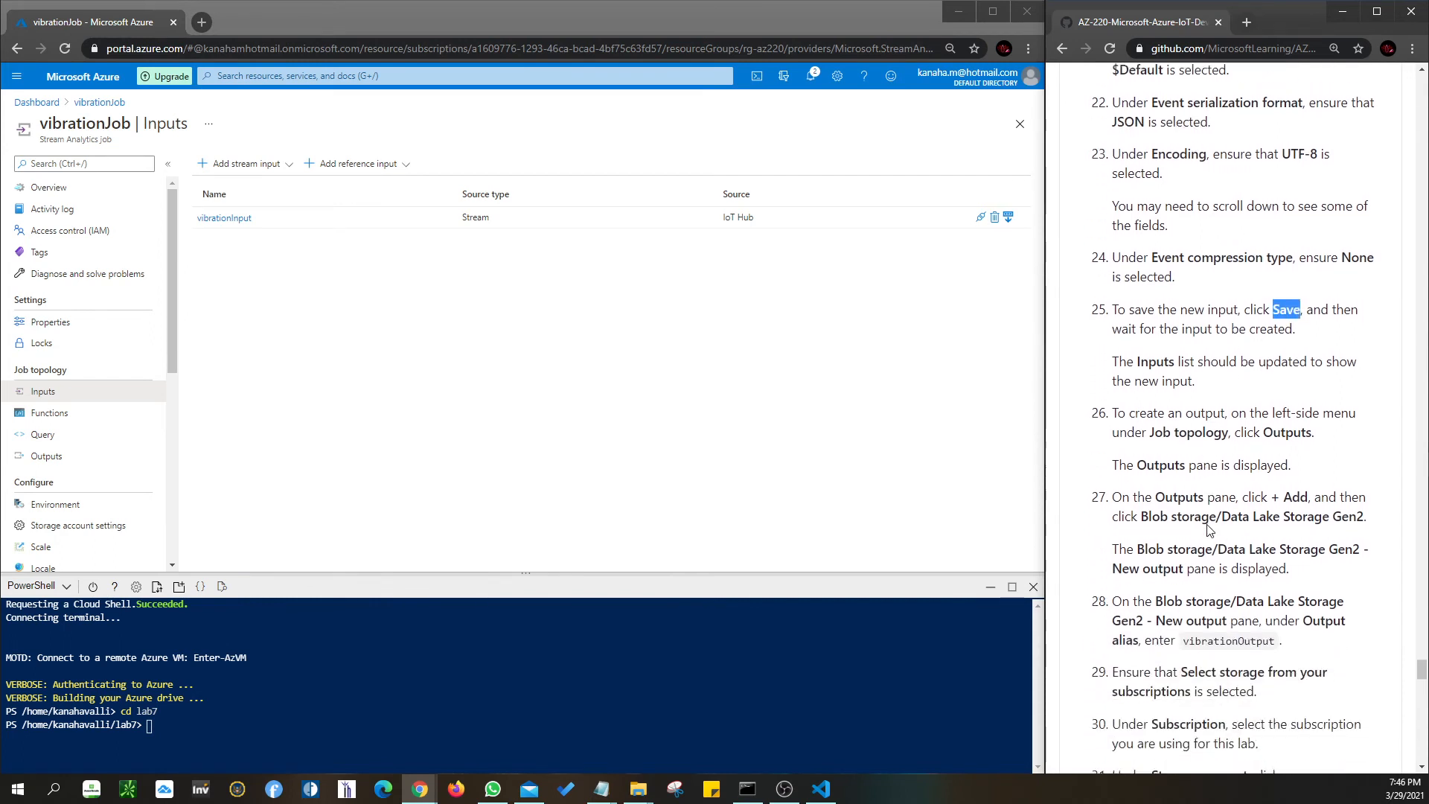
{"action": "left_click", "coordinate": [54, 457]}
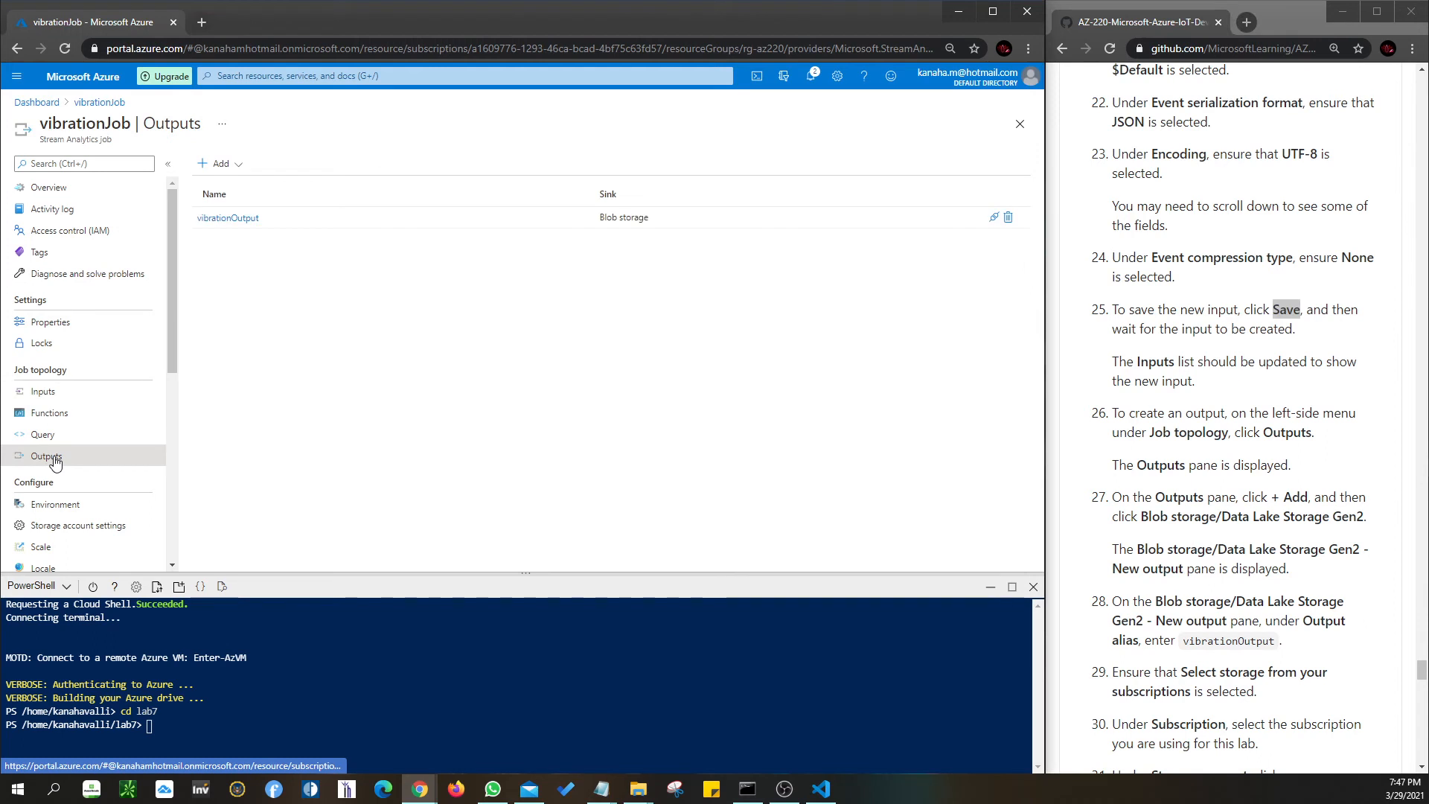
{"action": "left_click", "coordinate": [218, 169]}
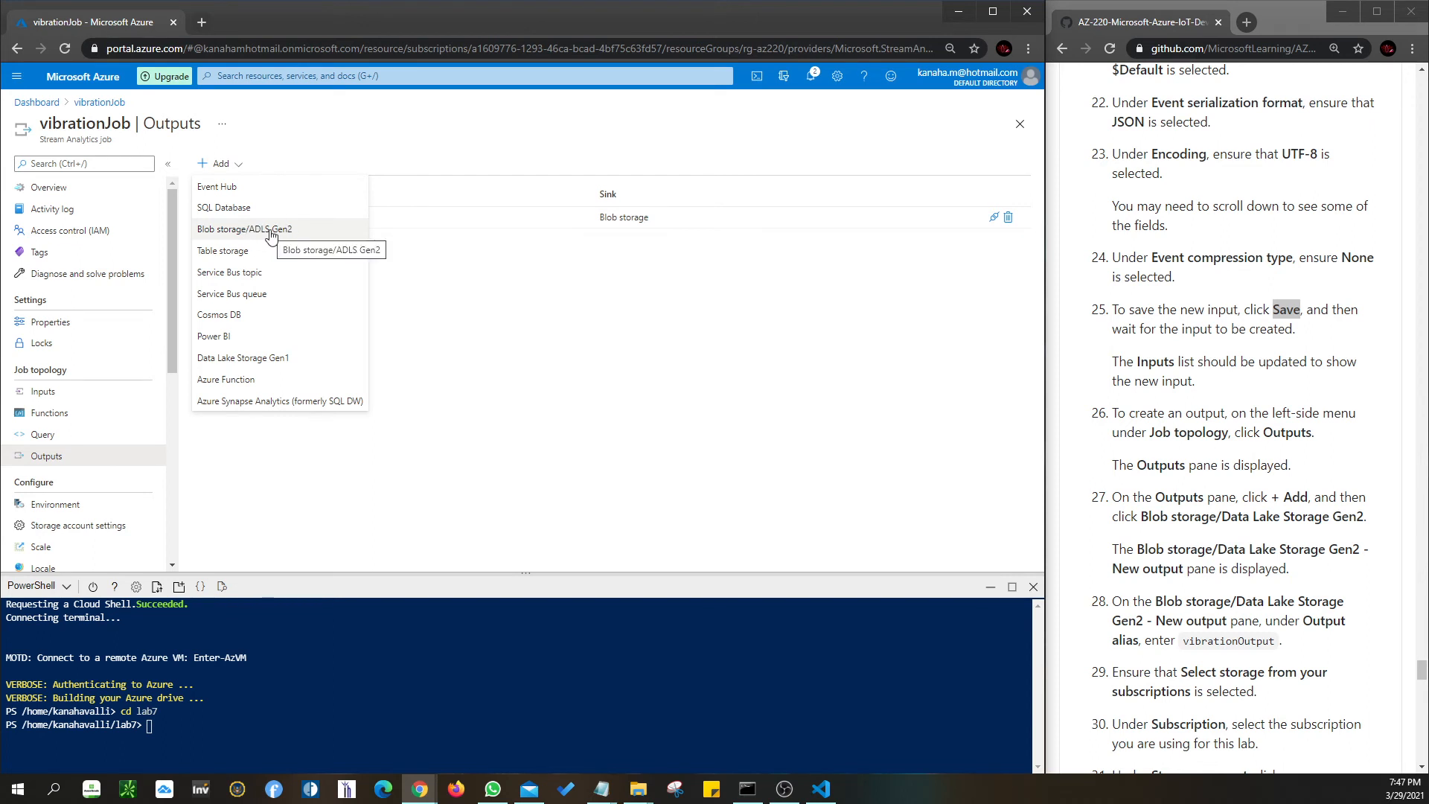
{"action": "left_click", "coordinate": [727, 426]}
{"action": "scroll", "coordinate": [1220, 655], "scroll_direction": "down", "scroll_amount": 2}
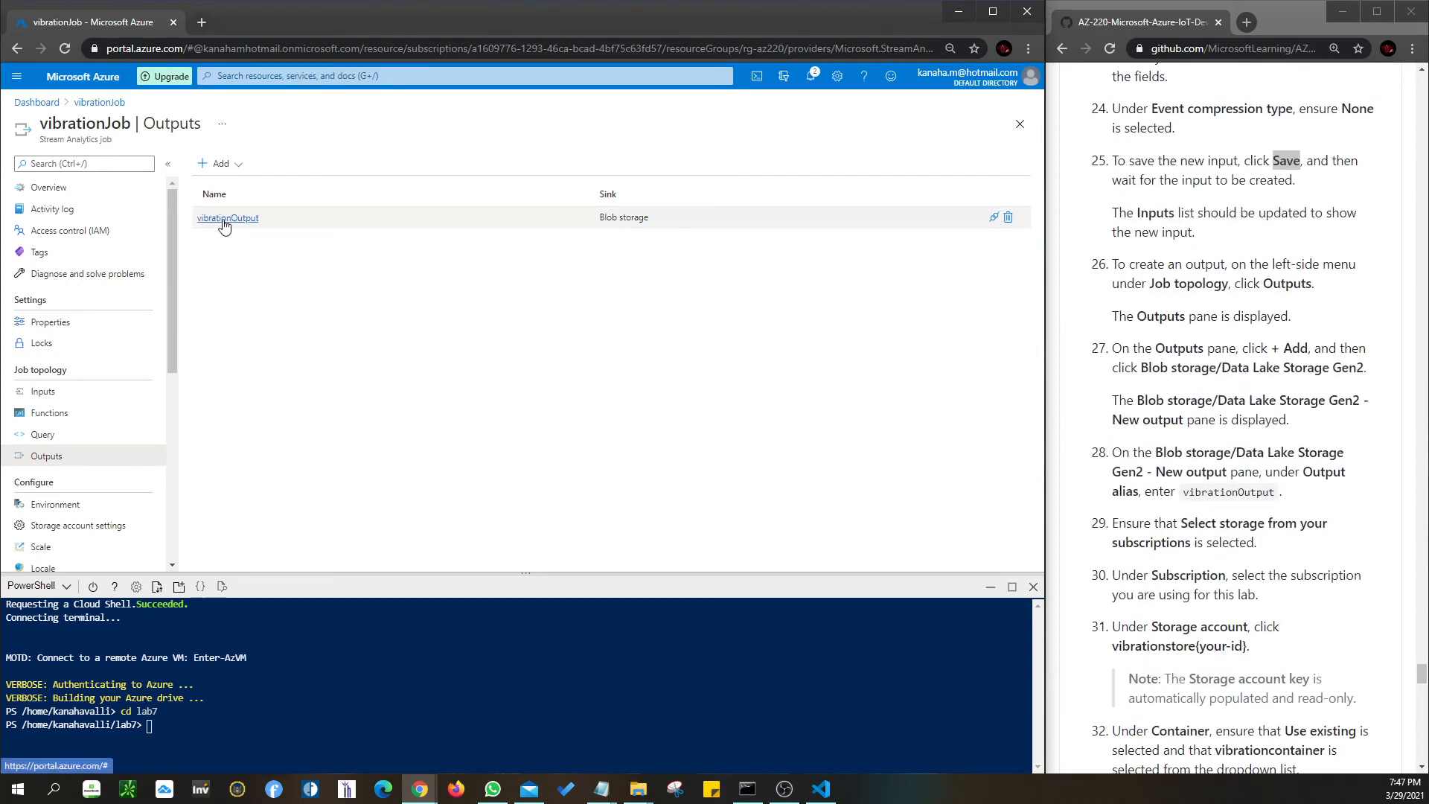
- Review vibrationOutput's Blob storage output settings, then close its details pane
{"action": "left_click", "coordinate": [254, 226]}
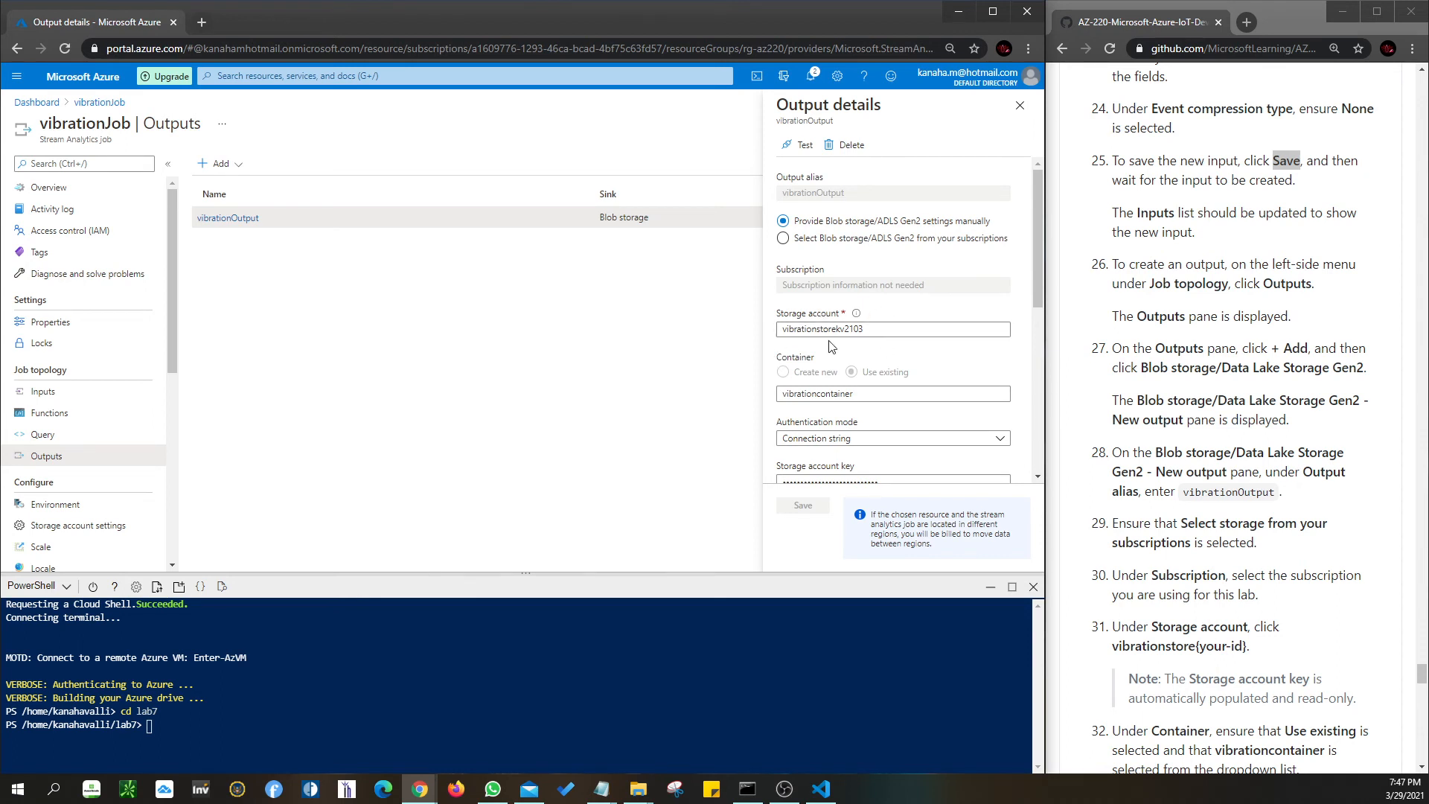
{"action": "scroll", "coordinate": [804, 390], "scroll_direction": "down", "scroll_amount": 1}
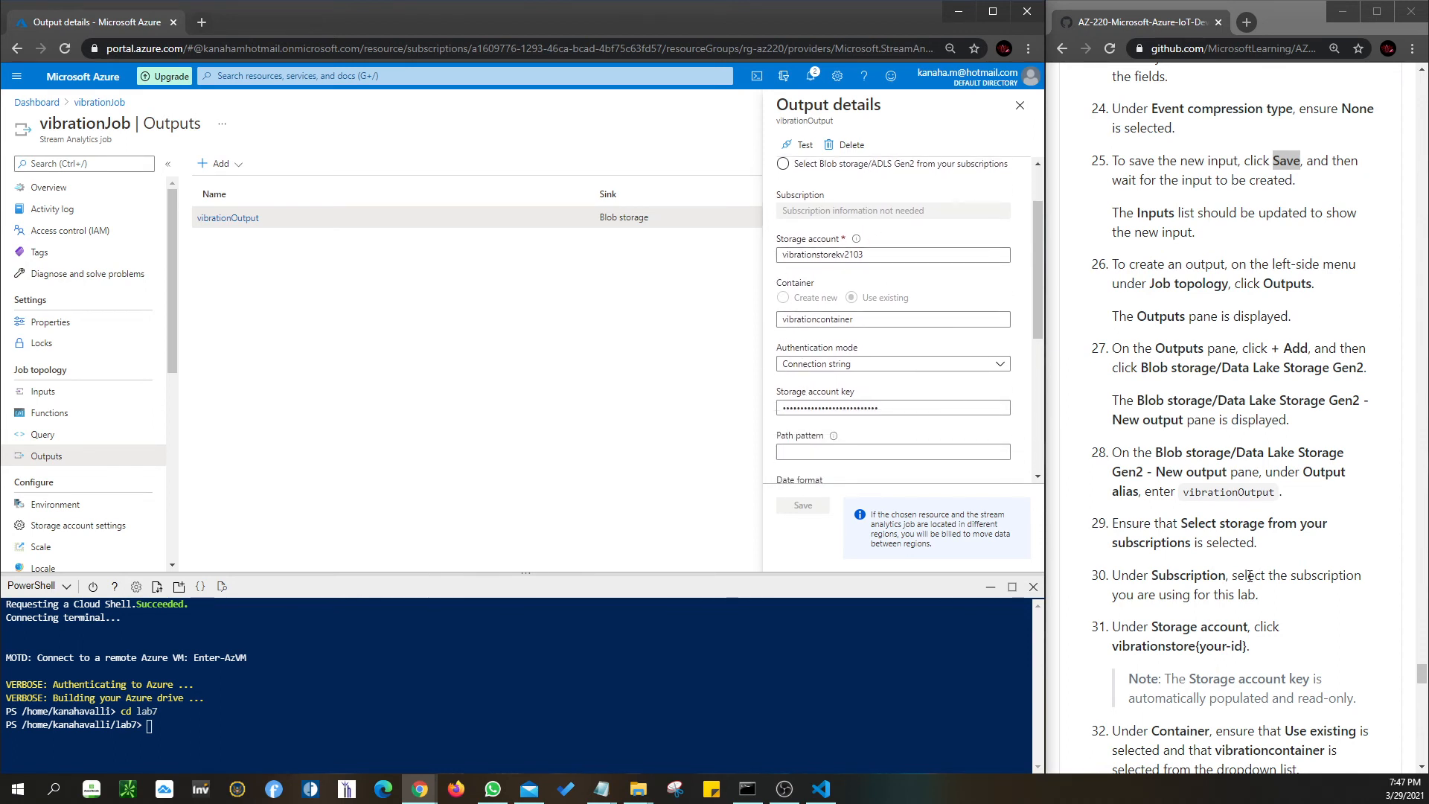
{"action": "scroll", "coordinate": [1250, 575], "scroll_direction": "down", "scroll_amount": 1}
{"action": "scroll", "coordinate": [1250, 575], "scroll_direction": "down", "scroll_amount": 1}
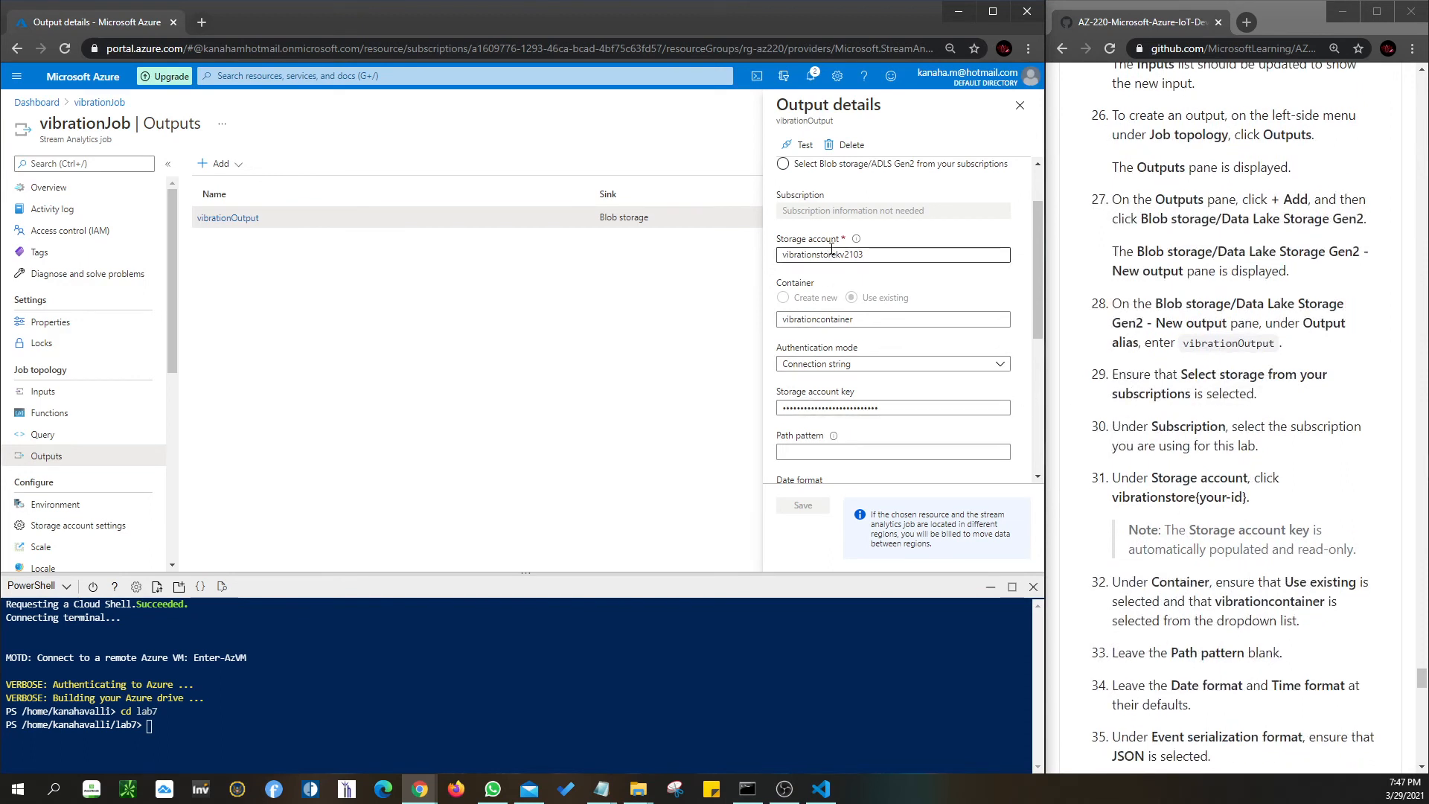
{"action": "scroll", "coordinate": [831, 249], "scroll_direction": "up", "scroll_amount": 1}
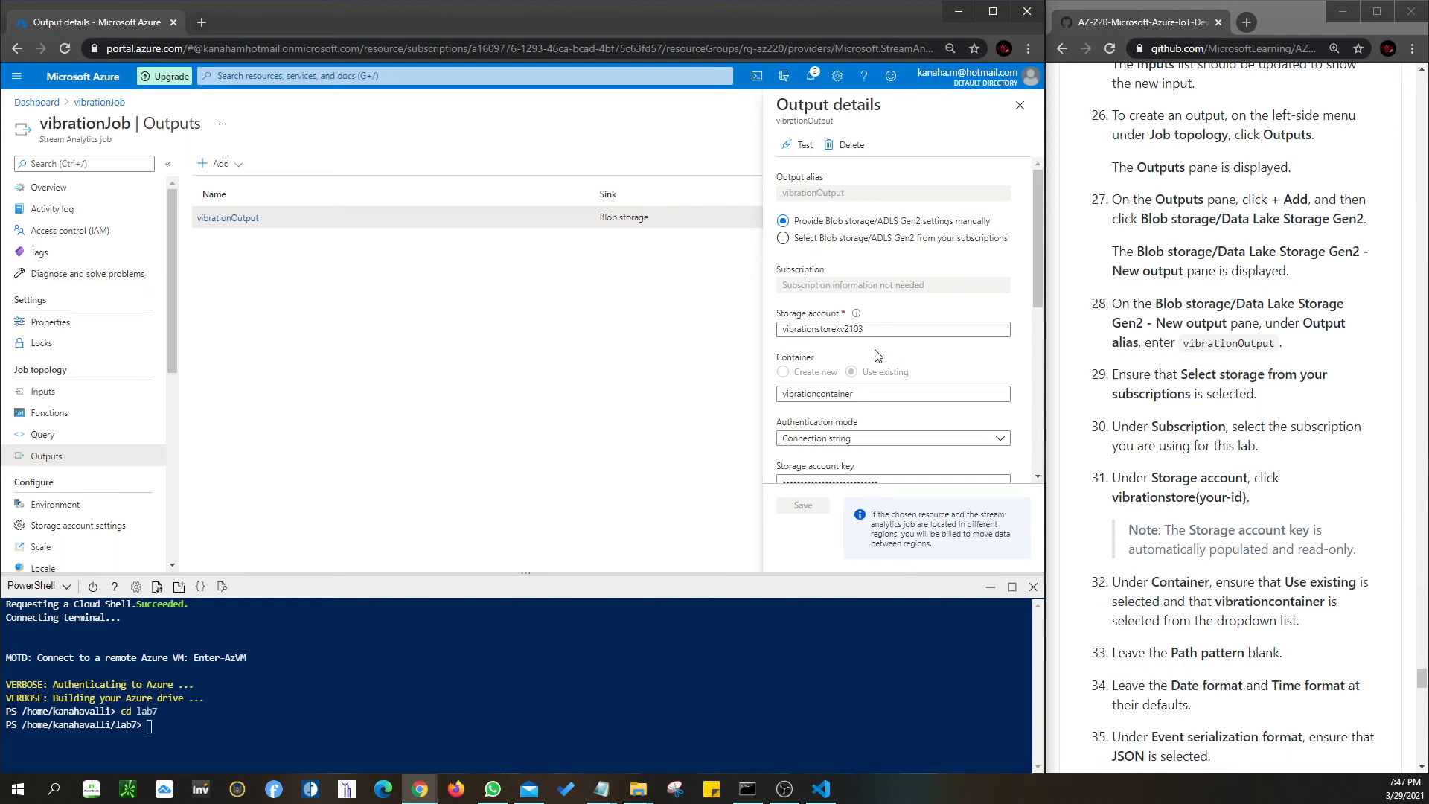
{"action": "scroll", "coordinate": [870, 366], "scroll_direction": "down", "scroll_amount": 2}
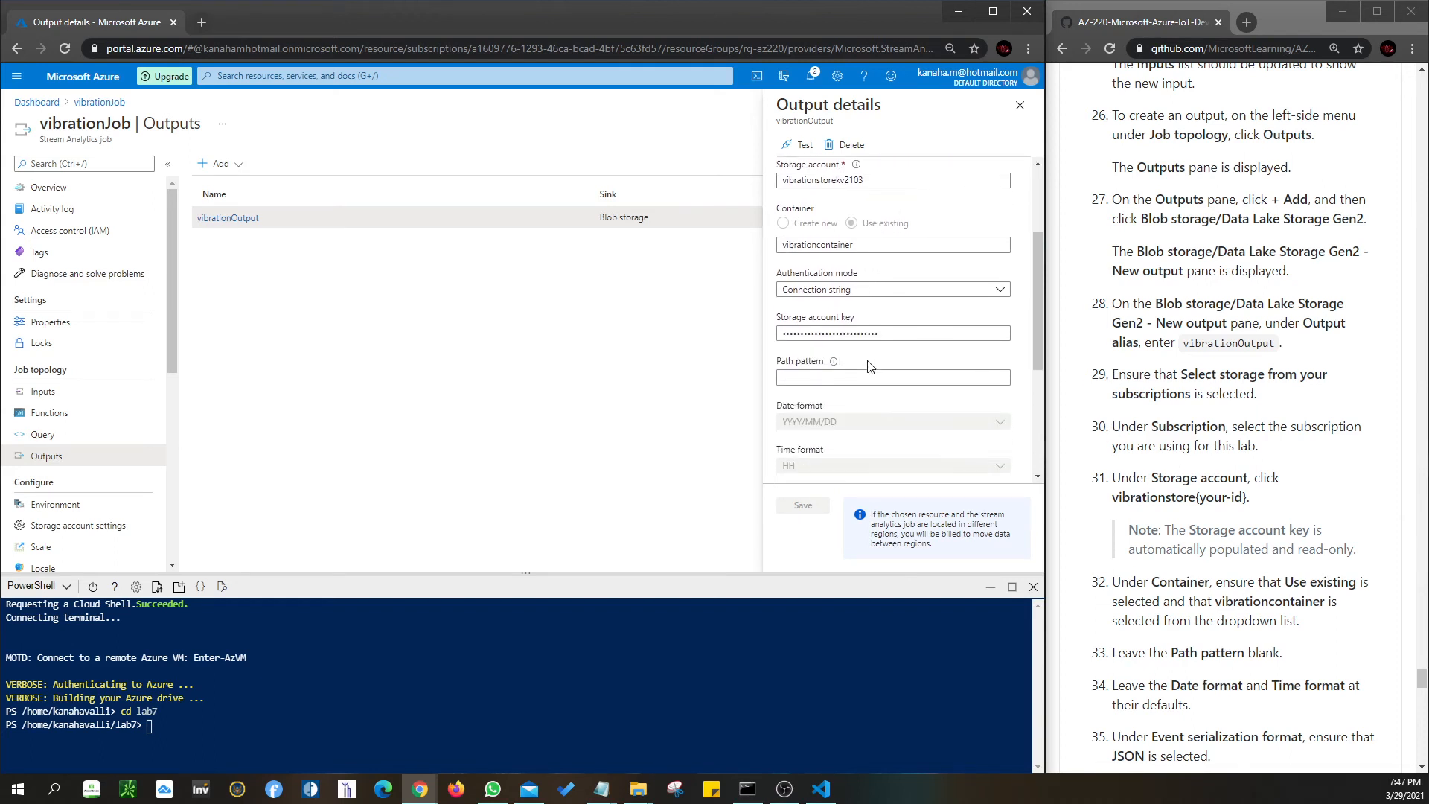
{"action": "scroll", "coordinate": [1144, 515], "scroll_direction": "down", "scroll_amount": 1}
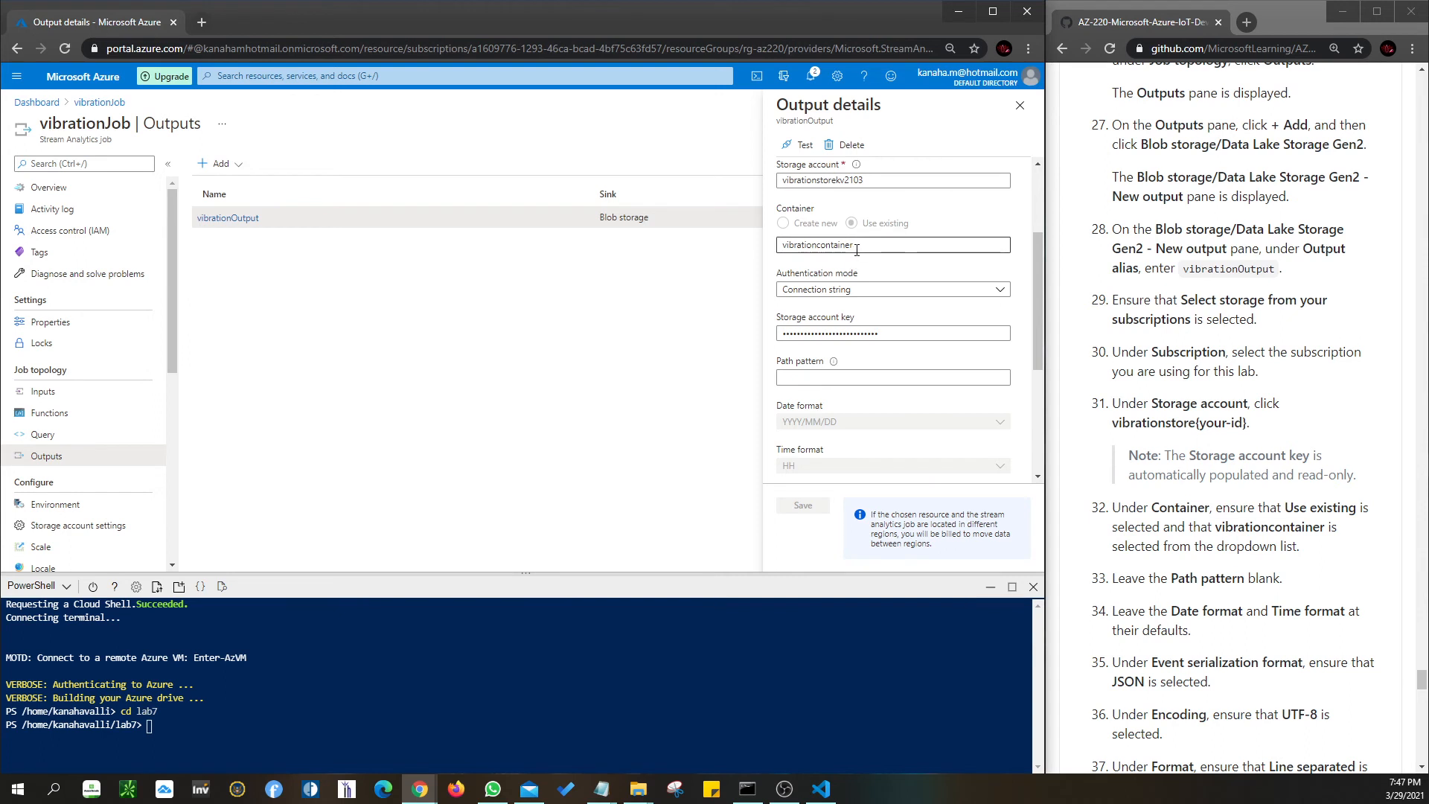
{"action": "scroll", "coordinate": [1258, 561], "scroll_direction": "down", "scroll_amount": 1}
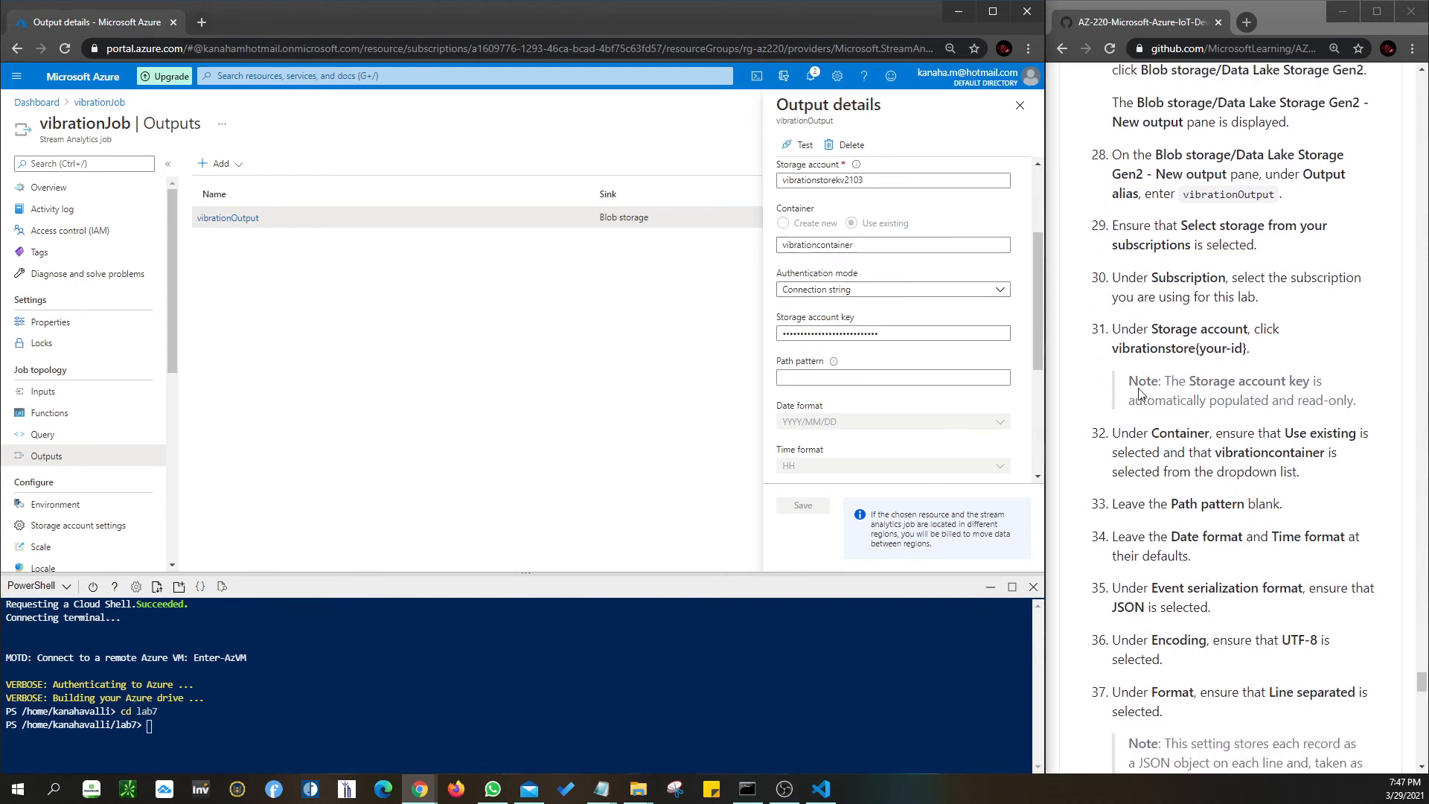
{"action": "scroll", "coordinate": [1150, 536], "scroll_direction": "down", "scroll_amount": 1}
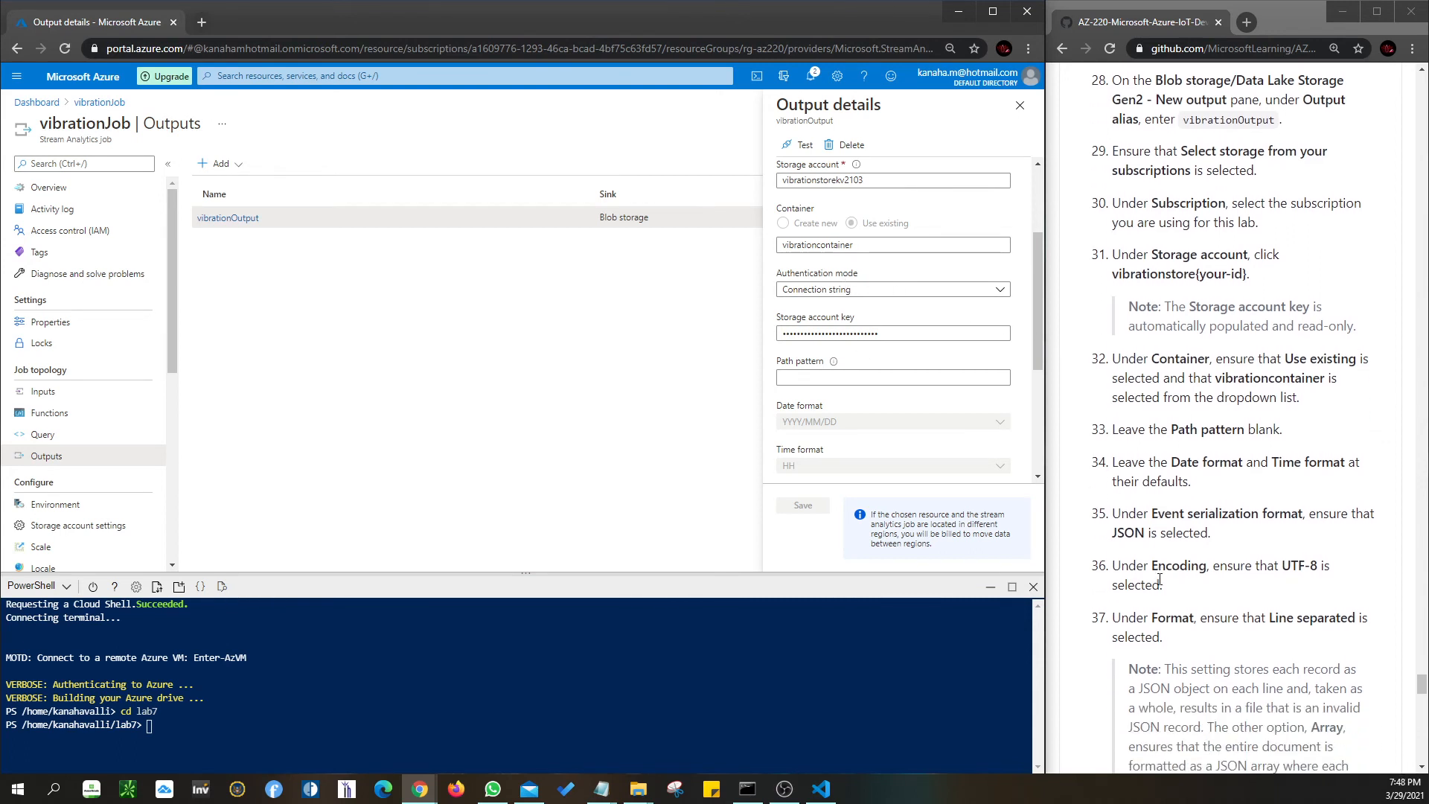
{"action": "scroll", "coordinate": [849, 445], "scroll_direction": "down", "scroll_amount": 1}
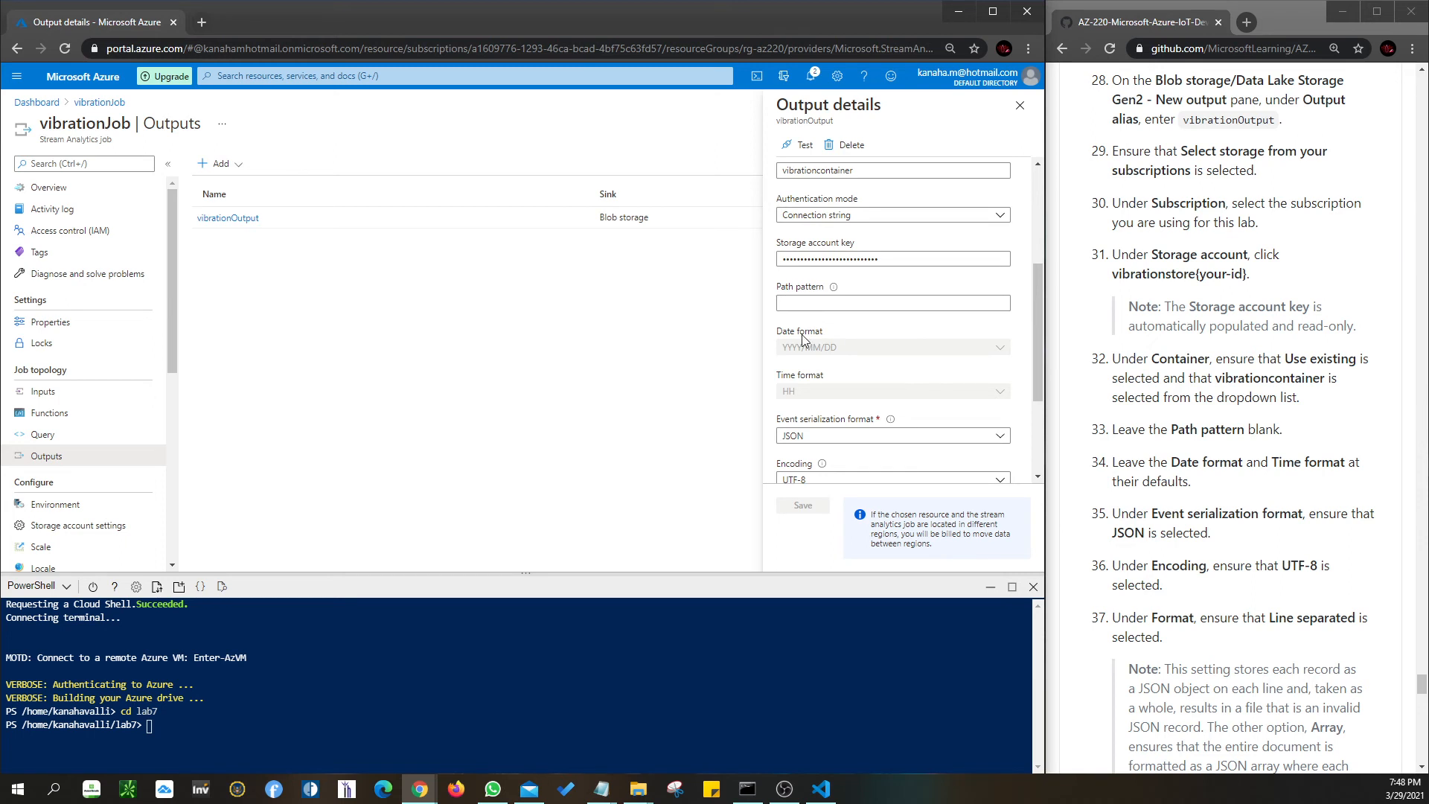
{"action": "scroll", "coordinate": [885, 380], "scroll_direction": "down", "scroll_amount": 2}
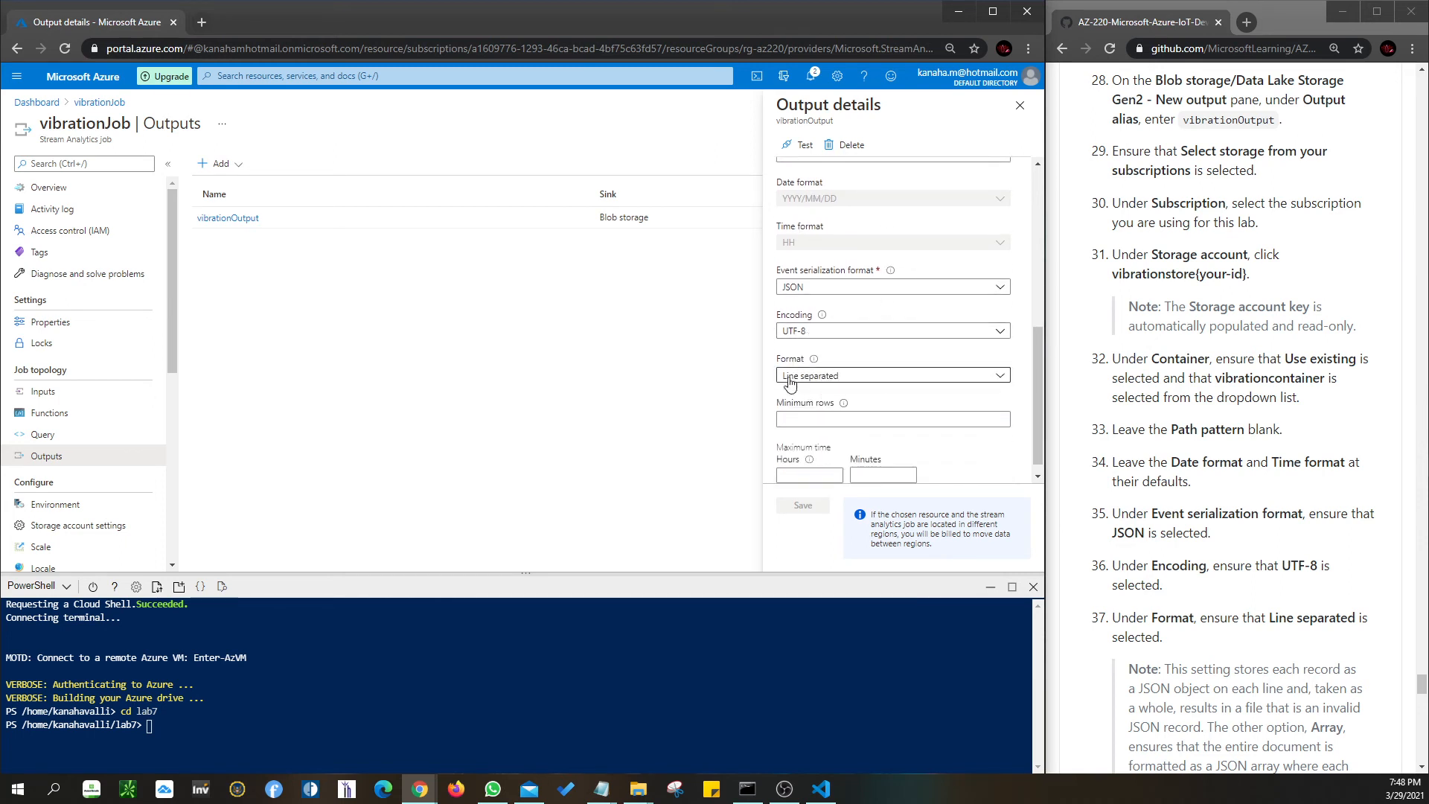
{"action": "scroll", "coordinate": [1191, 581], "scroll_direction": "down", "scroll_amount": 4}
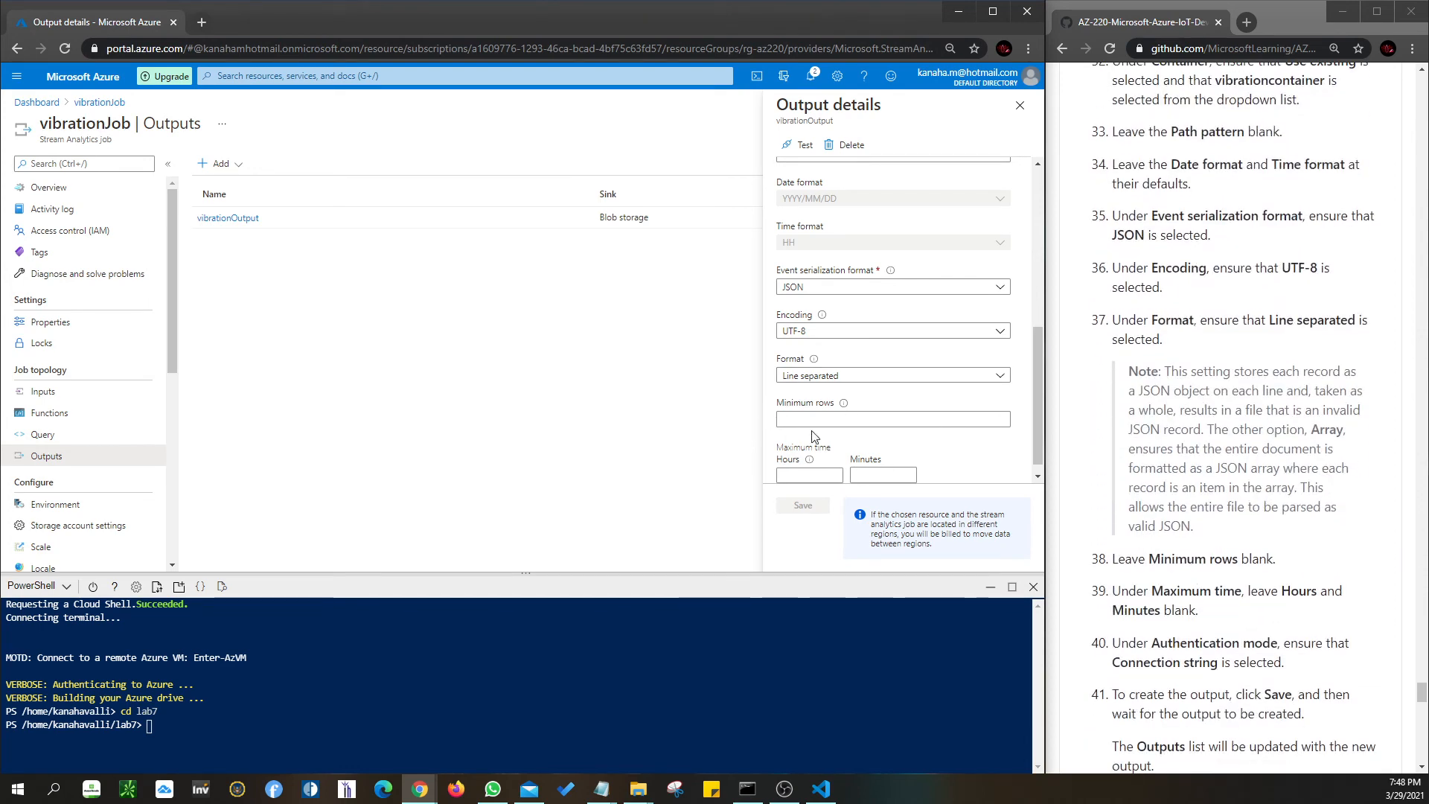
{"action": "scroll", "coordinate": [812, 436], "scroll_direction": "down", "scroll_amount": 1}
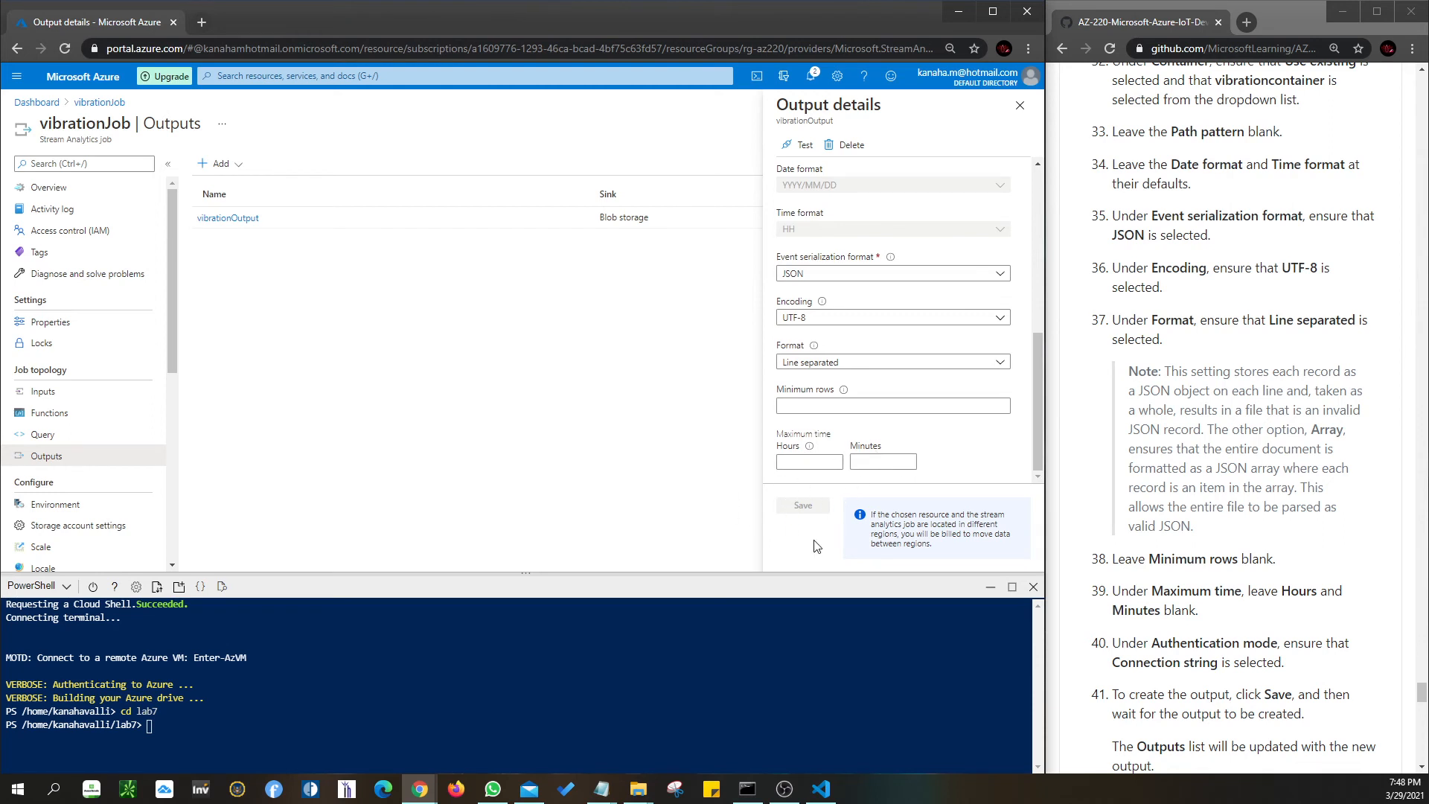
{"action": "scroll", "coordinate": [827, 327], "scroll_direction": "up", "scroll_amount": 3}
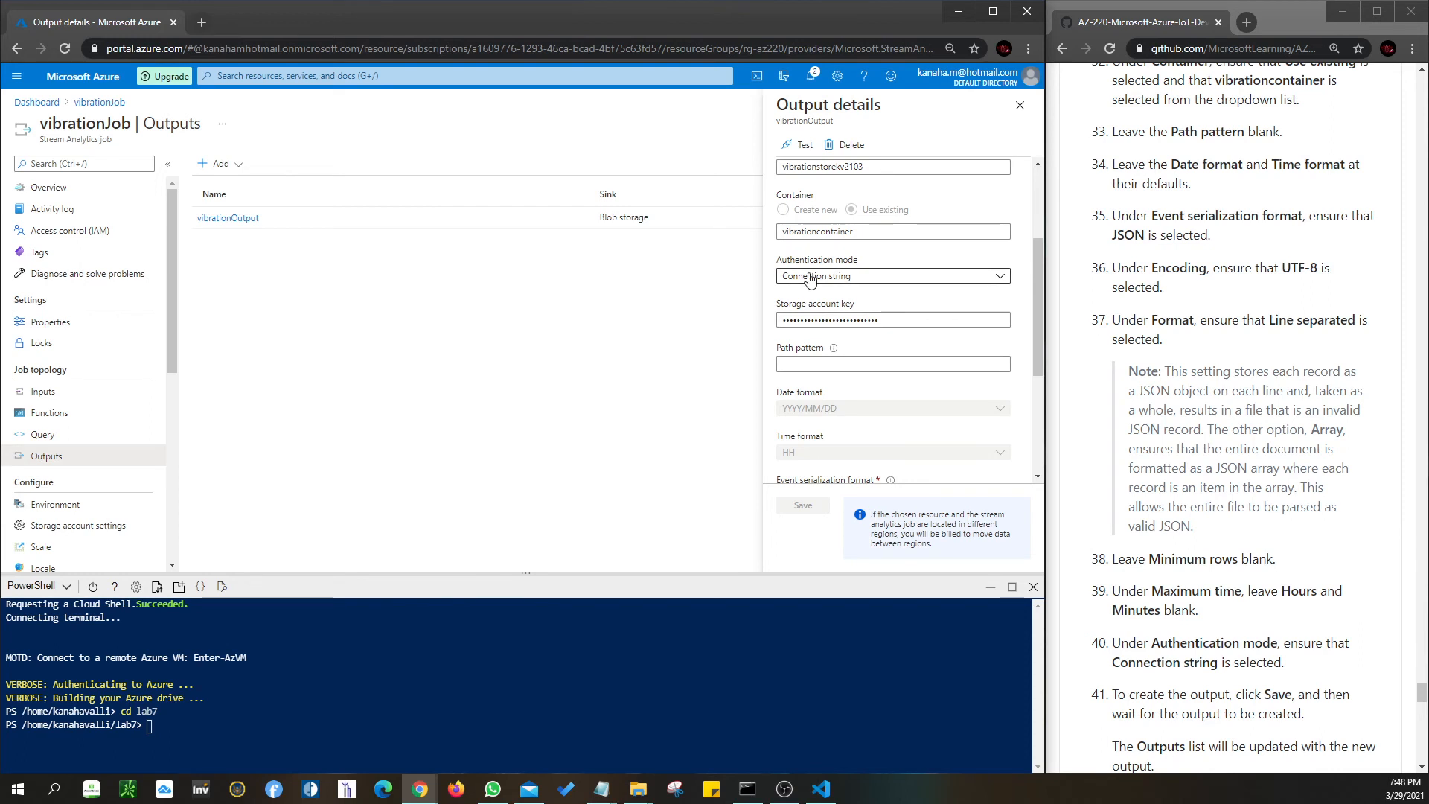
{"action": "scroll", "coordinate": [1093, 400], "scroll_direction": "down", "scroll_amount": 1}
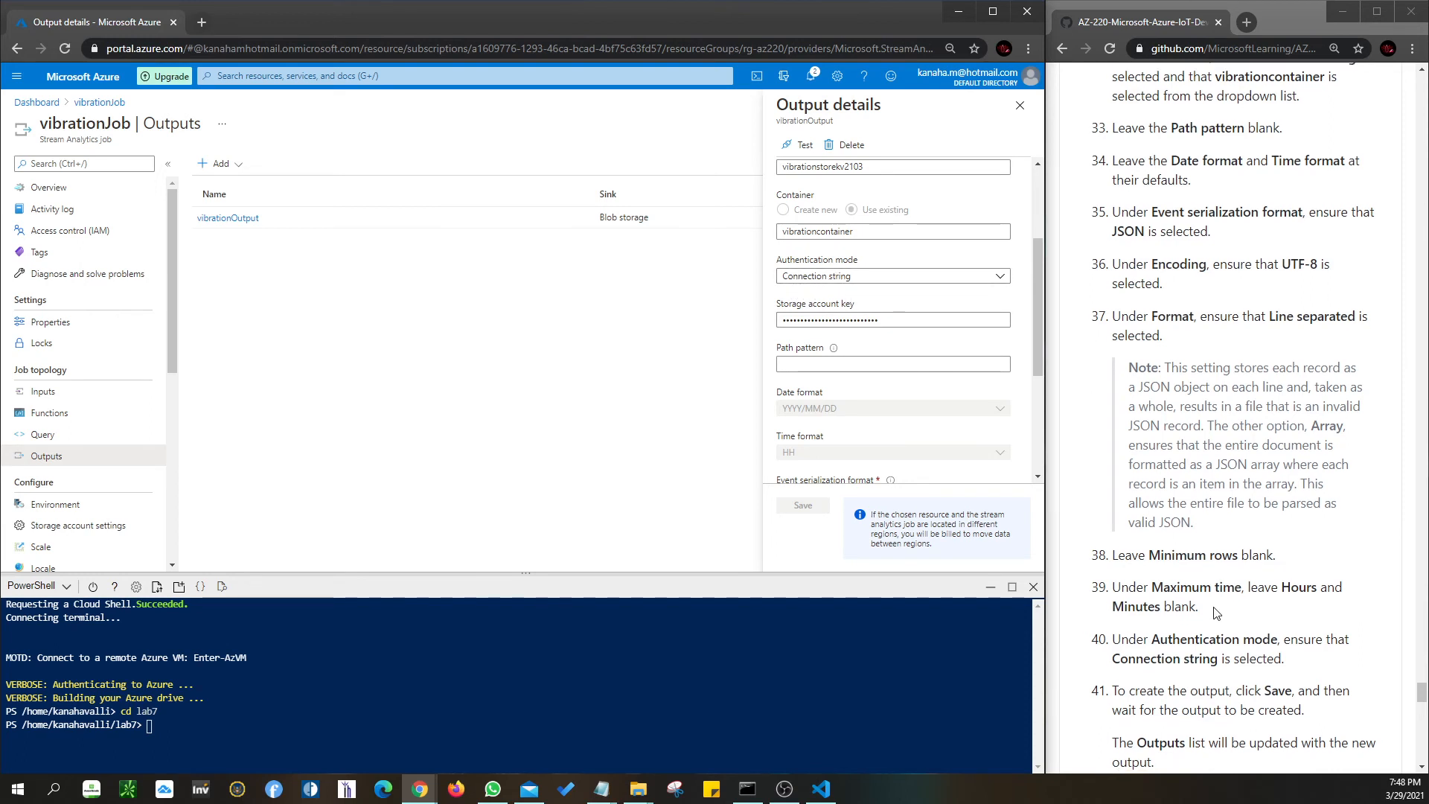
{"action": "scroll", "coordinate": [826, 376], "scroll_direction": "down", "scroll_amount": 1}
{"action": "scroll", "coordinate": [826, 376], "scroll_direction": "down", "scroll_amount": 2}
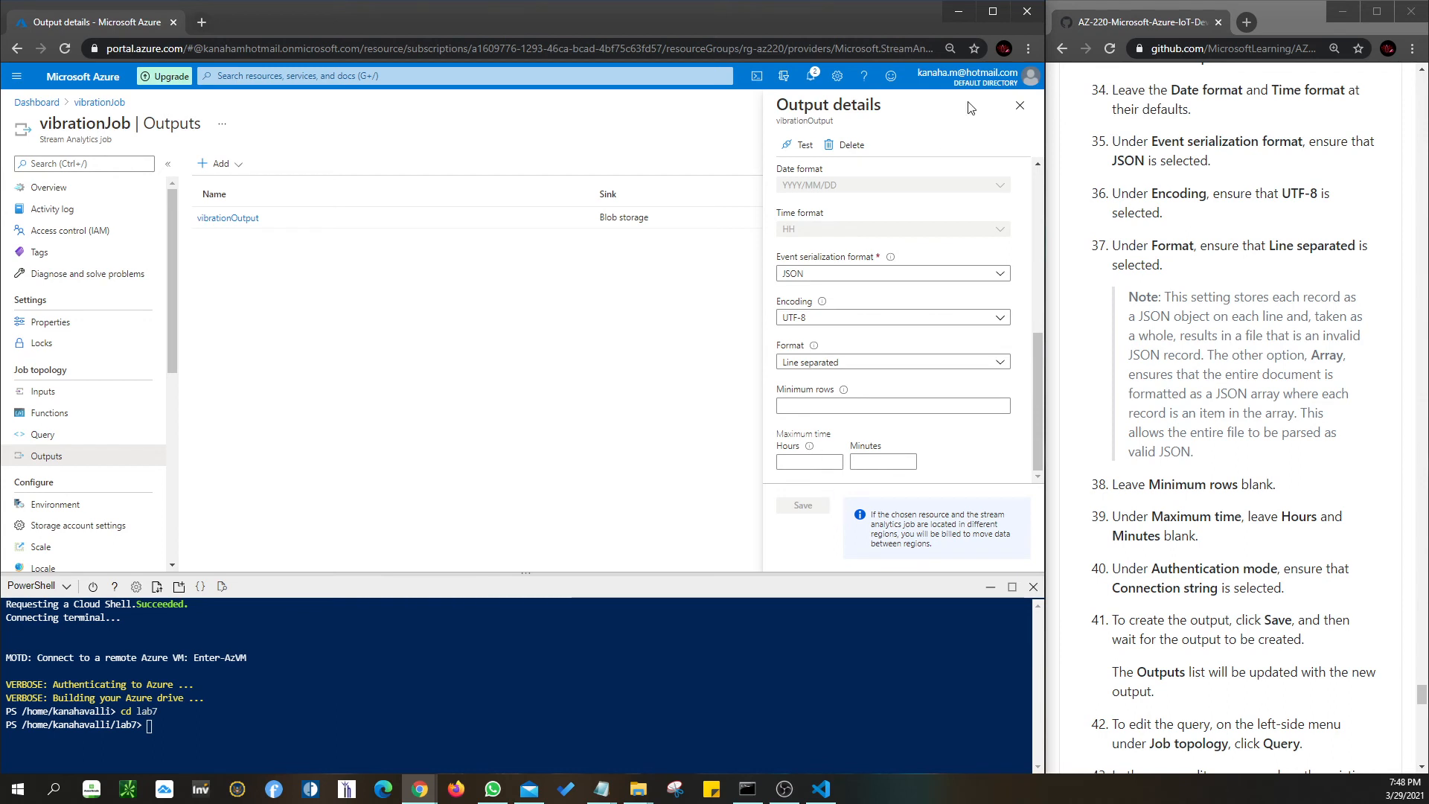
{"action": "left_click", "coordinate": [1019, 108]}
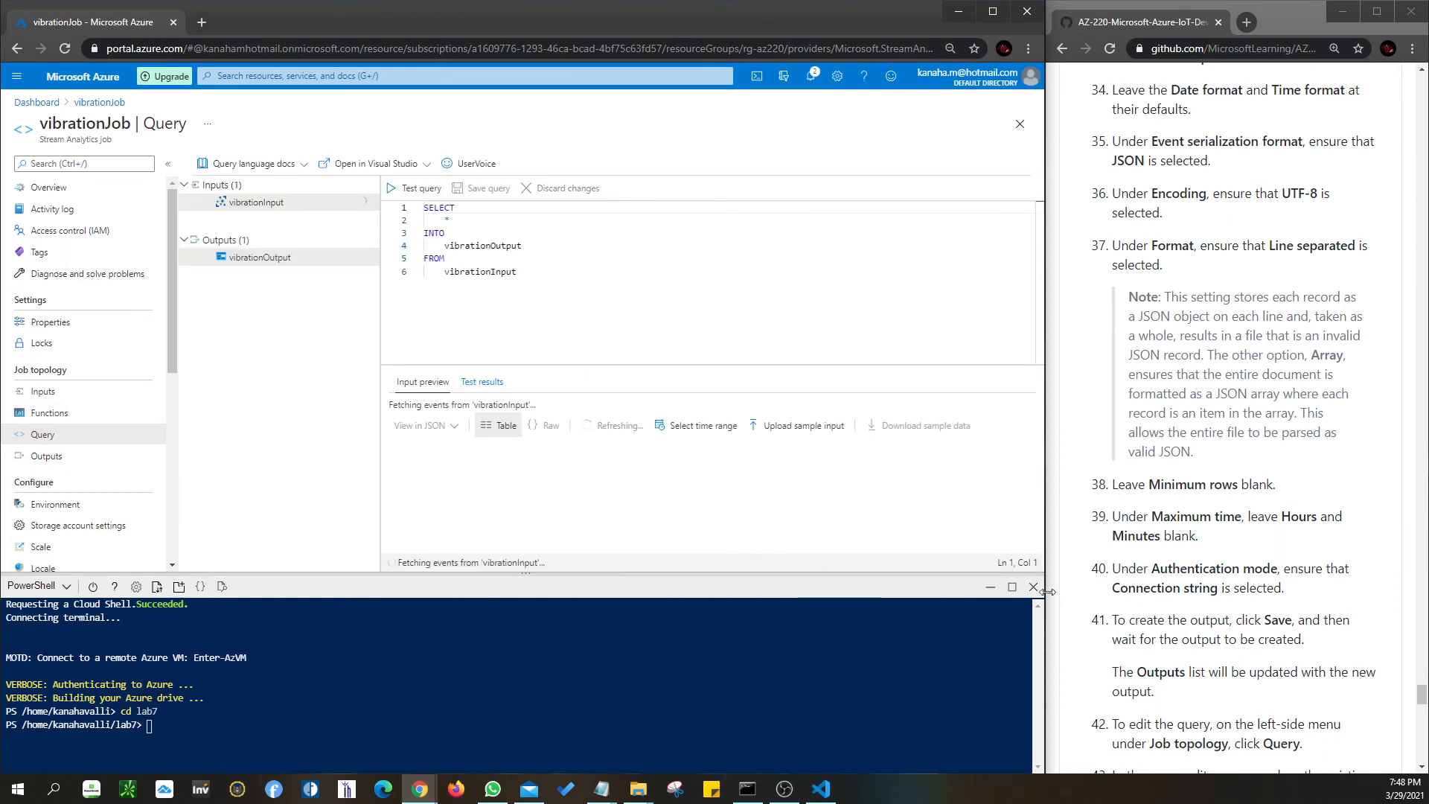
- Close Cloud Shell and compare the query SELECT * INTO vibrationOutput FROM vibrationInput with the lab's sample
{"action": "left_click", "coordinate": [1033, 586]}
{"action": "scroll", "coordinate": [1329, 593], "scroll_direction": "down", "scroll_amount": 4}
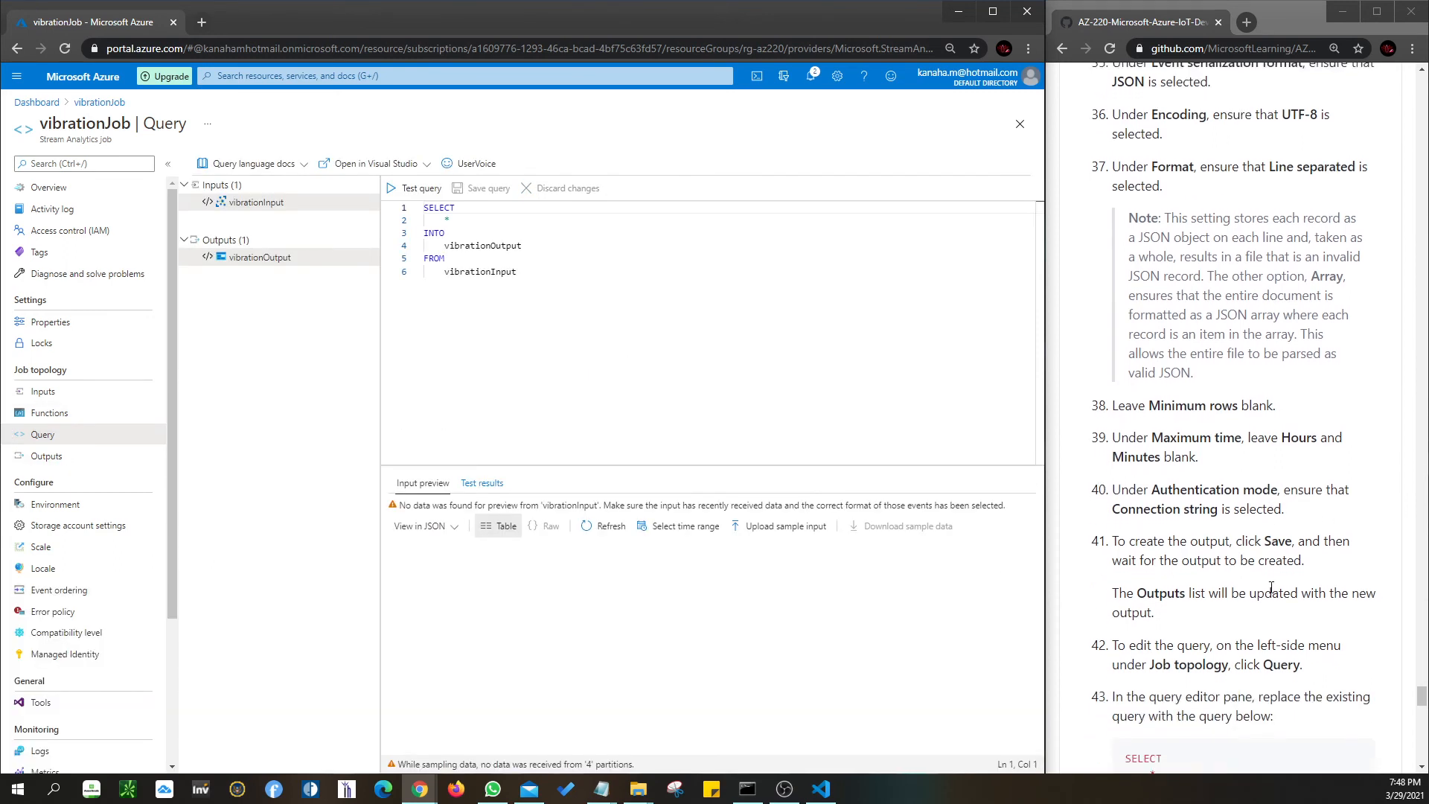
{"action": "scroll", "coordinate": [1271, 587], "scroll_direction": "down", "scroll_amount": 1}
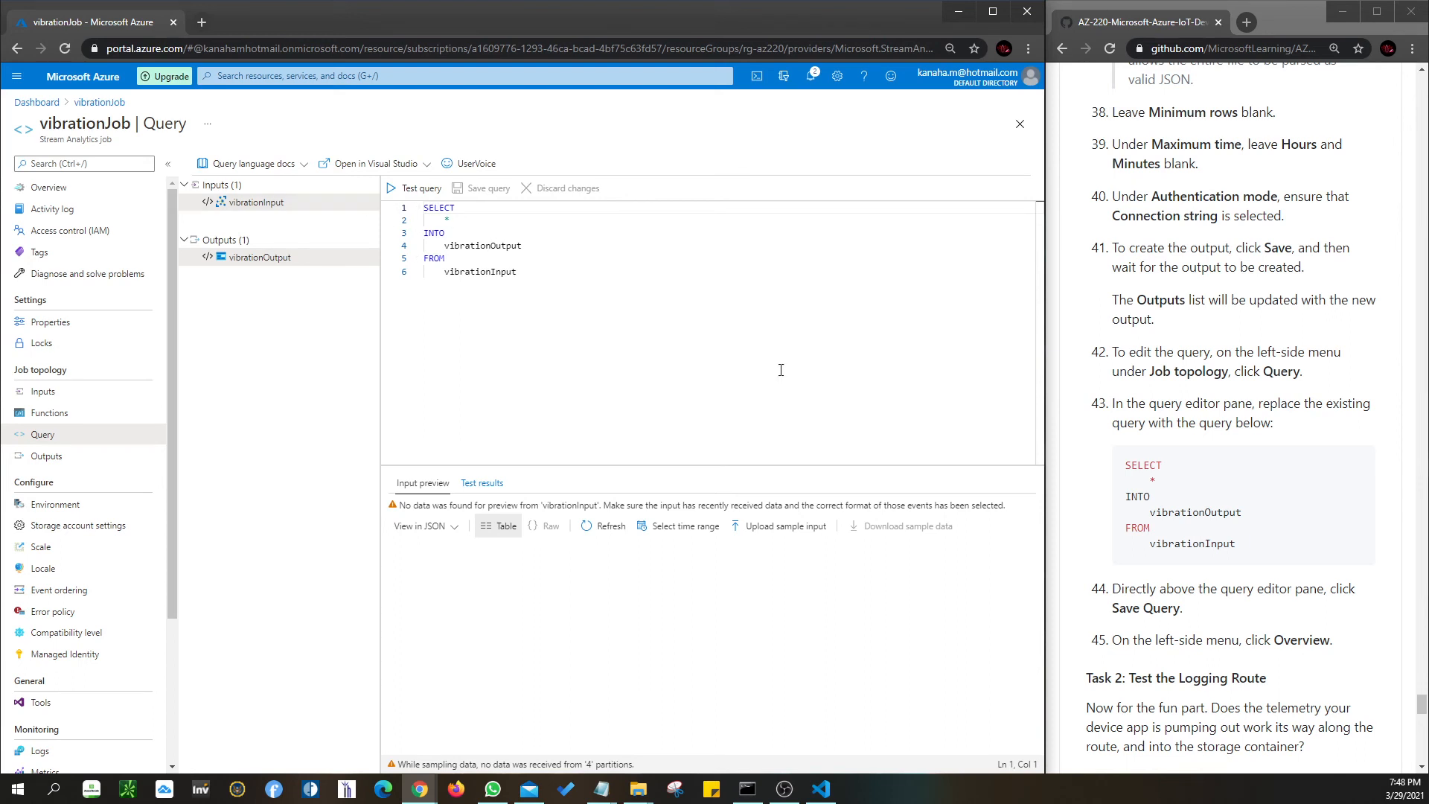
{"action": "left_click_drag", "start_coordinate": [1259, 545], "coordinate": [1132, 465]}
{"action": "scroll", "coordinate": [1236, 505], "scroll_direction": "down", "scroll_amount": 1}
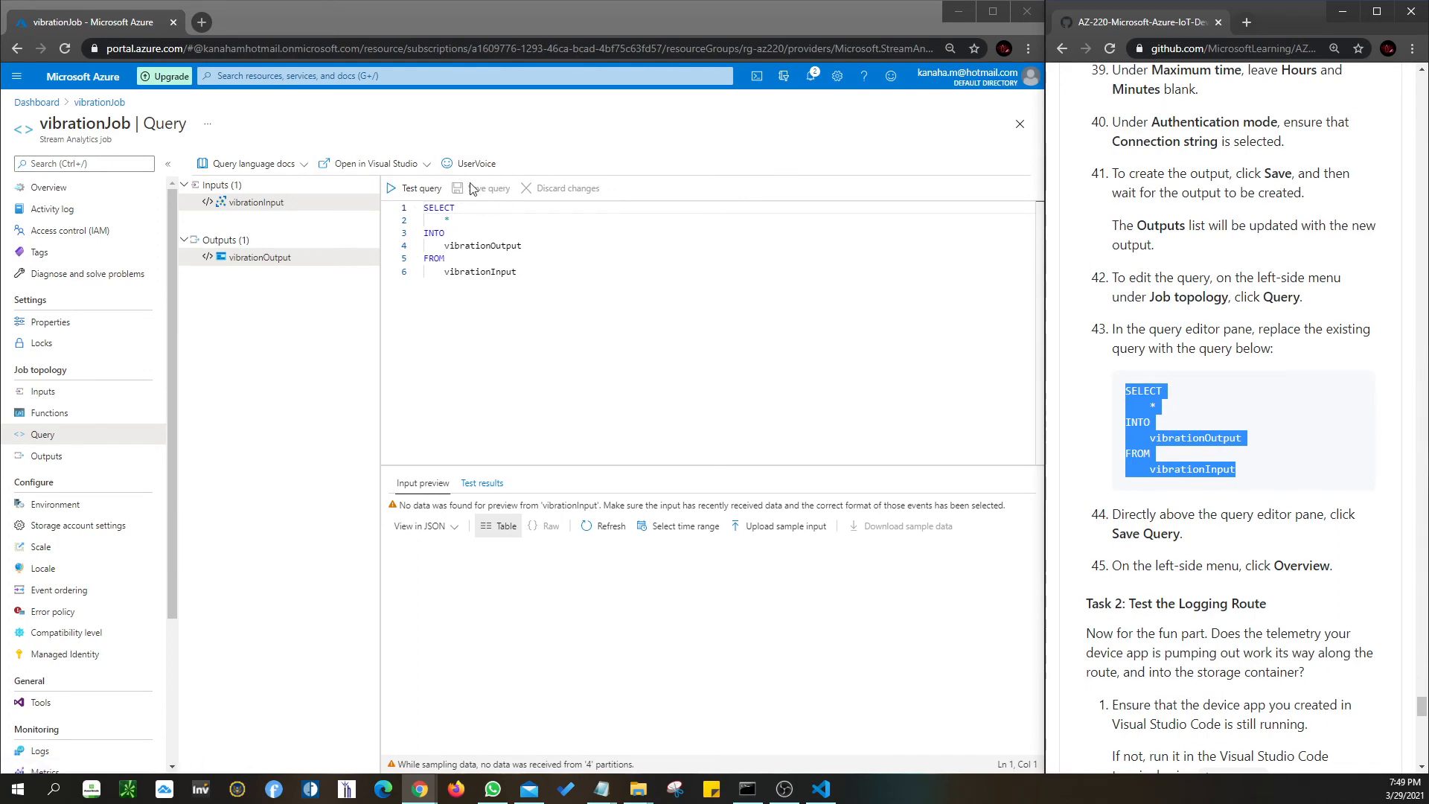
{"action": "left_click", "coordinate": [48, 188]}
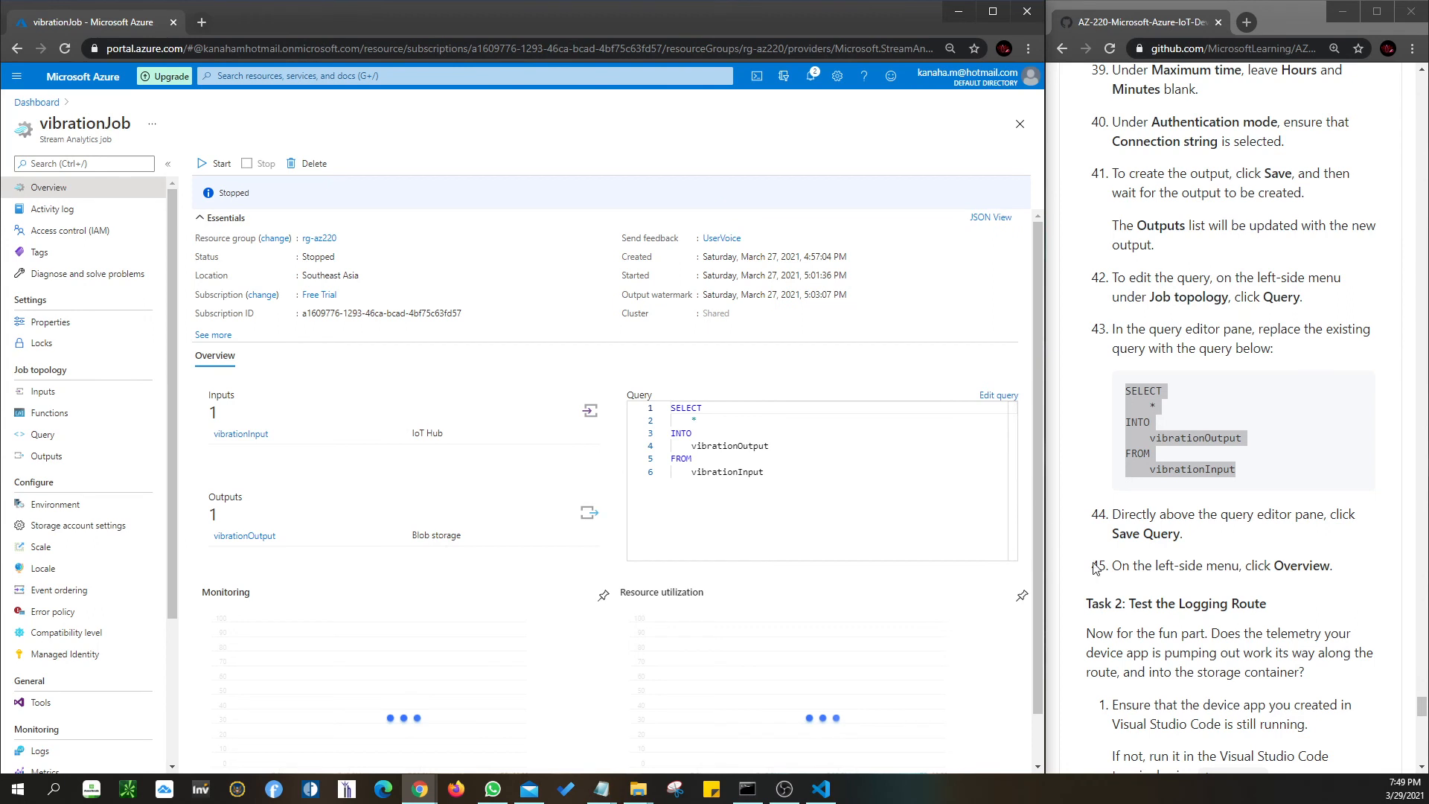
- Switch to the VibrationDevice project in Visual Studio Code
{"action": "scroll", "coordinate": [1117, 601], "scroll_direction": "down", "scroll_amount": 3}
{"action": "scroll", "coordinate": [1128, 602], "scroll_direction": "down", "scroll_amount": 2}
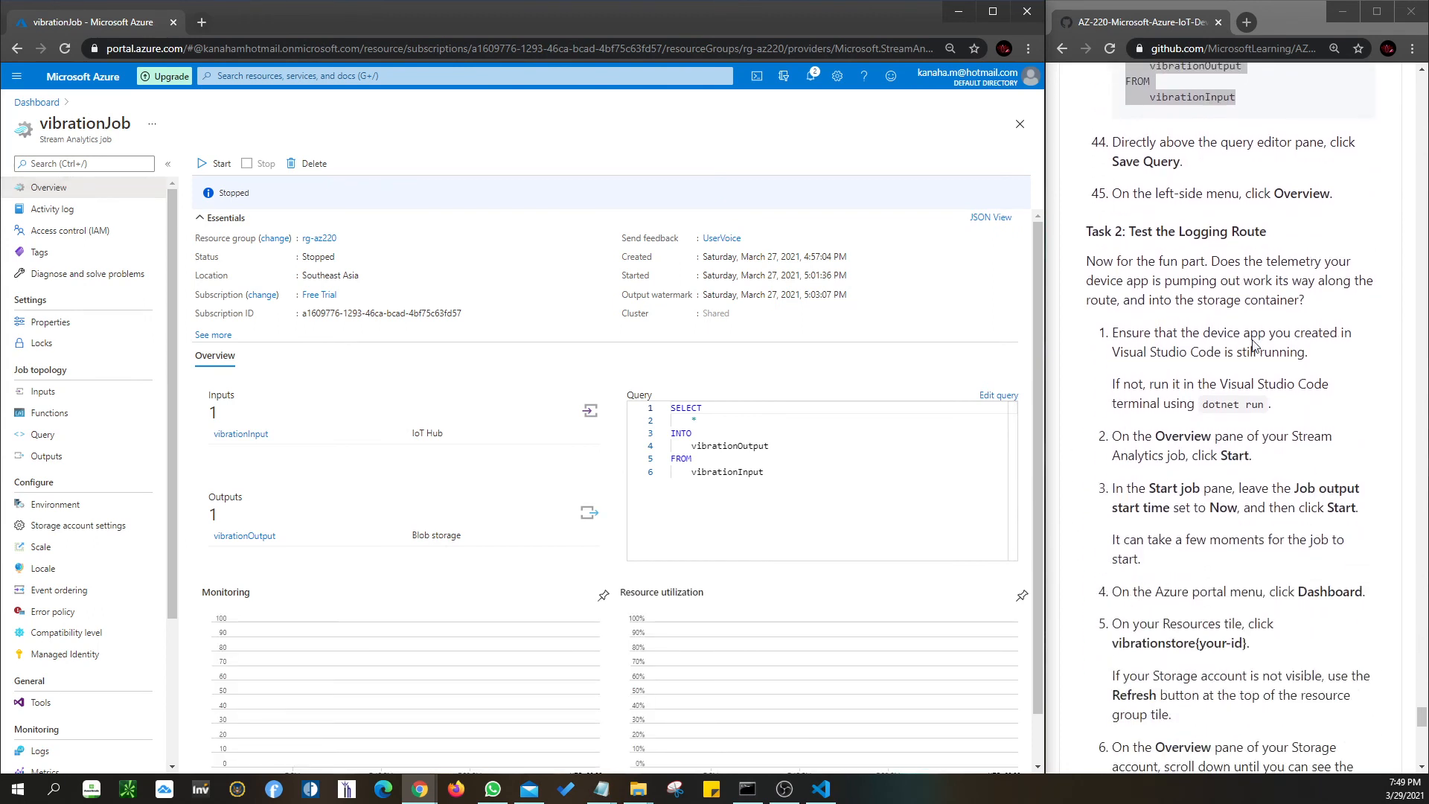
{"action": "scroll", "coordinate": [1263, 317], "scroll_direction": "down", "scroll_amount": 1}
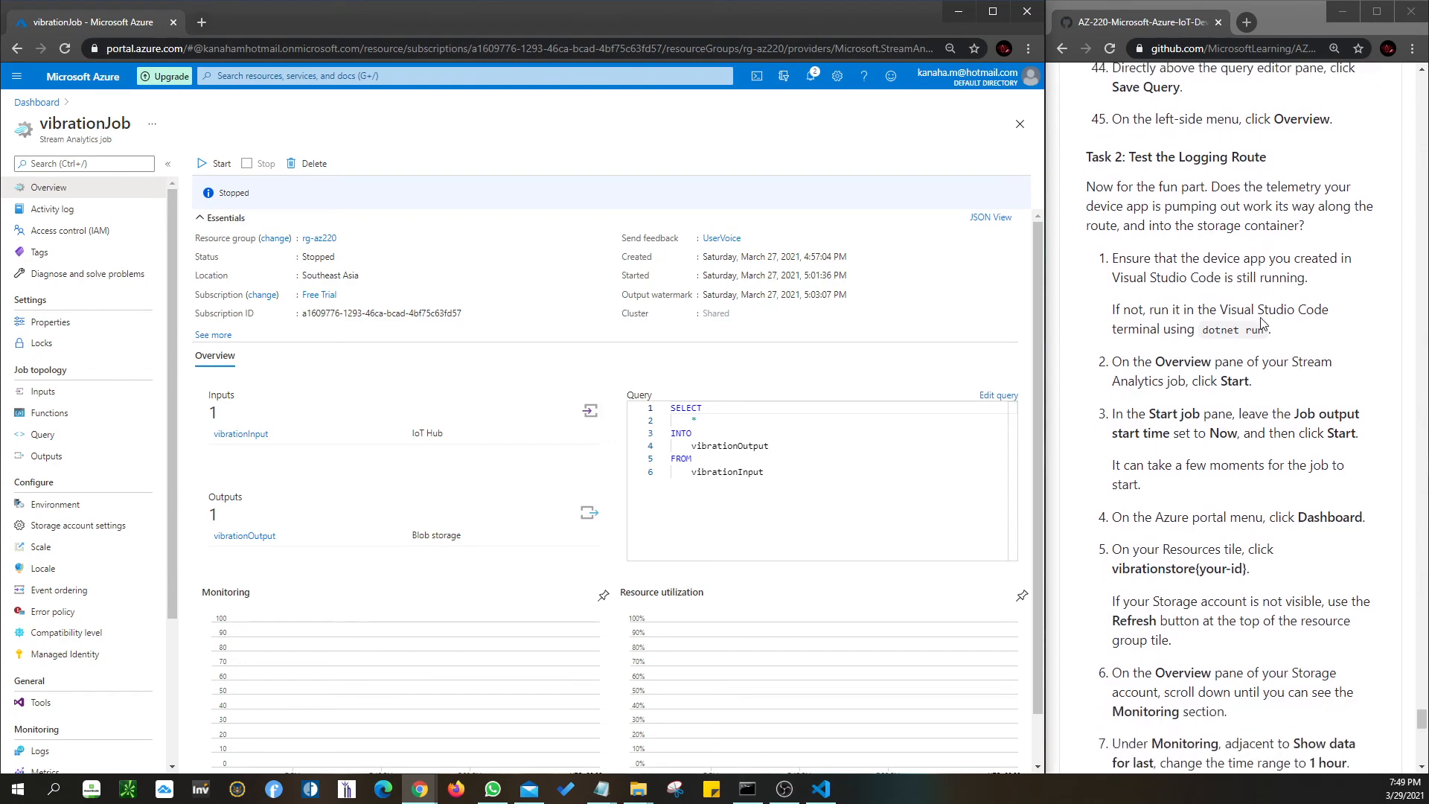
{"action": "left_click", "coordinate": [822, 789]}
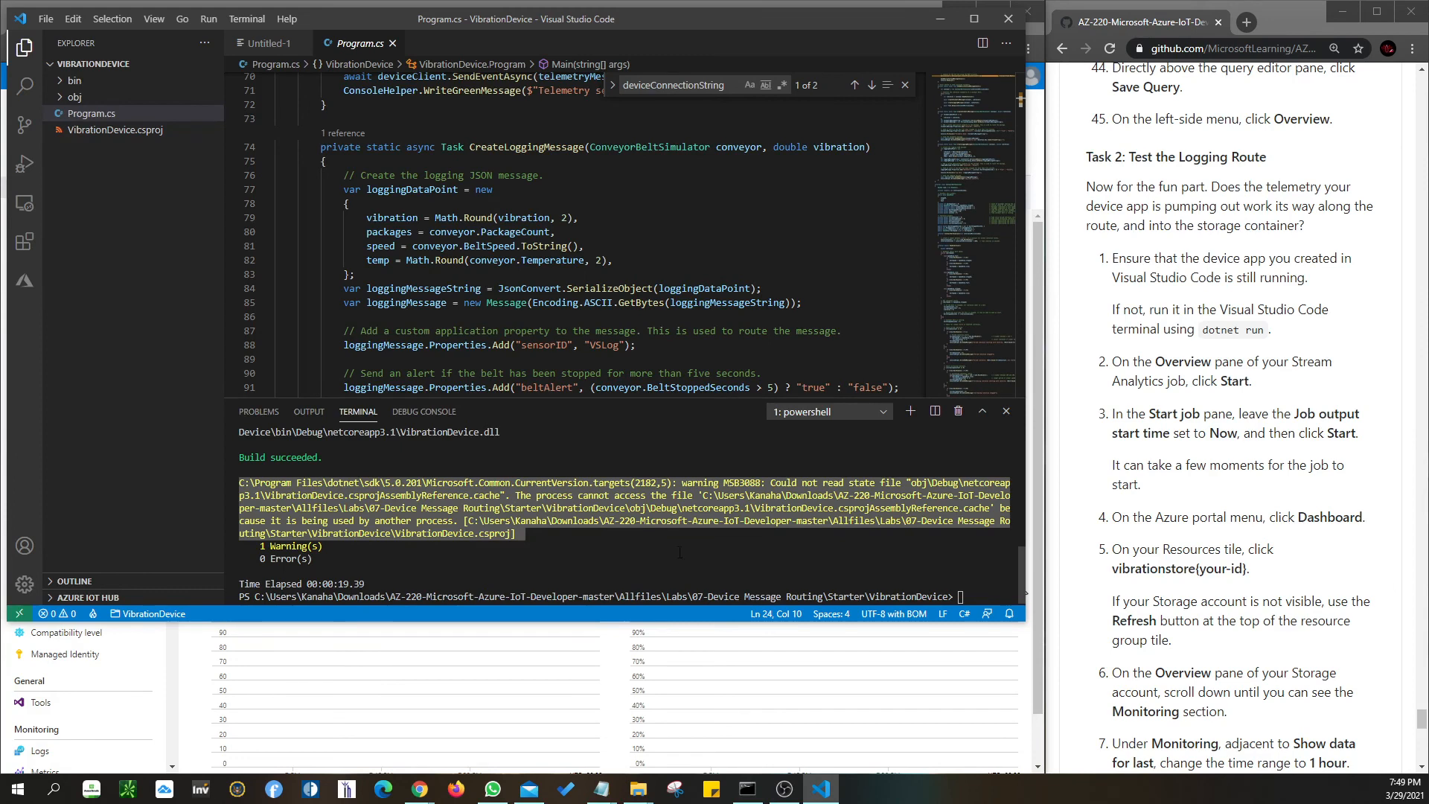
- Select the 'dotnet run' command in the lab and minimize Visual Studio Code
{"action": "left_click_drag", "start_coordinate": [1204, 335], "coordinate": [1264, 337]}
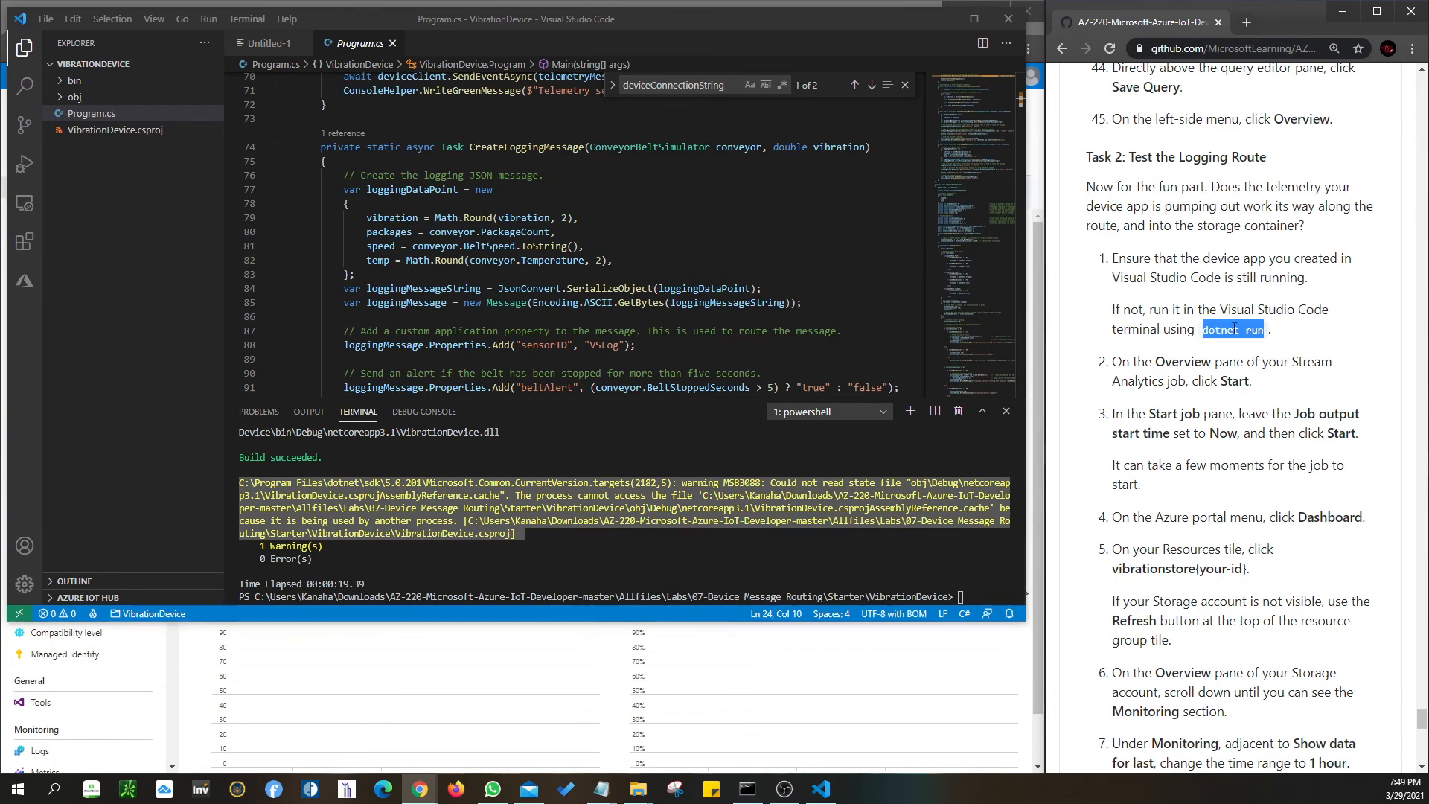
{"action": "left_click", "coordinate": [942, 22]}
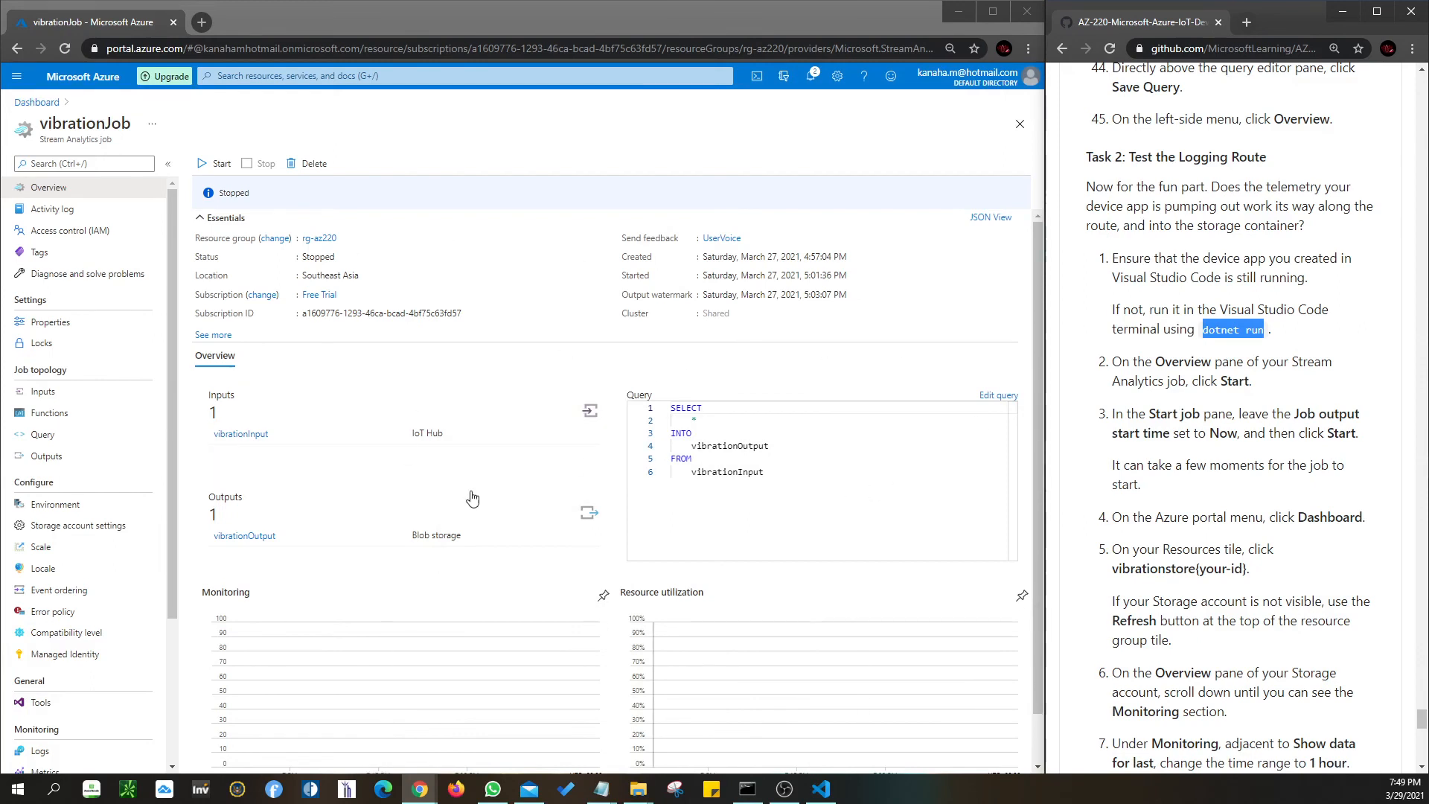
- Start vibrationJob with the job output start time set to Now
{"action": "scroll", "coordinate": [548, 497], "scroll_direction": "down", "scroll_amount": 1}
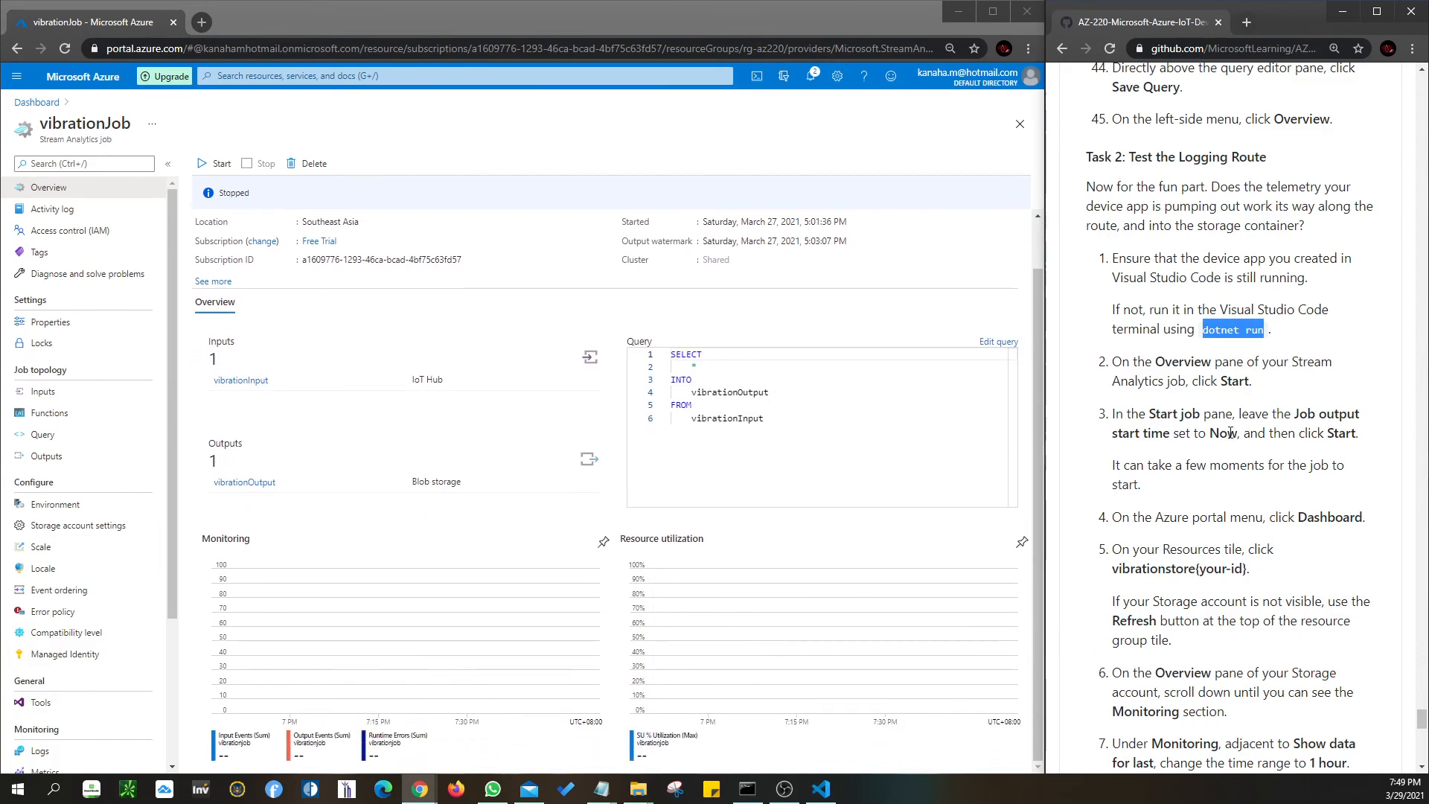
{"action": "scroll", "coordinate": [1231, 439], "scroll_direction": "down", "scroll_amount": 2}
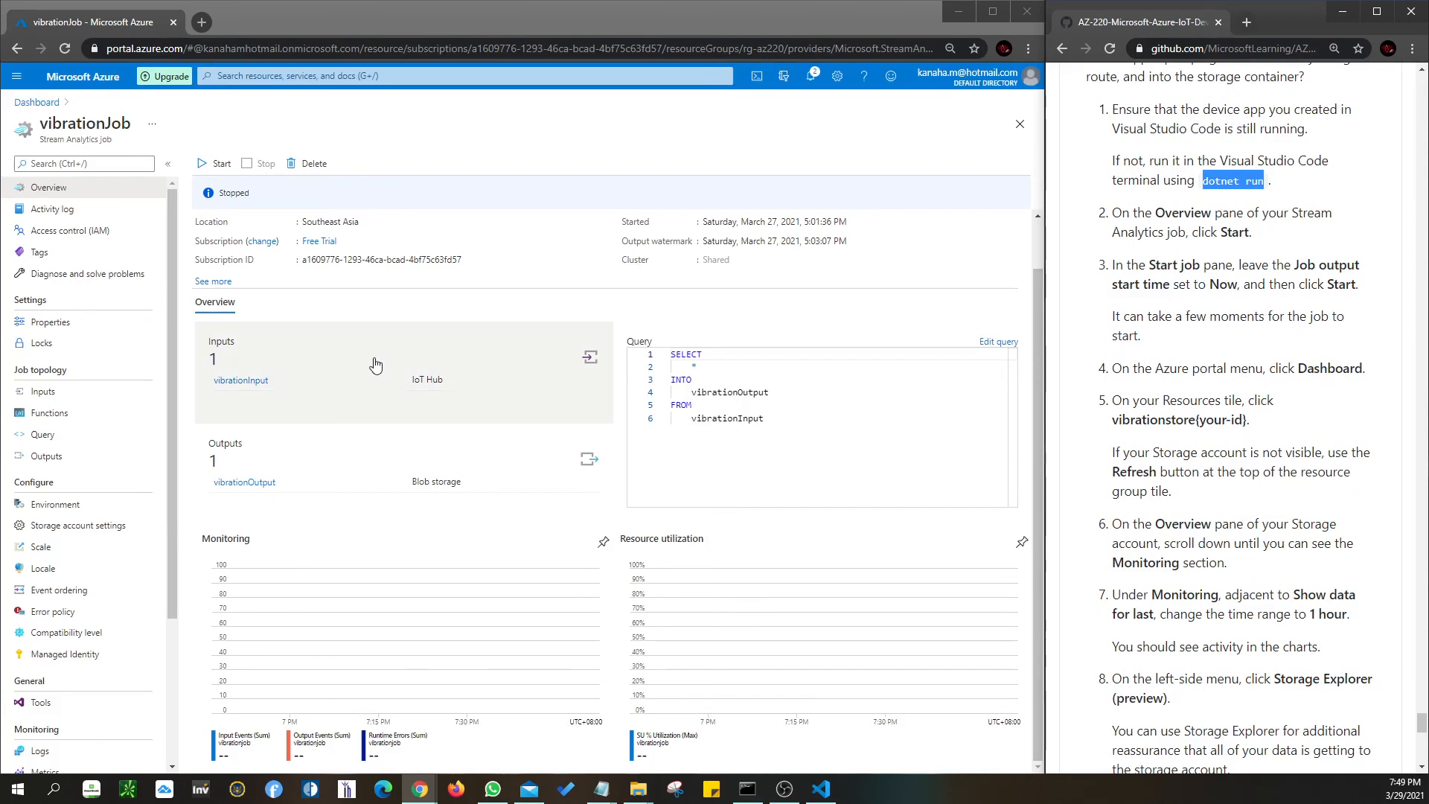
{"action": "scroll", "coordinate": [341, 438], "scroll_direction": "up", "scroll_amount": 1}
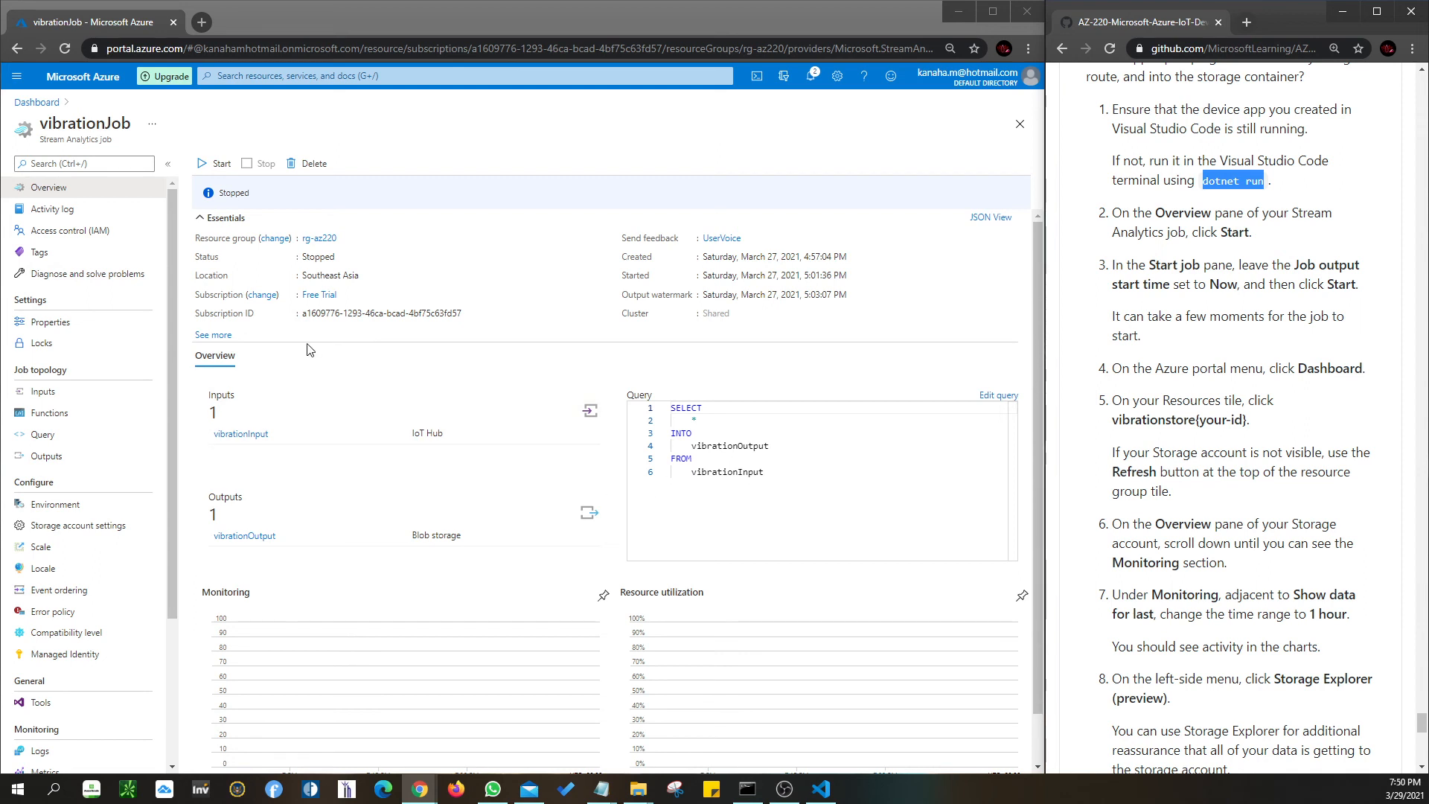
{"action": "left_click", "coordinate": [201, 165]}
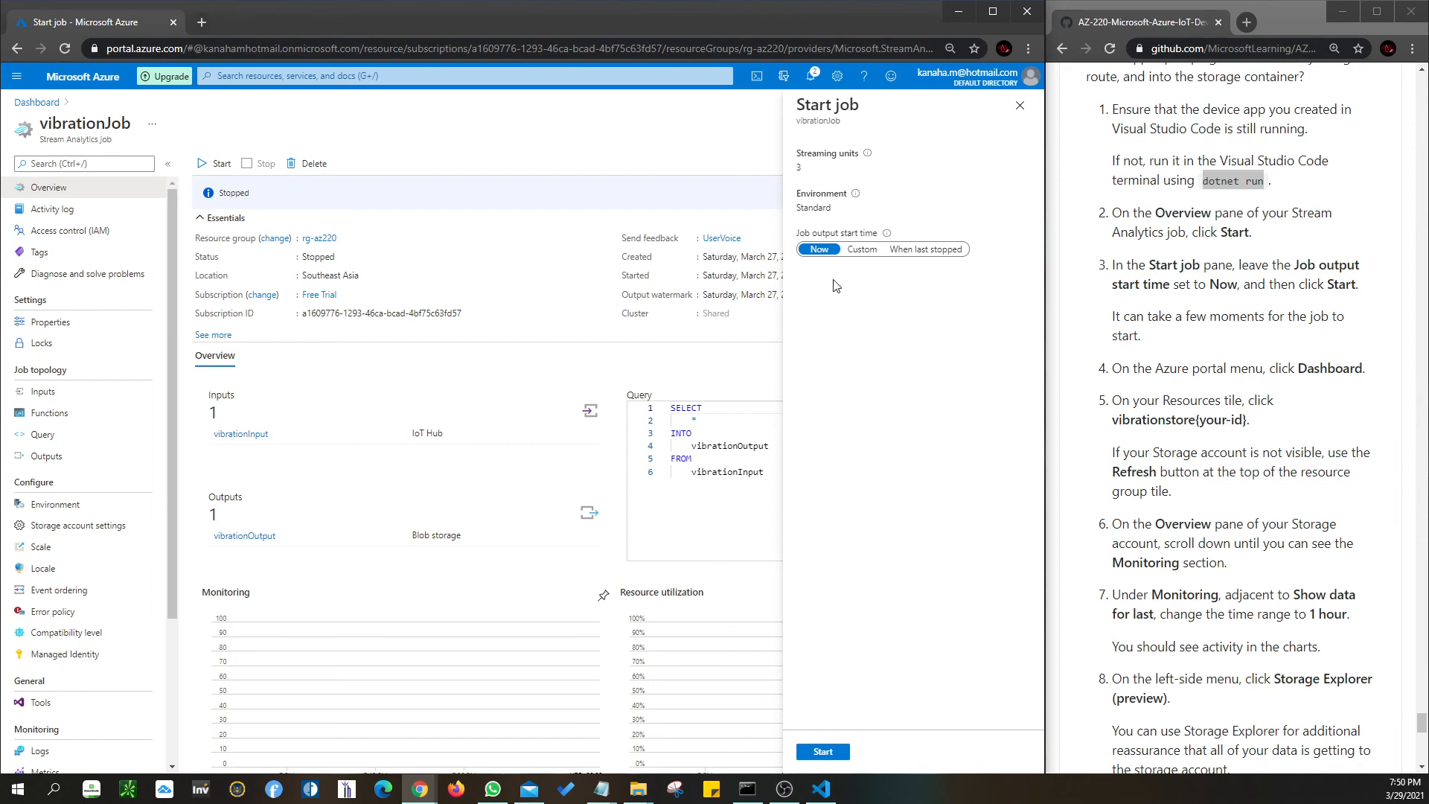
{"action": "left_click", "coordinate": [823, 752]}
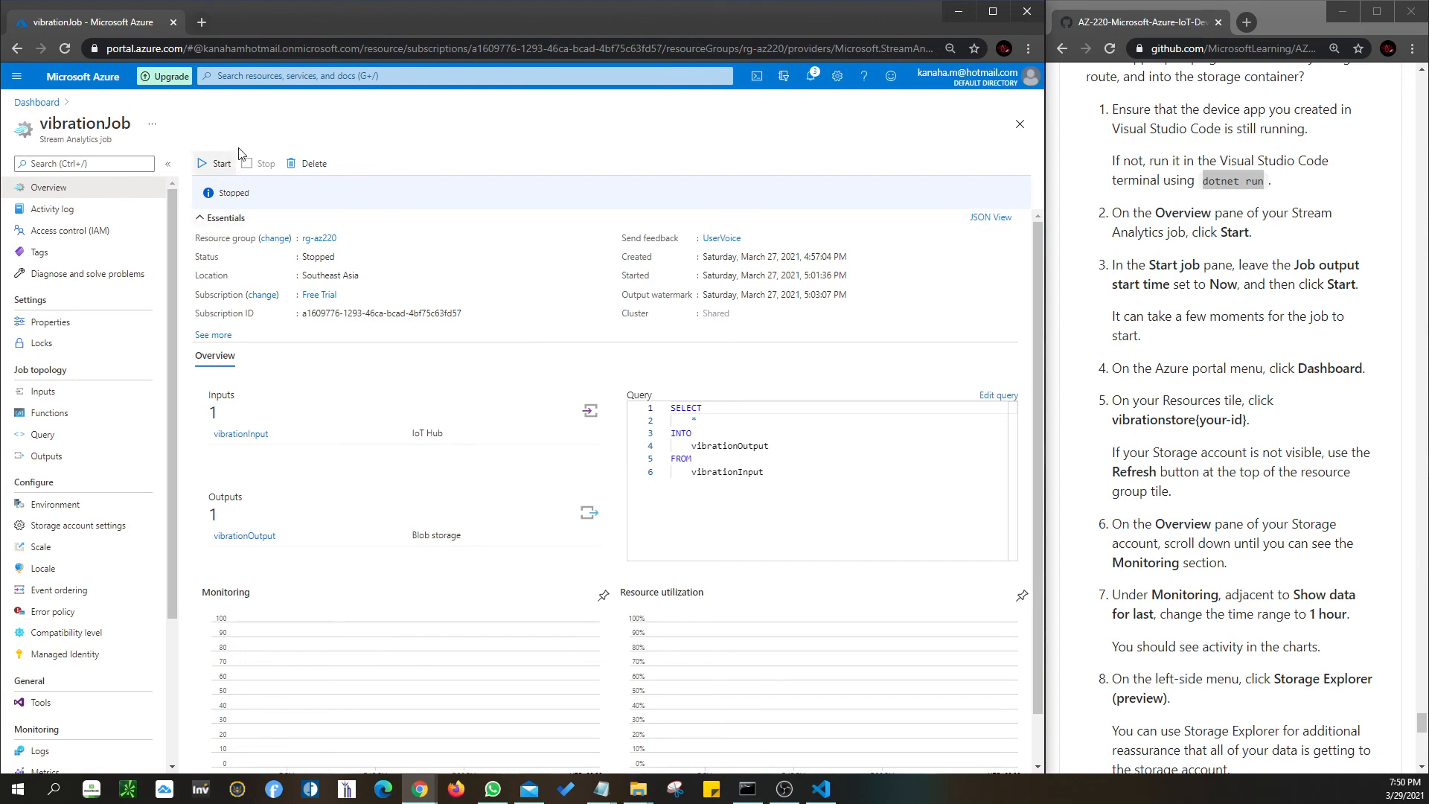
{"action": "scroll", "coordinate": [514, 611], "scroll_direction": "down", "scroll_amount": 1}
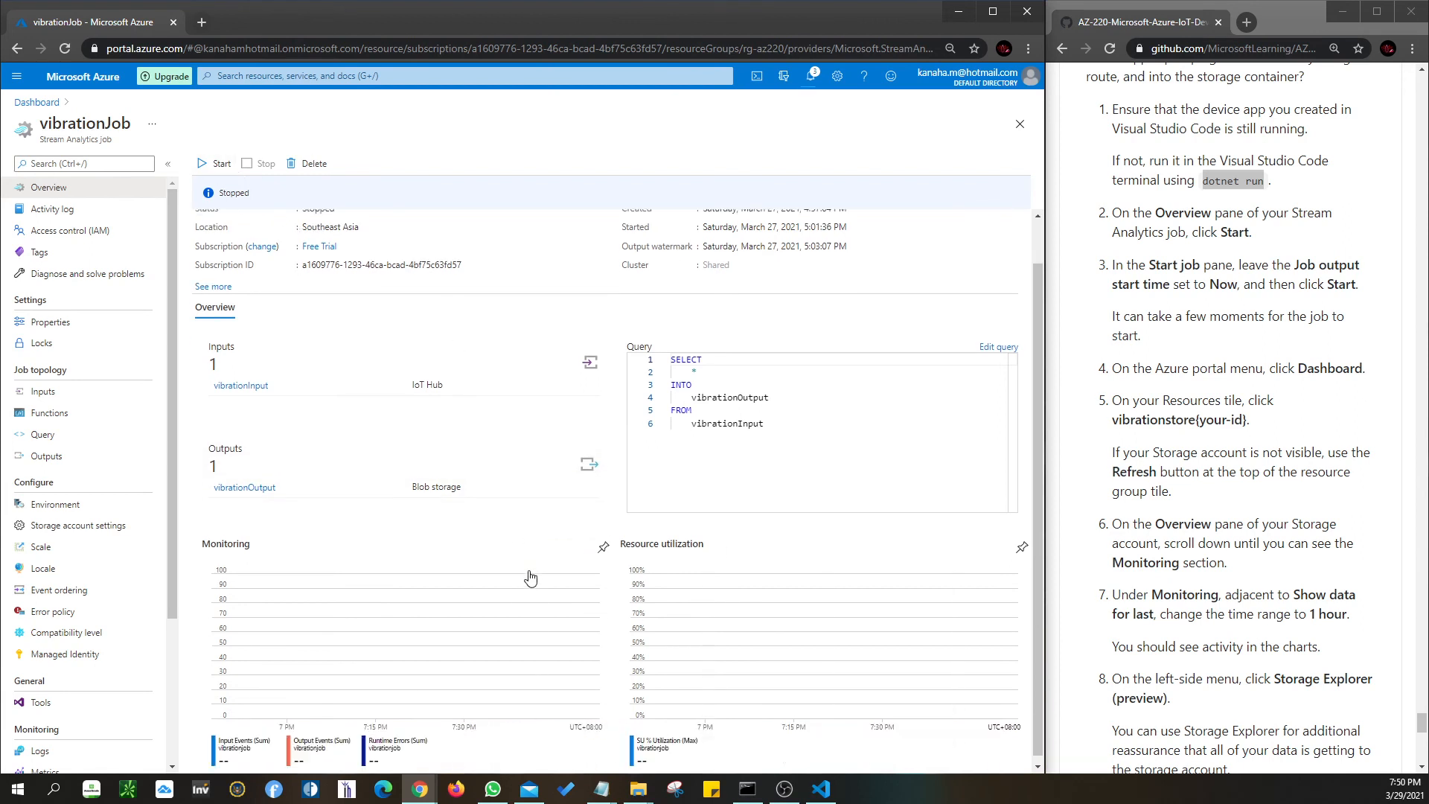
{"action": "scroll", "coordinate": [493, 563], "scroll_direction": "up", "scroll_amount": 1}
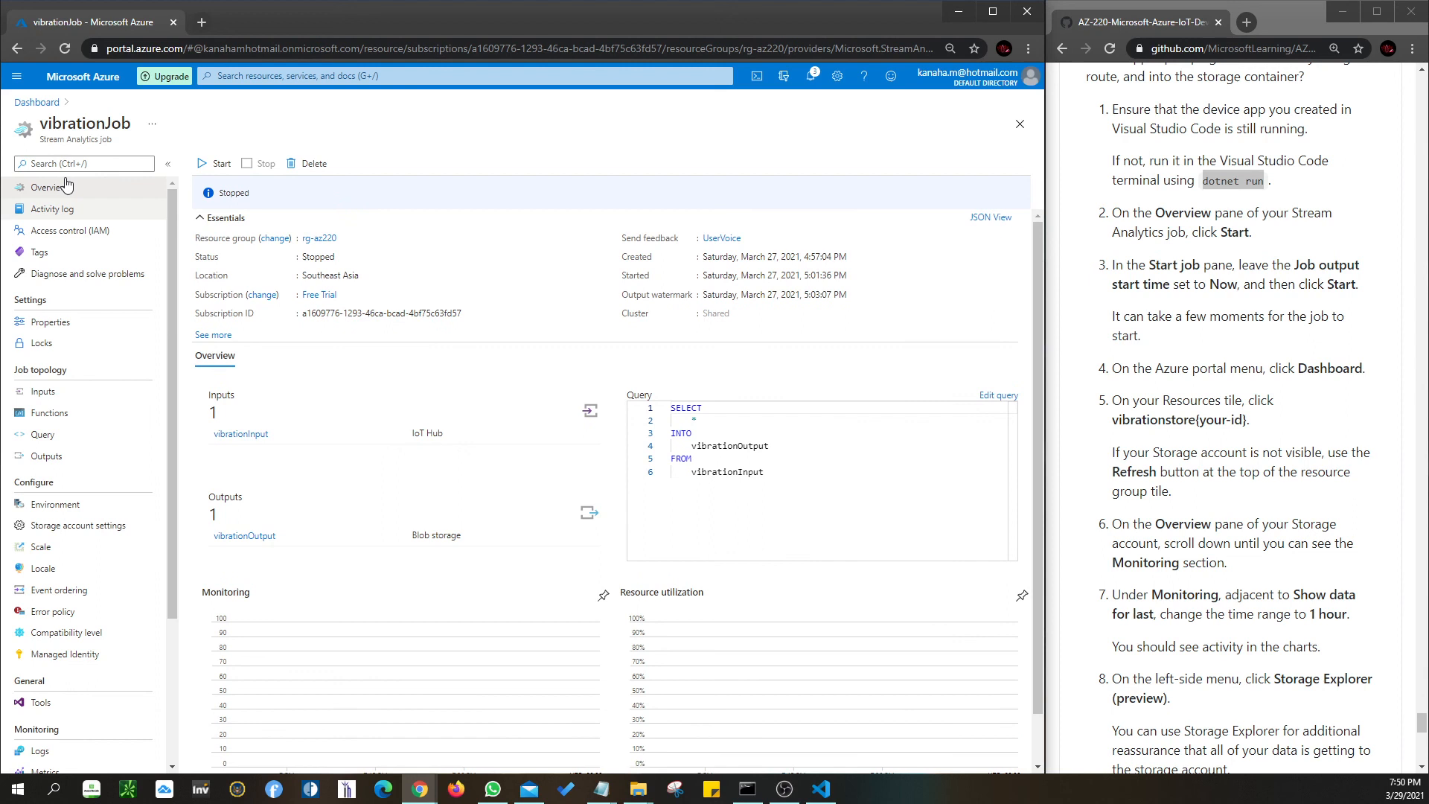
- Open the vibrationstorekv2103 storage account from the AZ-220 dashboard
{"action": "left_click", "coordinate": [35, 104]}
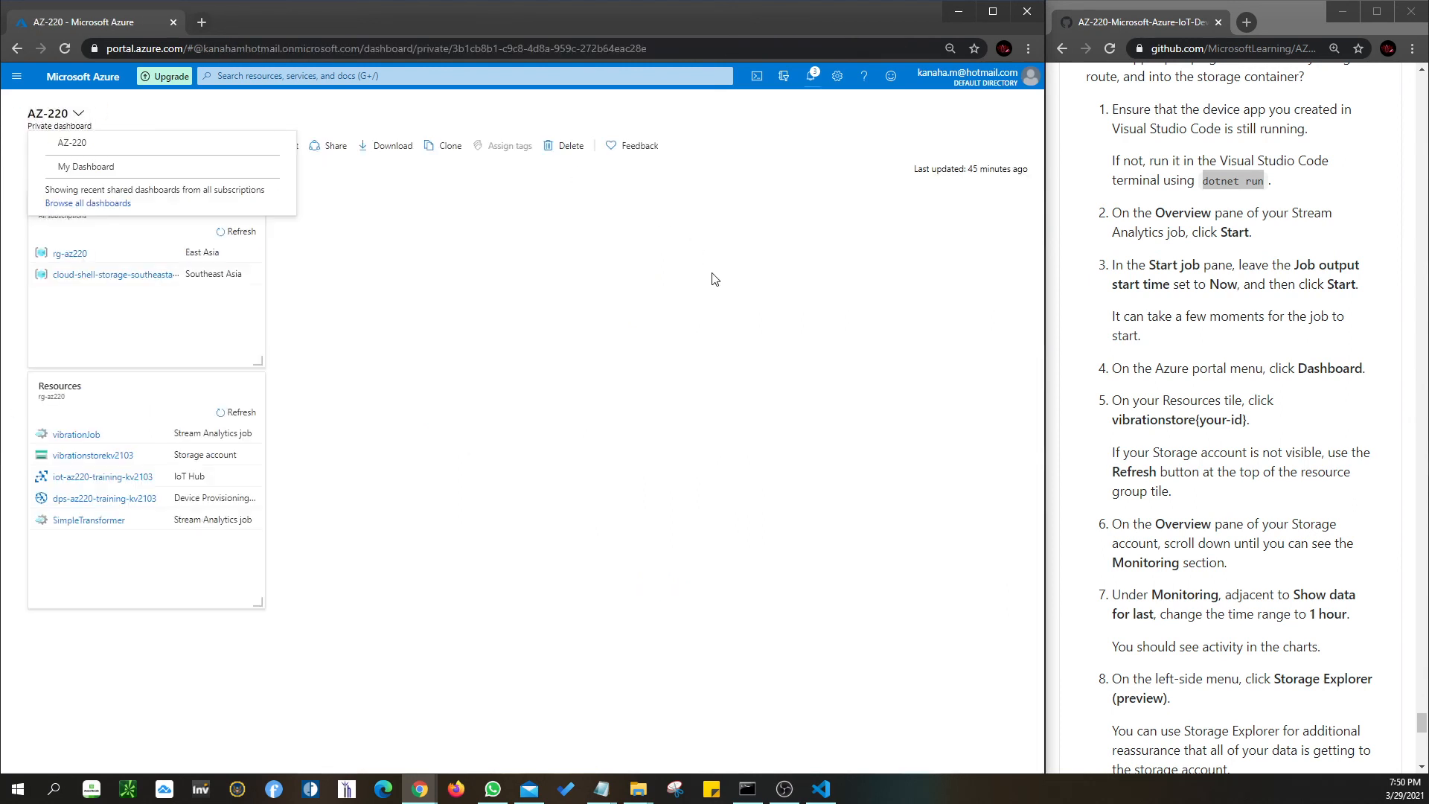
{"action": "left_click", "coordinate": [16, 77]}
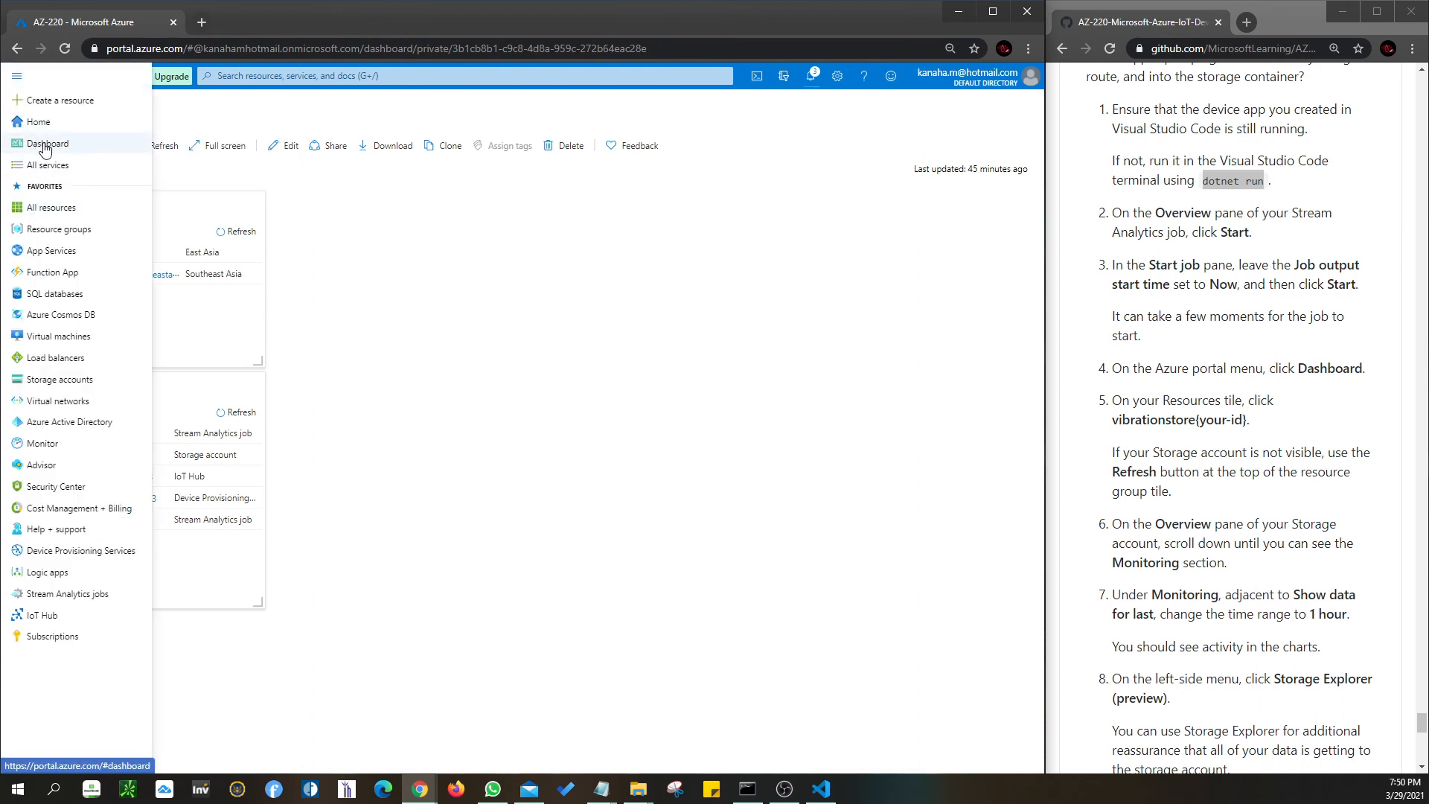
{"action": "left_click", "coordinate": [402, 265]}
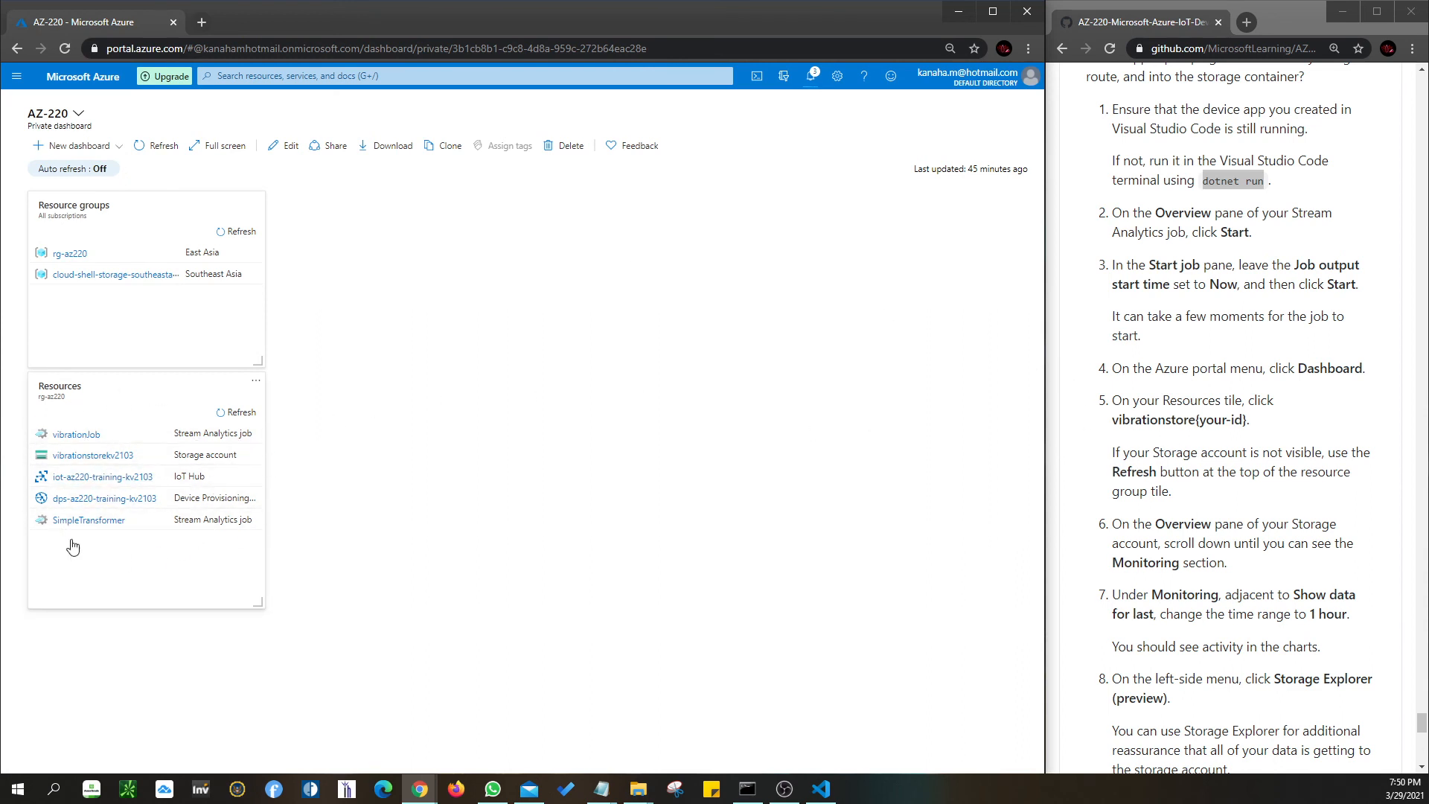
{"action": "left_click", "coordinate": [96, 462]}
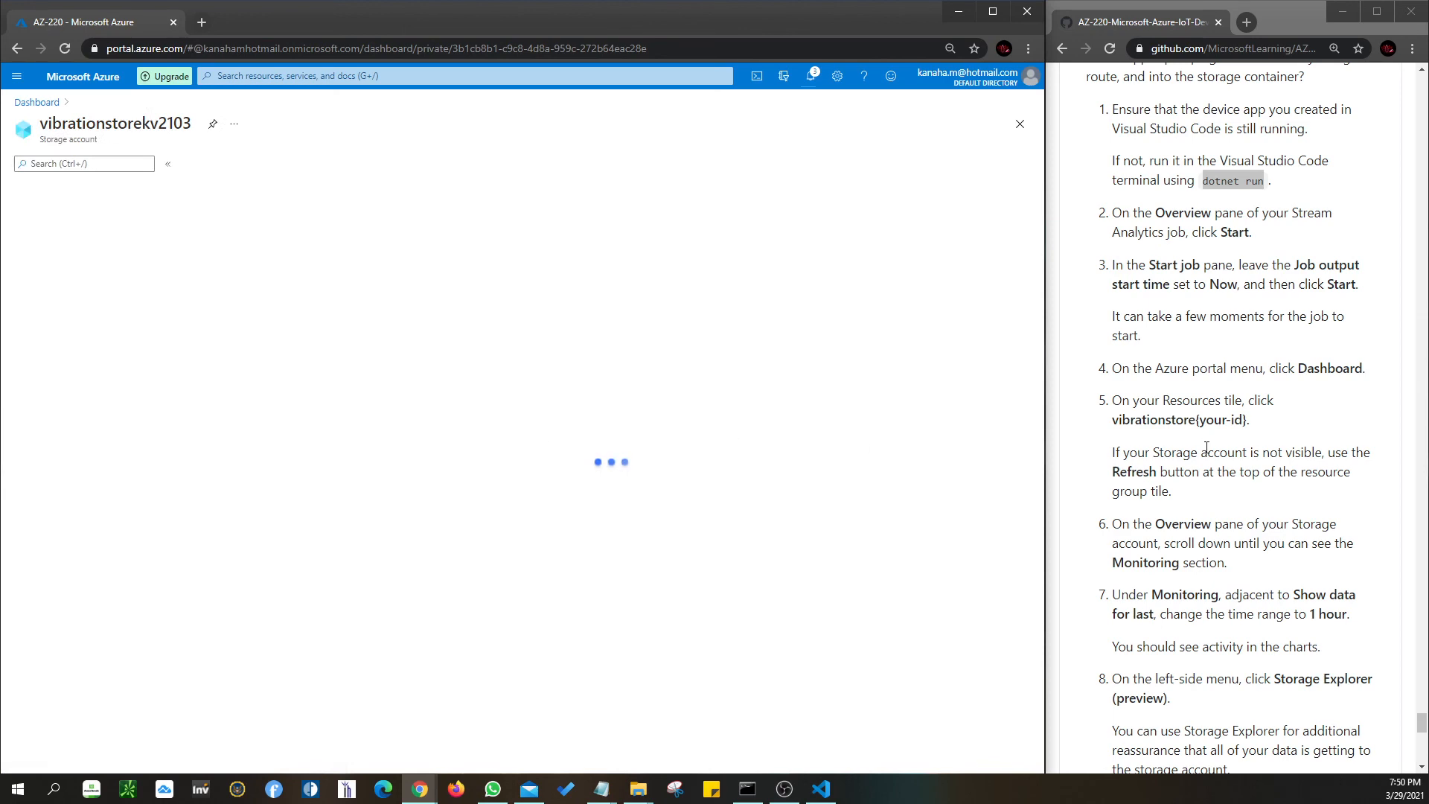
- Show the account's monitoring data for the last 1 hour and review the ingress and egress charts
{"action": "scroll", "coordinate": [1232, 490], "scroll_direction": "down", "scroll_amount": 1}
{"action": "scroll", "coordinate": [1232, 490], "scroll_direction": "down", "scroll_amount": 1}
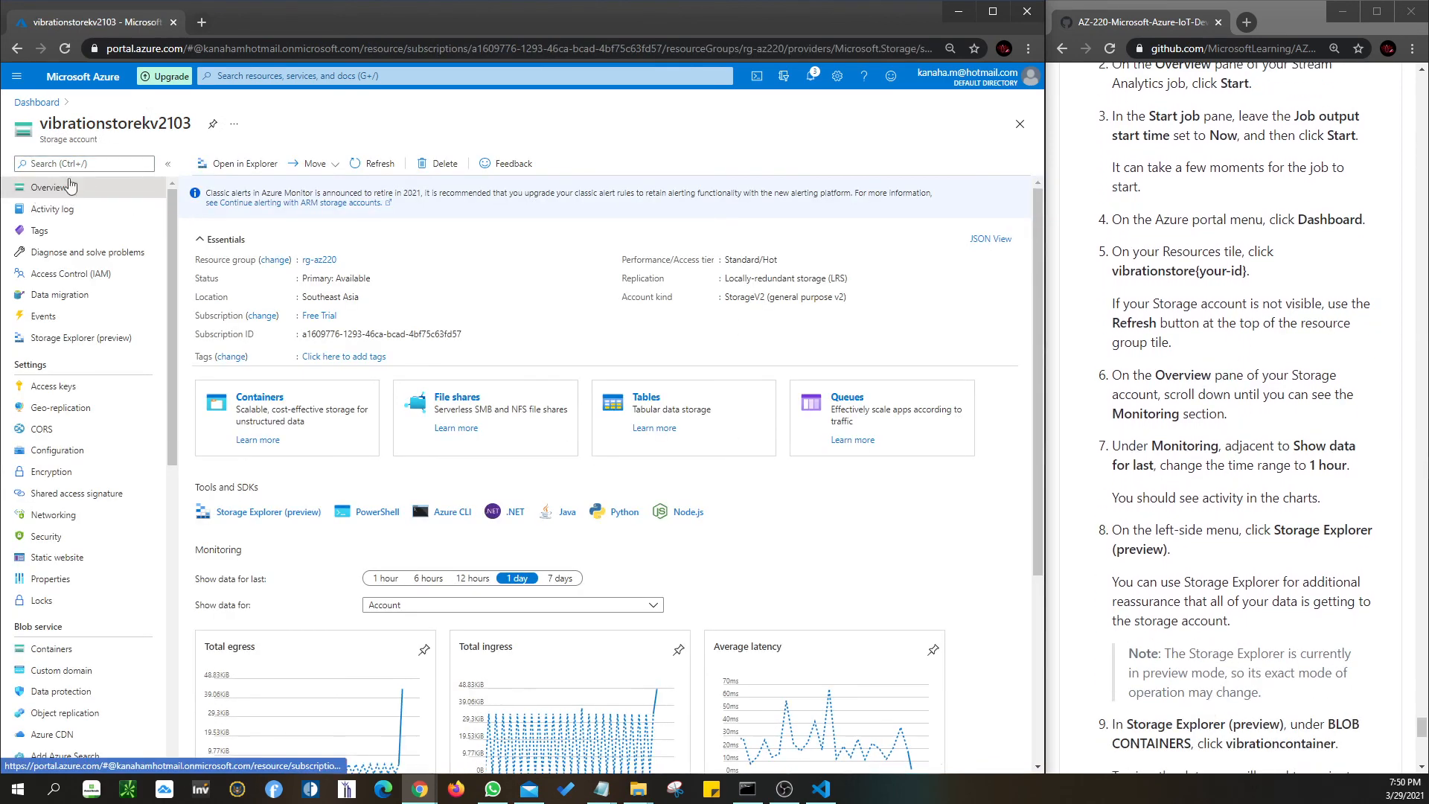
{"action": "scroll", "coordinate": [819, 495], "scroll_direction": "down", "scroll_amount": 2}
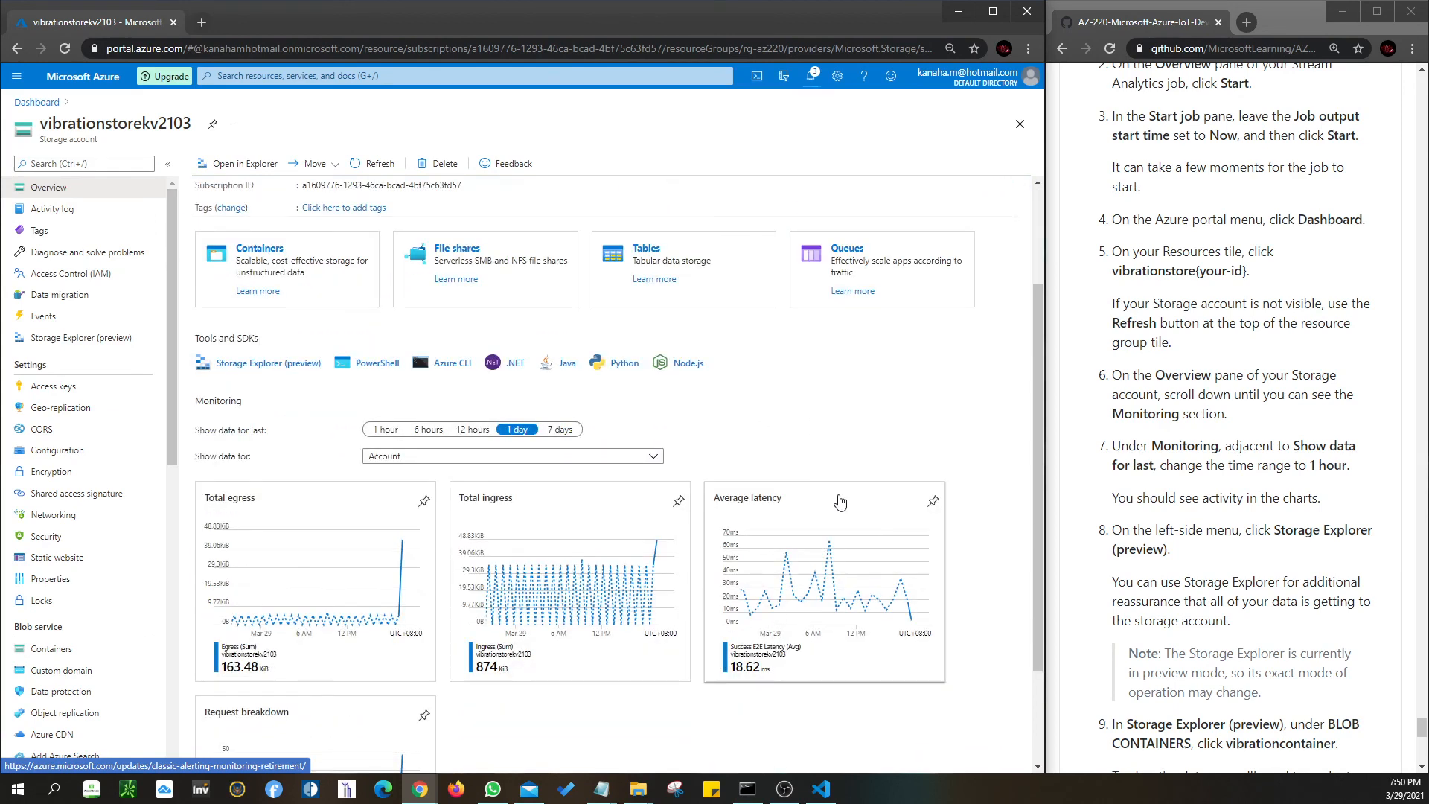
{"action": "scroll", "coordinate": [840, 503], "scroll_direction": "down", "scroll_amount": 1}
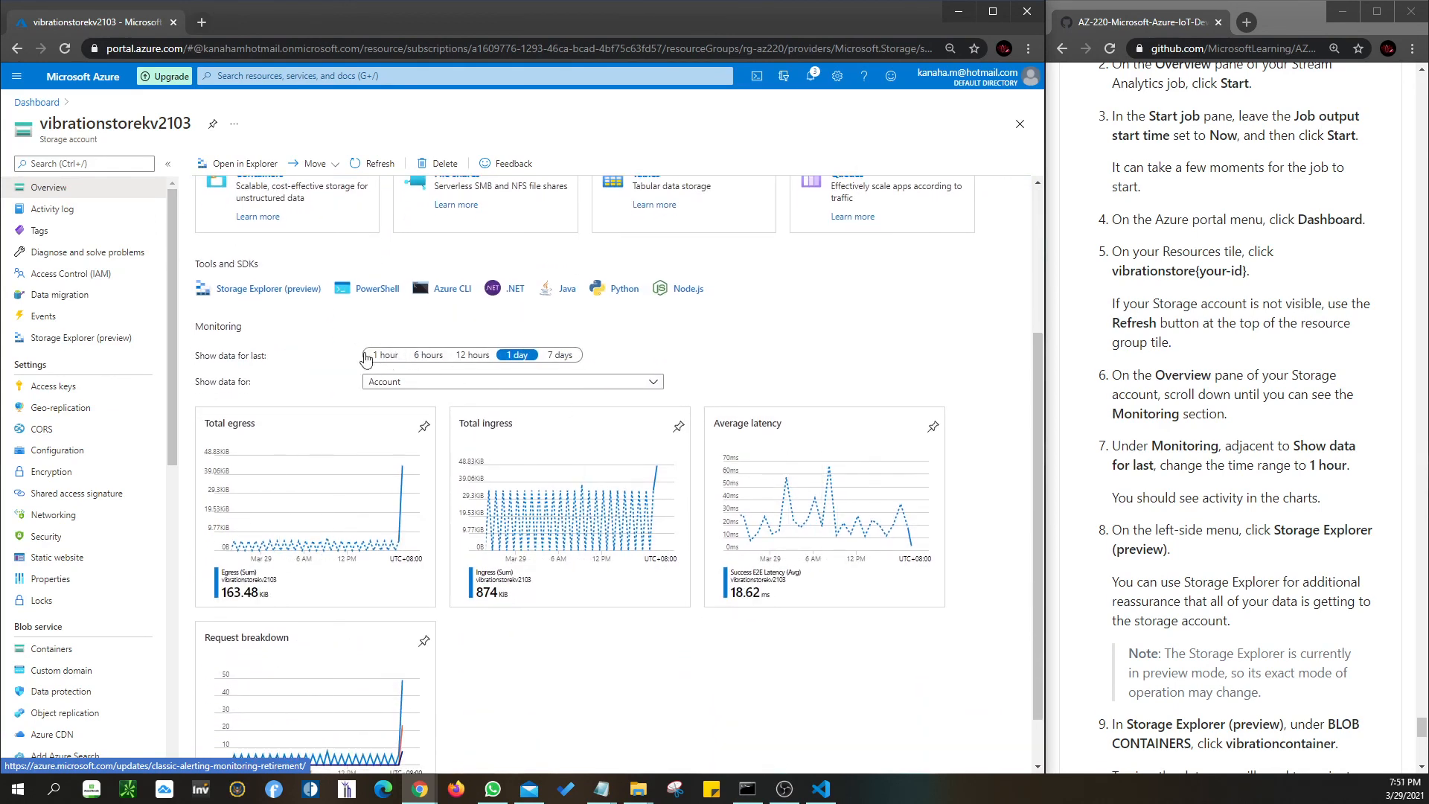
{"action": "left_click", "coordinate": [386, 358]}
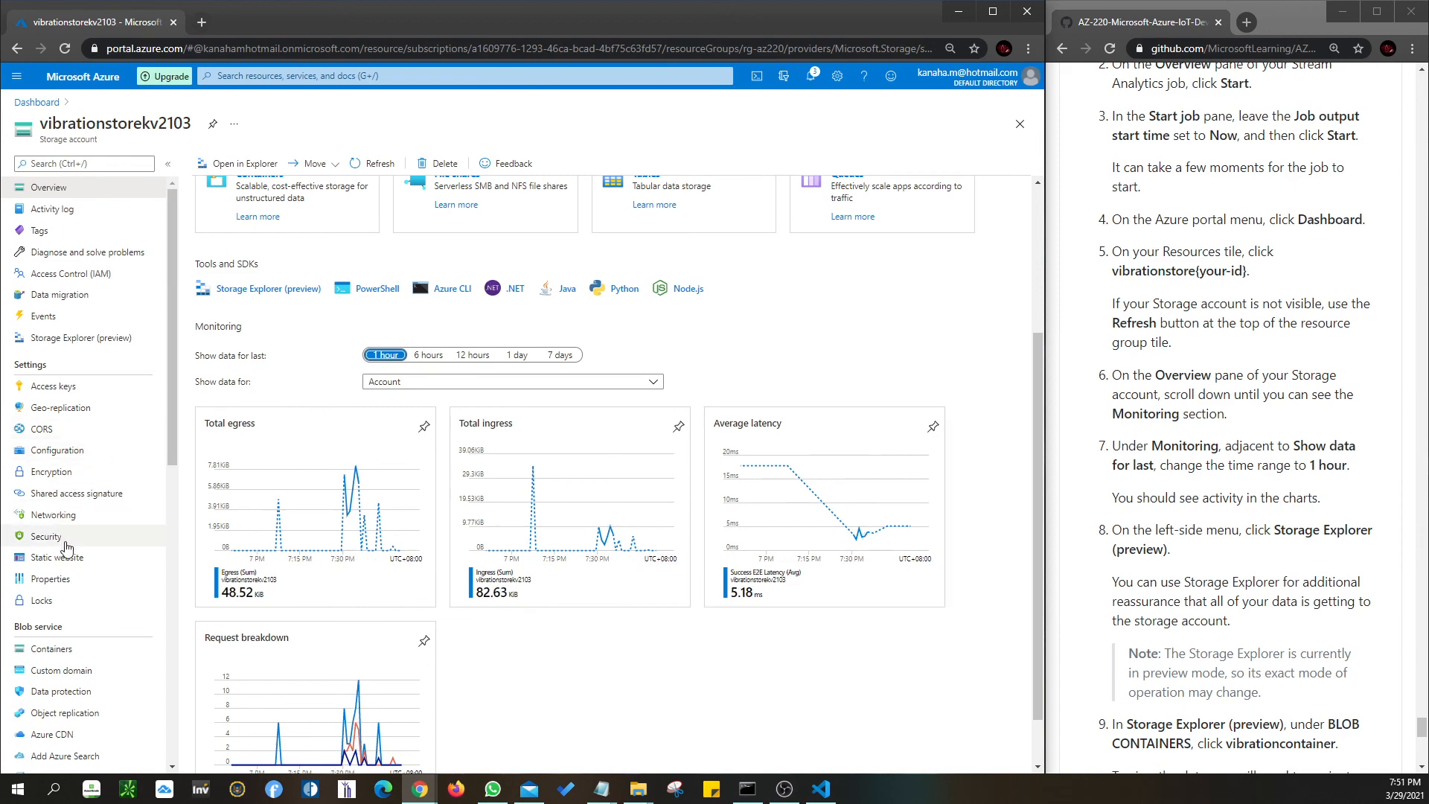
{"action": "scroll", "coordinate": [67, 548], "scroll_direction": "down", "scroll_amount": 2}
{"action": "scroll", "coordinate": [67, 549], "scroll_direction": "down", "scroll_amount": 5}
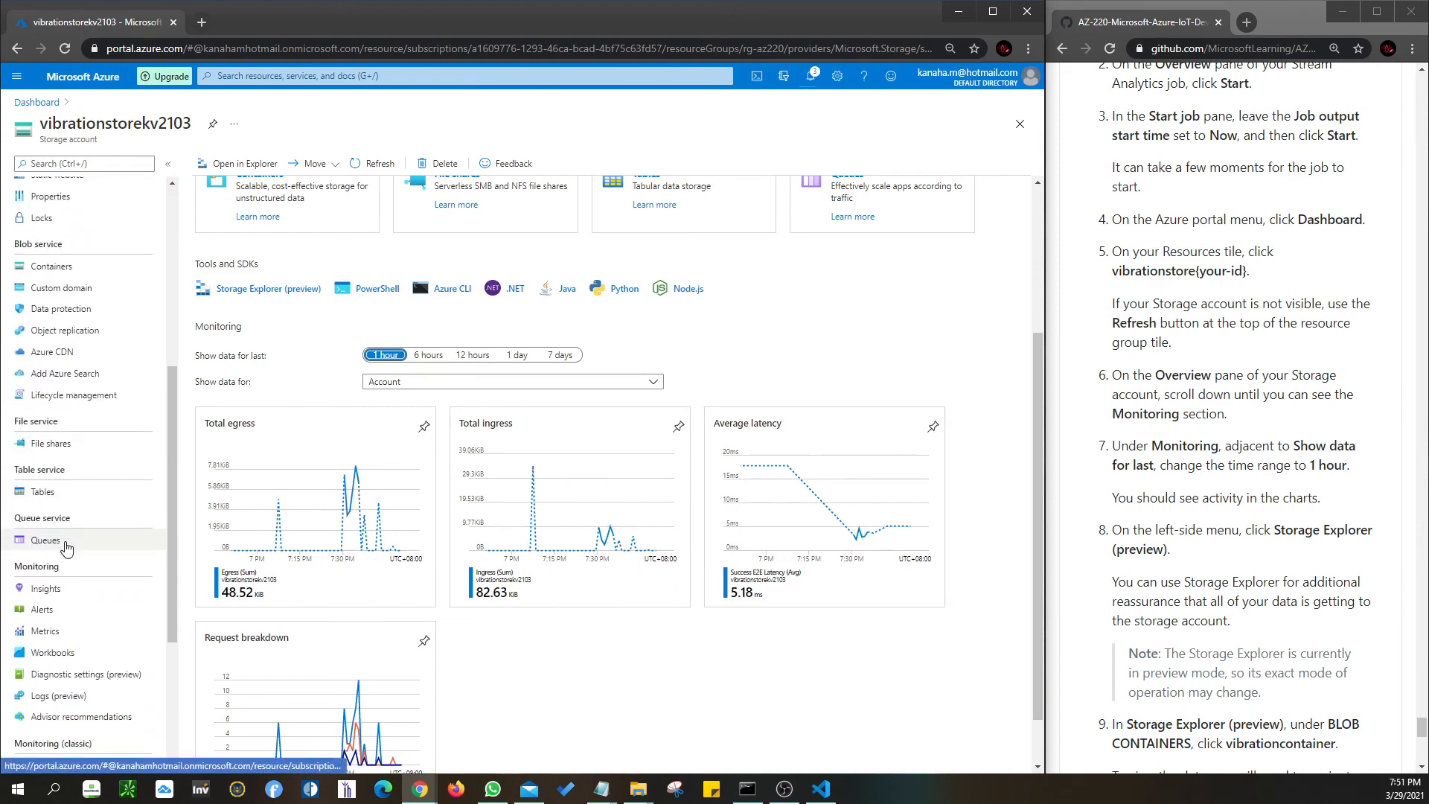
{"action": "scroll", "coordinate": [67, 549], "scroll_direction": "down", "scroll_amount": 2}
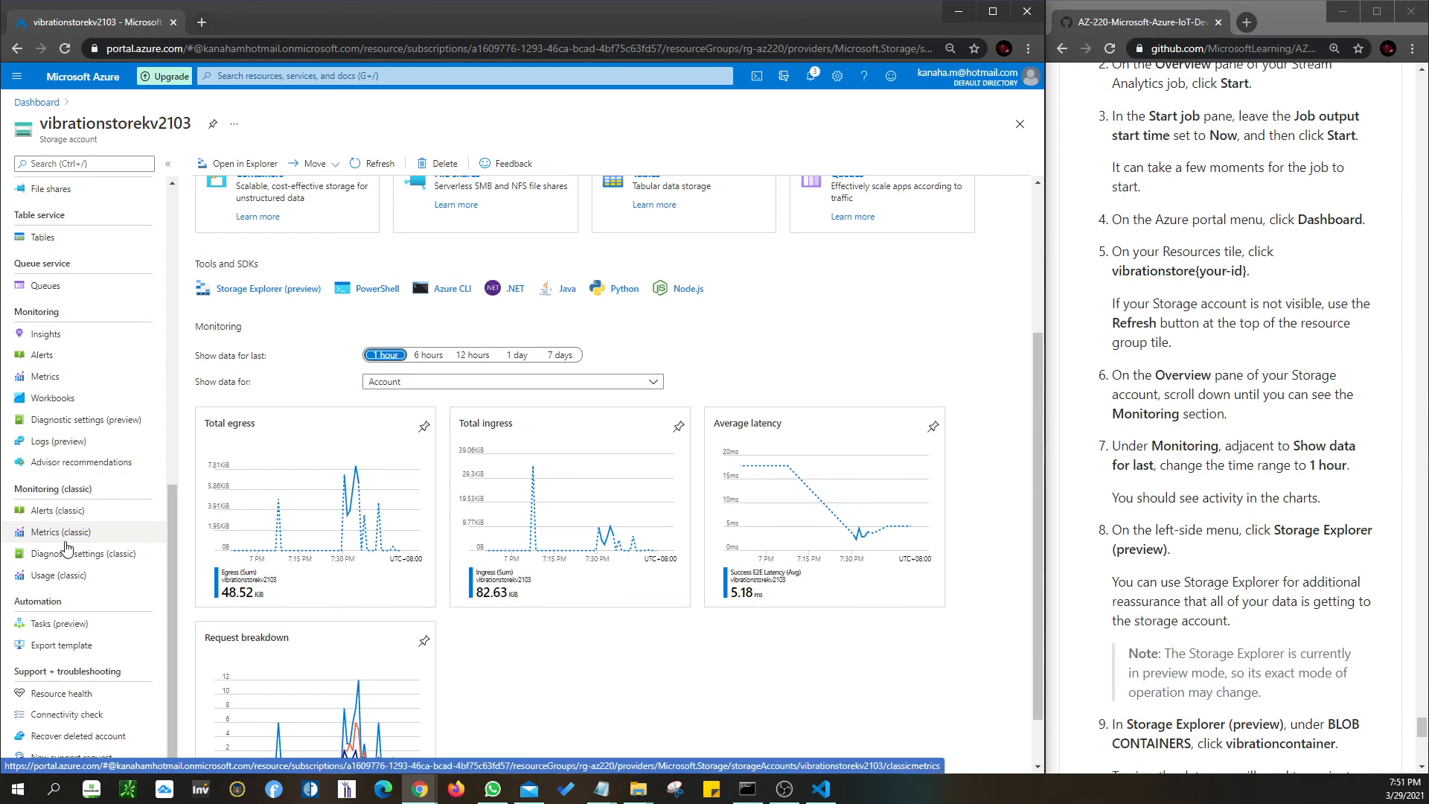
{"action": "scroll", "coordinate": [67, 548], "scroll_direction": "up", "scroll_amount": 10}
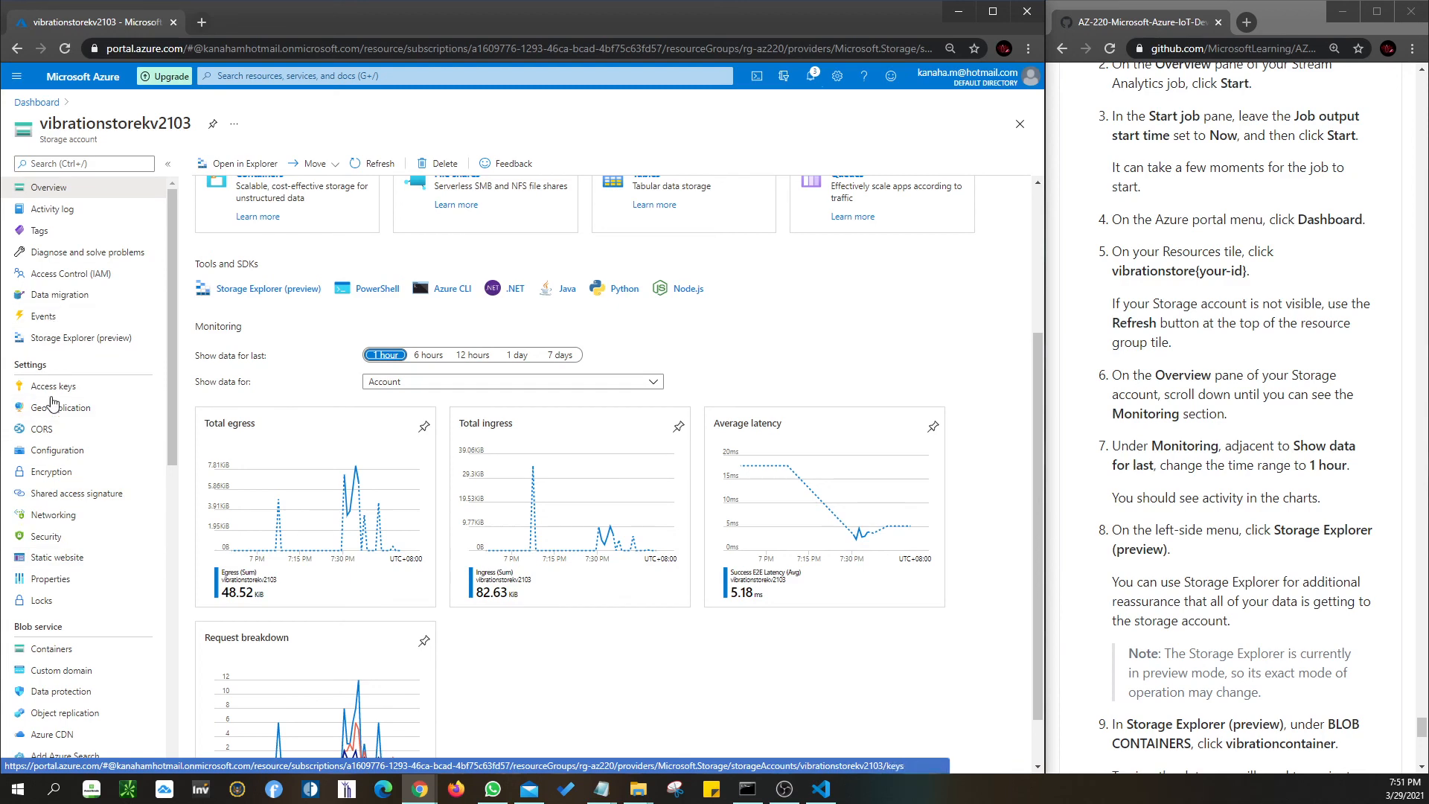
{"action": "scroll", "coordinate": [59, 469], "scroll_direction": "down", "scroll_amount": 2}
{"action": "scroll", "coordinate": [60, 469], "scroll_direction": "down", "scroll_amount": 1}
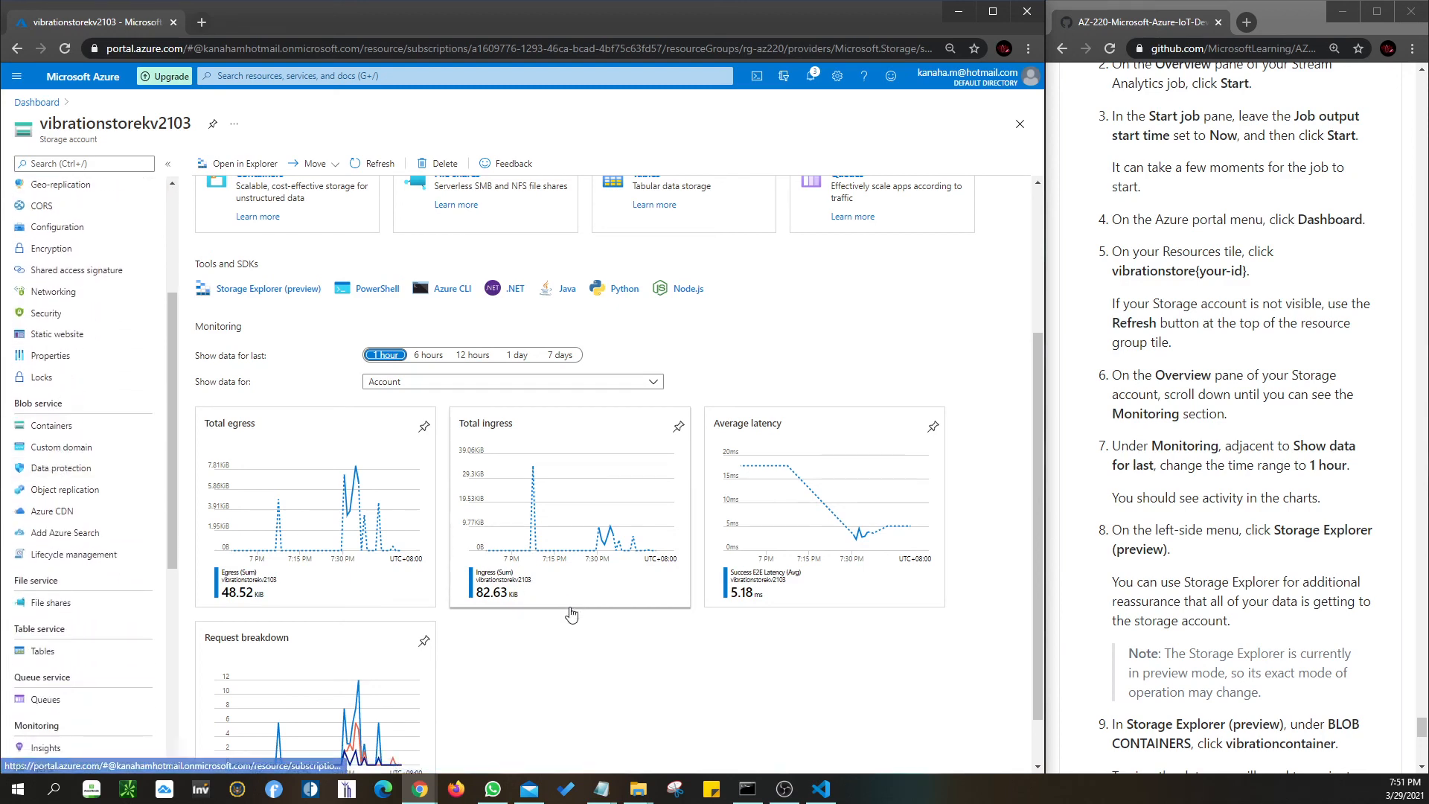
{"action": "scroll", "coordinate": [568, 615], "scroll_direction": "down", "scroll_amount": 1}
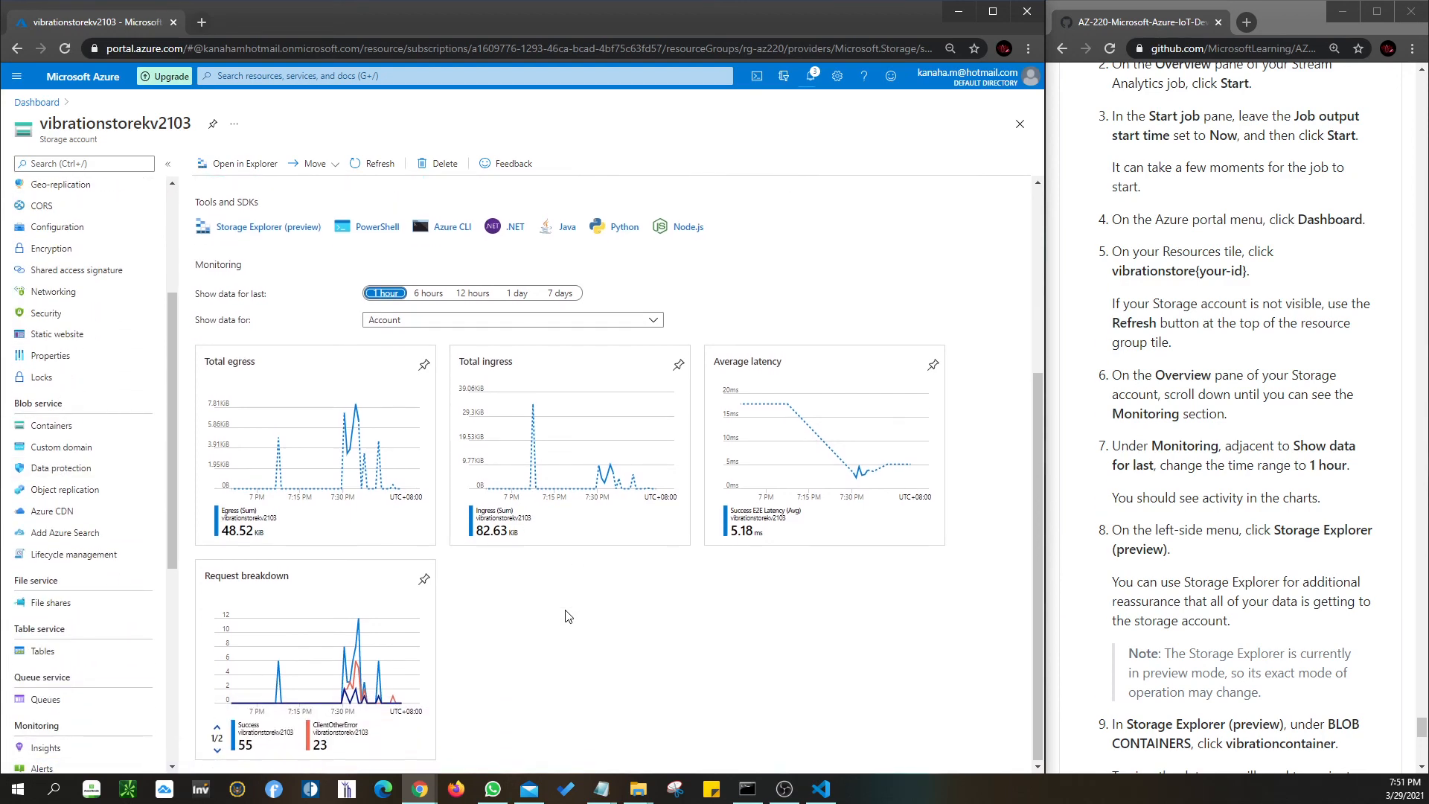
{"action": "scroll", "coordinate": [91, 595], "scroll_direction": "down", "scroll_amount": 3}
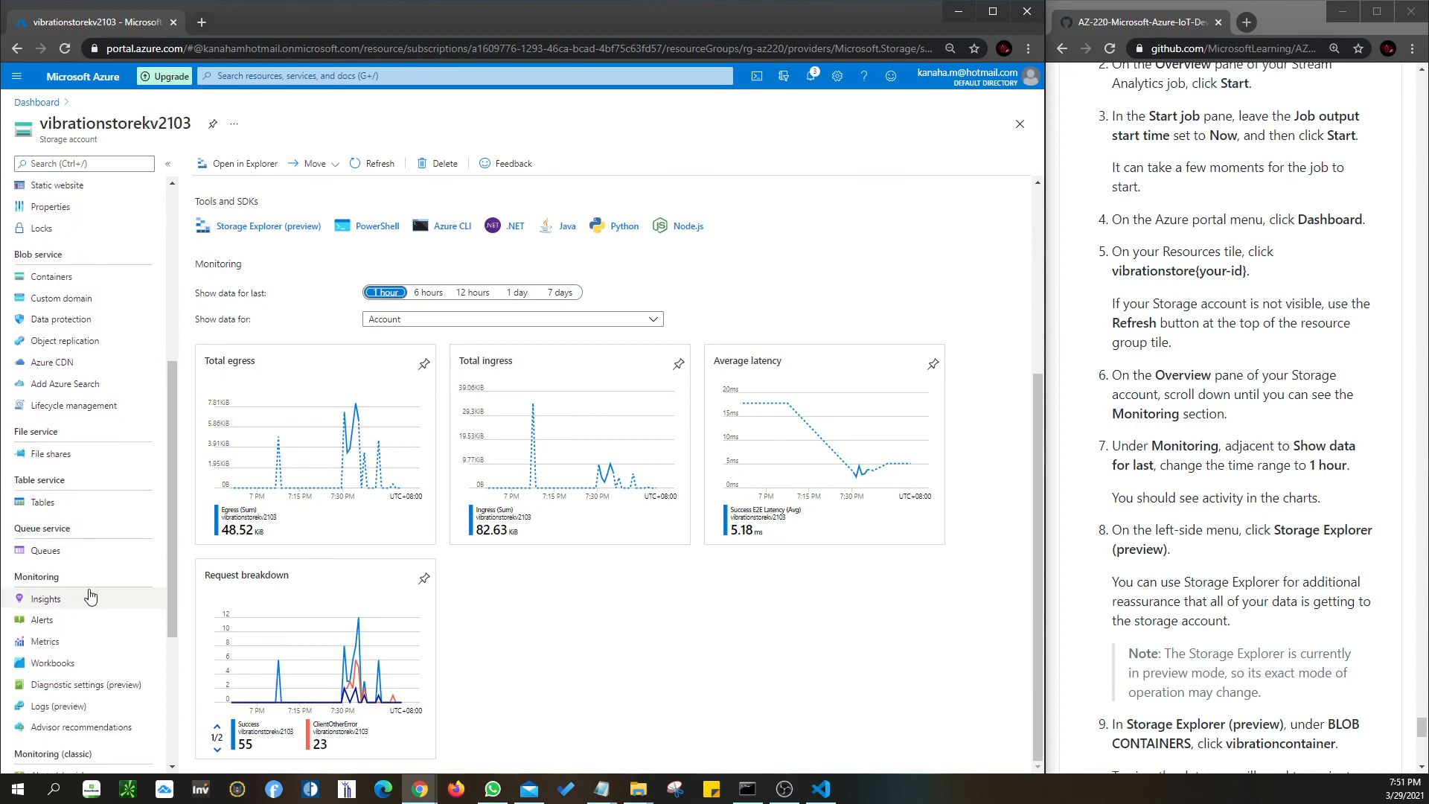
{"action": "left_click_drag", "start_coordinate": [176, 642], "coordinate": [164, 406]}
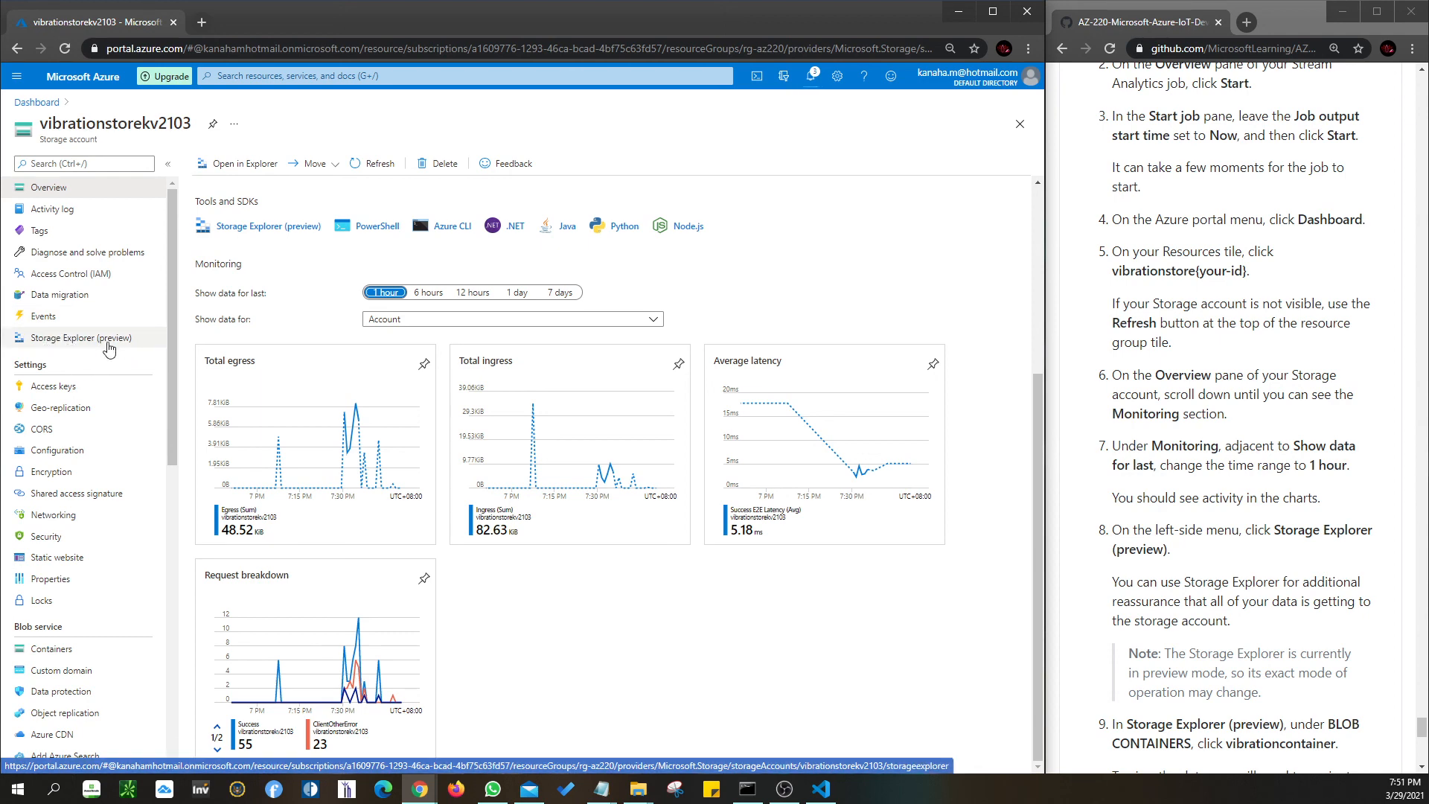
- Check vibrationcontainer's folder and files in Storage Explorer, then return to the AZ-220 dashboard
{"action": "left_click", "coordinate": [77, 339]}
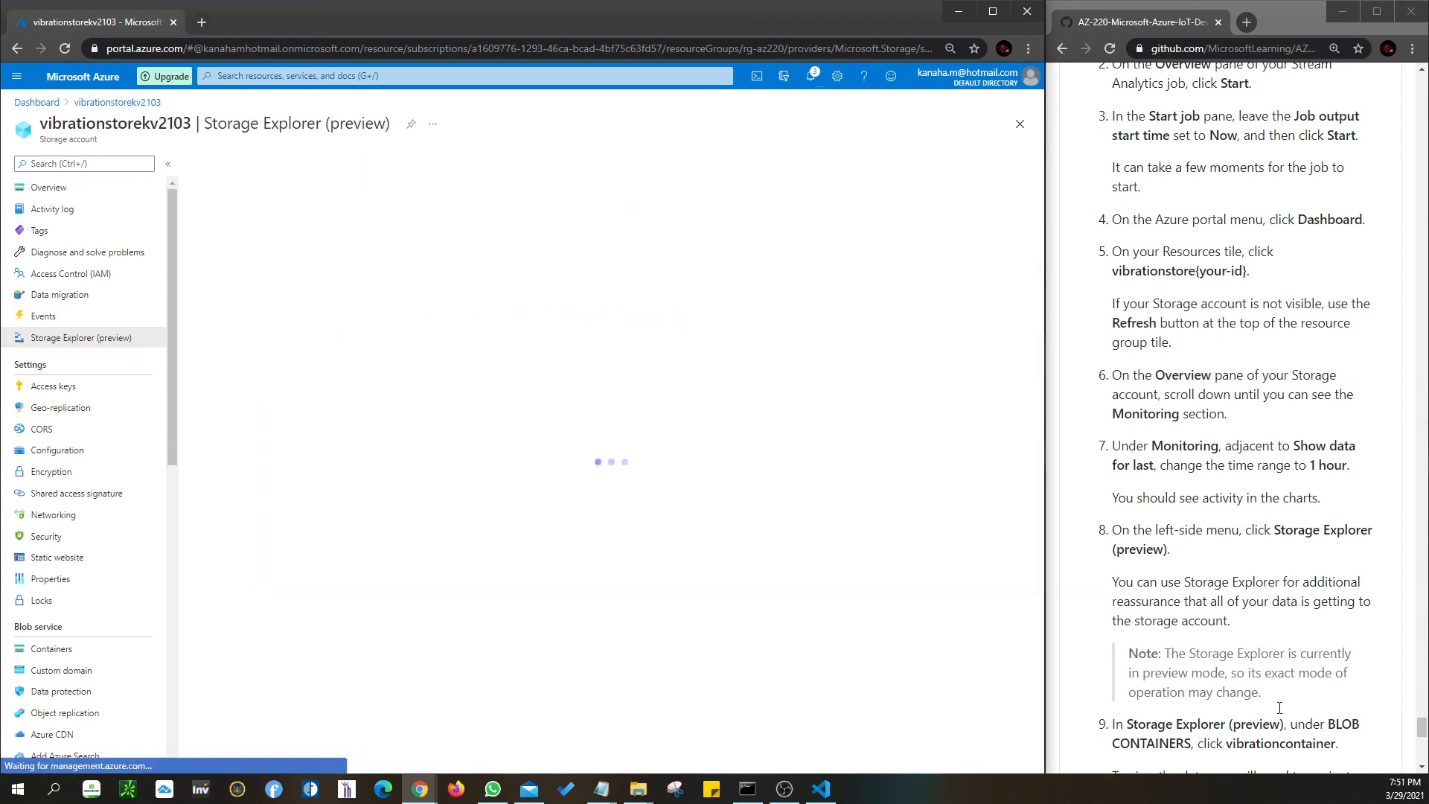
{"action": "scroll", "coordinate": [1222, 664], "scroll_direction": "down", "scroll_amount": 3}
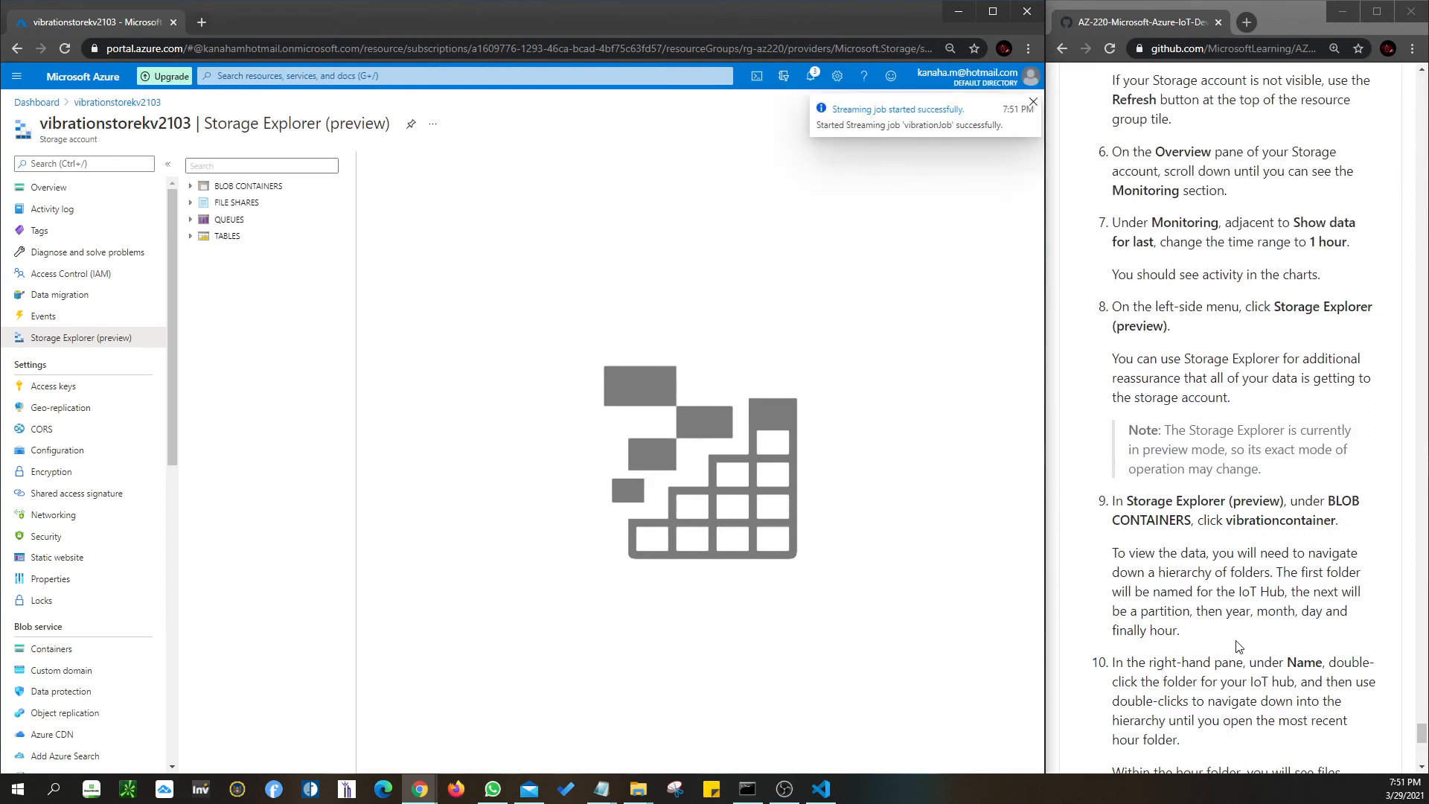
{"action": "left_click", "coordinate": [233, 186]}
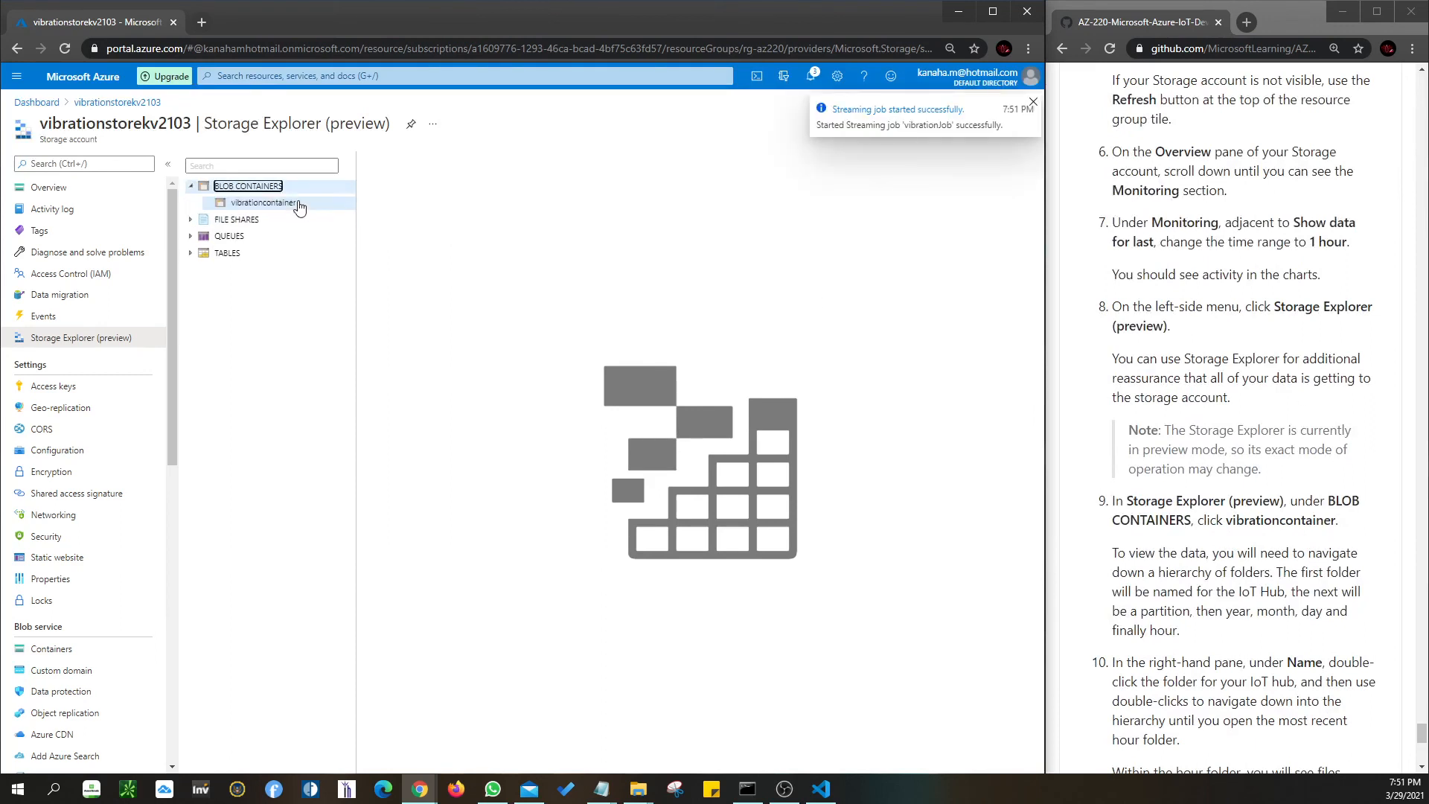
{"action": "left_click", "coordinate": [259, 204]}
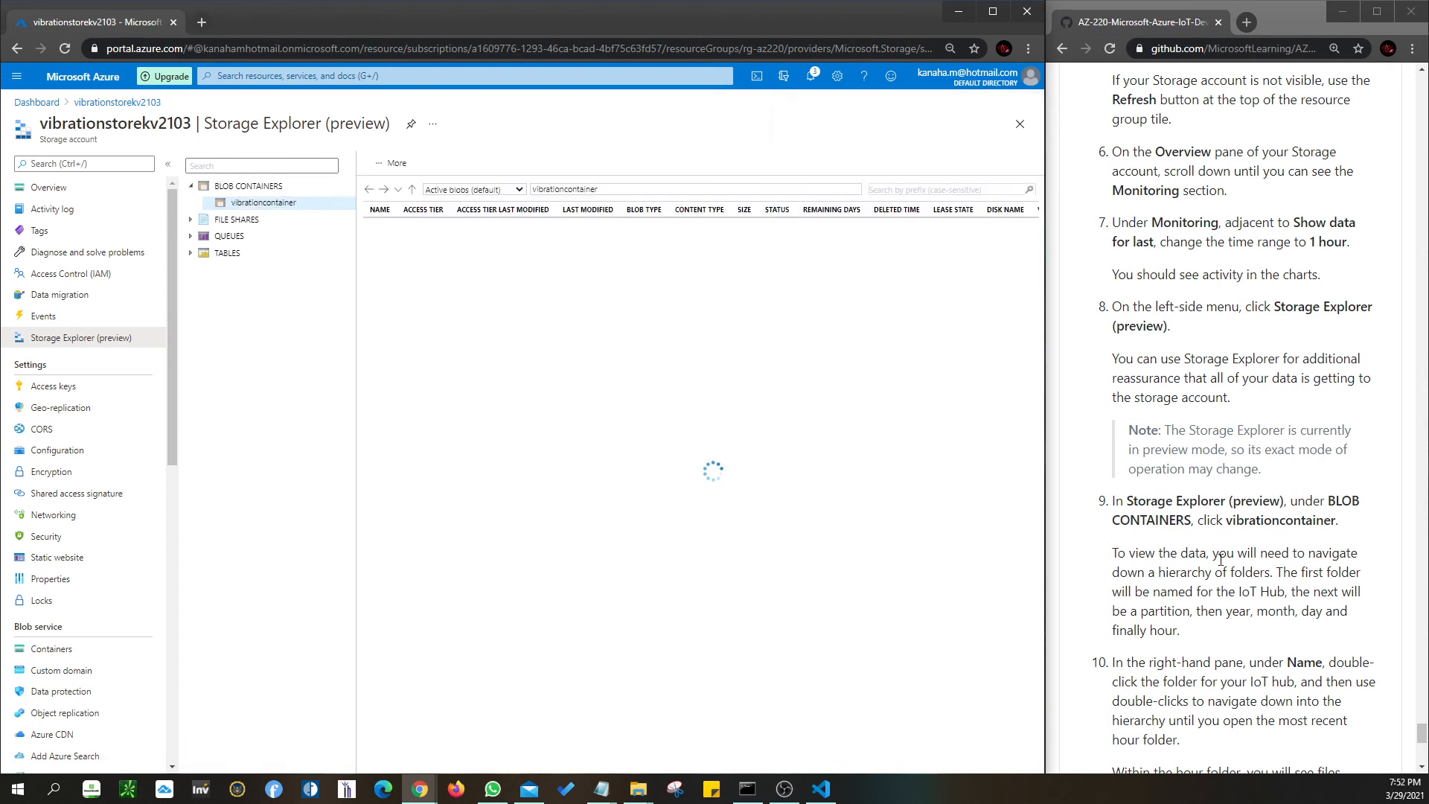
{"action": "scroll", "coordinate": [1221, 559], "scroll_direction": "down", "scroll_amount": 2}
{"action": "scroll", "coordinate": [1221, 560], "scroll_direction": "down", "scroll_amount": 1}
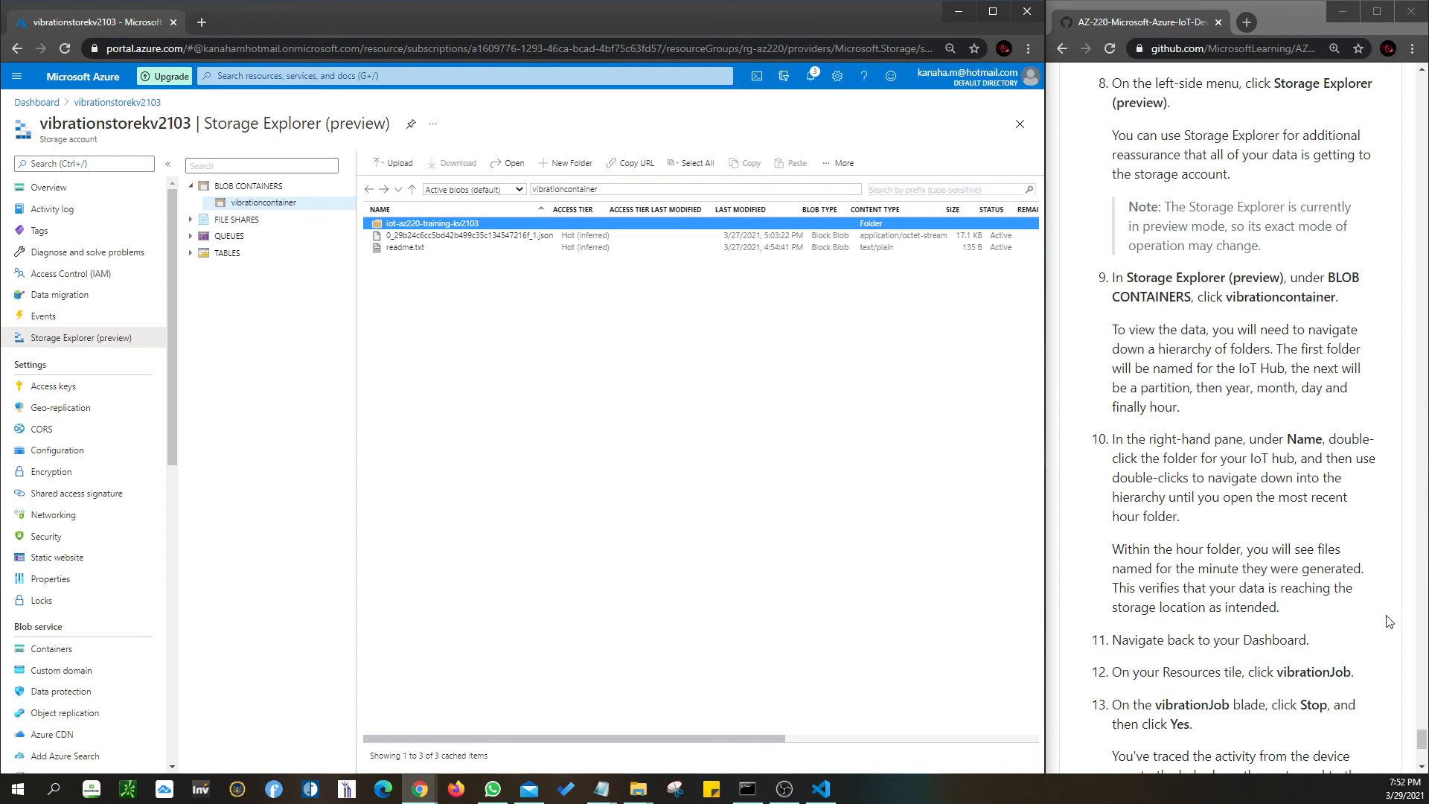
{"action": "scroll", "coordinate": [1389, 621], "scroll_direction": "down", "scroll_amount": 3}
{"action": "left_click", "coordinate": [36, 102]}
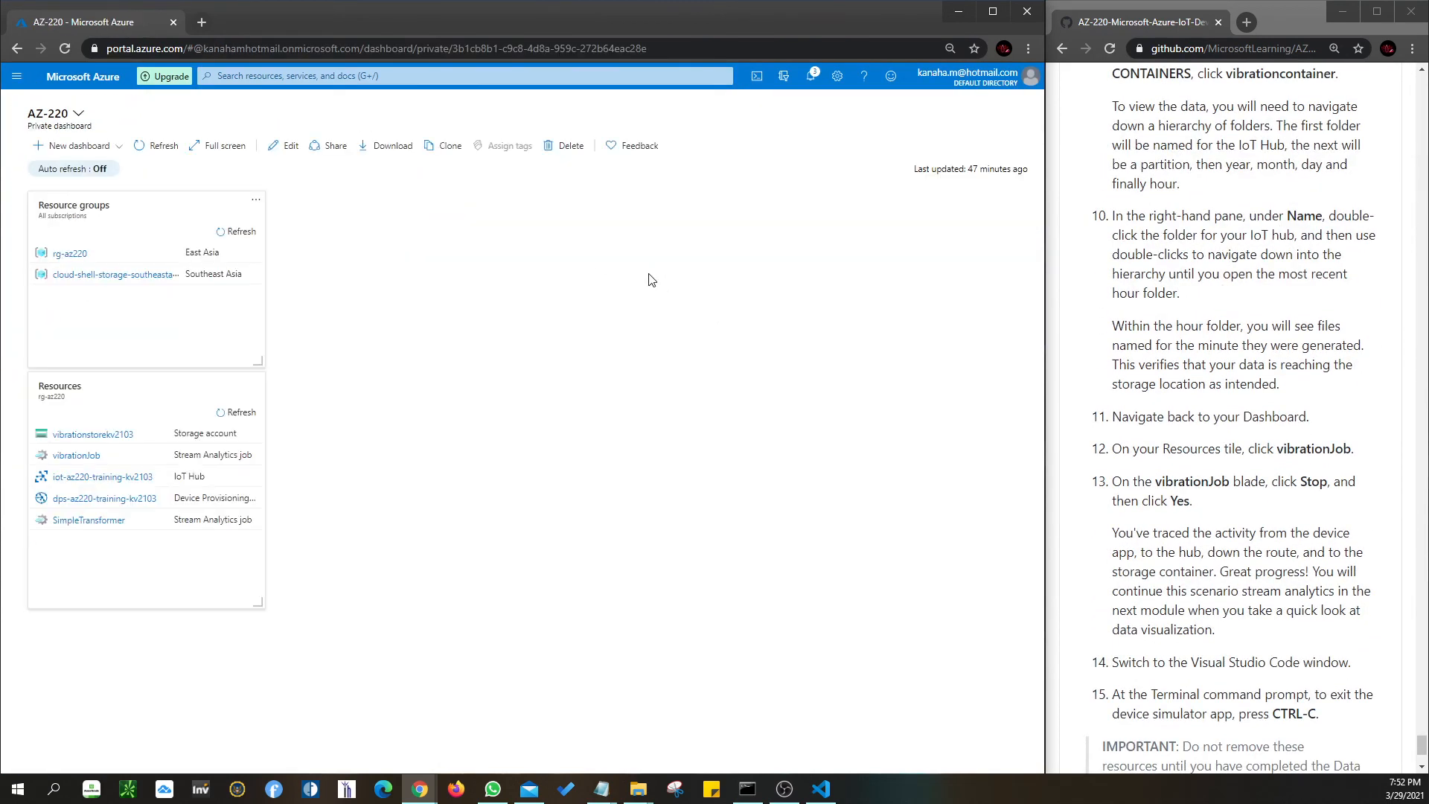
- Stop vibrationJob from its overview and confirm the stop in Notifications
{"action": "left_click", "coordinate": [77, 455]}
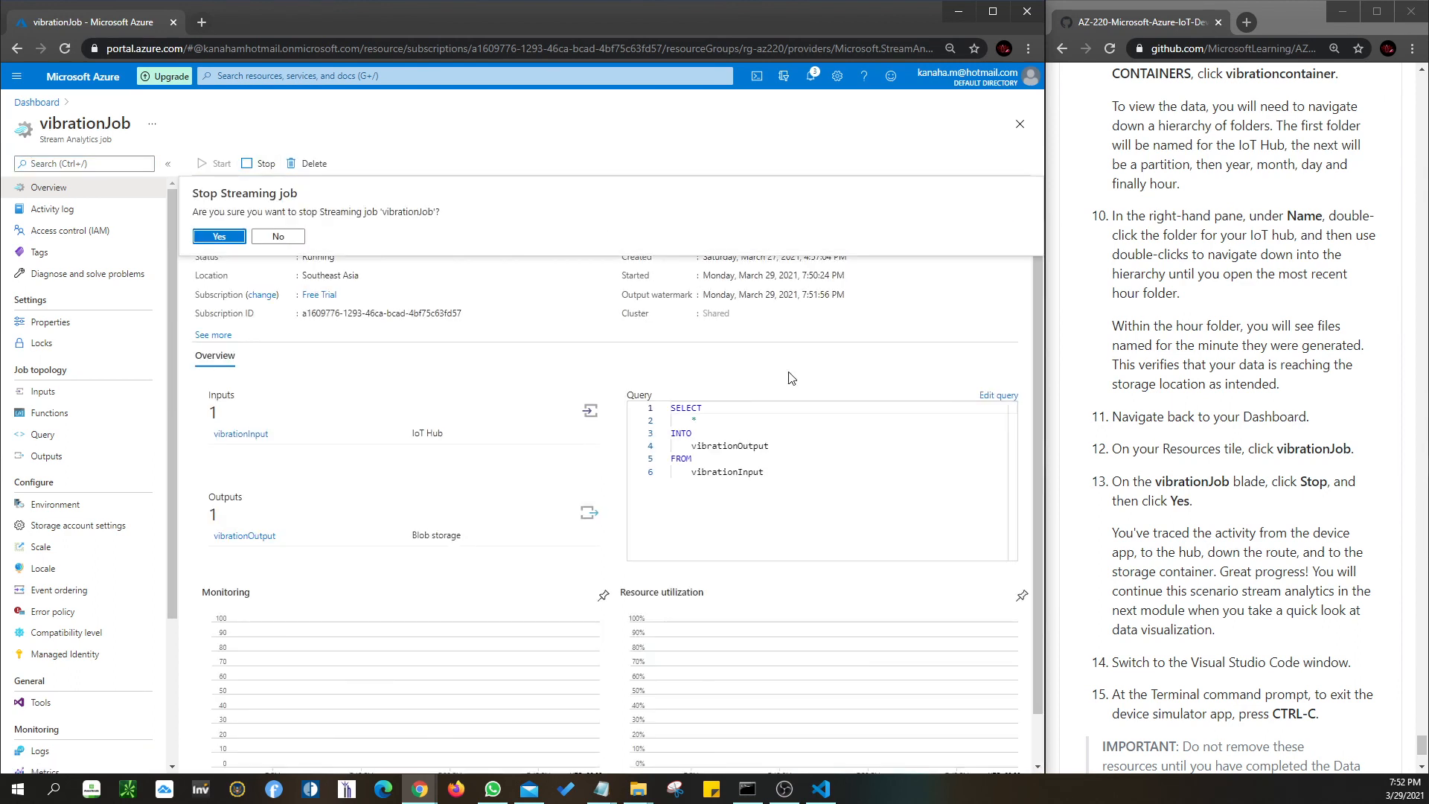
{"action": "left_click", "coordinate": [219, 237]}
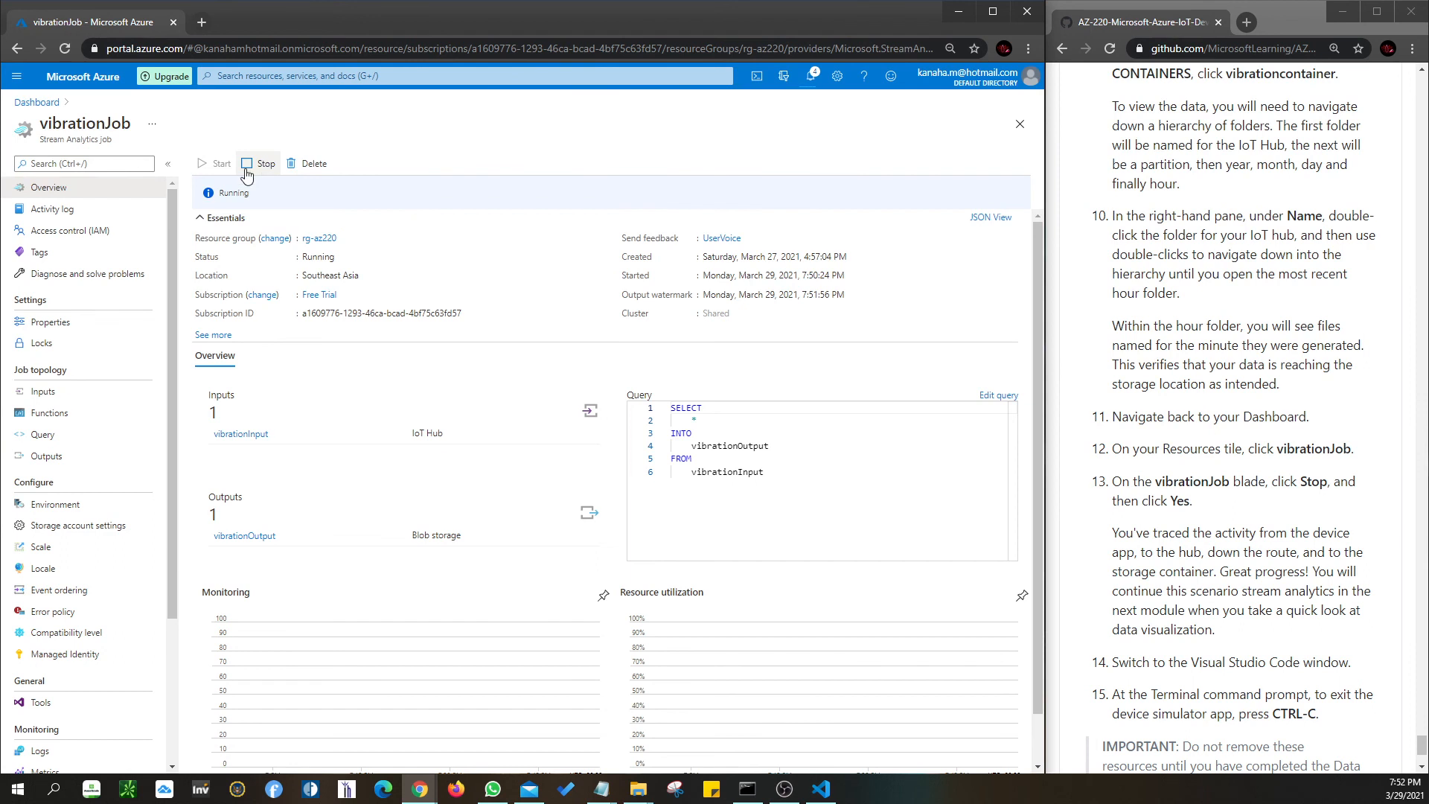
{"action": "left_click", "coordinate": [810, 76]}
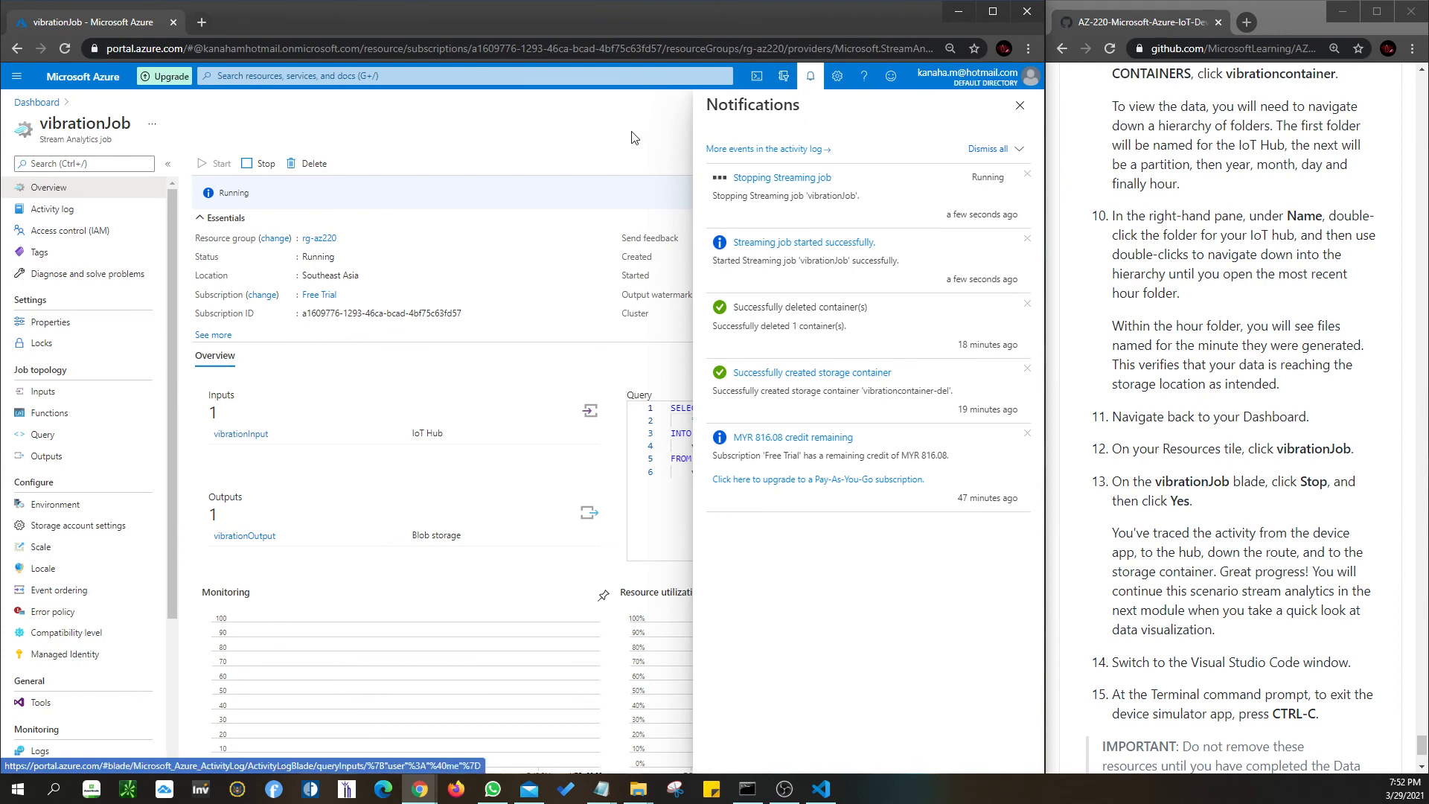
{"action": "left_click", "coordinate": [806, 80]}
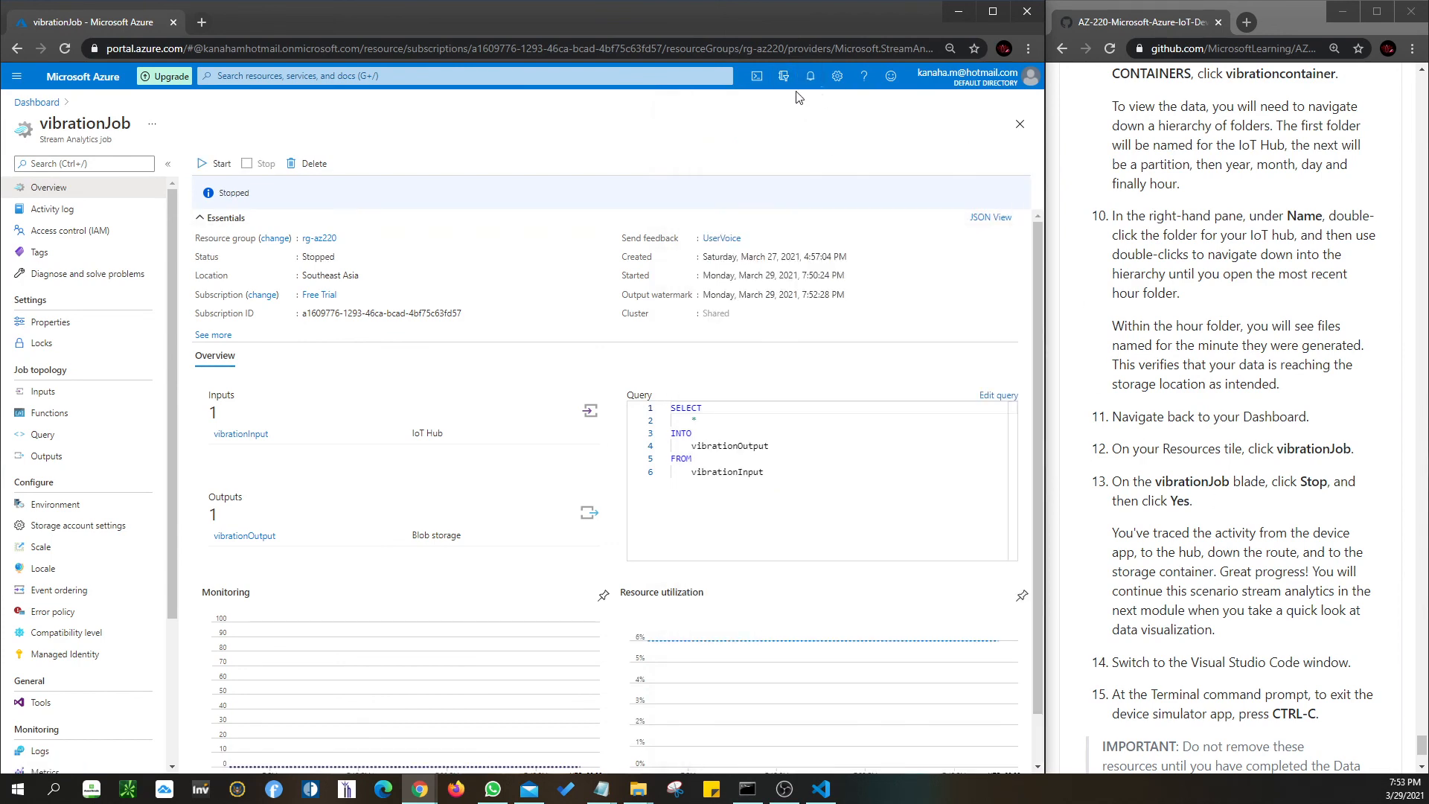
{"action": "scroll", "coordinate": [1233, 533], "scroll_direction": "down", "scroll_amount": 5}
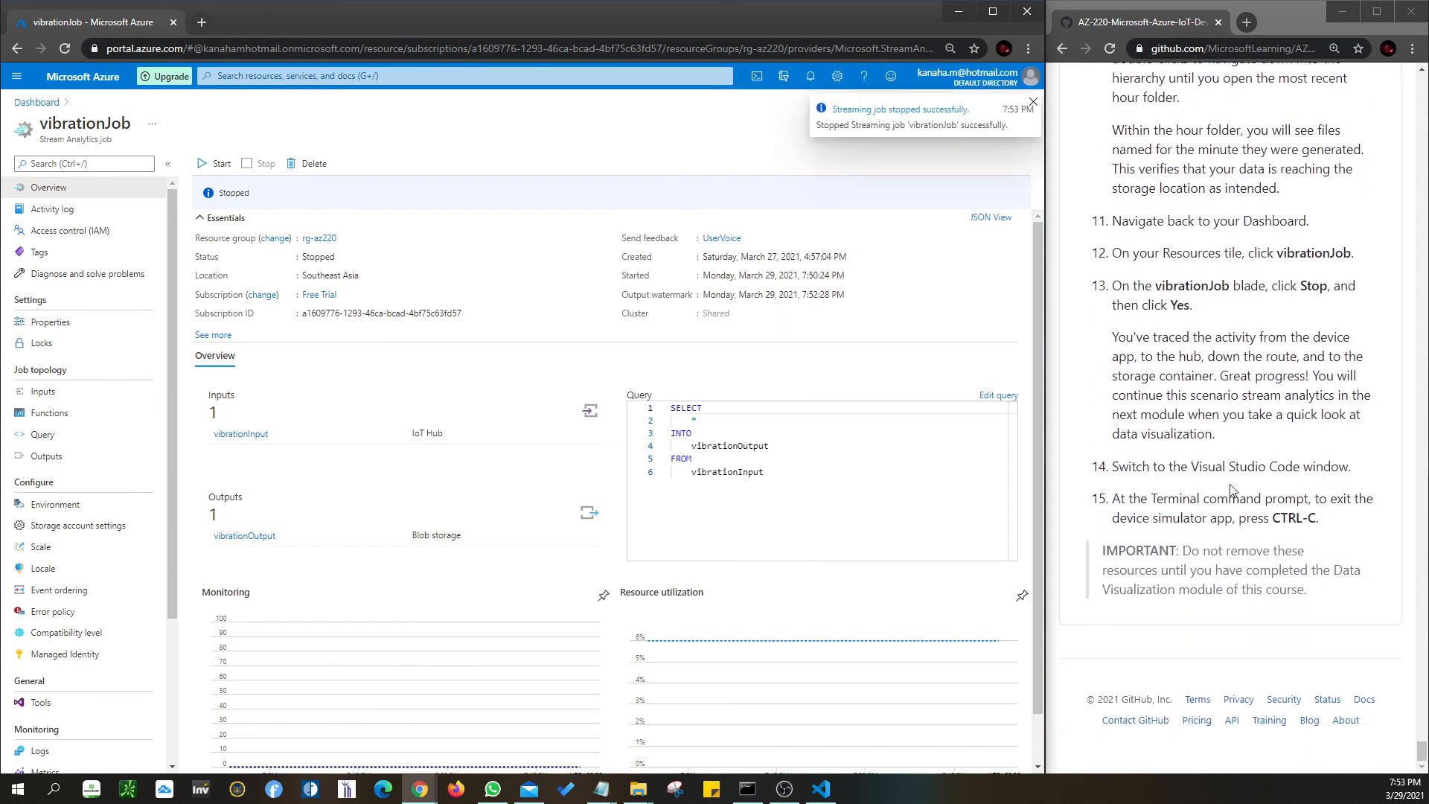
{"action": "left_click", "coordinate": [819, 790]}
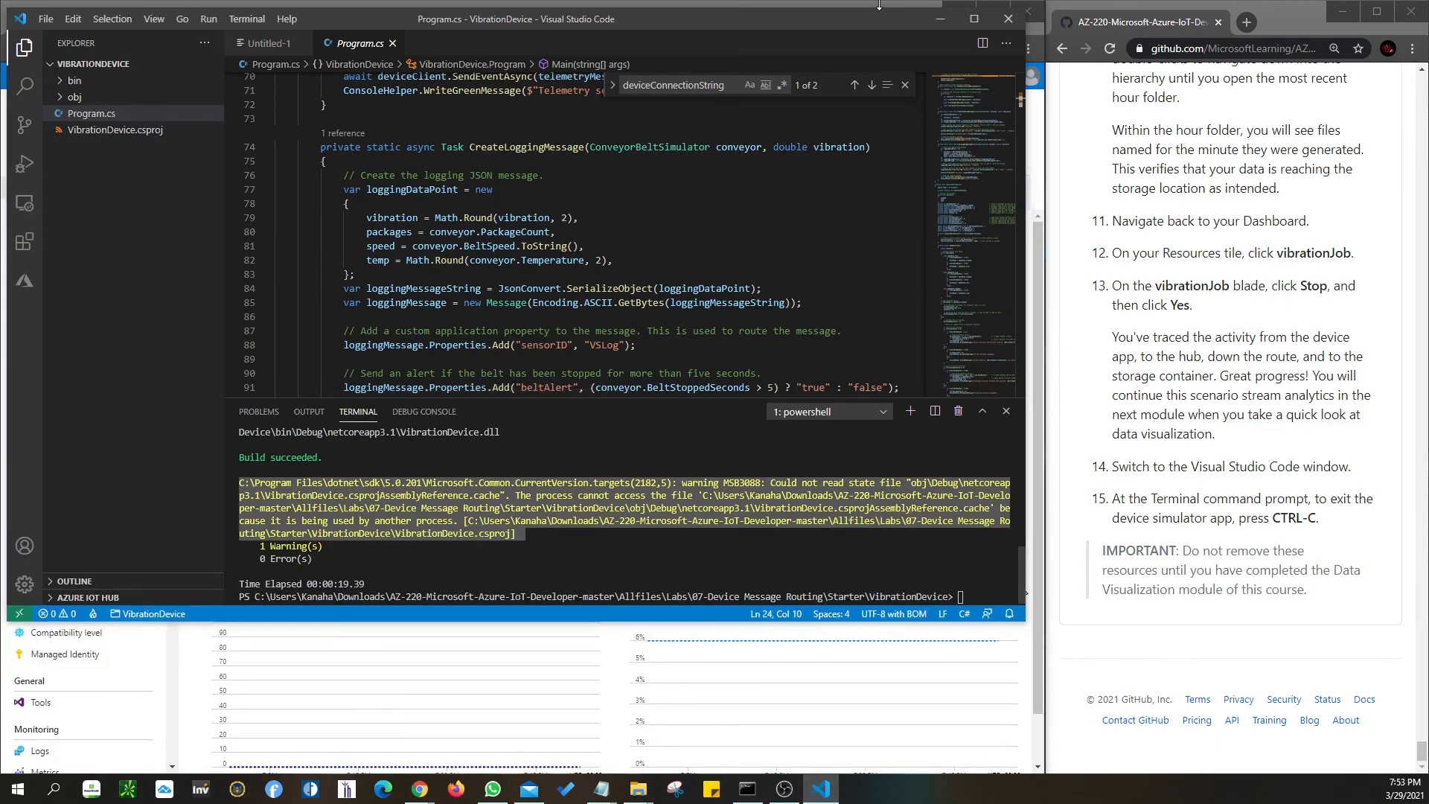
{"action": "left_click", "coordinate": [941, 21]}
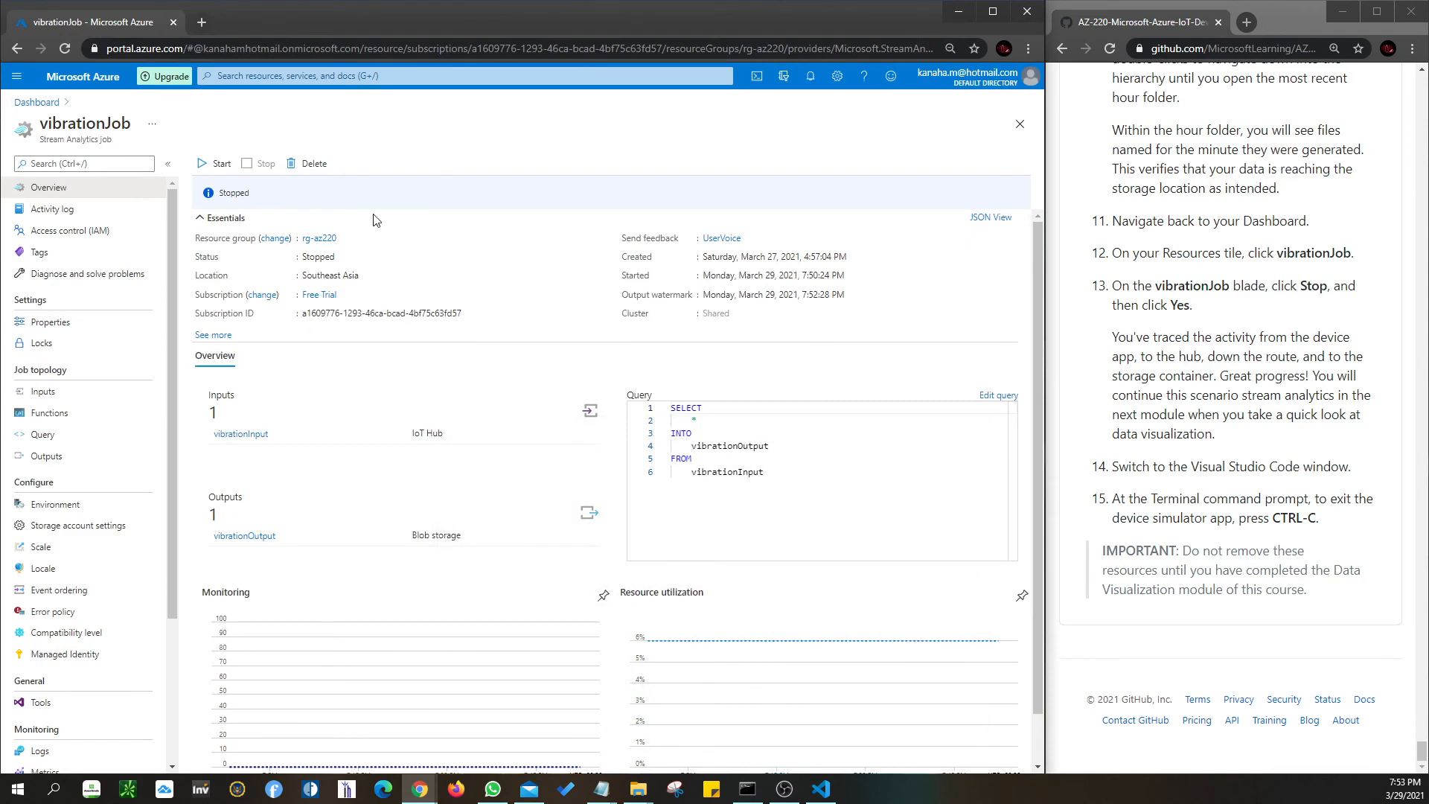